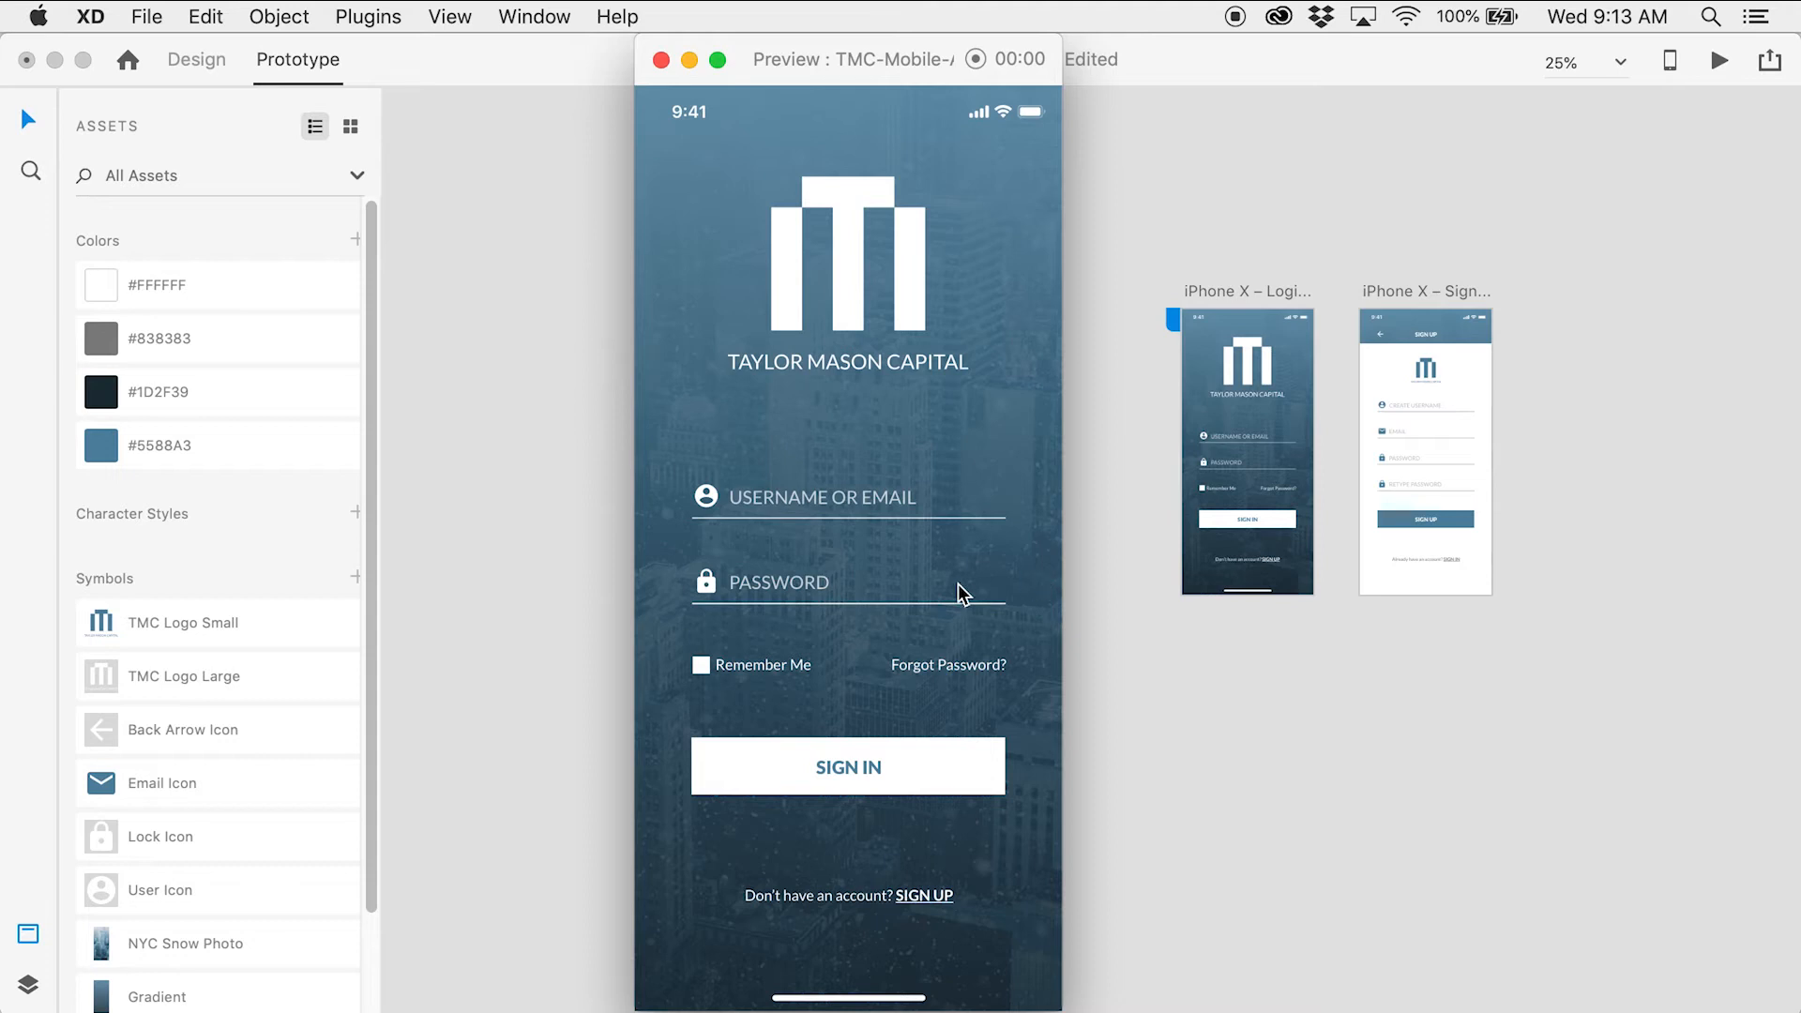
# In Preview, follow the SIGN UP link to the sign-up screen, then go back to login
pyautogui.click(924, 896)
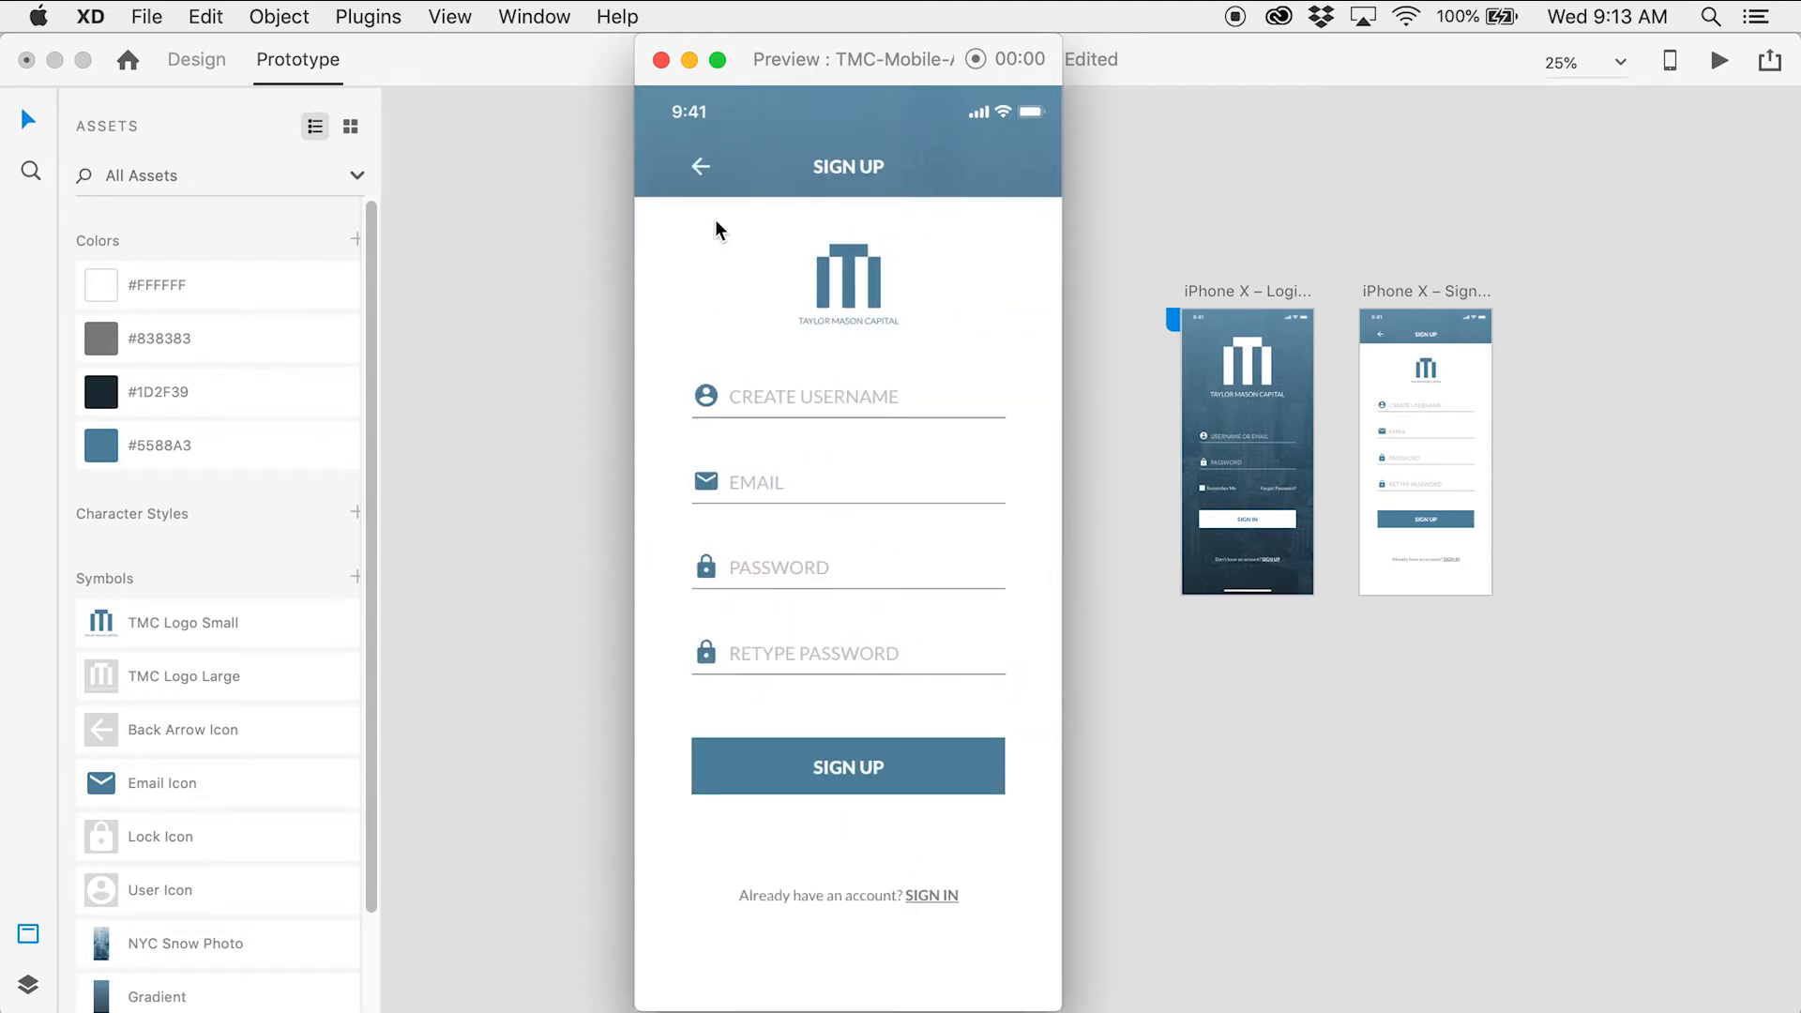
pyautogui.click(700, 168)
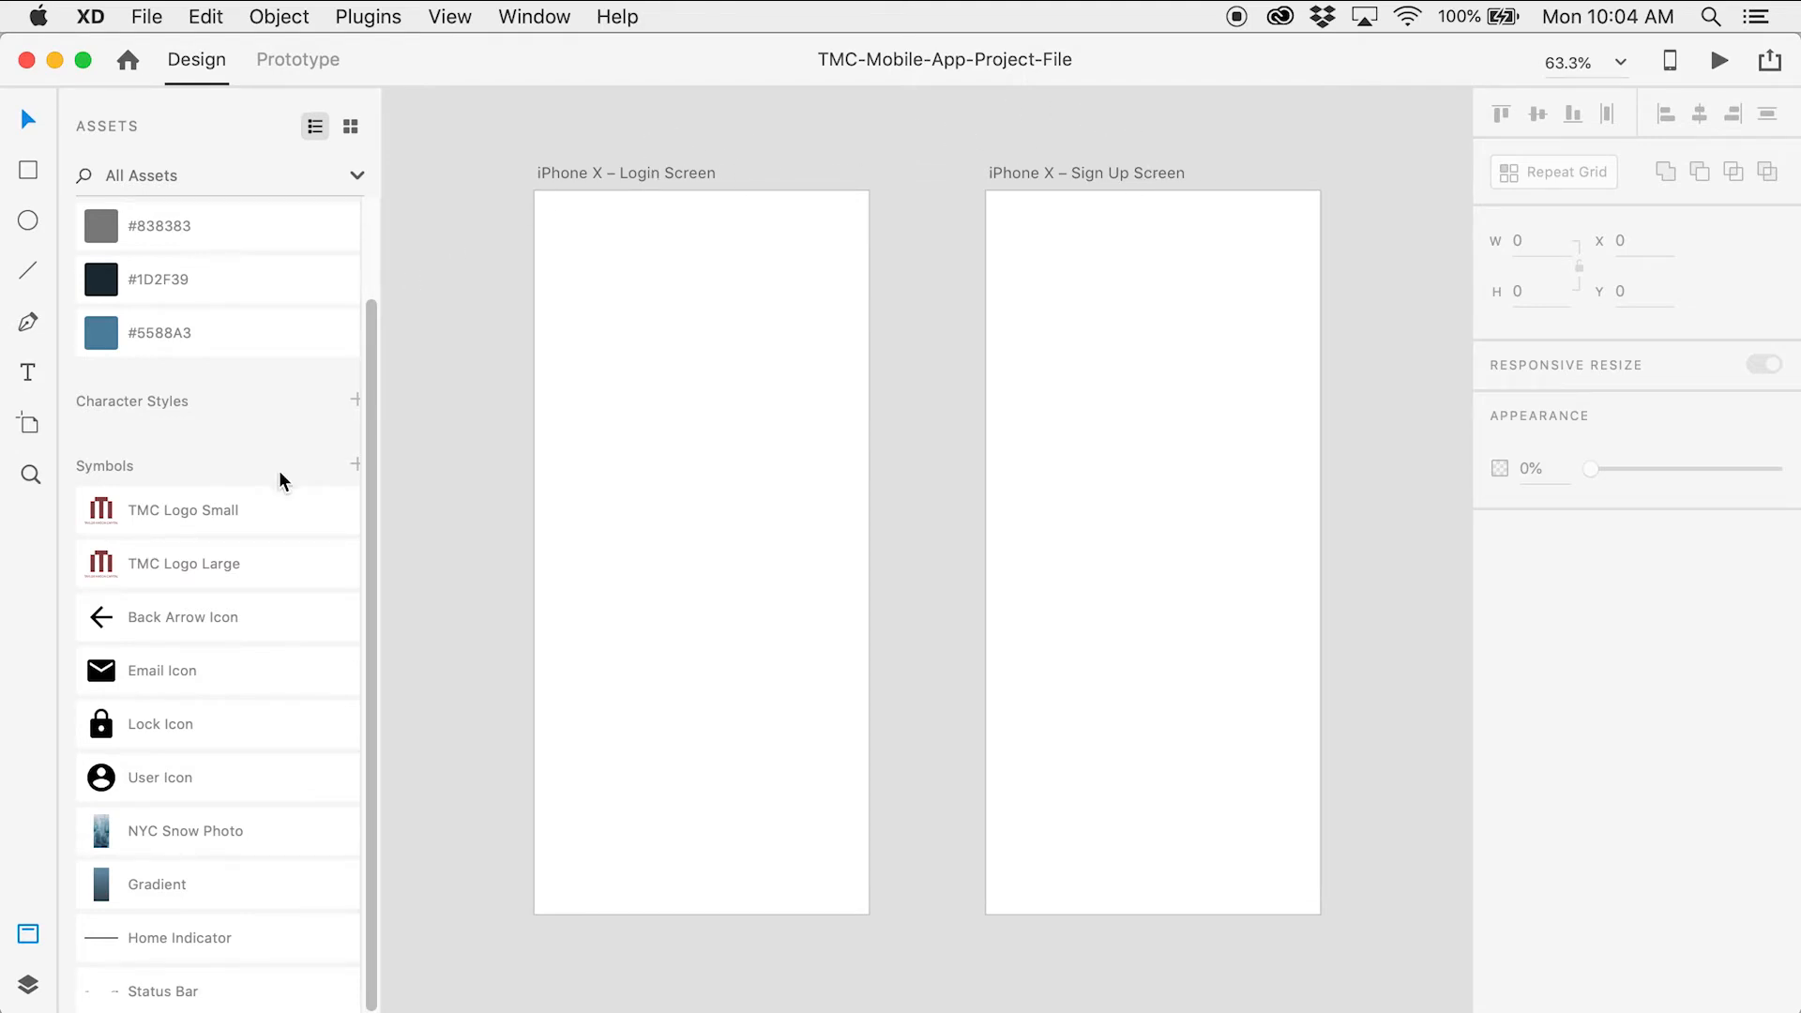
pyautogui.moveTo(374, 451); pyautogui.dragTo(373, 294)
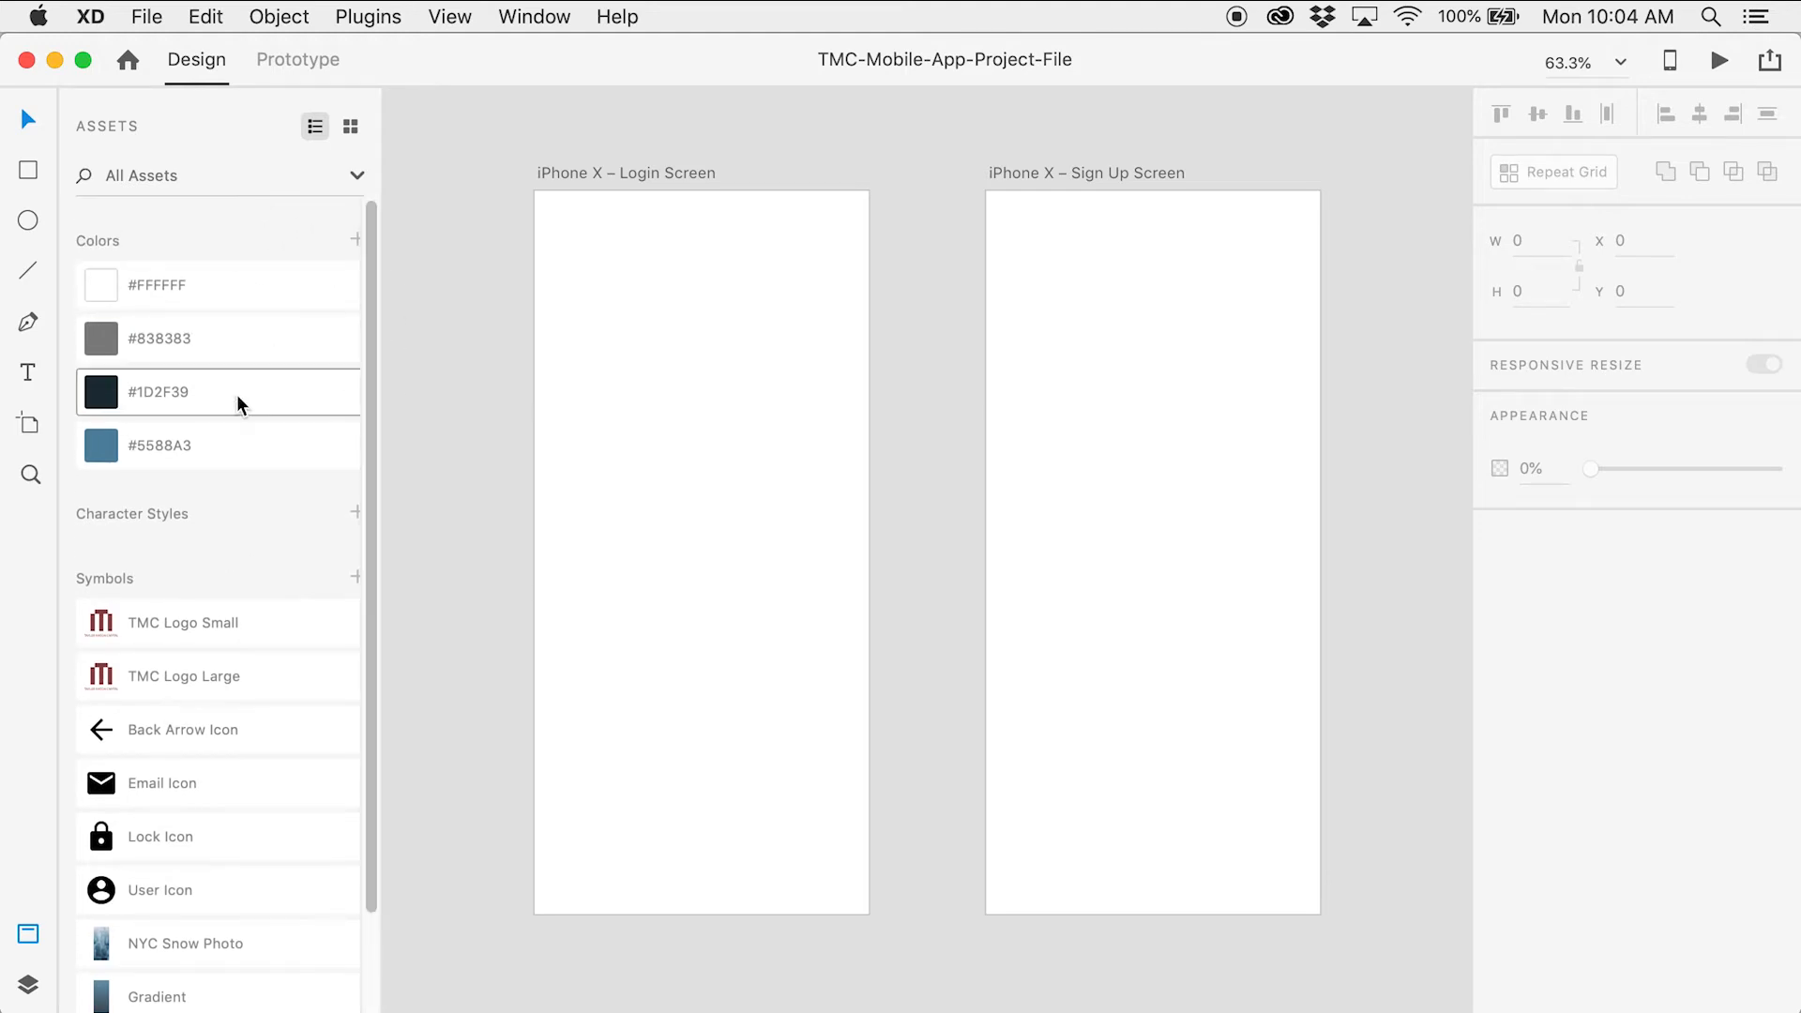
pyautogui.scroll(-3, 236, 394)
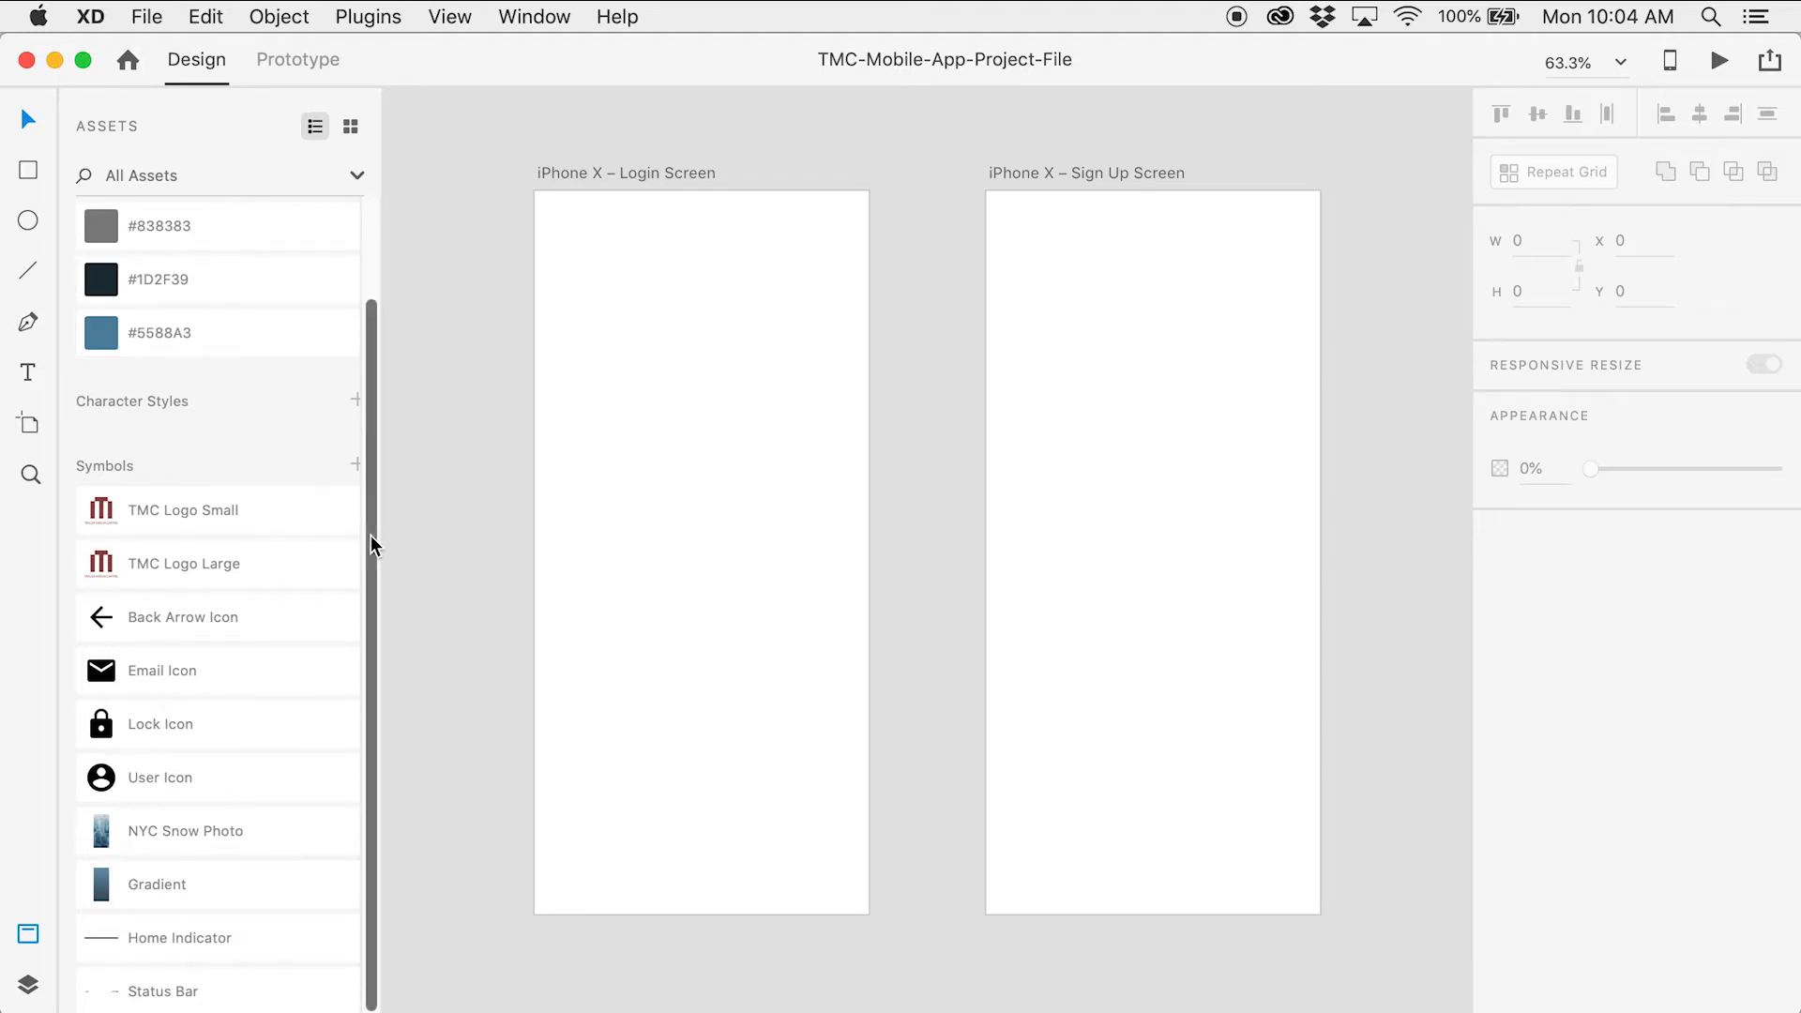
# Place the Status Bar symbol on the Login Screen at X 21, Y 14.33
pyautogui.moveTo(225, 1001); pyautogui.dragTo(738, 374)
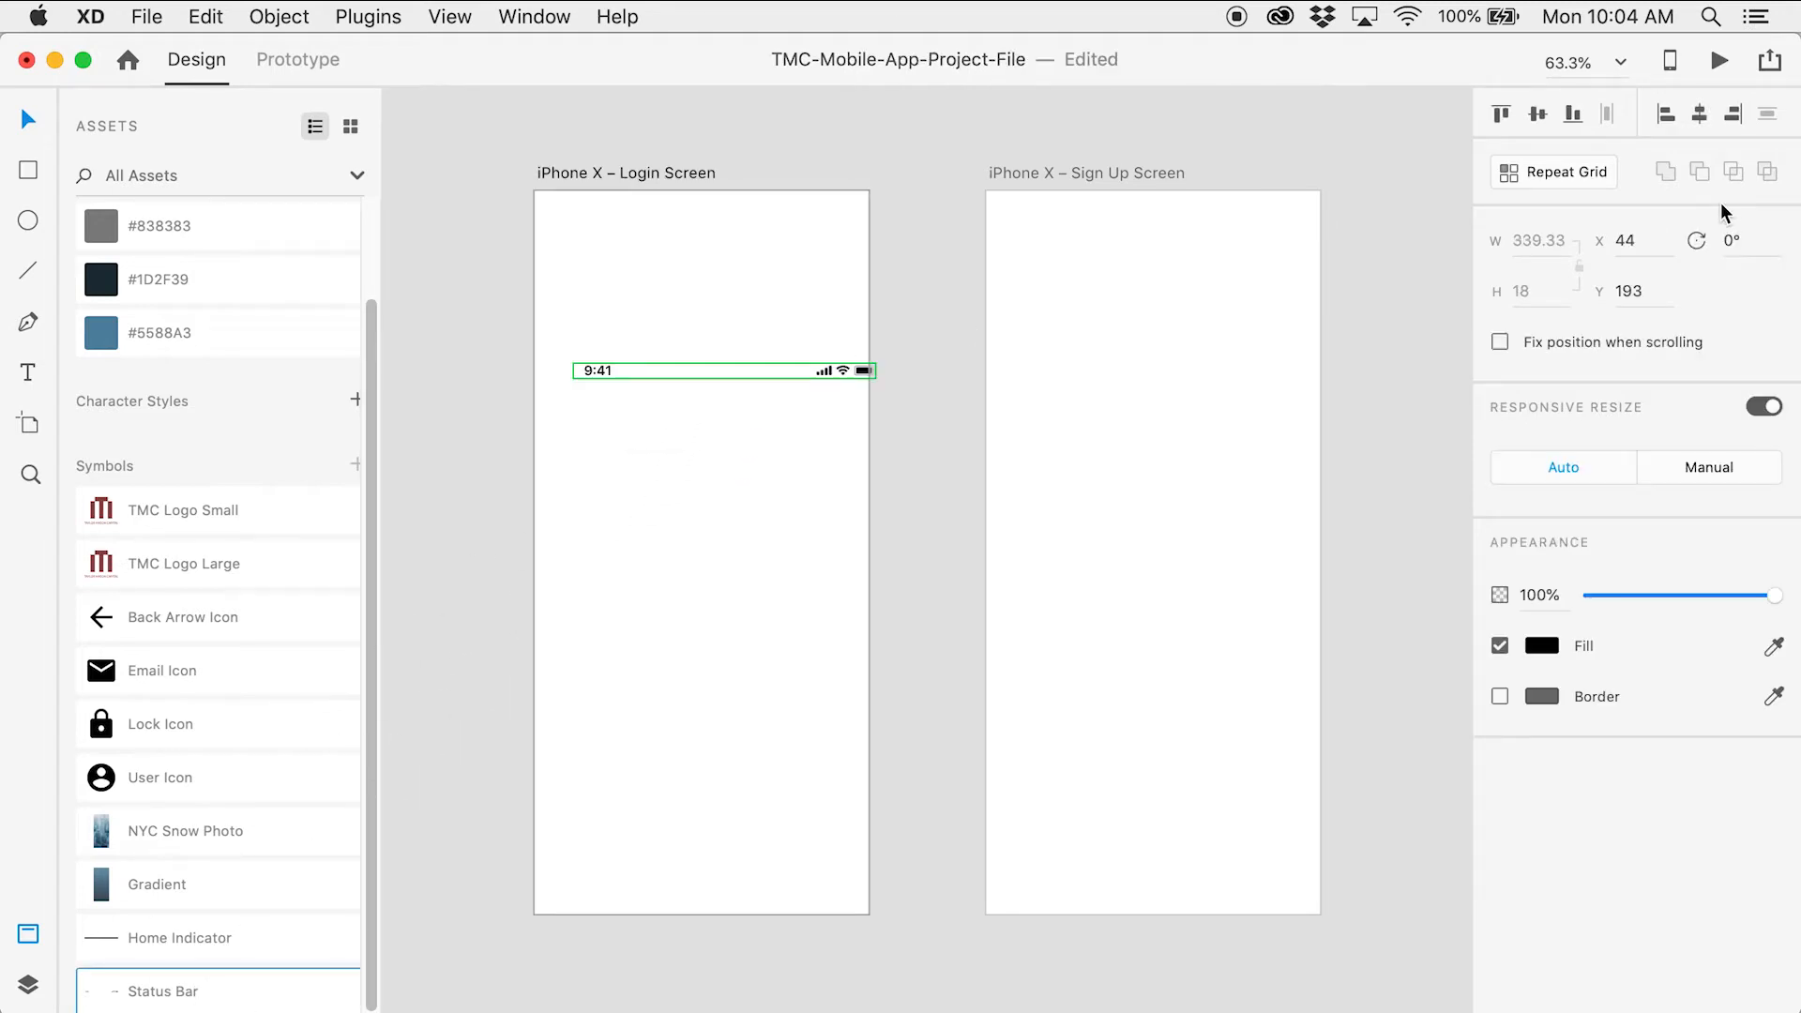
pyautogui.click(1629, 241)
pyautogui.write('21')
pyautogui.press('Tab')
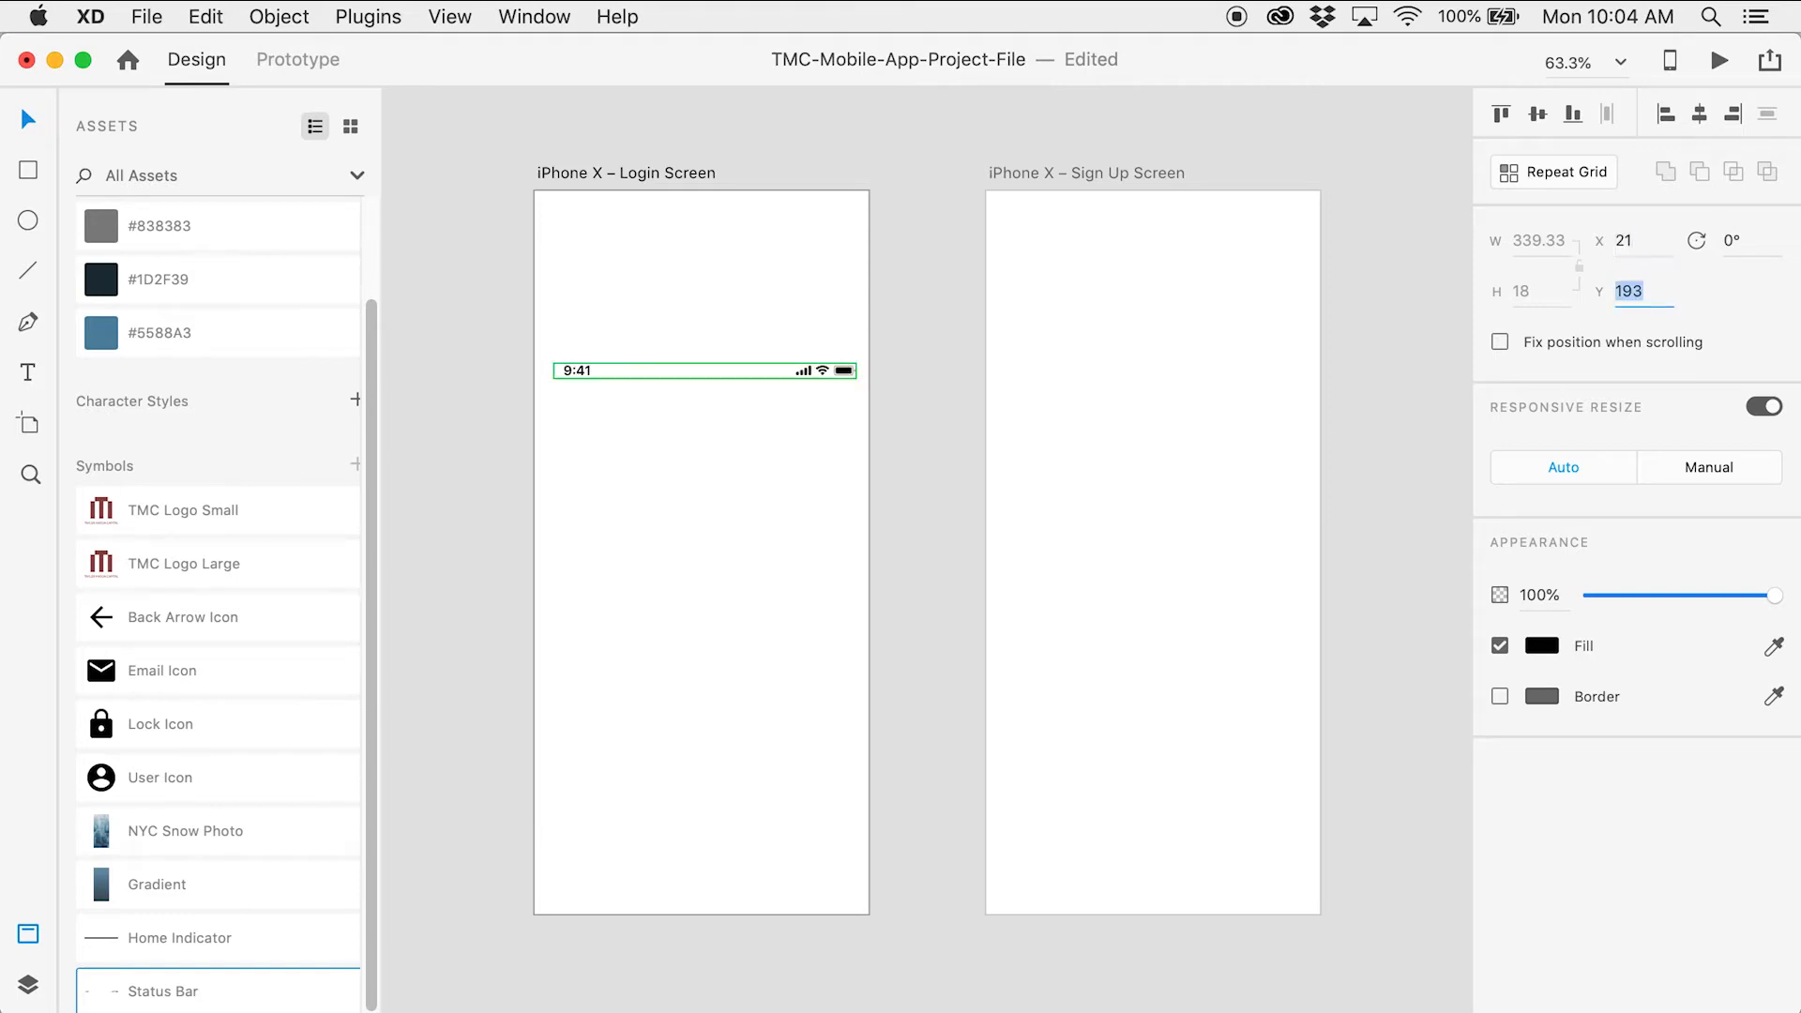
pyautogui.write('14.33')
pyautogui.press('Return')
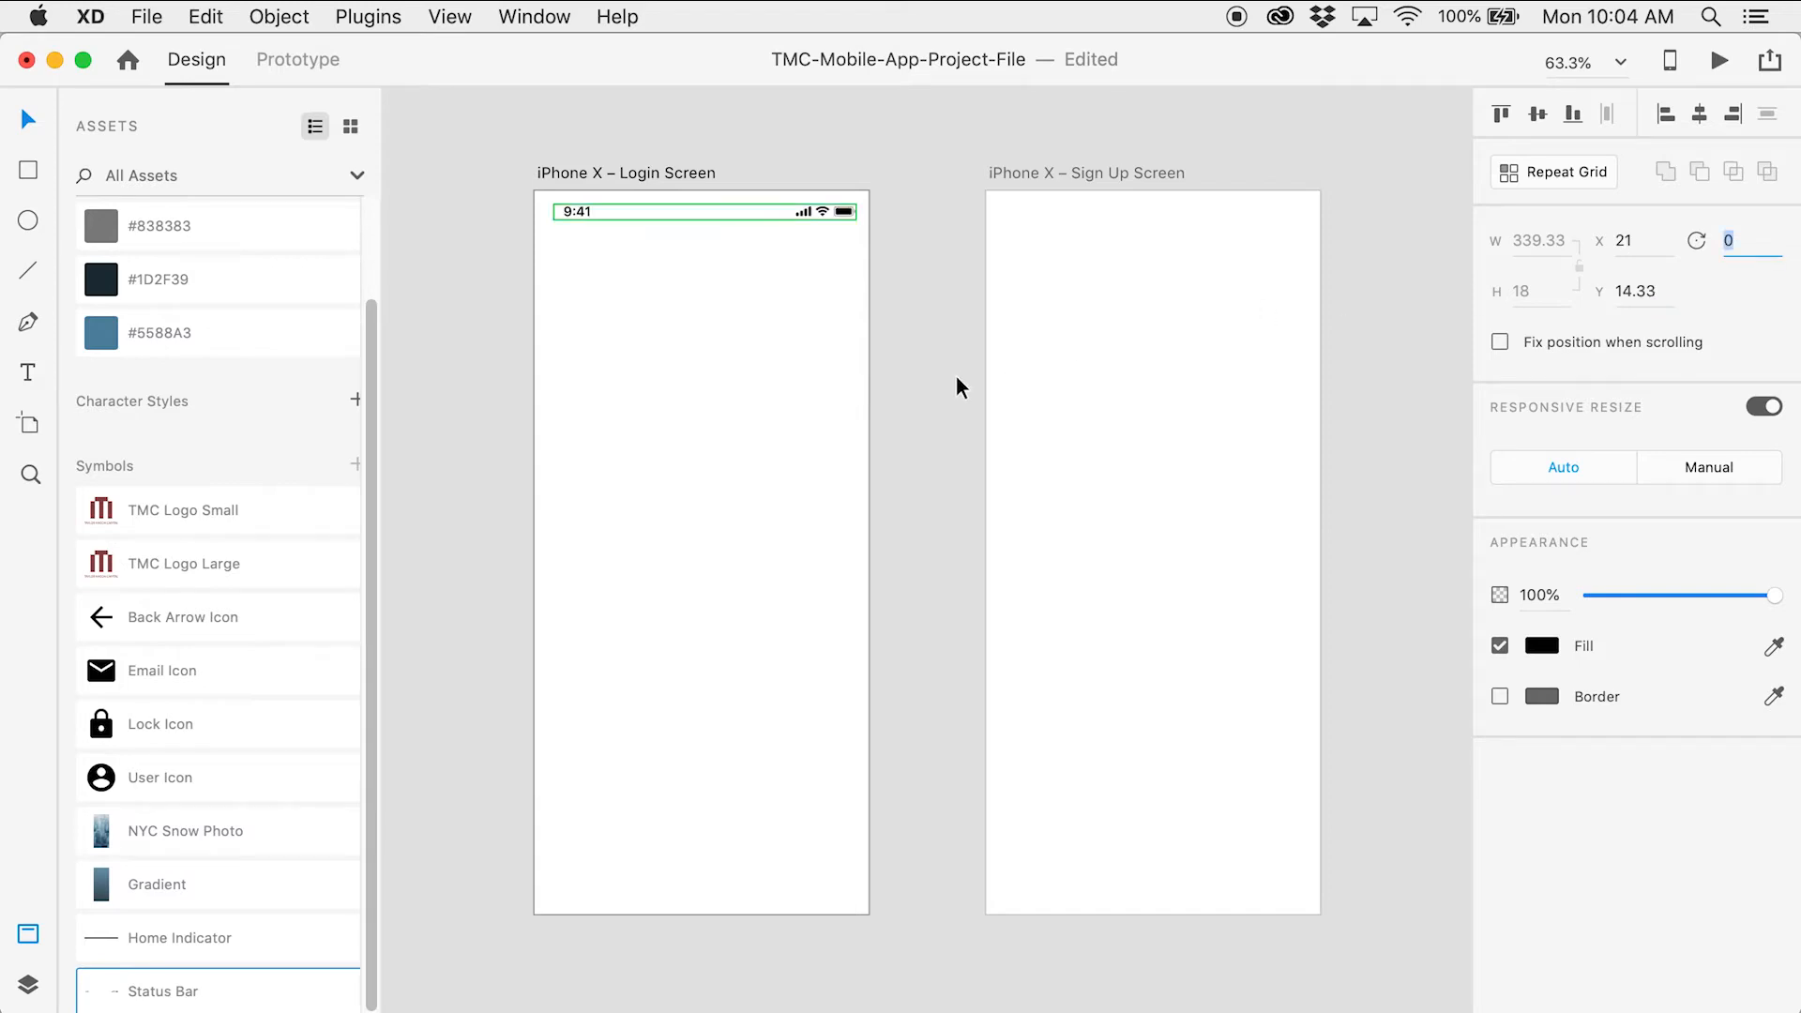
pyautogui.click(957, 376)
# Place the Home Indicator symbol at the bottom of the Login Screen at X 121, Y 798
pyautogui.moveTo(261, 940); pyautogui.dragTo(796, 713)
pyautogui.click(1626, 239)
pyautogui.write('121')
pyautogui.press('Tab')
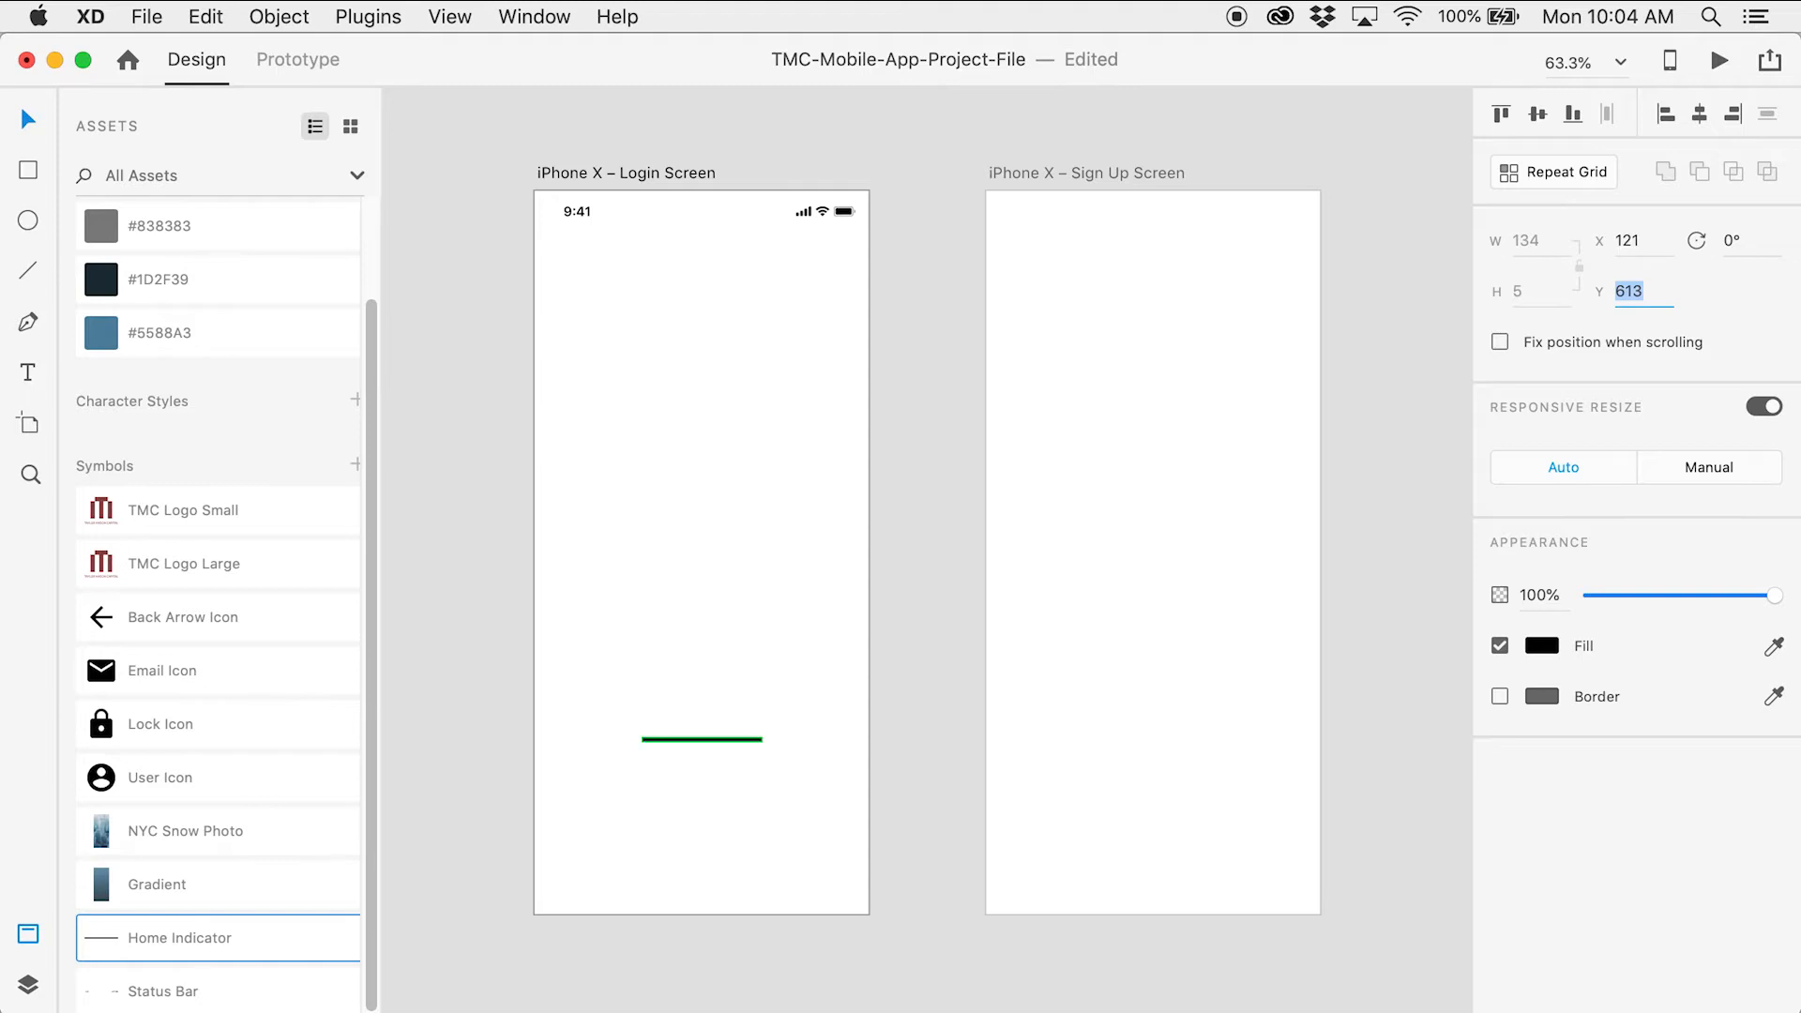
pyautogui.write('798')
pyautogui.press('Return')
pyautogui.click(962, 470)
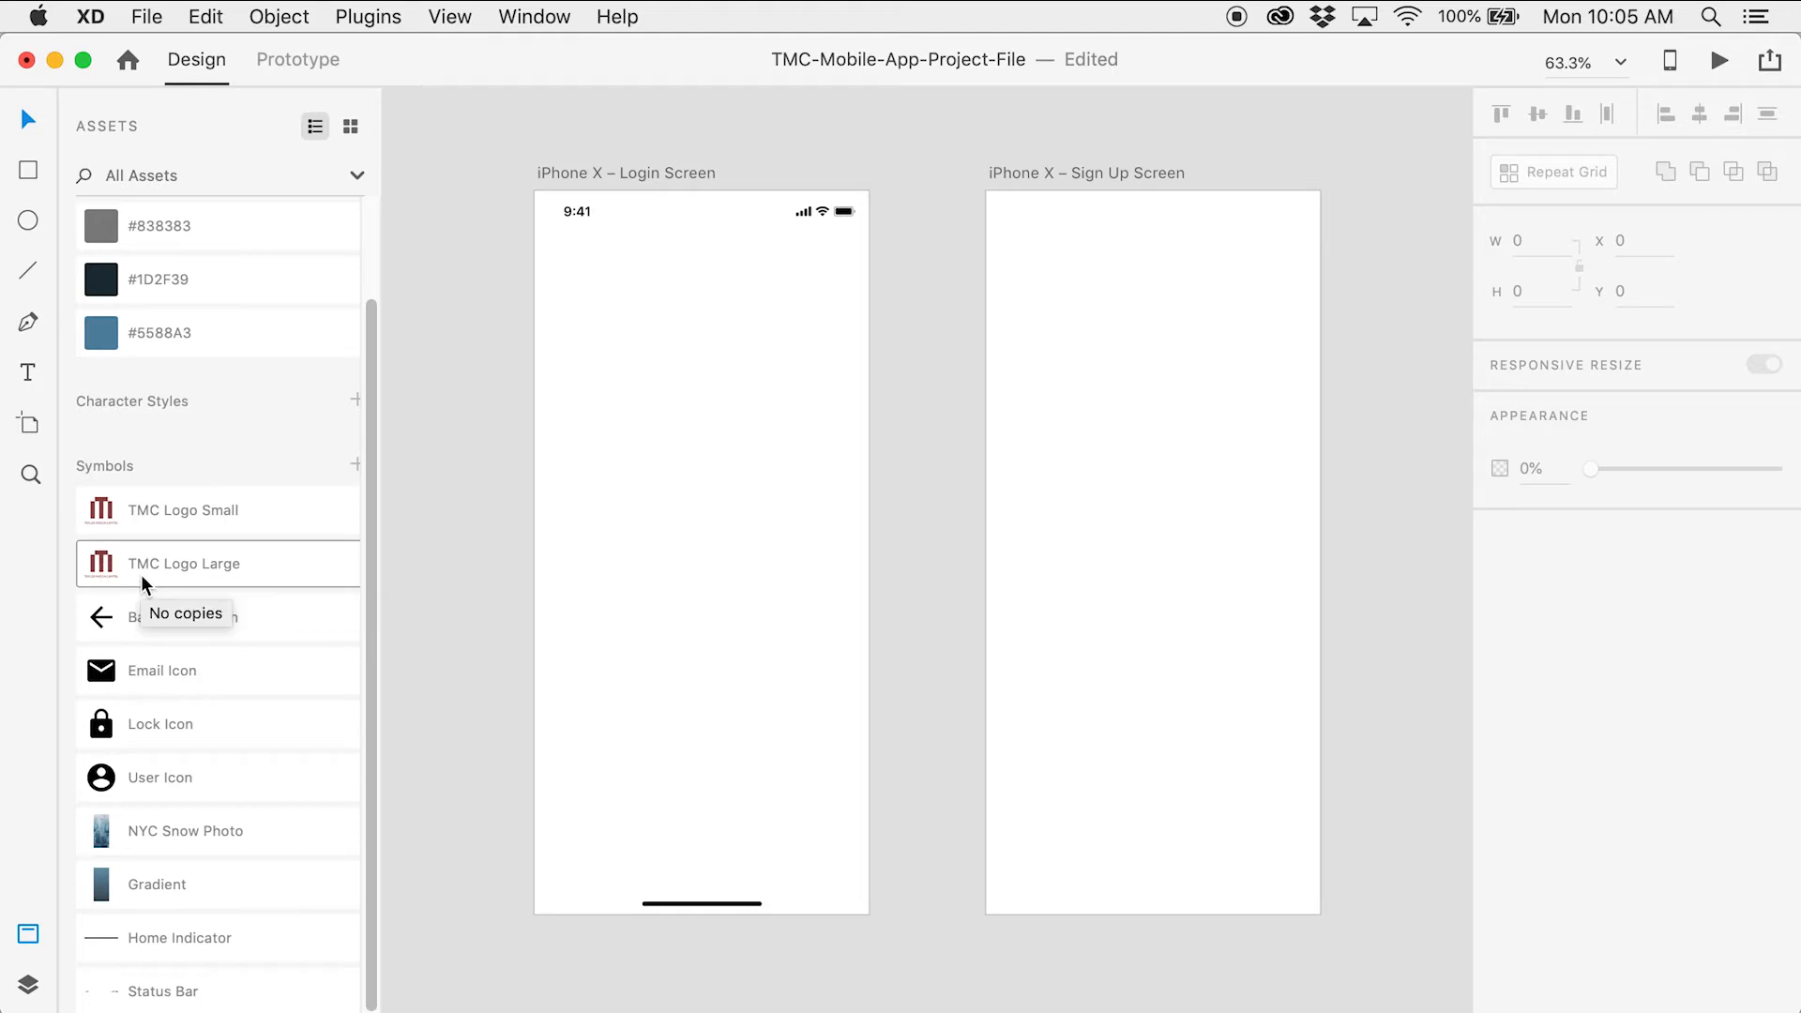
# Drop the TMC Logo Large symbol onto the Login Screen at X 82, Y 80 and check its spacing
pyautogui.moveTo(284, 566); pyautogui.dragTo(744, 390)
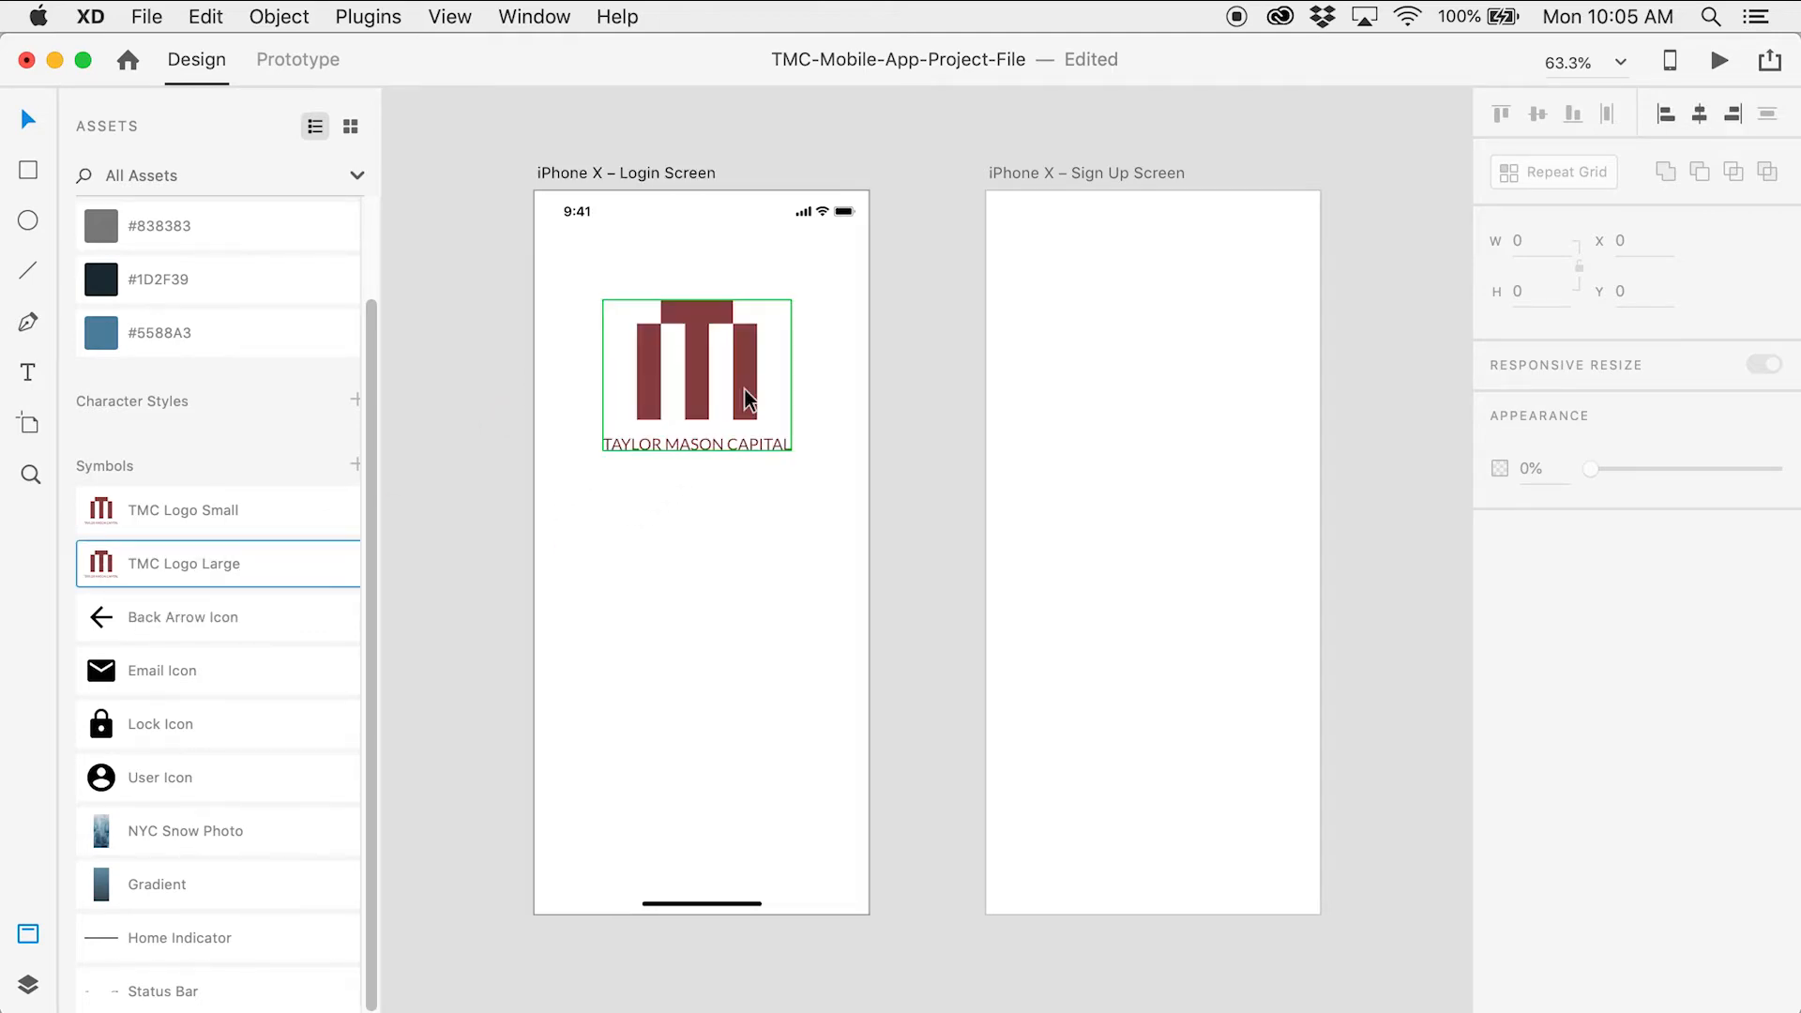
pyautogui.click(1624, 234)
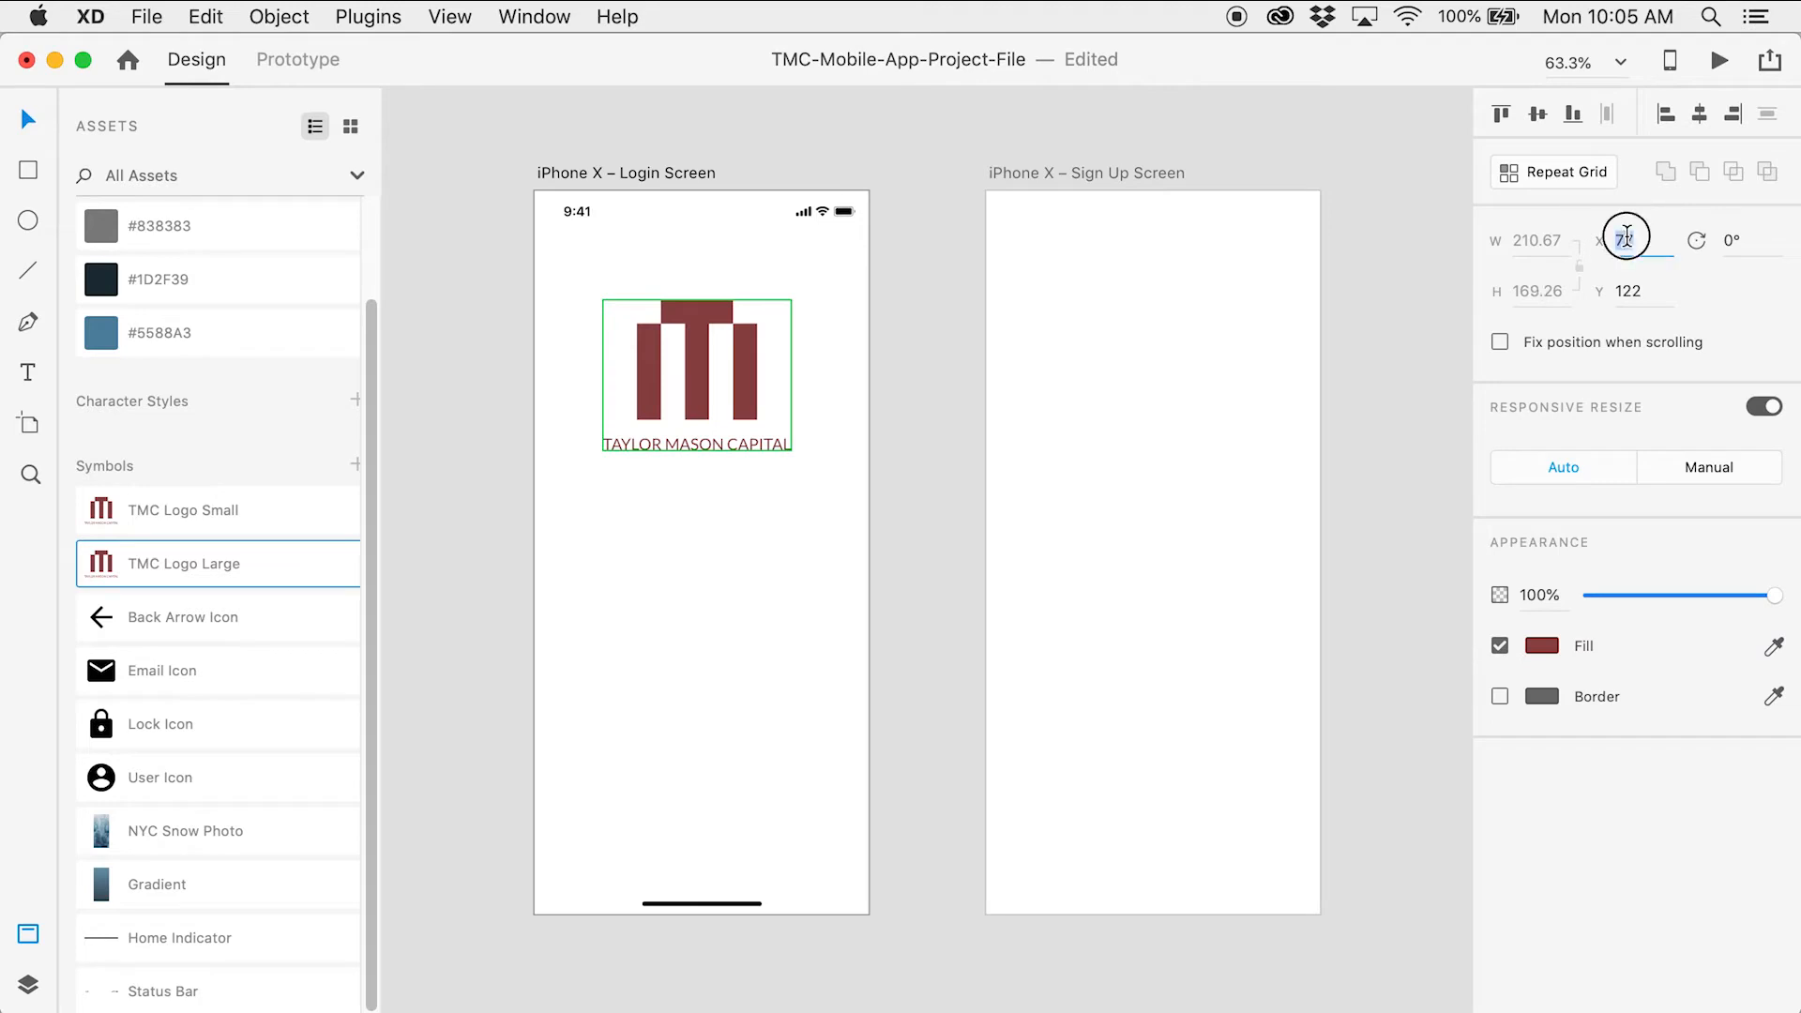
pyautogui.write('82')
pyautogui.press('Tab')
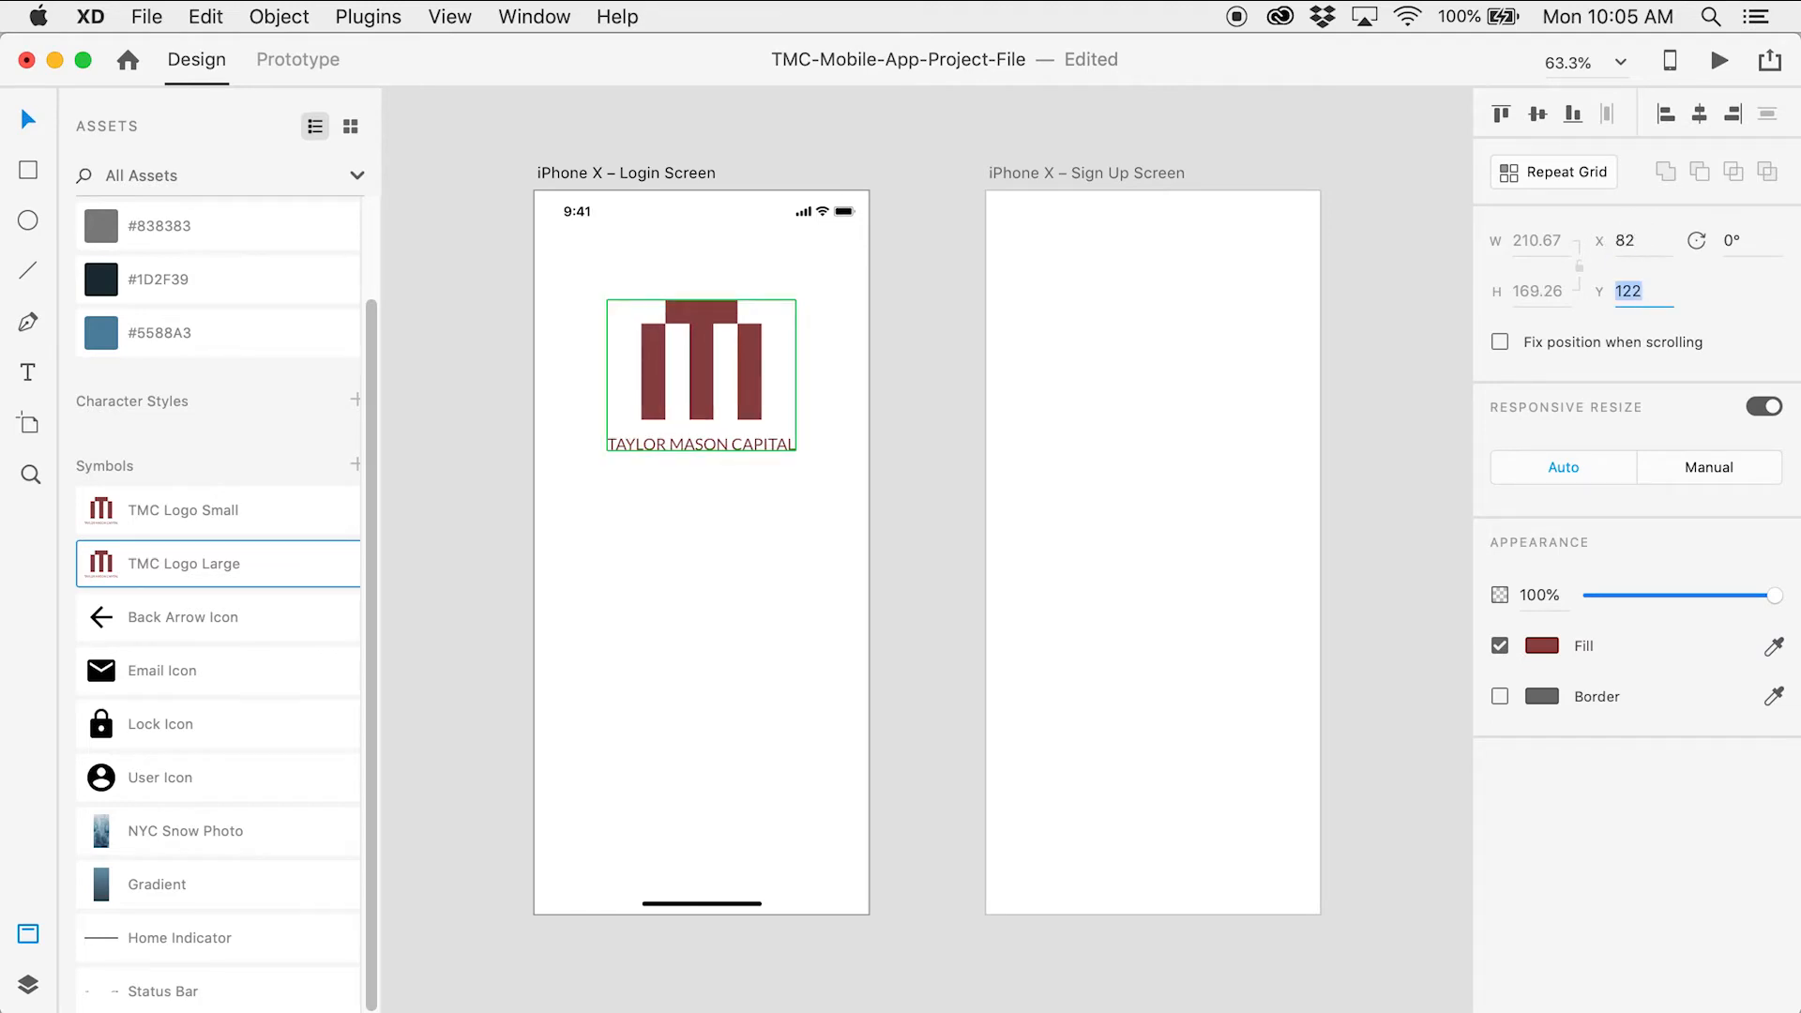
pyautogui.write('80')
pyautogui.press('Tab')
pyautogui.click(829, 315)
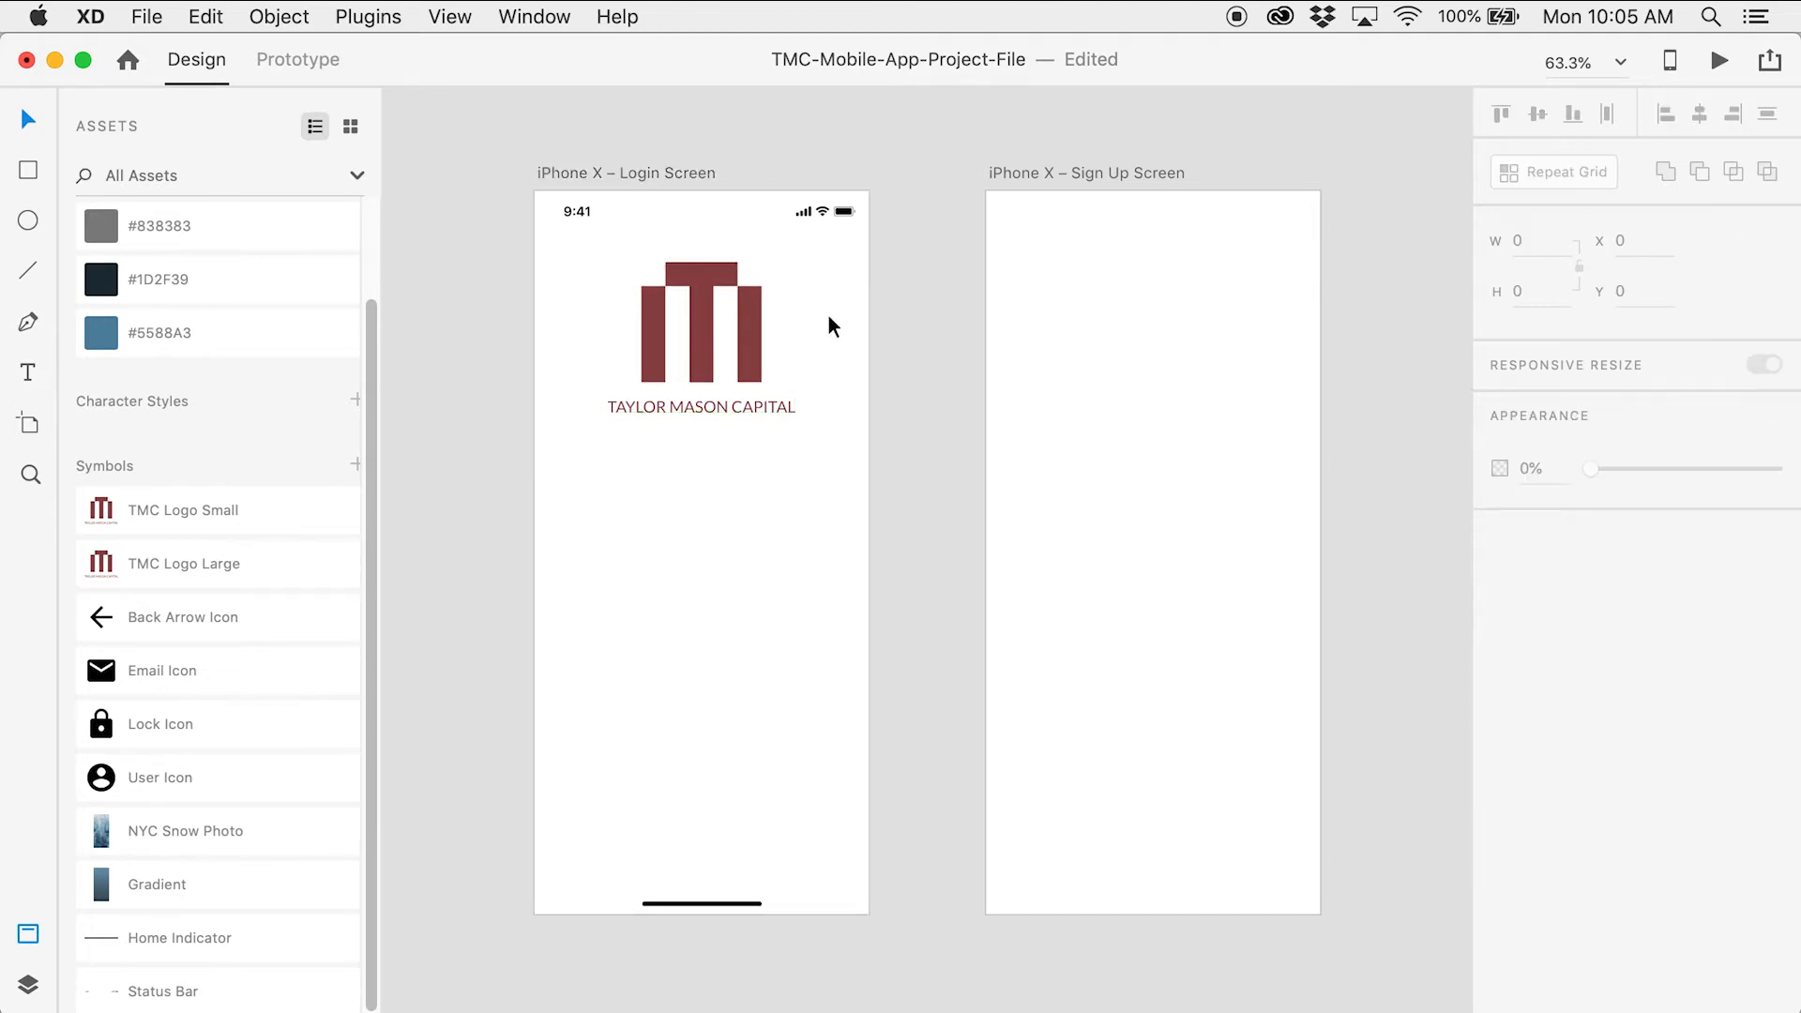
pyautogui.click(756, 329)
pyautogui.press('alt')
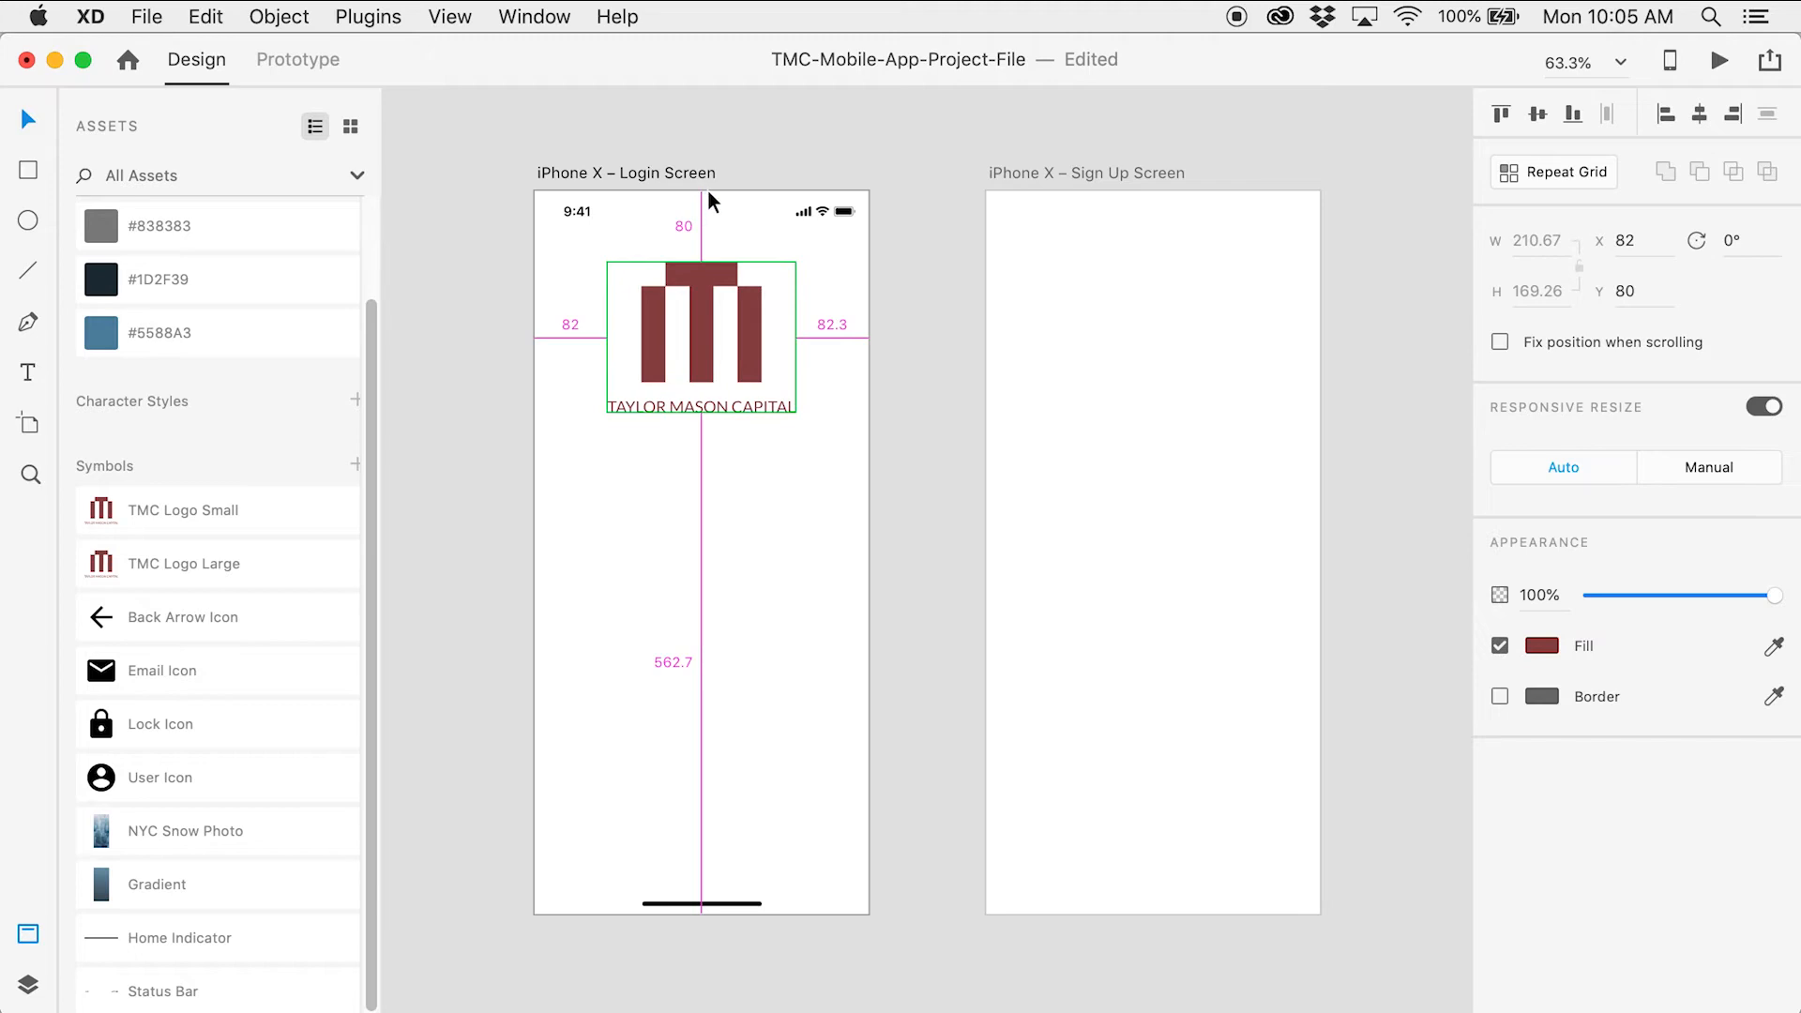
pyautogui.click(935, 437)
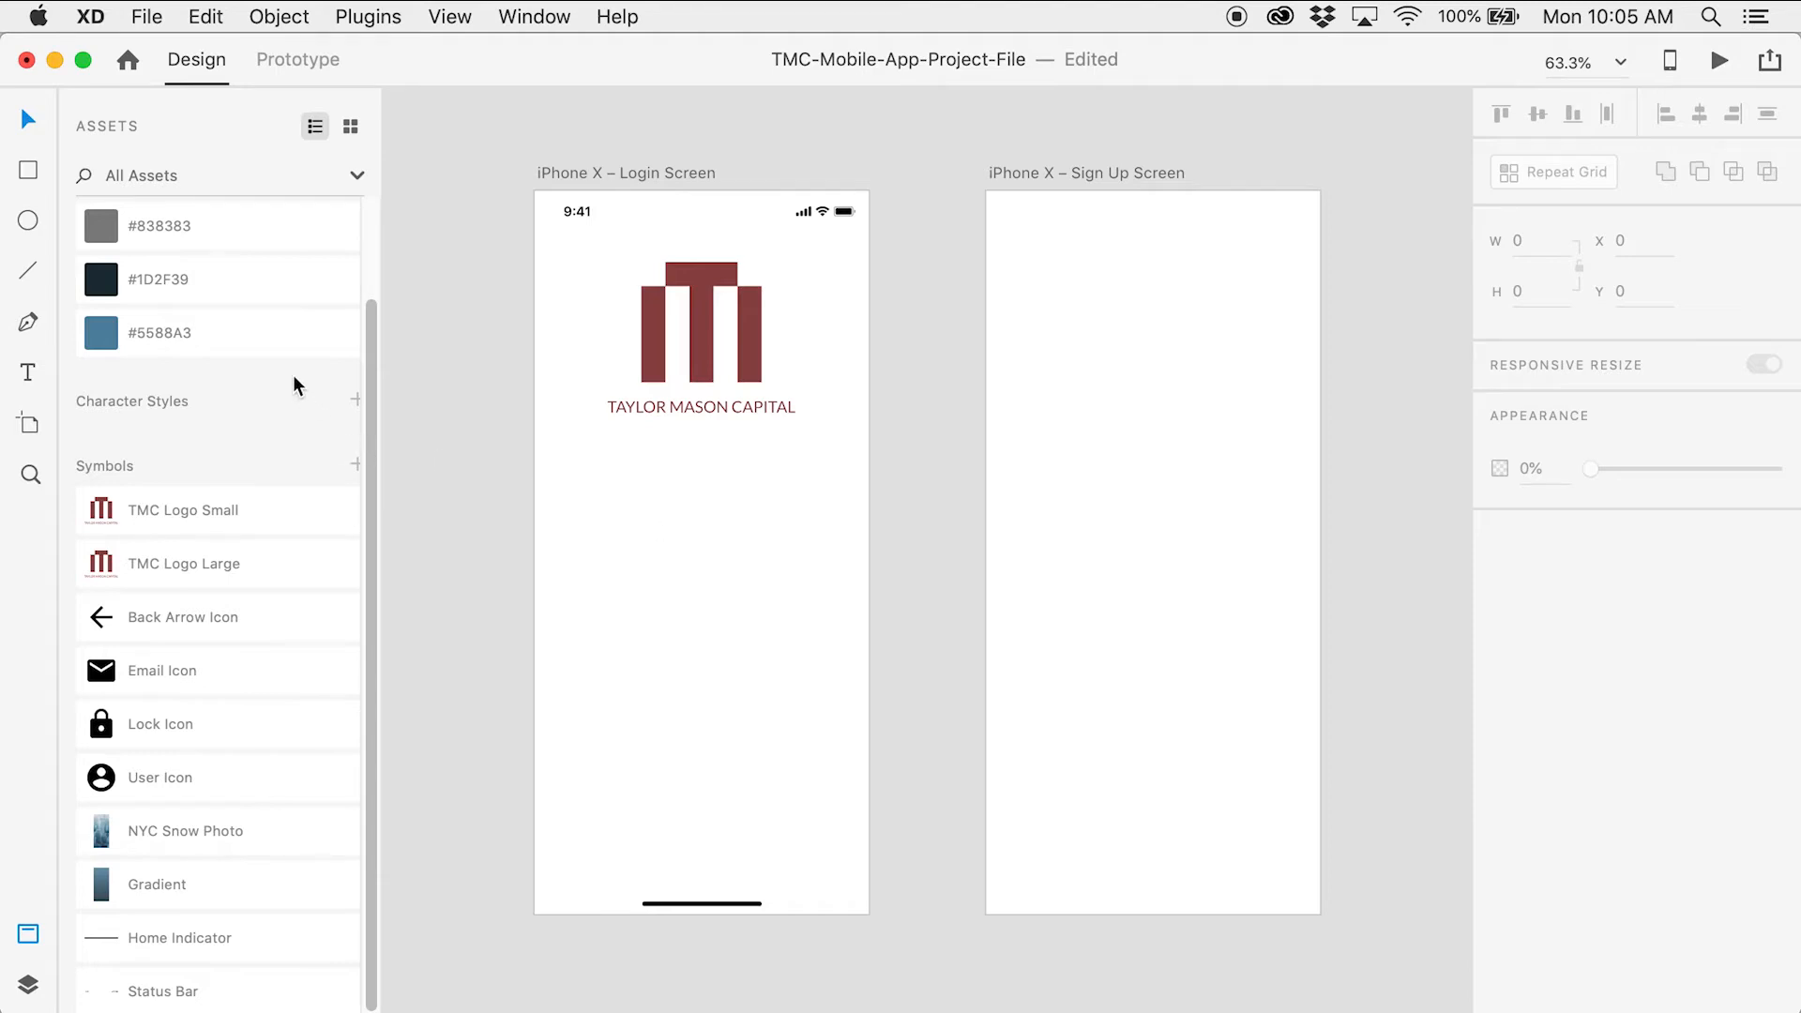
# Draw a horizontal line below the logo, colour it #838383, set width 275 and centre it
pyautogui.click(31, 278)
pyautogui.moveTo(594, 527); pyautogui.dragTo(828, 533)
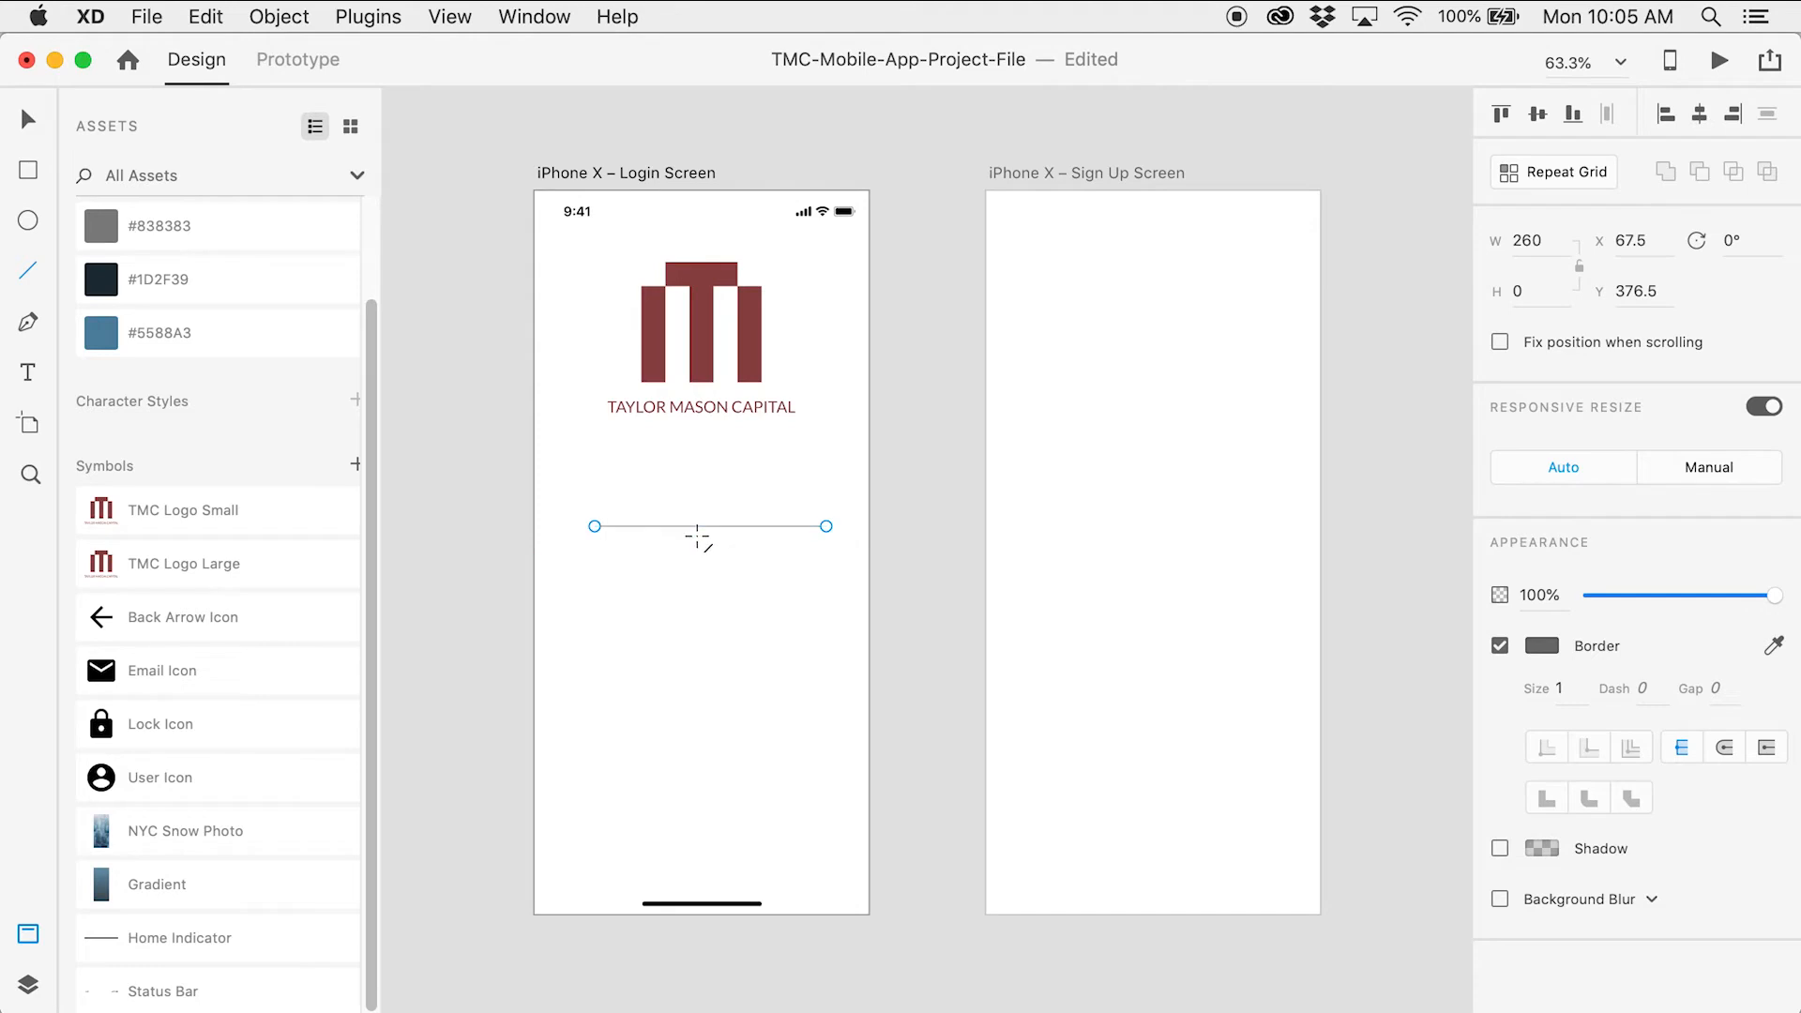
pyautogui.click(28, 119)
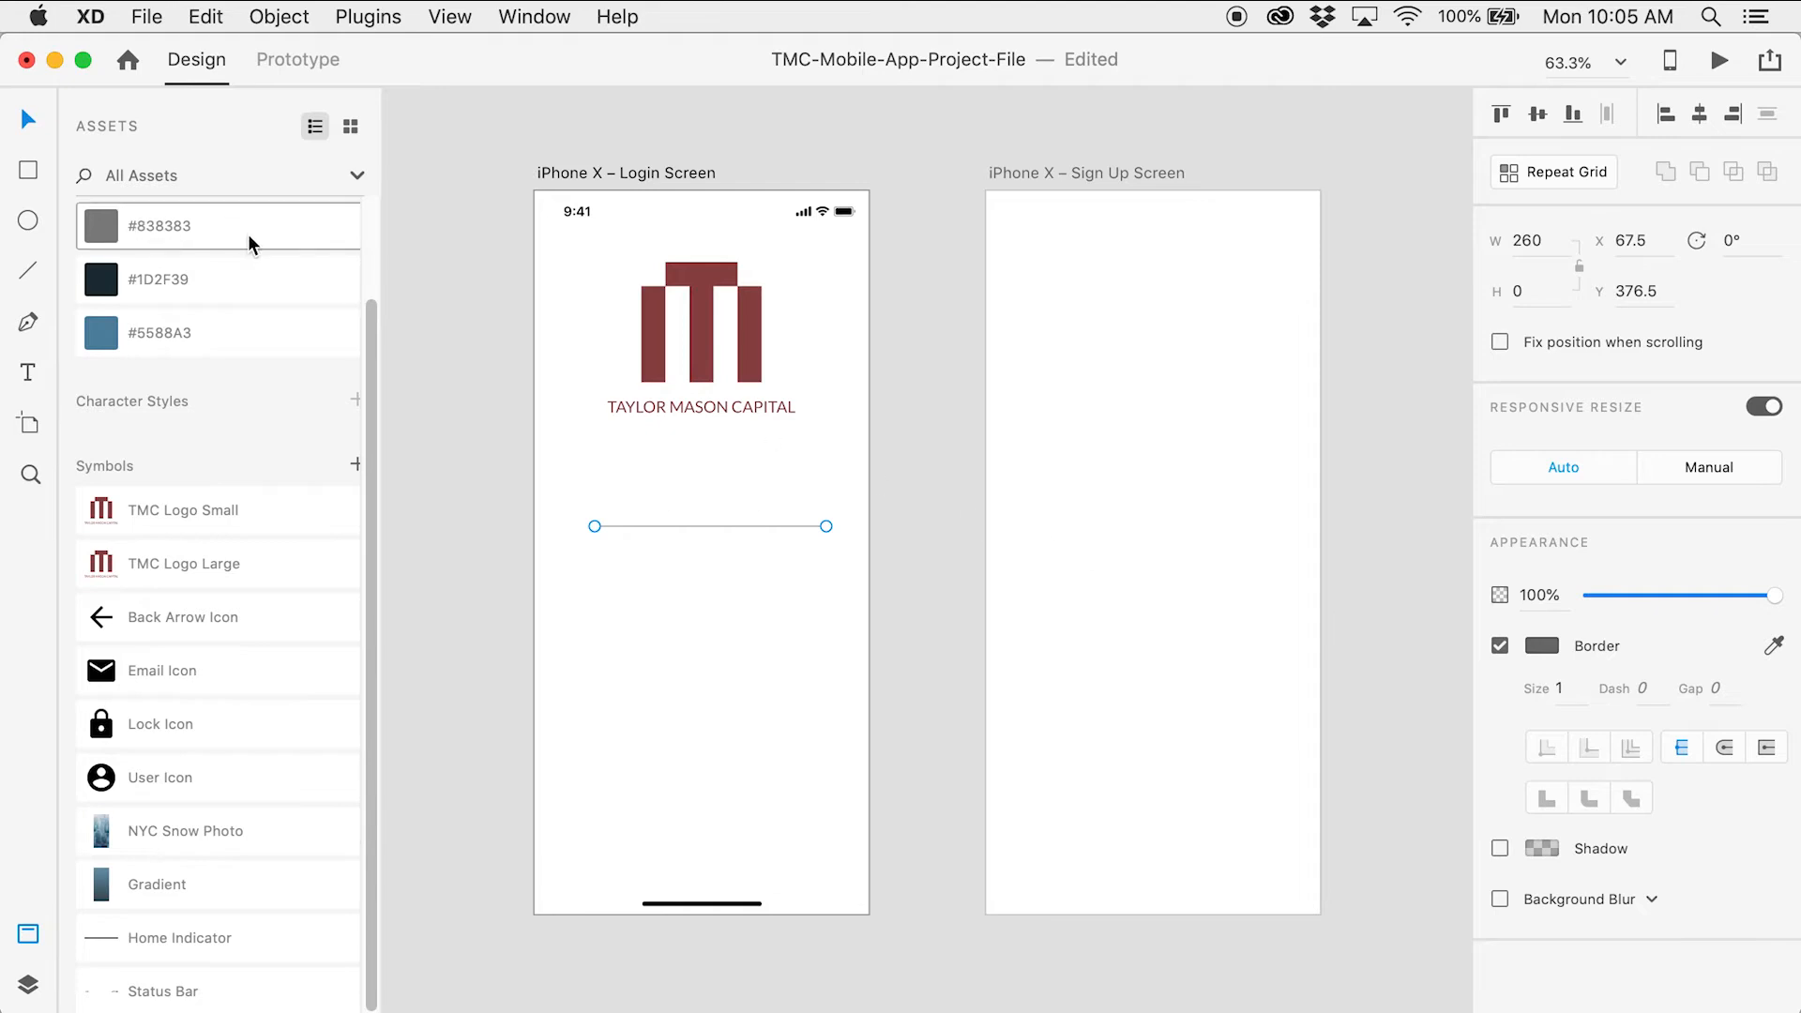
pyautogui.scroll(2, 262, 265)
pyautogui.click(267, 334)
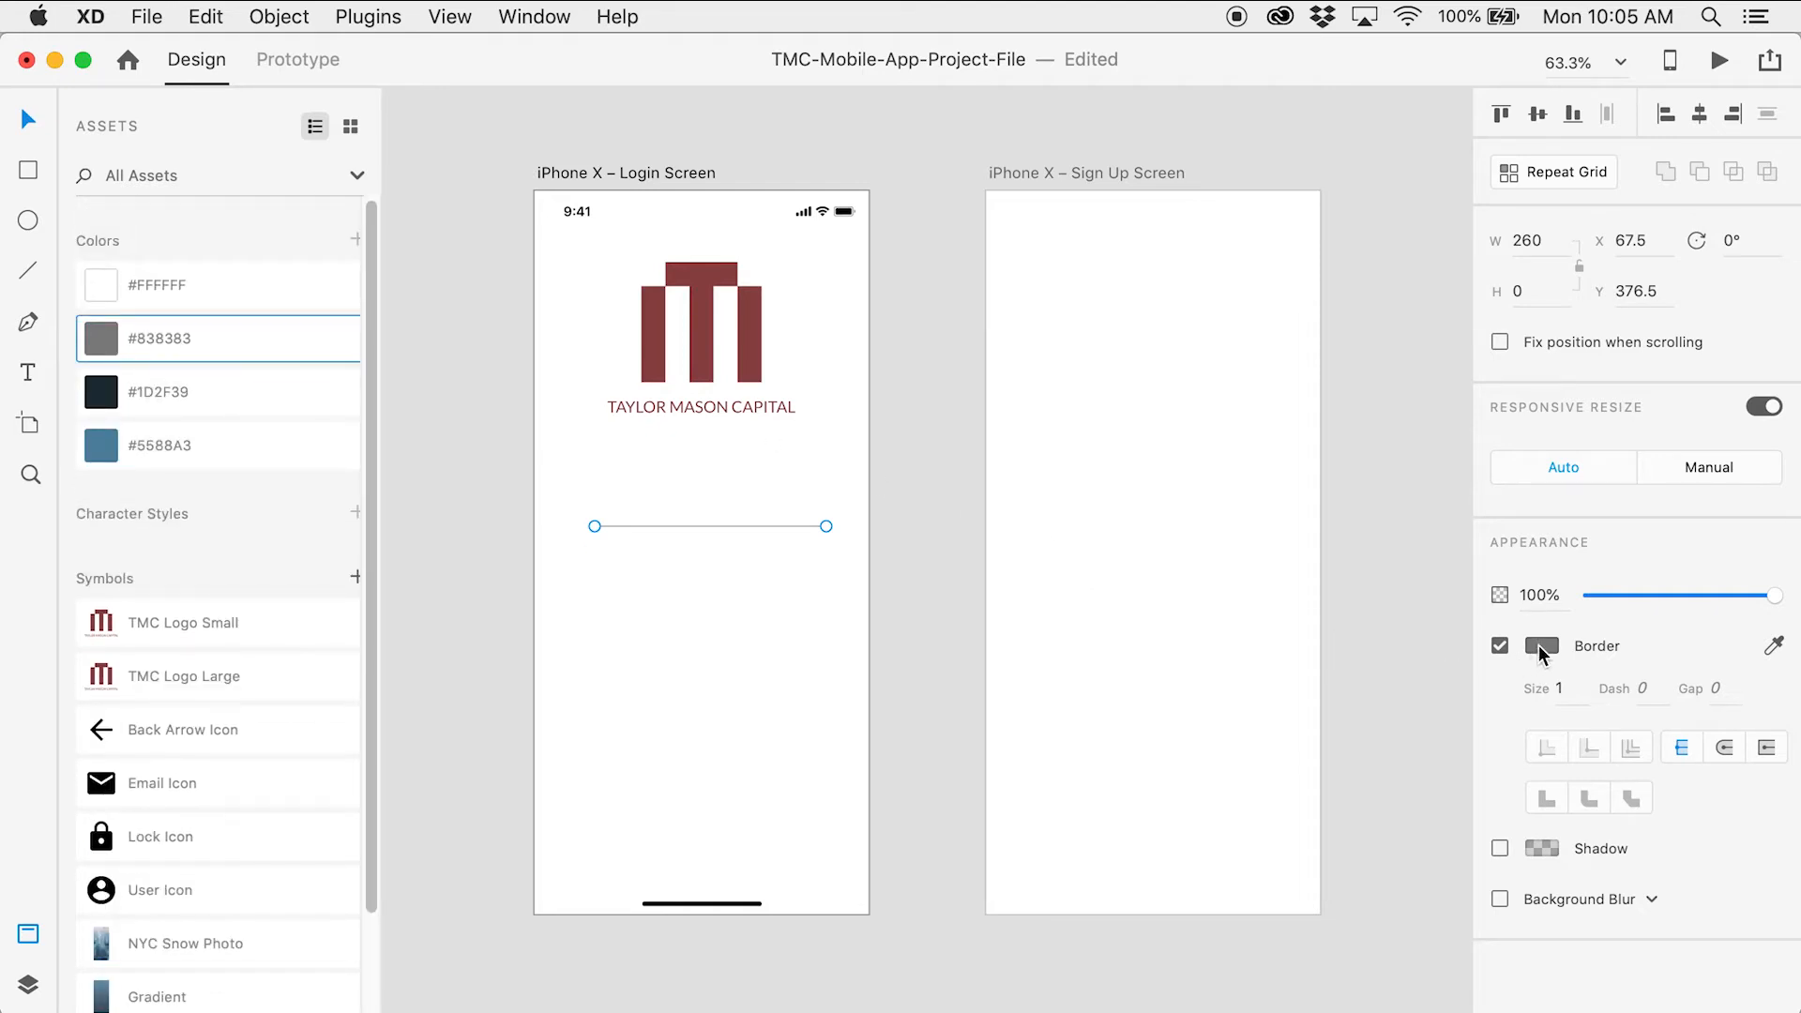
pyautogui.click(1530, 242)
pyautogui.write('275')
pyautogui.press('Tab')
pyautogui.moveTo(759, 526); pyautogui.dragTo(743, 532)
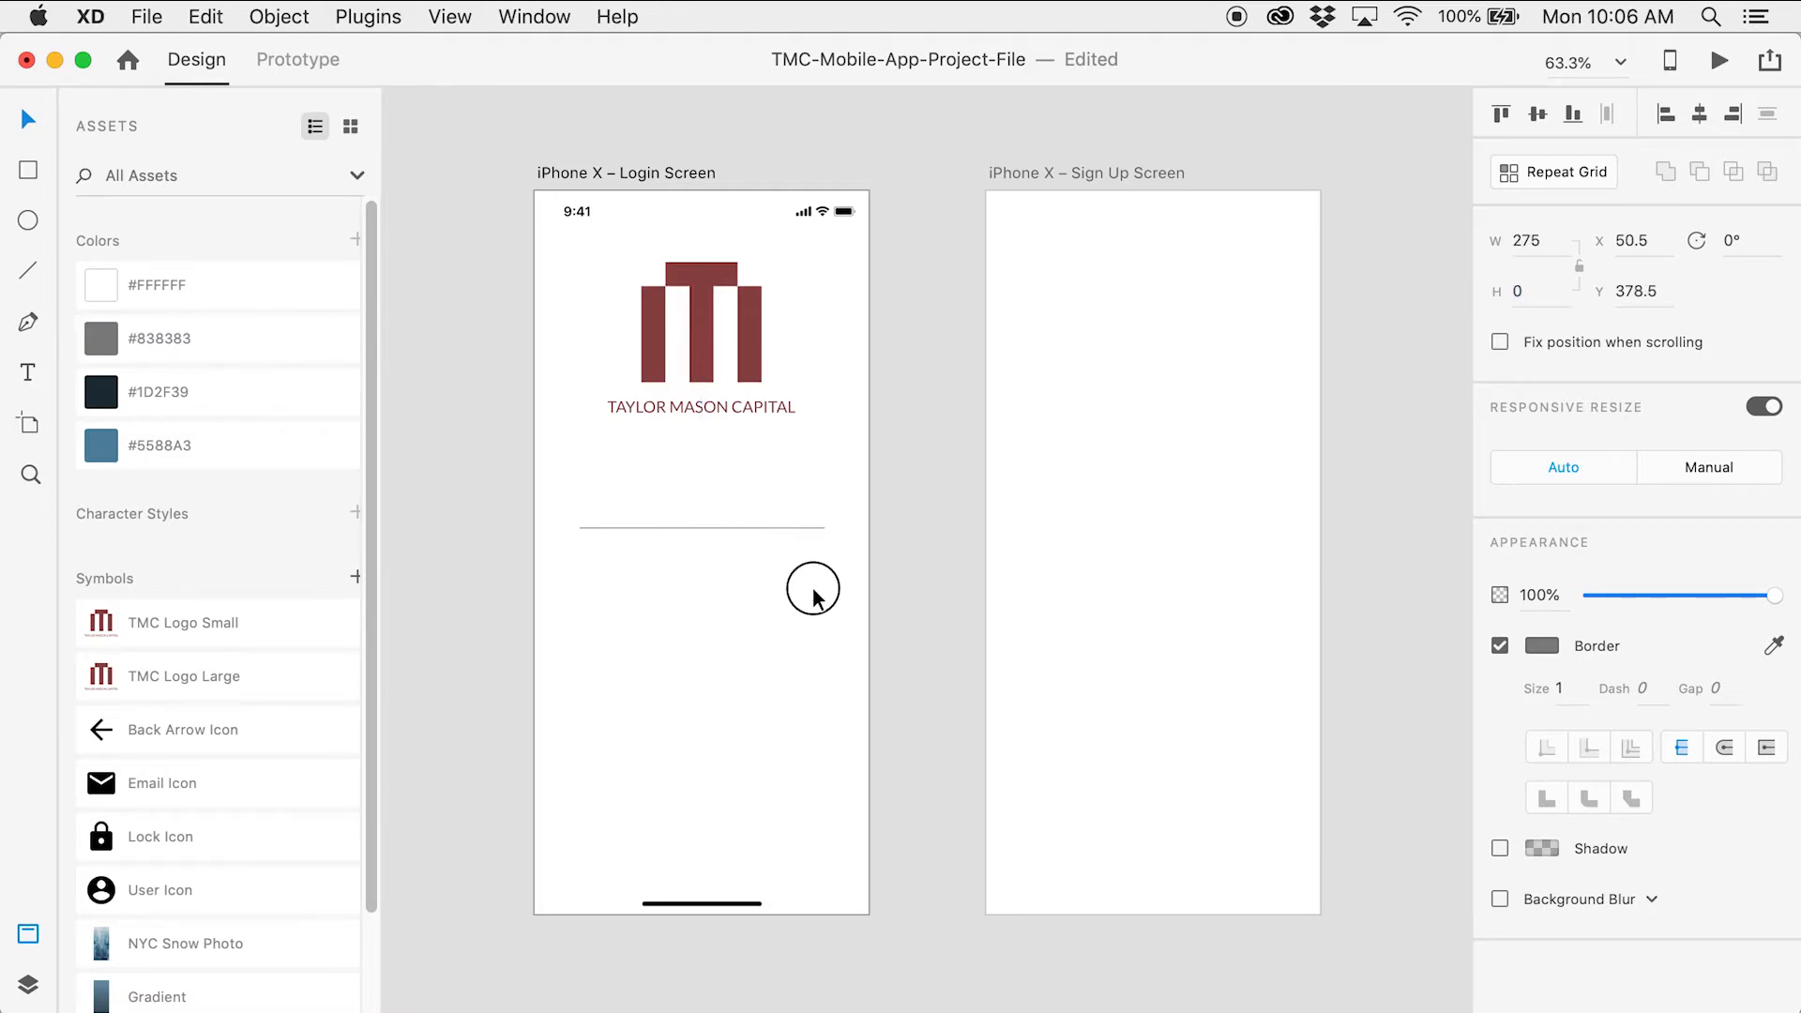
pyautogui.press('z')
pyautogui.click(740, 539)
# Add a left-aligned 'USERNAME OR EMAIL' text label near the line
pyautogui.click(675, 529)
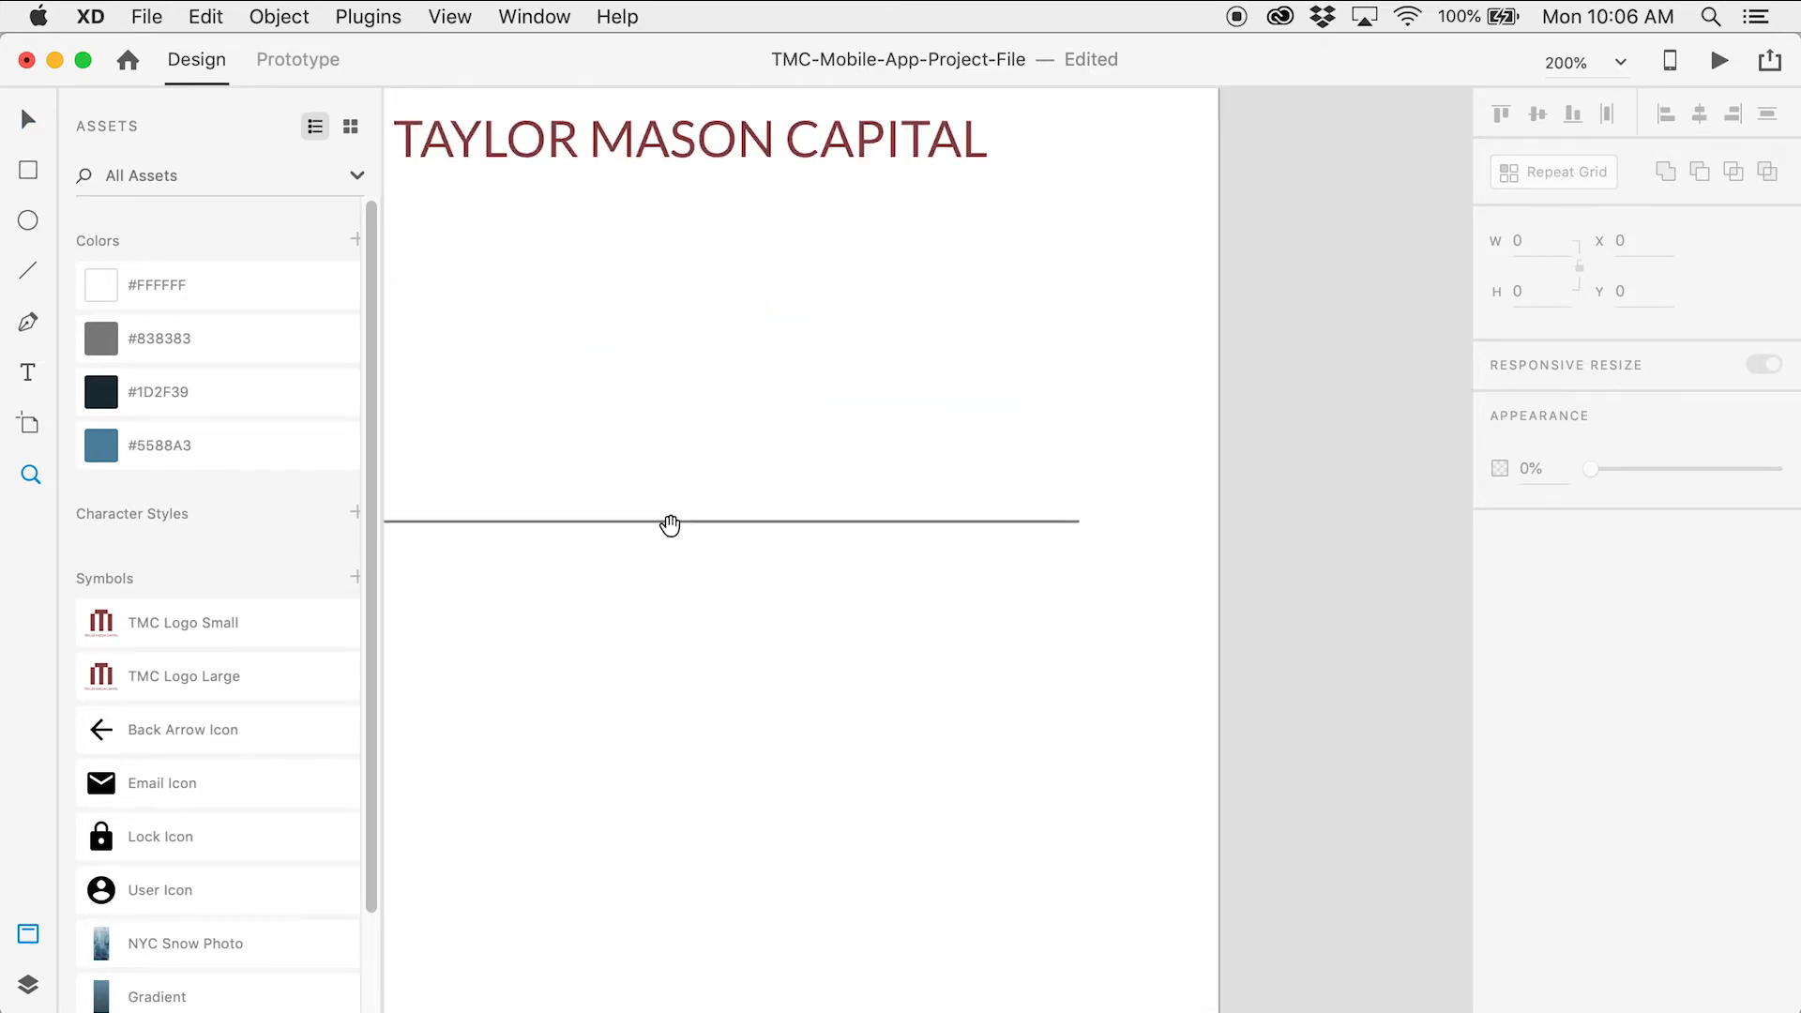
pyautogui.press('v')
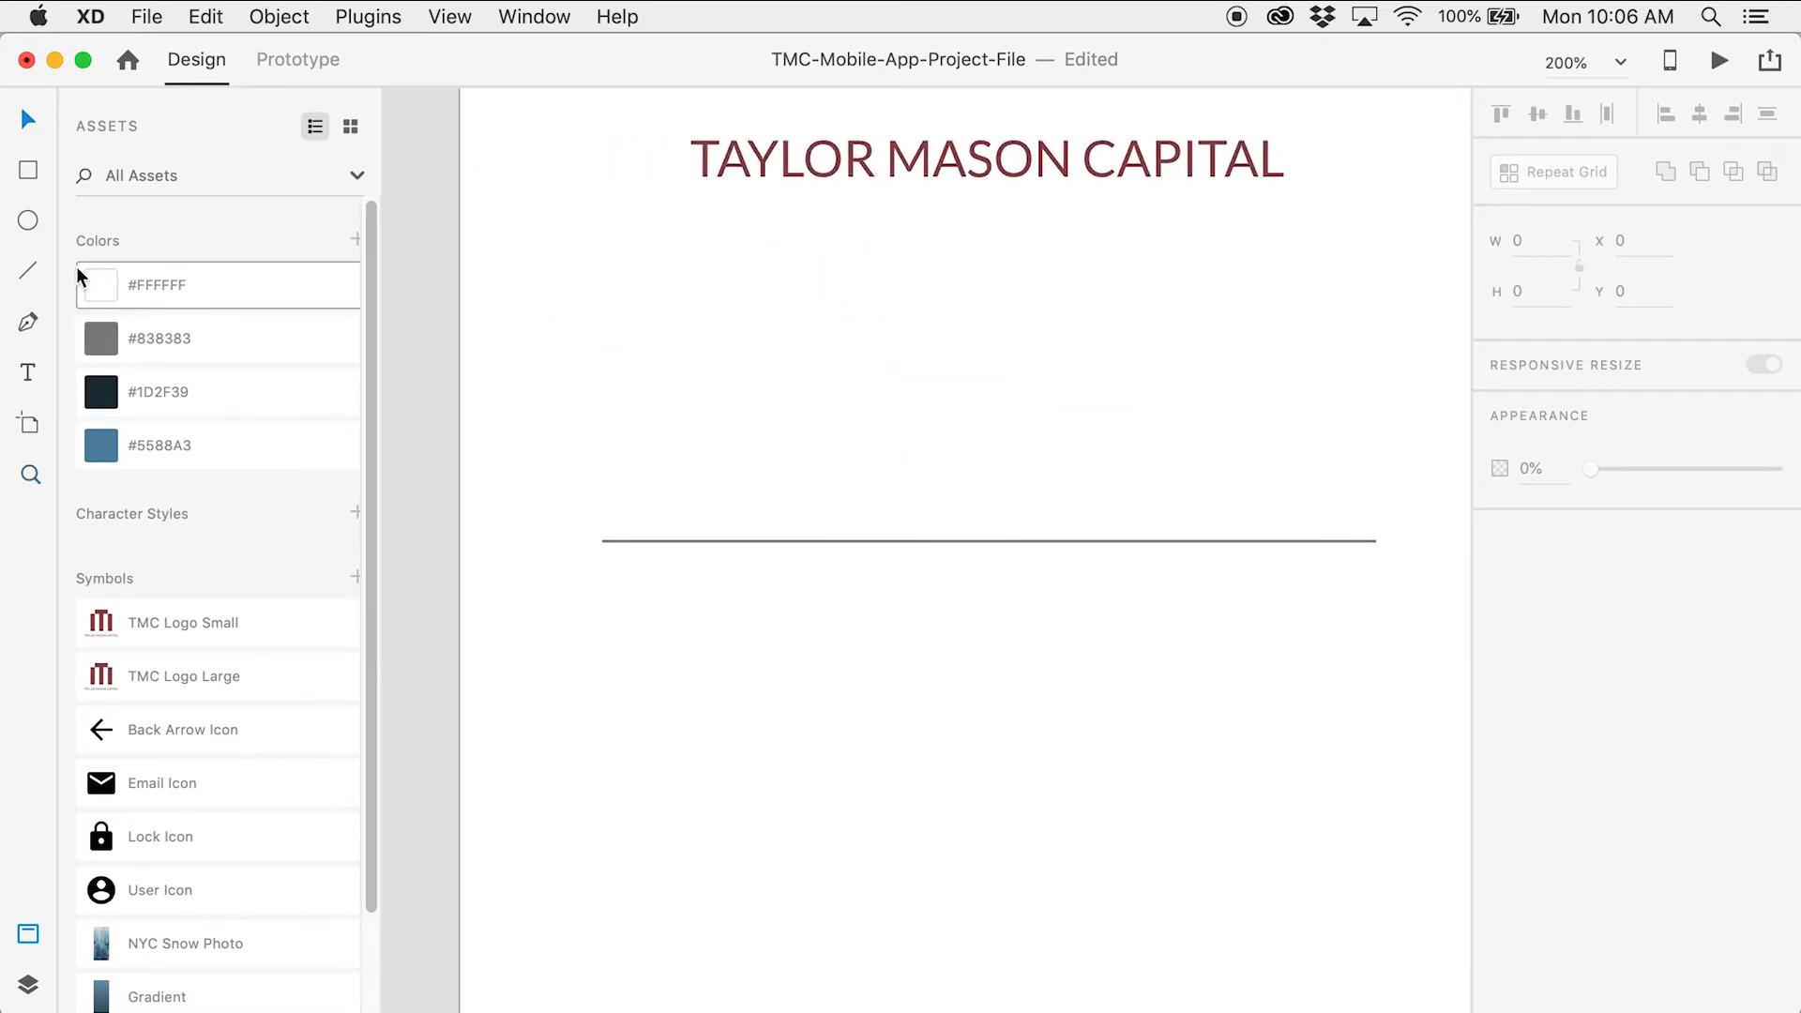
pyautogui.click(29, 373)
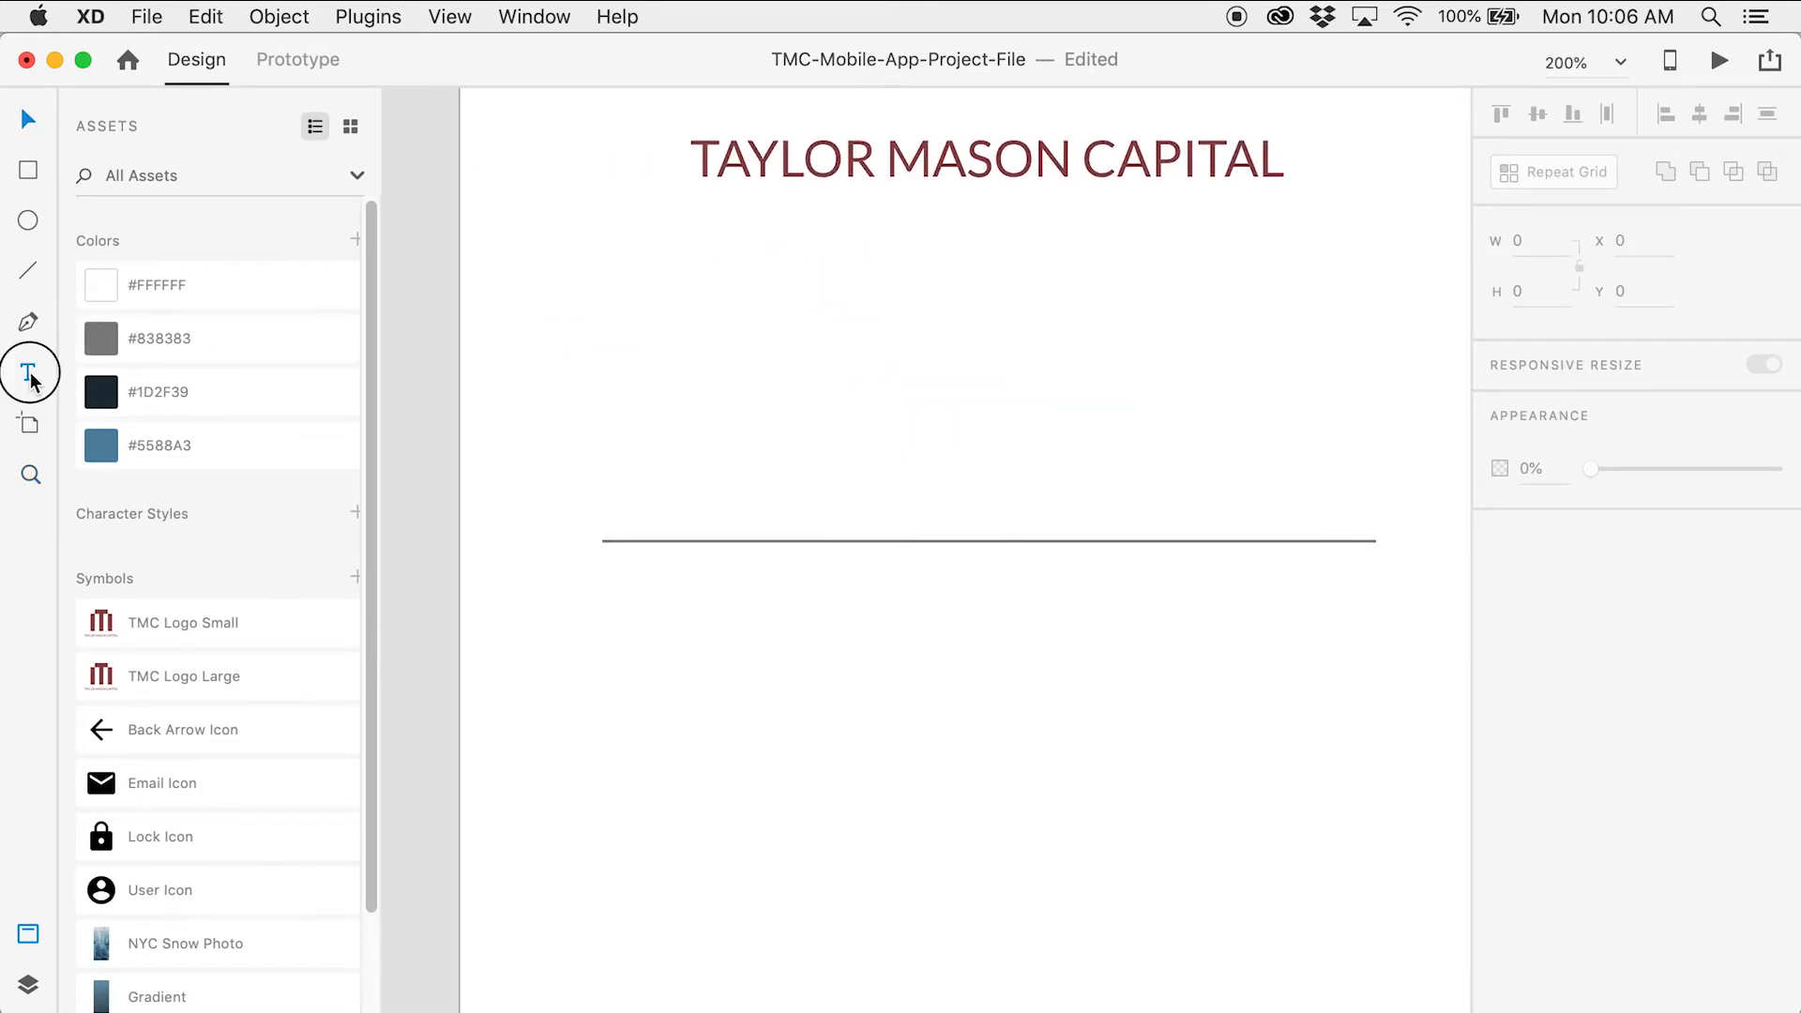
pyautogui.click(693, 401)
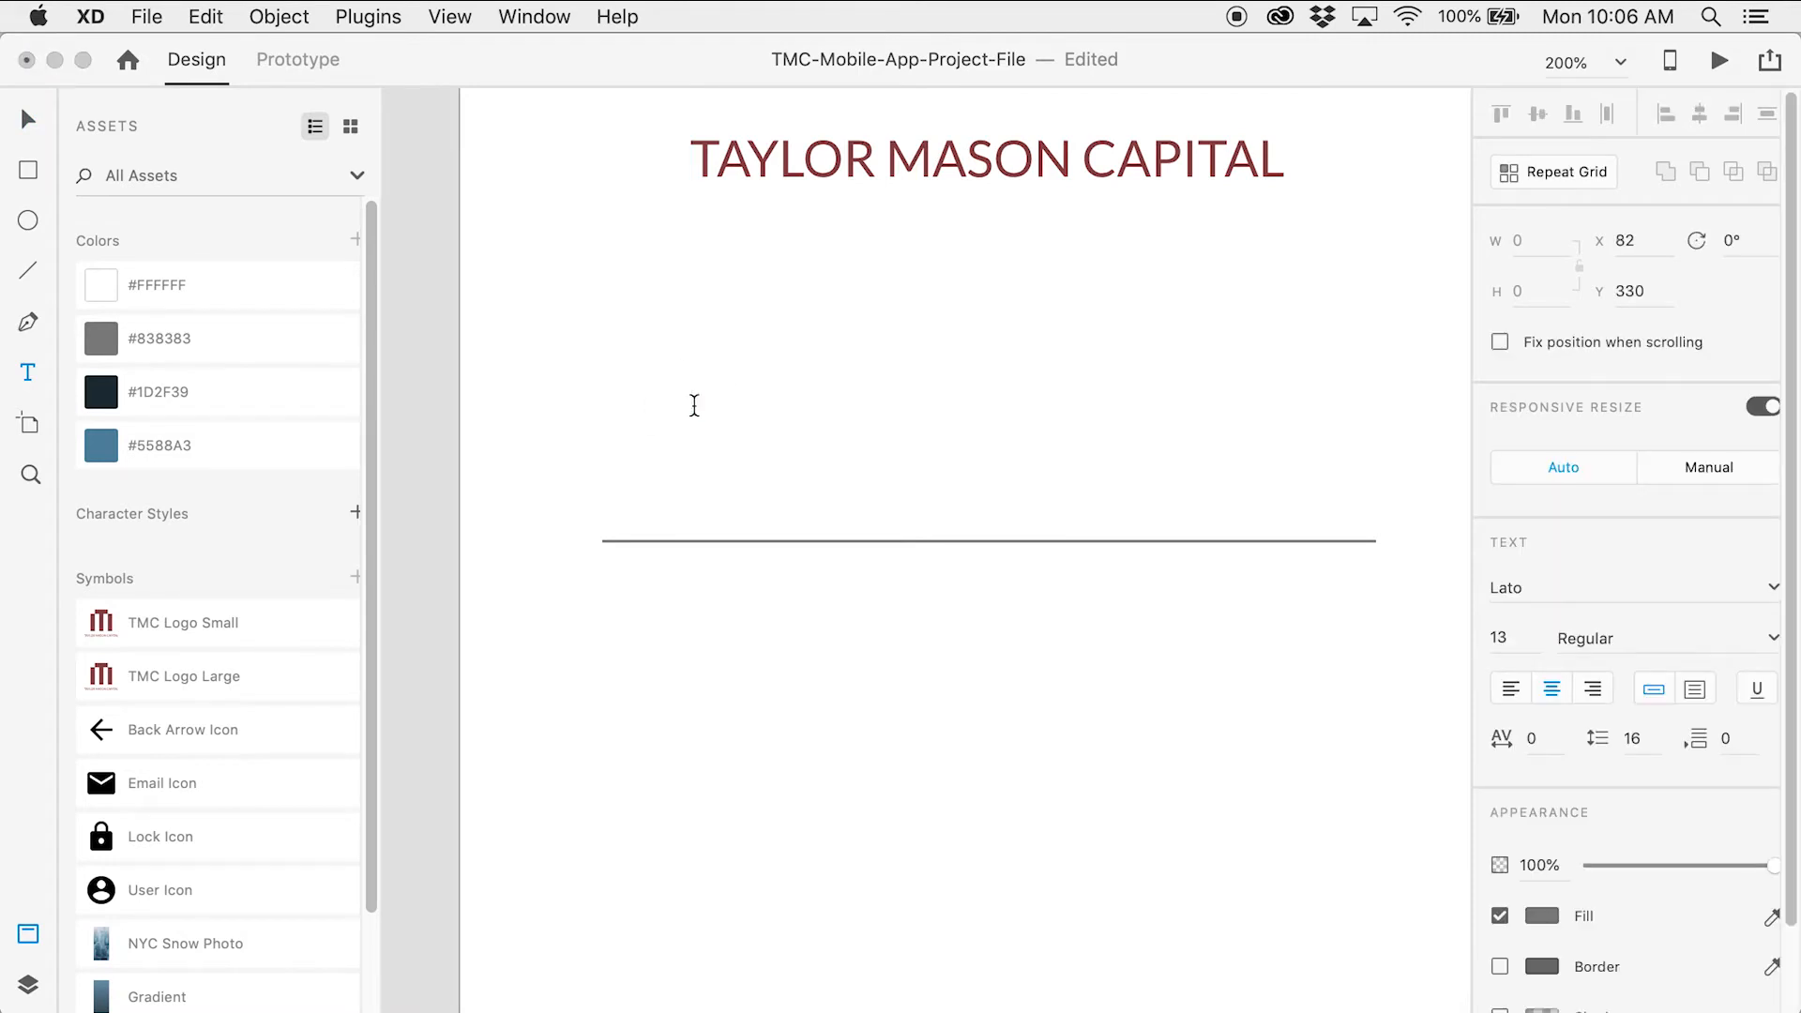
pyautogui.write('USERNA')
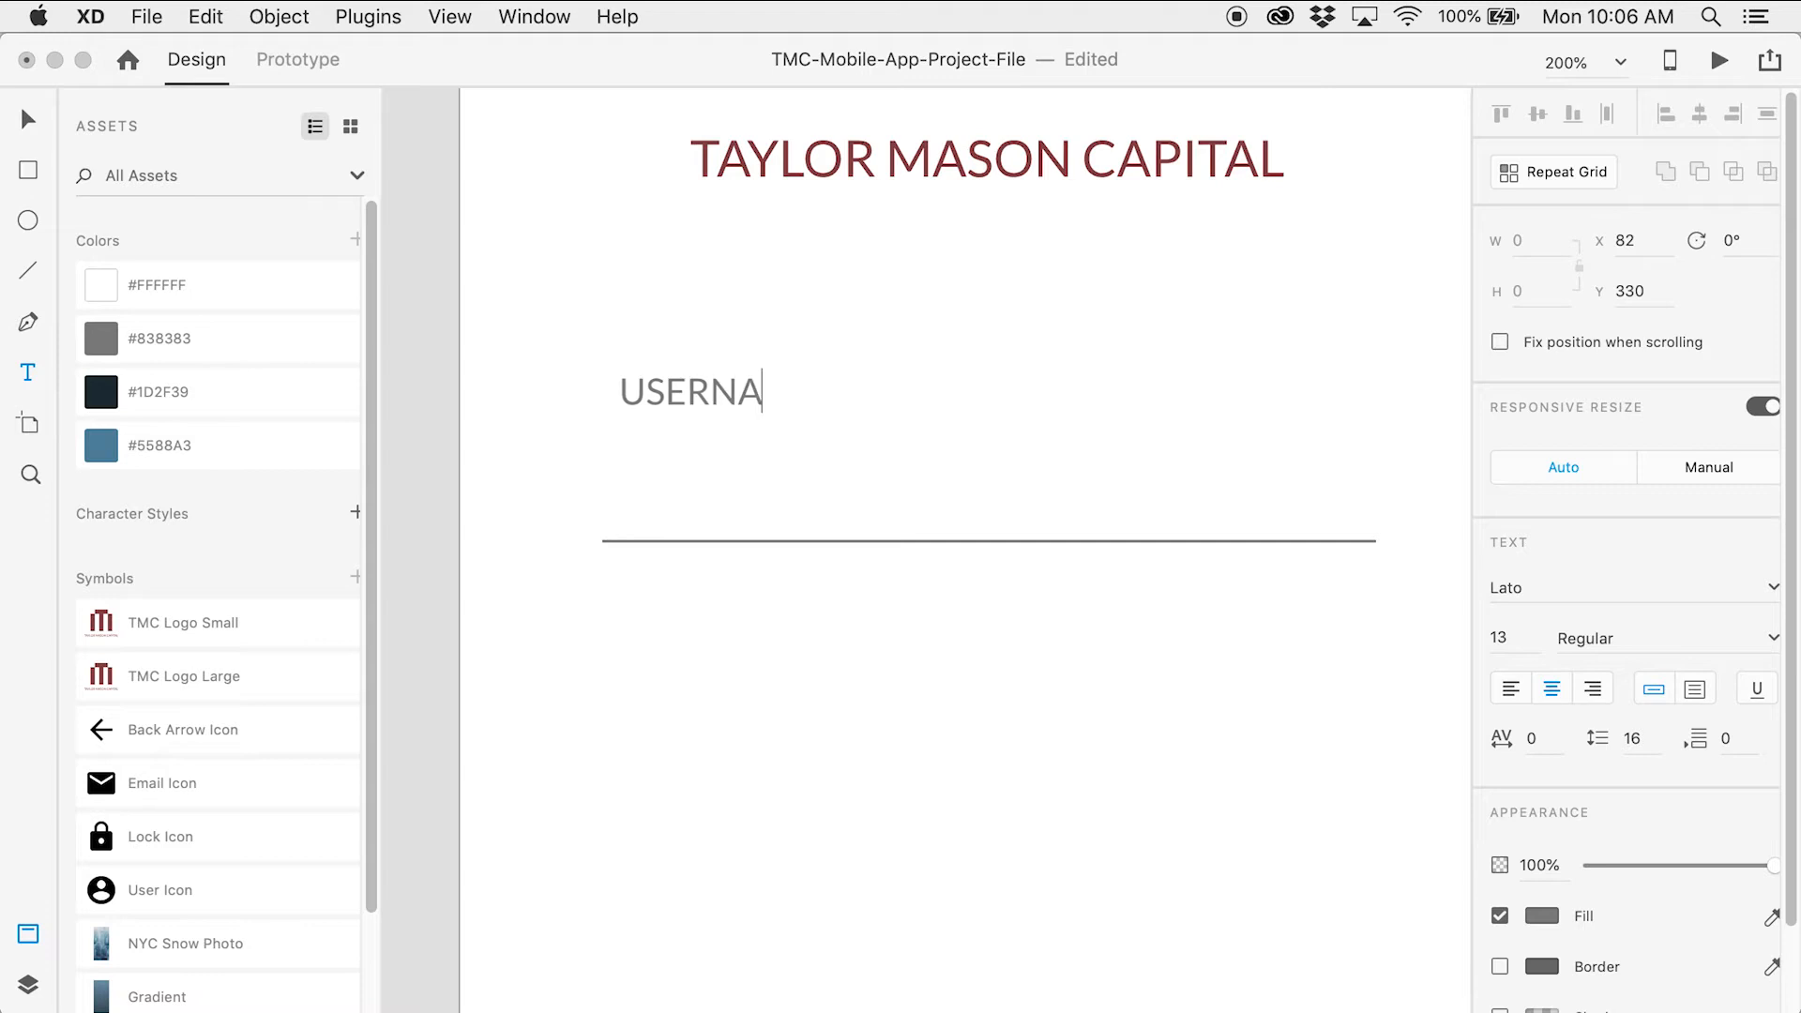
pyautogui.write('ME O')
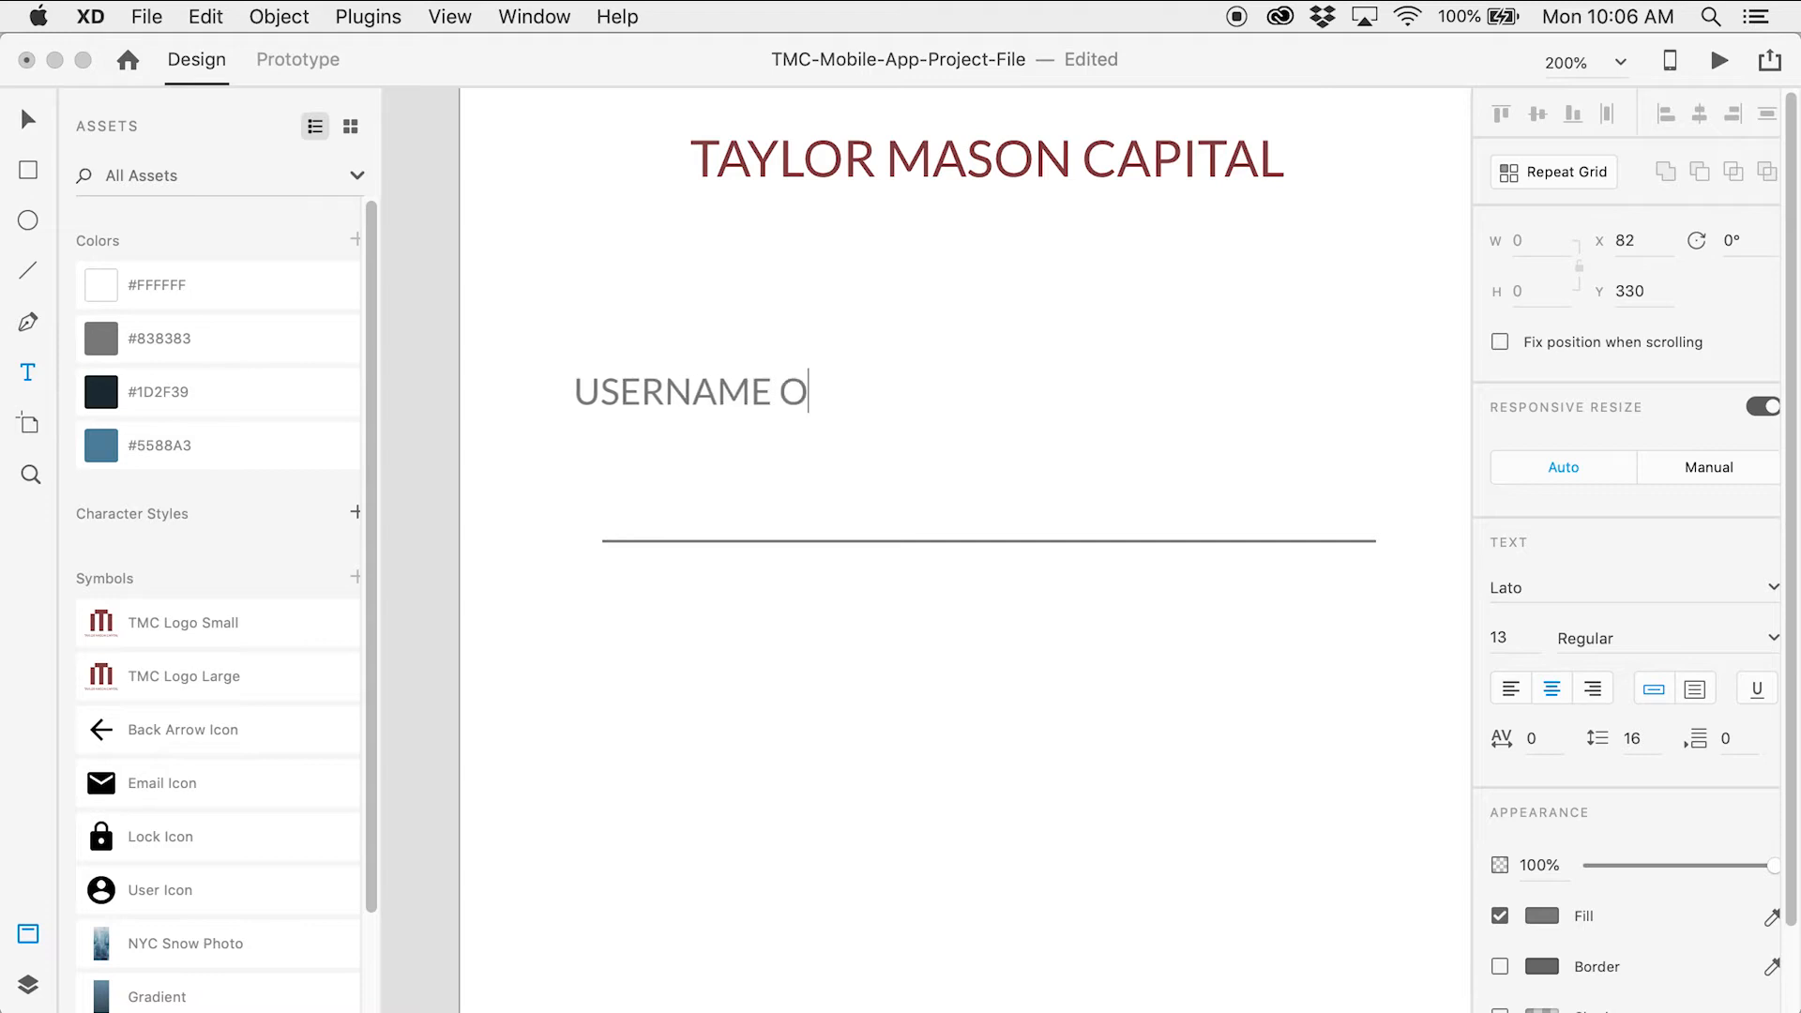
pyautogui.write('R EMAIL')
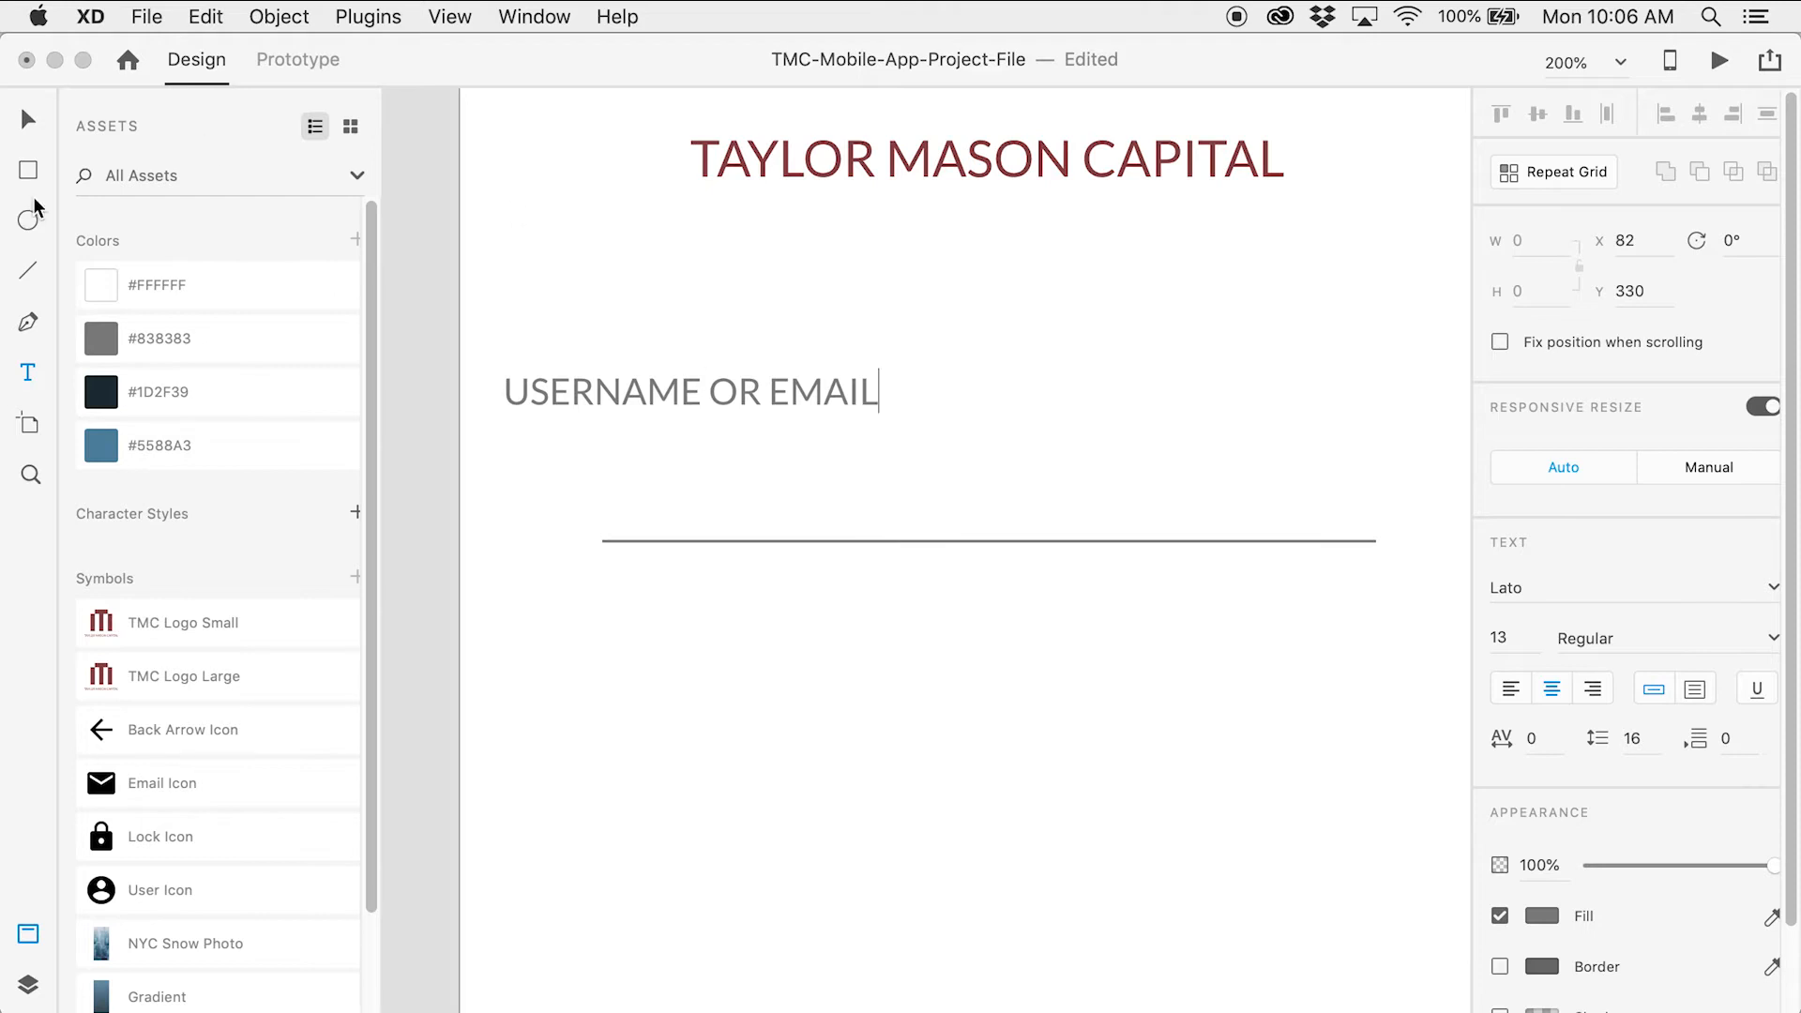
pyautogui.click(28, 118)
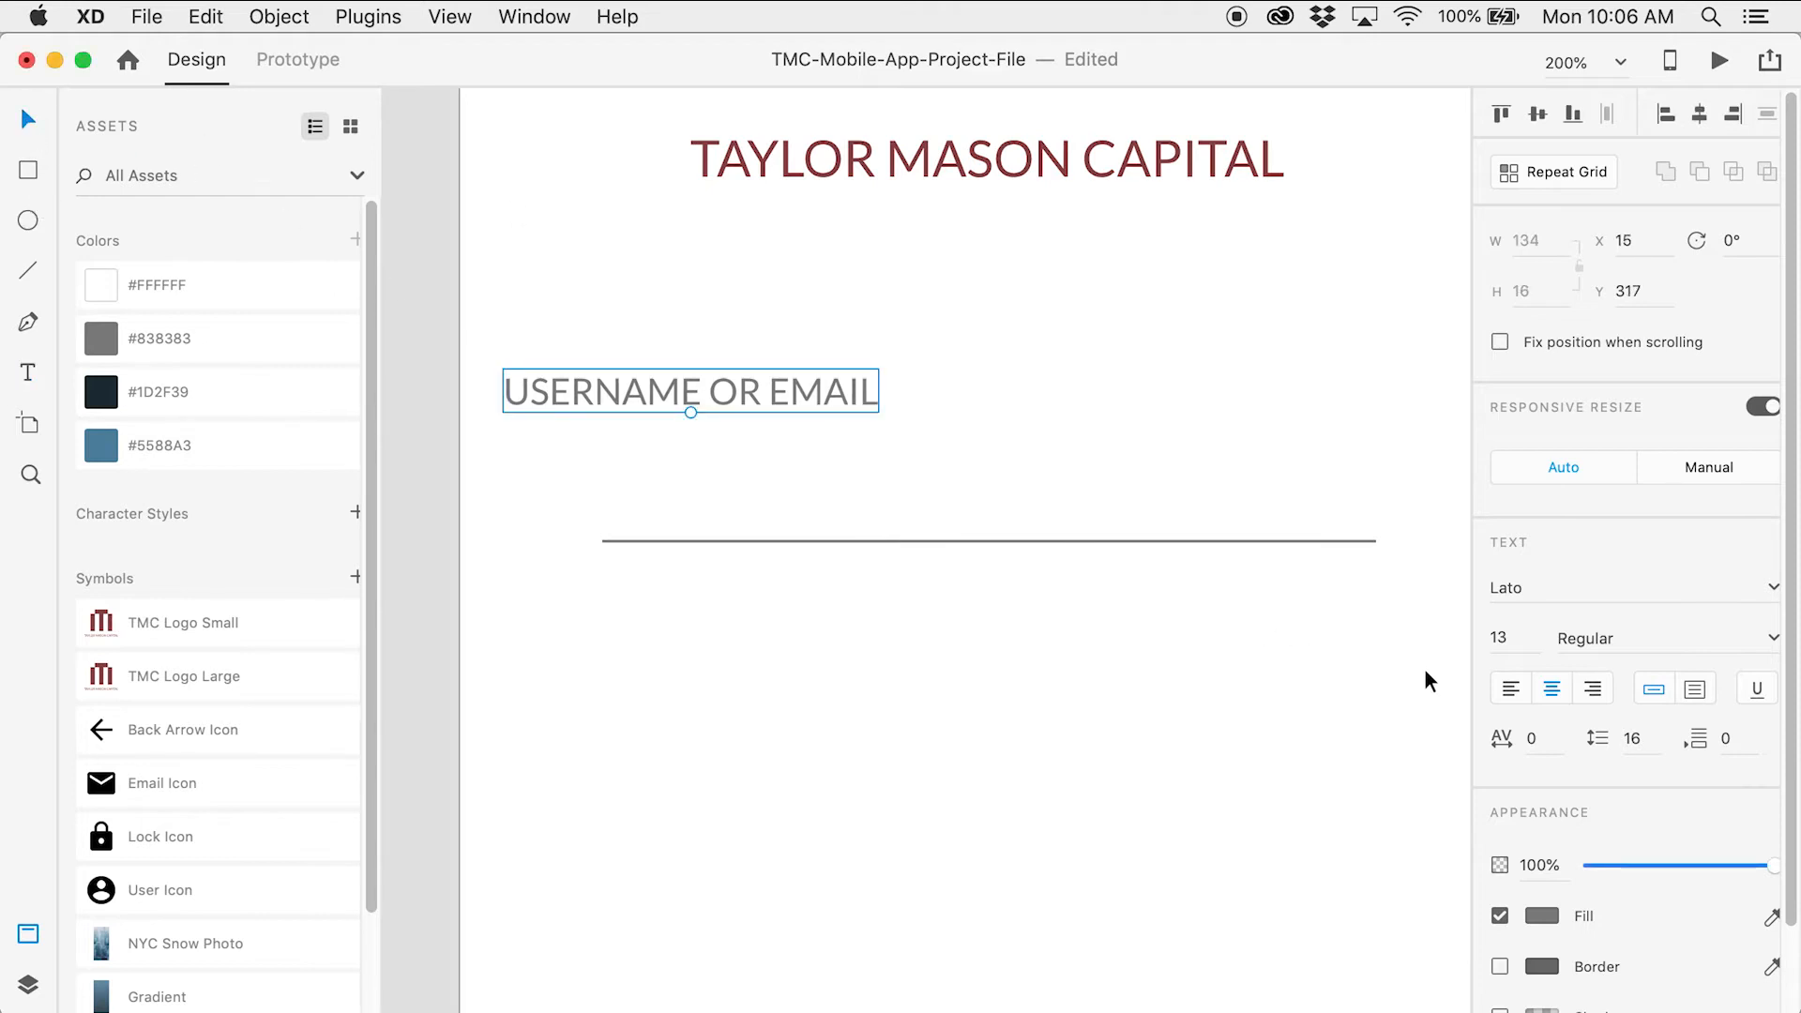
pyautogui.click(1512, 690)
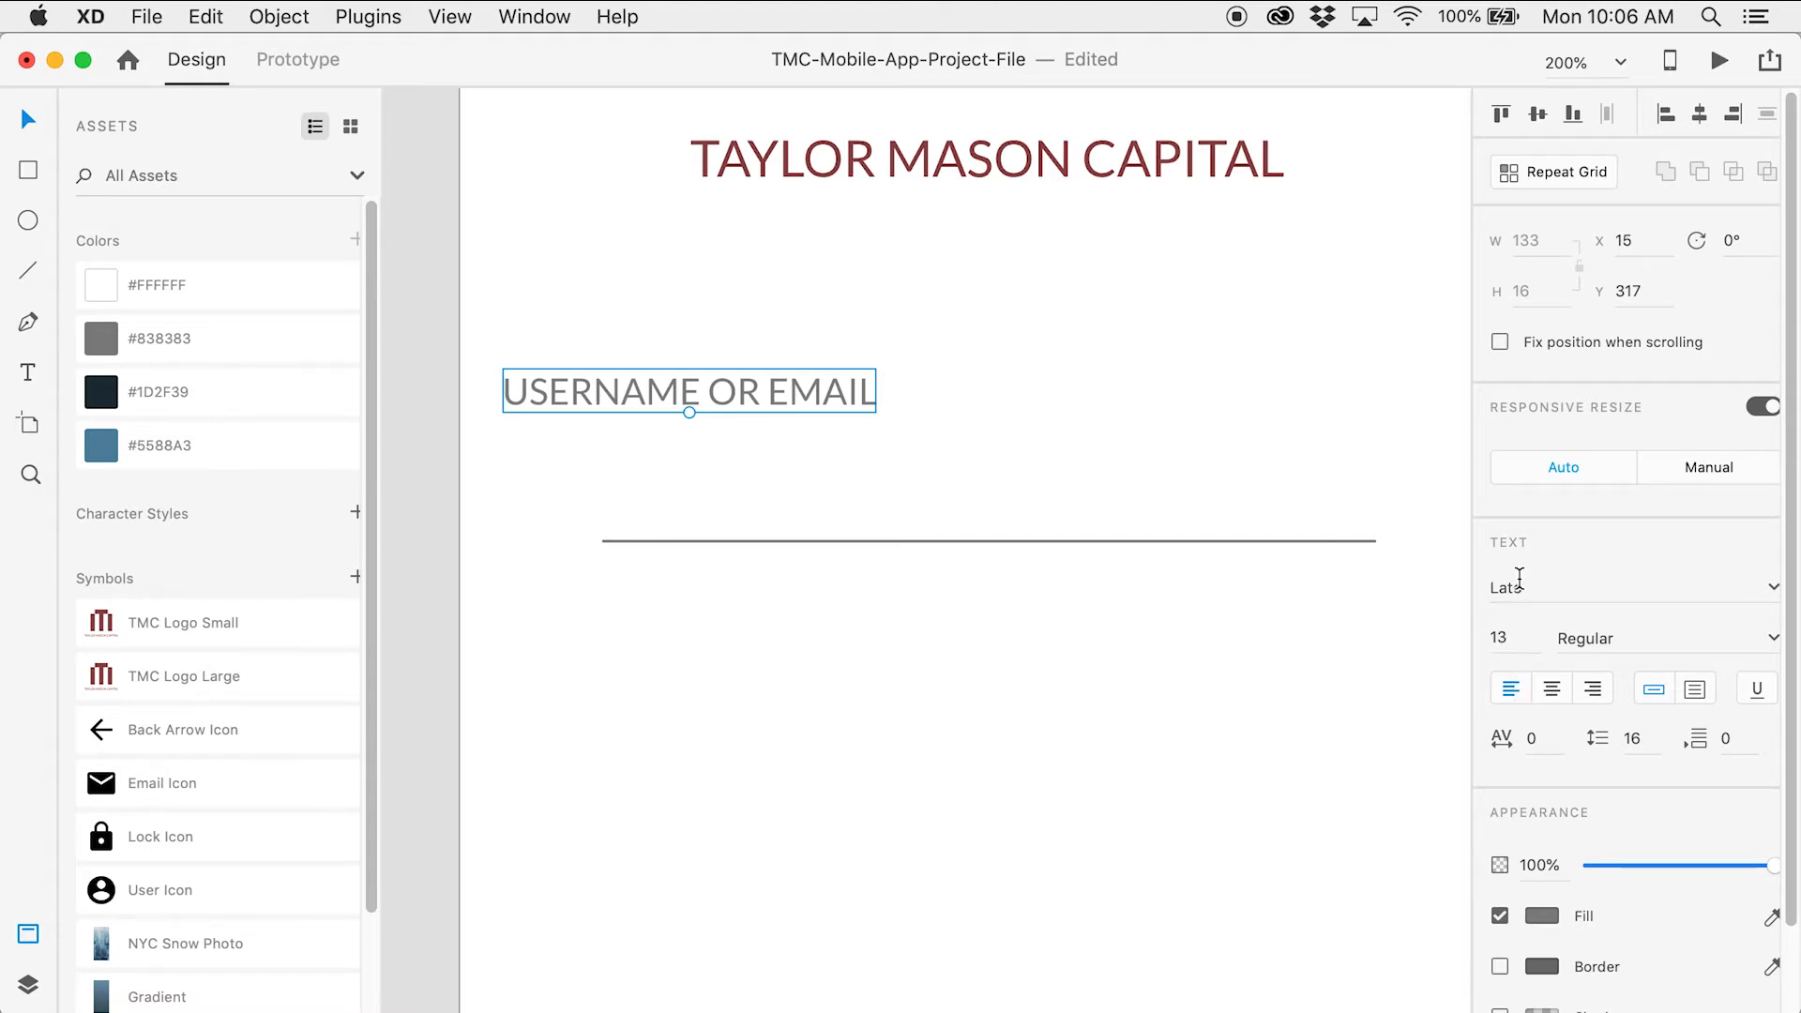
# Set the label to font size 16 and move it just above the underline
pyautogui.click(1500, 638)
pyautogui.write('16')
pyautogui.press('Tab')
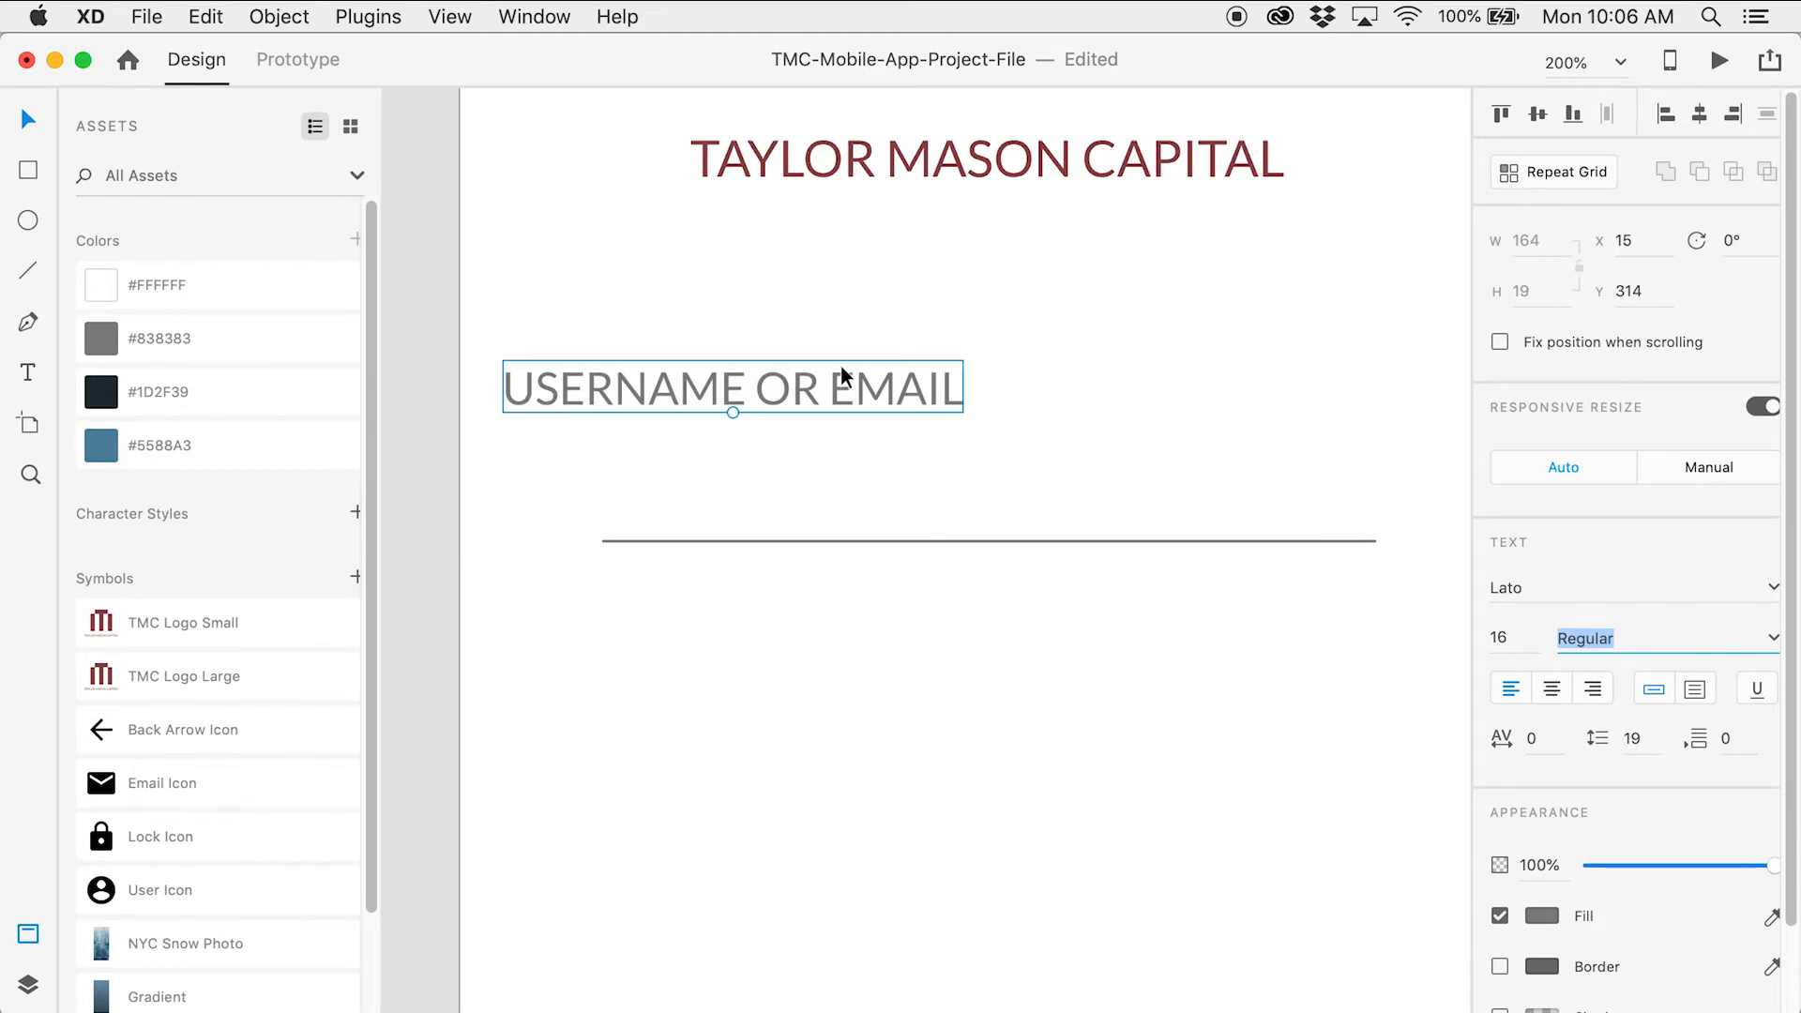
pyautogui.moveTo(837, 389); pyautogui.dragTo(1123, 446)
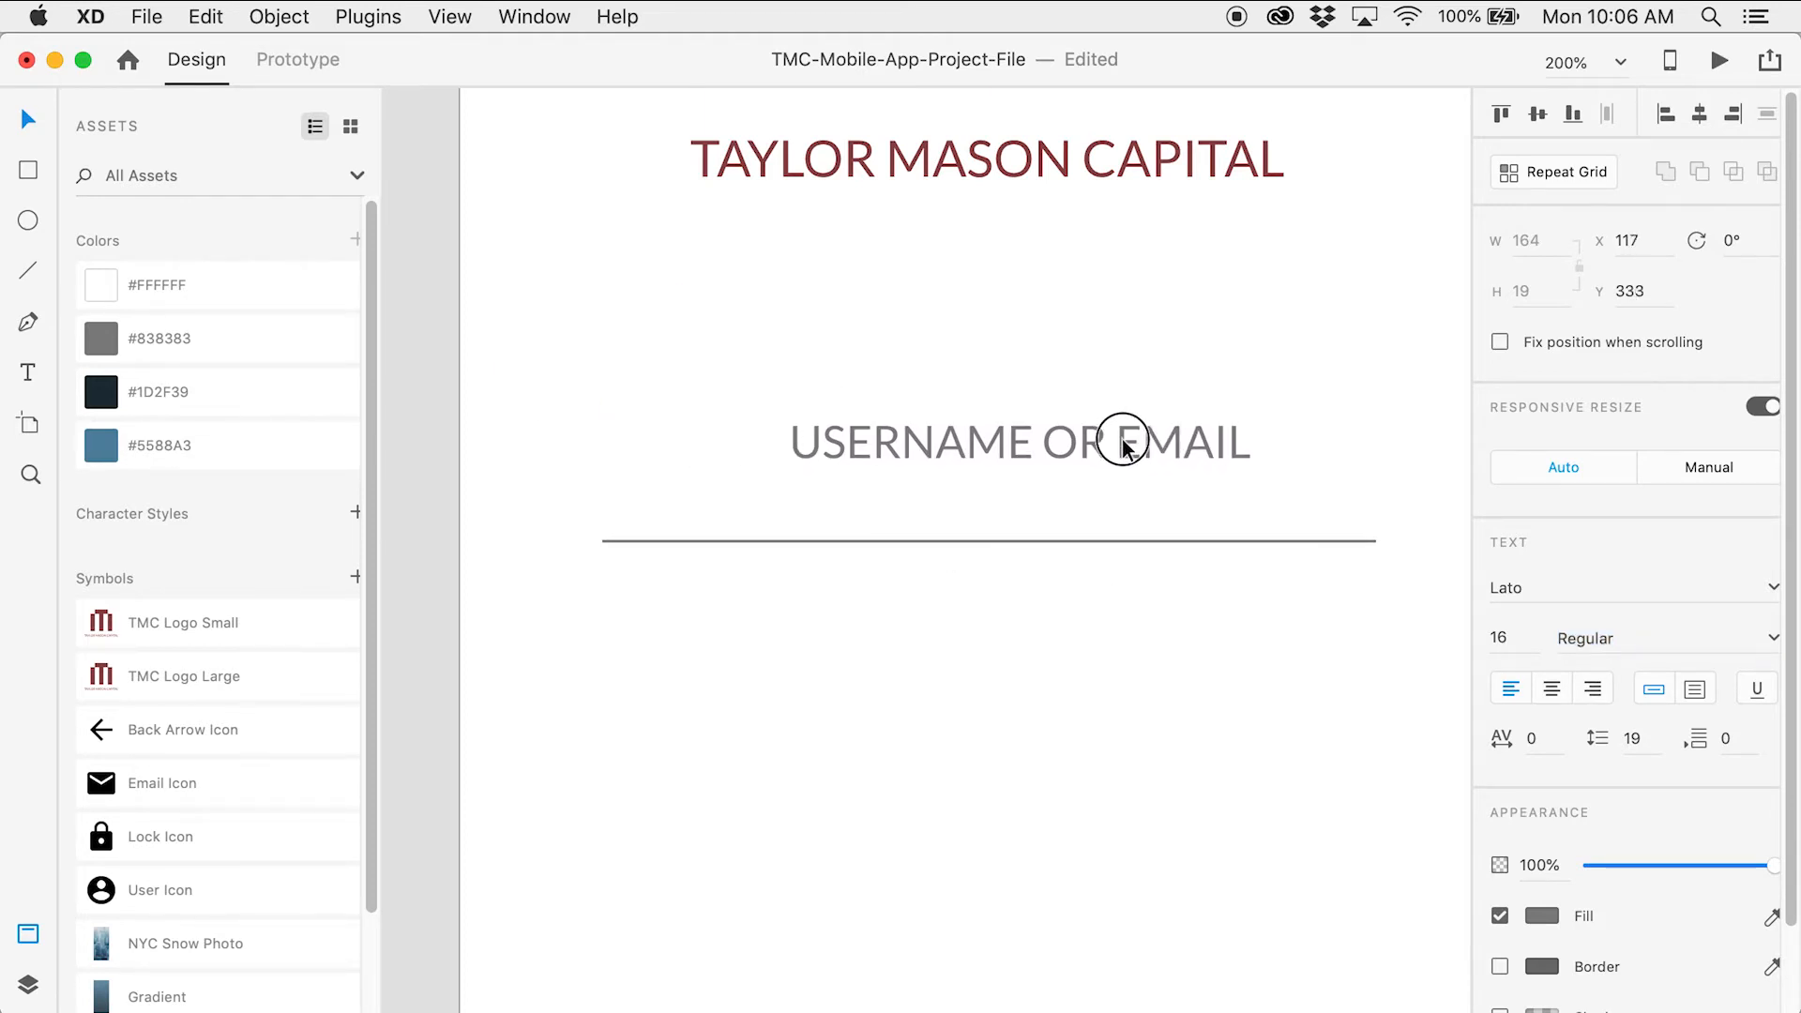
pyautogui.click(1025, 329)
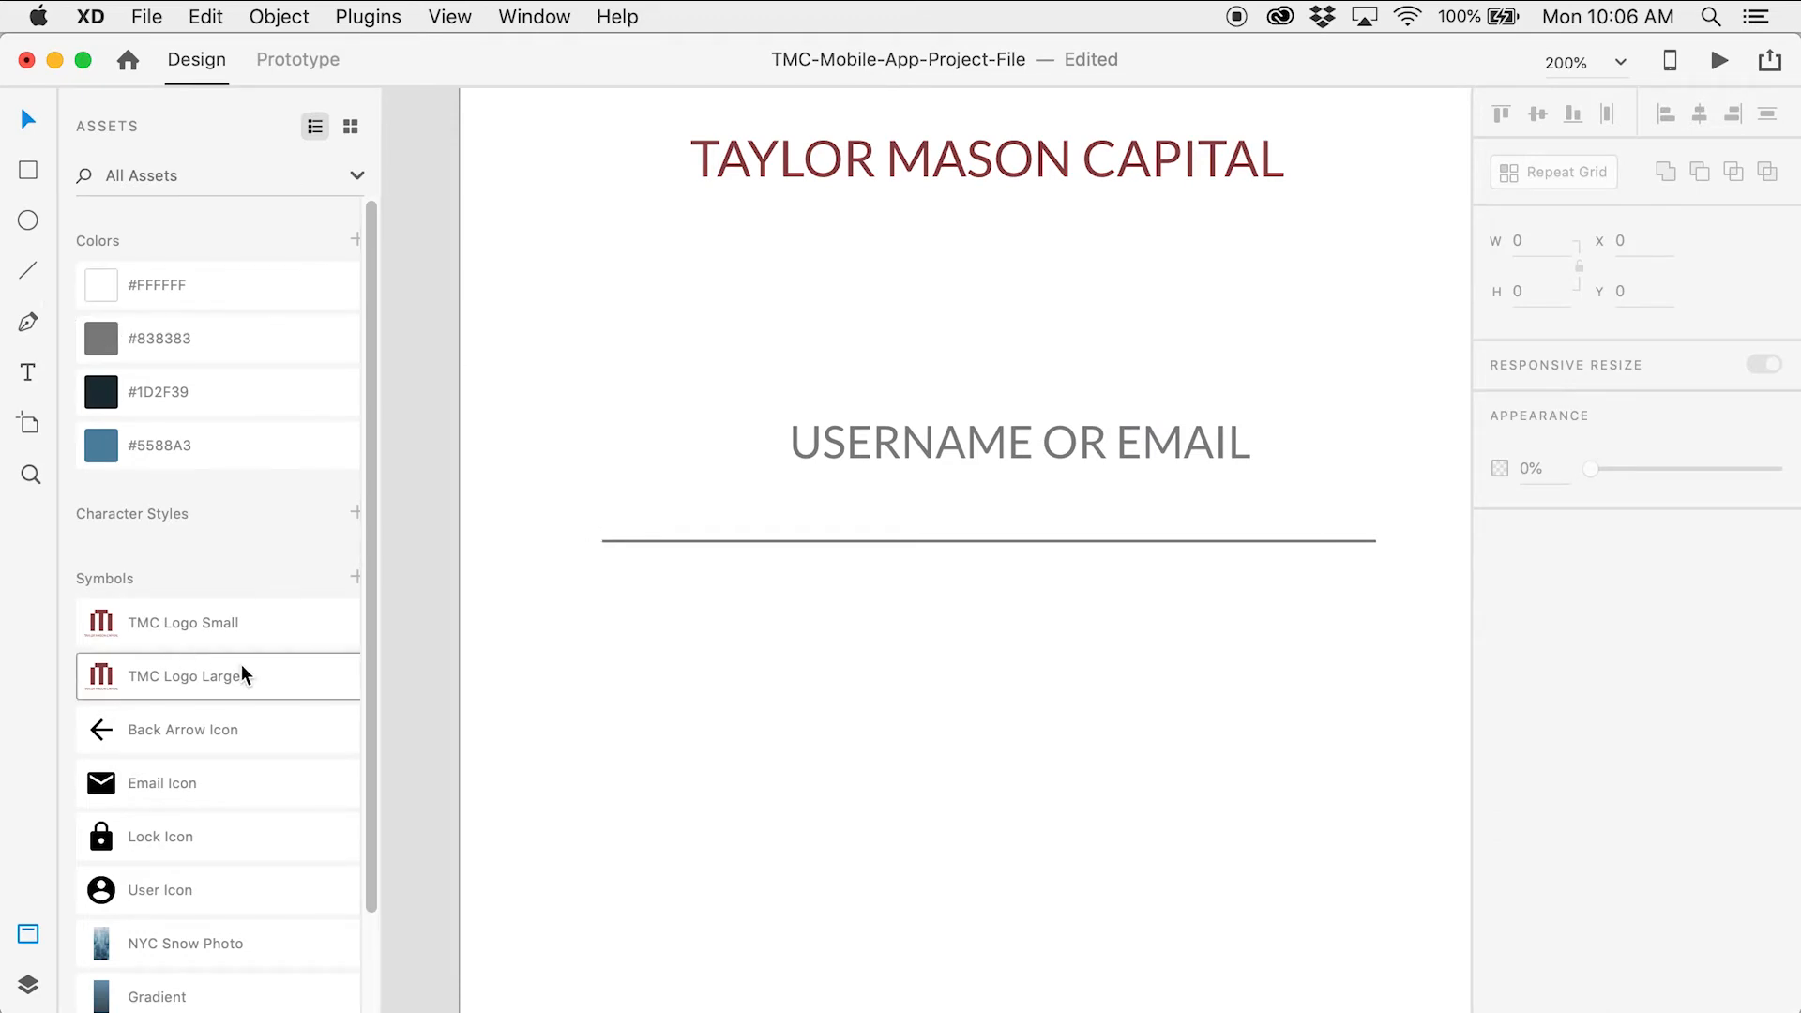
# Add the User Icon symbol and nudge it down onto the underline
pyautogui.scroll(-3, 242, 668)
pyautogui.moveTo(239, 785); pyautogui.dragTo(657, 482)
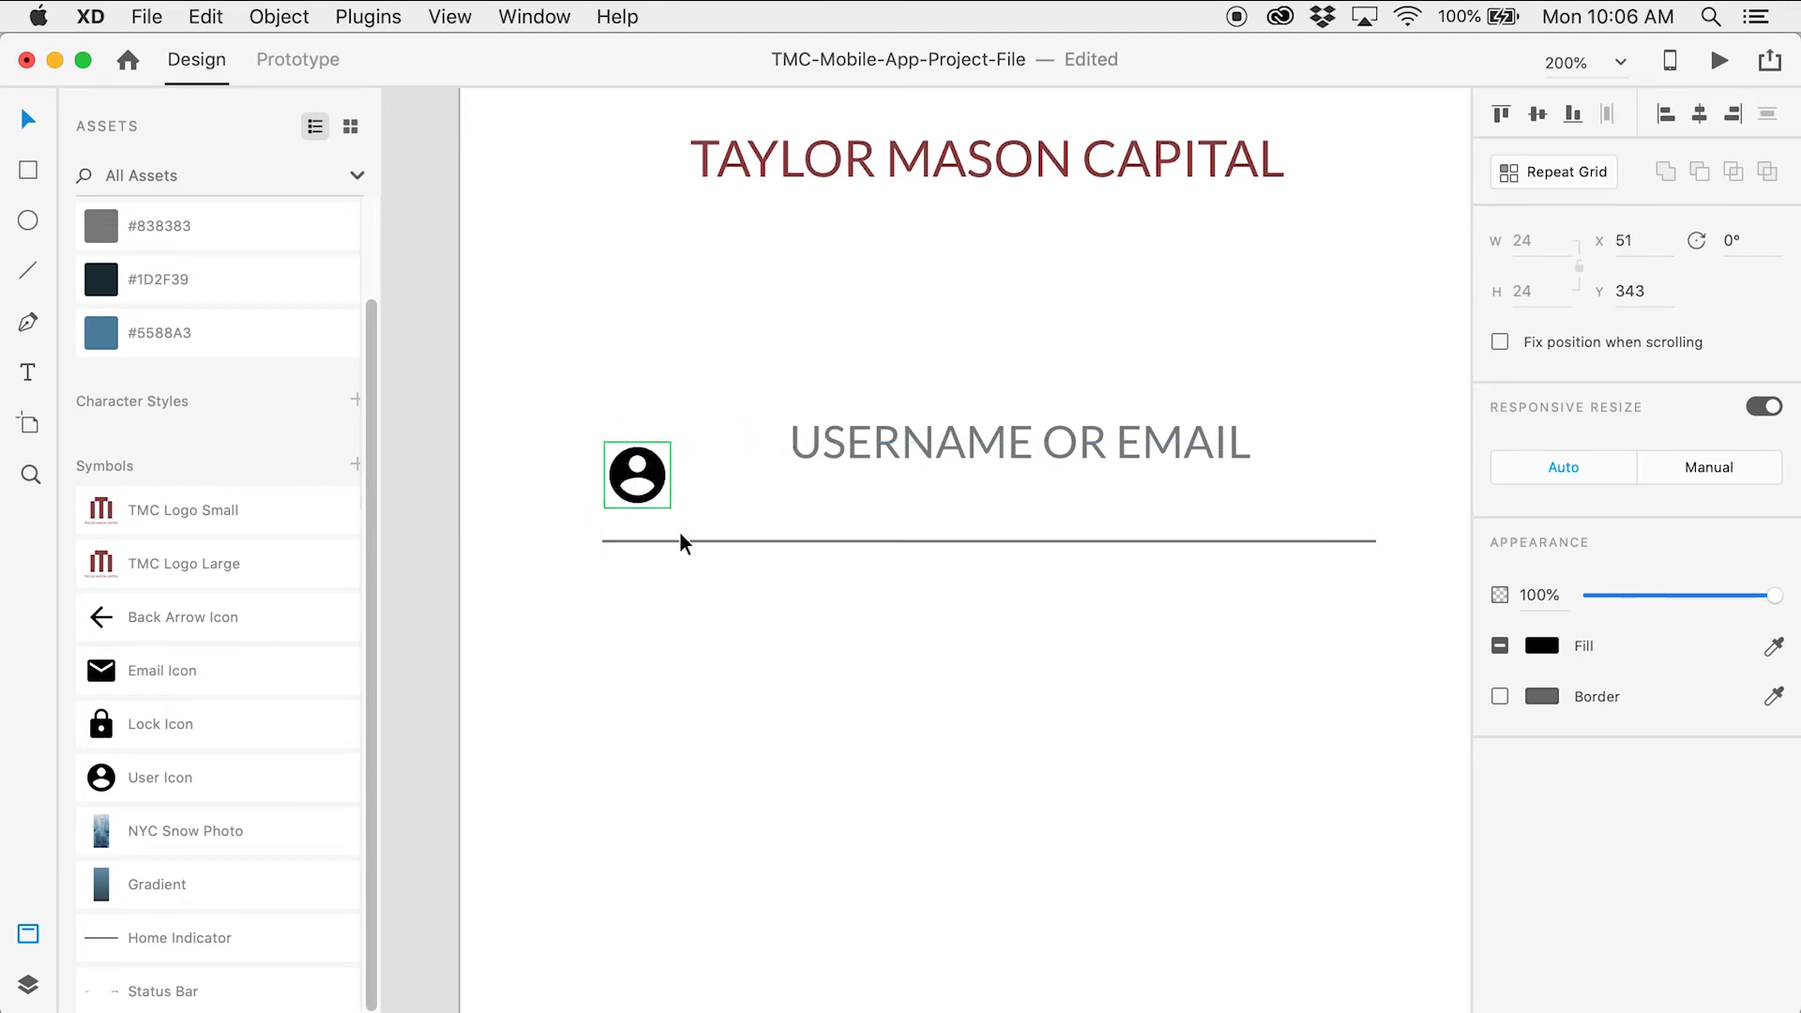
pyautogui.press('Down')
pyautogui.press('Down')
pyautogui.press('Down')
pyautogui.press('Down')
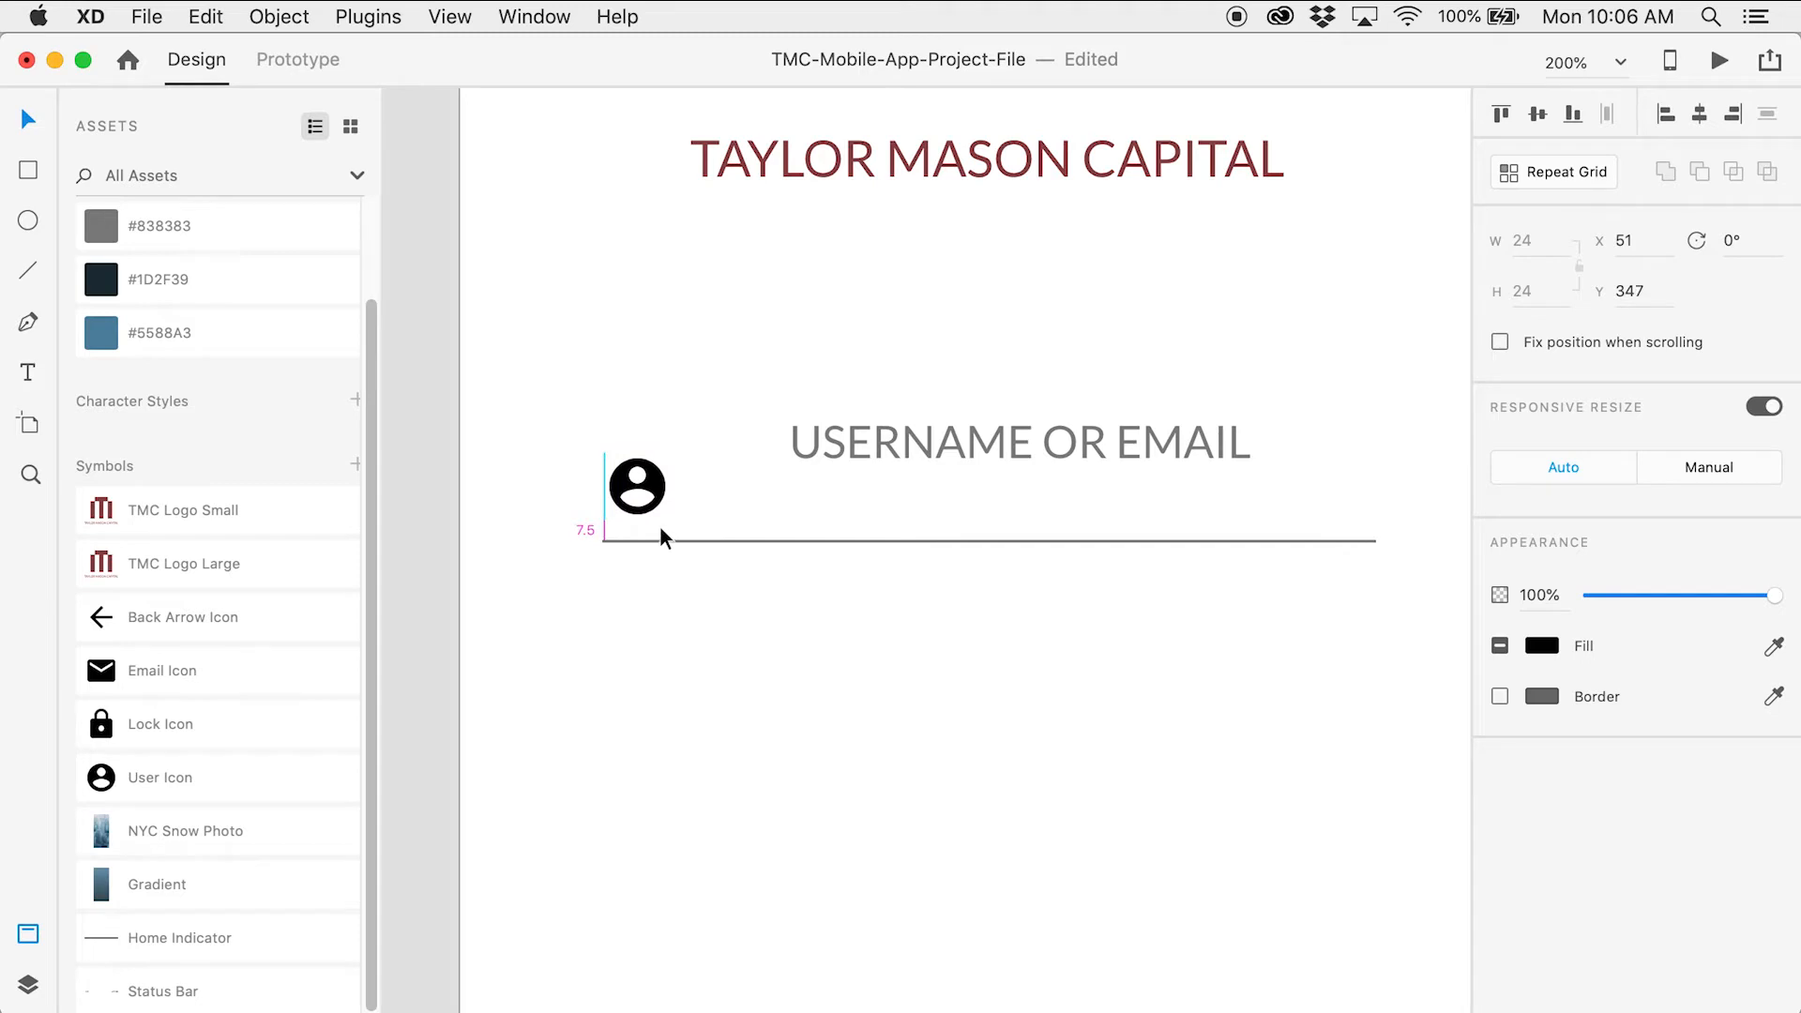
pyautogui.click(717, 559)
# Move the USERNAME OR EMAIL label beside the icon and check its distances
pyautogui.moveTo(820, 450); pyautogui.dragTo(751, 497)
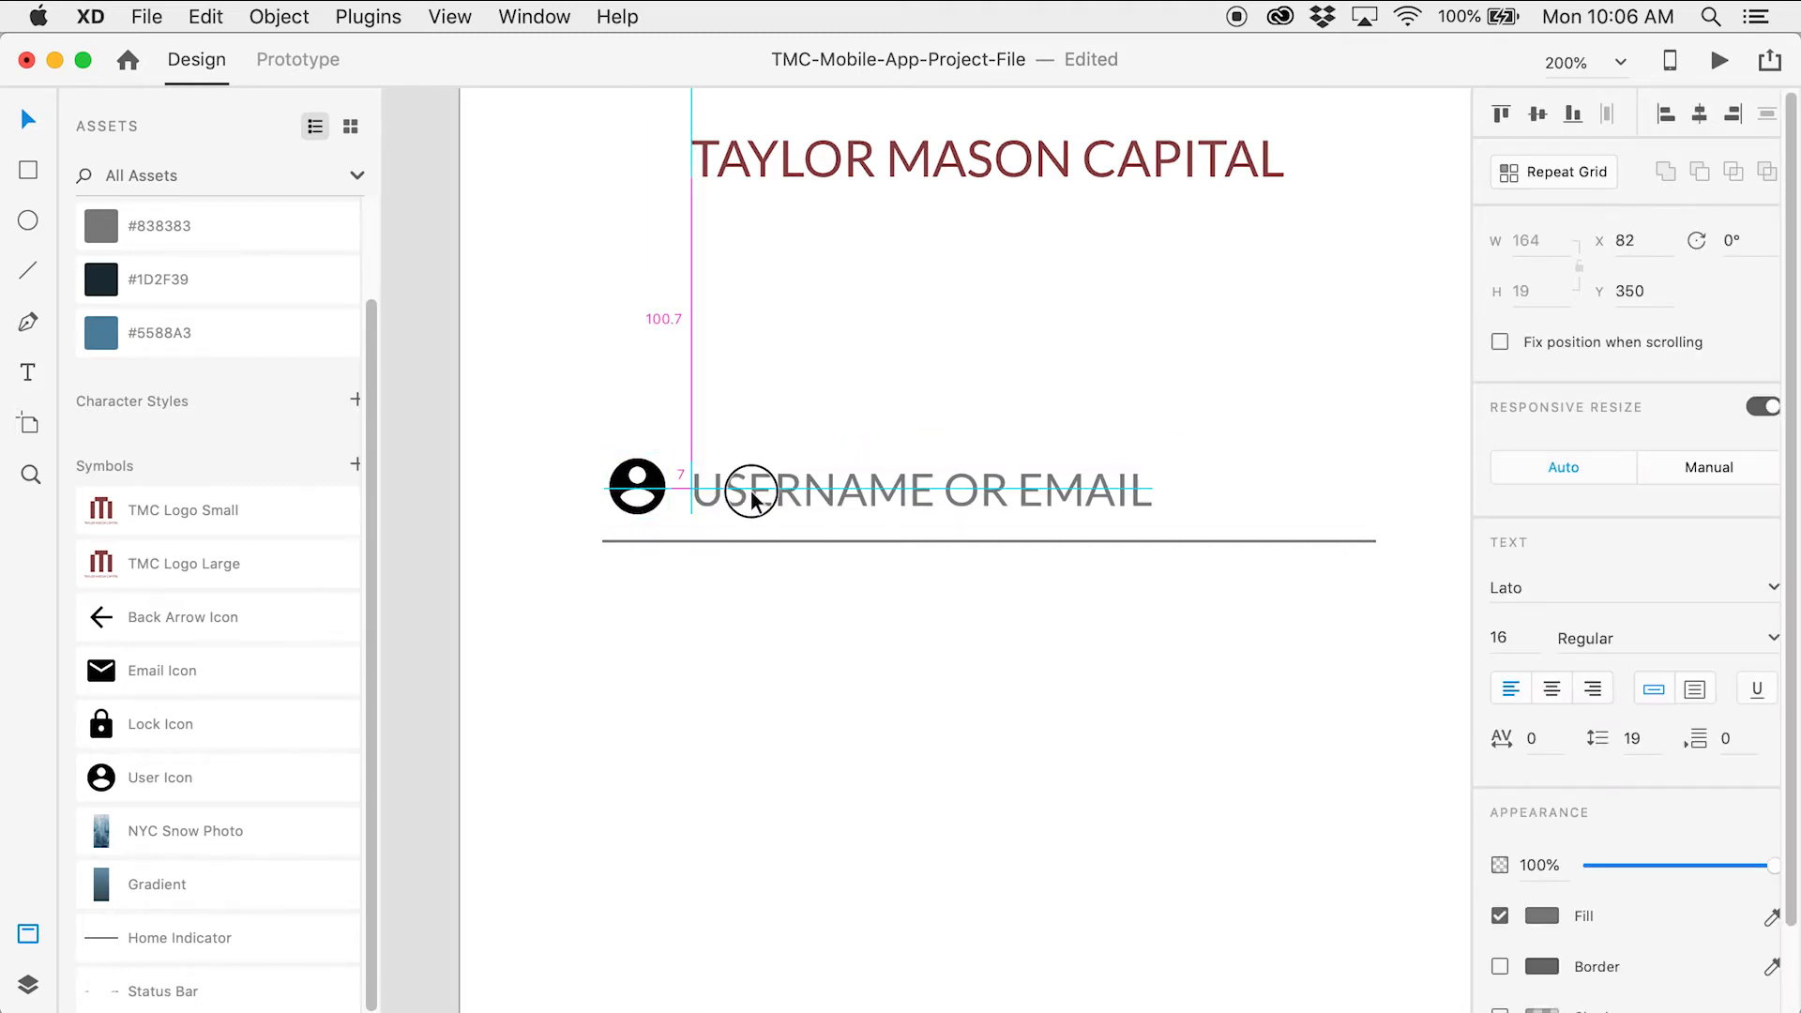
pyautogui.moveTo(751, 497); pyautogui.dragTo(751, 491)
pyautogui.press('Right')
pyautogui.press('alt')
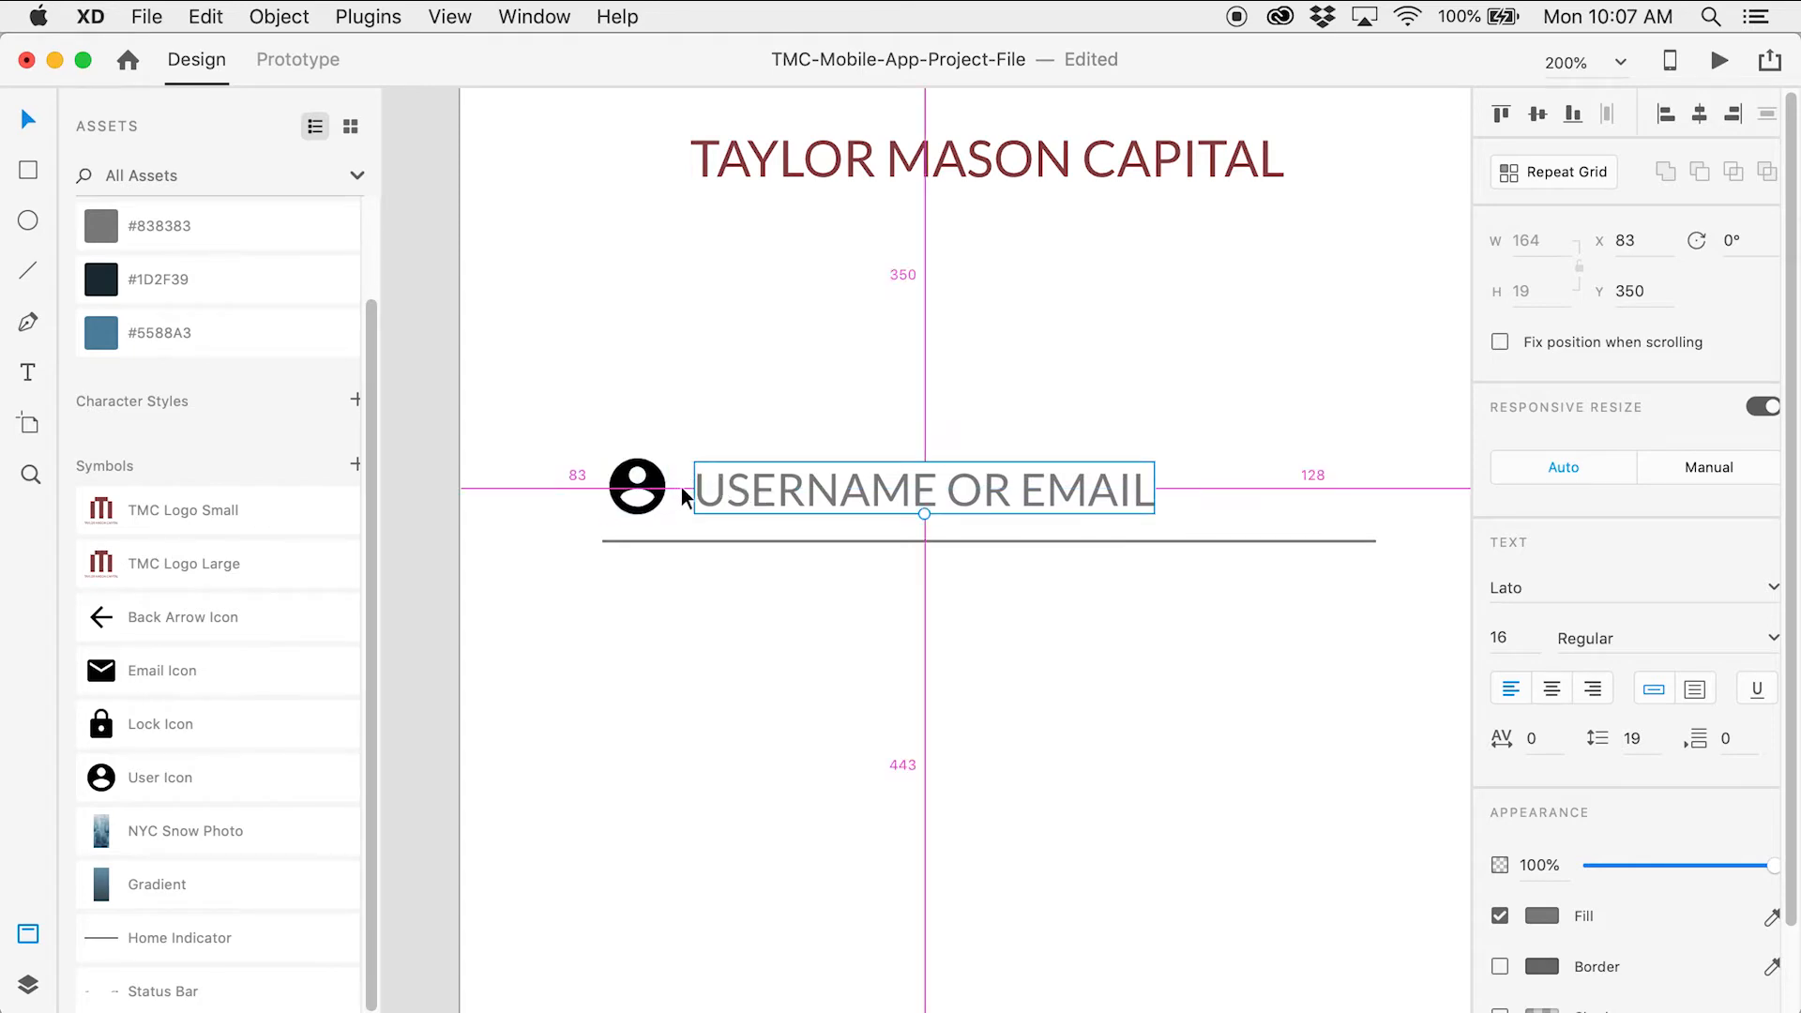
pyautogui.click(816, 630)
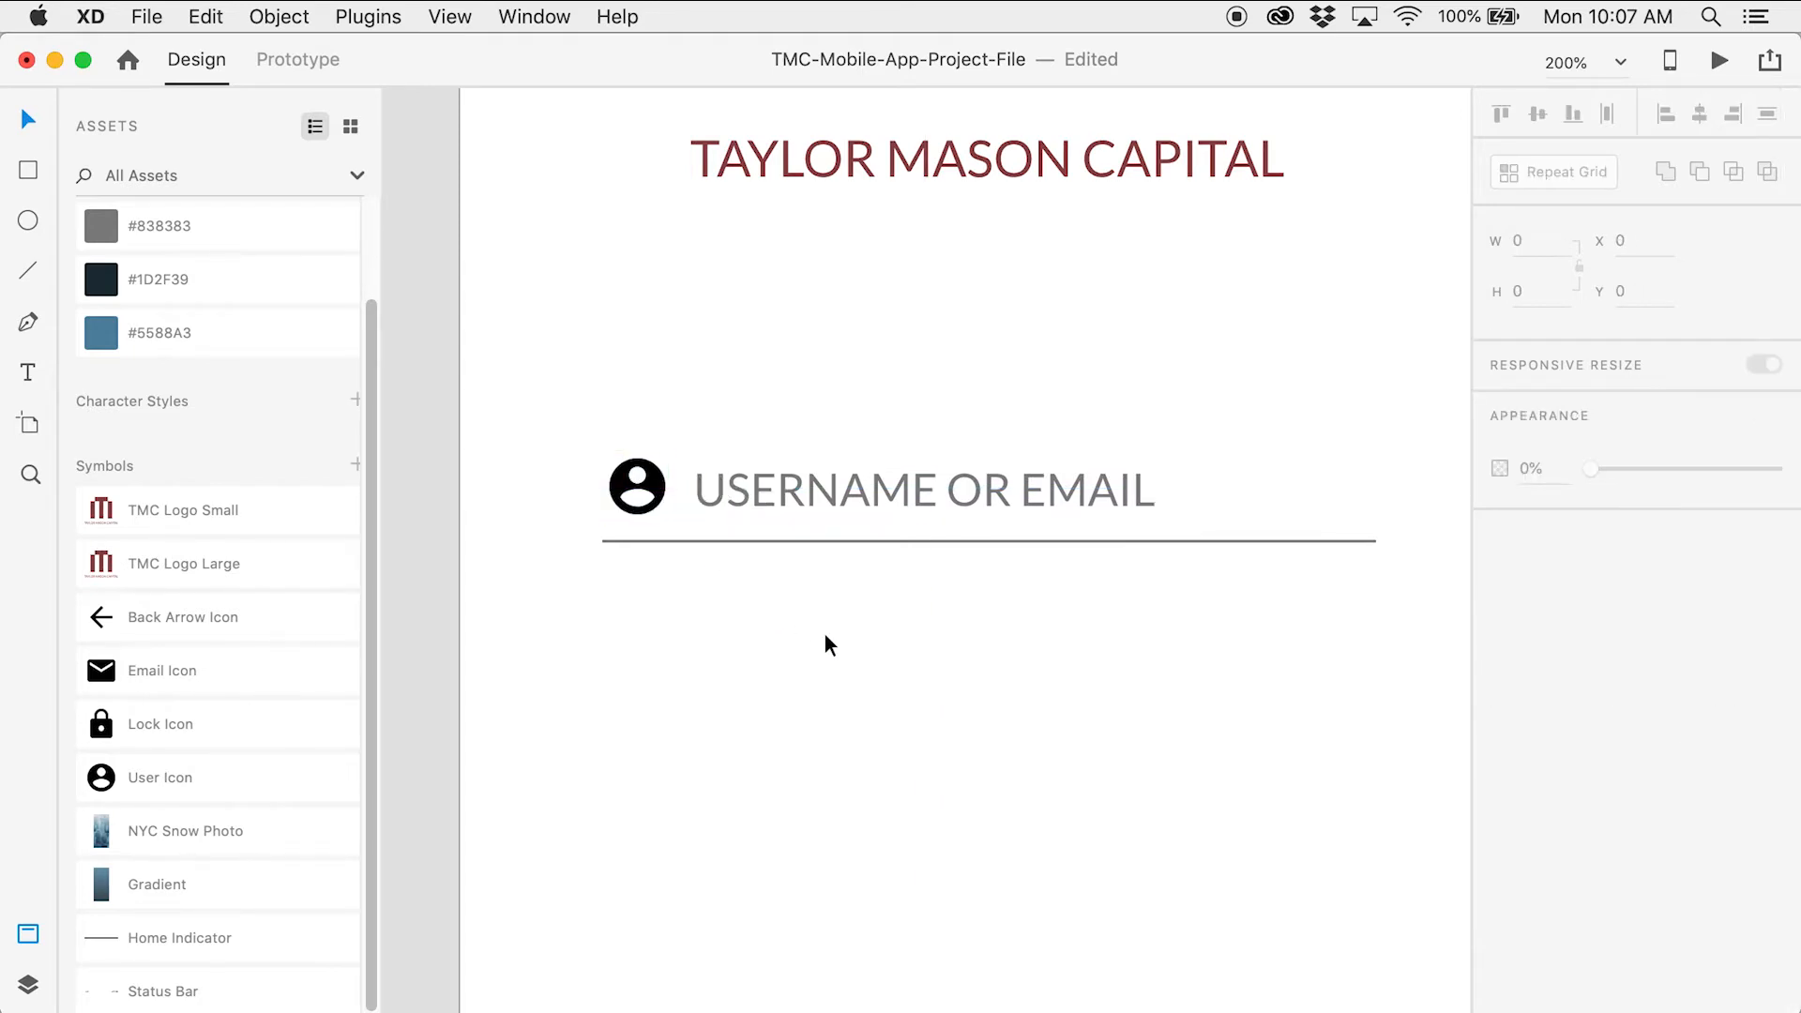
pyautogui.click(860, 505)
pyautogui.scroll(4, 995, 432)
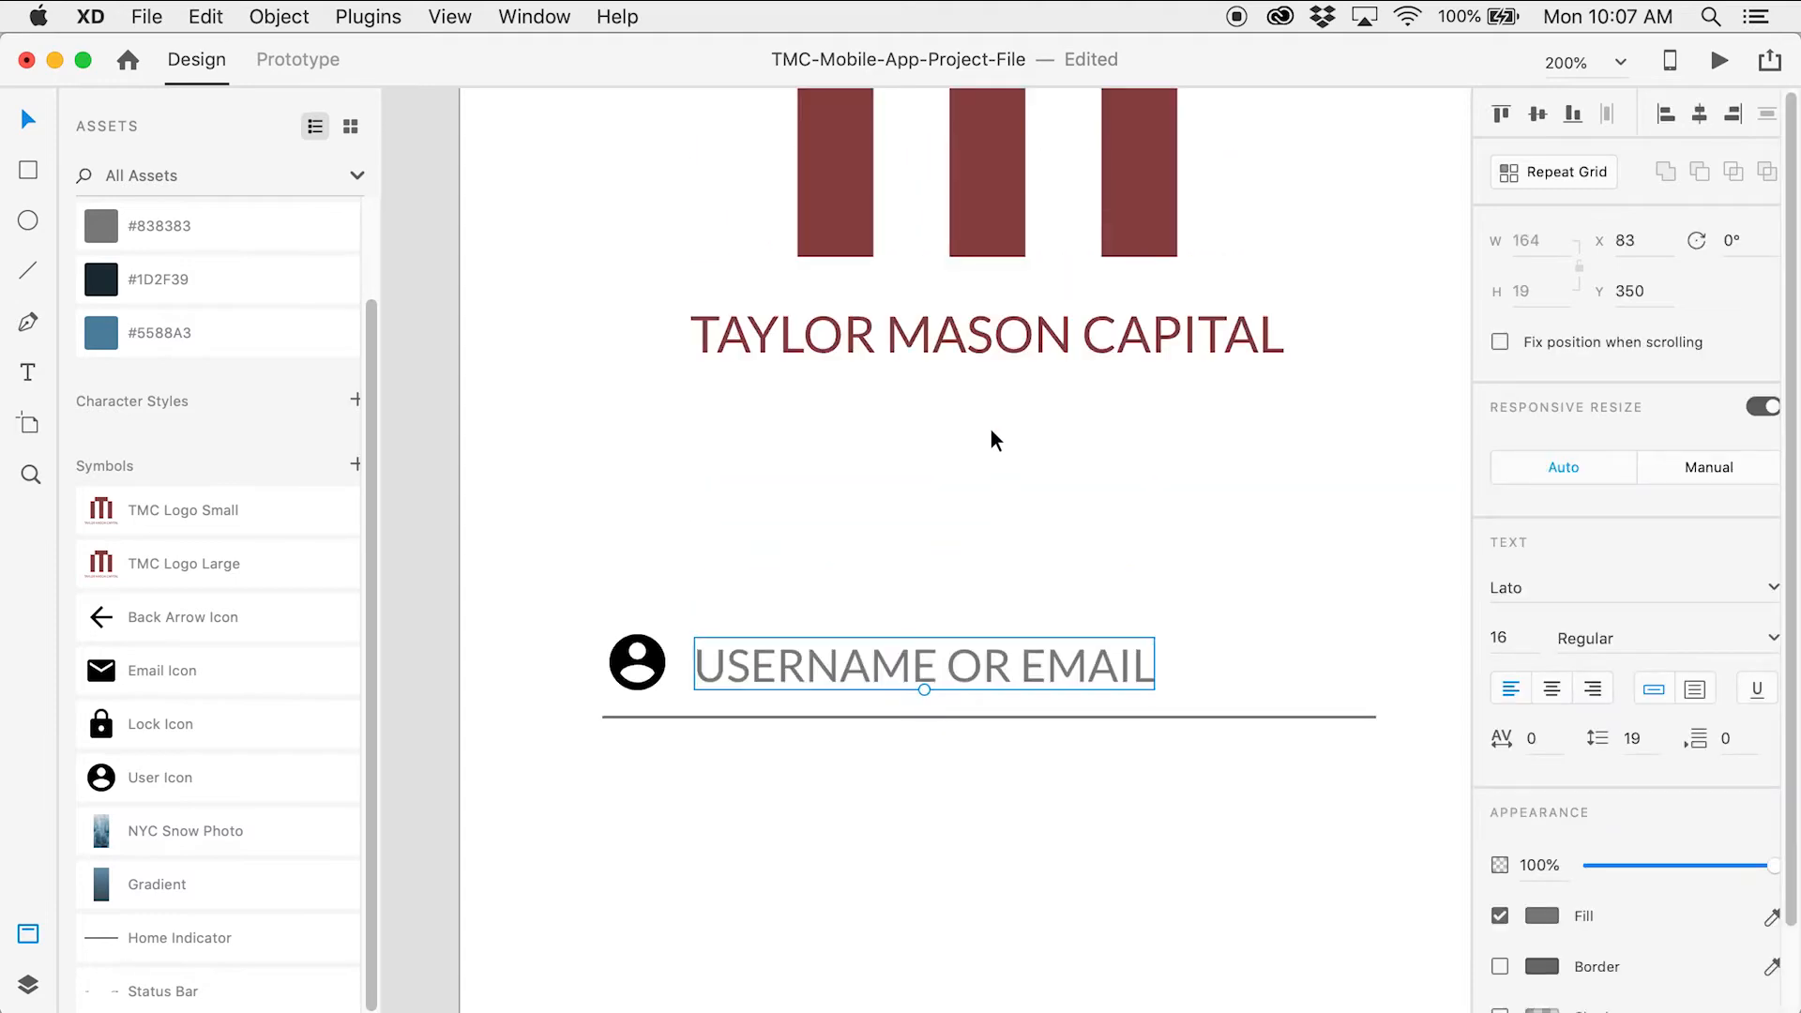
pyautogui.press('alt')
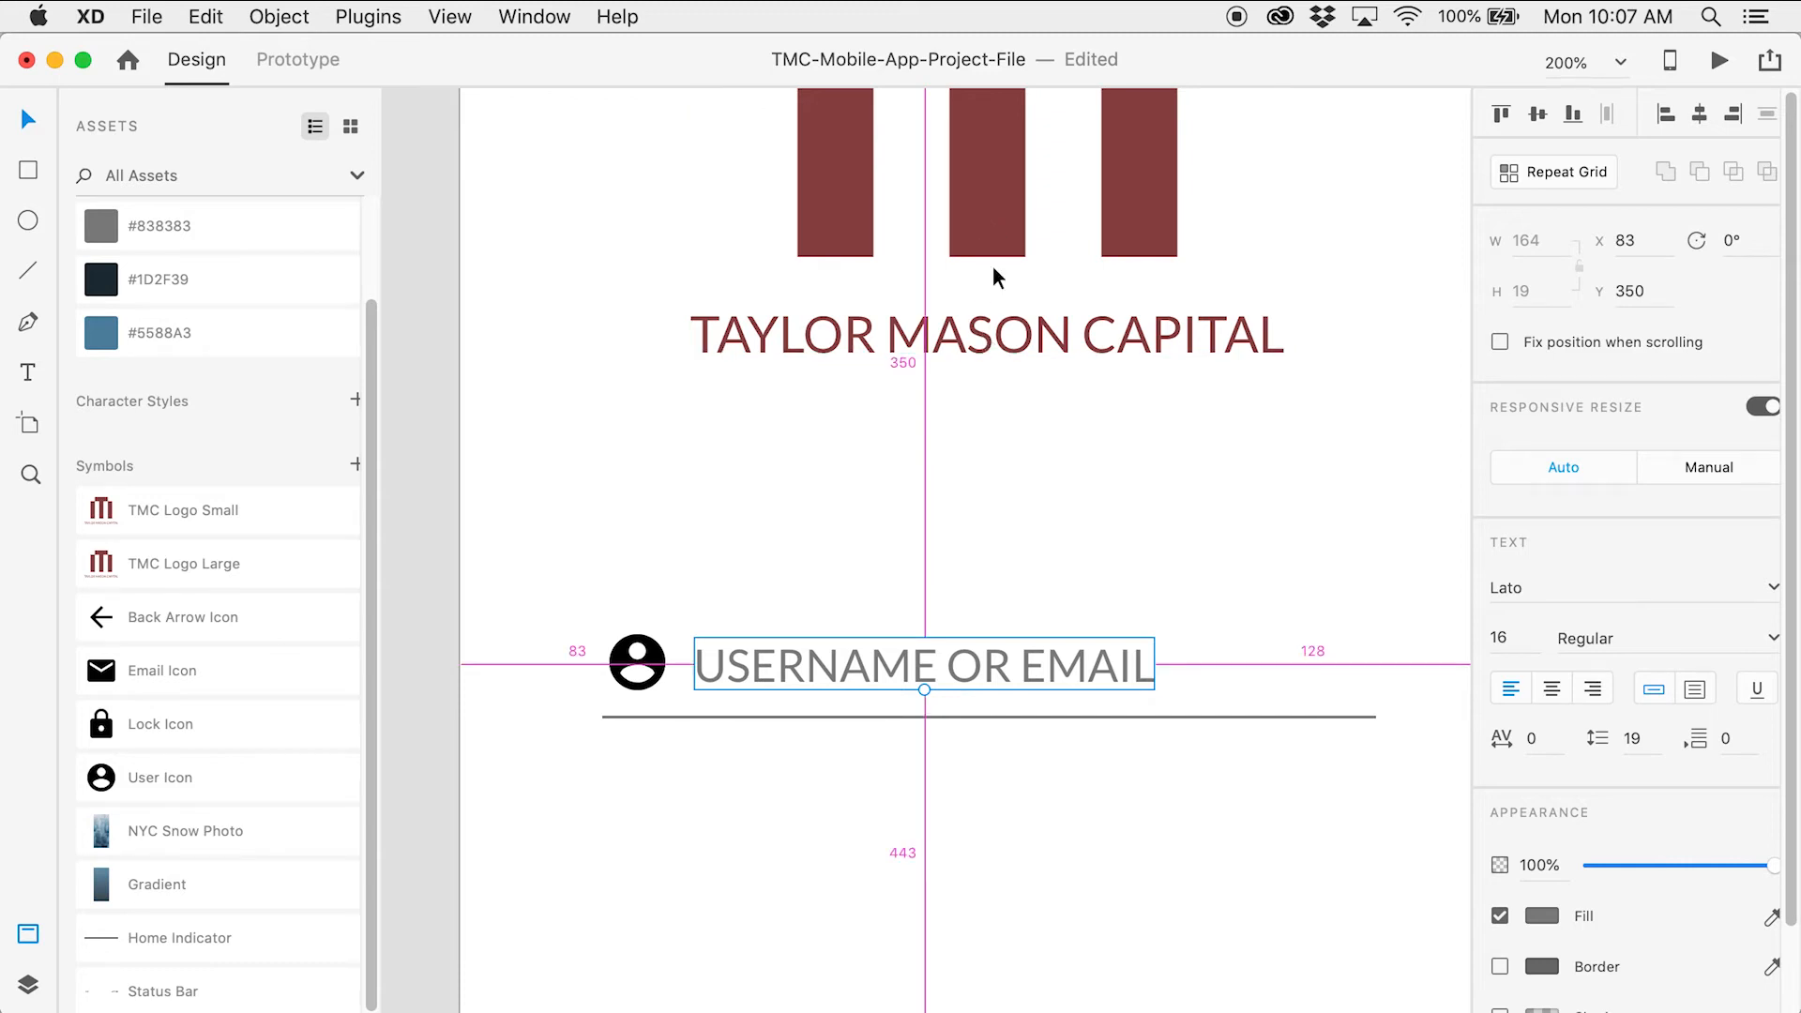
pyautogui.click(615, 555)
# Nudge the whole username field down slightly, then zoom out to the full login screen
pyautogui.moveTo(611, 555); pyautogui.dragTo(845, 784)
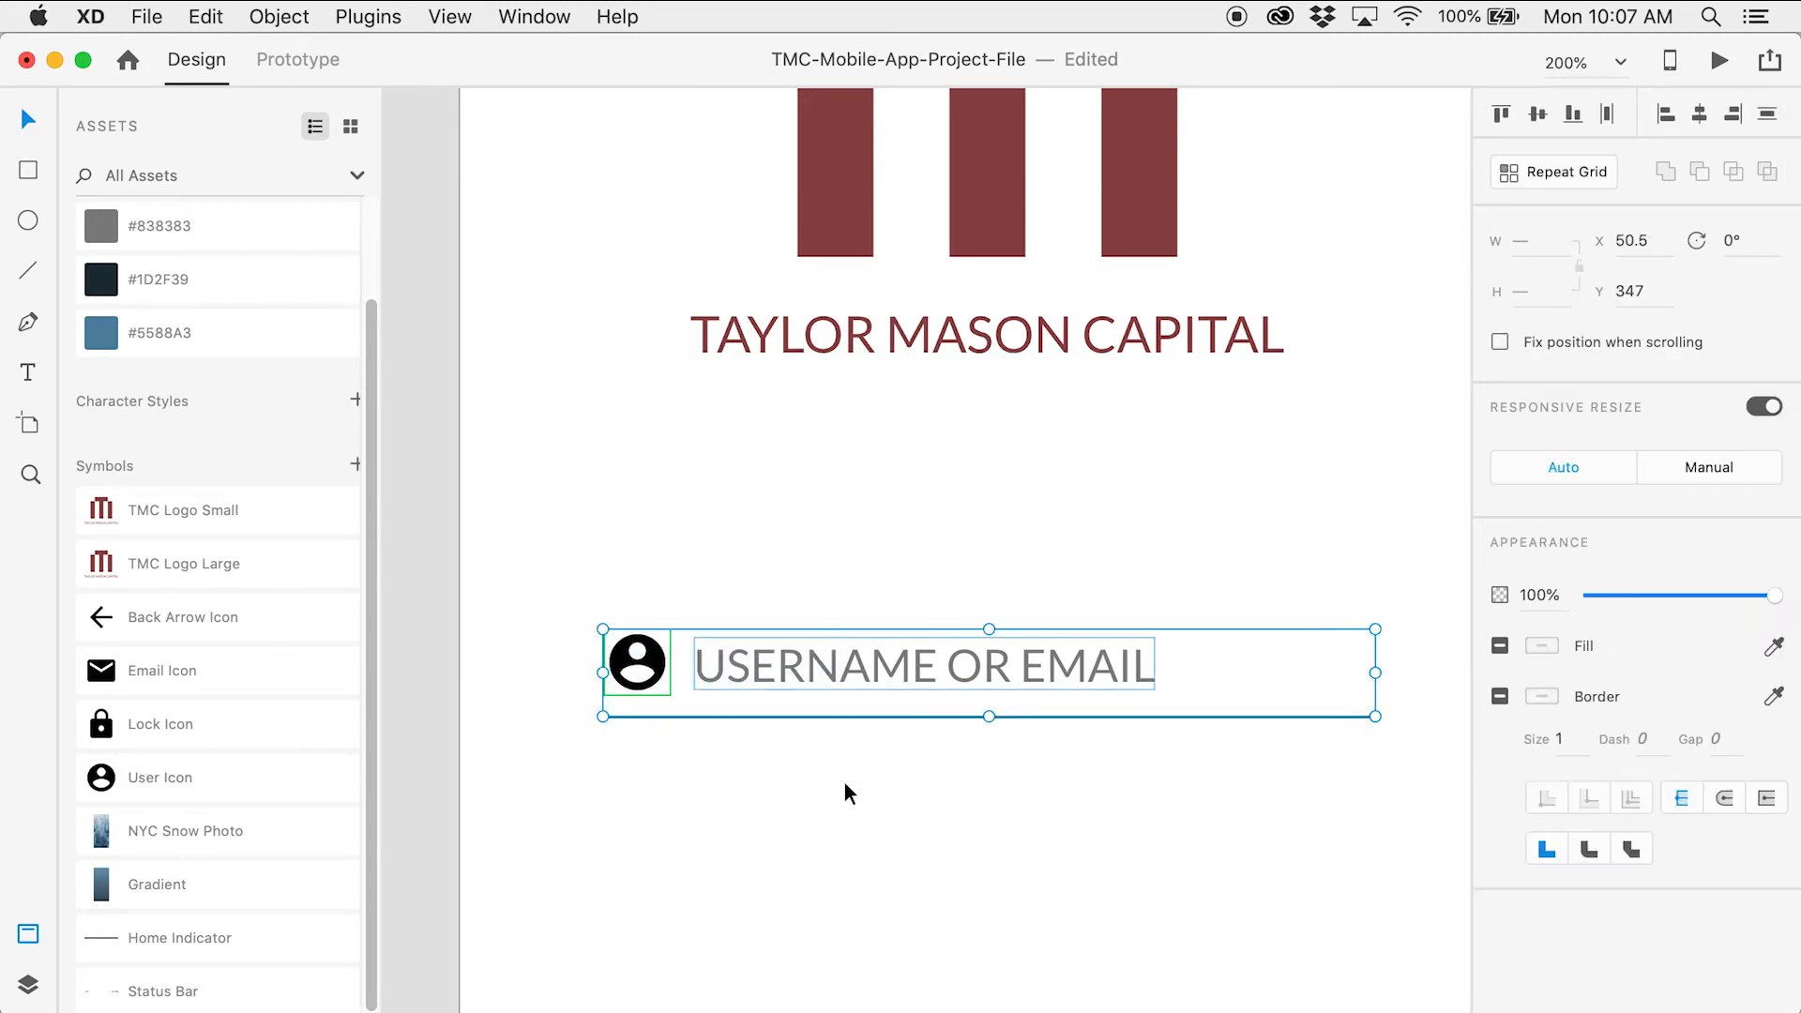
pyautogui.press('Down')
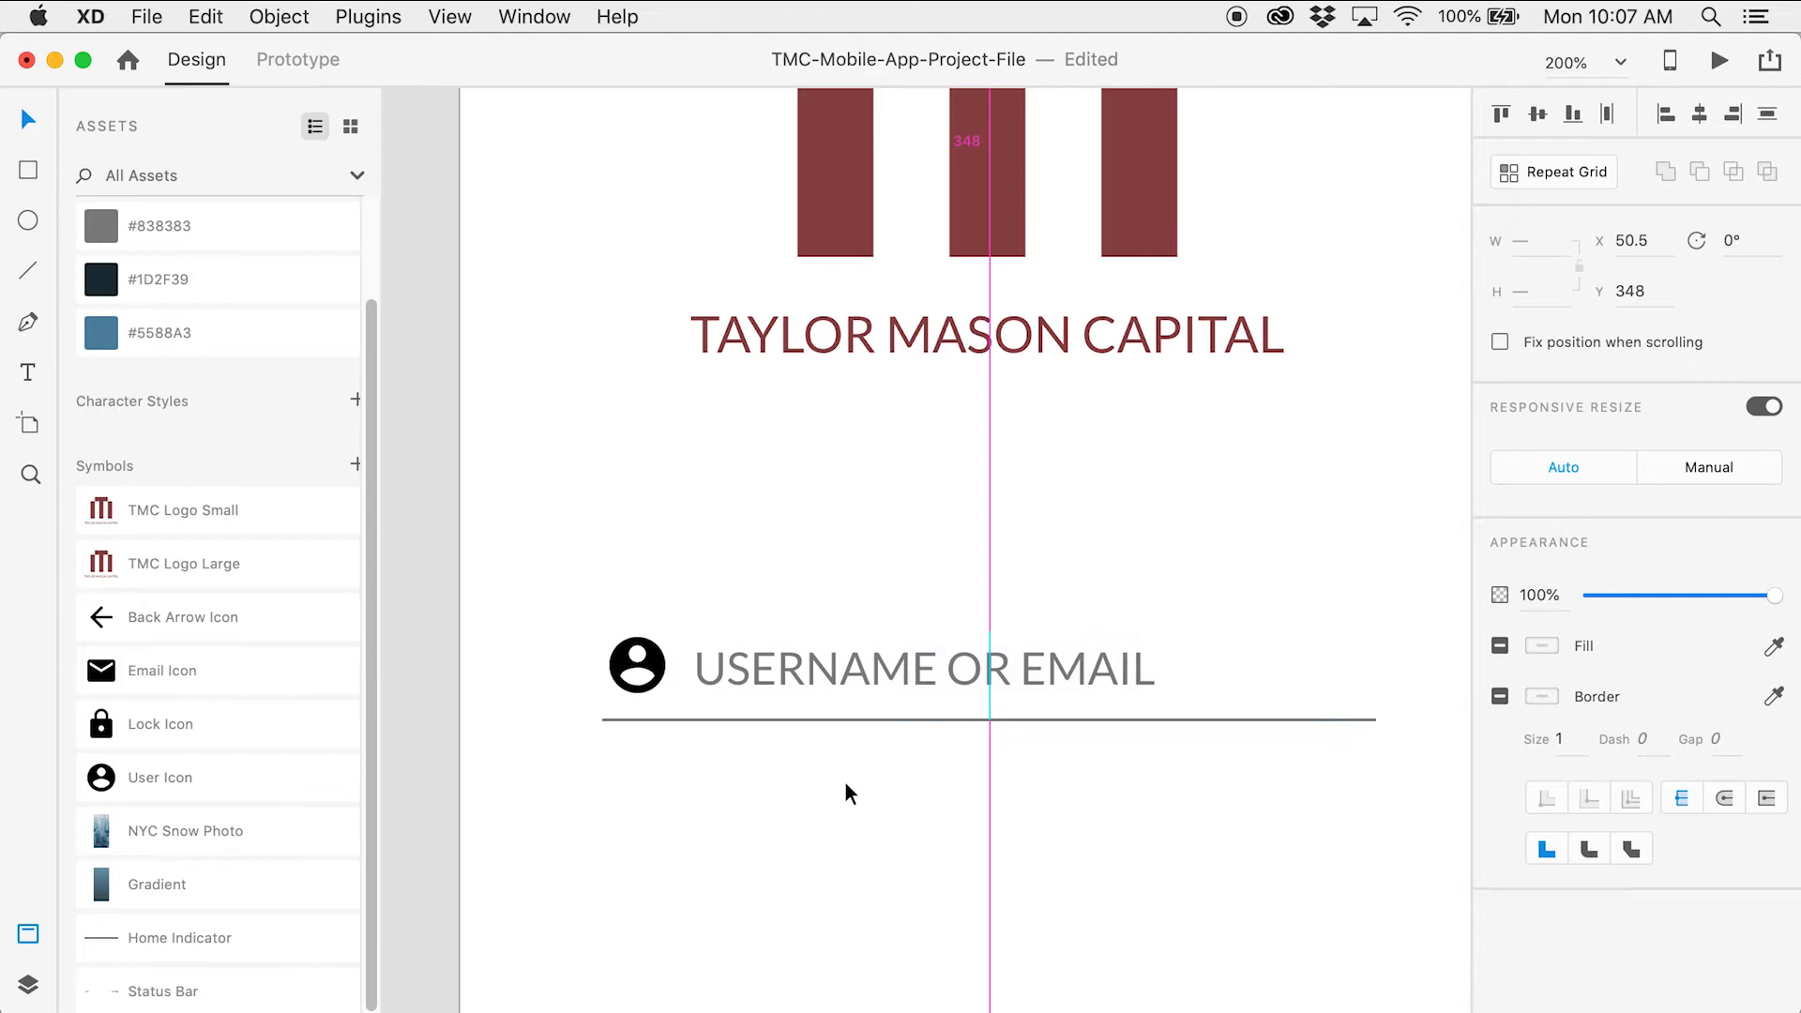
pyautogui.click(932, 531)
pyautogui.click(938, 660)
pyautogui.press('z')
pyautogui.keyDown('alt'); pyautogui.click(1058, 638); pyautogui.keyUp('alt')
pyautogui.moveTo(1138, 628); pyautogui.dragTo(940, 497)
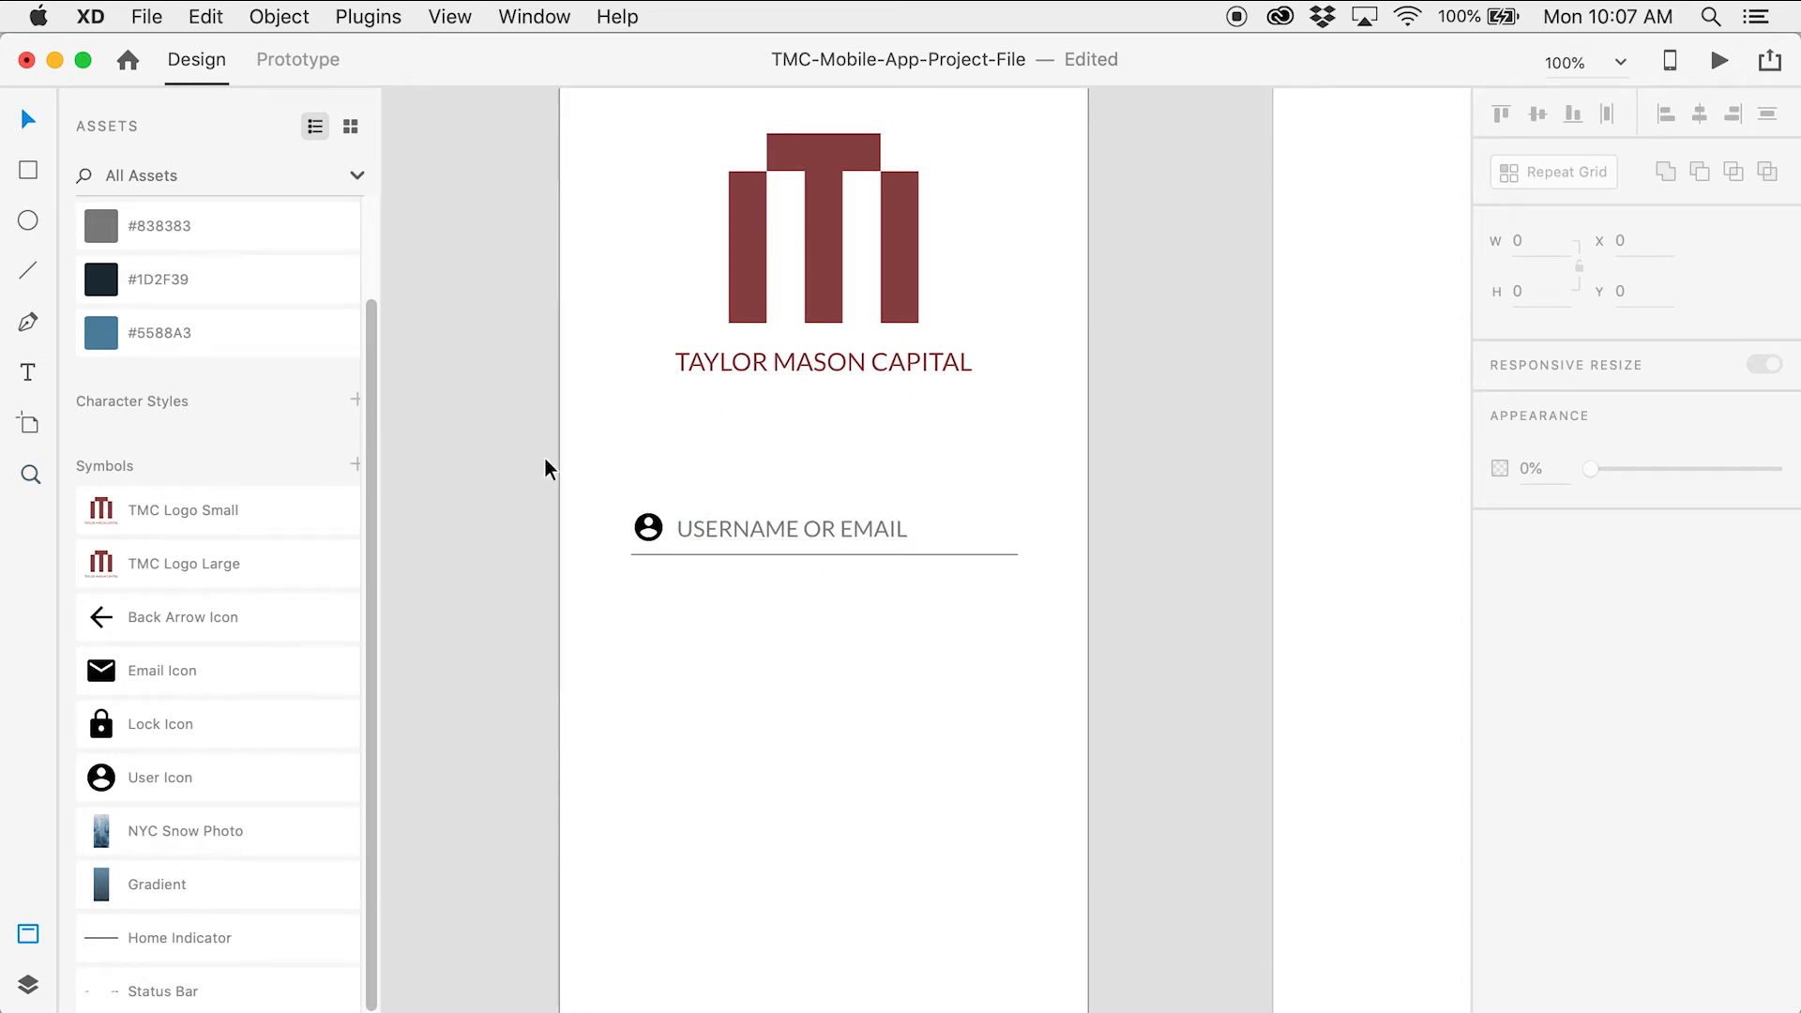
# Duplicate the username field (icon, label, underline) below the original with Alt-drag
pyautogui.moveTo(589, 453); pyautogui.dragTo(772, 594)
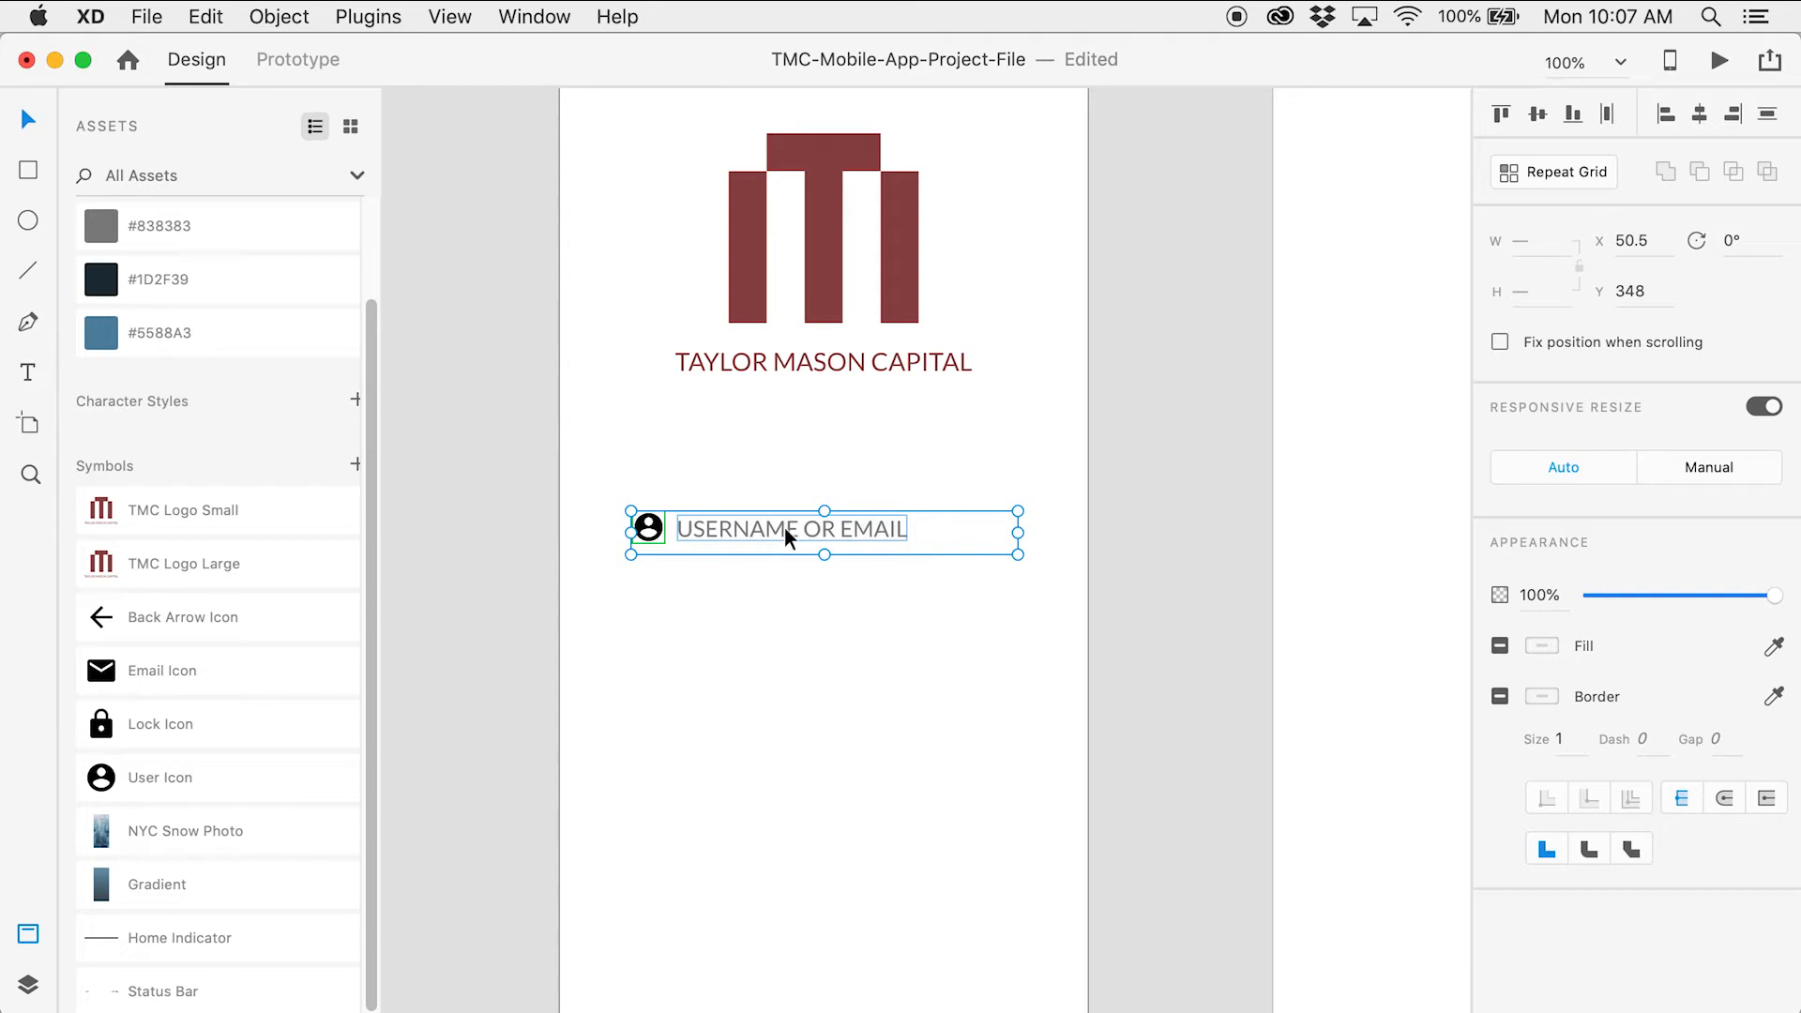
pyautogui.moveTo(785, 525); pyautogui.dragTo(833, 540)
pyautogui.press('z')
pyautogui.click(799, 613)
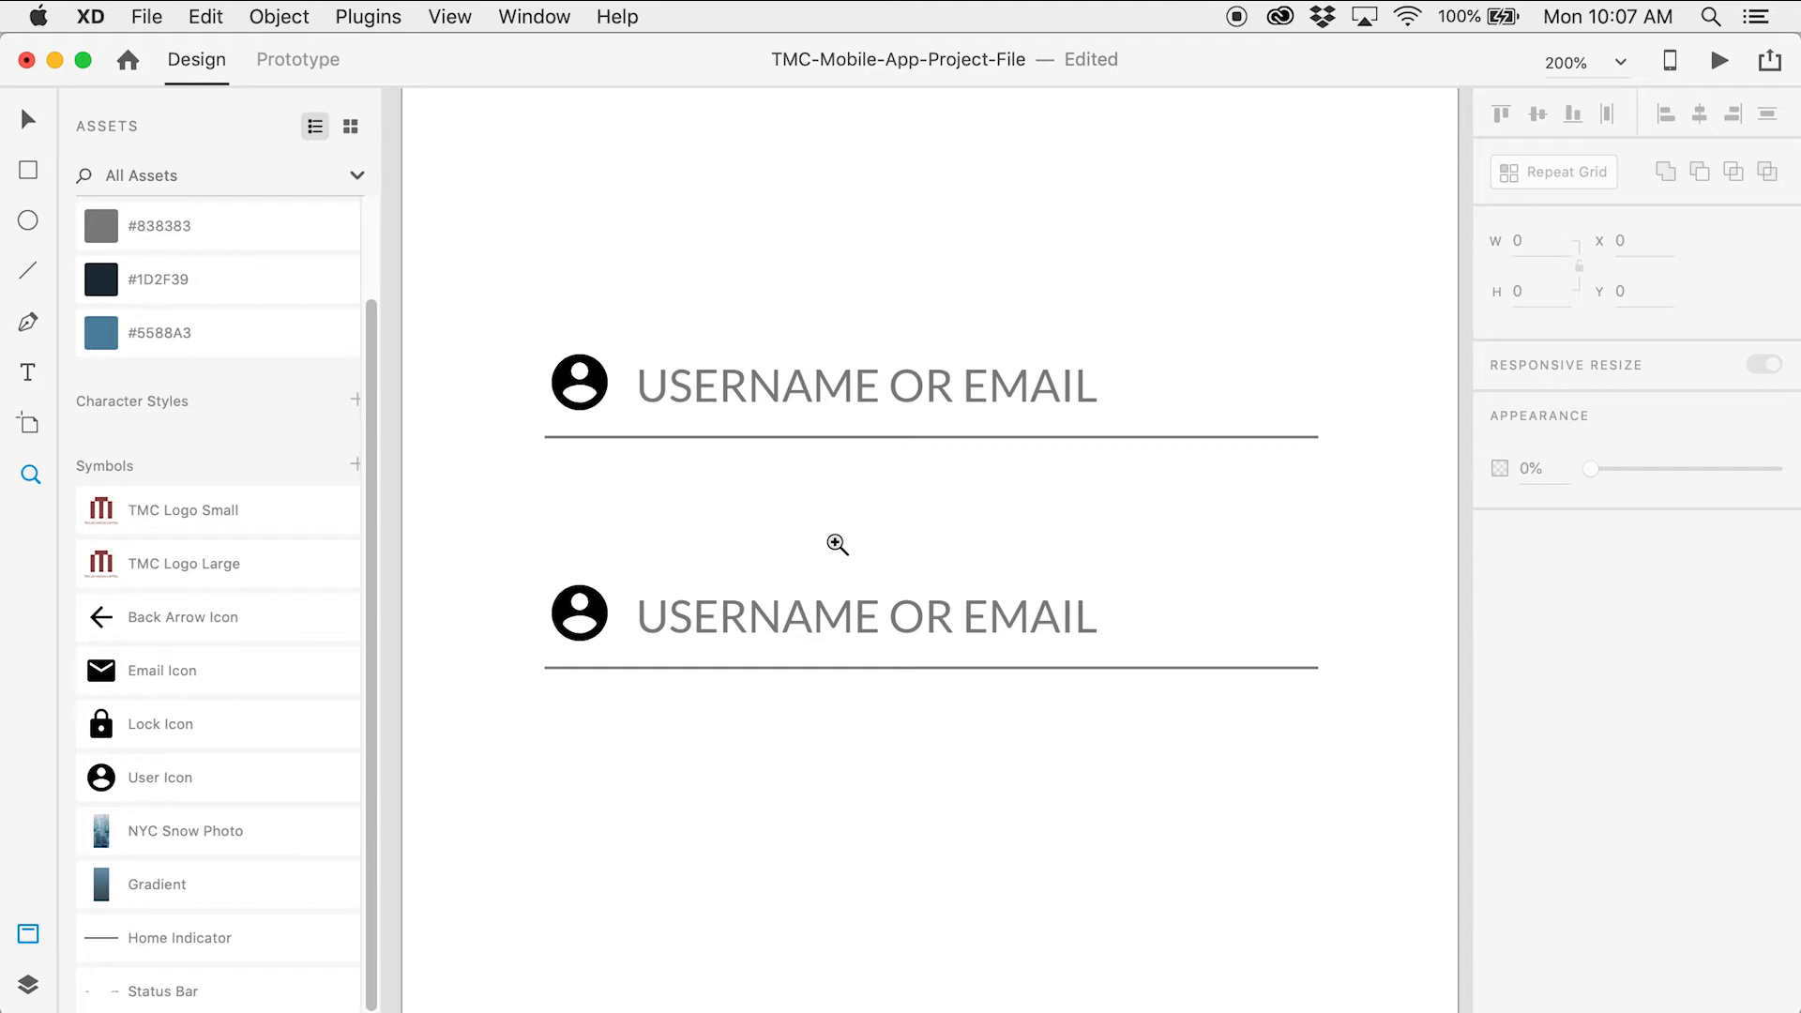
# Nudge the copied field up so it sits closer beneath the first
pyautogui.press('v')
pyautogui.click(868, 617)
pyautogui.press('alt')
pyautogui.click(880, 488)
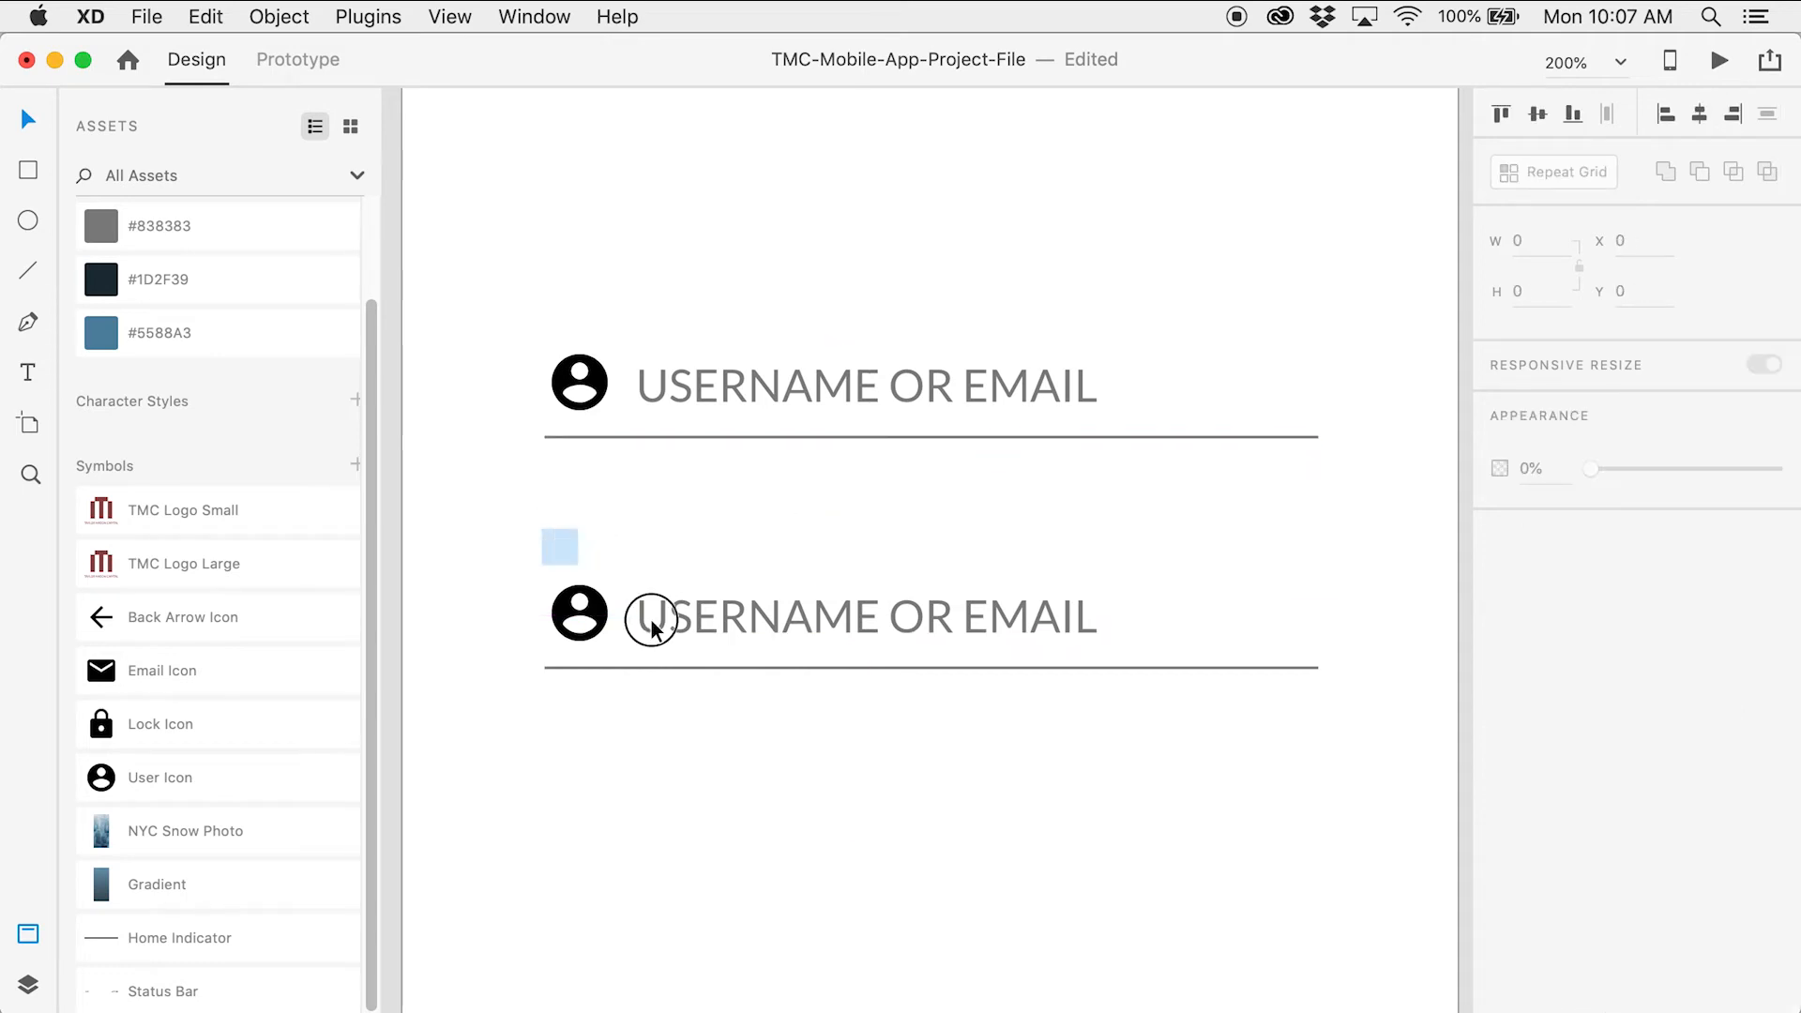
pyautogui.moveTo(569, 559); pyautogui.dragTo(751, 688)
pyautogui.press('Up')
pyautogui.press('Up')
pyautogui.press('Up')
pyautogui.press('Up')
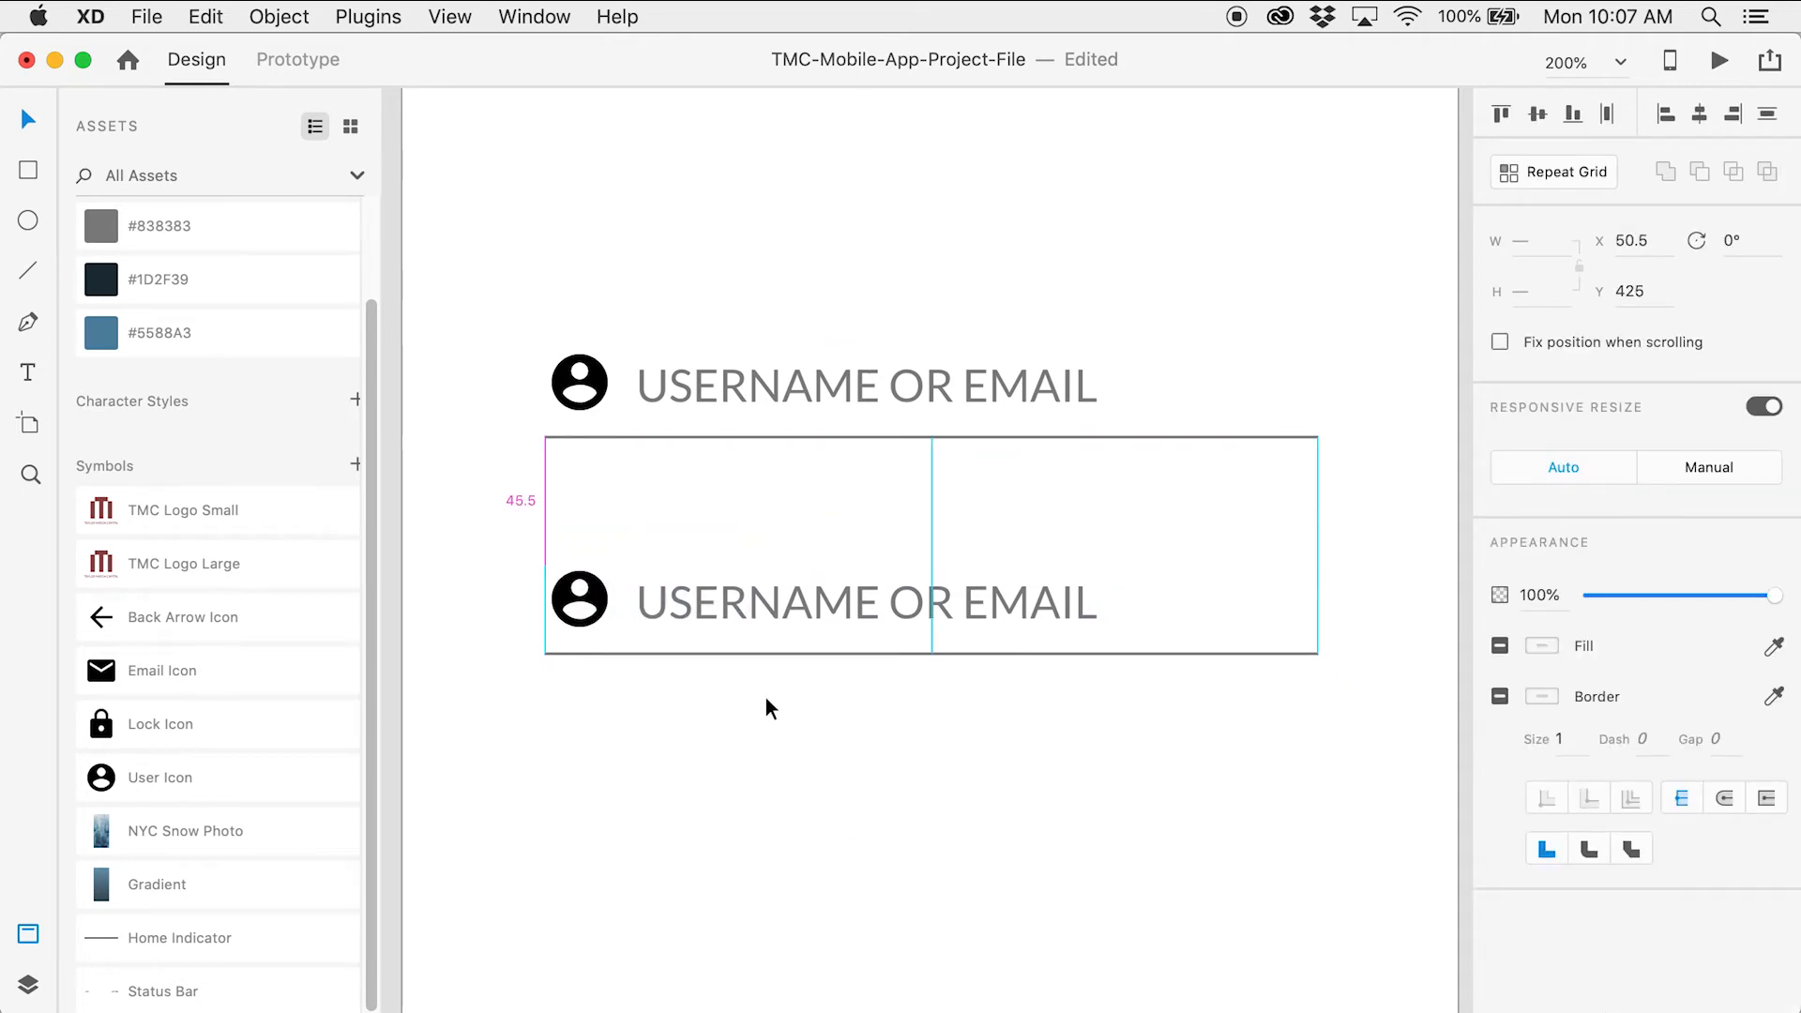
pyautogui.click(767, 701)
# Verify the spacing between the two fields with Alt distance measurements
pyautogui.click(791, 615)
pyautogui.press('alt')
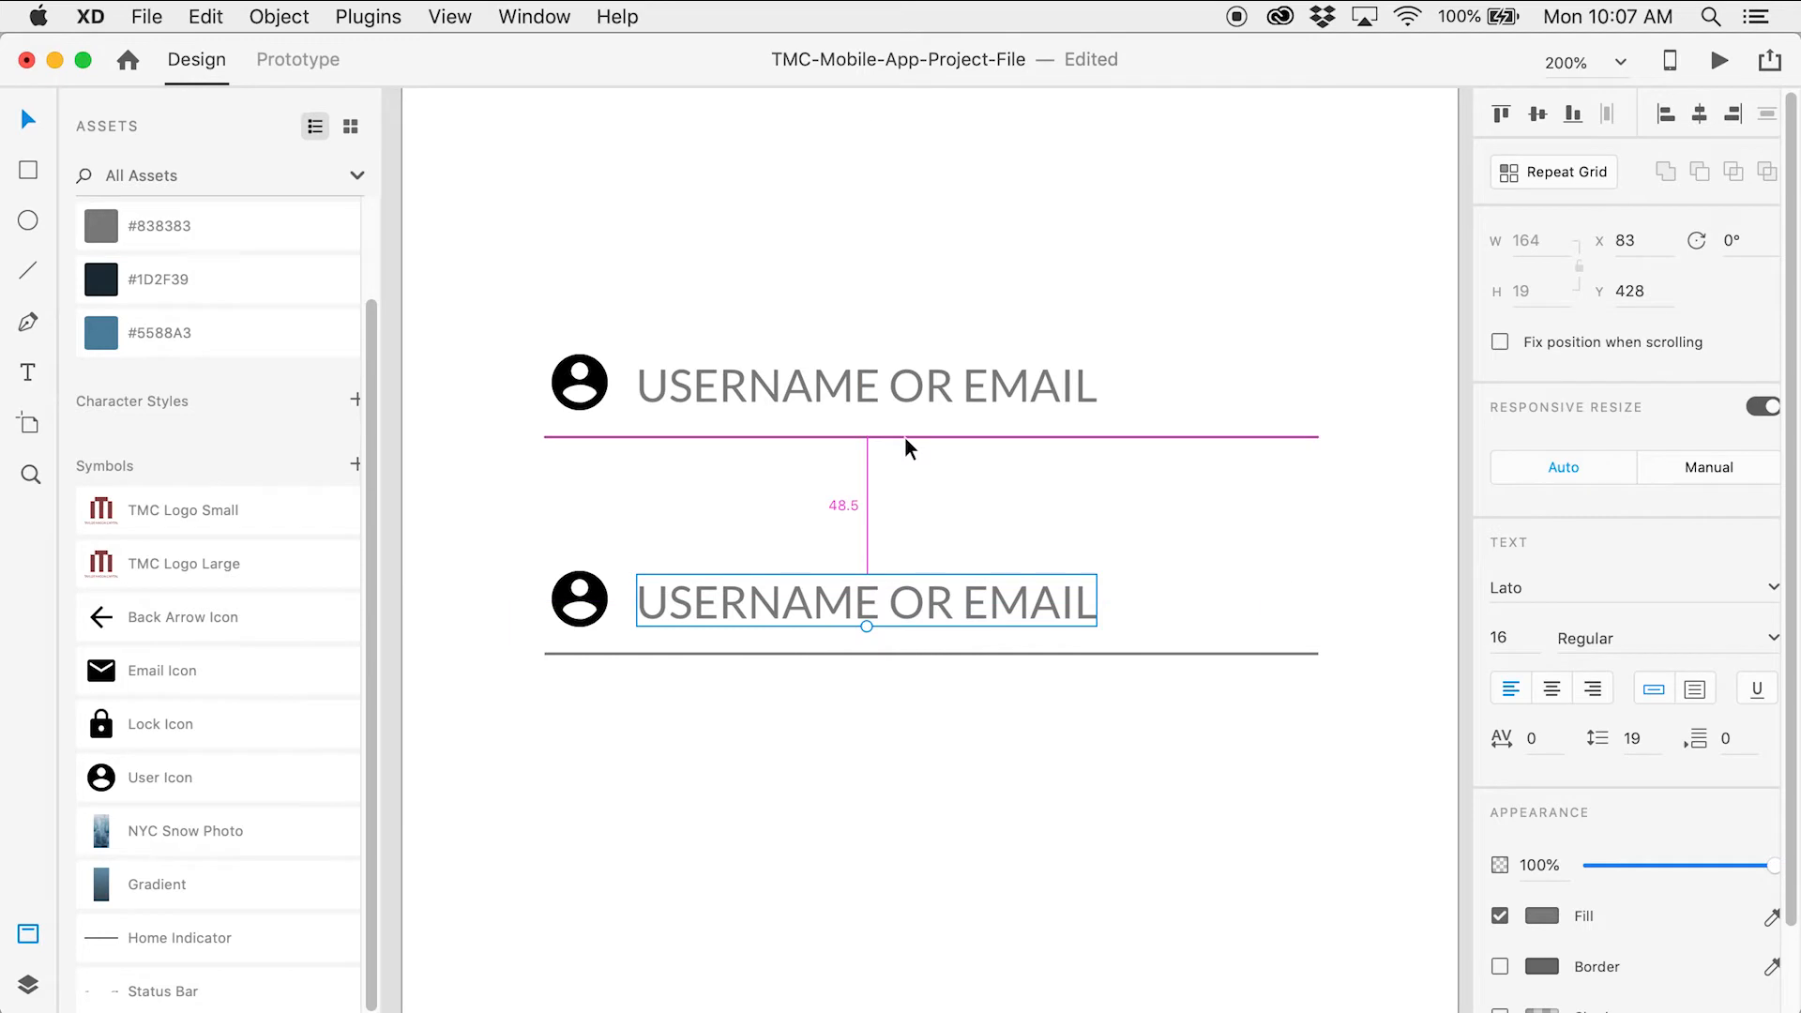
pyautogui.click(892, 494)
pyautogui.moveTo(543, 532); pyautogui.dragTo(769, 662)
pyautogui.press('alt')
pyautogui.click(784, 668)
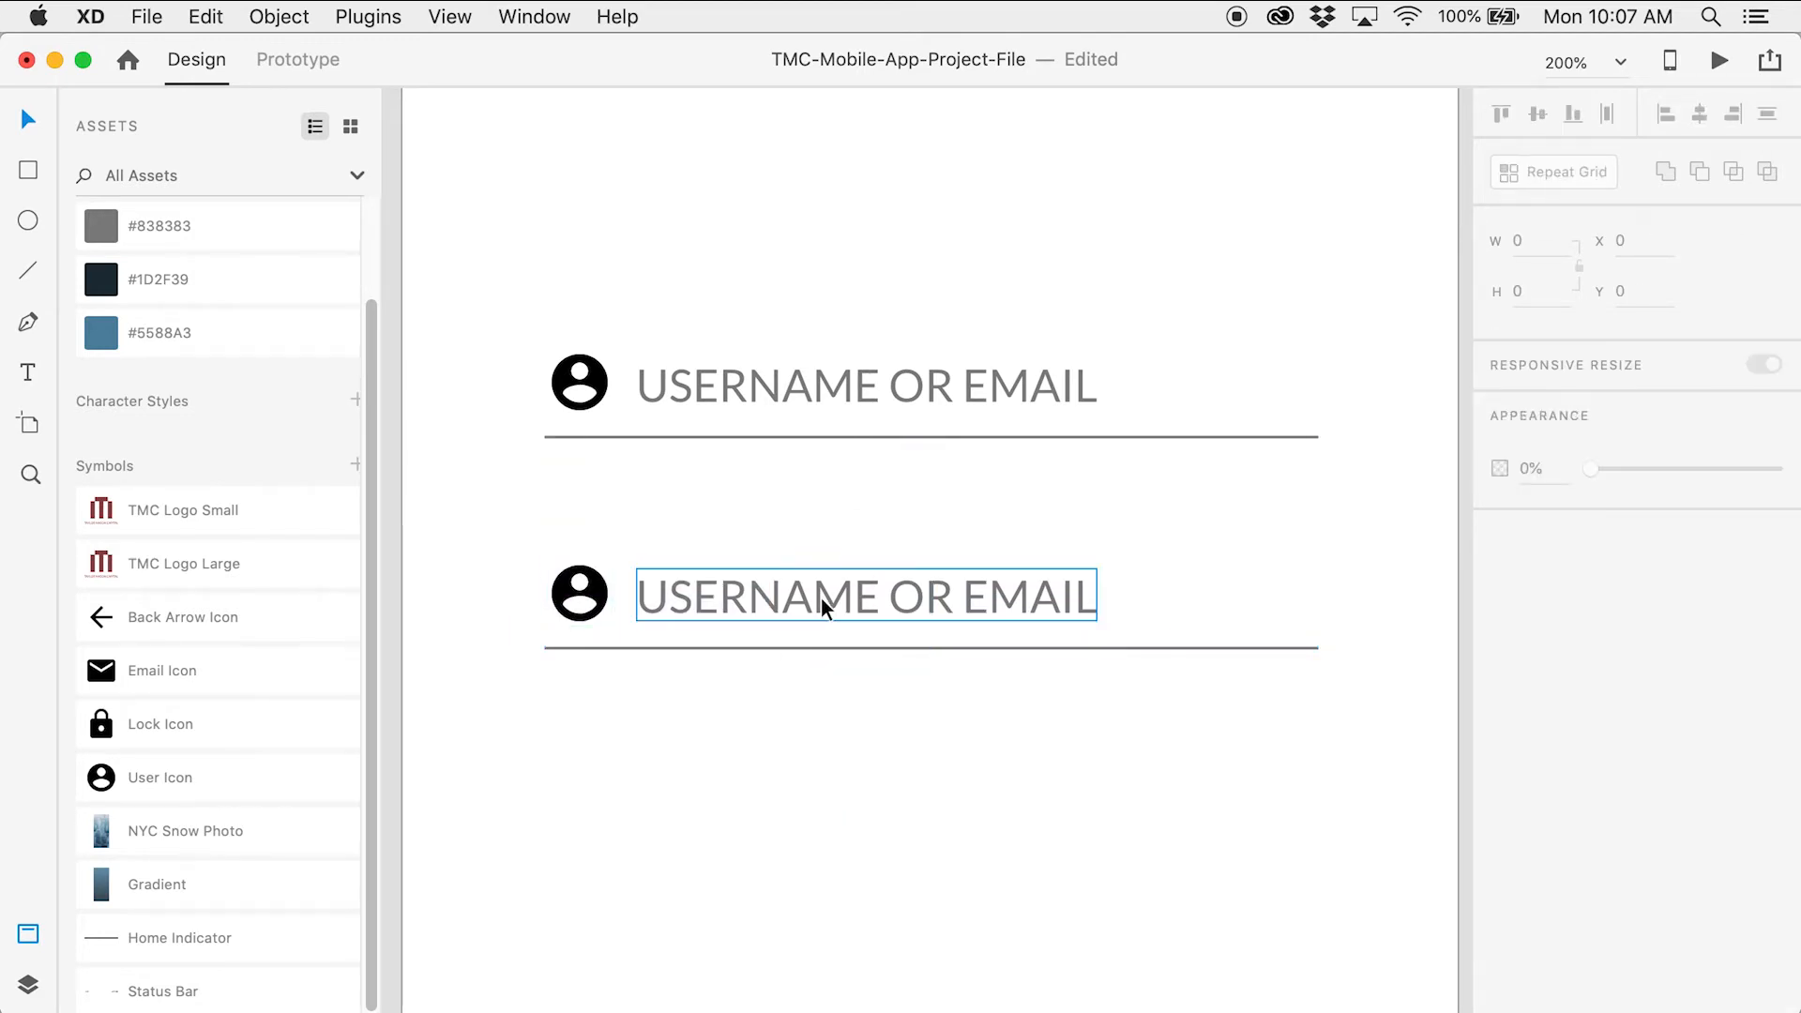
pyautogui.click(823, 596)
pyautogui.press('alt')
pyautogui.click(754, 555)
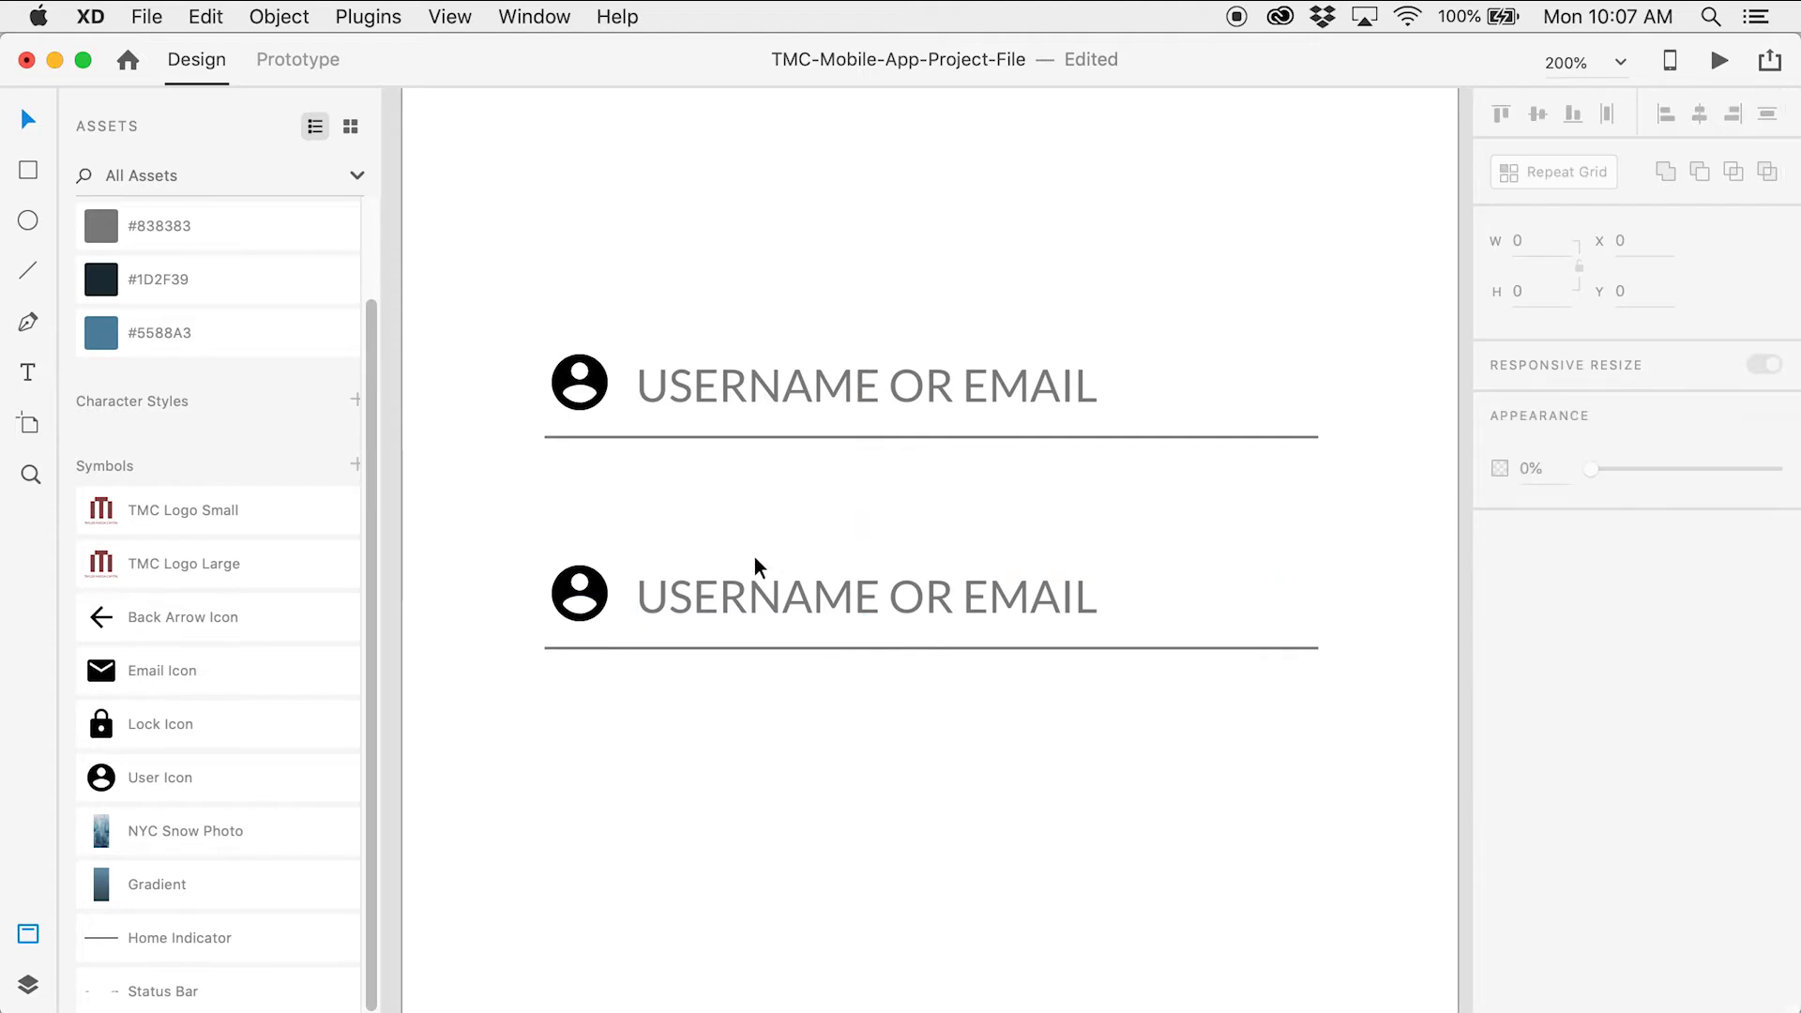
# Change the lower field's label text to 'PASSWORD'
pyautogui.doubleClick(820, 603)
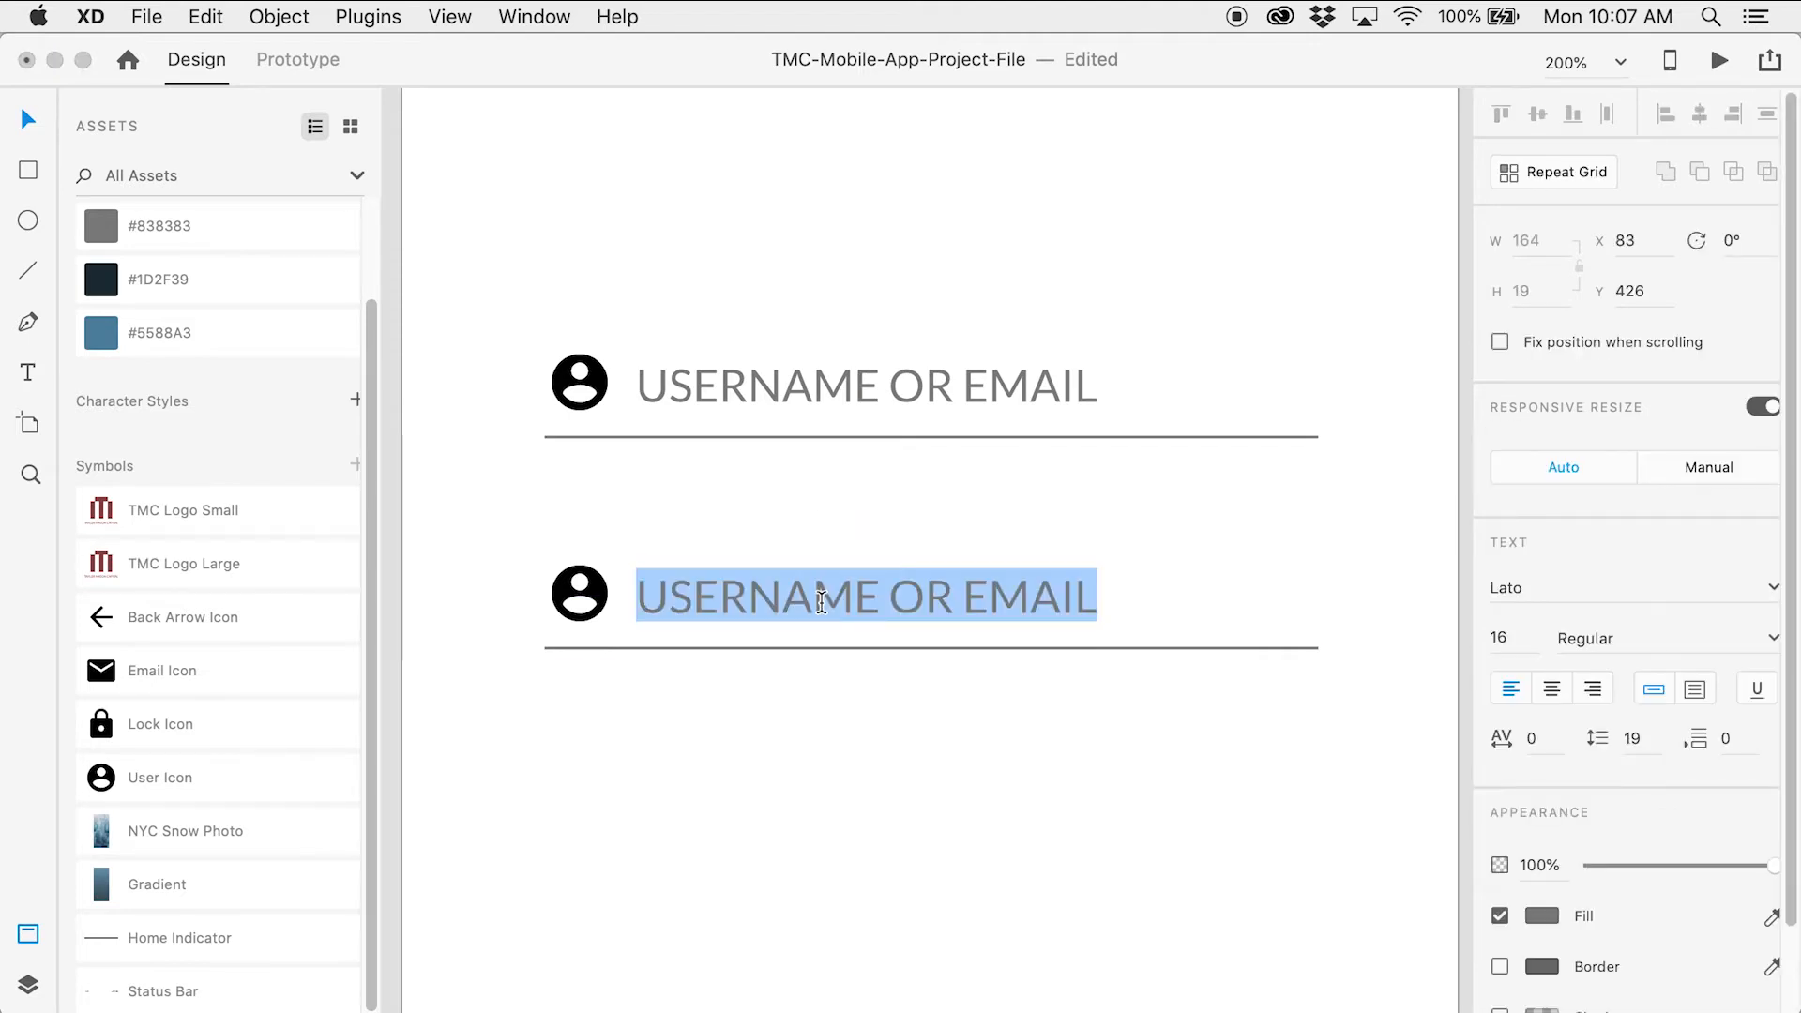
pyautogui.write('PA')
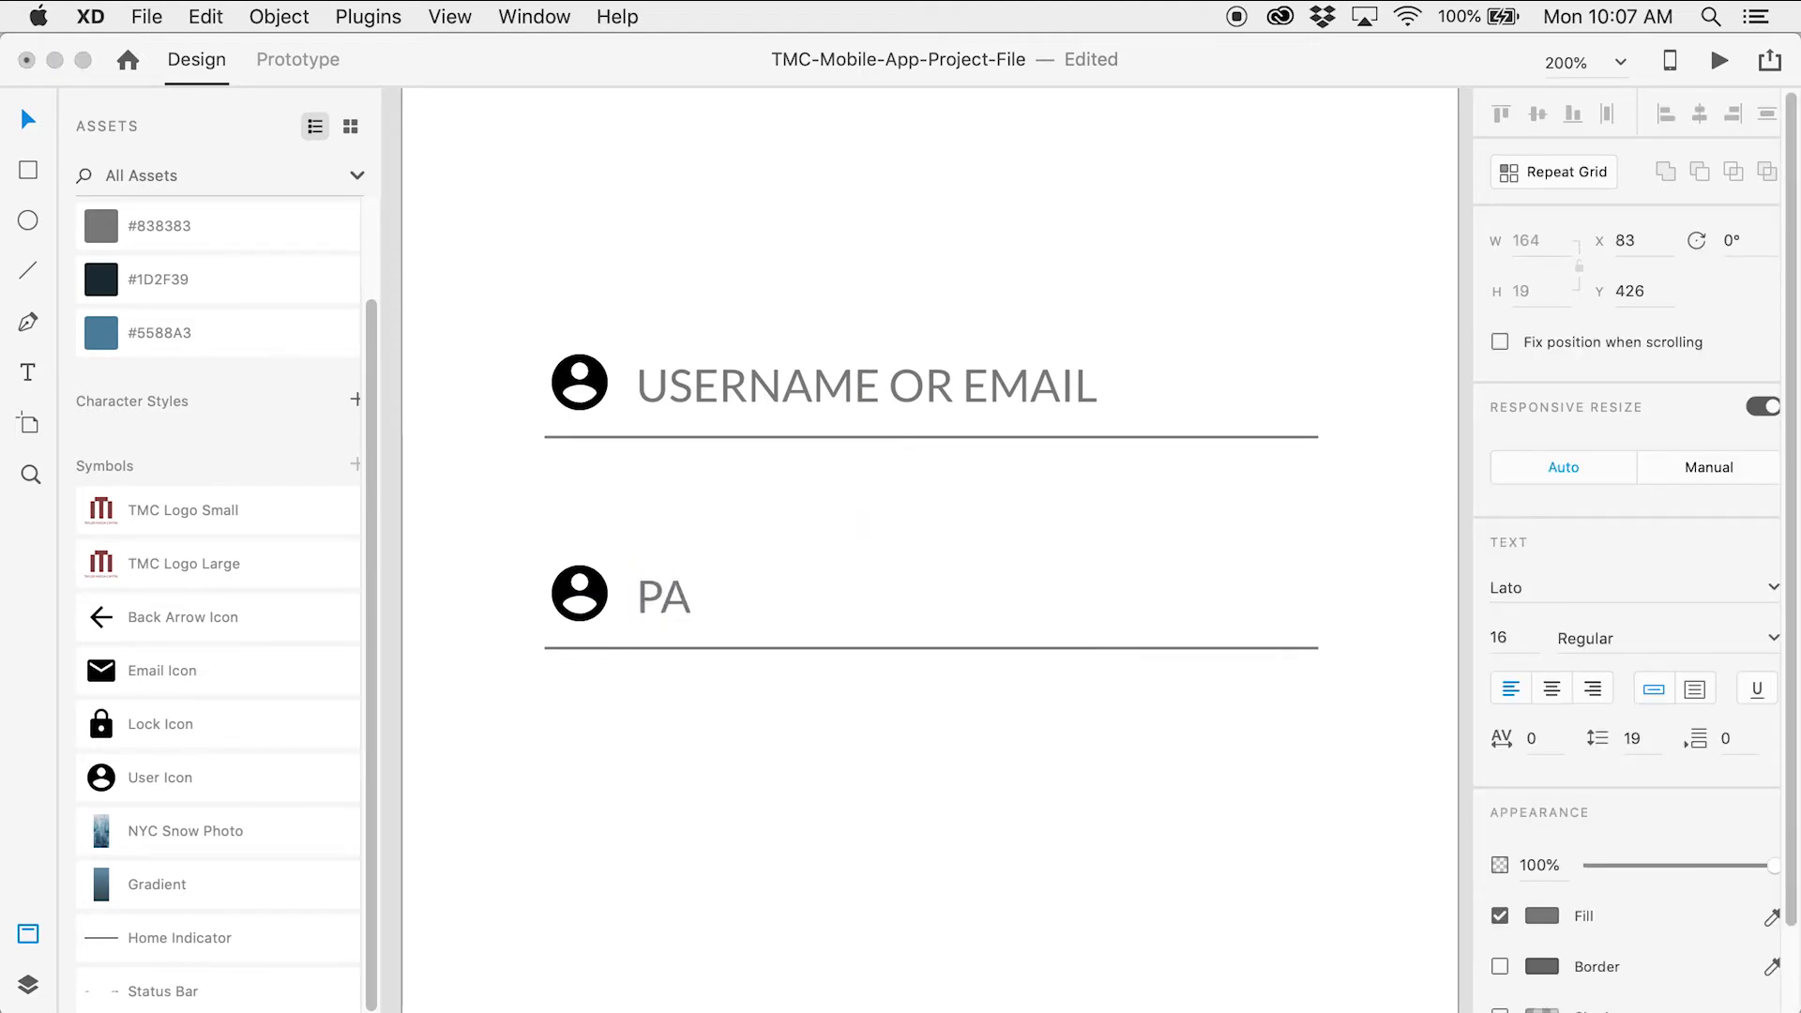
pyautogui.write('SSWORD')
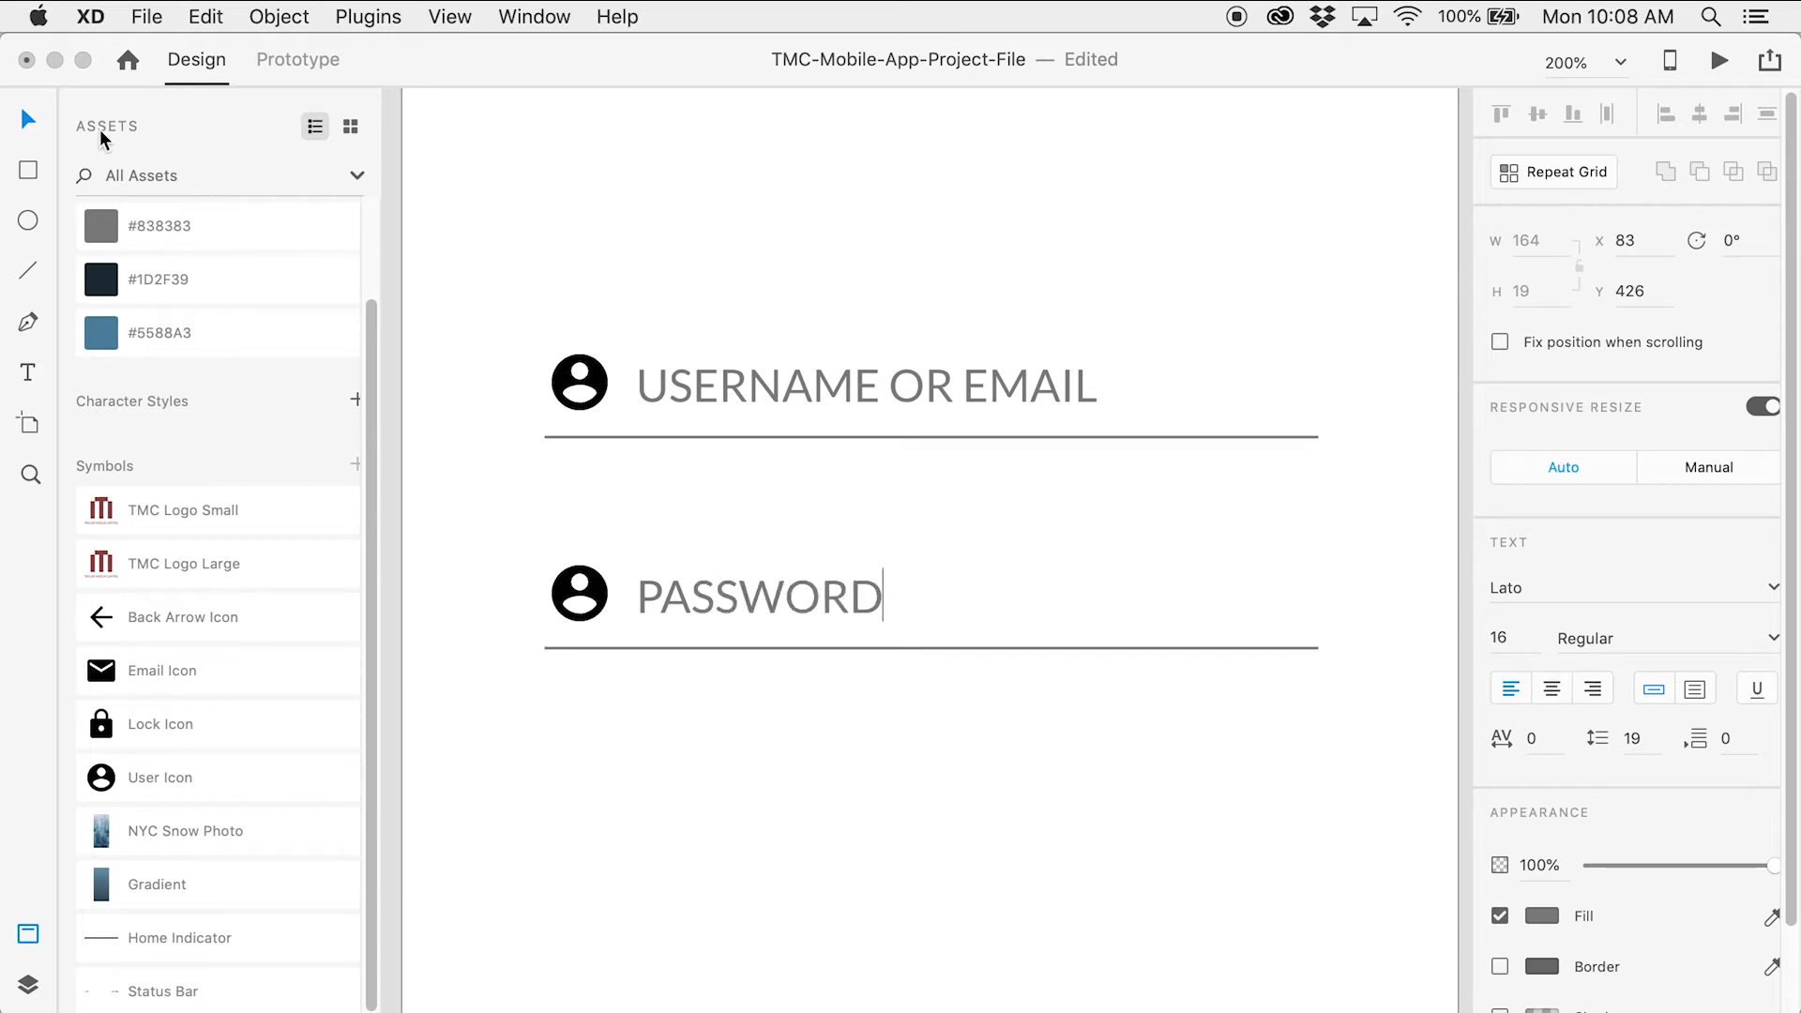
pyautogui.click(31, 114)
pyautogui.click(624, 520)
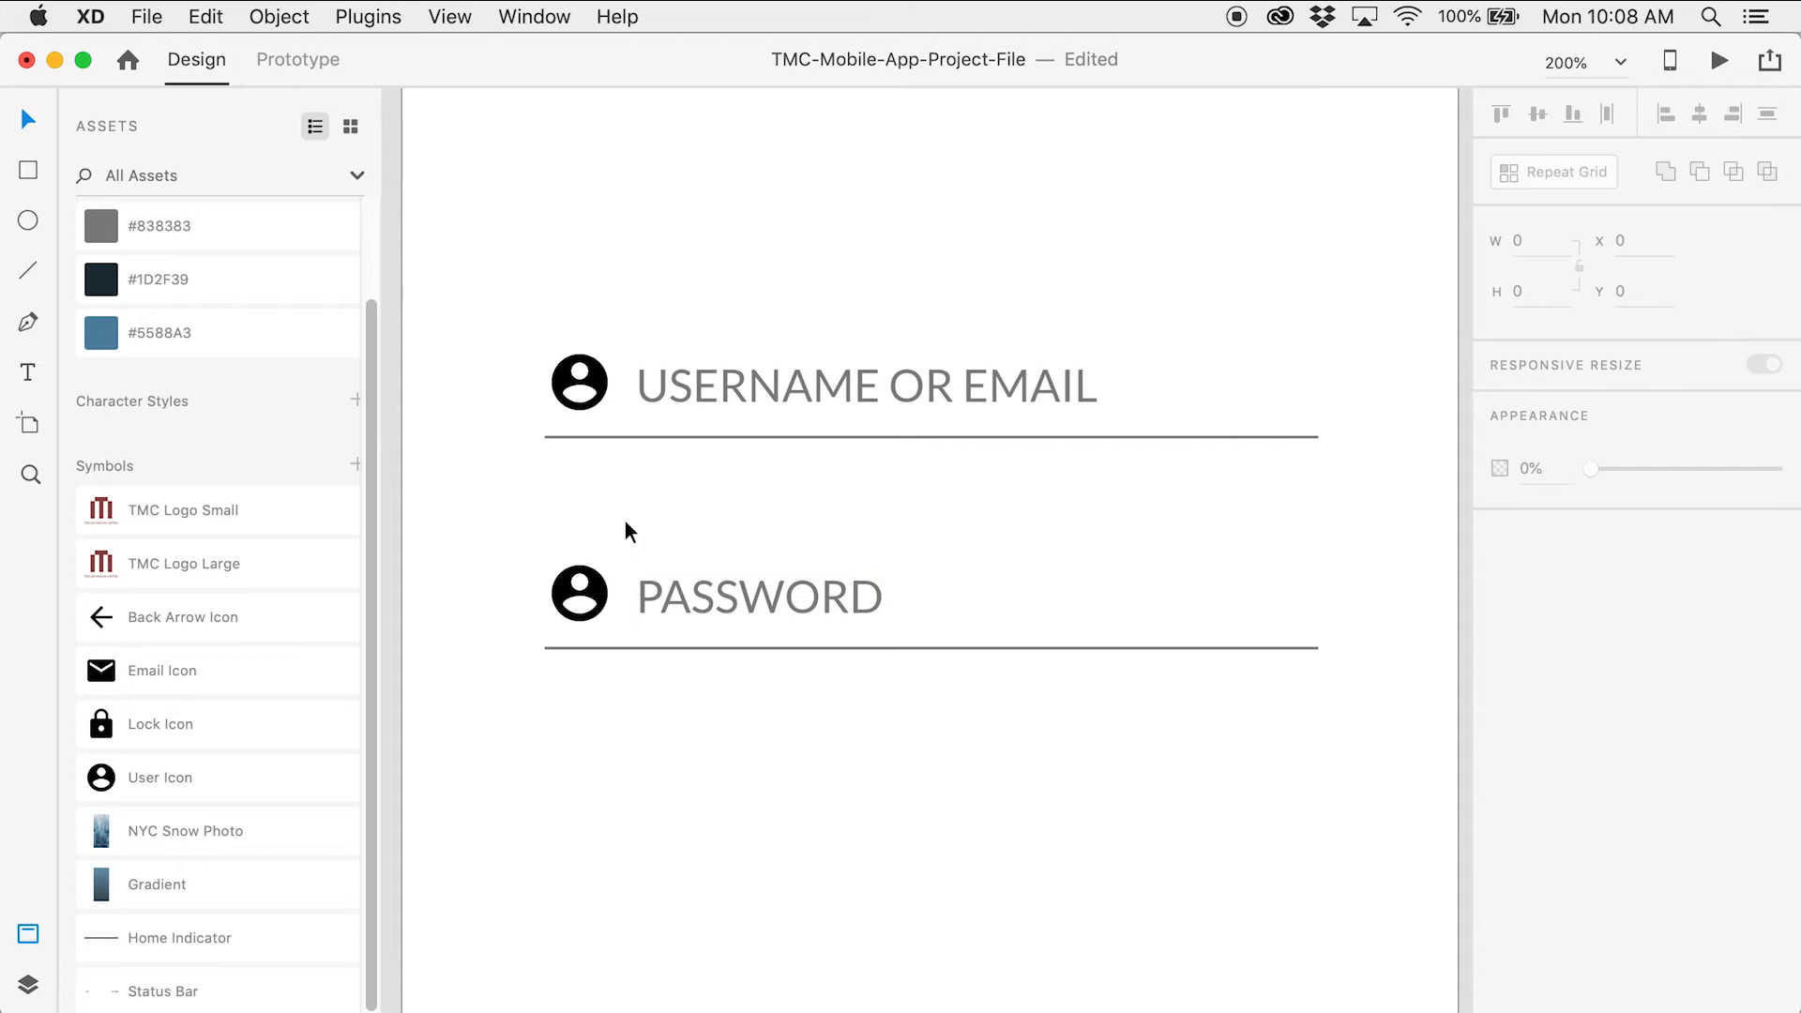
# Replace the password field's user icon with the Lock Icon symbol
pyautogui.click(599, 596)
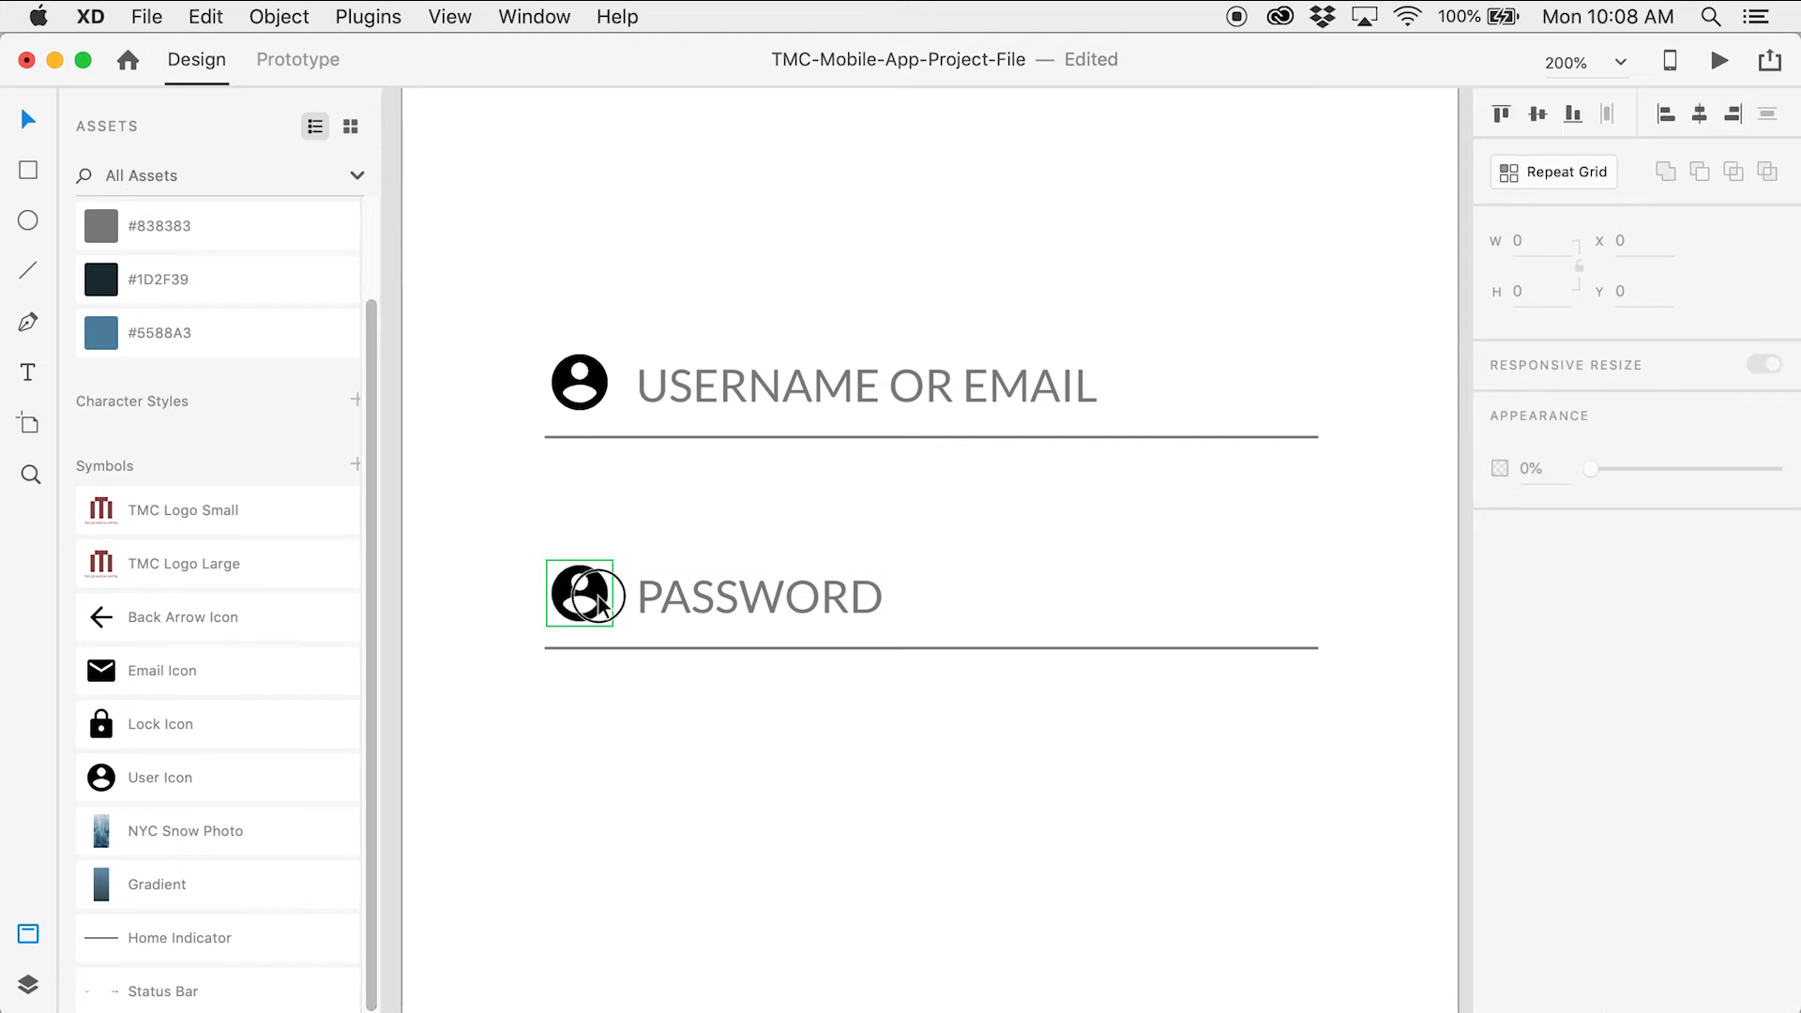
pyautogui.press('BackSpace')
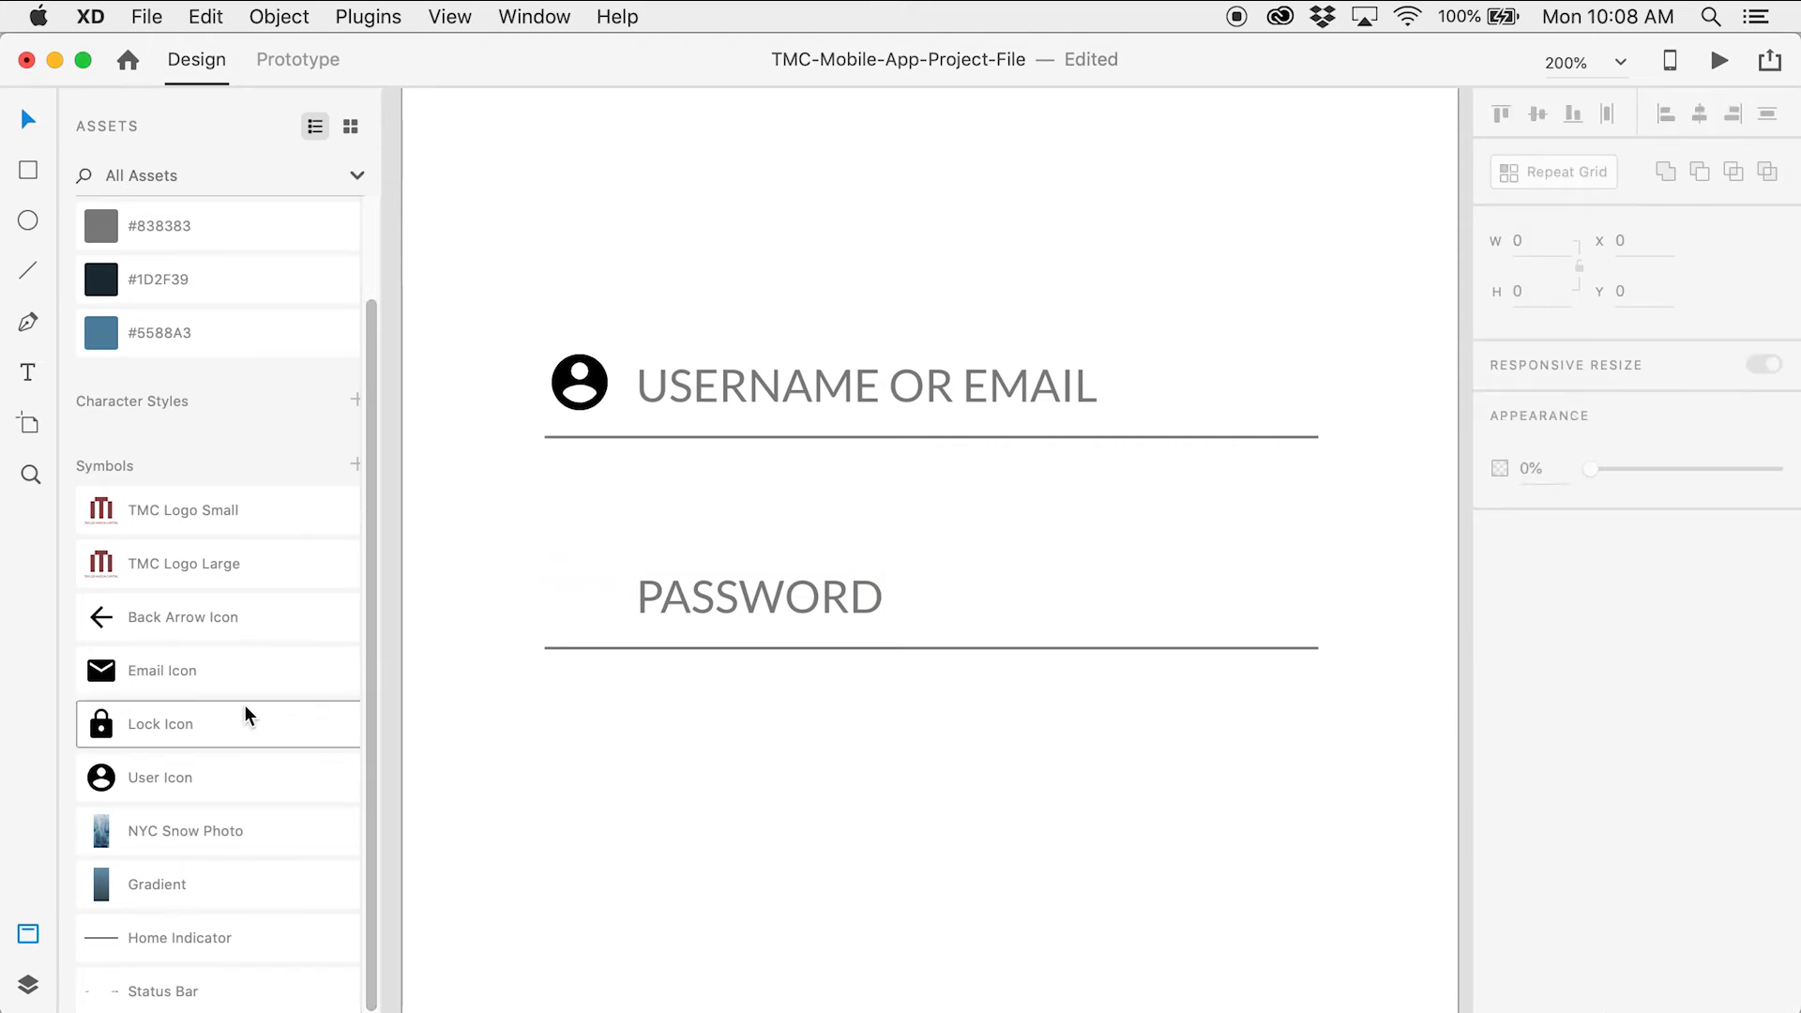
pyautogui.moveTo(206, 728); pyautogui.dragTo(595, 647)
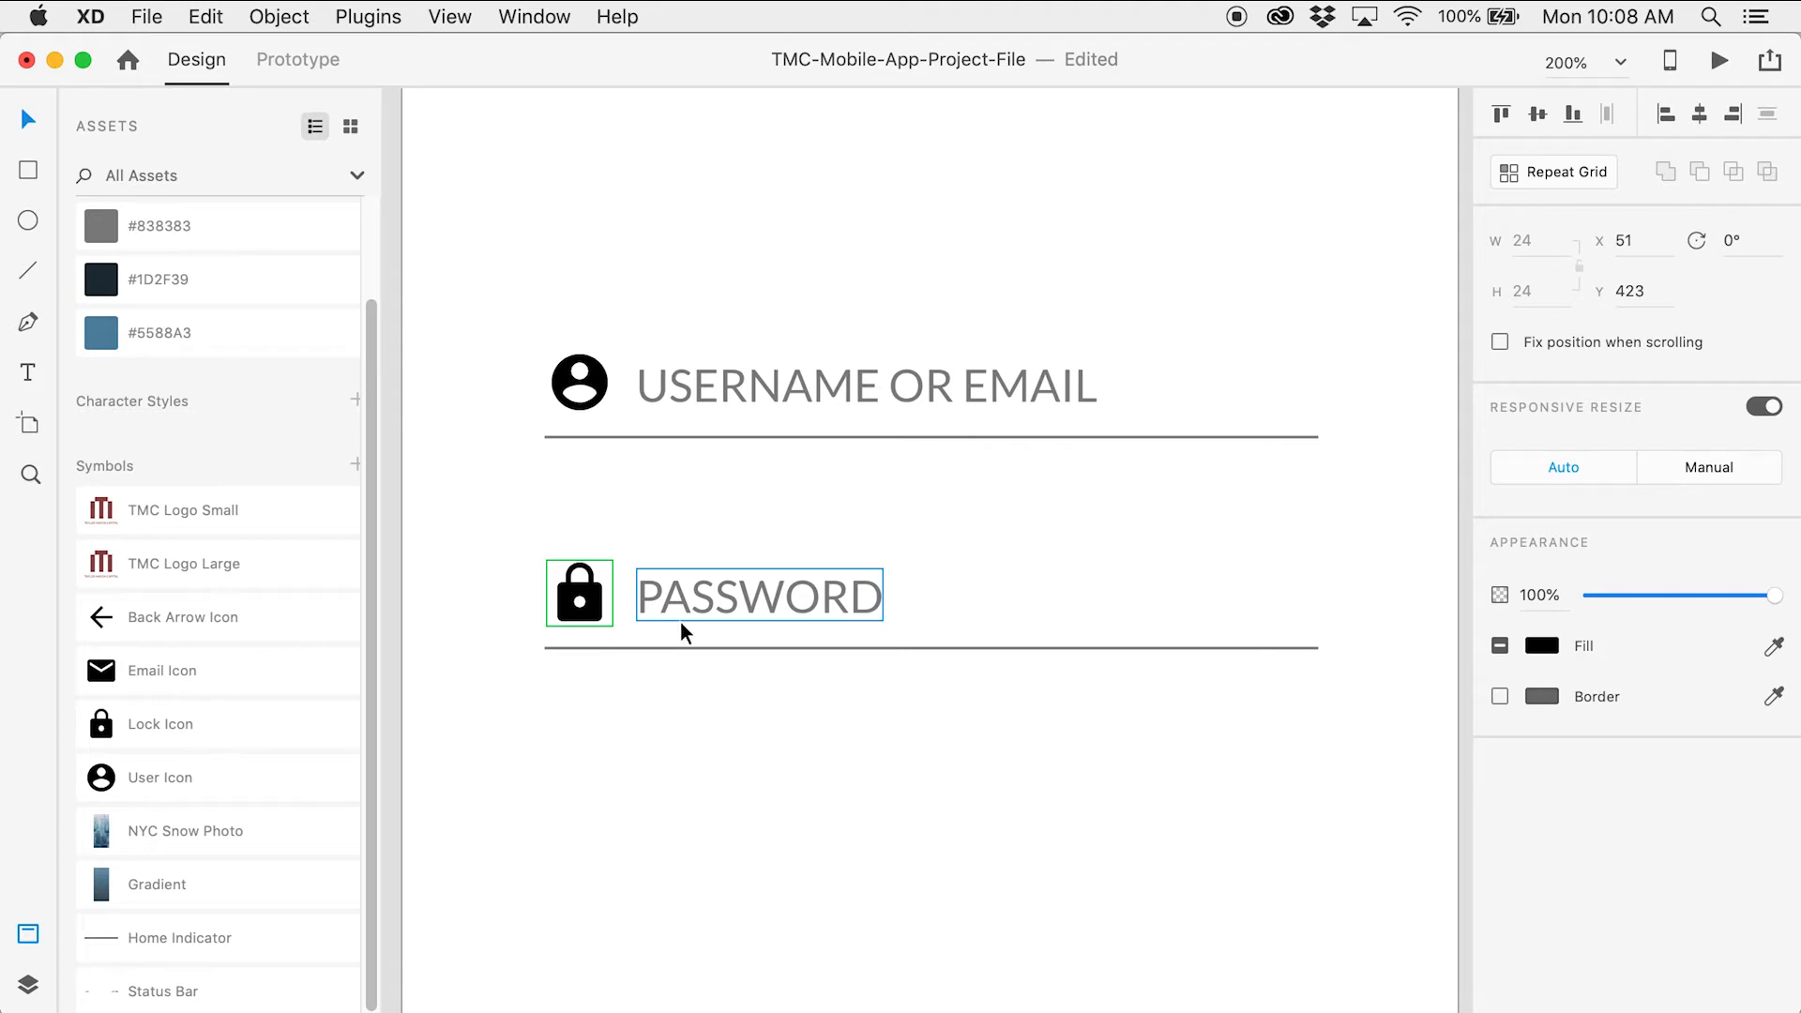
pyautogui.click(682, 602)
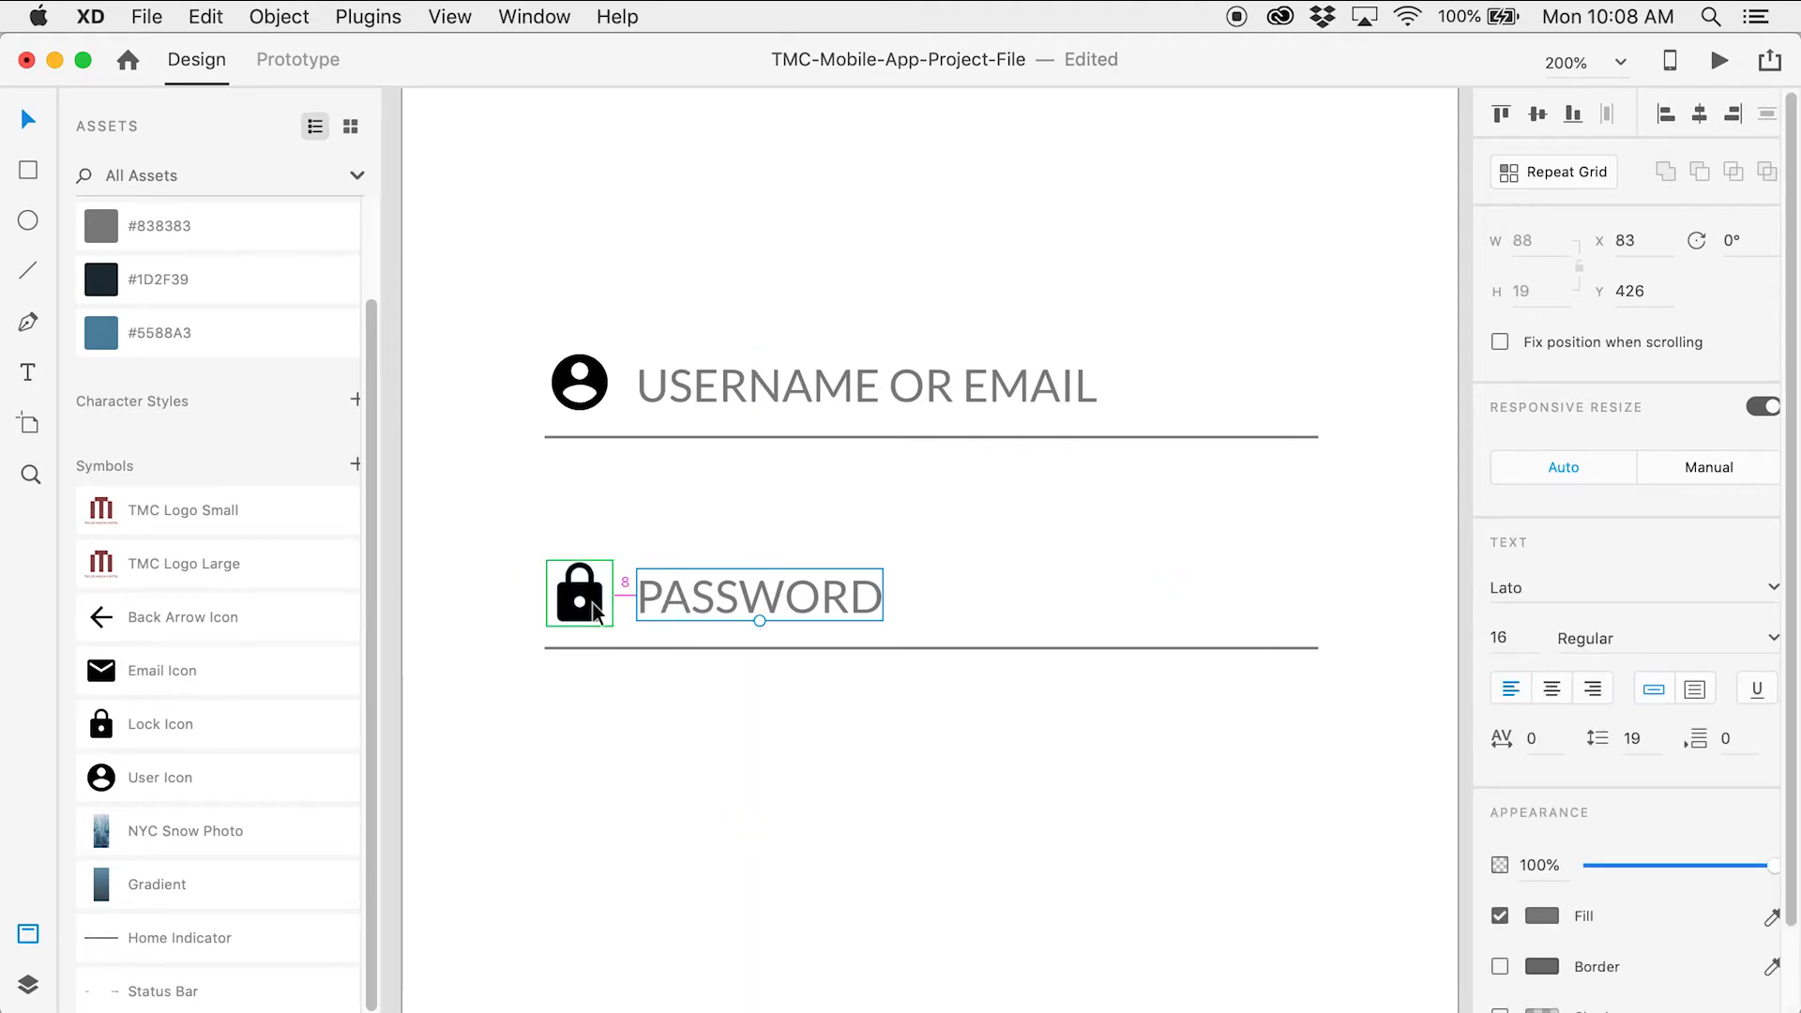
pyautogui.click(689, 706)
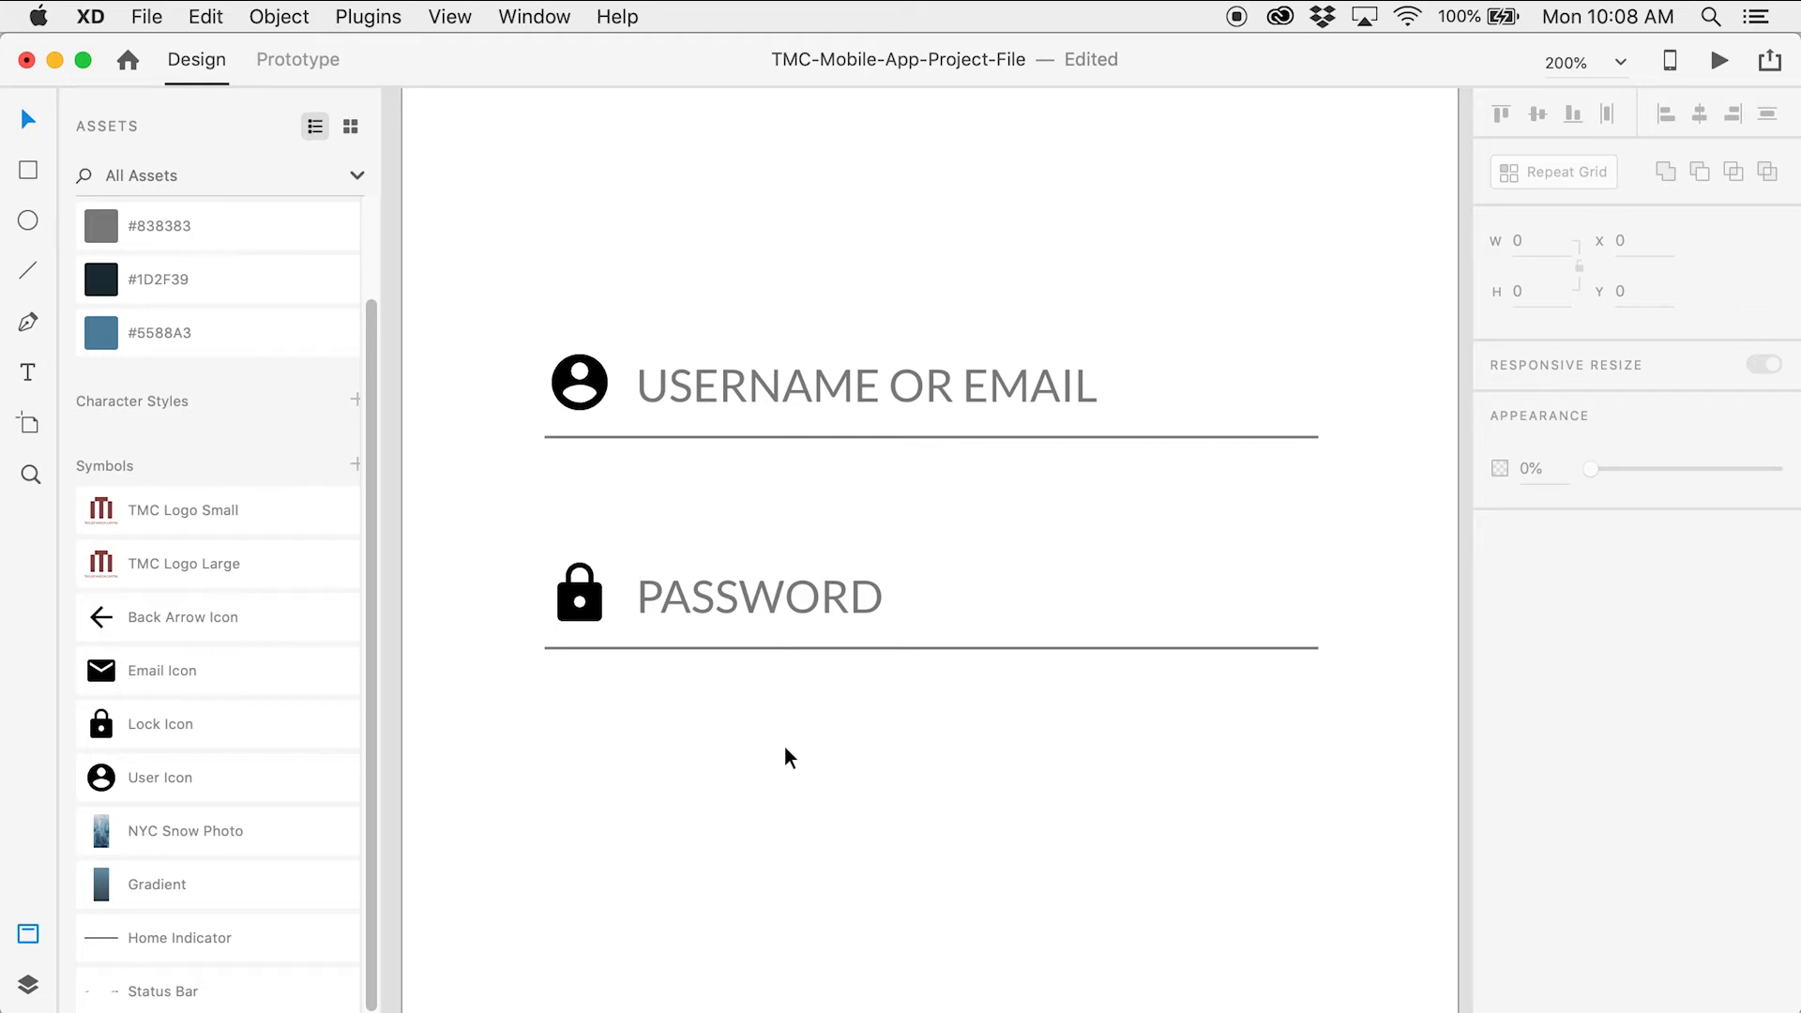
pyautogui.moveTo(796, 743); pyautogui.dragTo(792, 475)
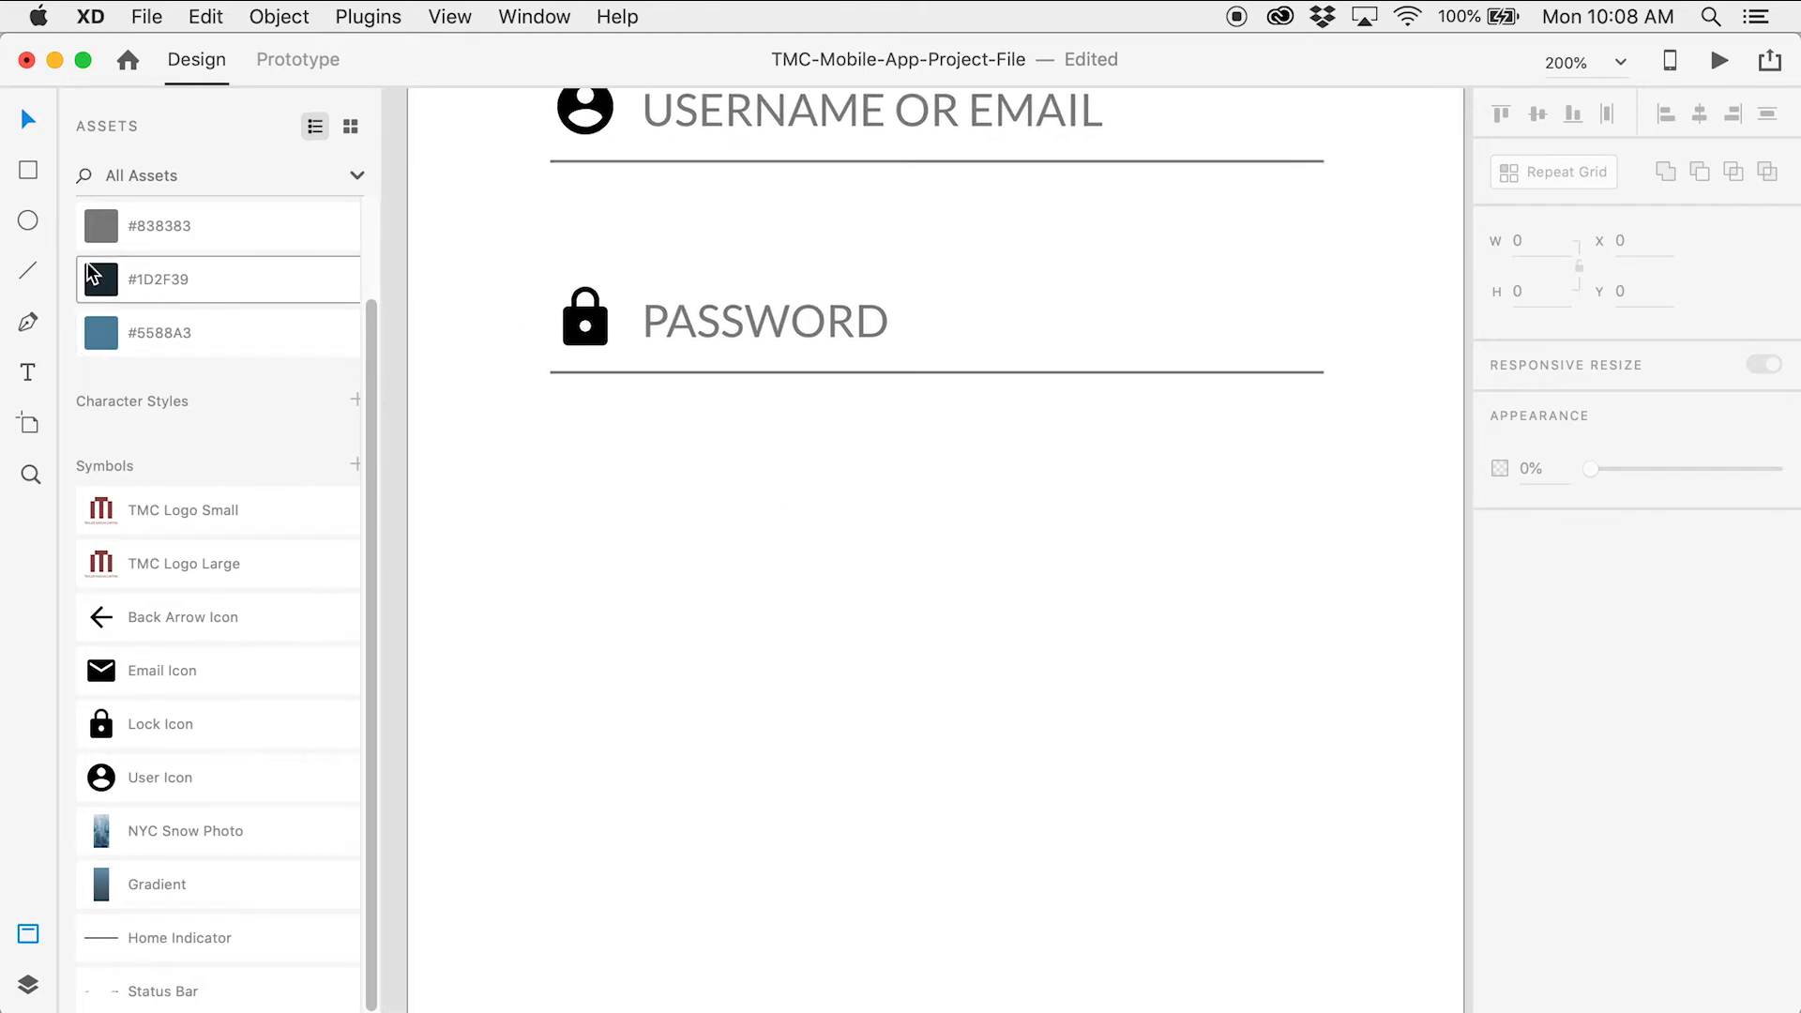
# Draw a square with locked proportions and set it to 15 × 15
pyautogui.click(29, 171)
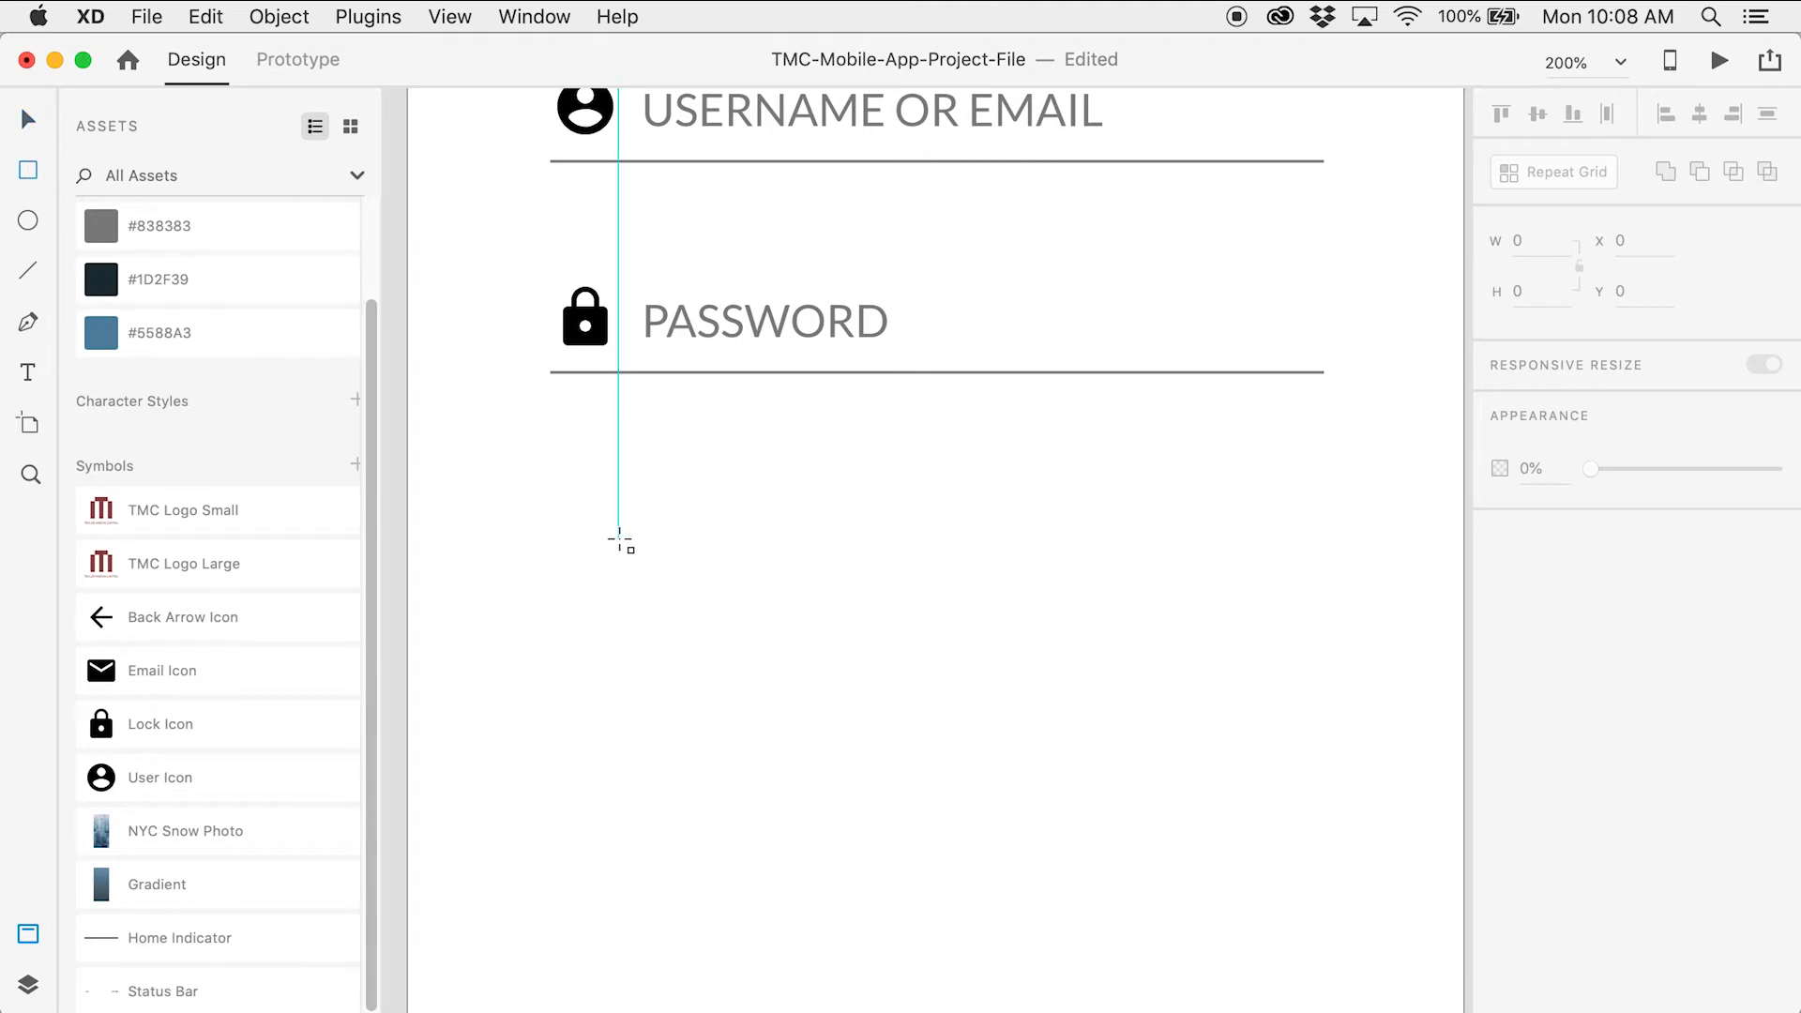
pyautogui.moveTo(619, 539); pyautogui.dragTo(666, 583)
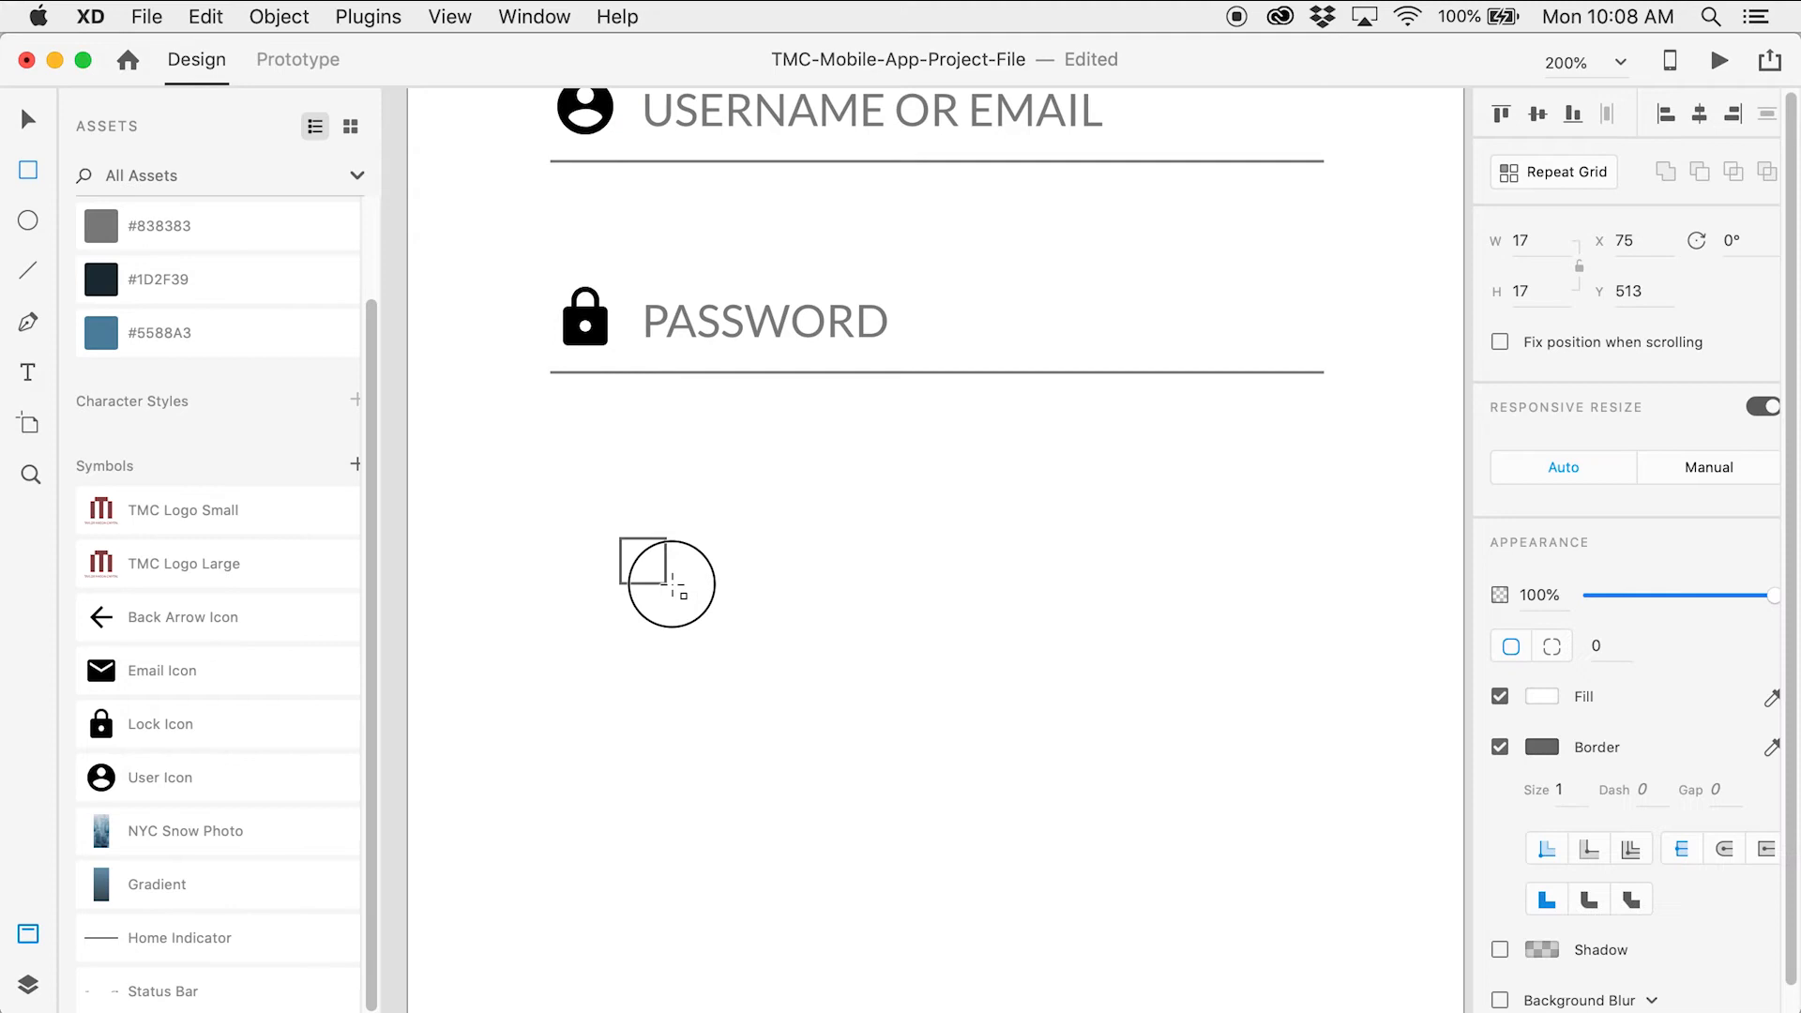
pyautogui.click(1577, 266)
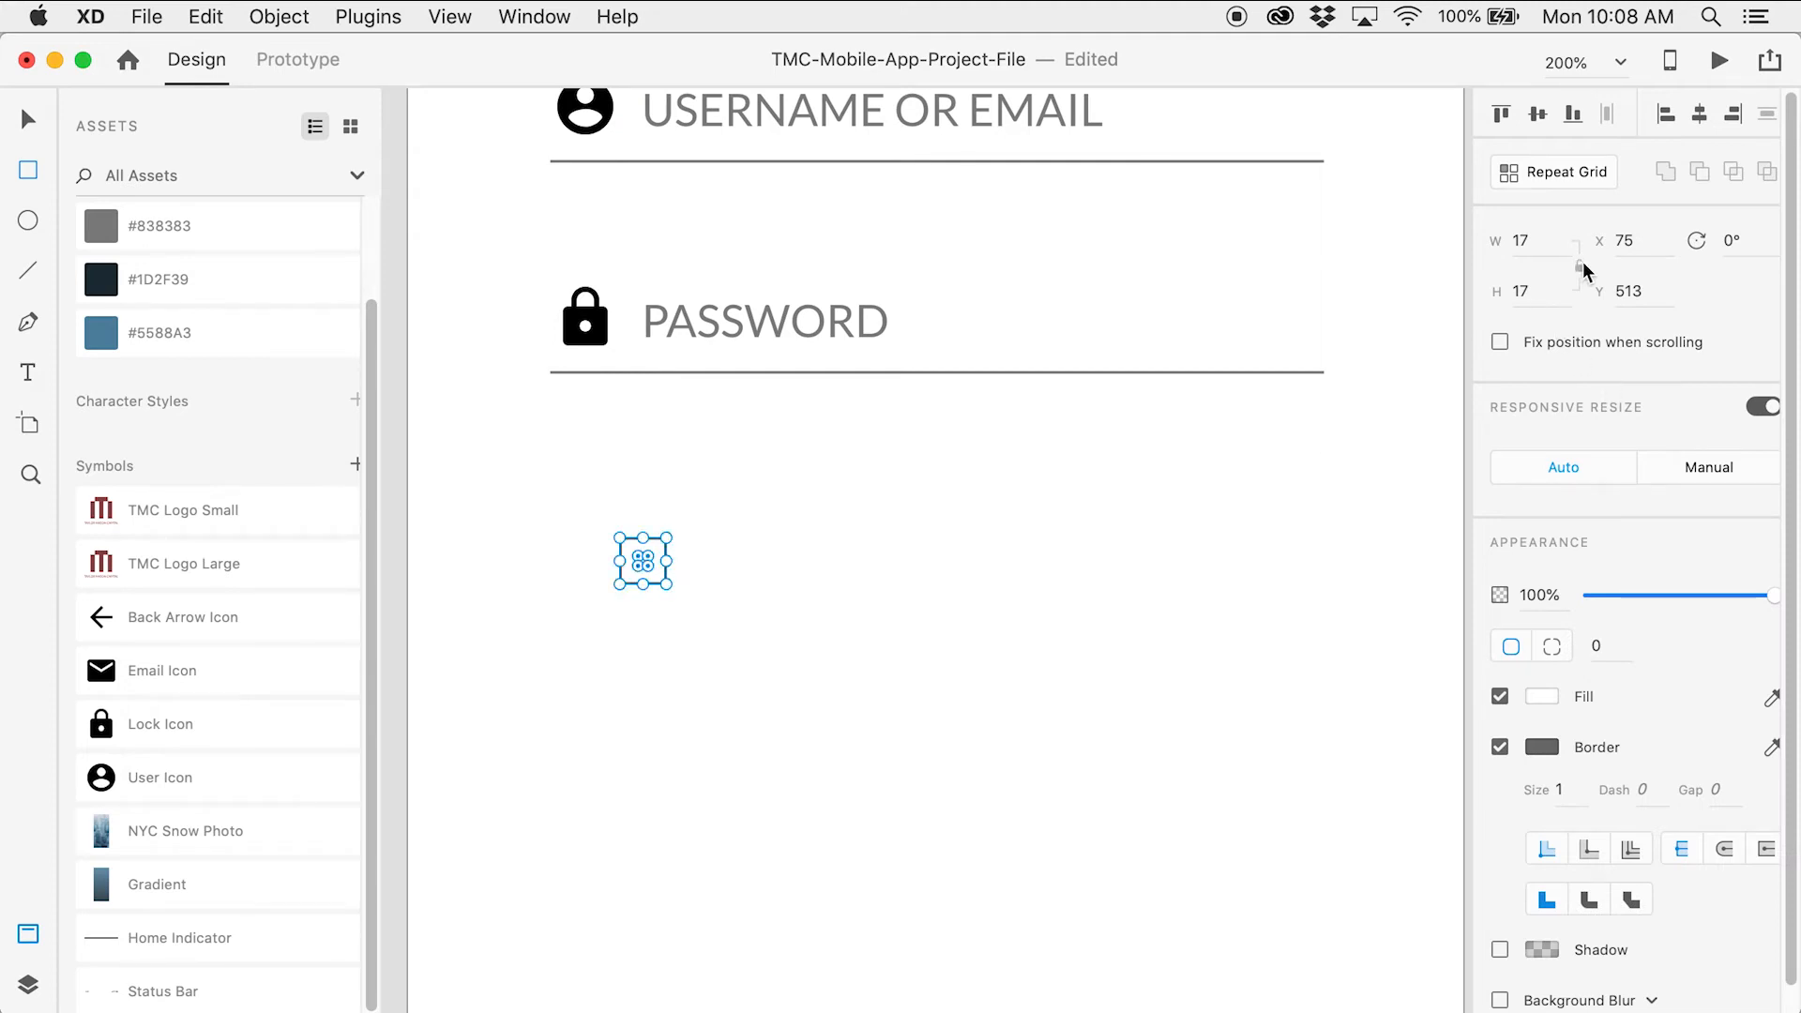
pyautogui.click(1520, 240)
pyautogui.write('15')
pyautogui.press('Tab')
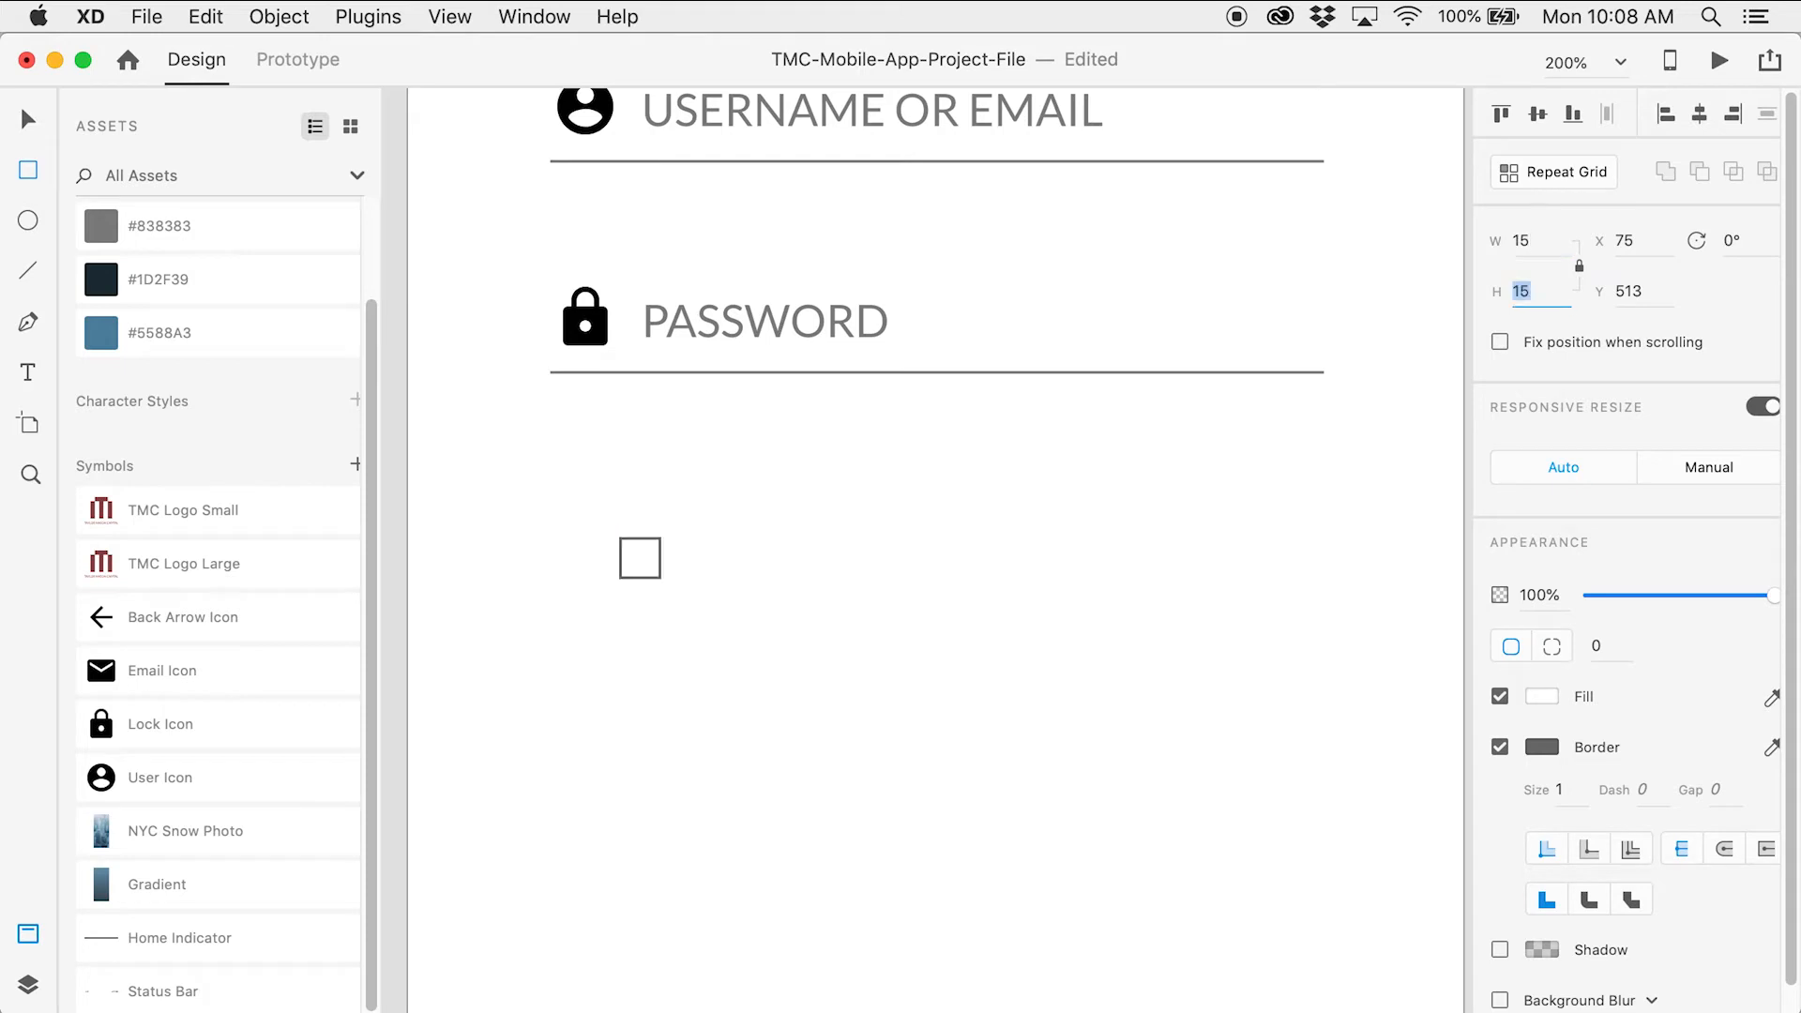
pyautogui.click(28, 120)
# Position the square under the password line's left end at X 51, Y 501
pyautogui.click(877, 614)
pyautogui.moveTo(657, 568); pyautogui.dragTo(591, 538)
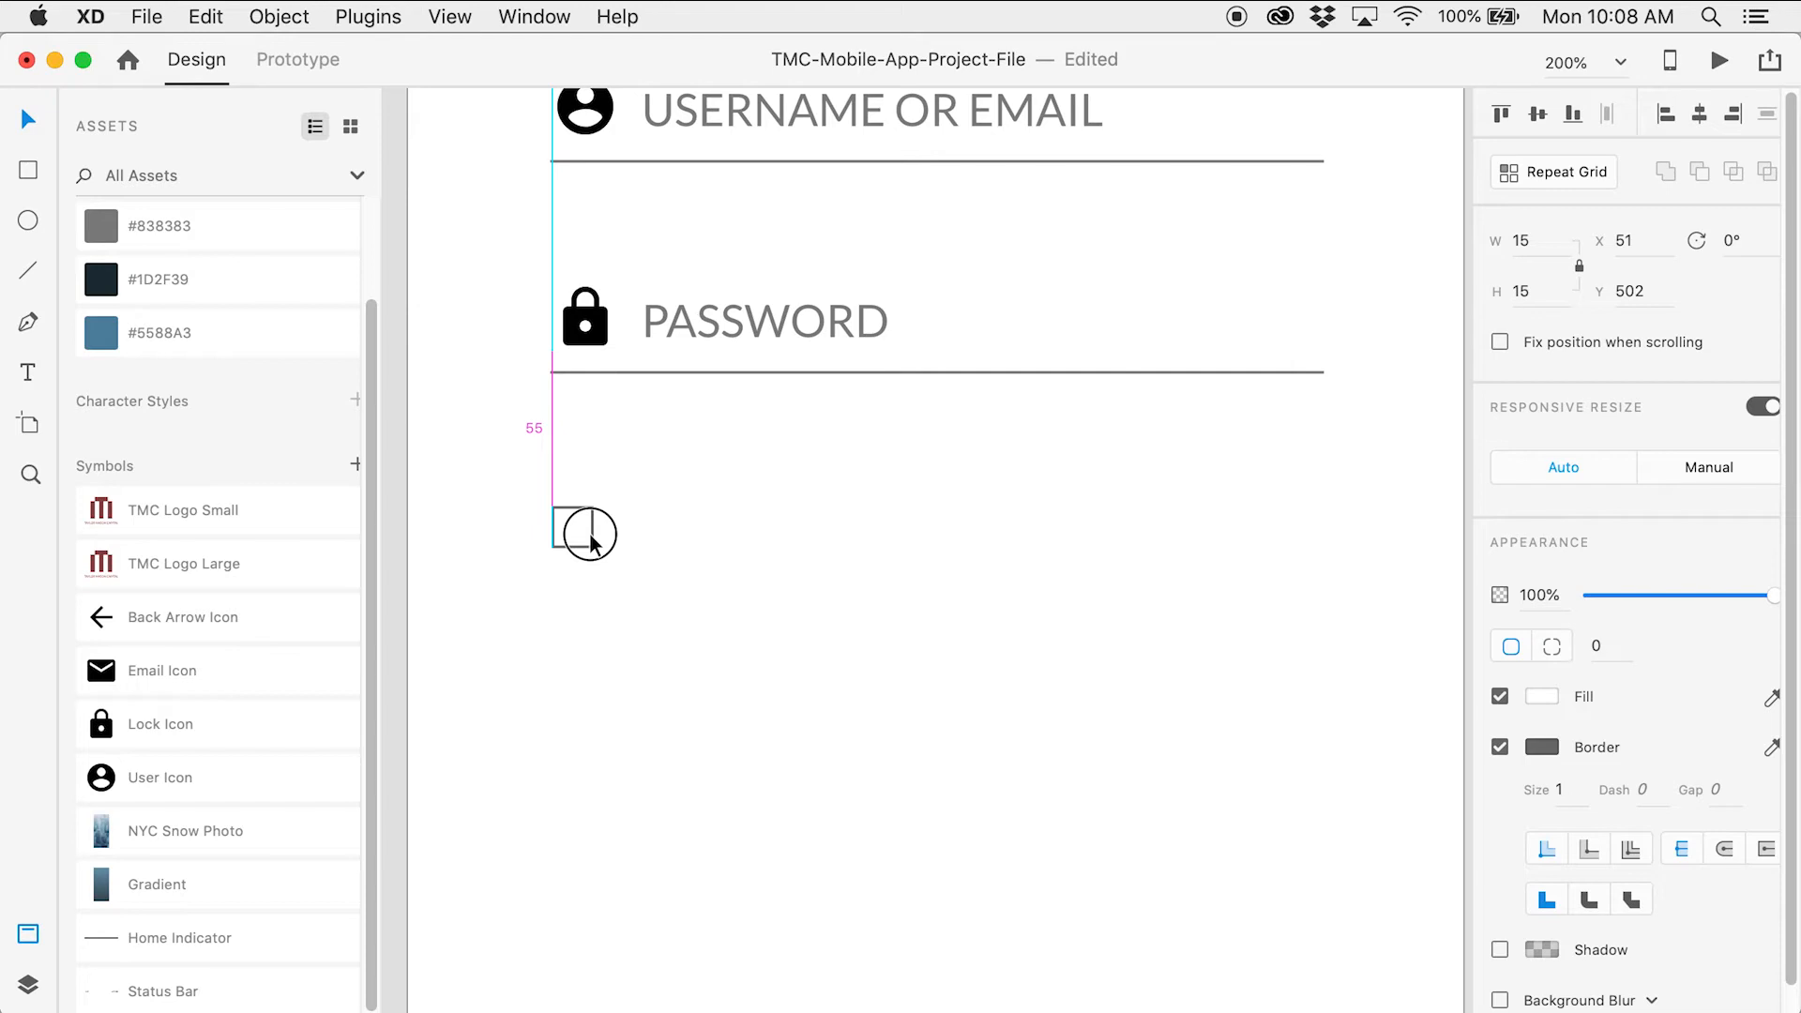
pyautogui.moveTo(590, 535); pyautogui.dragTo(590, 534)
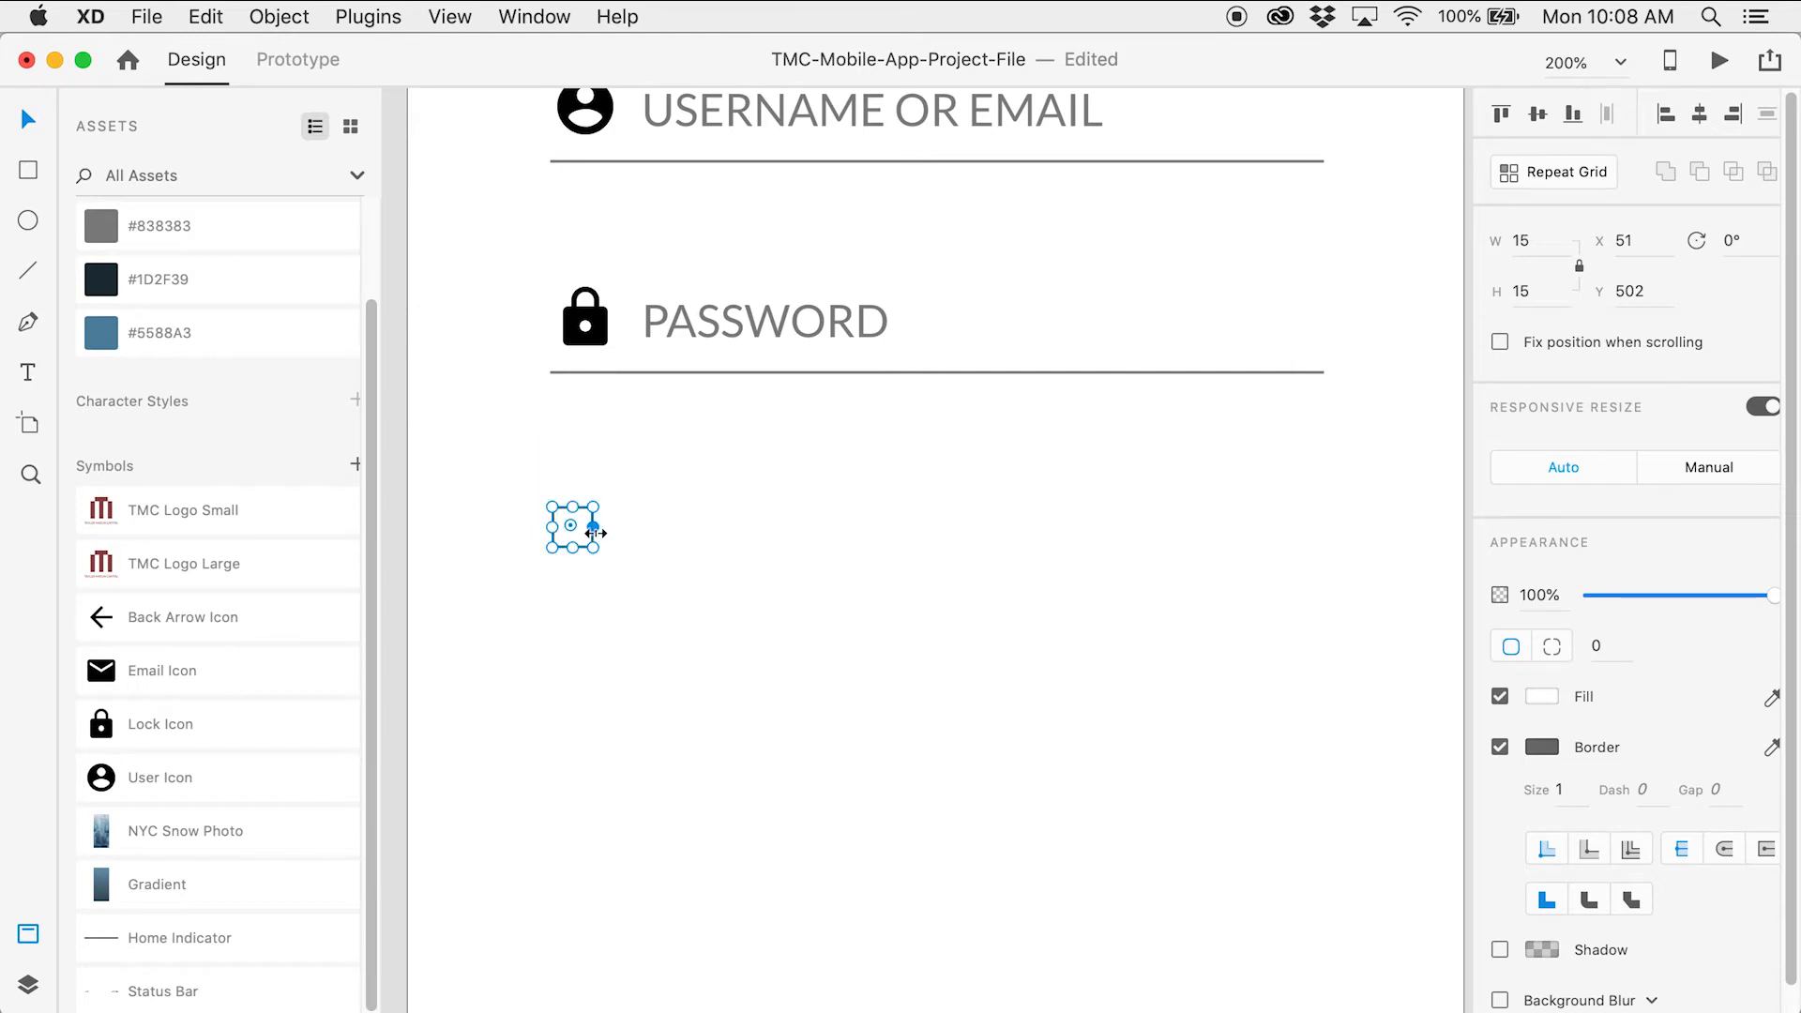
pyautogui.press('alt')
pyautogui.press('Up')
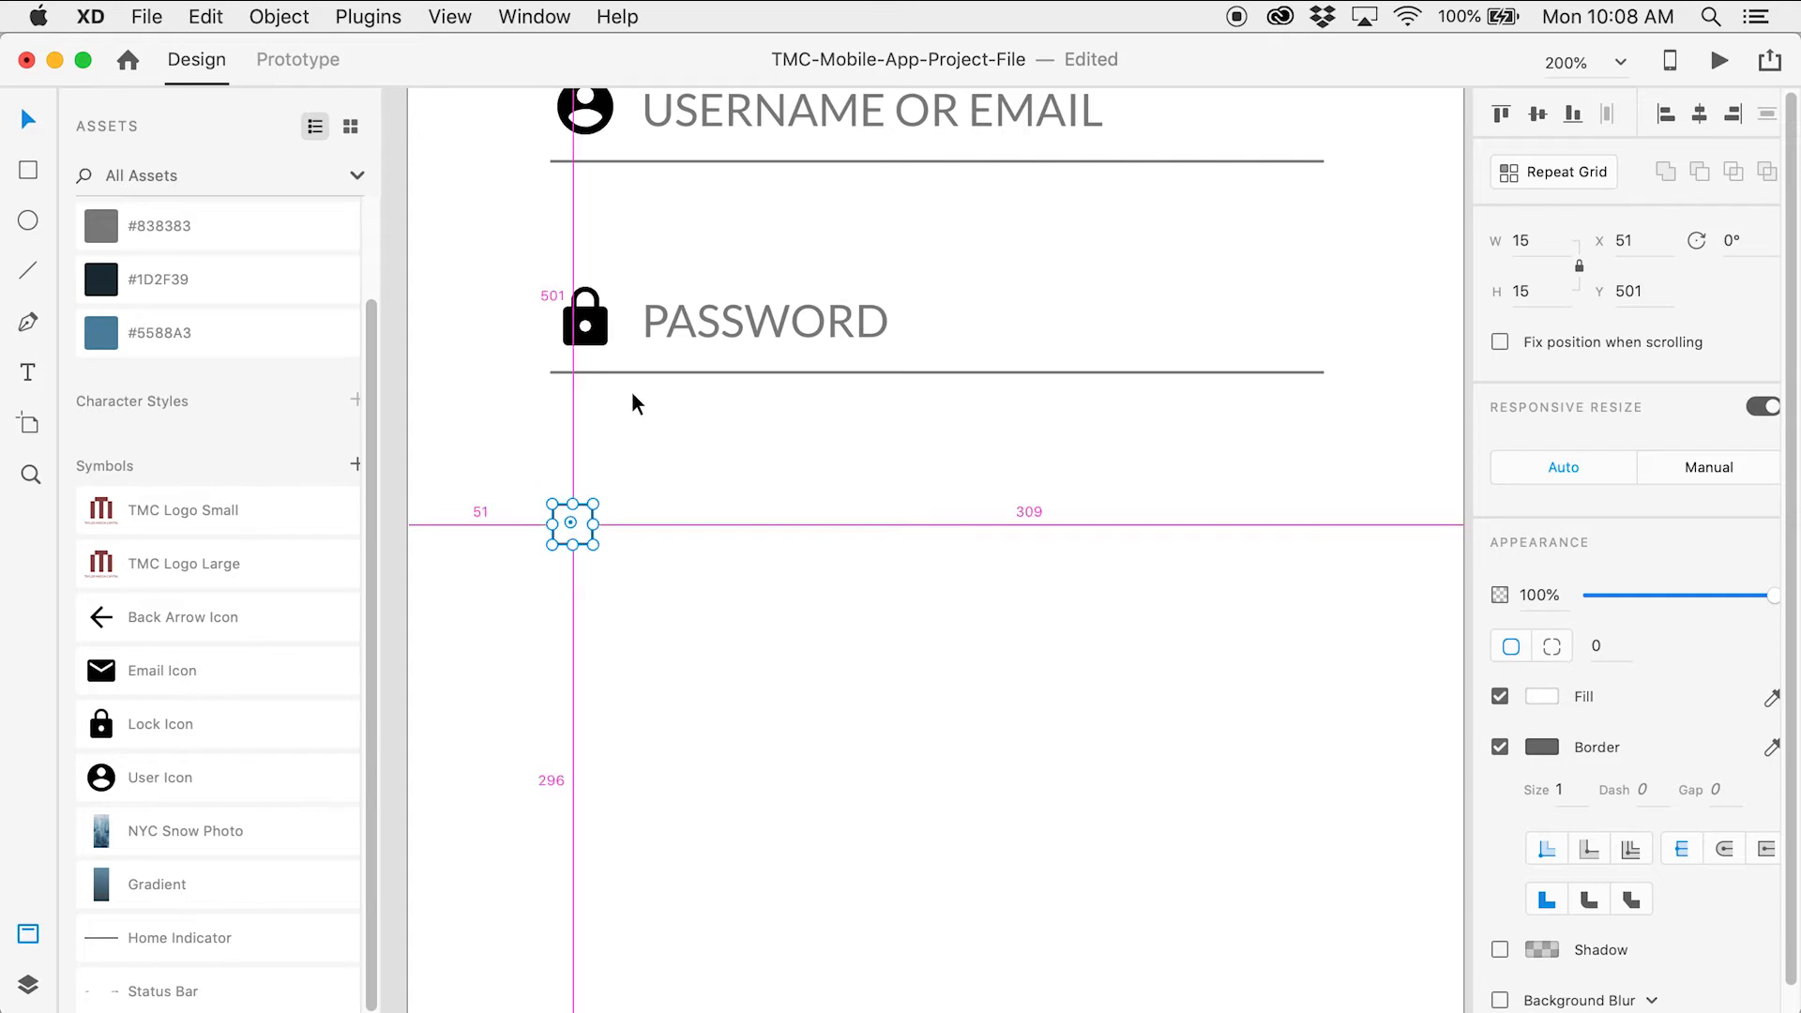
pyautogui.press('alt')
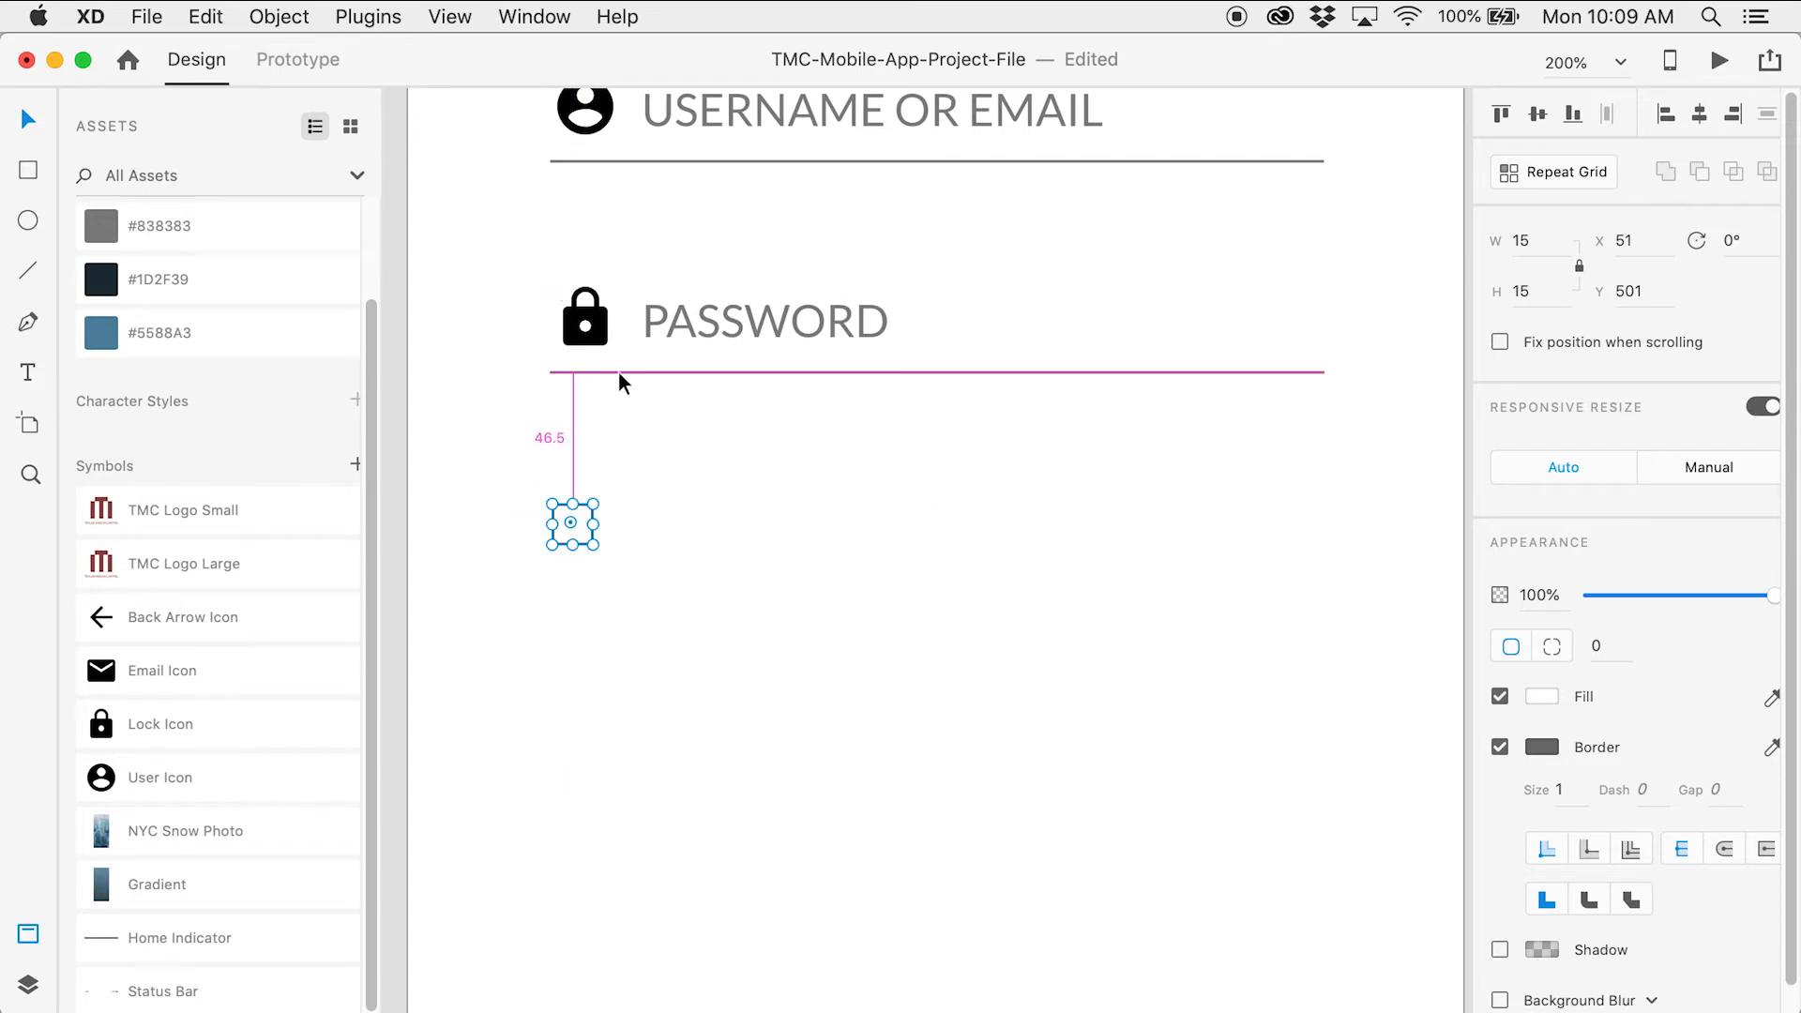
pyautogui.click(713, 492)
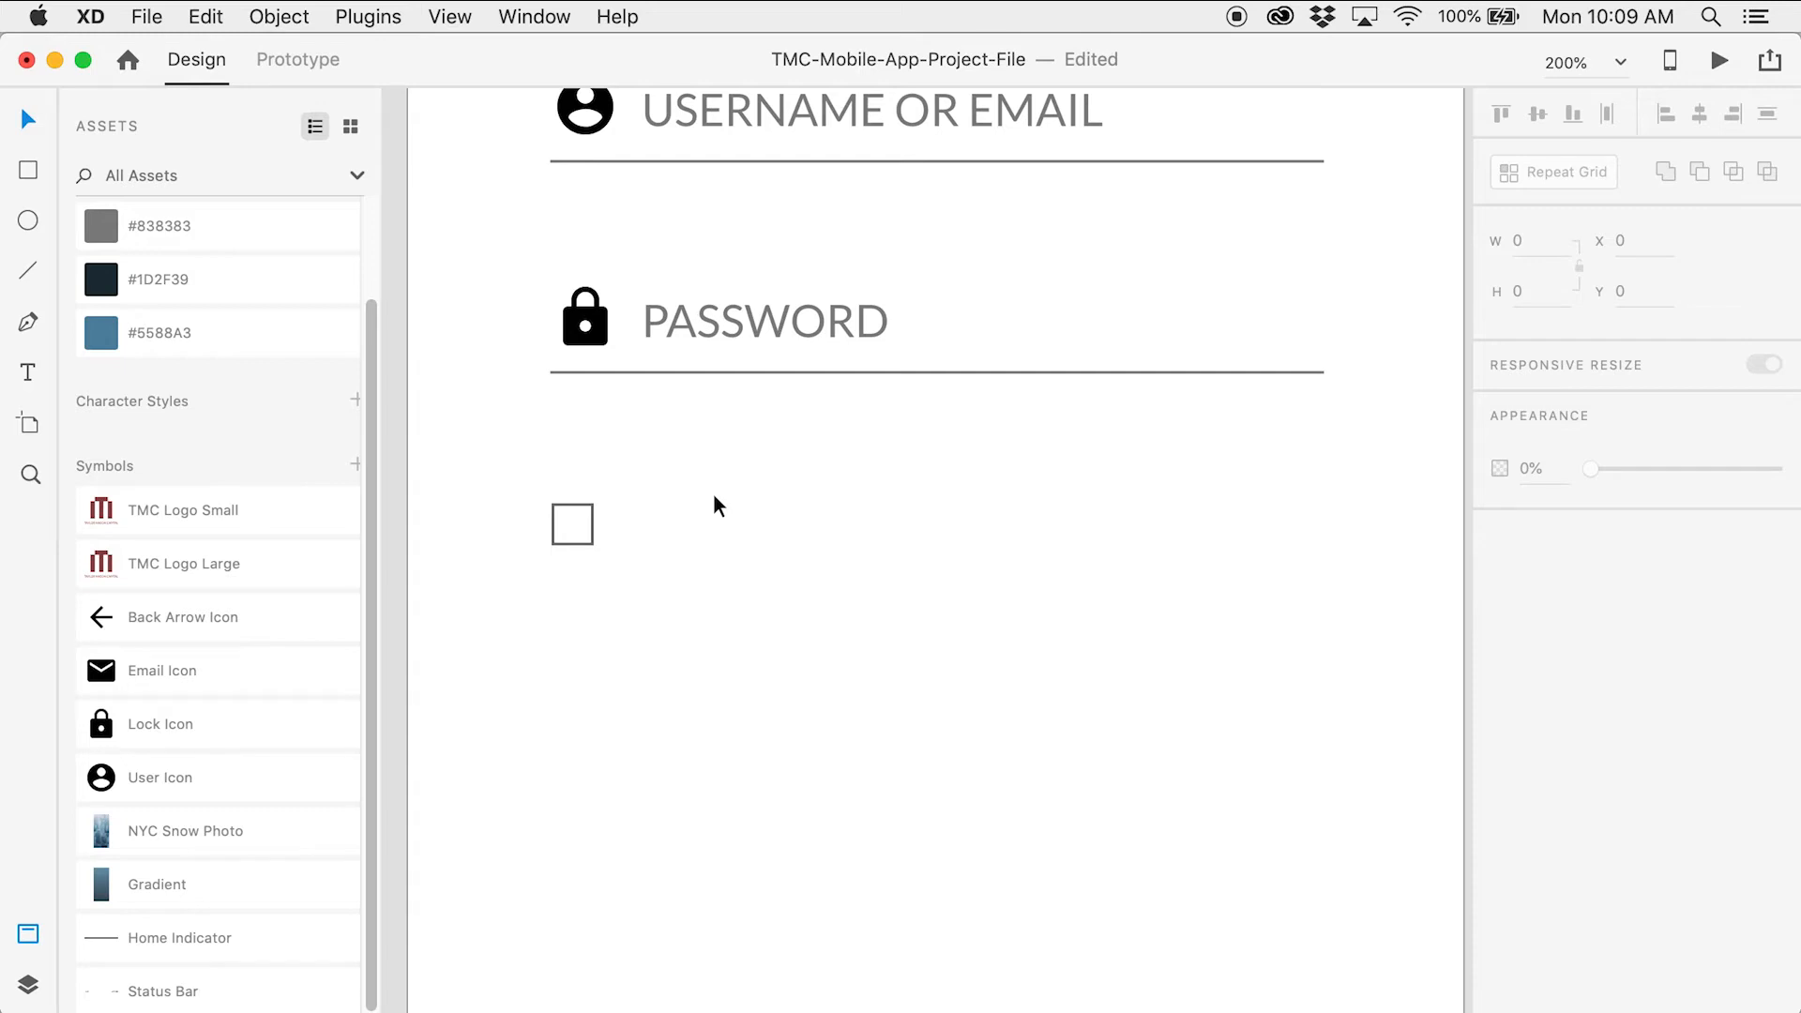
# Add a 'Remember Me' text label at font size 13
pyautogui.click(28, 372)
pyautogui.click(791, 551)
pyautogui.write('Remember Me')
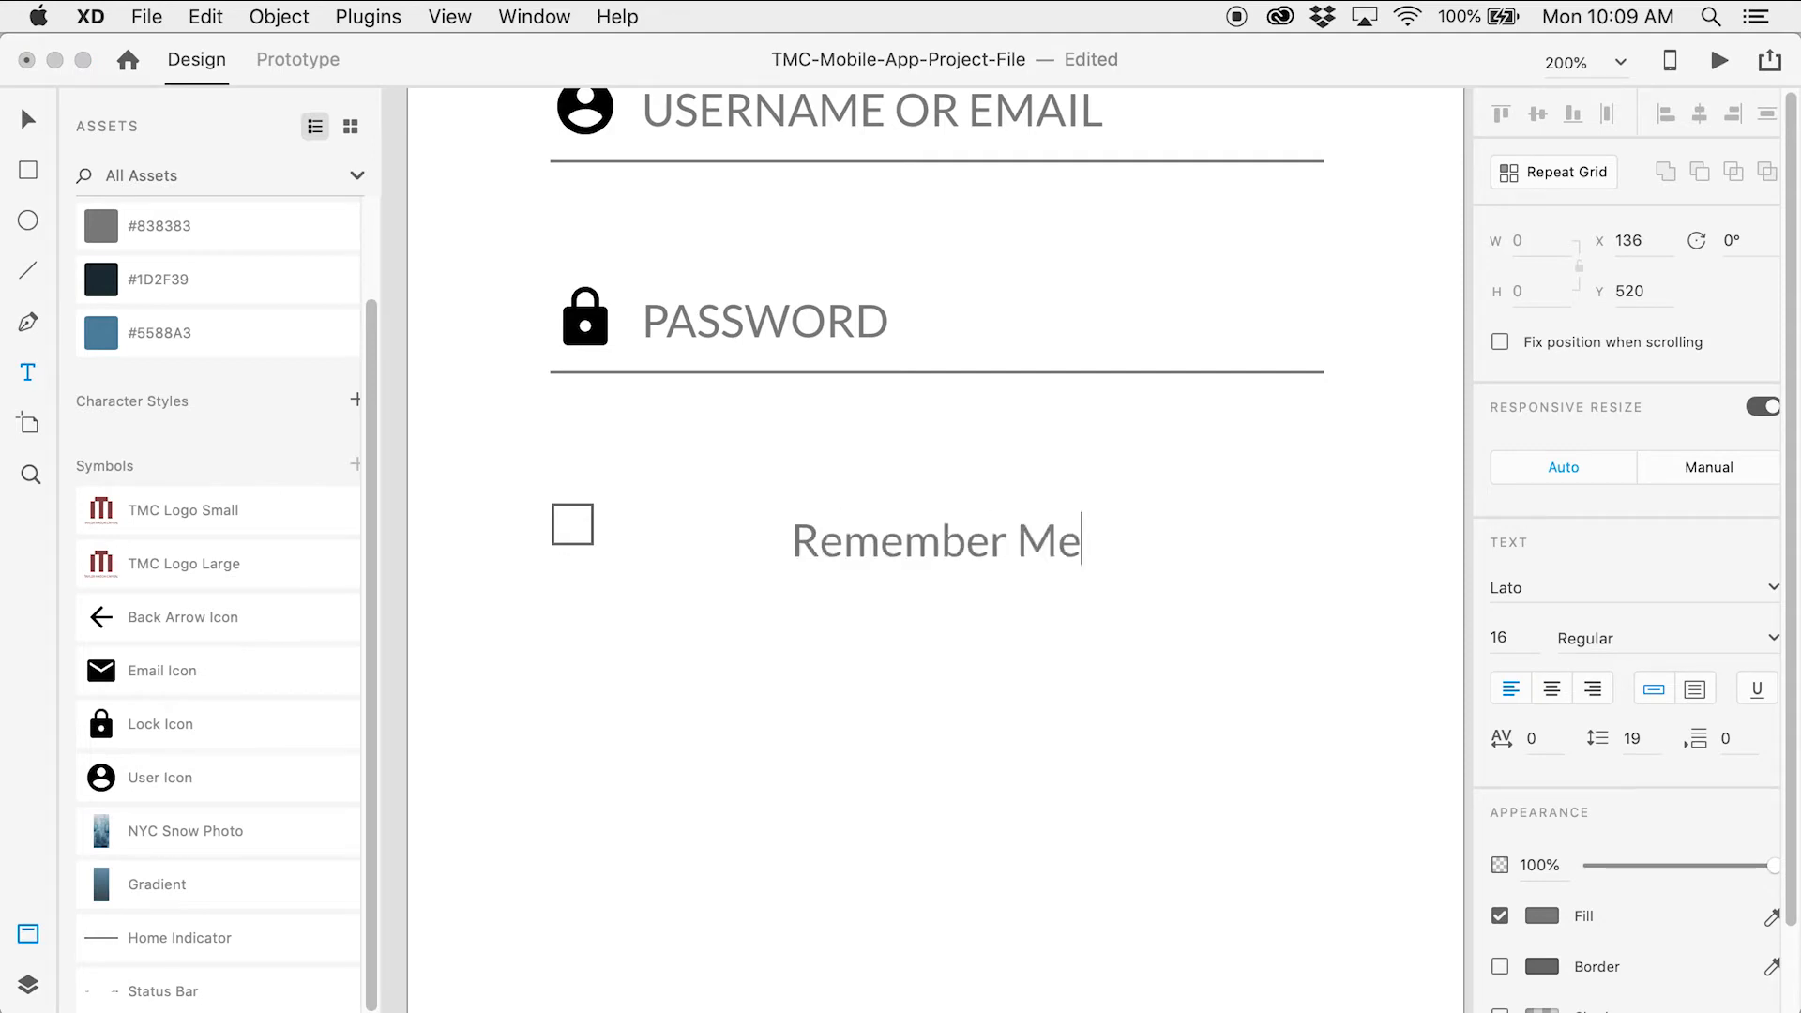
pyautogui.click(19, 119)
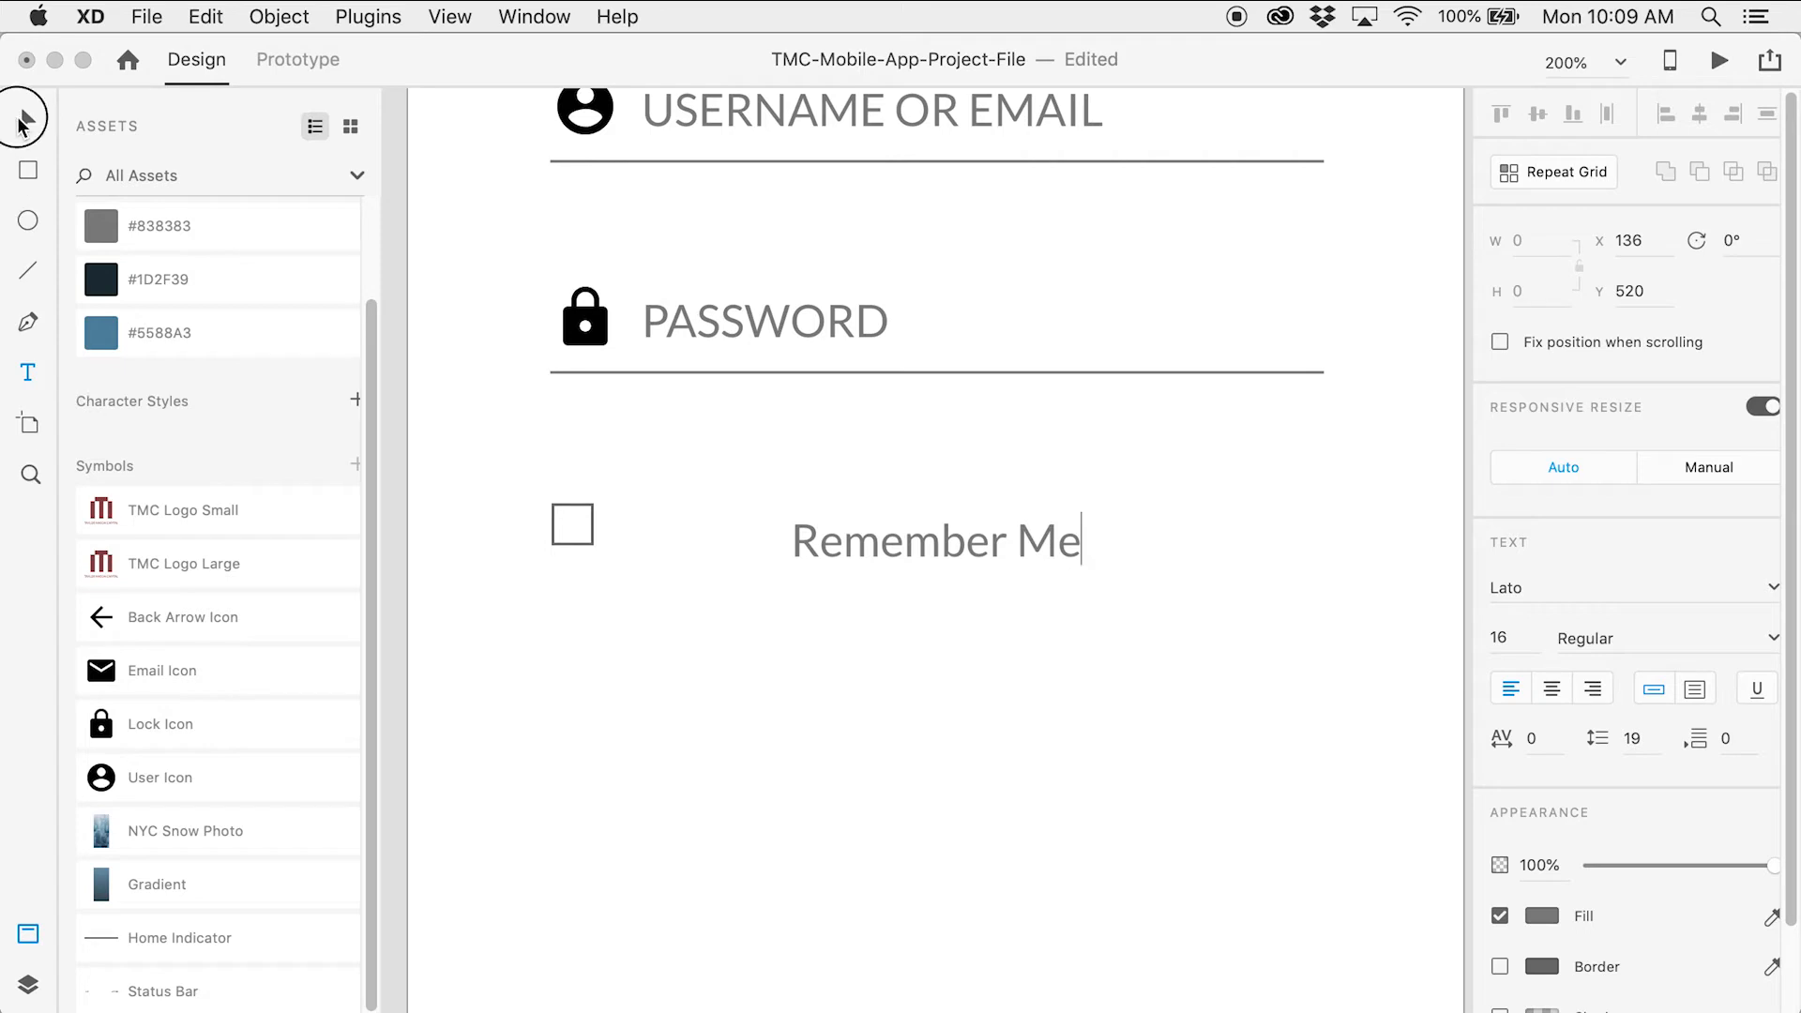
pyautogui.click(1502, 639)
pyautogui.write('13')
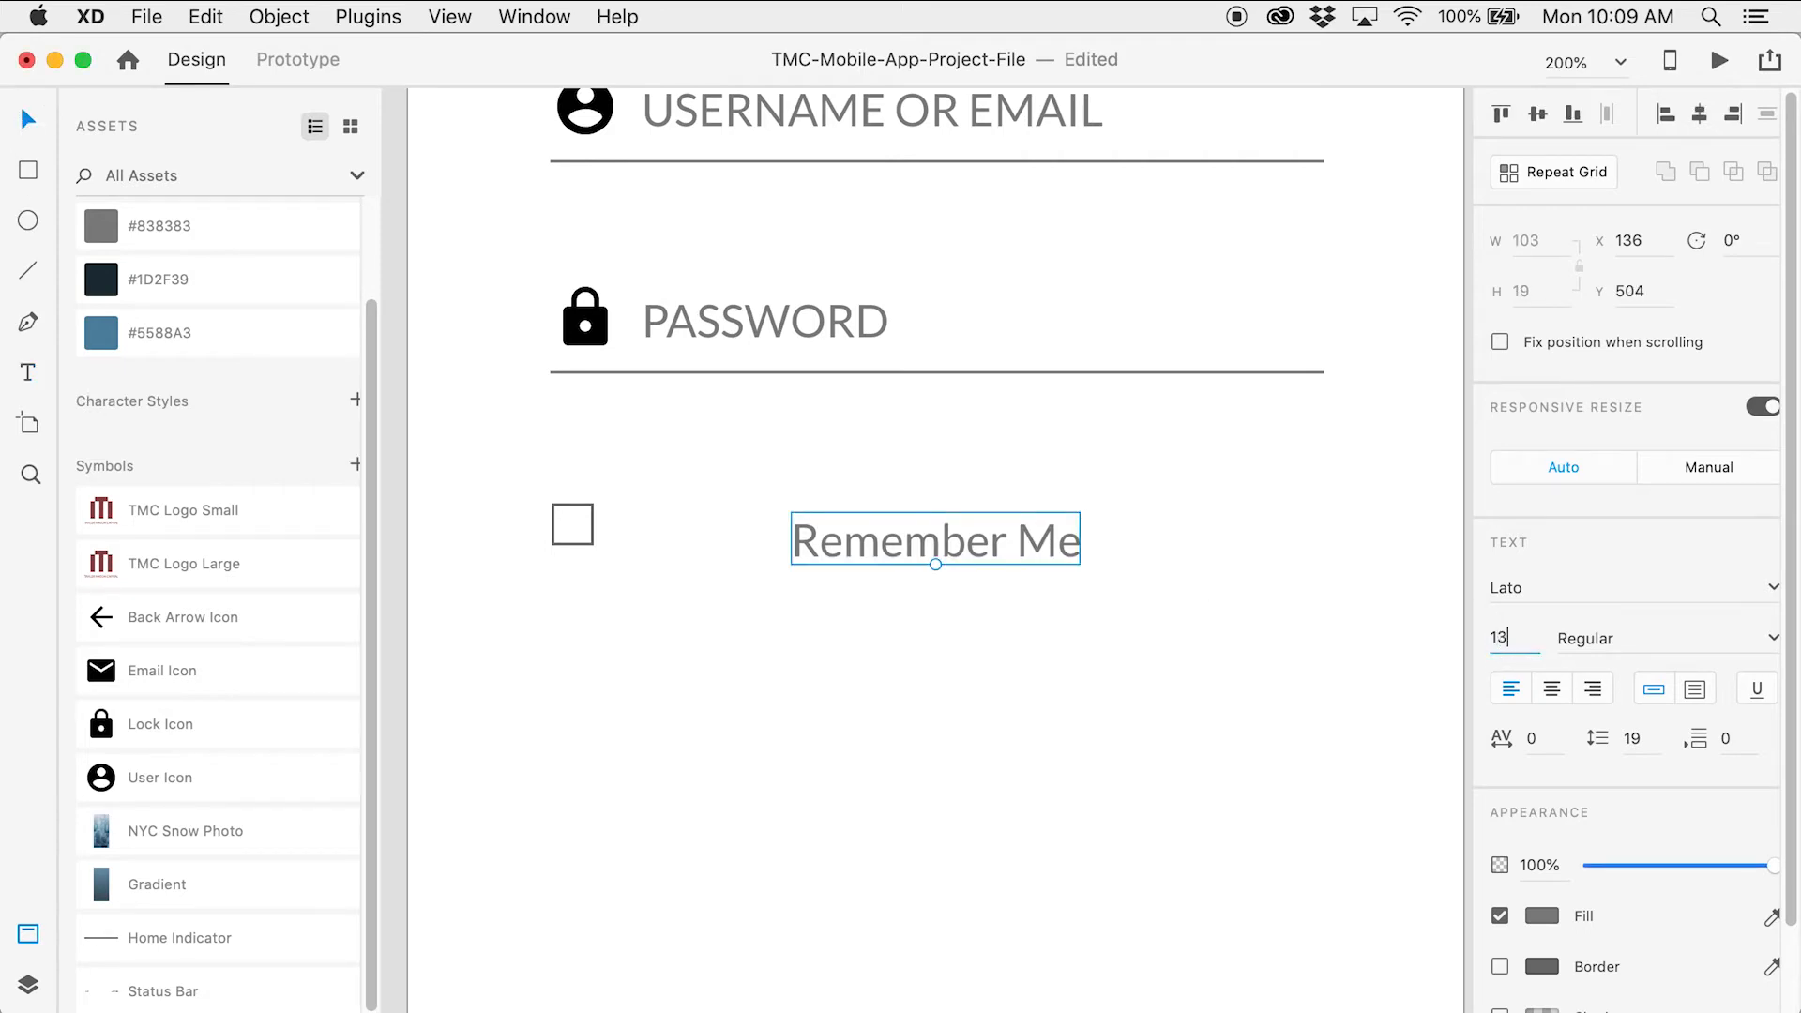
pyautogui.press('Return')
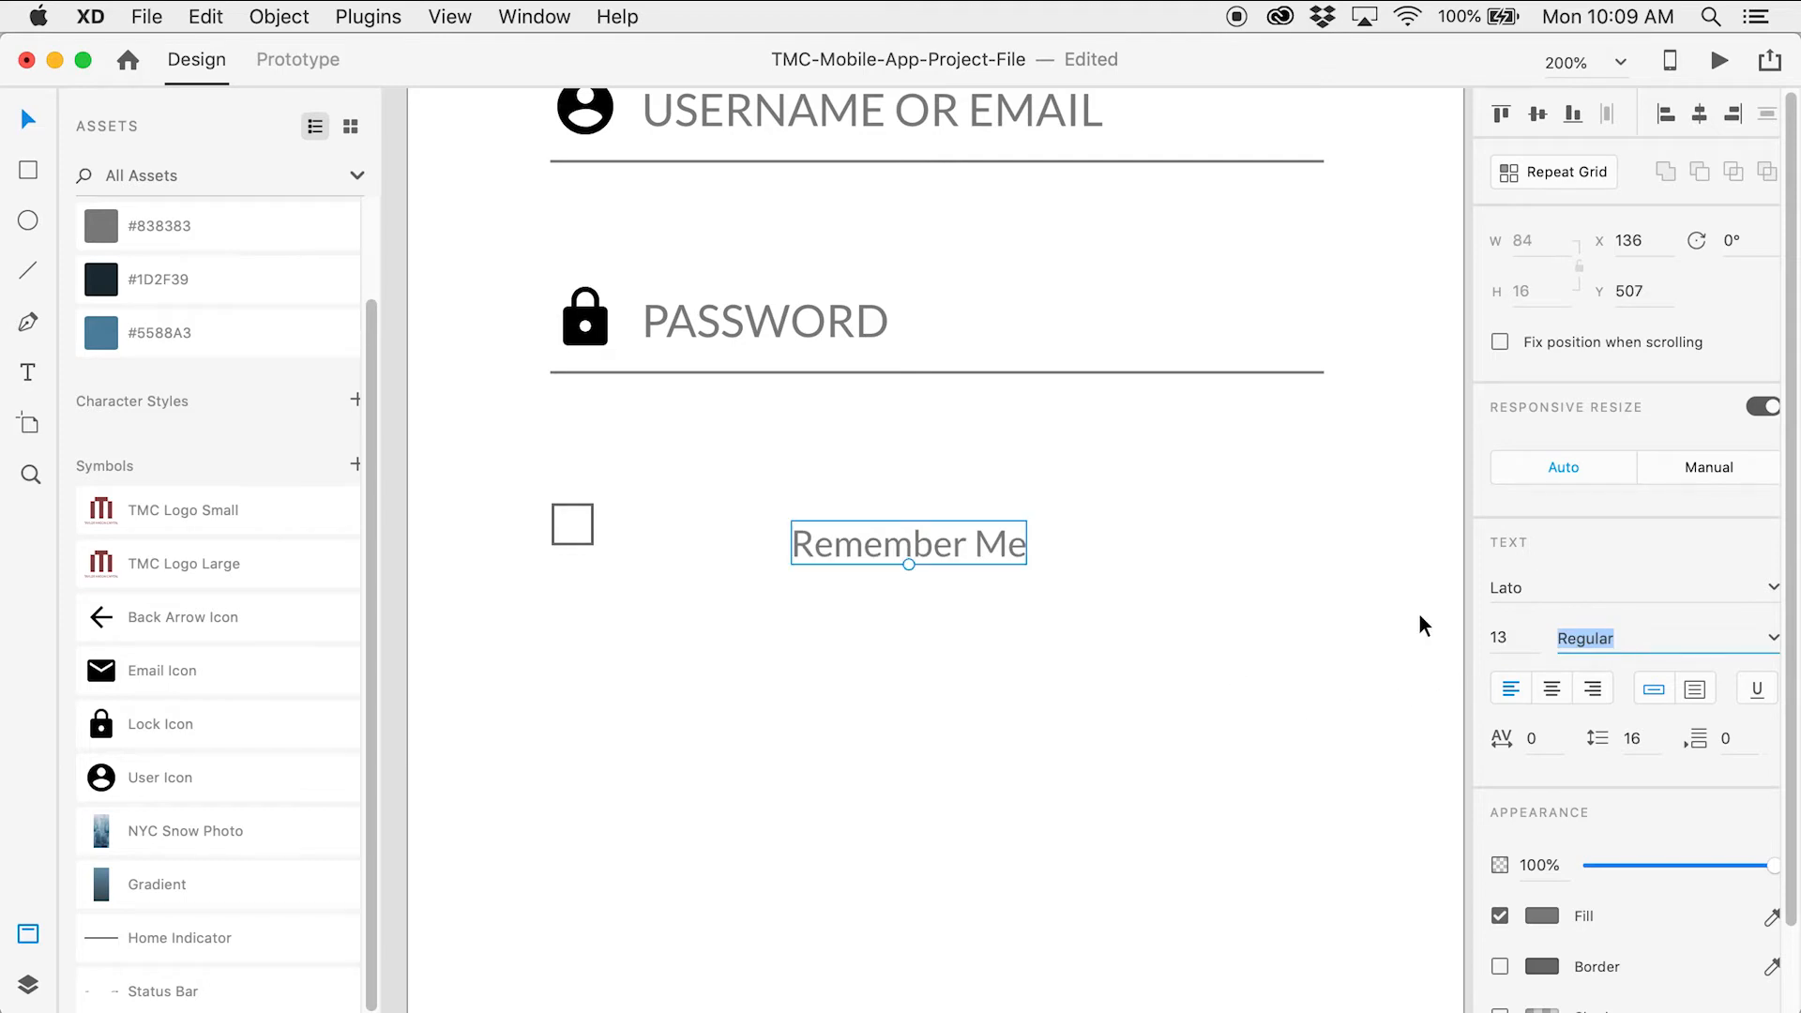
# Move Remember Me beside the checkbox at X 71, Y 501 and zoom in to check alignment
pyautogui.click(1148, 610)
pyautogui.moveTo(955, 553); pyautogui.dragTo(764, 531)
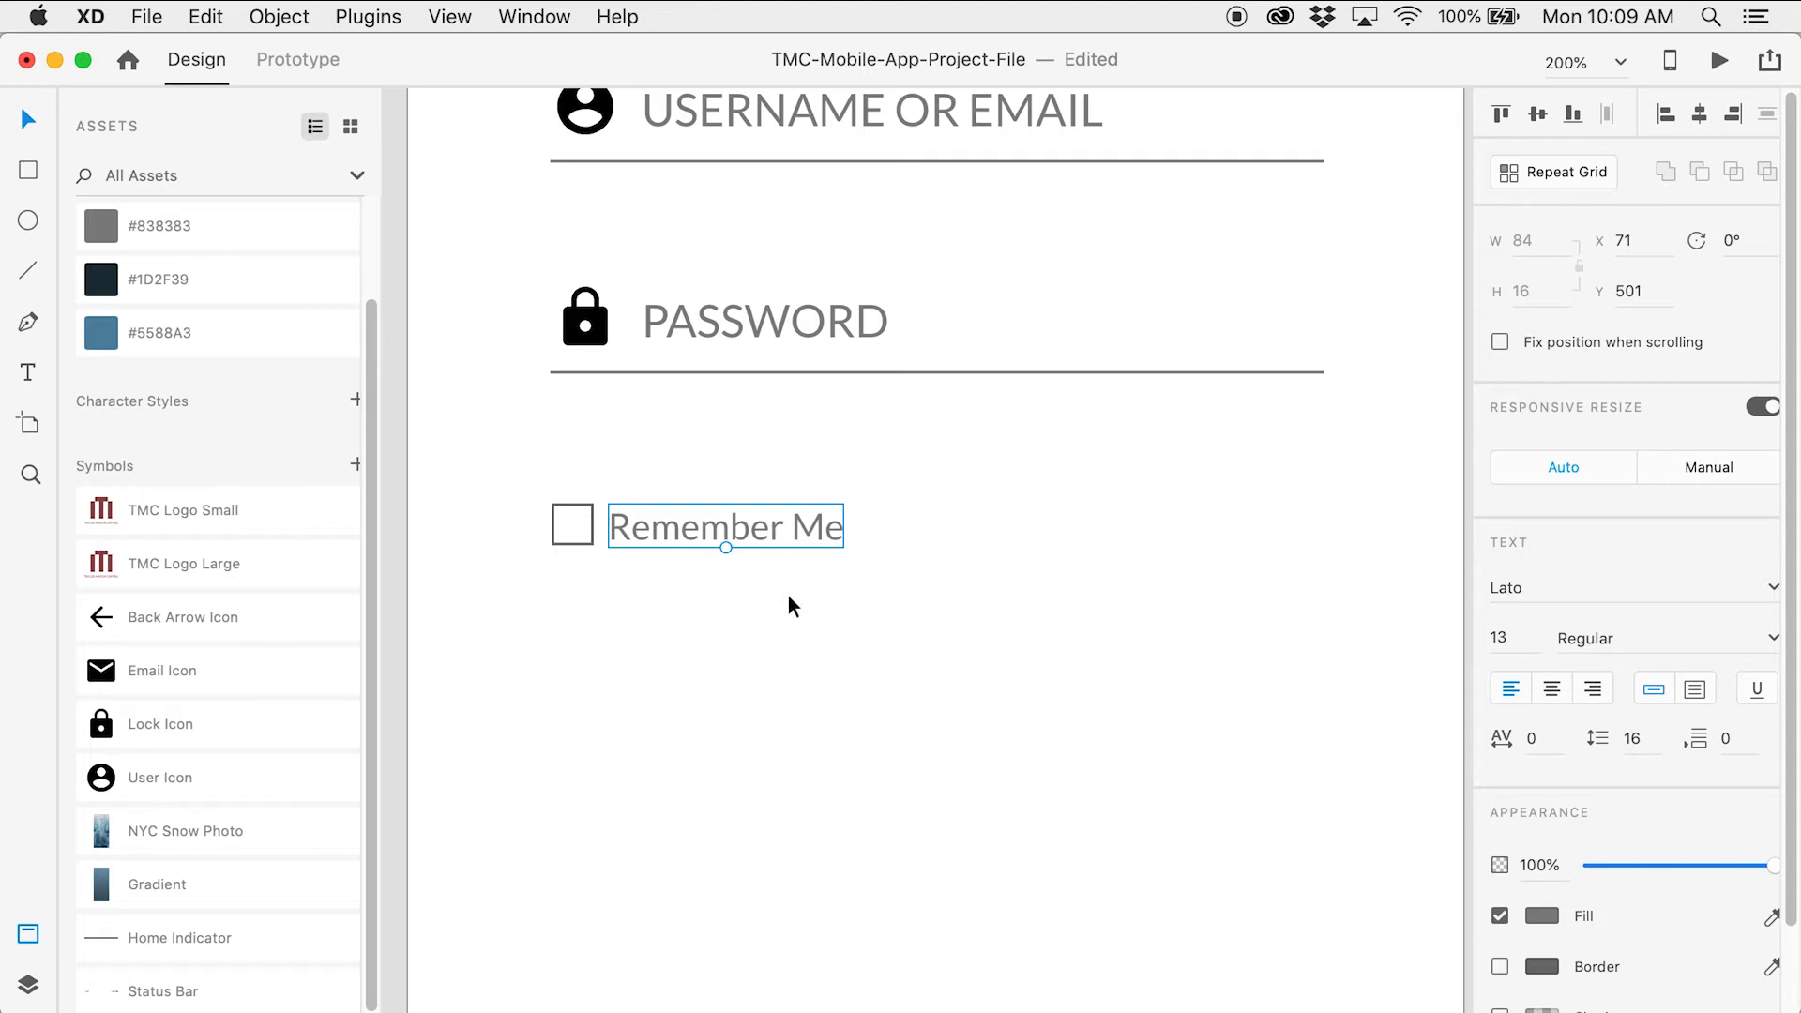
pyautogui.press('alt')
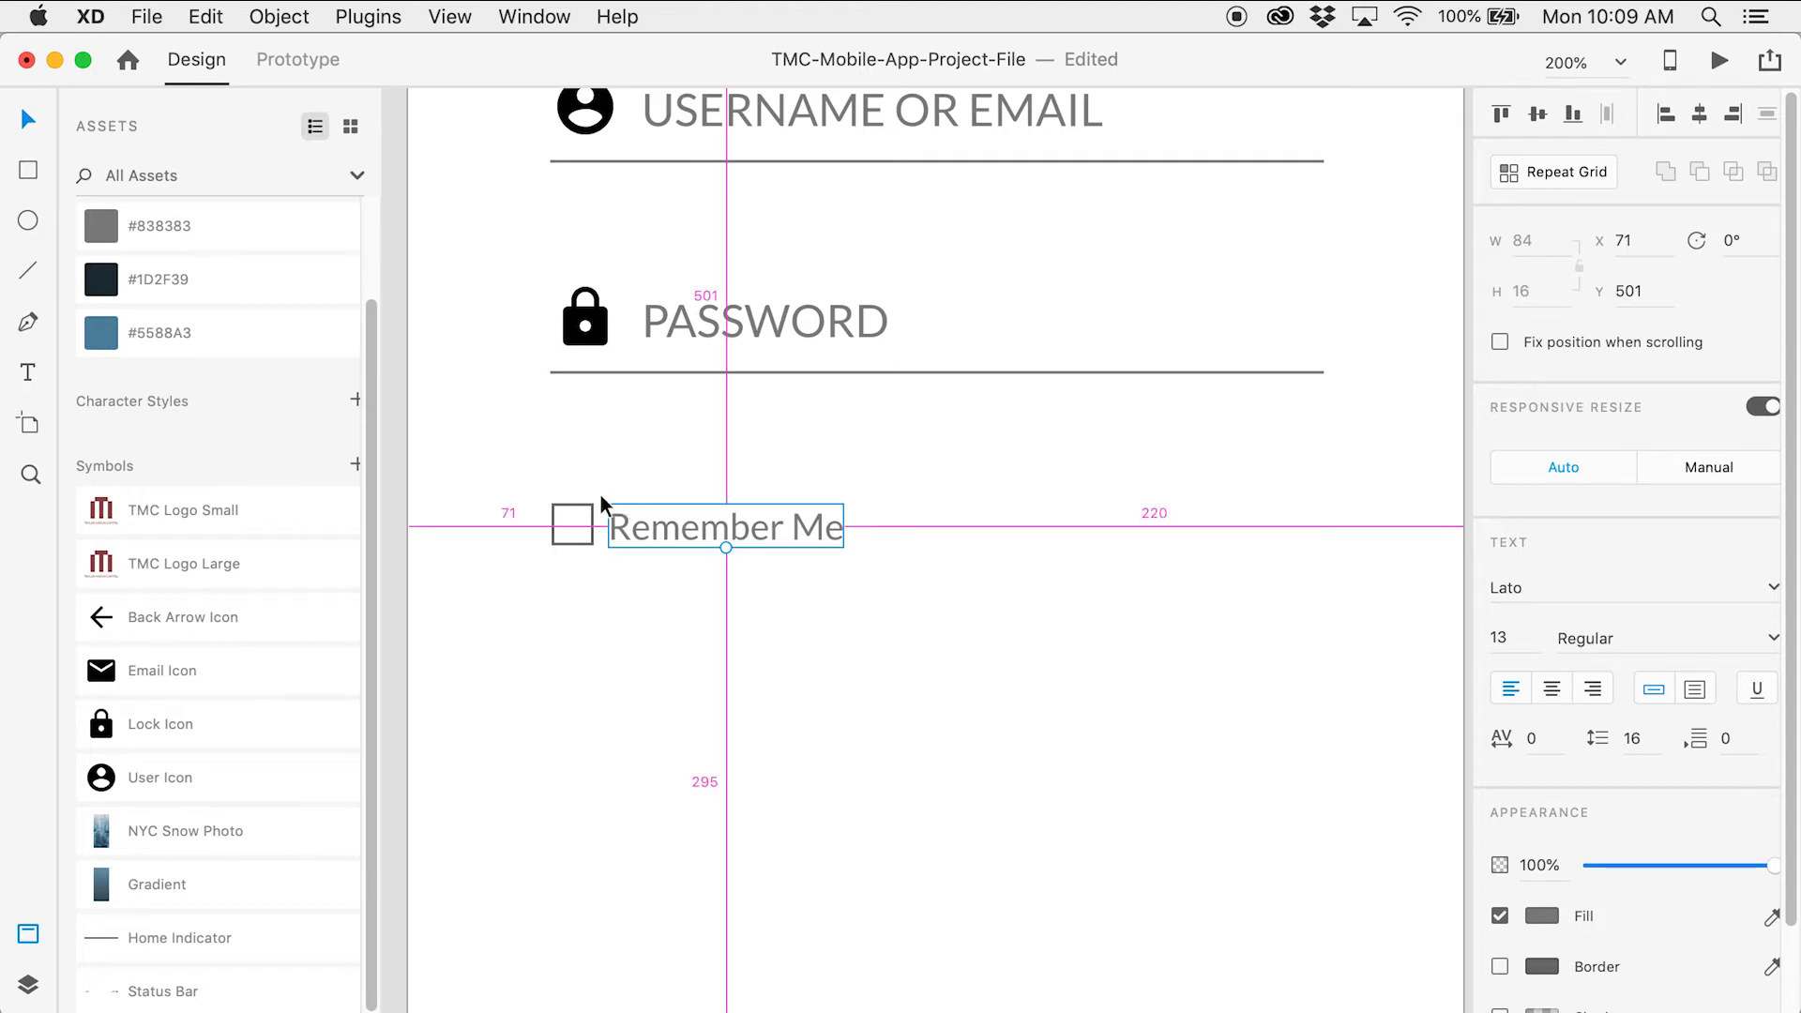
pyautogui.click(664, 604)
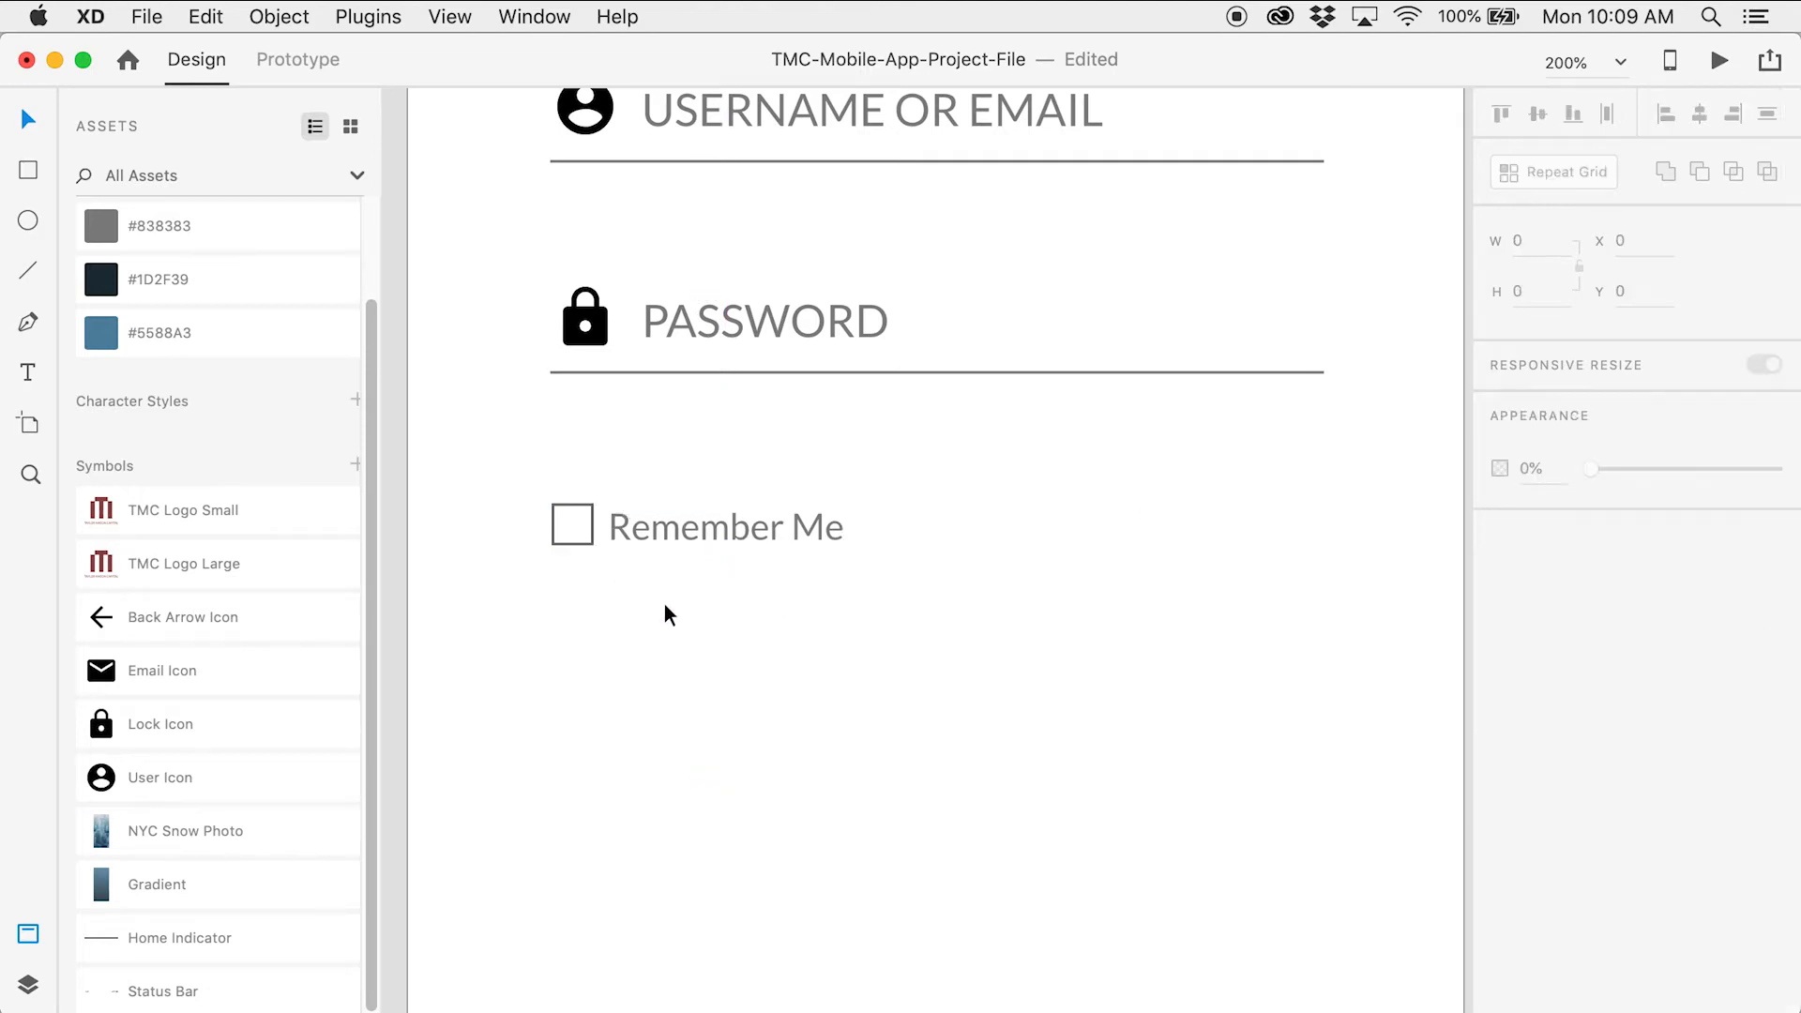
pyautogui.press('z')
pyautogui.click(653, 552)
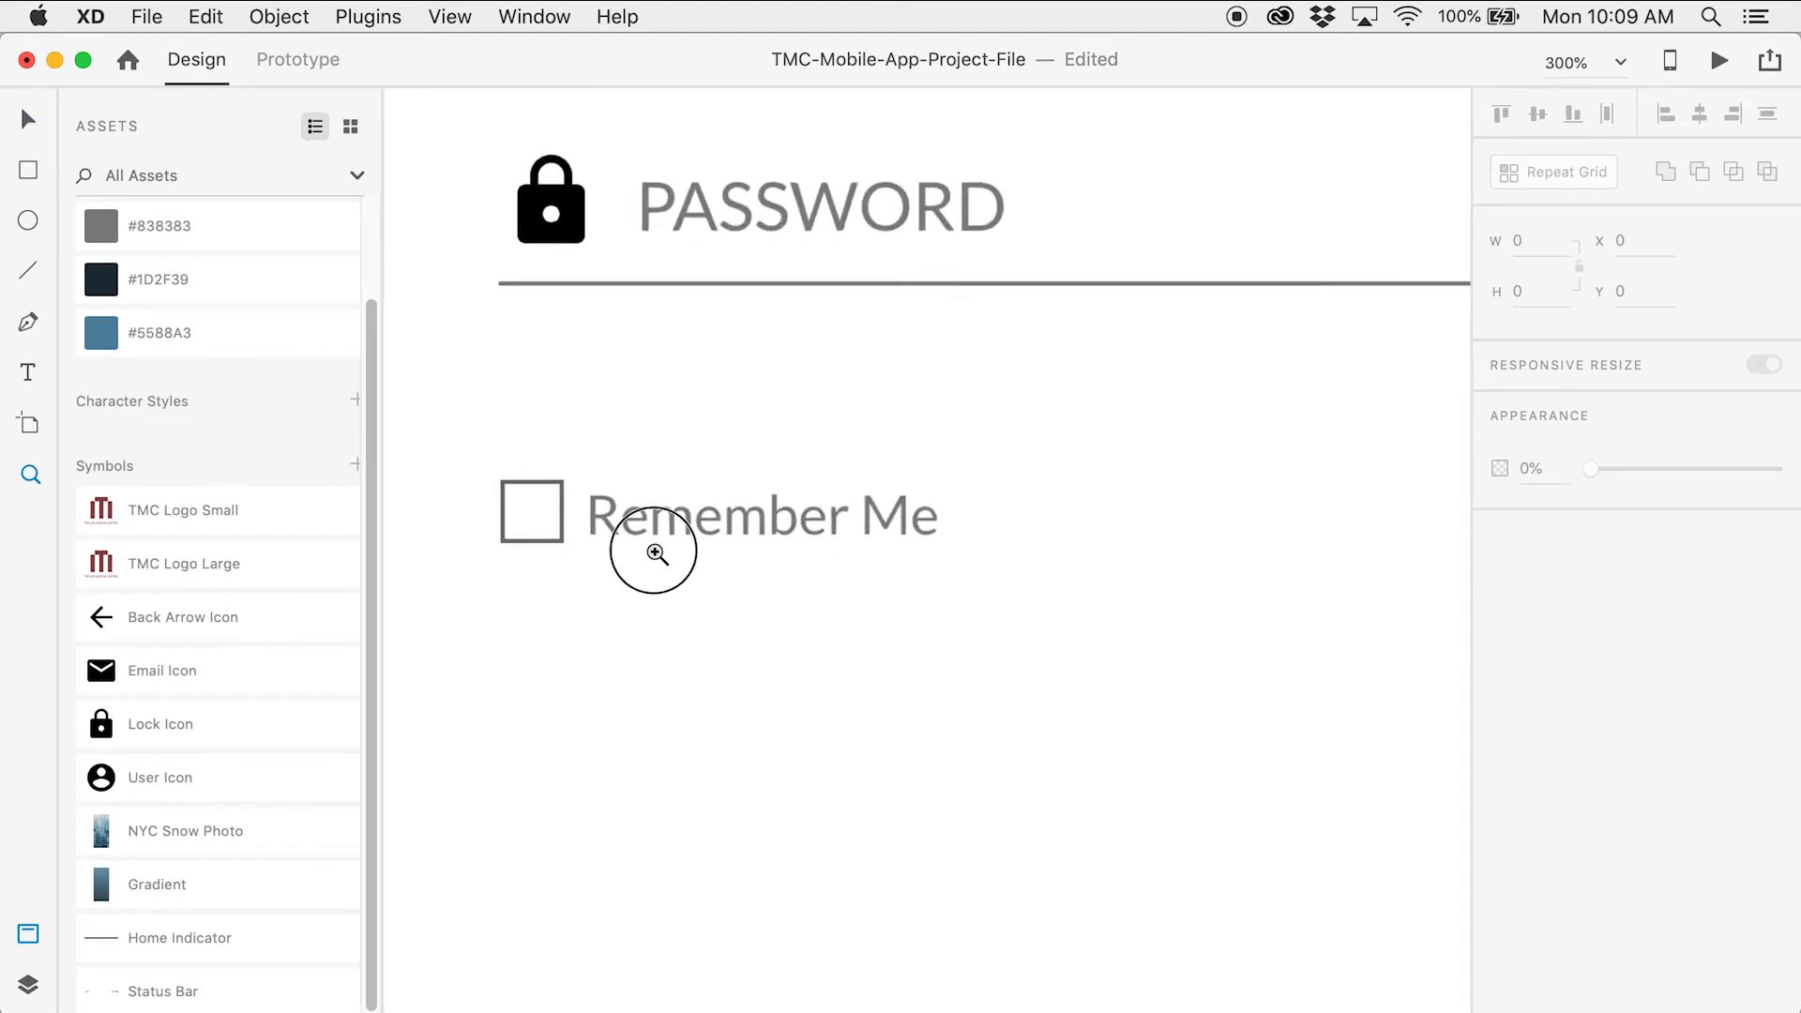
pyautogui.click(656, 554)
pyautogui.press('v')
pyautogui.click(825, 524)
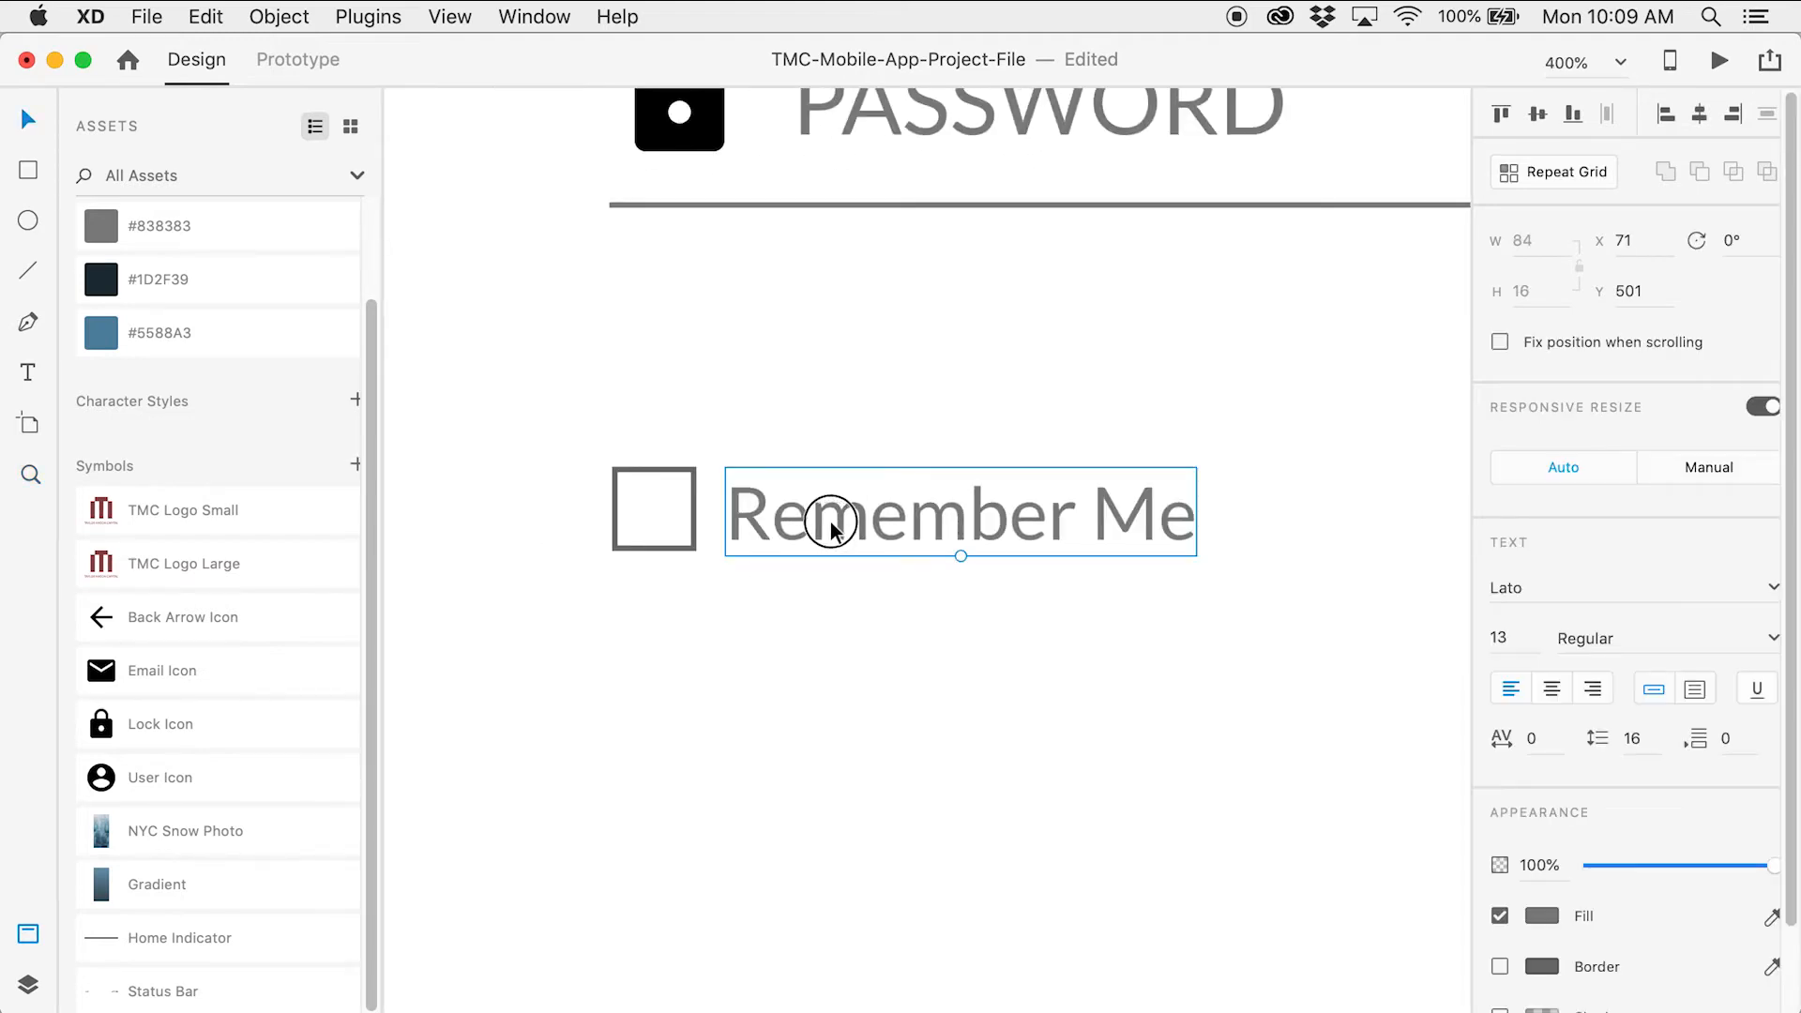
pyautogui.click(855, 609)
# Zoom back out and pan to show the whole Login Screen artboard
pyautogui.press('z')
pyautogui.keyDown('alt'); pyautogui.click(1085, 581); pyautogui.keyUp('alt')
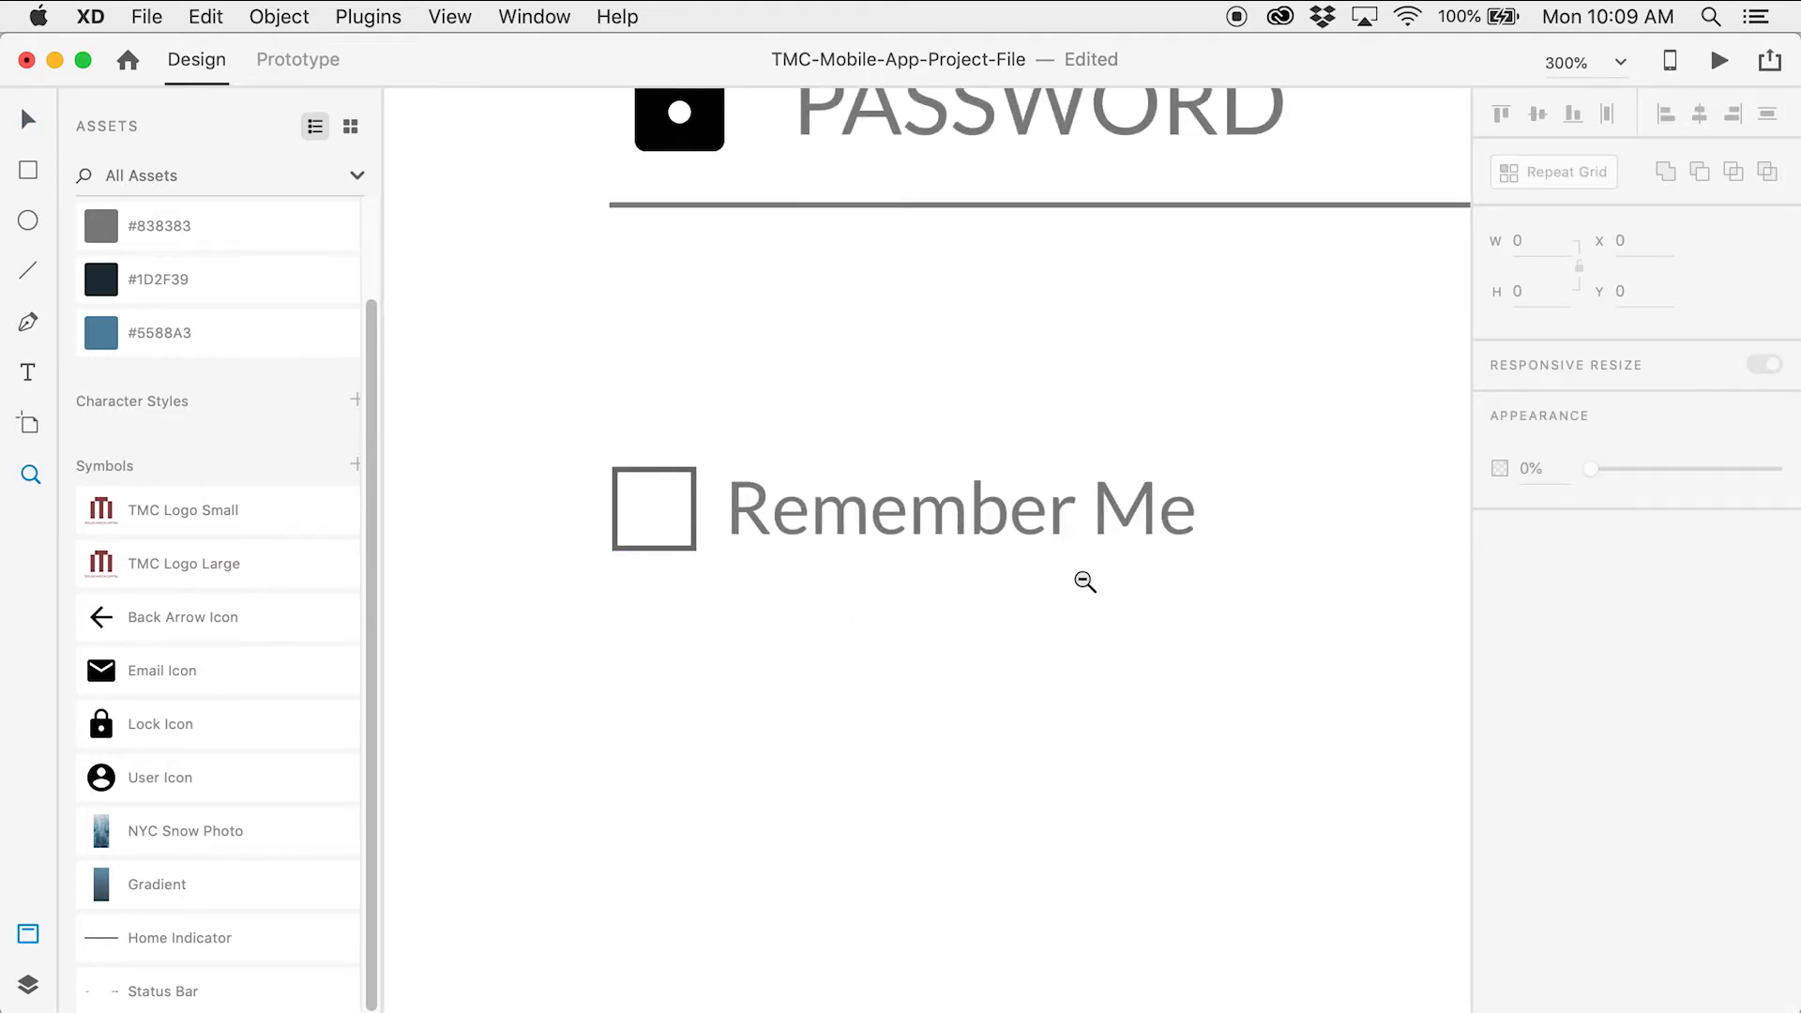
pyautogui.keyDown('alt'); pyautogui.click(1080, 578); pyautogui.keyUp('alt')
pyautogui.keyDown('alt'); pyautogui.click(1085, 579); pyautogui.keyUp('alt')
pyautogui.press('v')
pyautogui.moveTo(1162, 583); pyautogui.dragTo(916, 554)
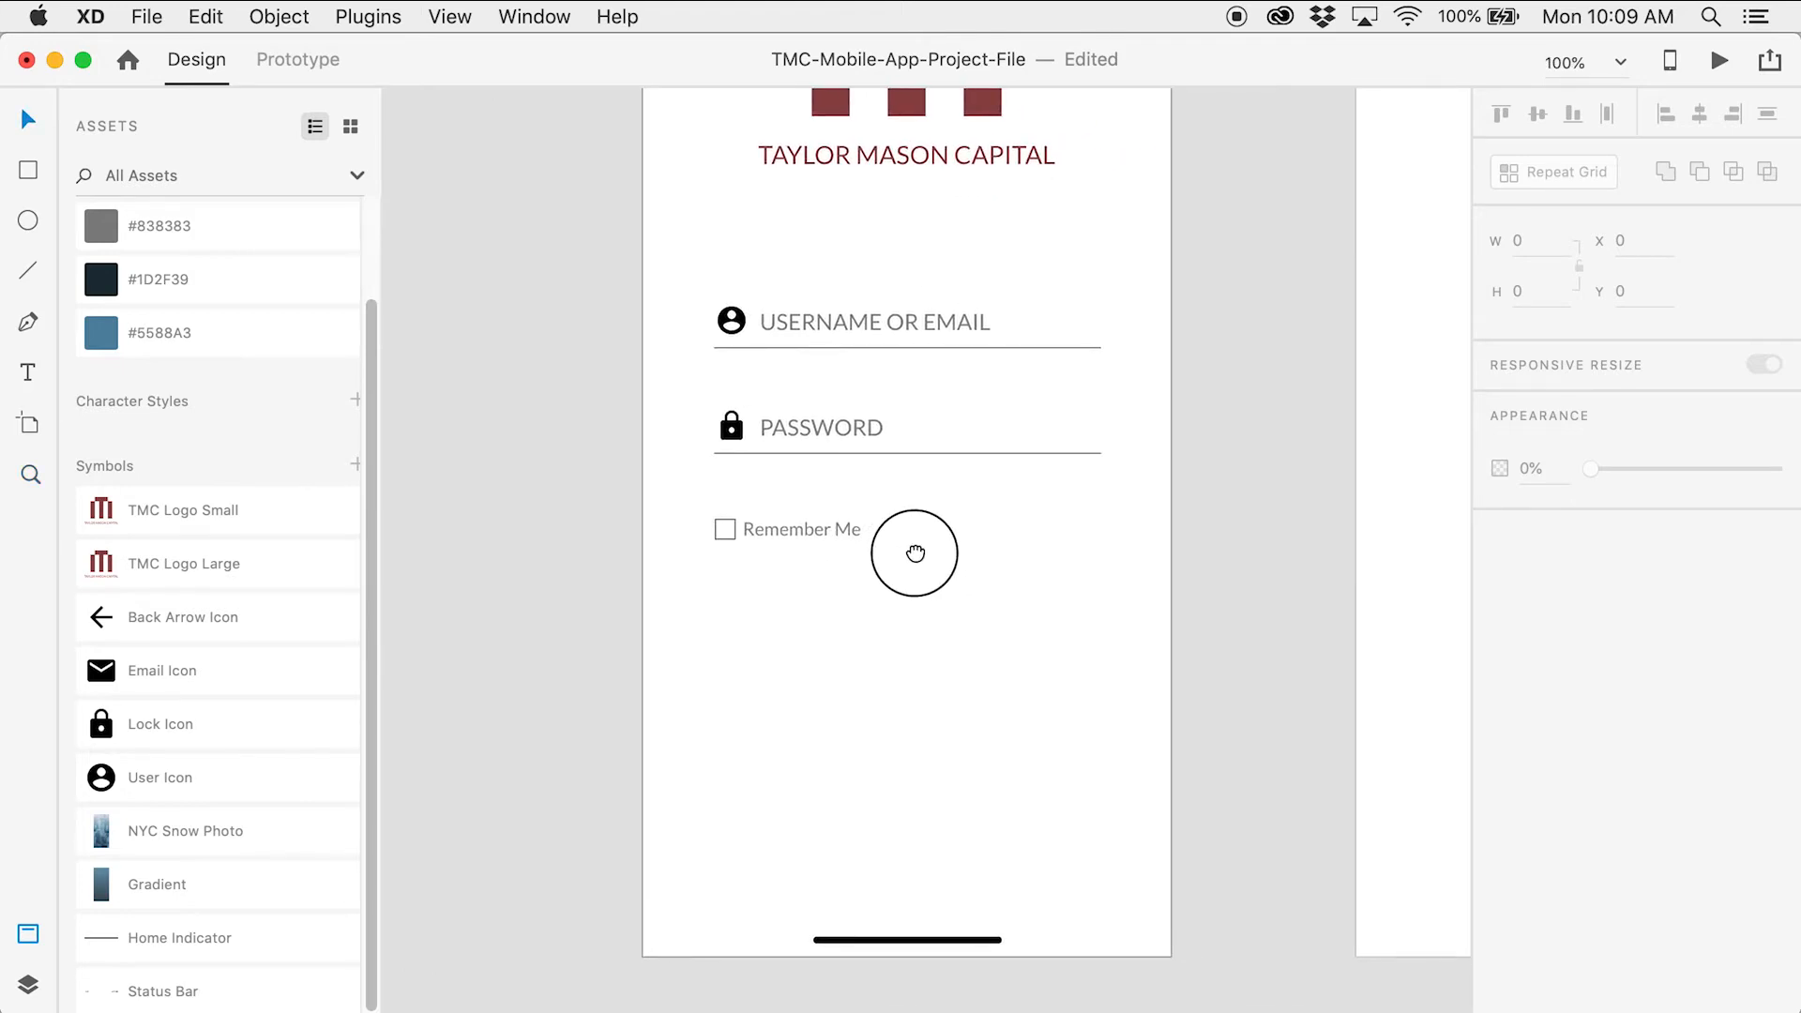
# Duplicate the Remember Me label and move the copy to the right end of the row
pyautogui.click(917, 554)
pyautogui.click(910, 536)
pyautogui.press('v')
pyautogui.click(756, 490)
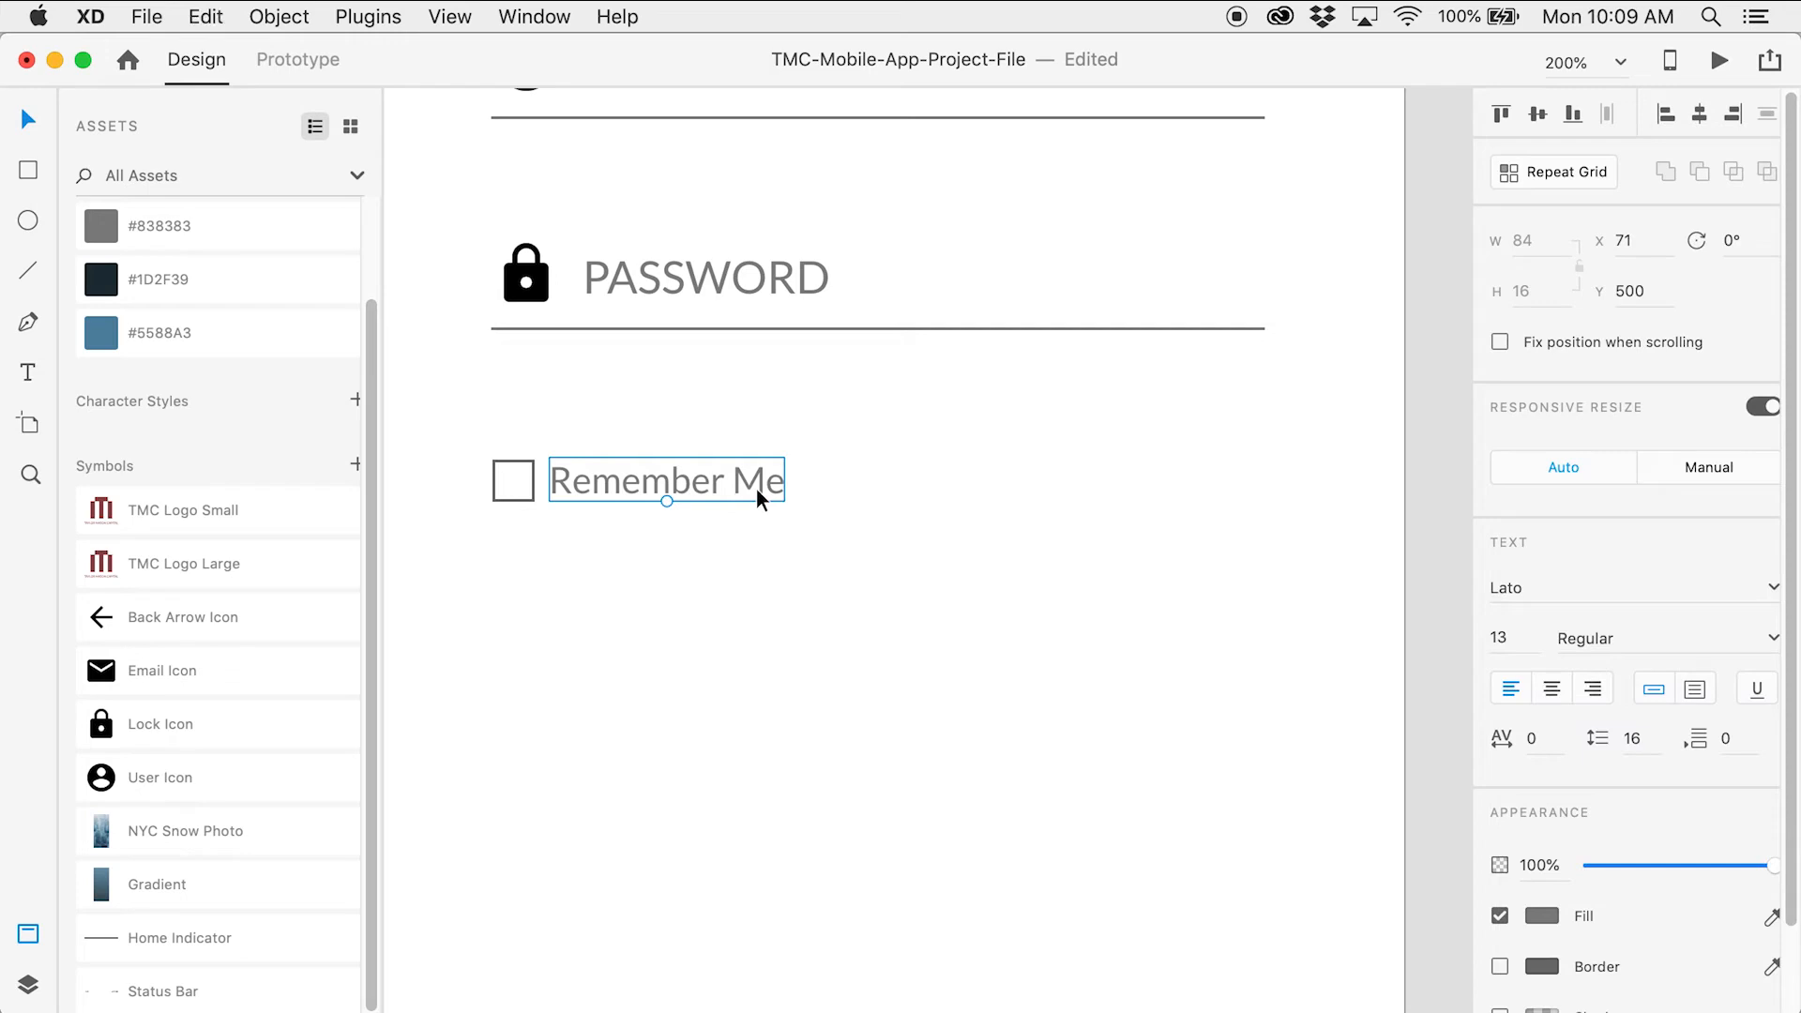
pyautogui.moveTo(753, 489); pyautogui.dragTo(1054, 510)
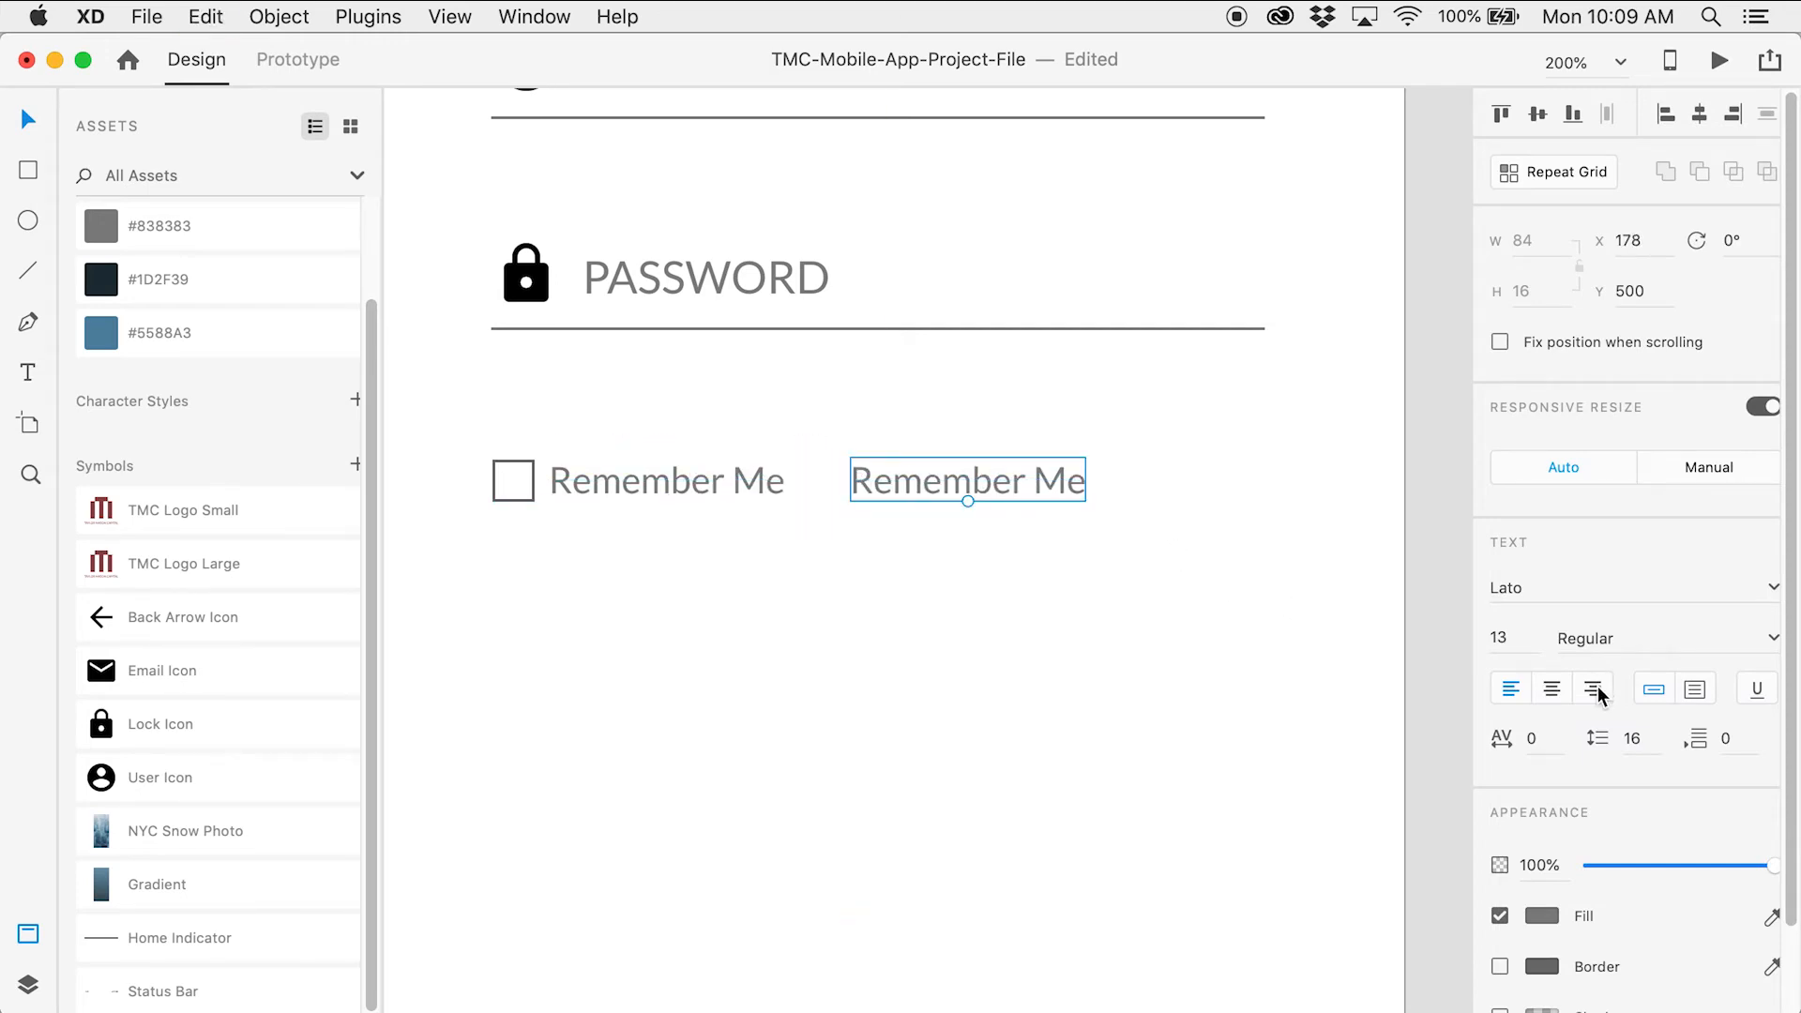
pyautogui.moveTo(1053, 482); pyautogui.dragTo(1224, 494)
# Retype the copy as a right-aligned 'Forgot Password?' label at X 242, Y 500
pyautogui.doubleClick(1201, 487)
pyautogui.write('Forgot A')
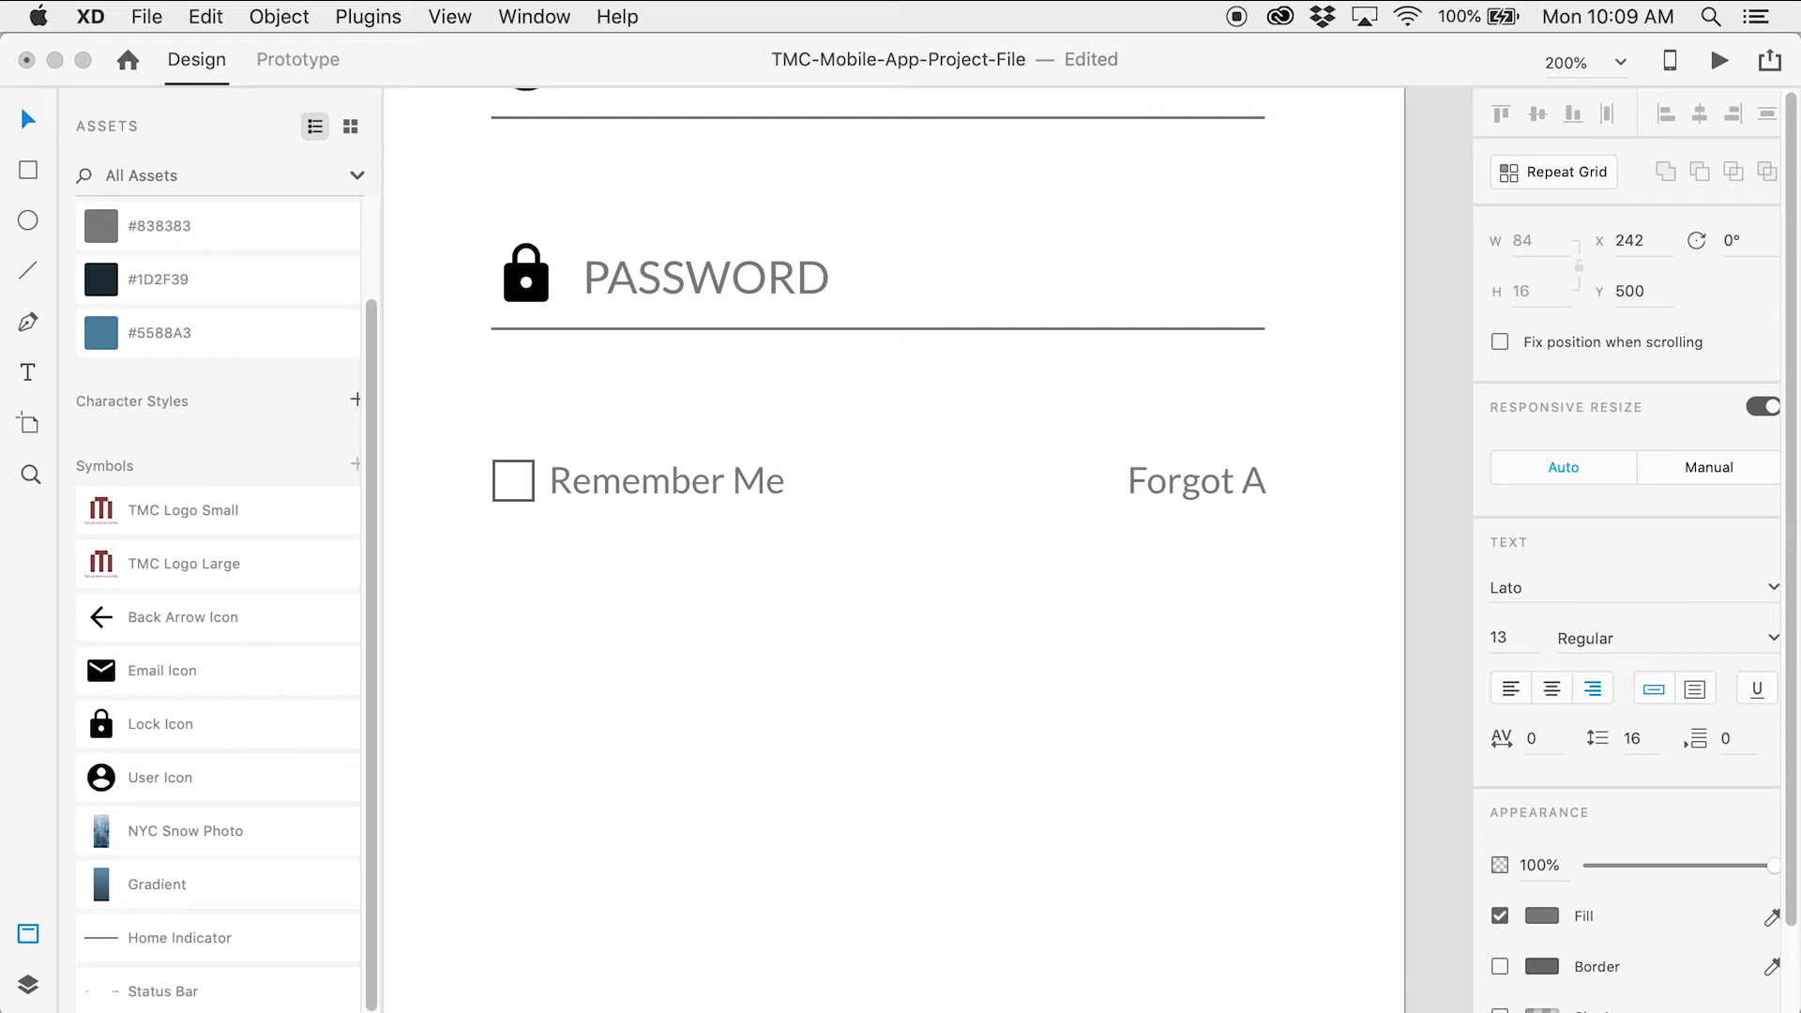
pyautogui.press('BackSpace')
pyautogui.write('Pass')
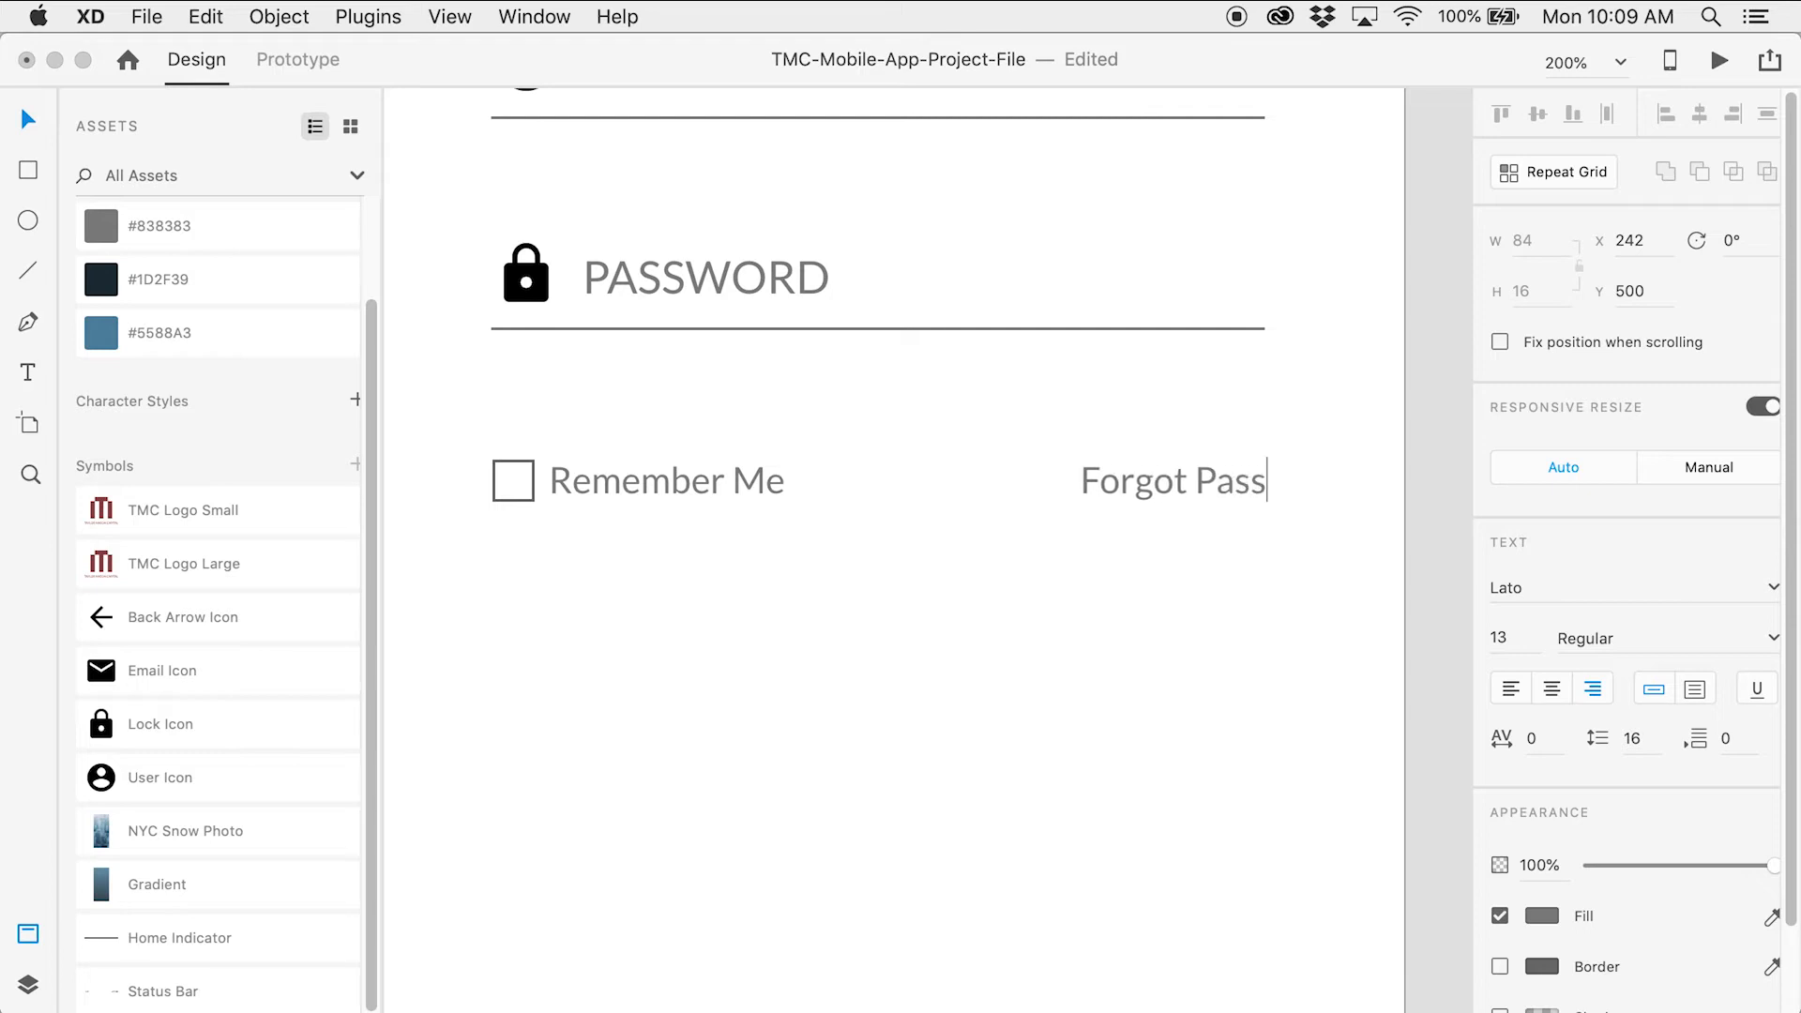
pyautogui.write('word?')
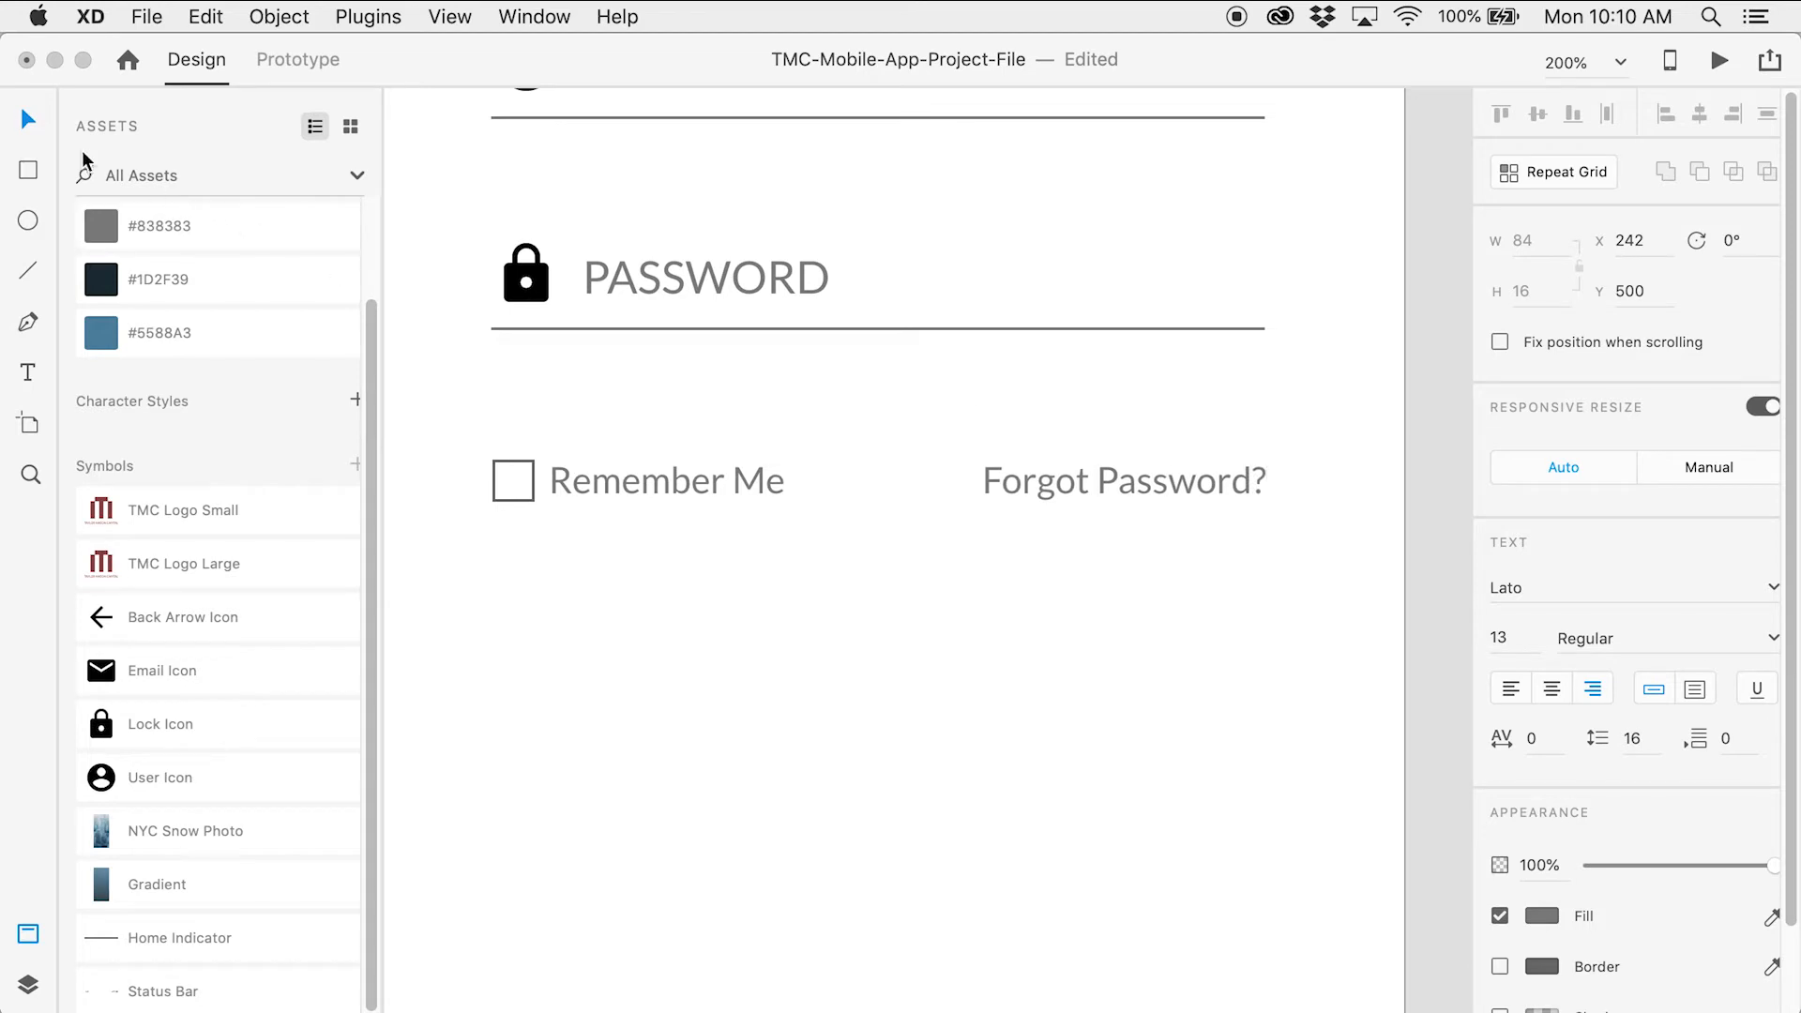
pyautogui.click(26, 119)
pyautogui.click(714, 657)
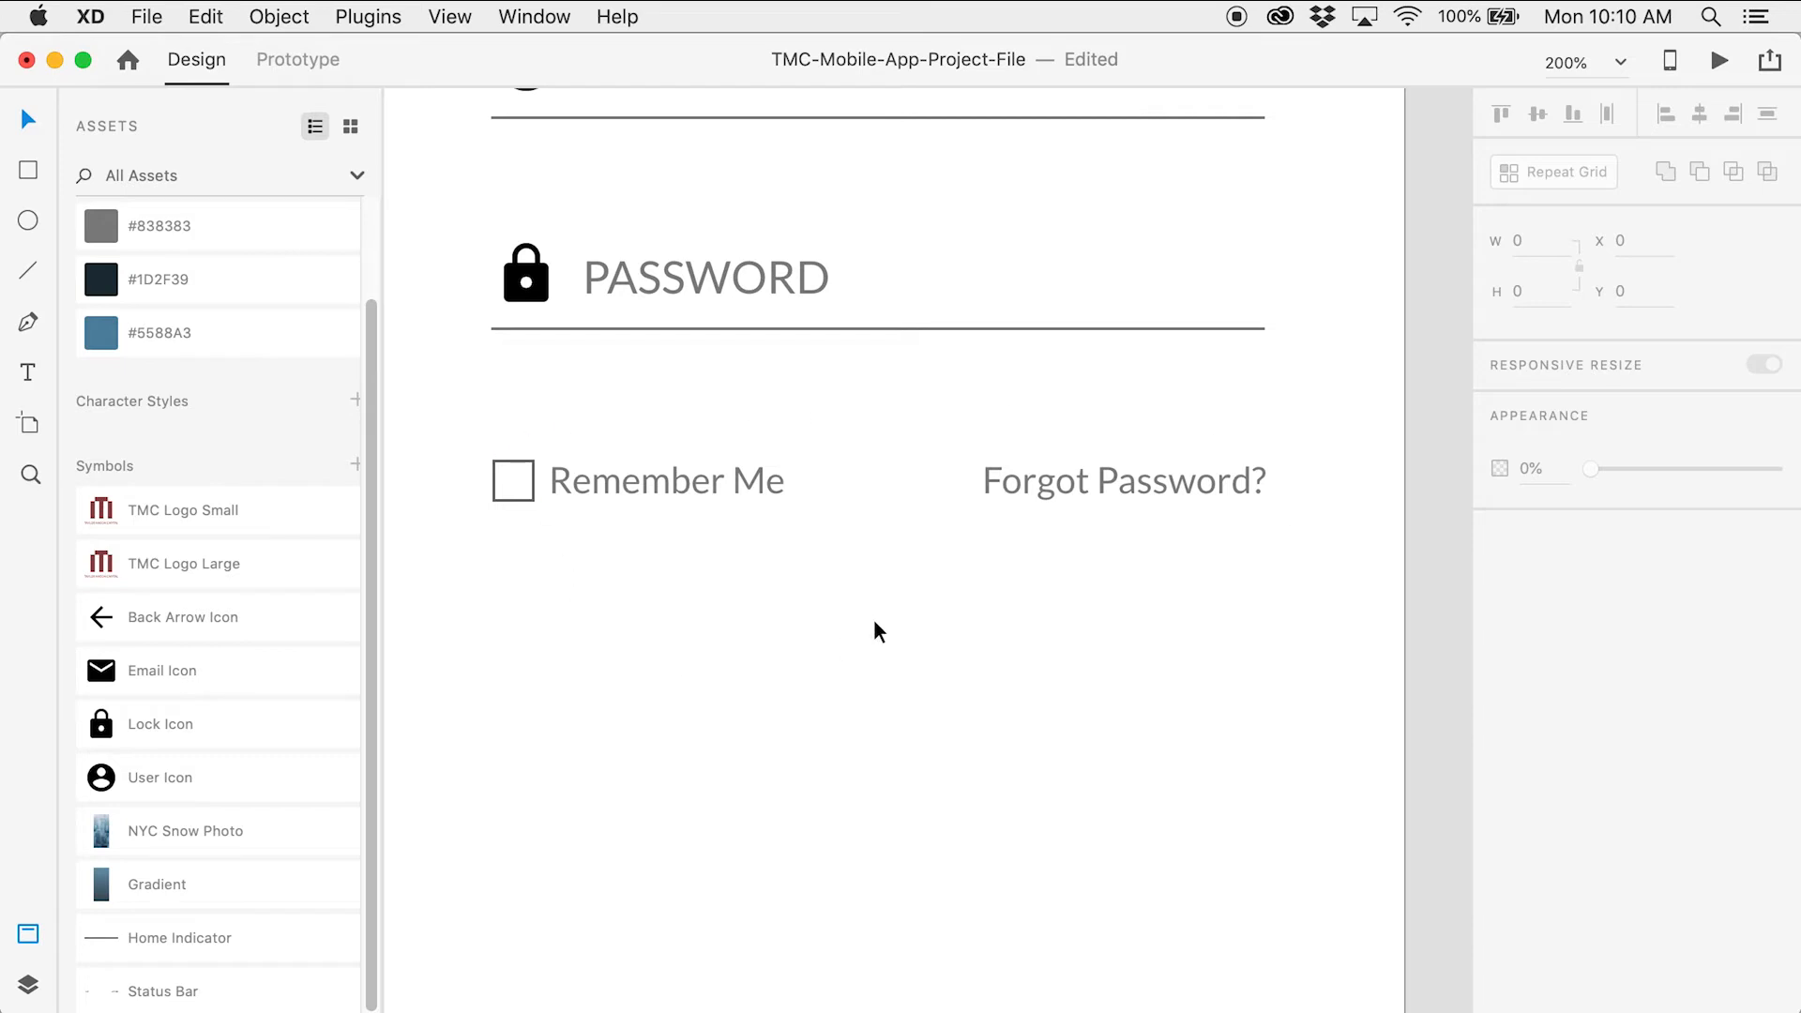
pyautogui.scroll(-5, 898, 533)
pyautogui.press('z')
pyautogui.keyDown('alt'); pyautogui.click(940, 506); pyautogui.keyUp('alt')
pyautogui.moveTo(932, 536); pyautogui.dragTo(862, 507)
pyautogui.click(28, 172)
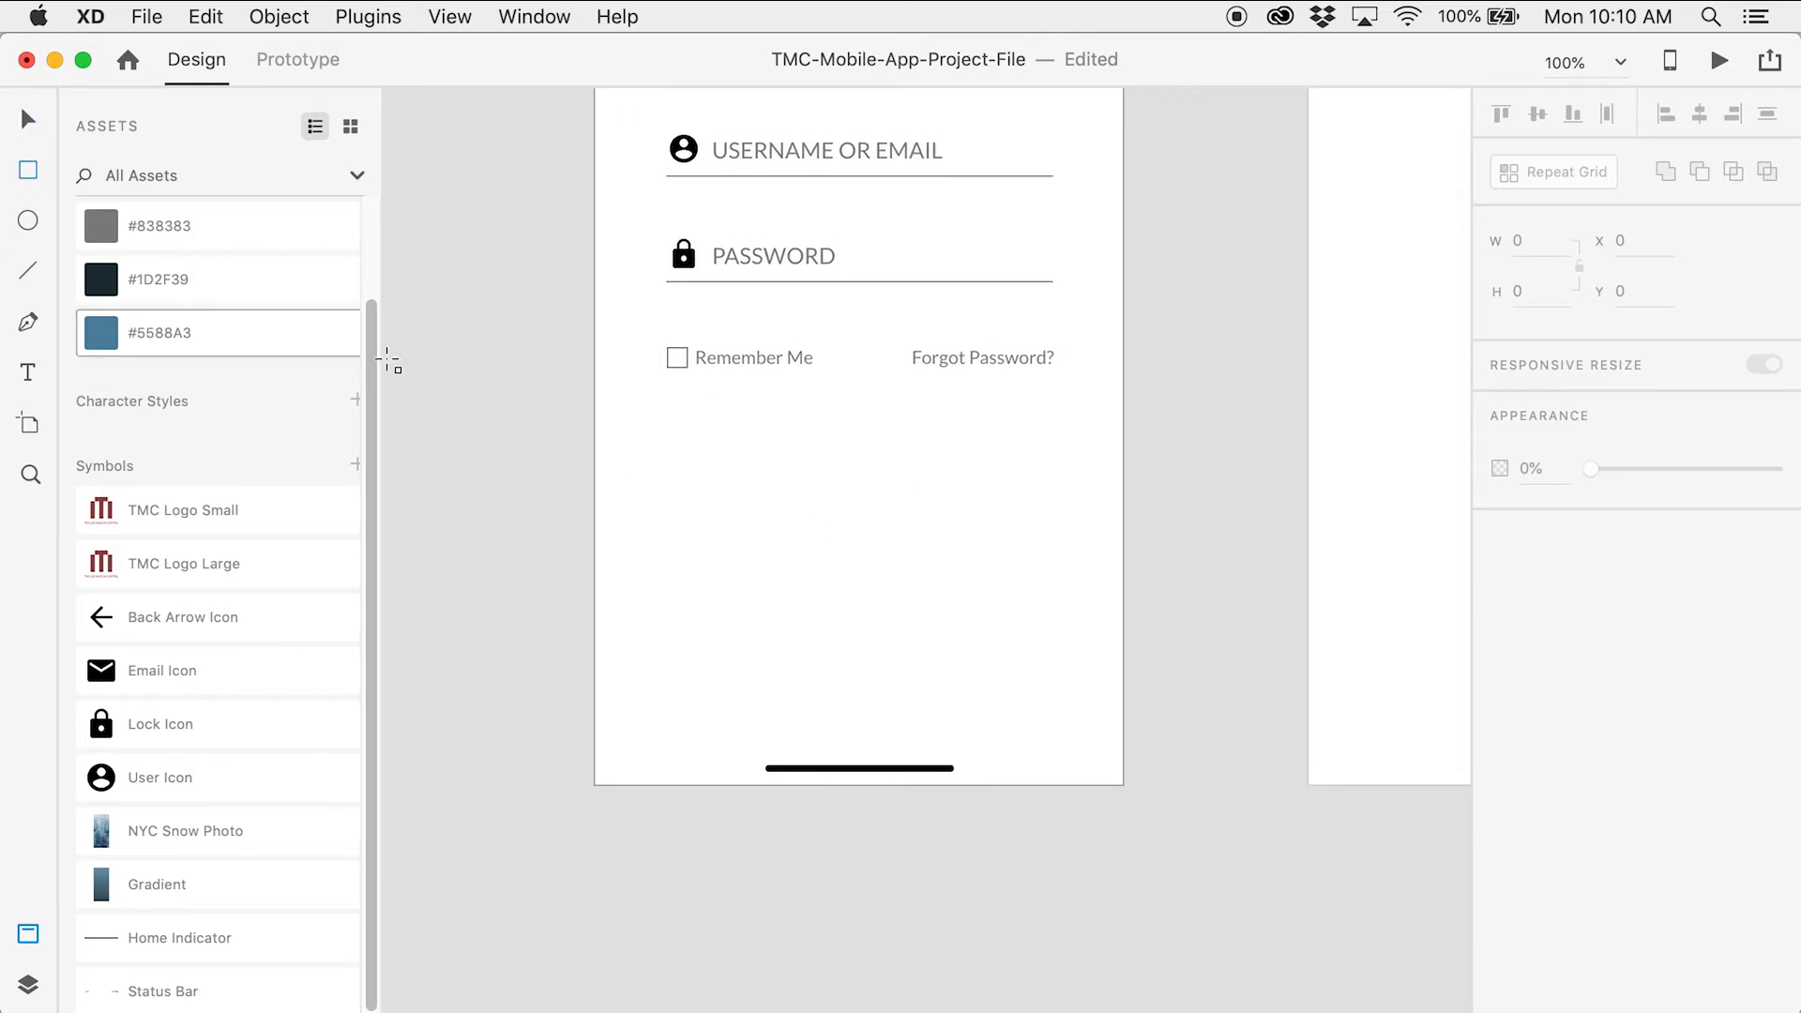
# Draw a borderless rectangle below Remember Me with #838383 fill at 25% opacity
pyautogui.moveTo(685, 468); pyautogui.dragTo(990, 568)
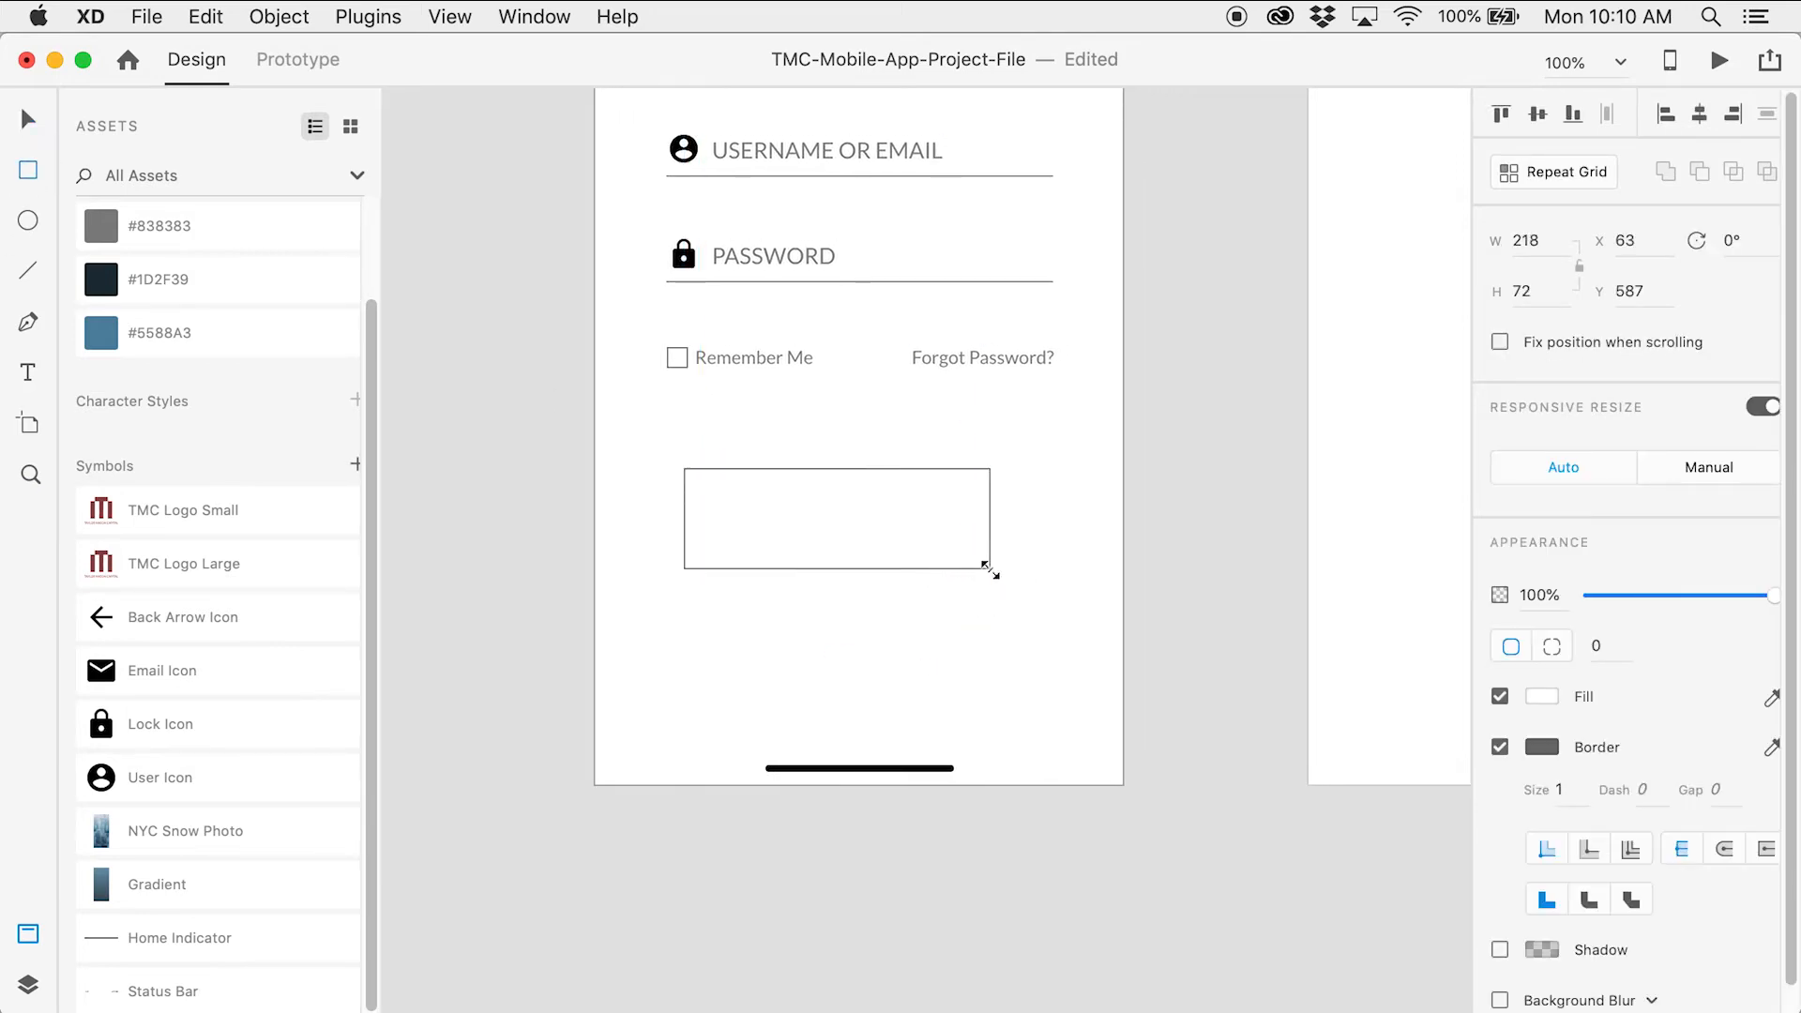
pyautogui.click(1500, 748)
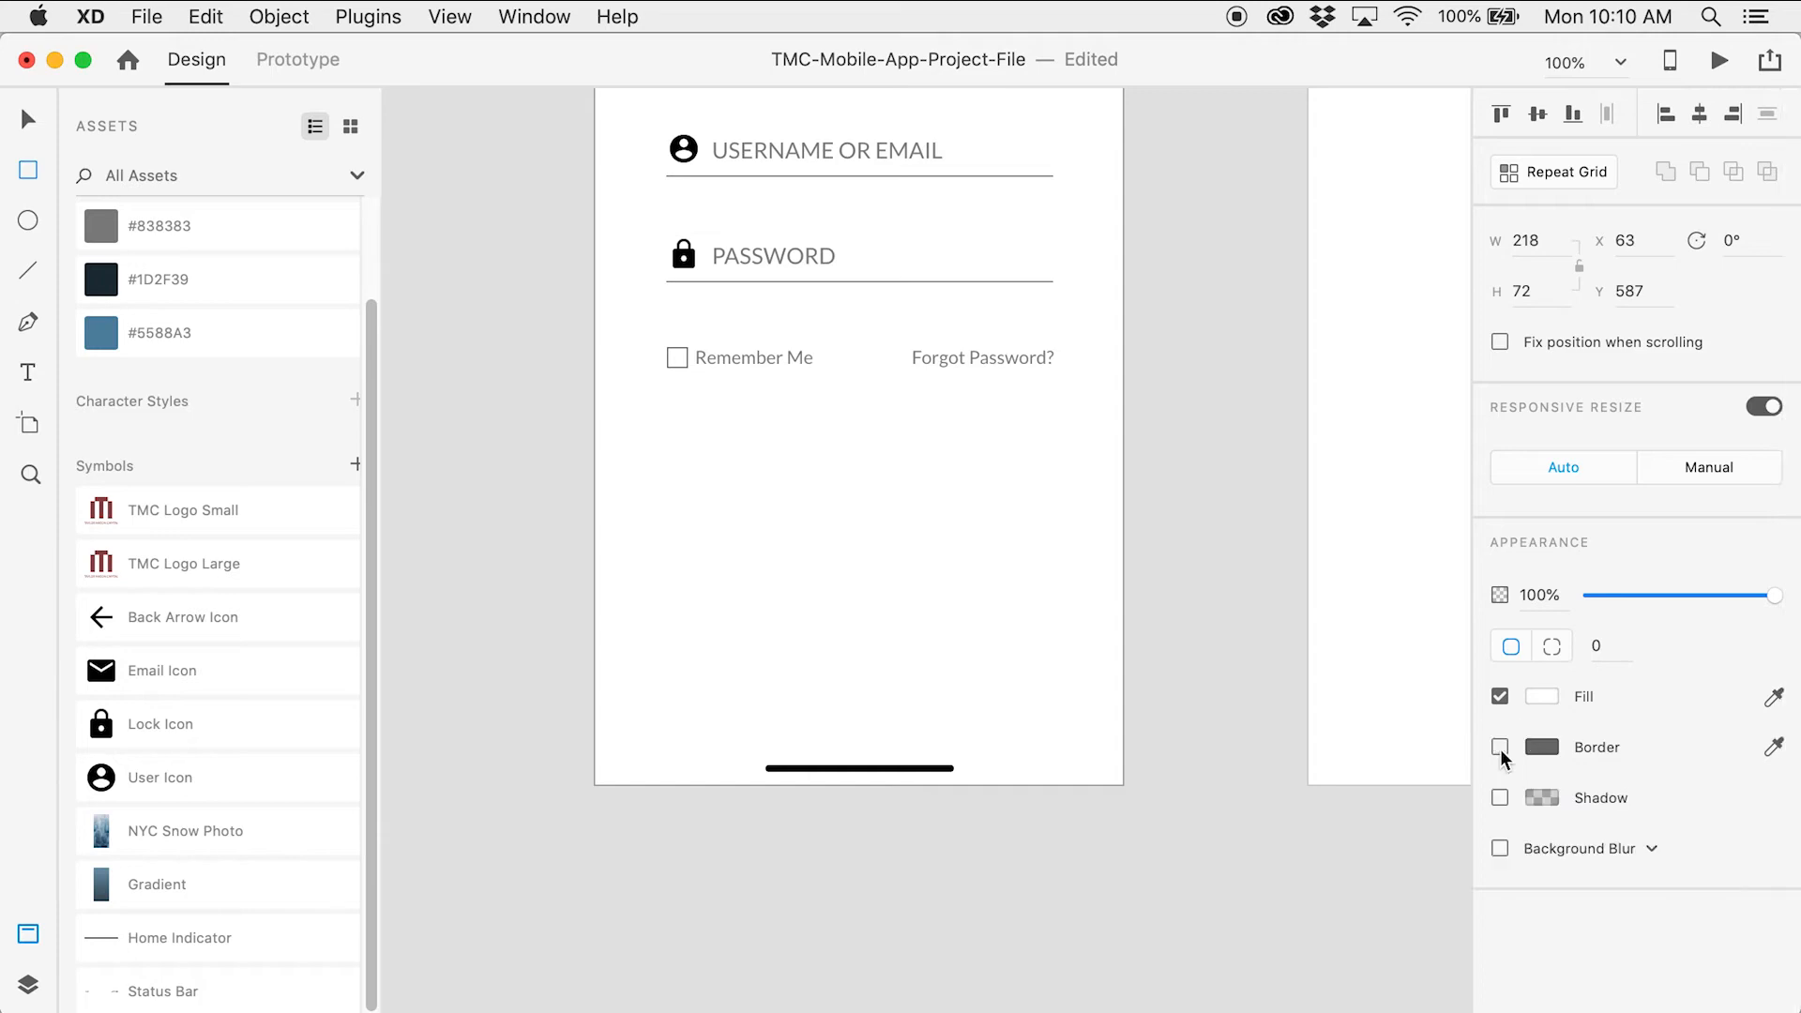
pyautogui.scroll(3, 243, 261)
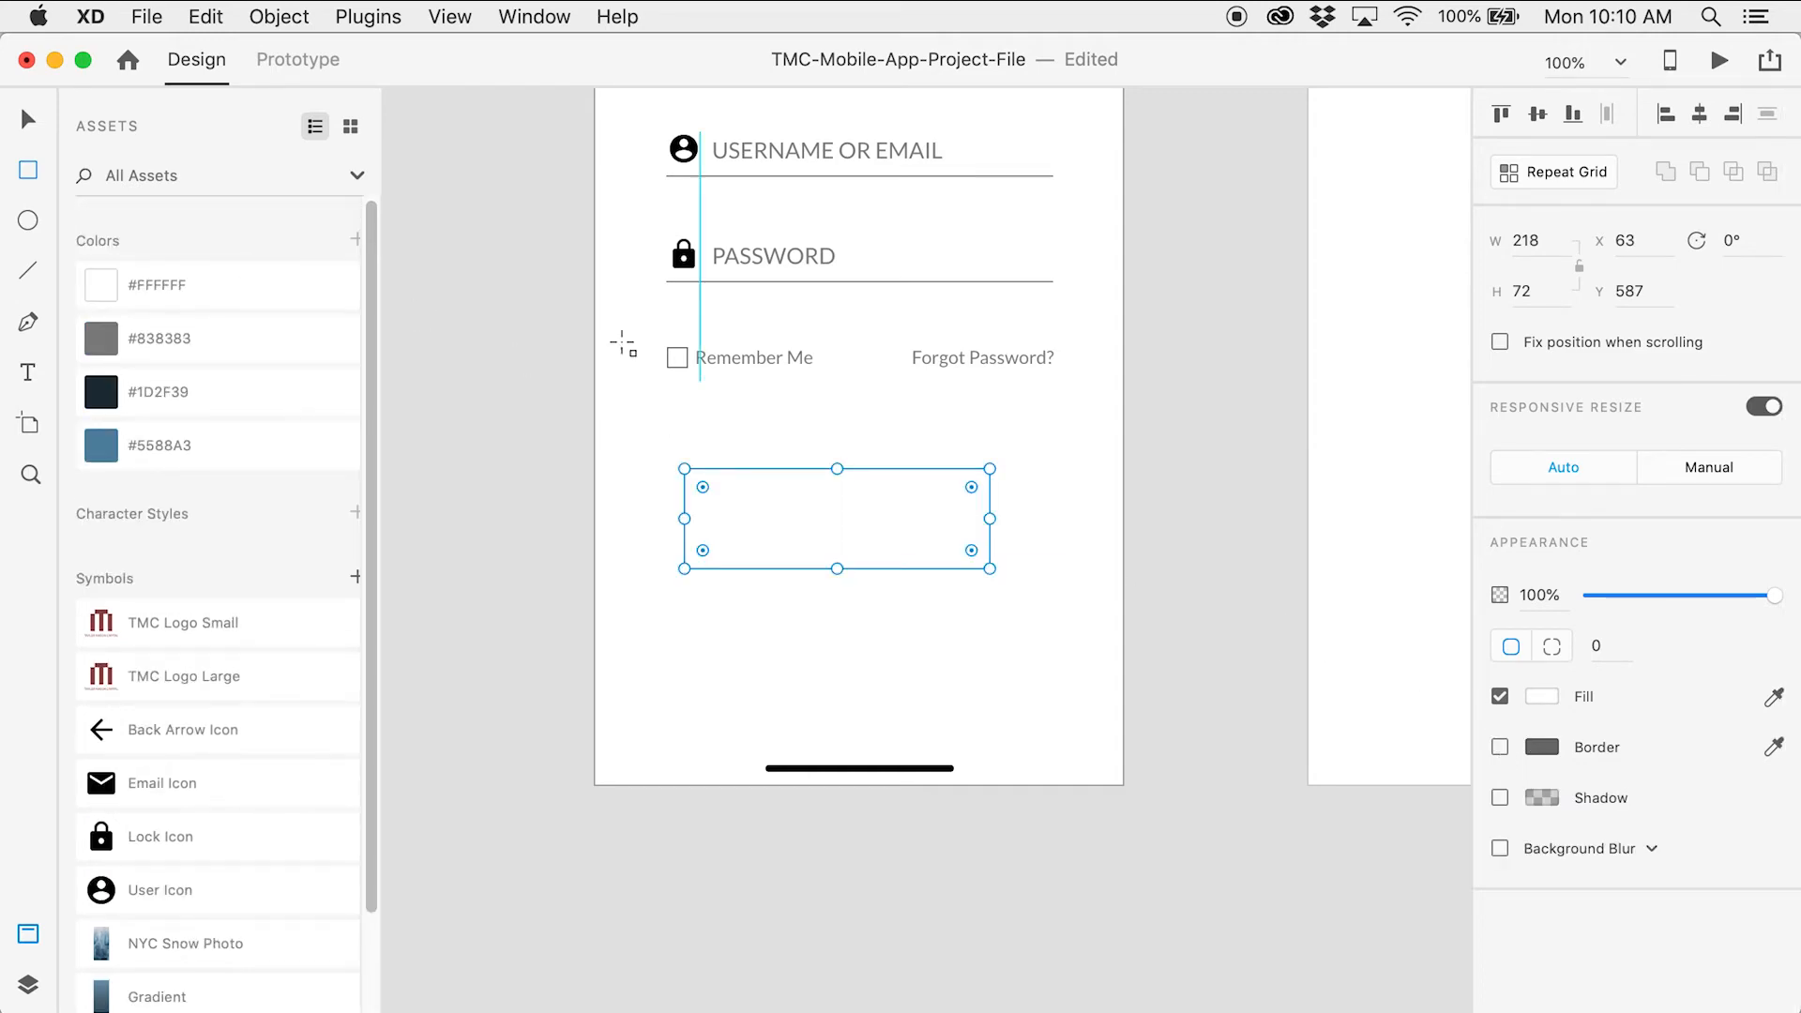
pyautogui.click(307, 338)
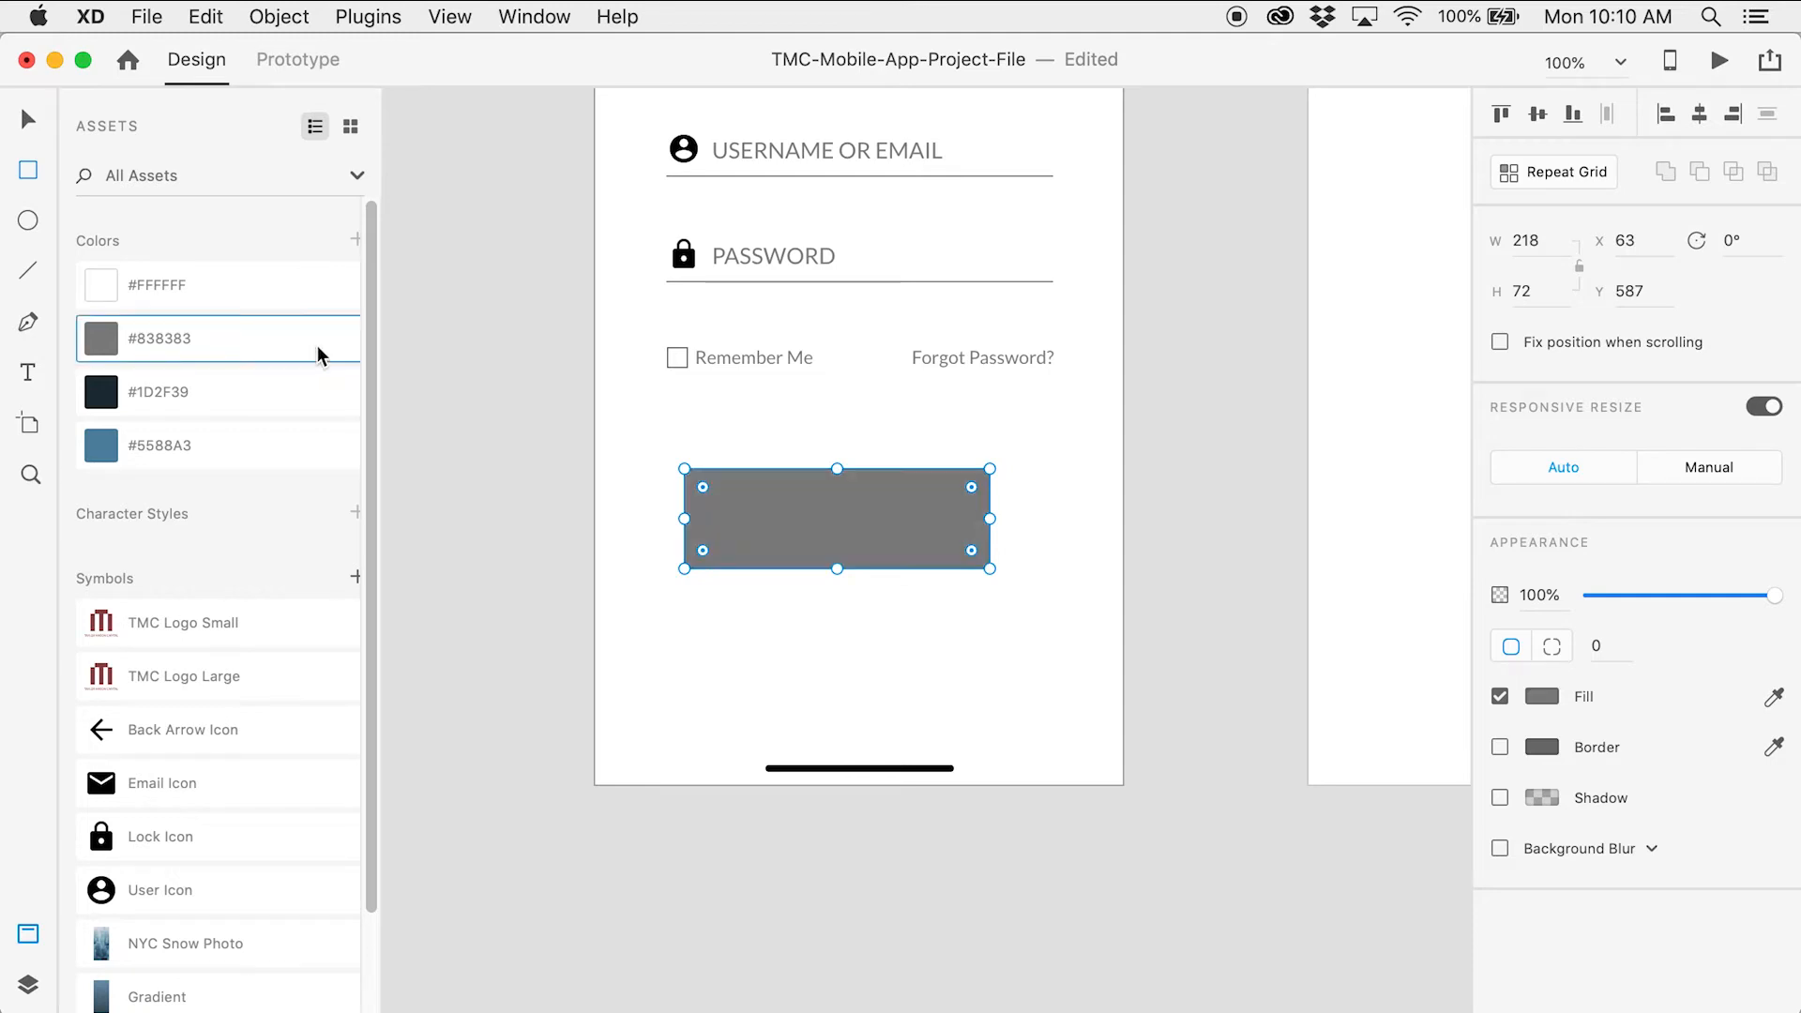
pyautogui.click(1534, 595)
pyautogui.write('25')
pyautogui.press('Tab')
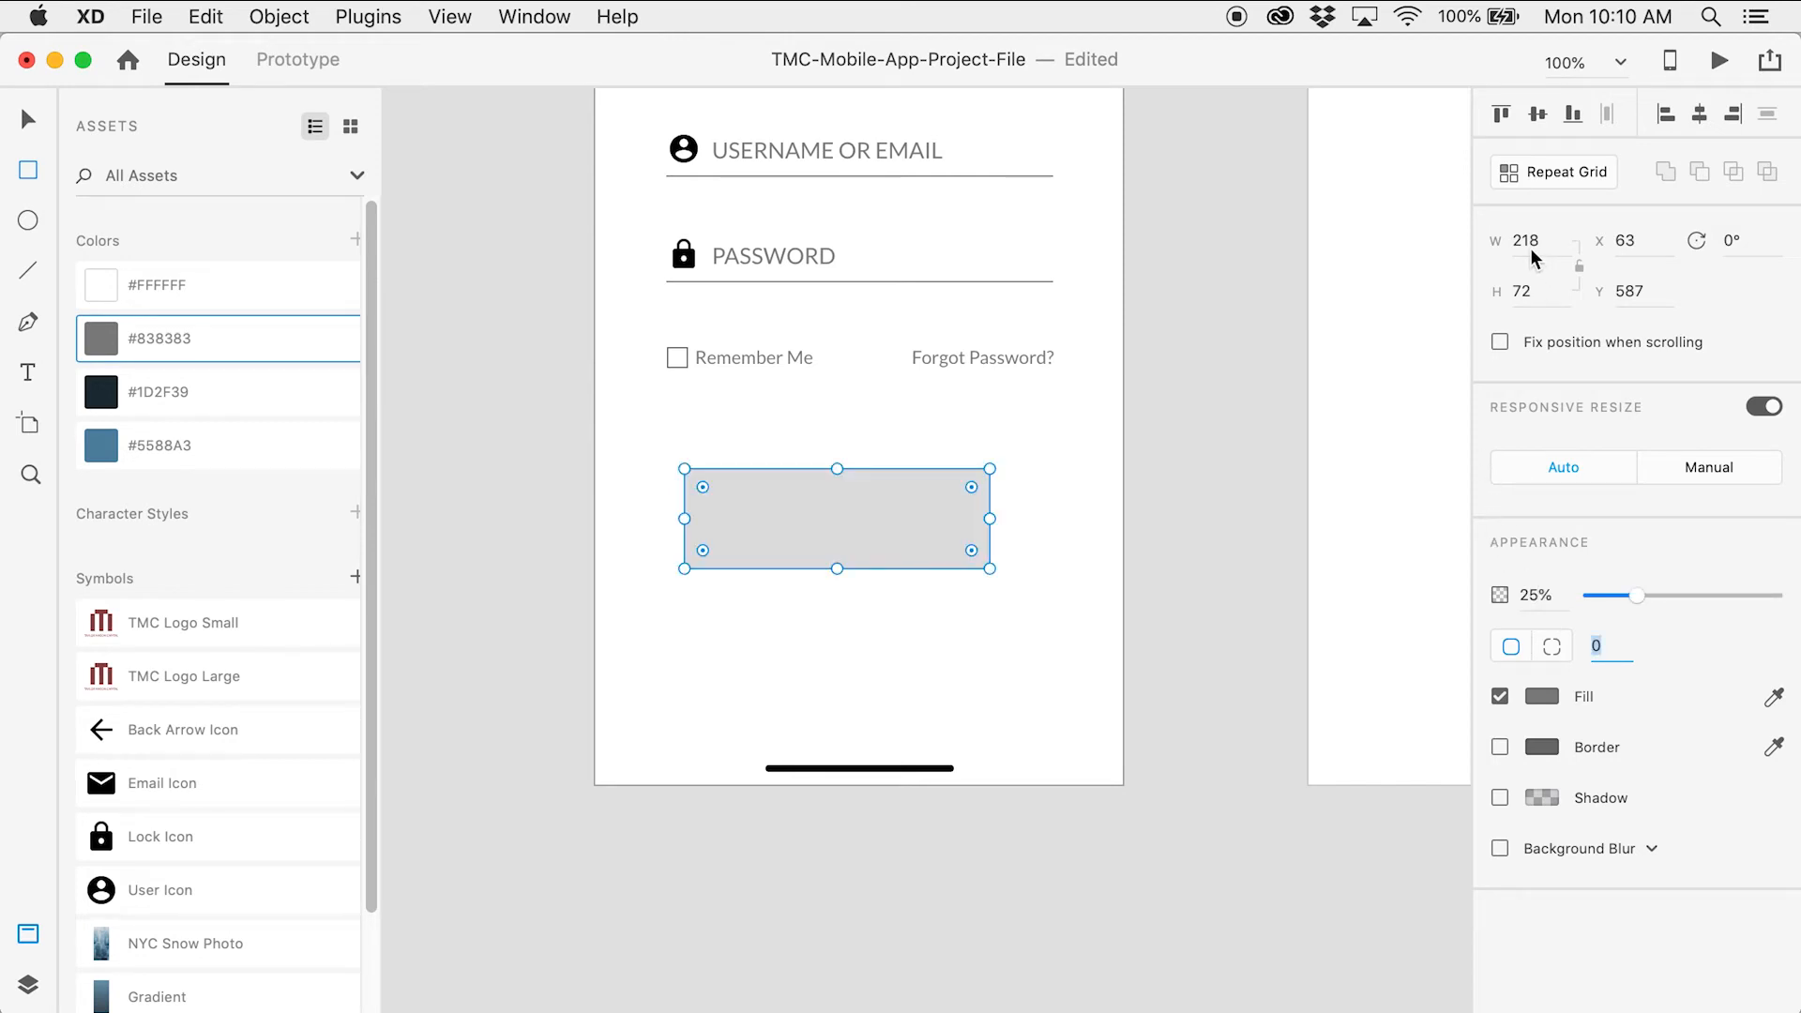
# Size the rectangle to 275 × 50 and position it at X 50, Y 572
pyautogui.click(1525, 239)
pyautogui.write('275')
pyautogui.press('Tab')
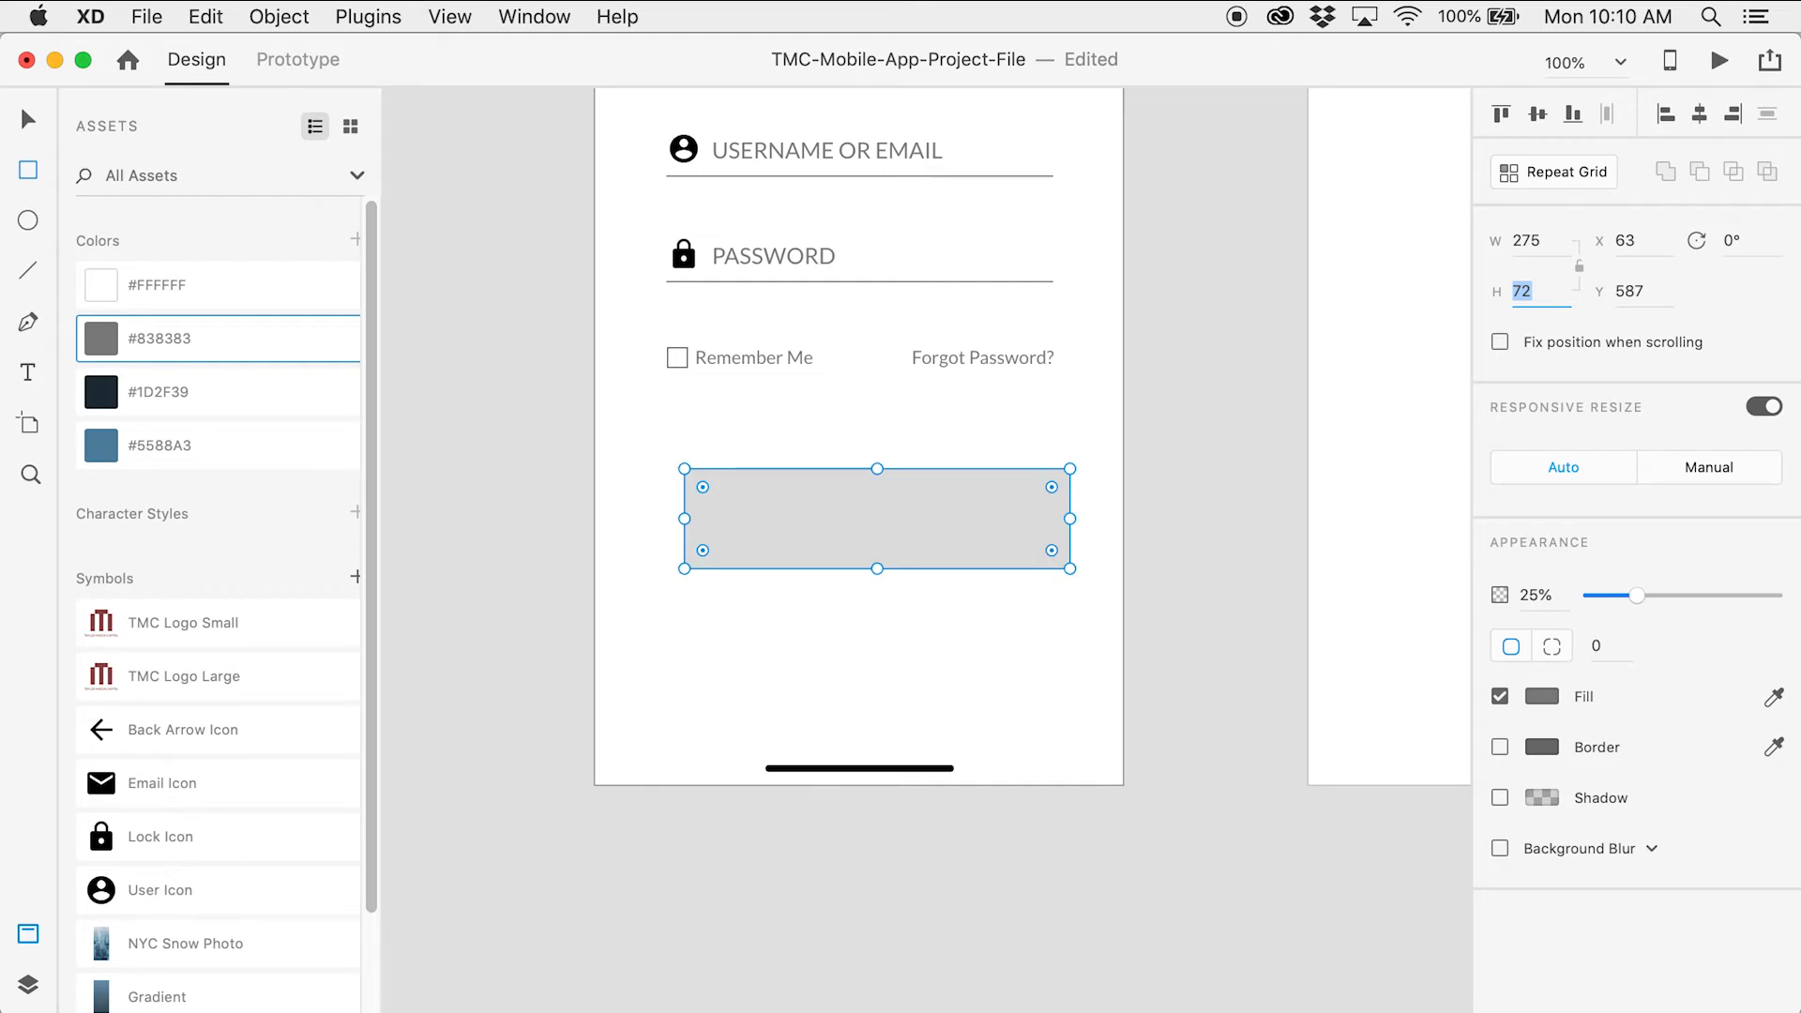
pyautogui.write('50')
pyautogui.press('Tab')
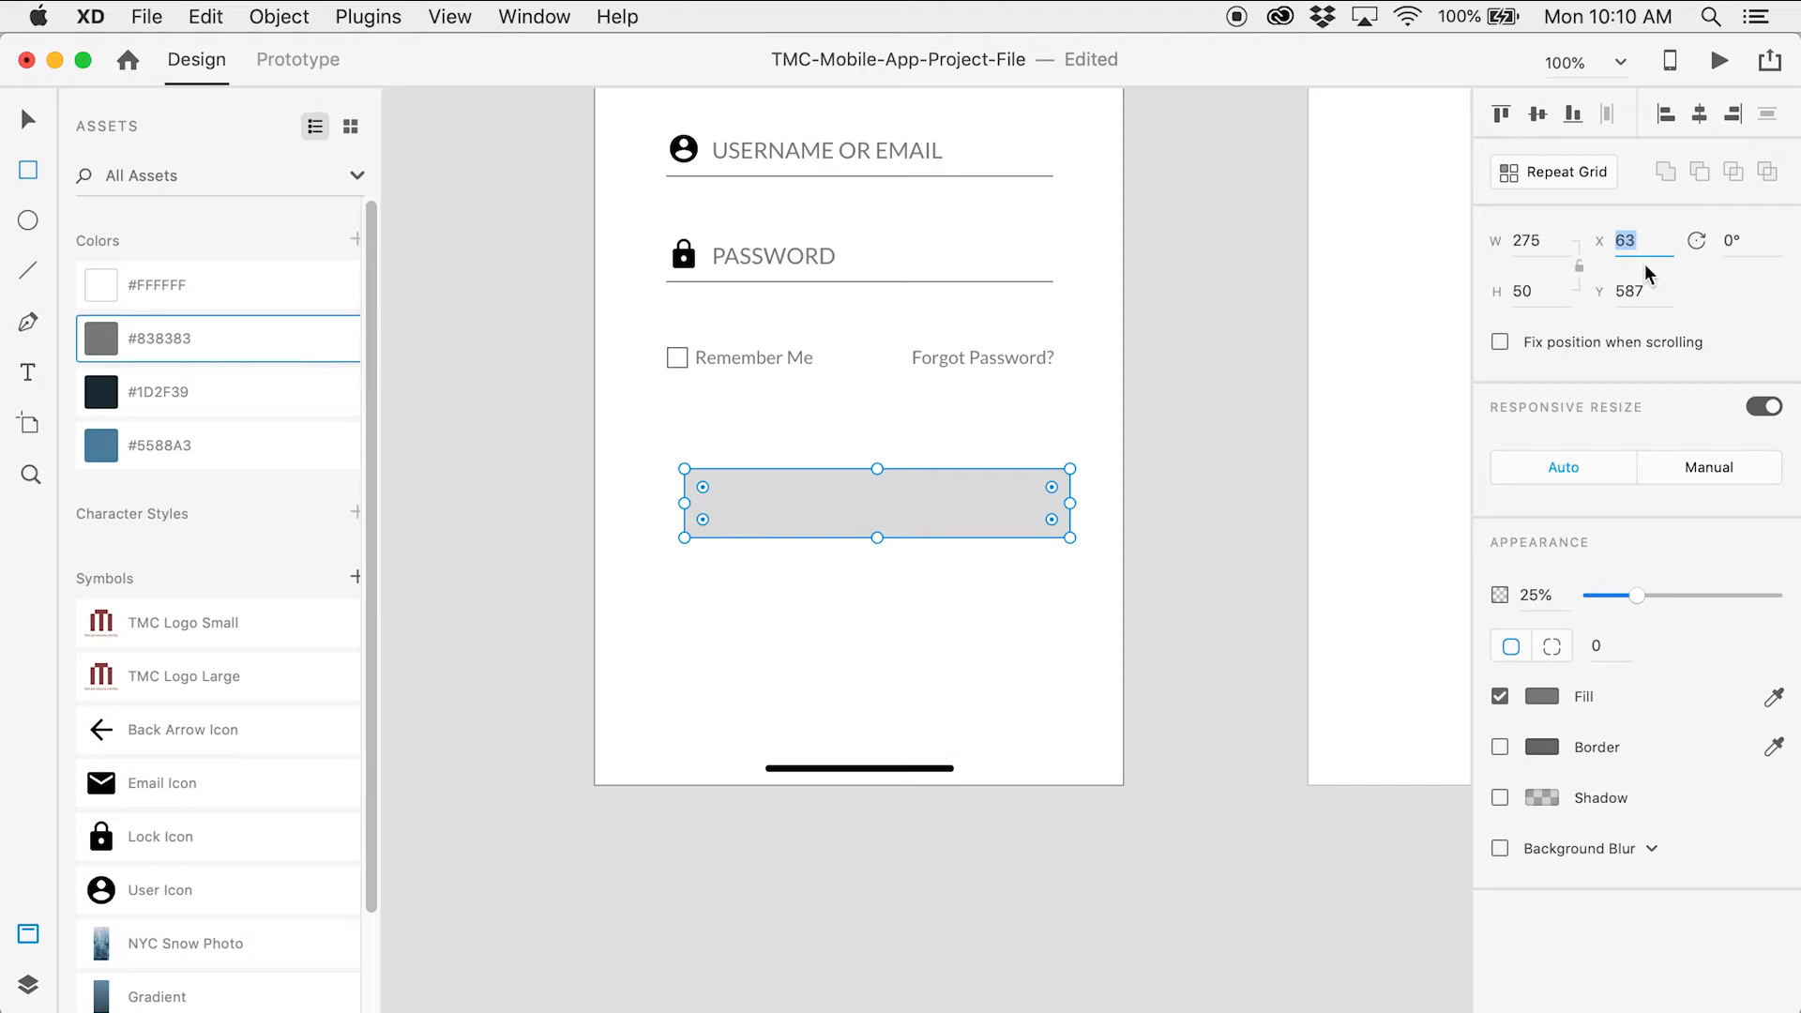
pyautogui.write('50')
pyautogui.press('Tab')
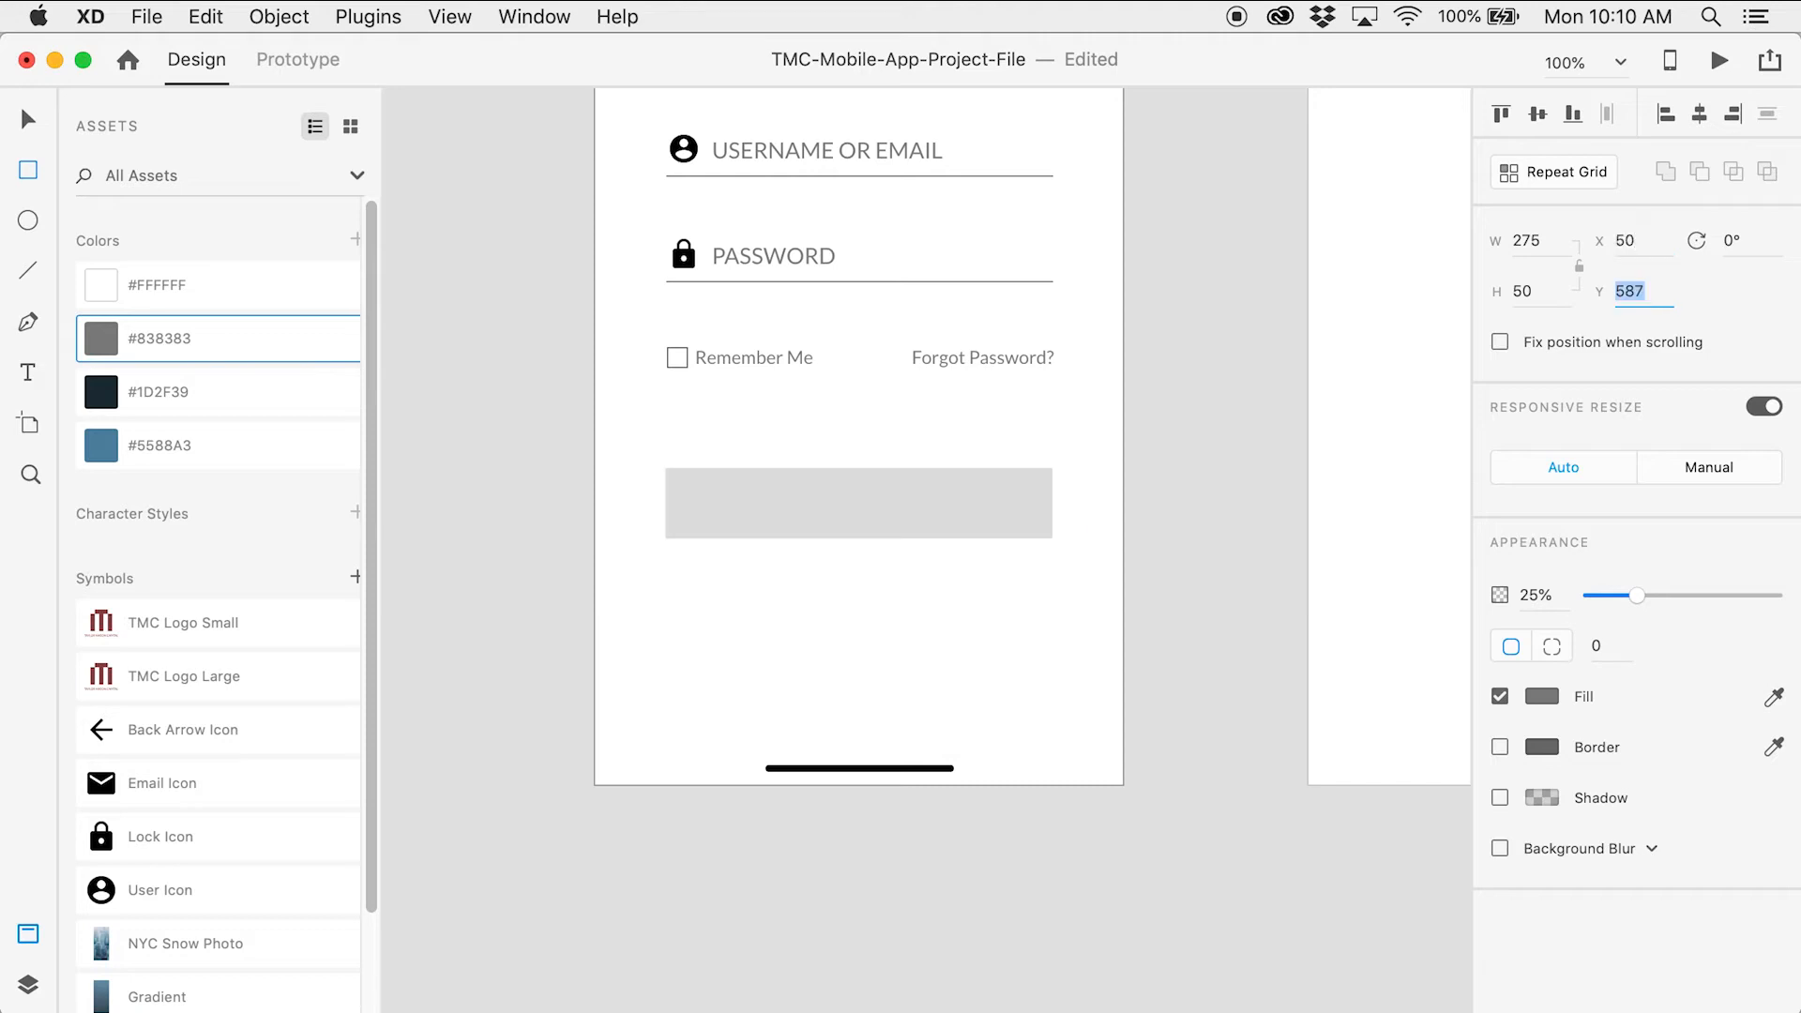
pyautogui.write('572')
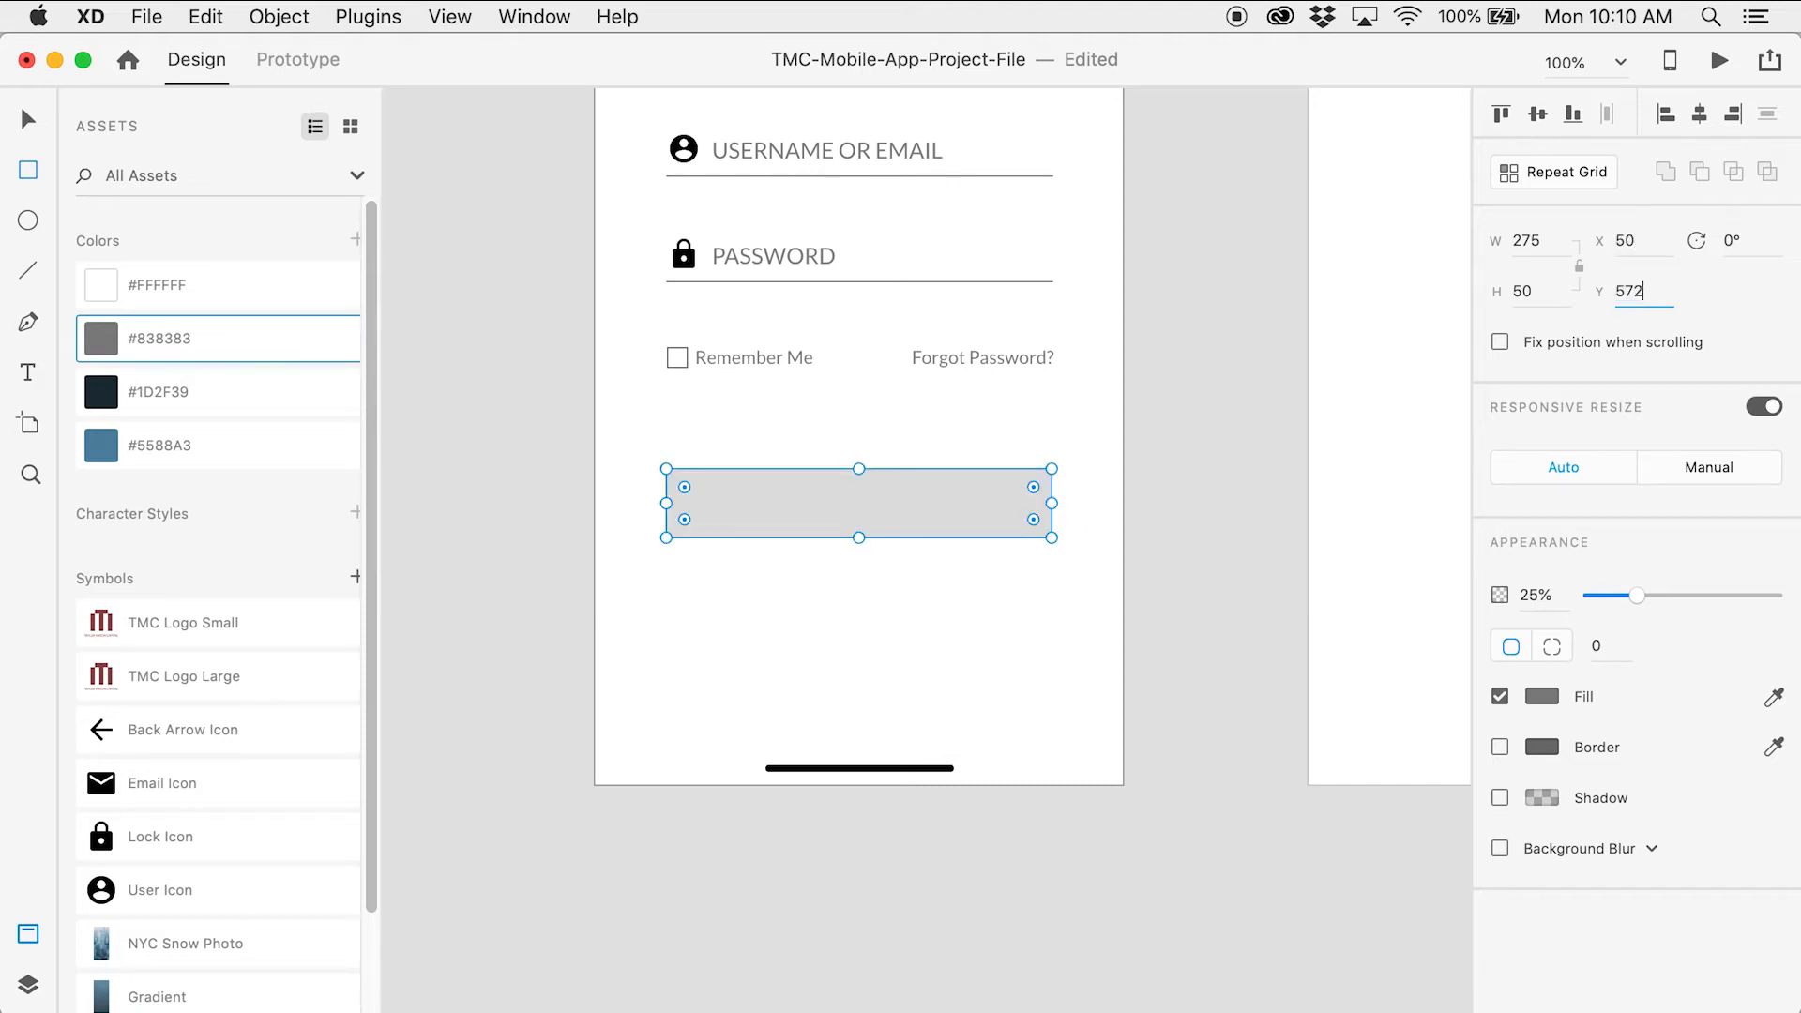
pyautogui.press('Tab')
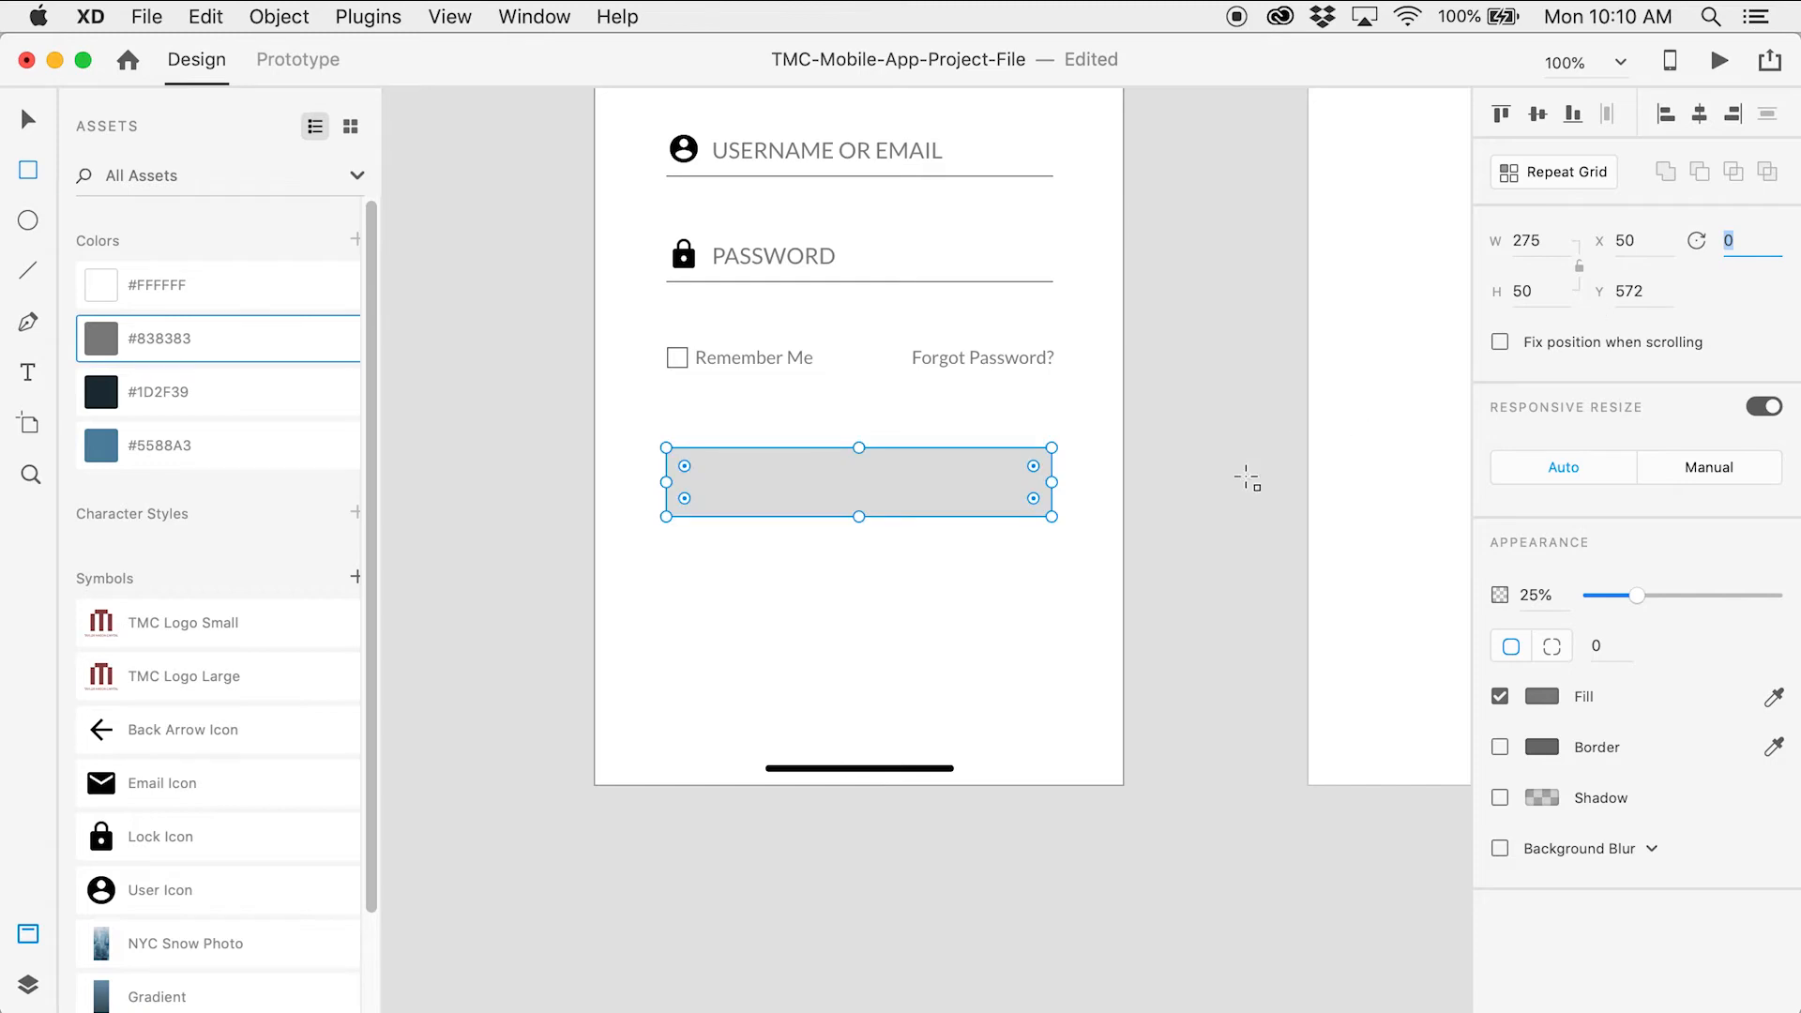
pyautogui.click(27, 118)
pyautogui.click(502, 461)
pyautogui.scroll(2, 501, 460)
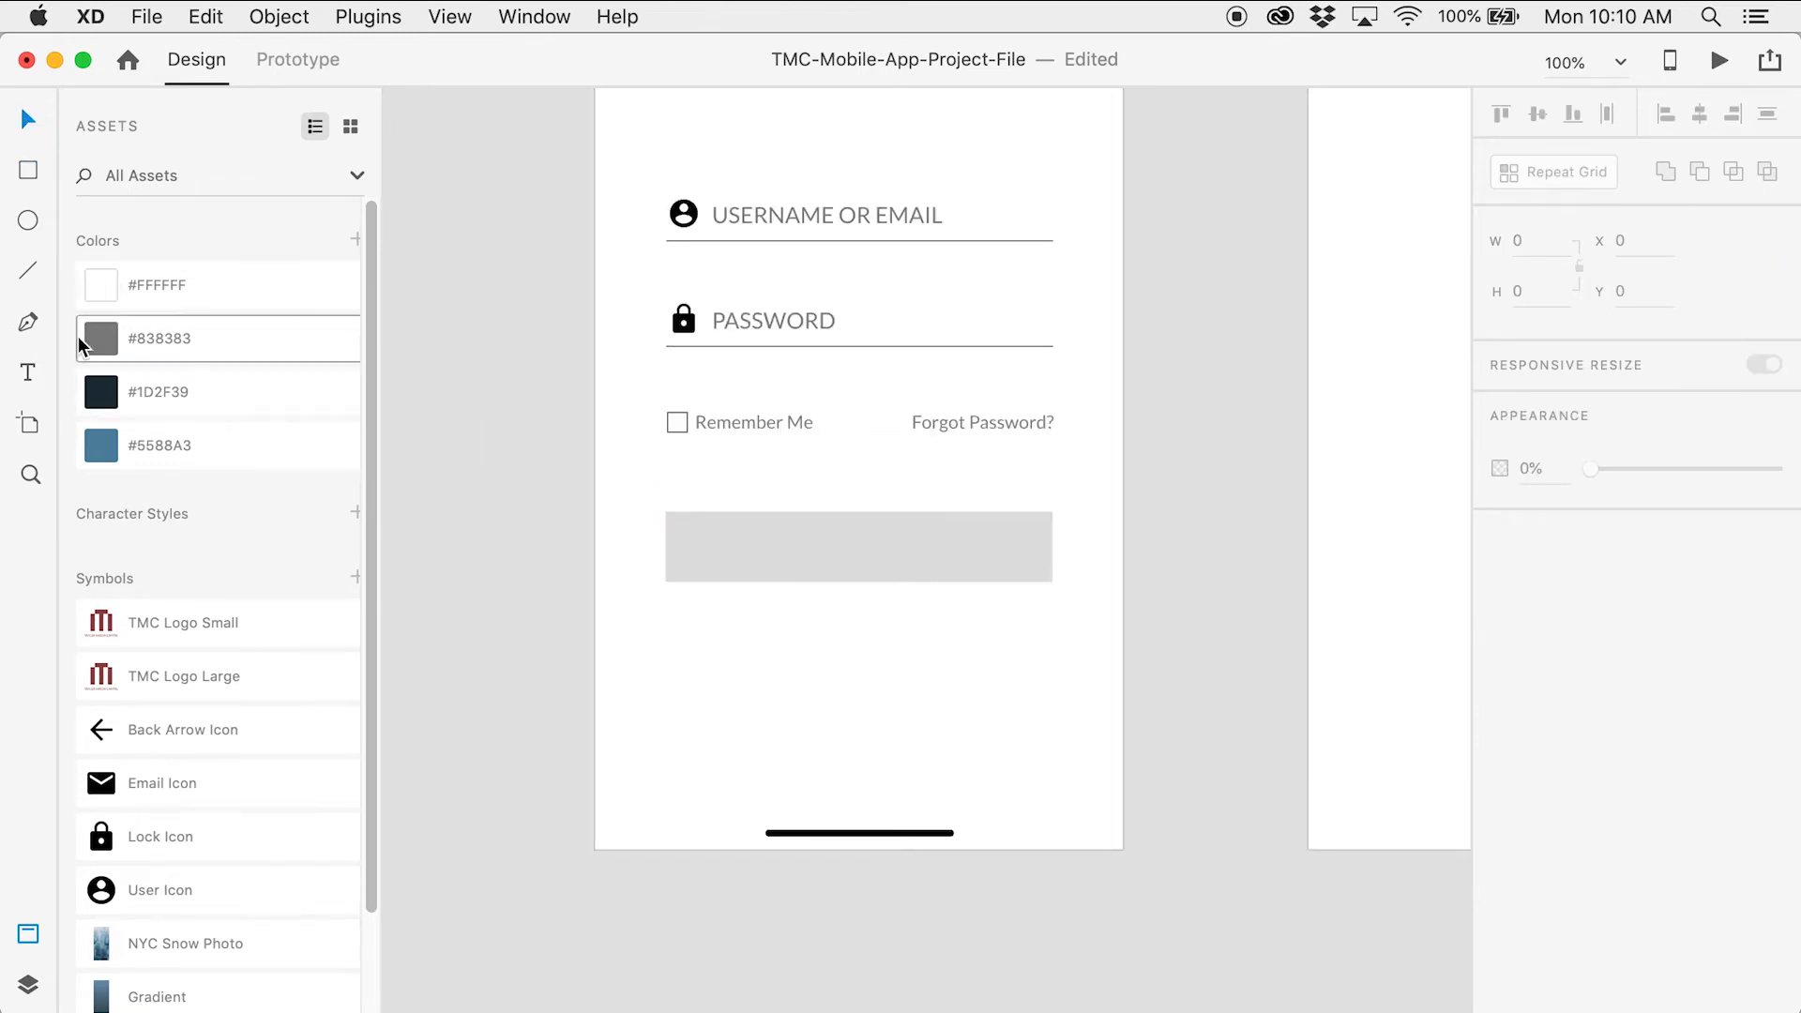
# Add centre-aligned 'SIGN IN' text in Lato Black at size 16
pyautogui.click(31, 374)
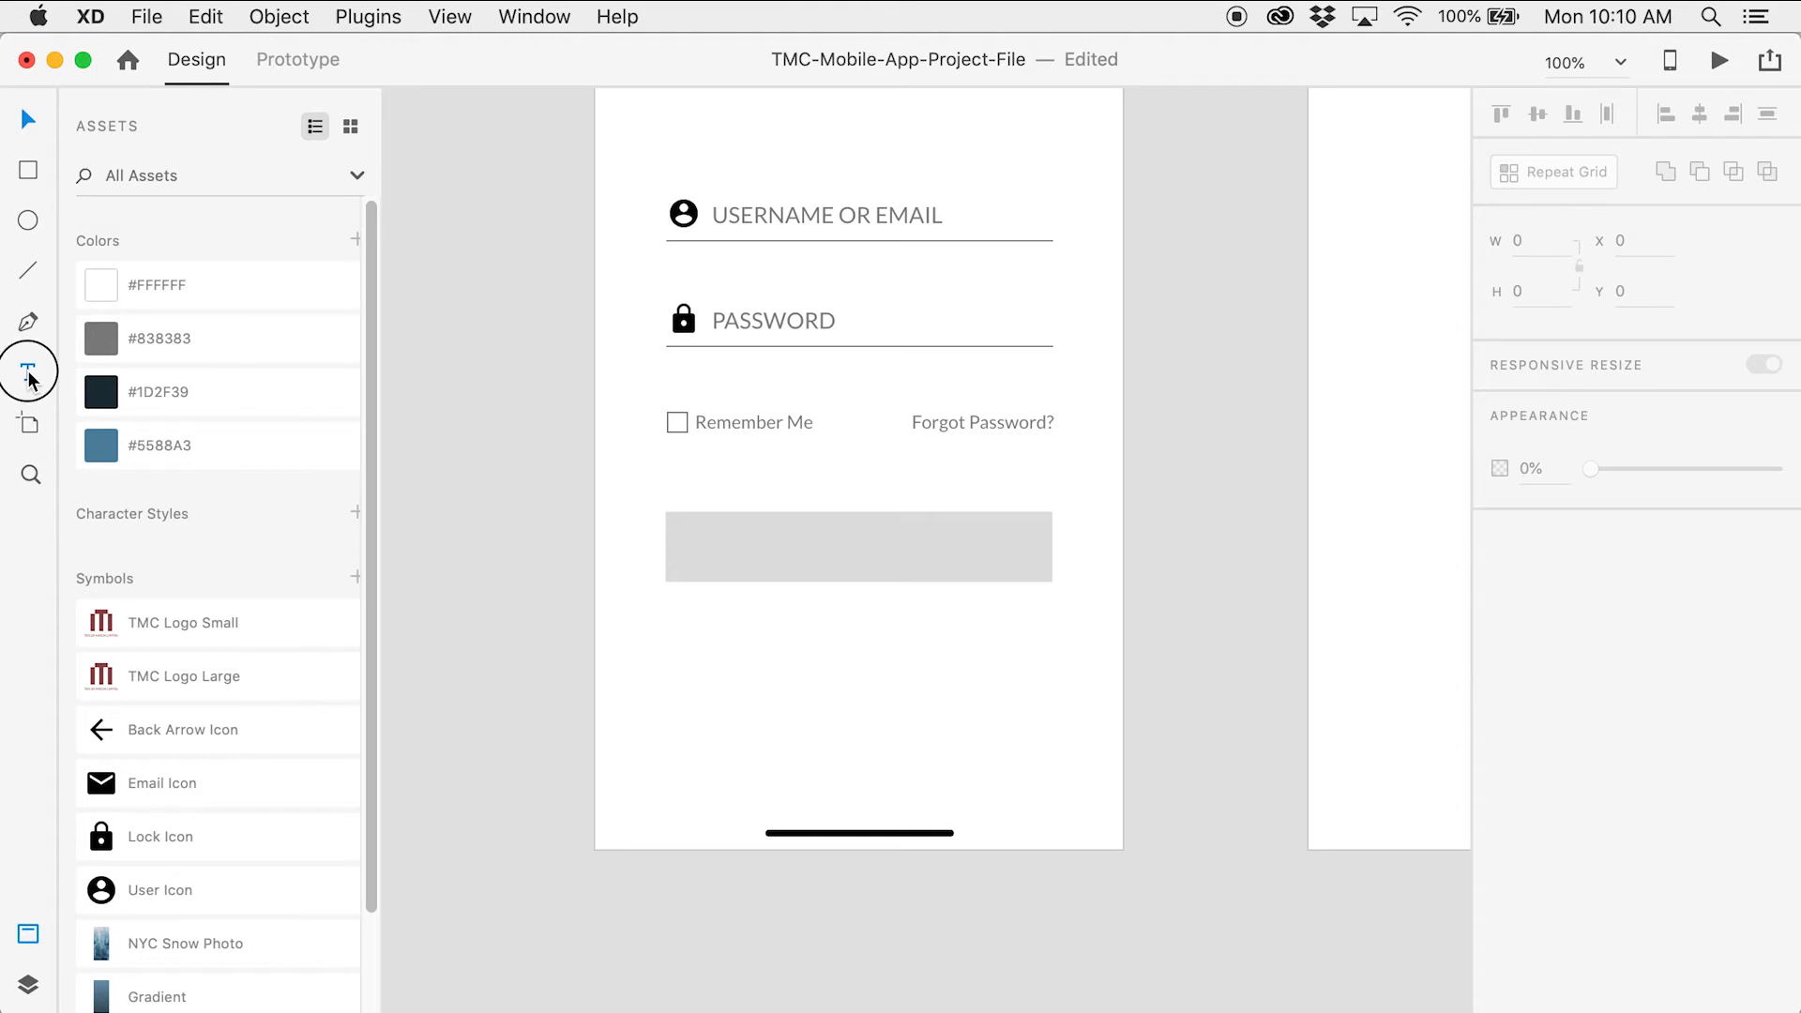
pyautogui.click(818, 675)
pyautogui.write('SIGN ')
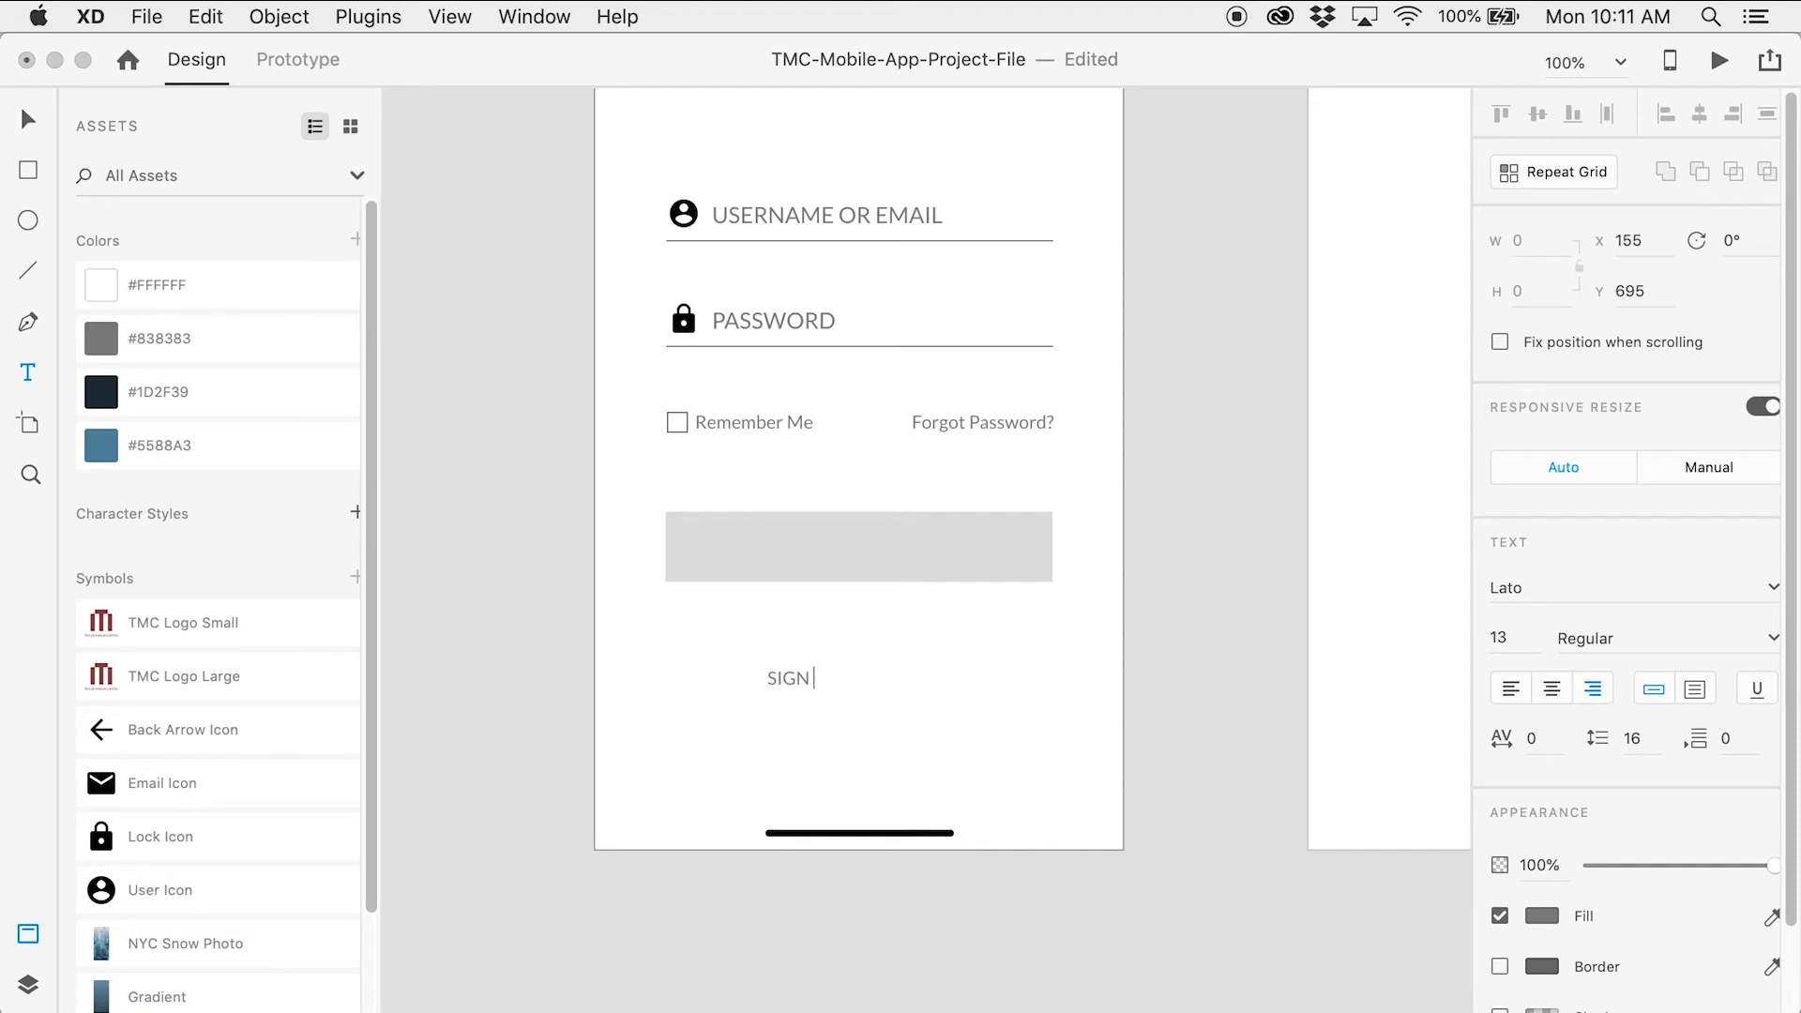
pyautogui.write('IN')
pyautogui.press('Escape')
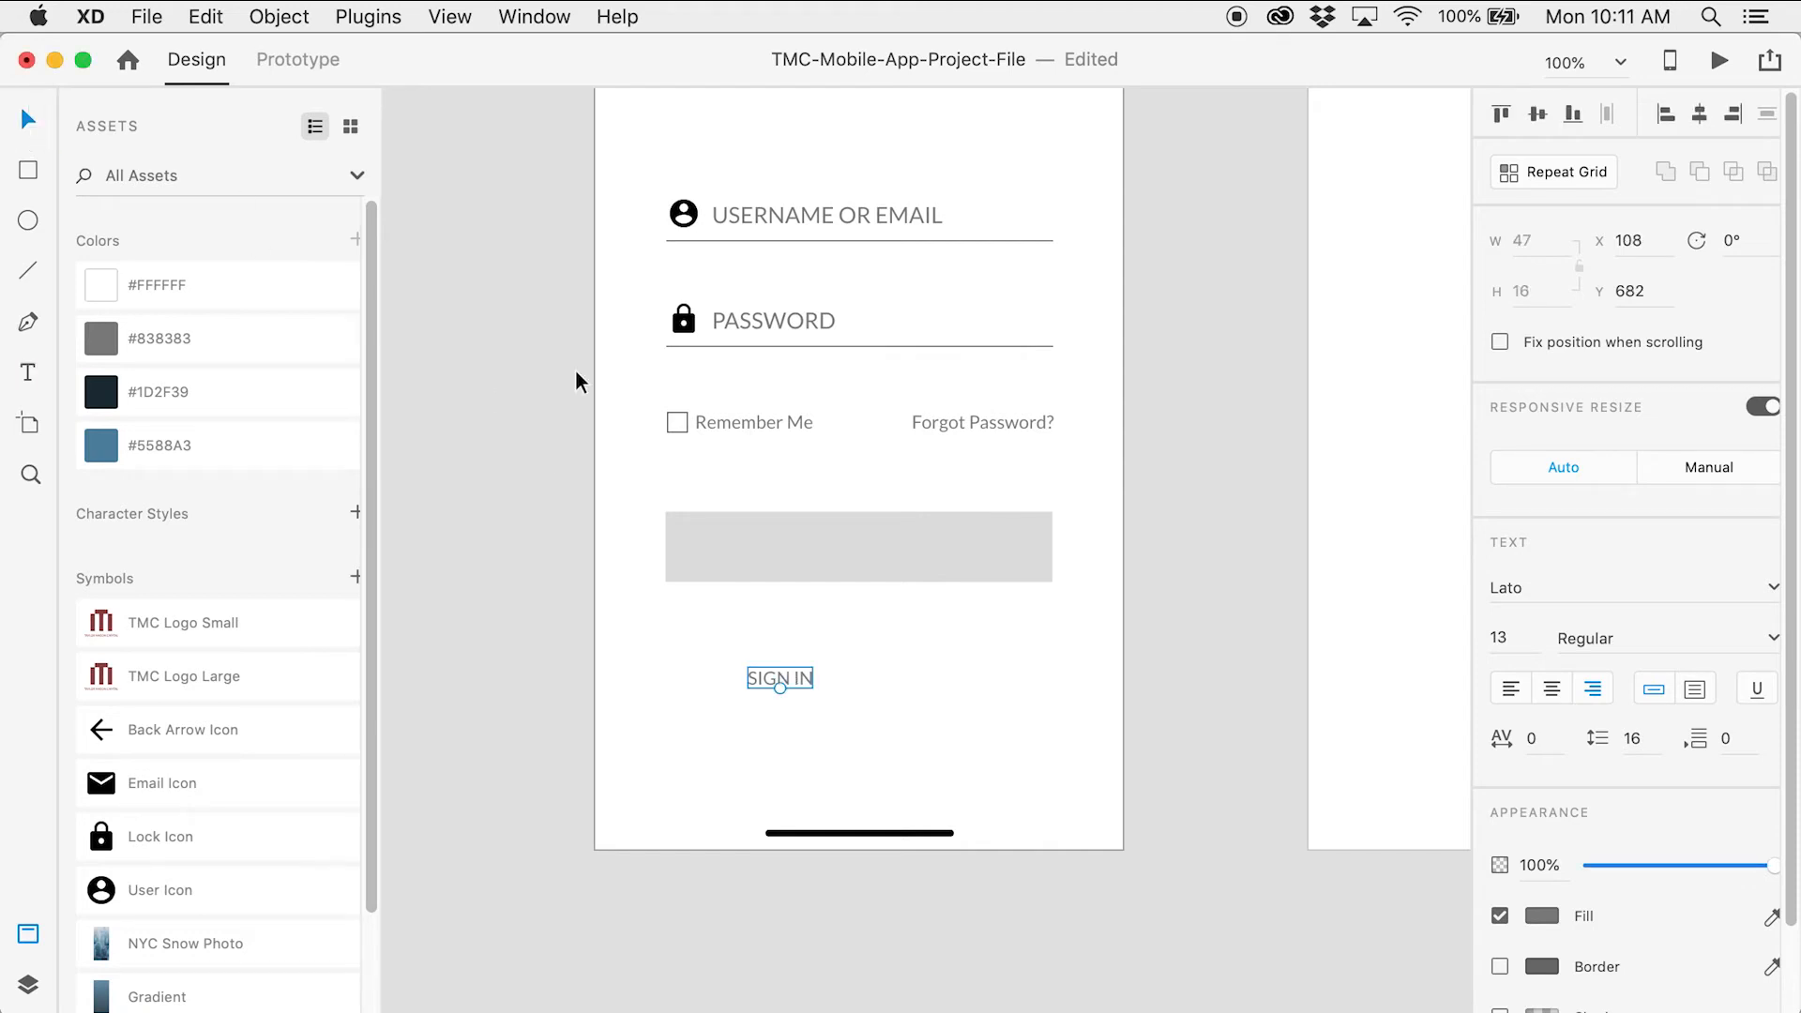
pyautogui.click(1553, 691)
pyautogui.click(1498, 641)
pyautogui.write('16')
pyautogui.press('Tab')
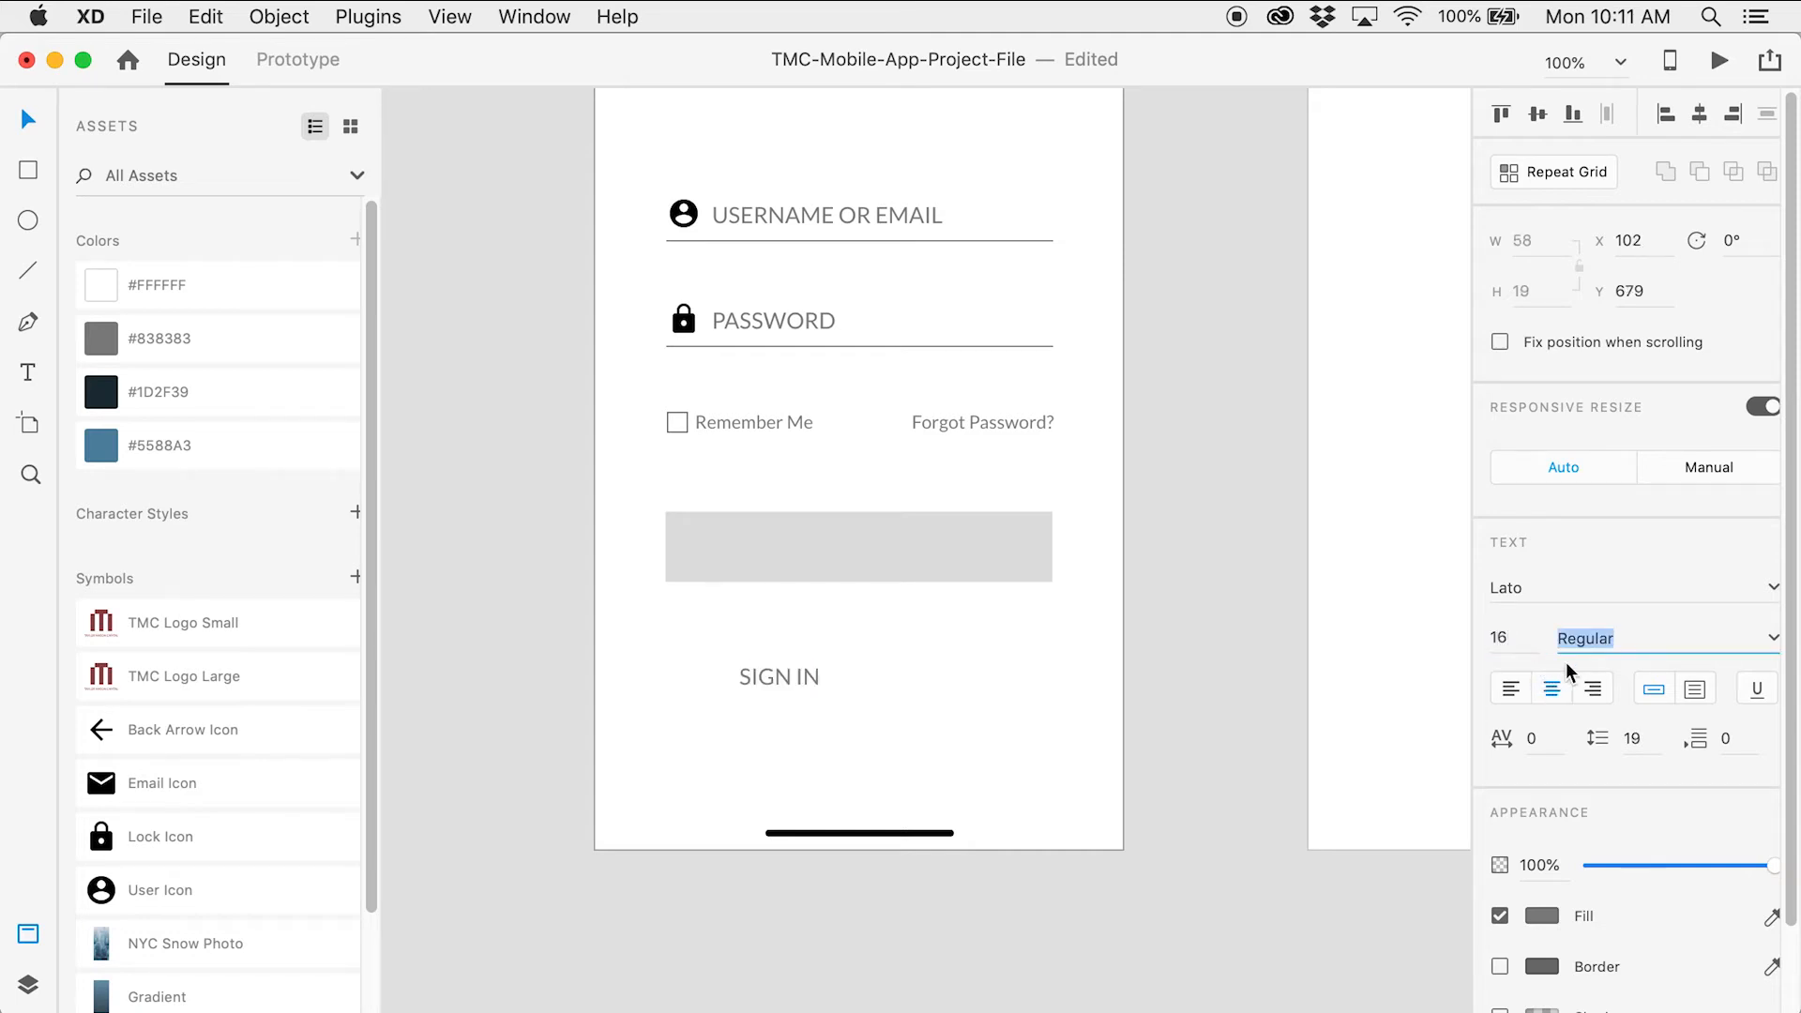
pyautogui.click(1770, 648)
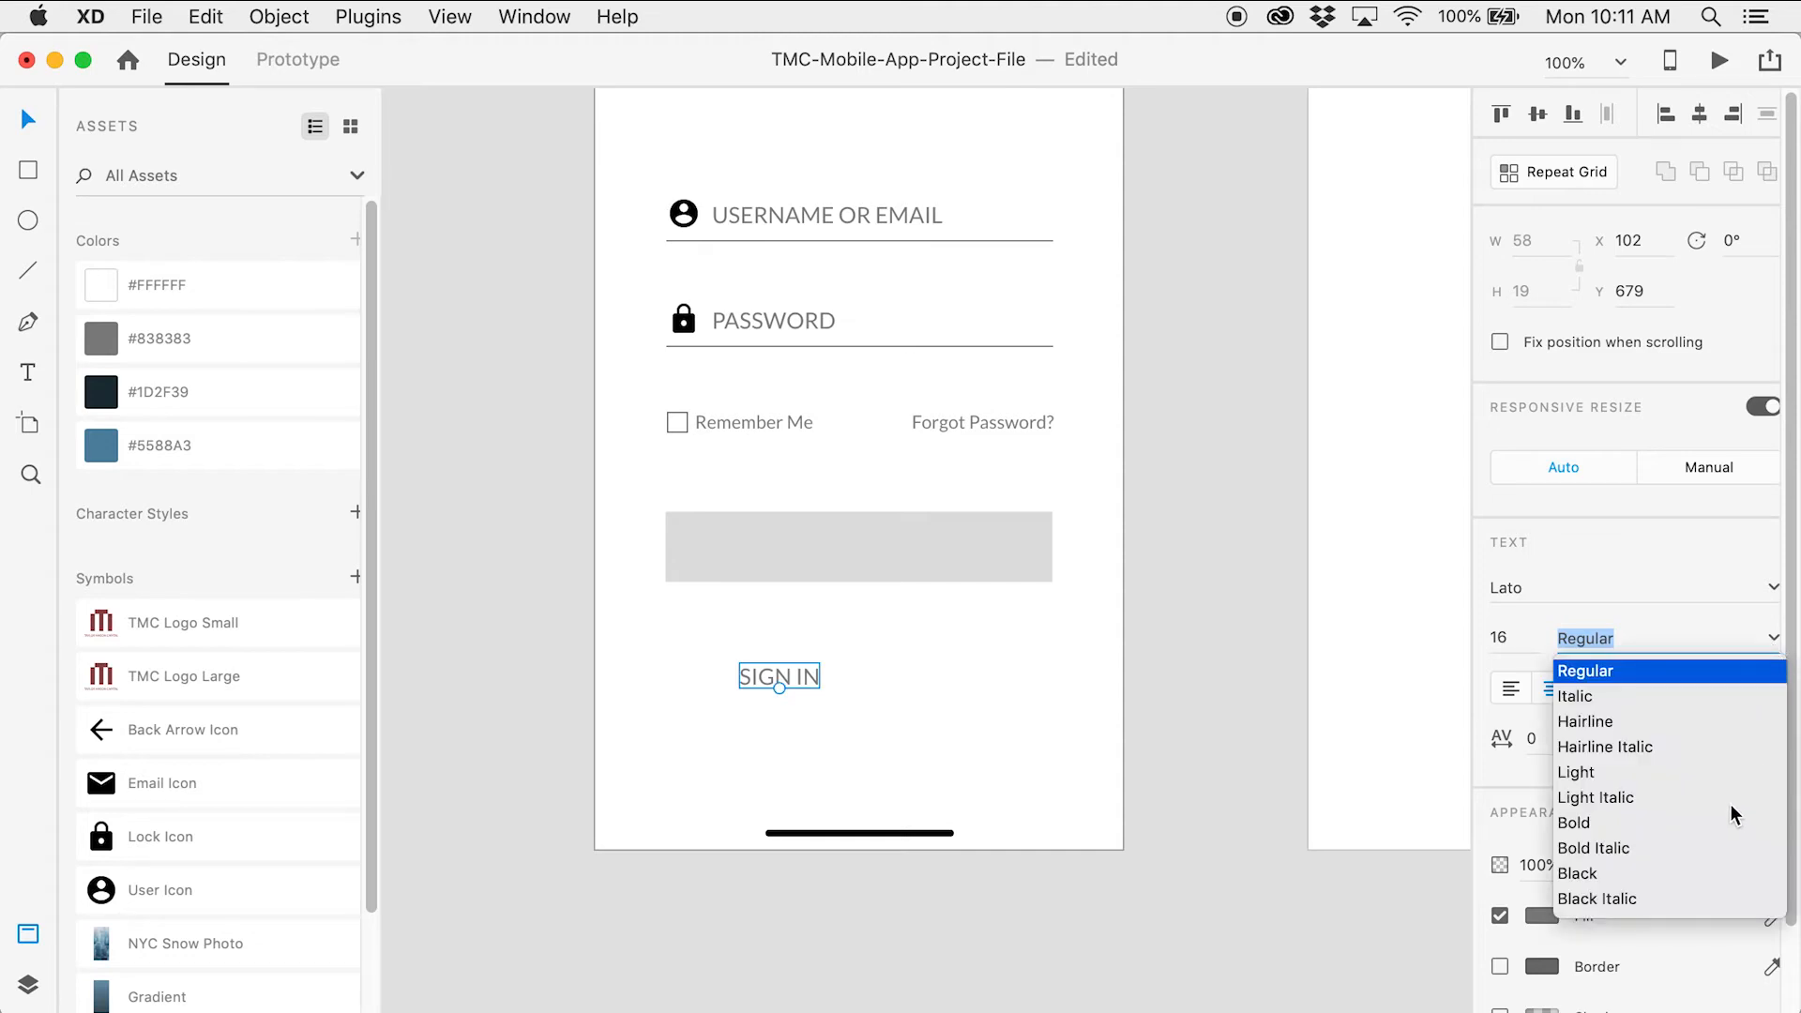
pyautogui.click(1600, 875)
# Move SIGN IN onto the grey button and centre it both vertically and horizontally
pyautogui.click(1189, 697)
pyautogui.press('z')
pyautogui.click(866, 613)
pyautogui.press('v')
pyautogui.moveTo(736, 699); pyautogui.dragTo(902, 437)
pyautogui.keyDown('shift'); pyautogui.click(998, 456); pyautogui.keyUp('shift')
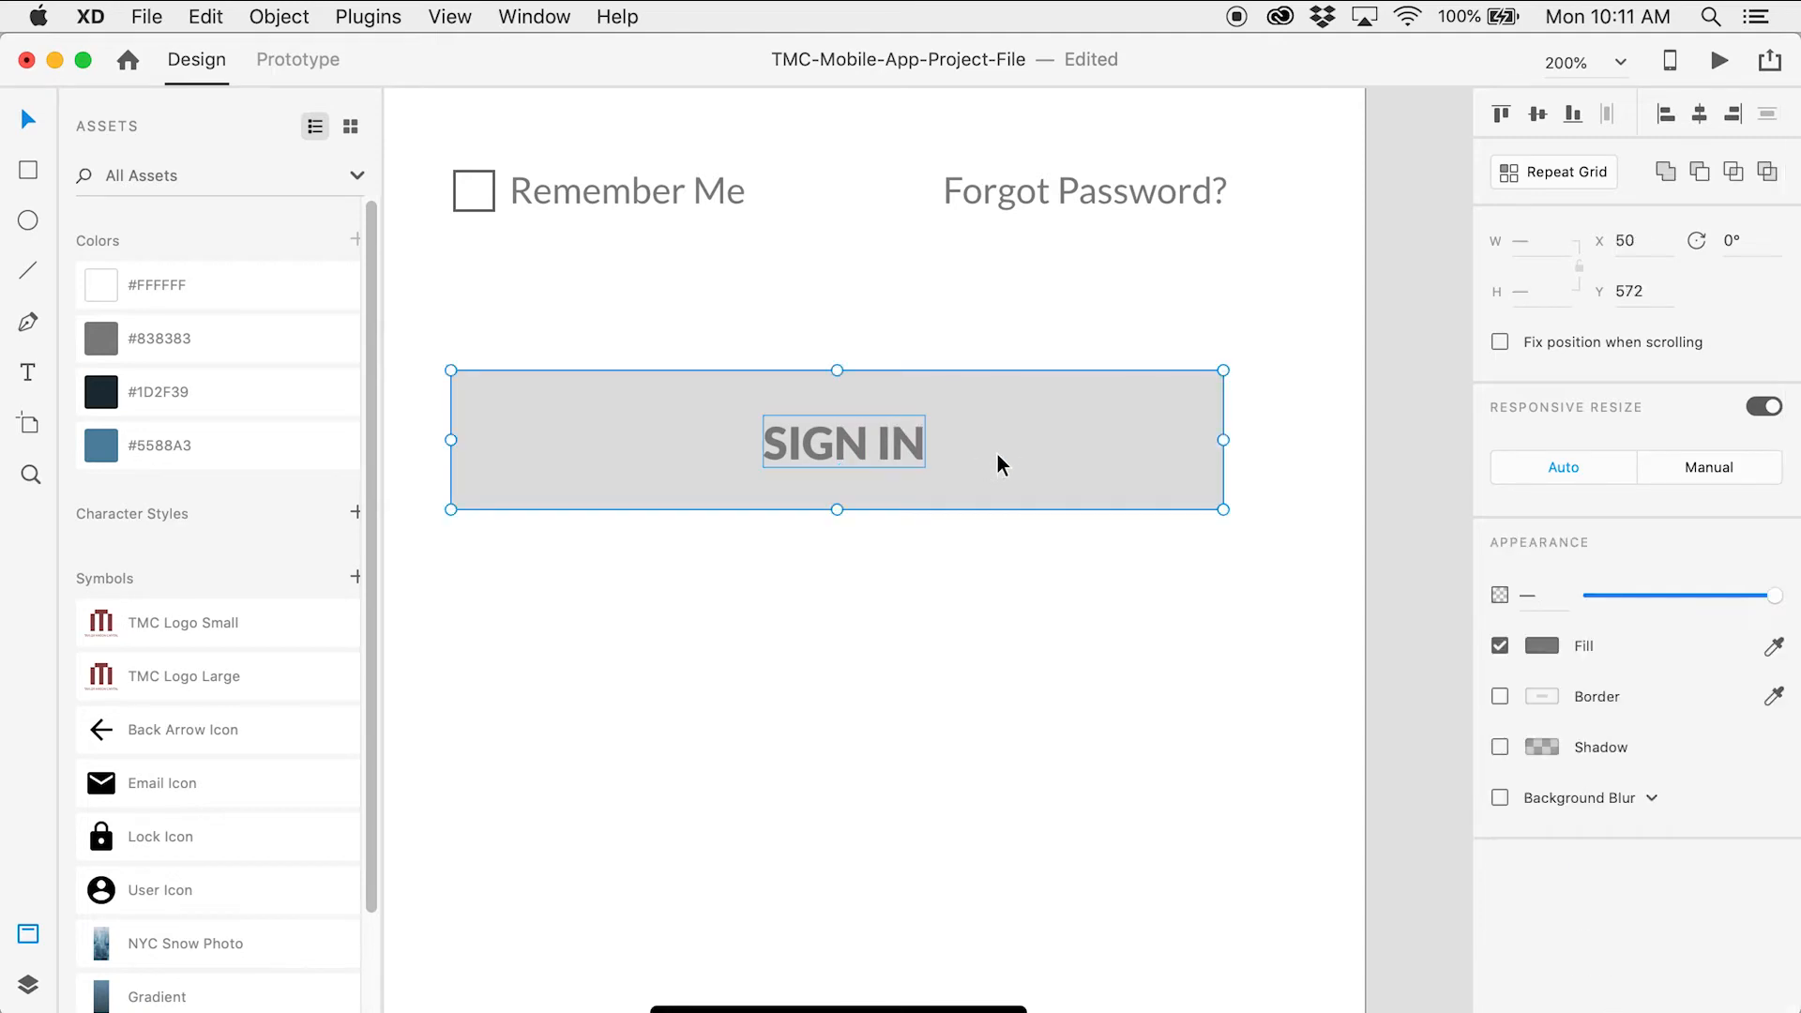
pyautogui.click(1505, 115)
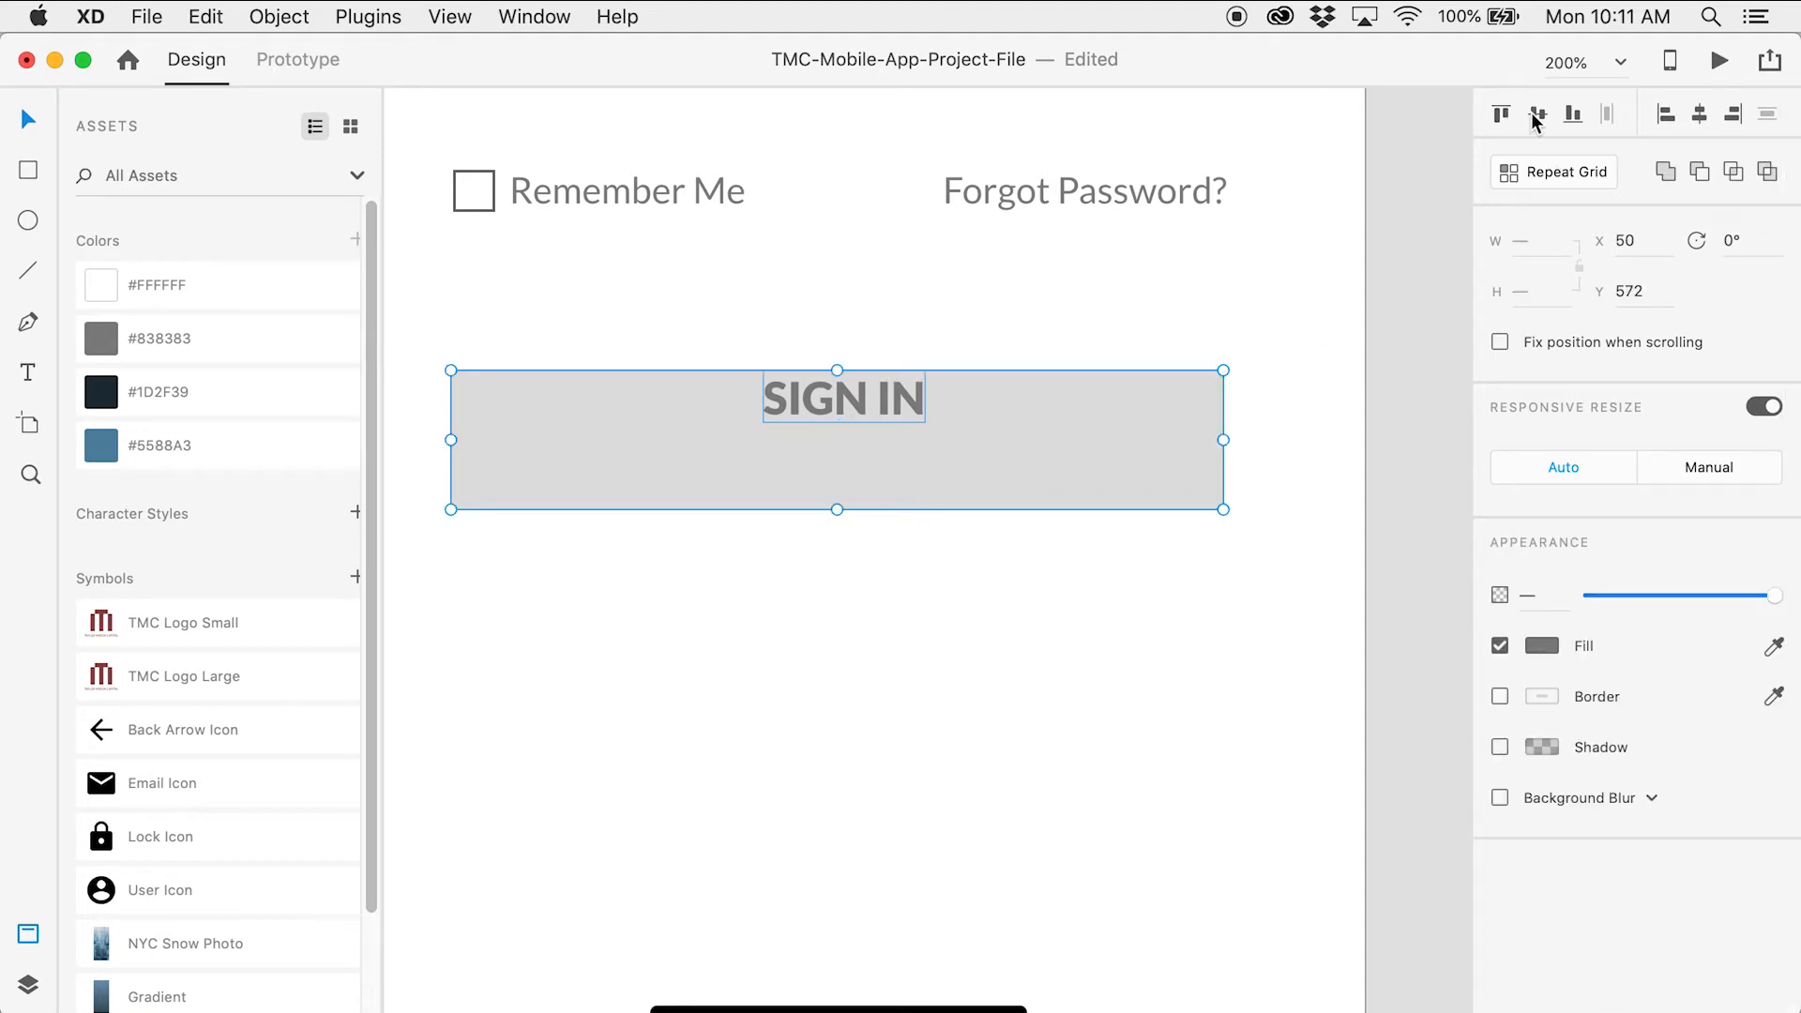
pyautogui.click(1538, 113)
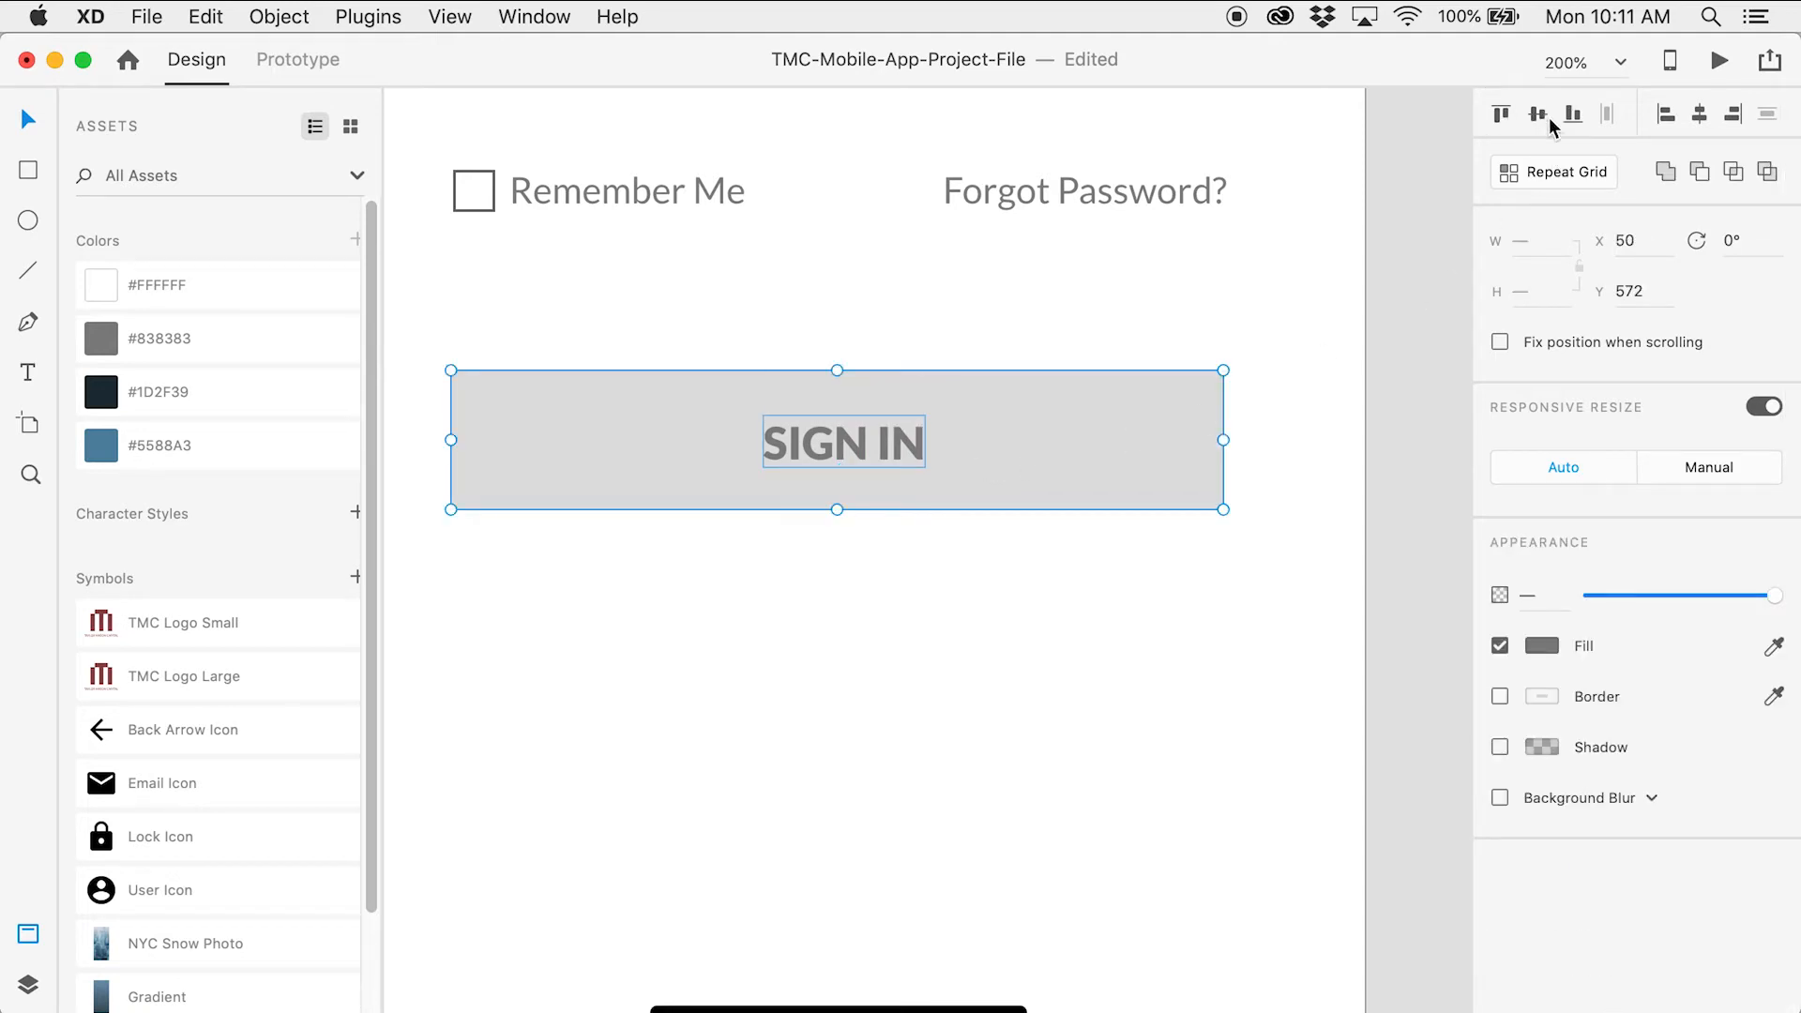
pyautogui.click(1668, 114)
pyautogui.click(1700, 115)
pyautogui.click(1079, 698)
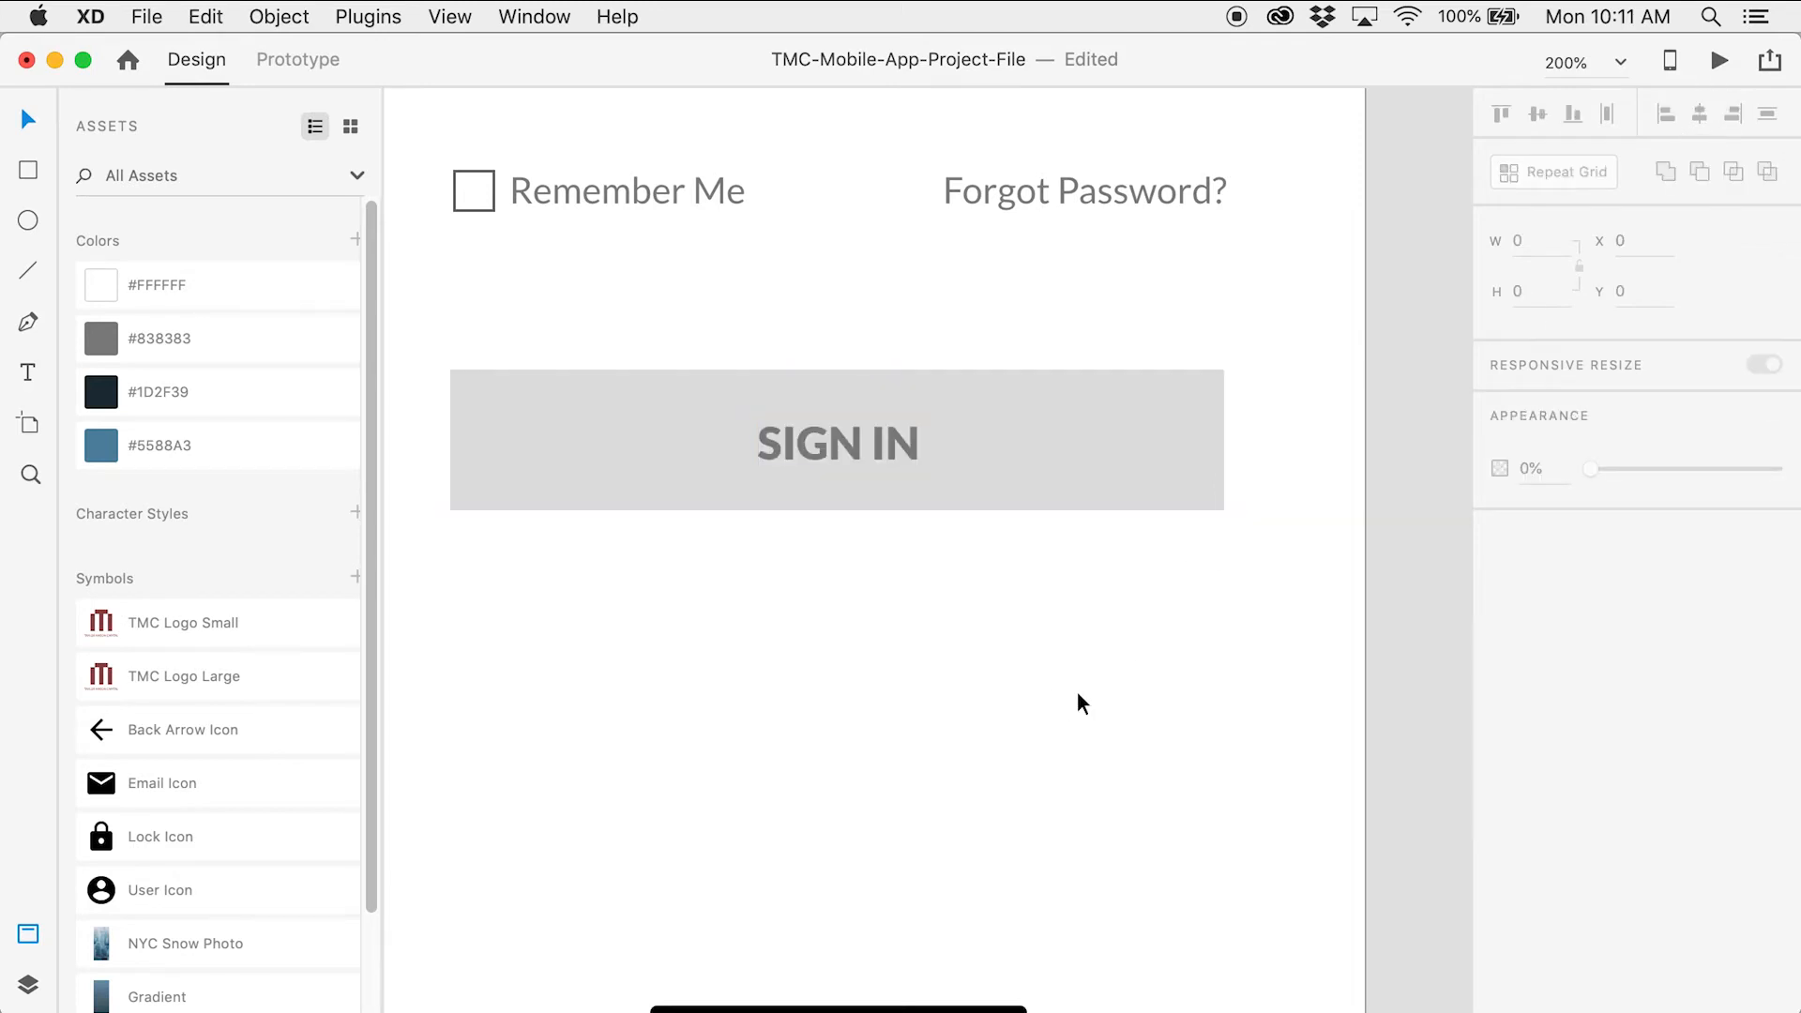
pyautogui.keyDown('alt'); pyautogui.keyDown('super'); pyautogui.click(1061, 660); pyautogui.keyUp('super'); pyautogui.keyUp('alt')
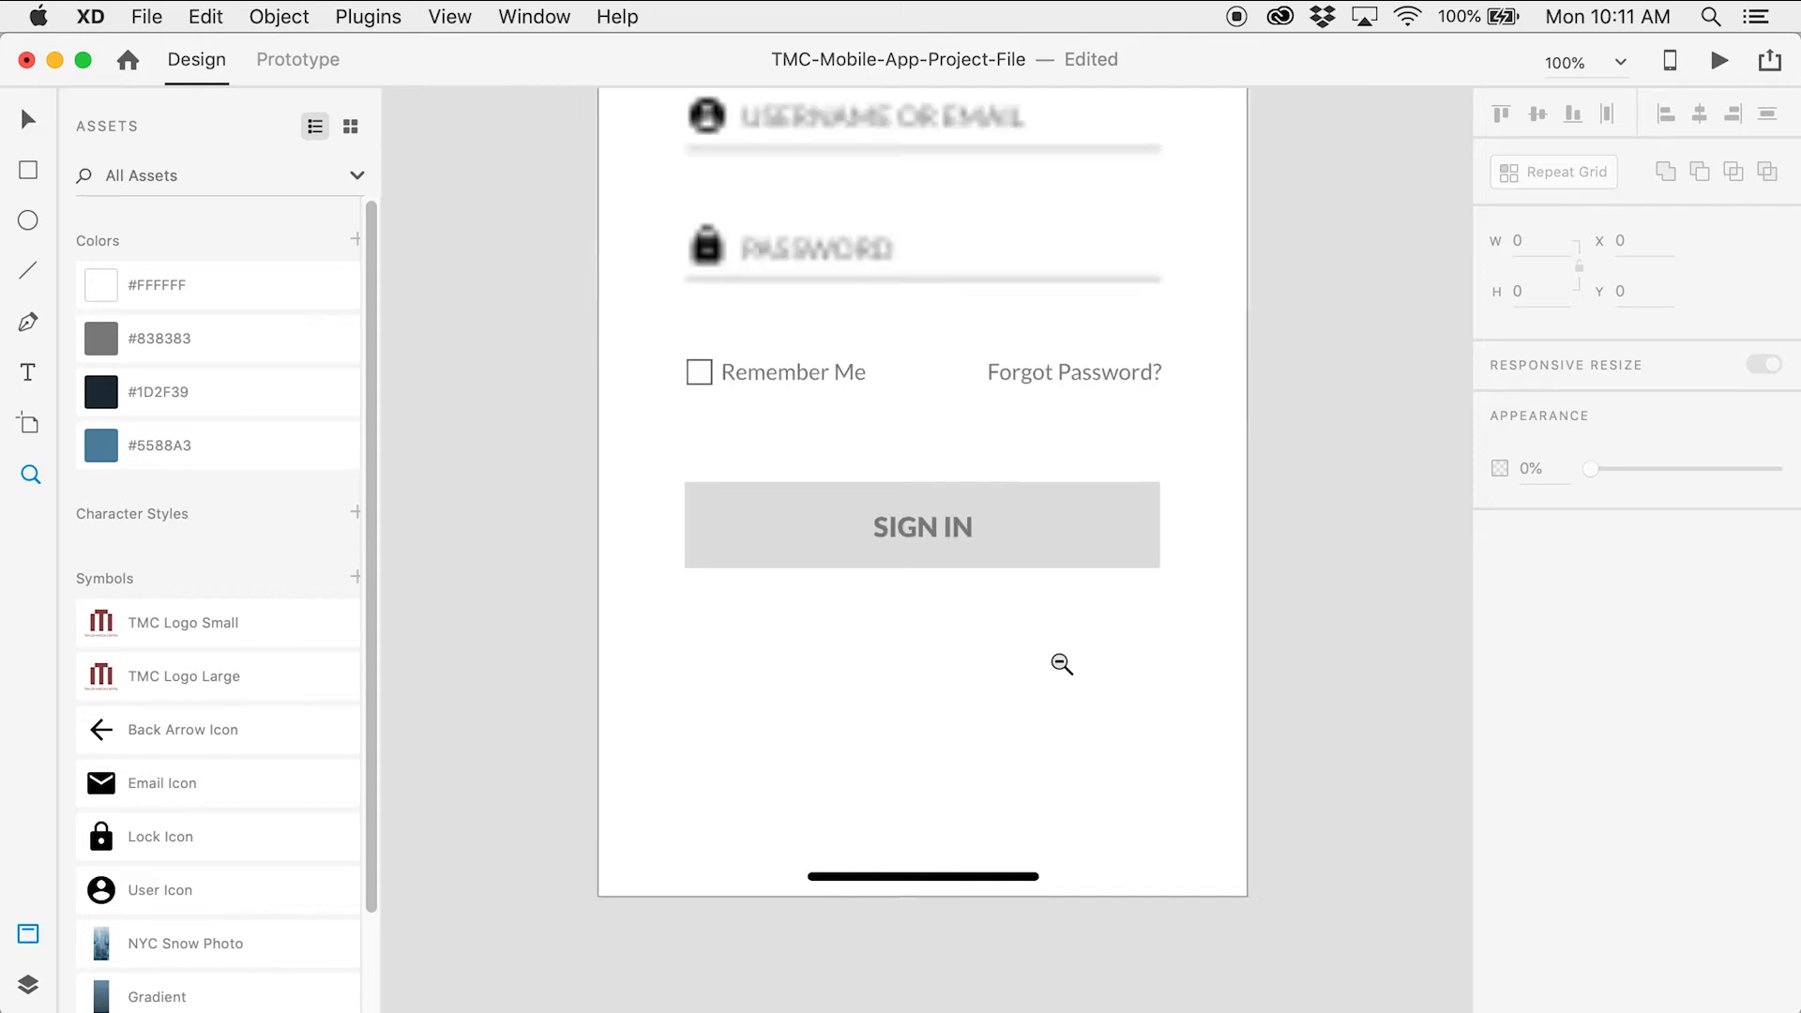
pyautogui.moveTo(1075, 685); pyautogui.dragTo(891, 607)
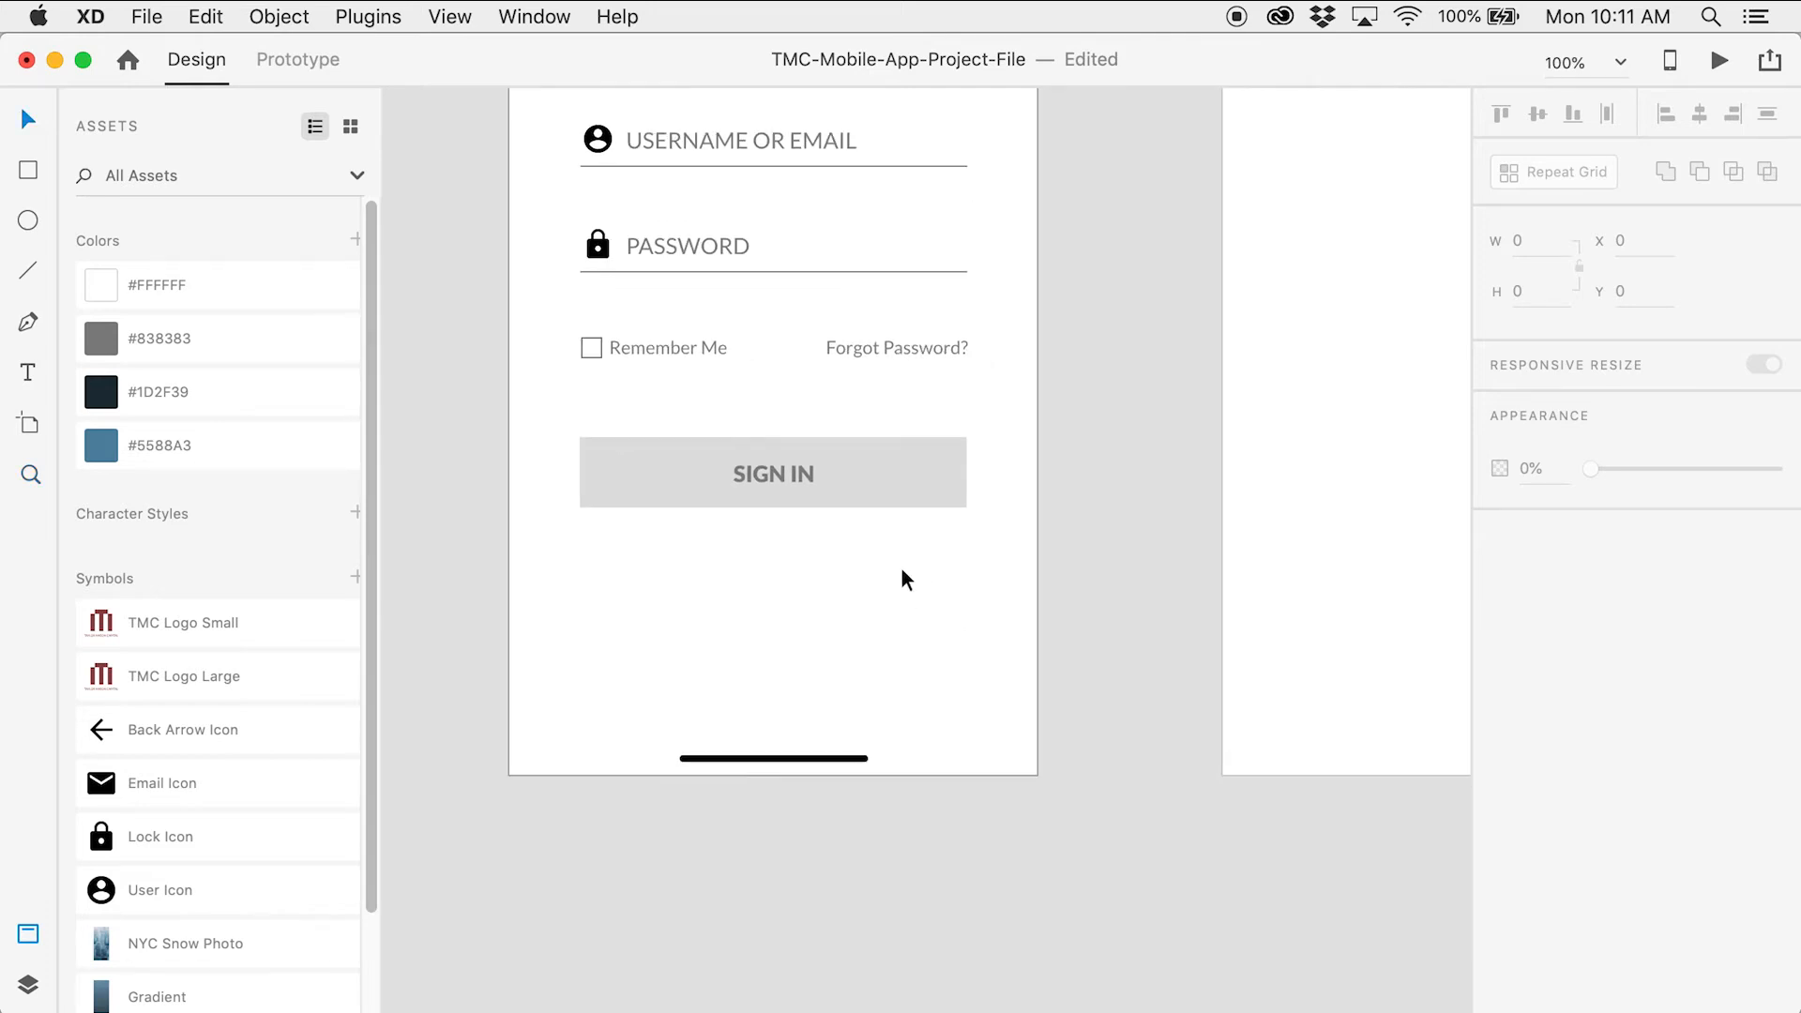
# Duplicate Forgot Password? below the button, centre-align it, and retype as 'Don't have an account? SIGN UP'
pyautogui.click(882, 352)
pyautogui.press('super+d')
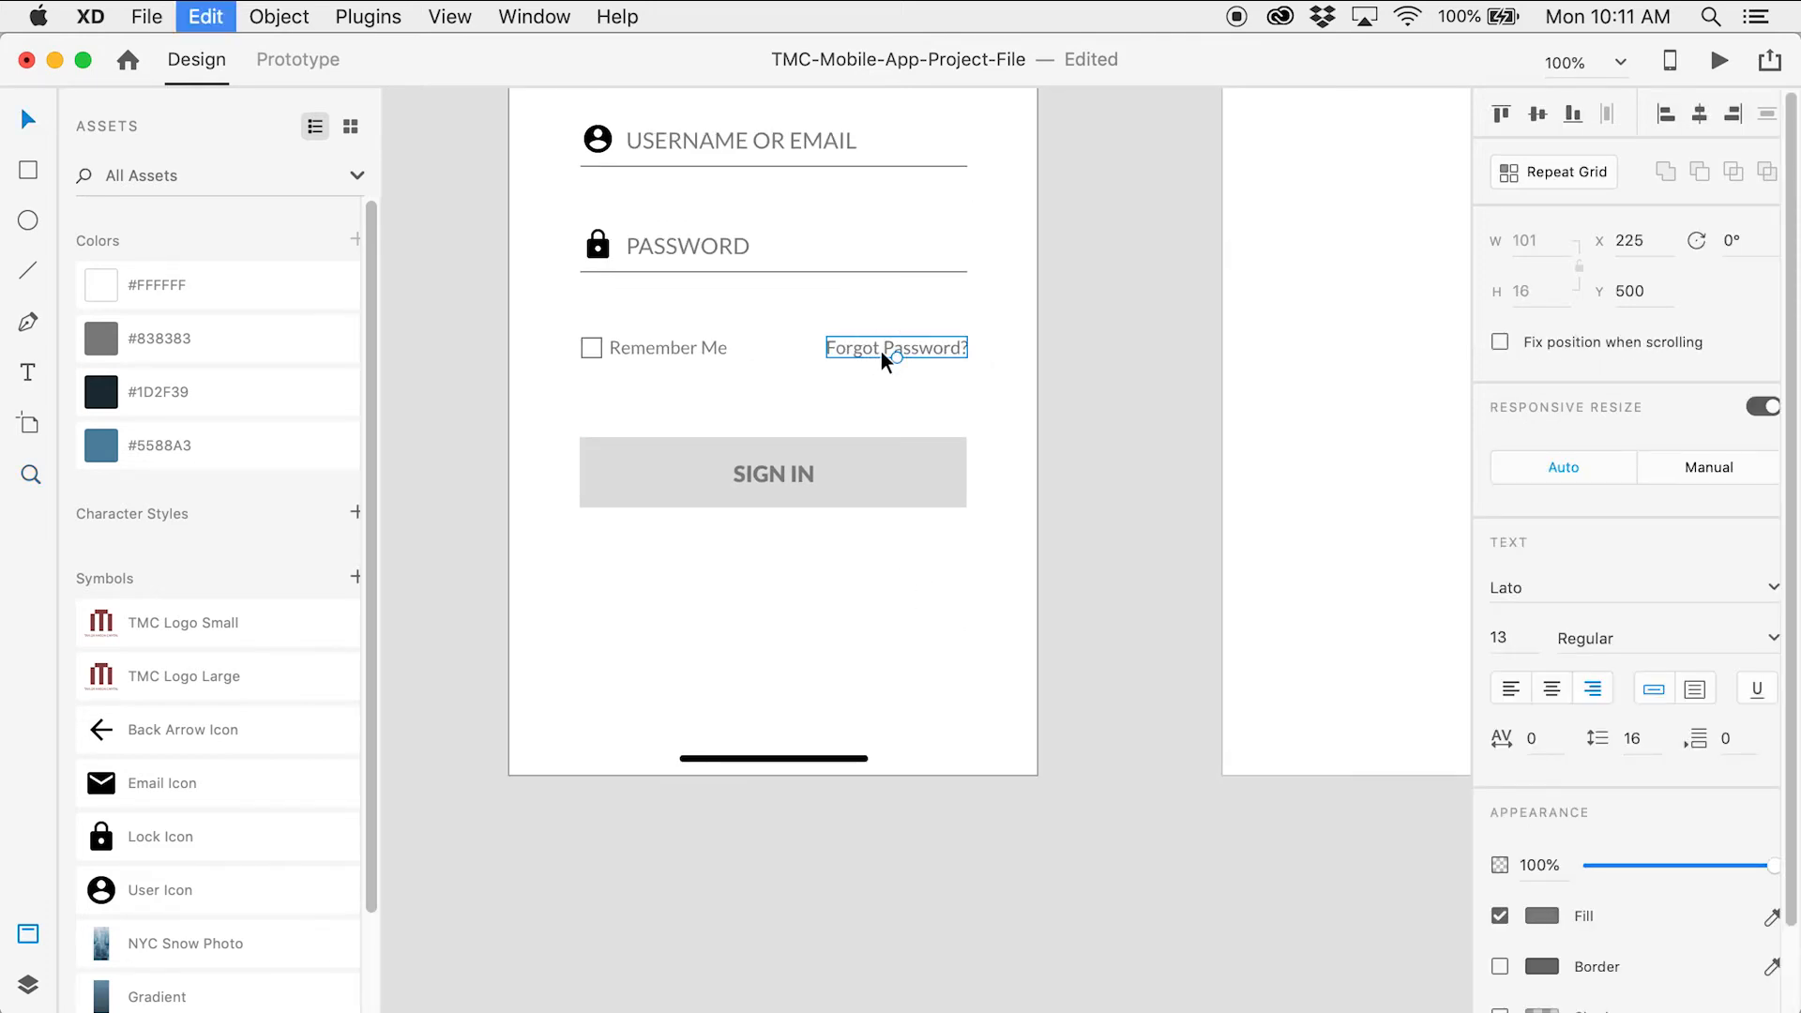
pyautogui.moveTo(921, 354); pyautogui.dragTo(797, 619)
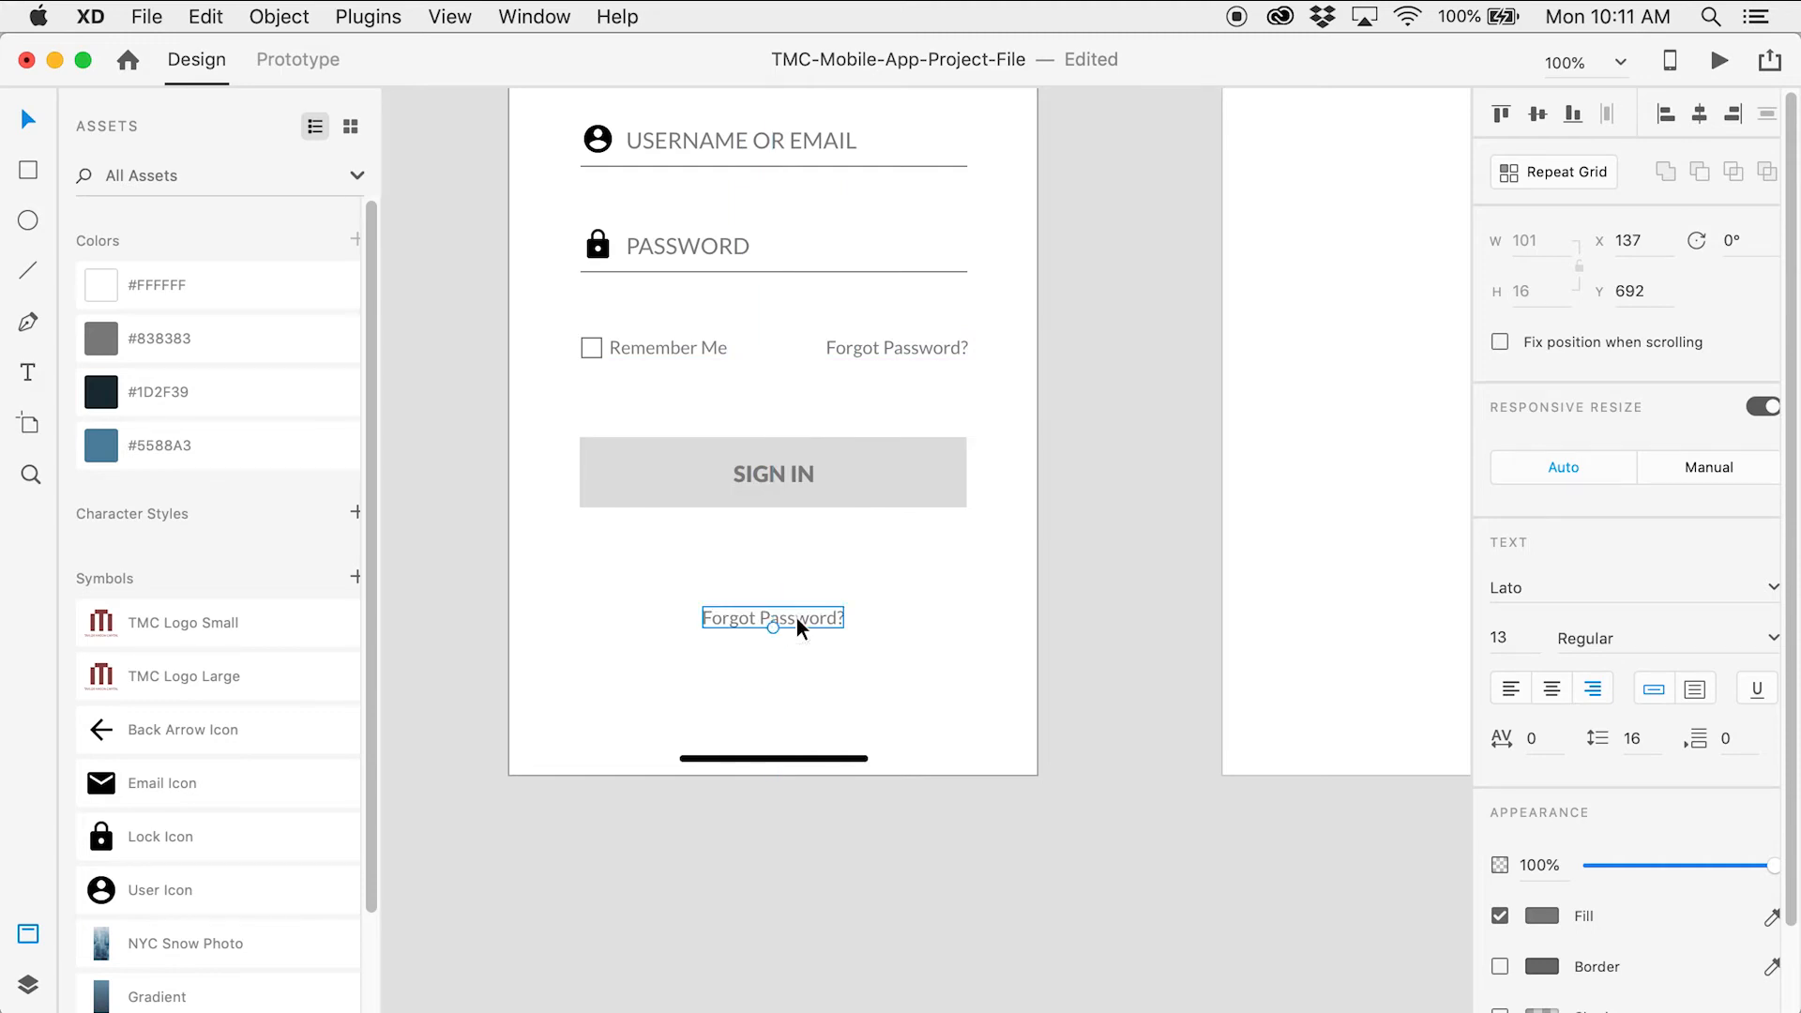
pyautogui.click(1552, 693)
pyautogui.doubleClick(791, 623)
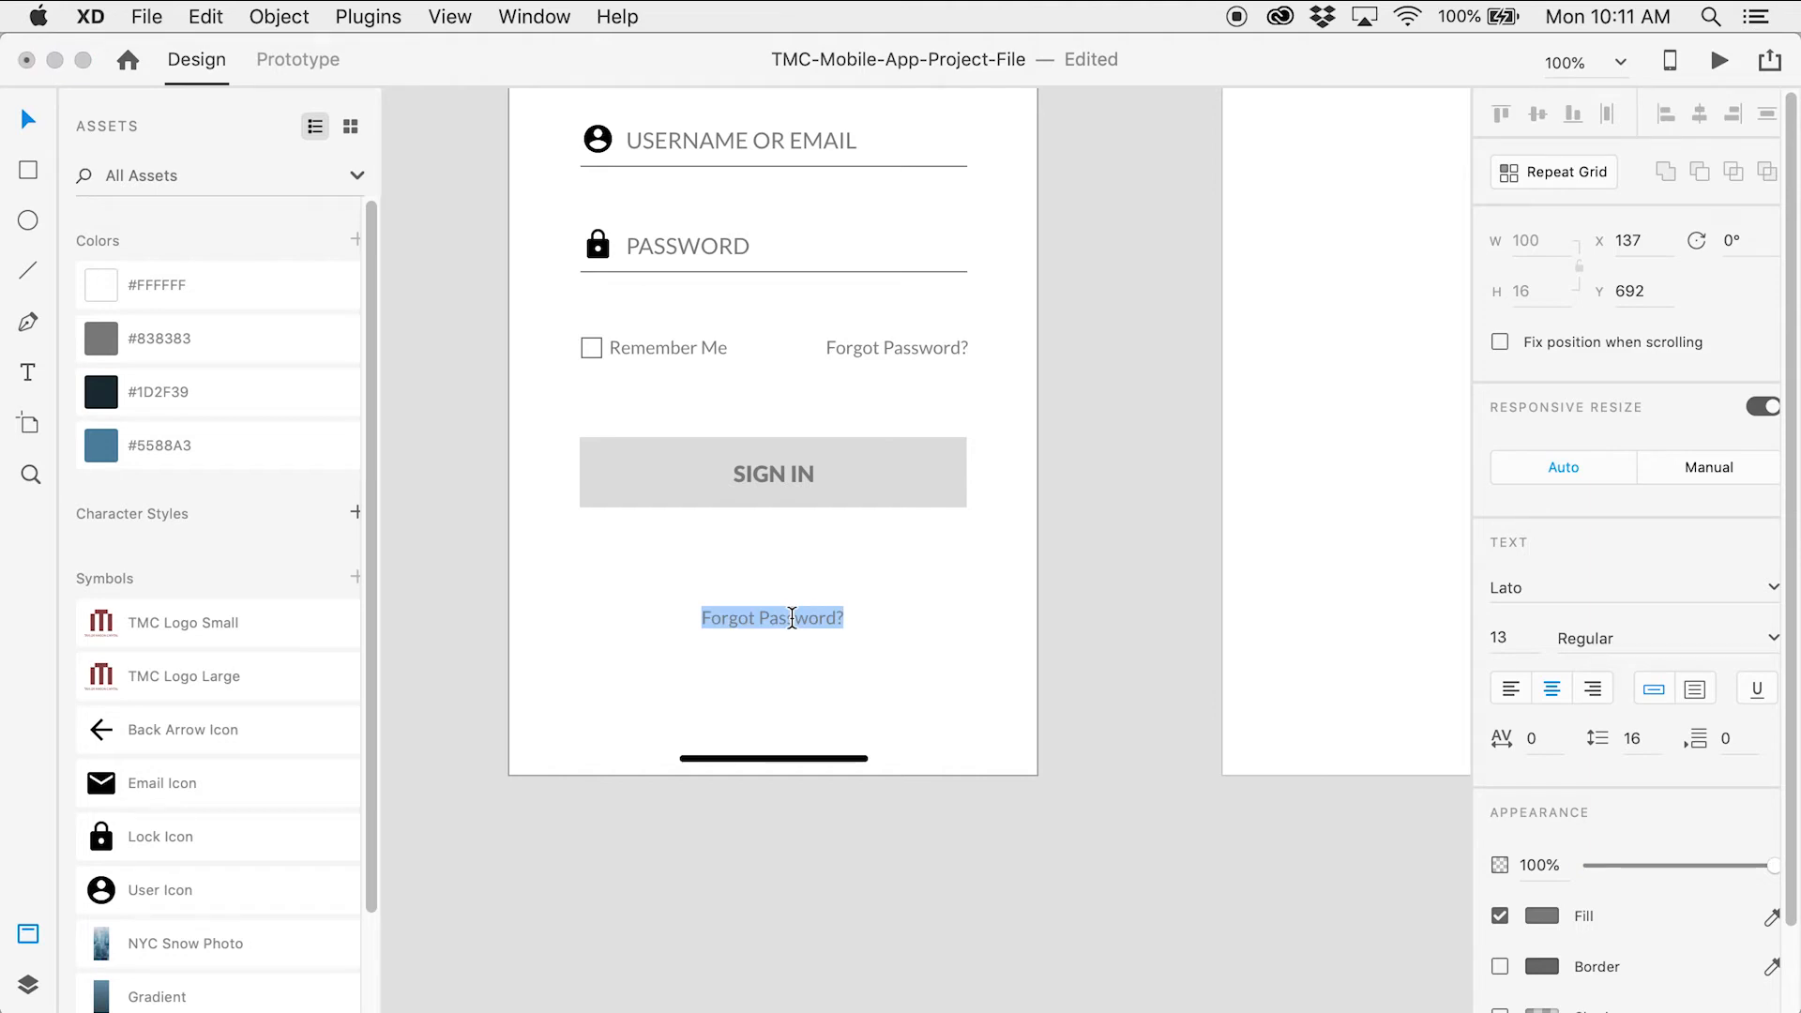
pyautogui.write('D')
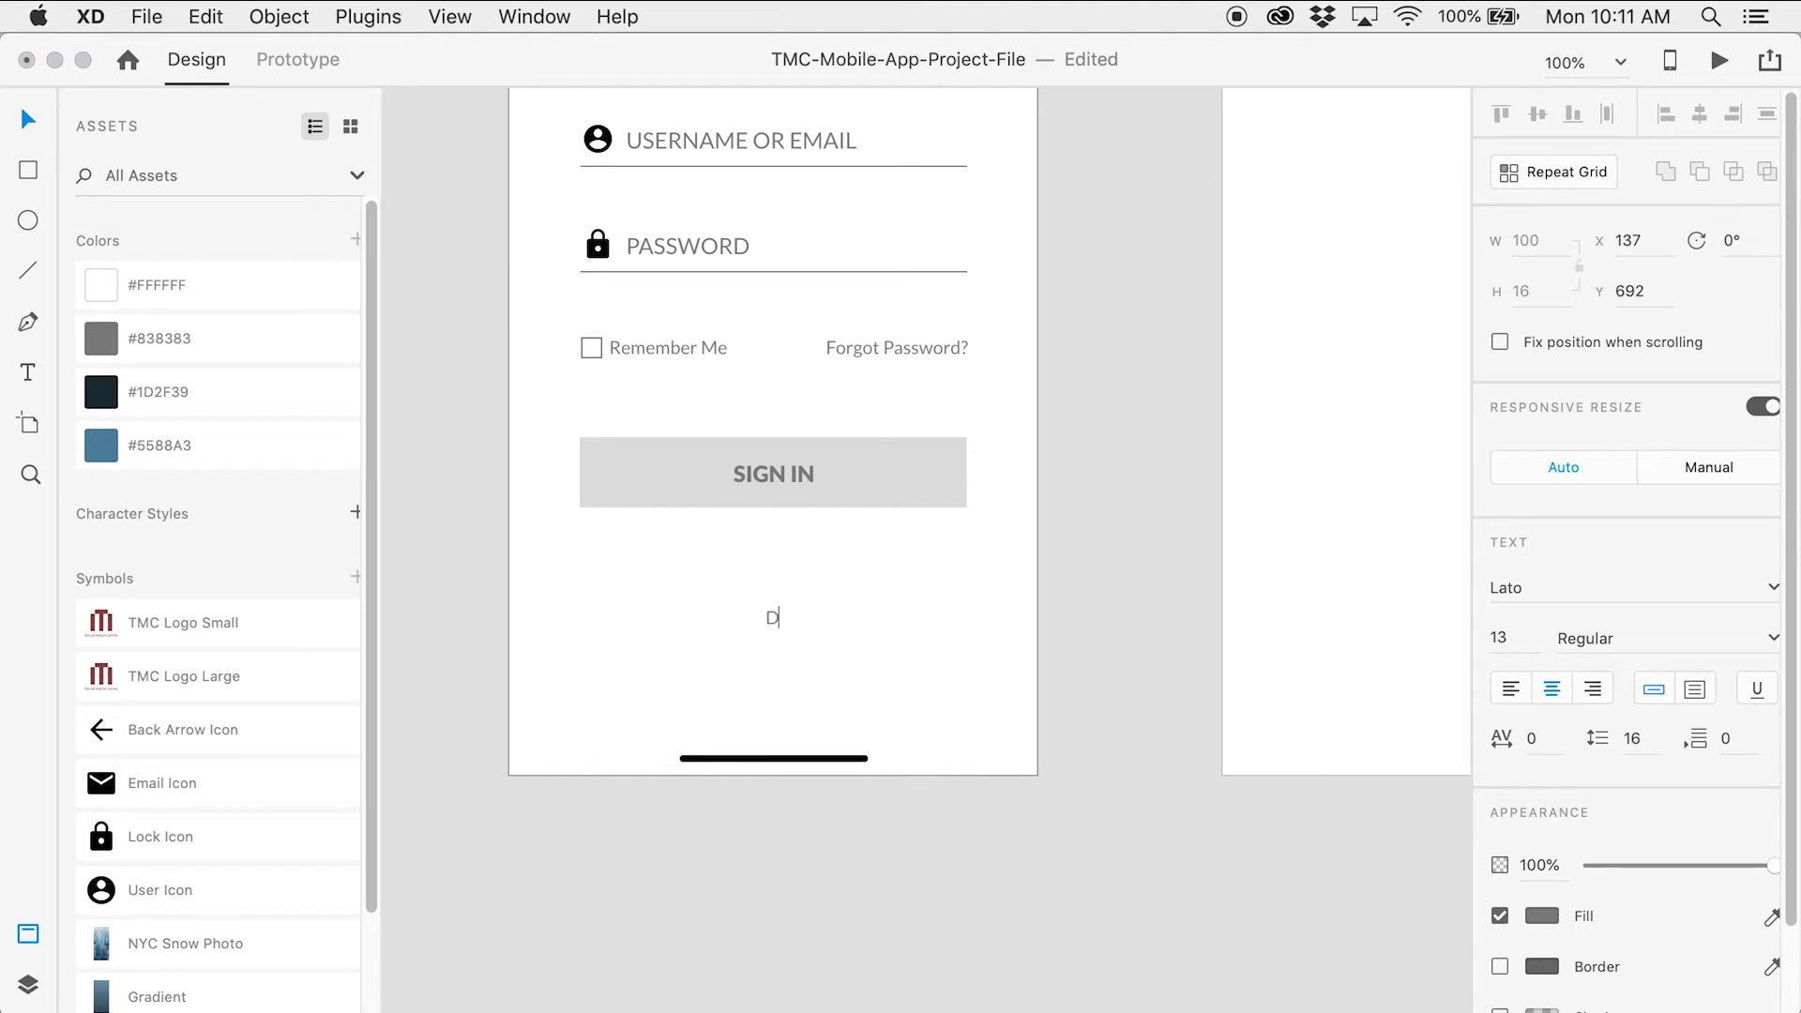
pyautogui.write("on't have an account? SIGN UP")
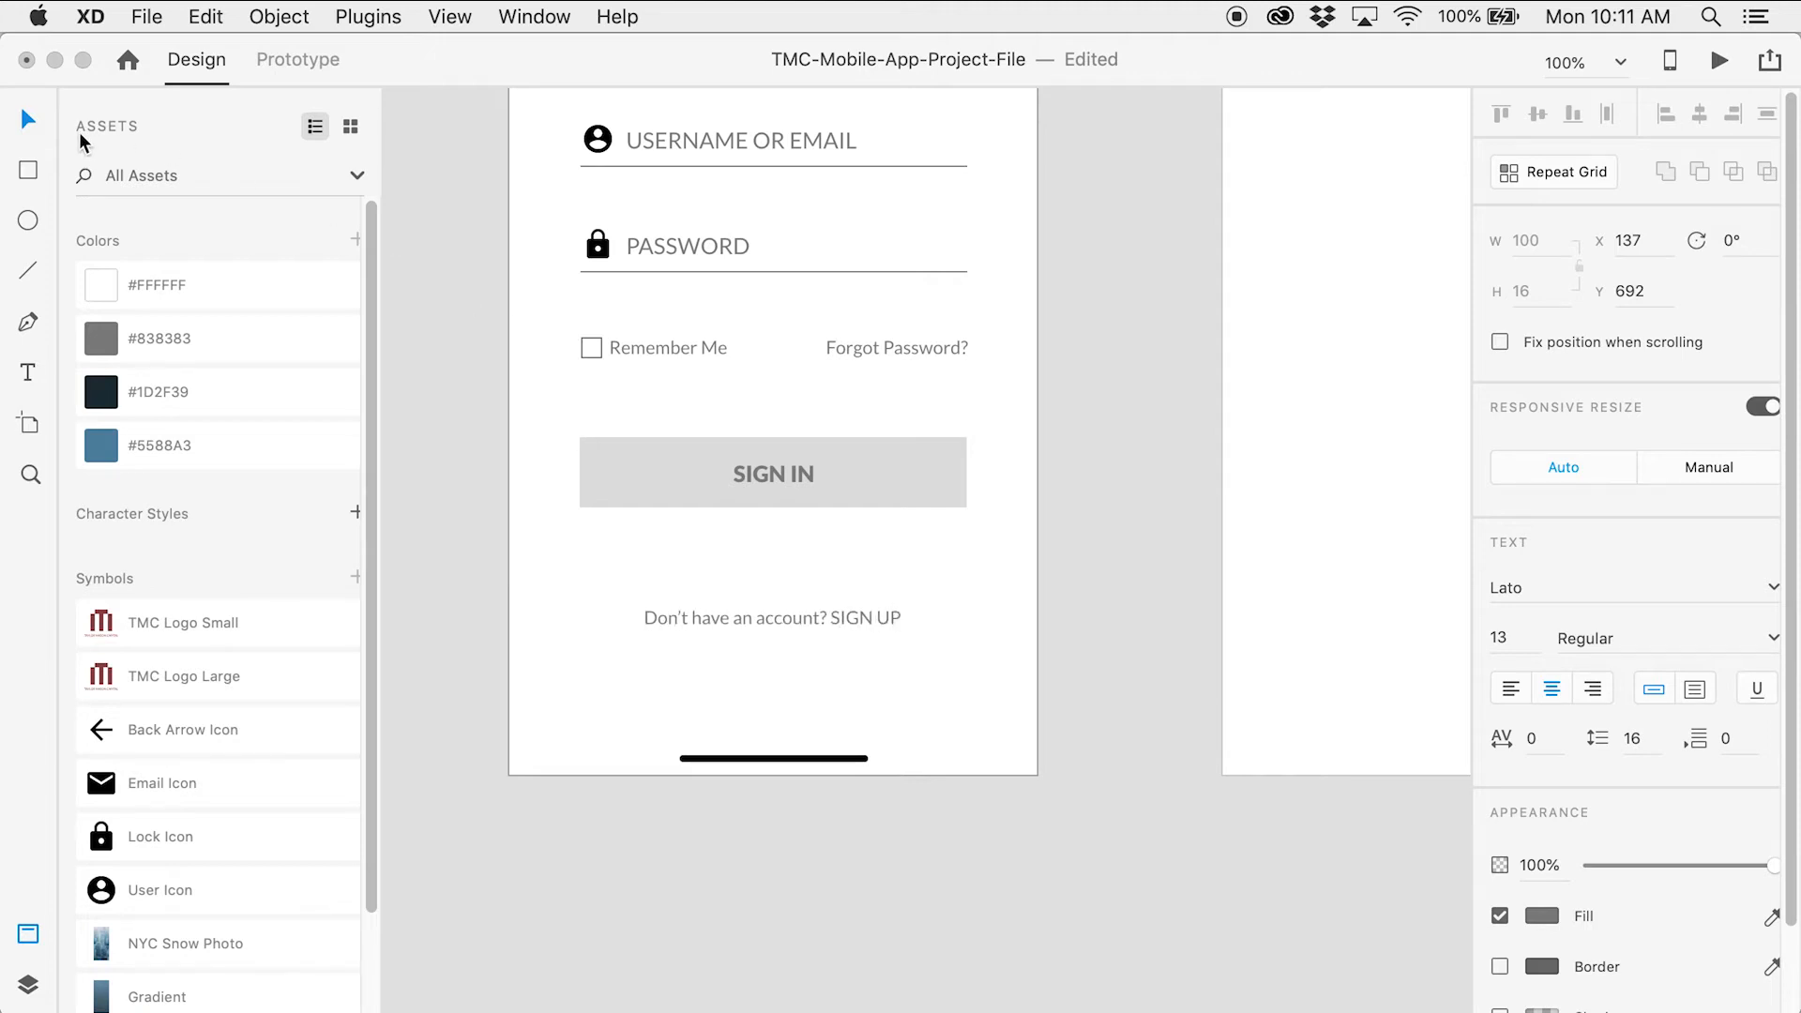
pyautogui.click(28, 118)
# Underline the words SIGN UP and make them Bold
pyautogui.press('z')
pyautogui.click(735, 631)
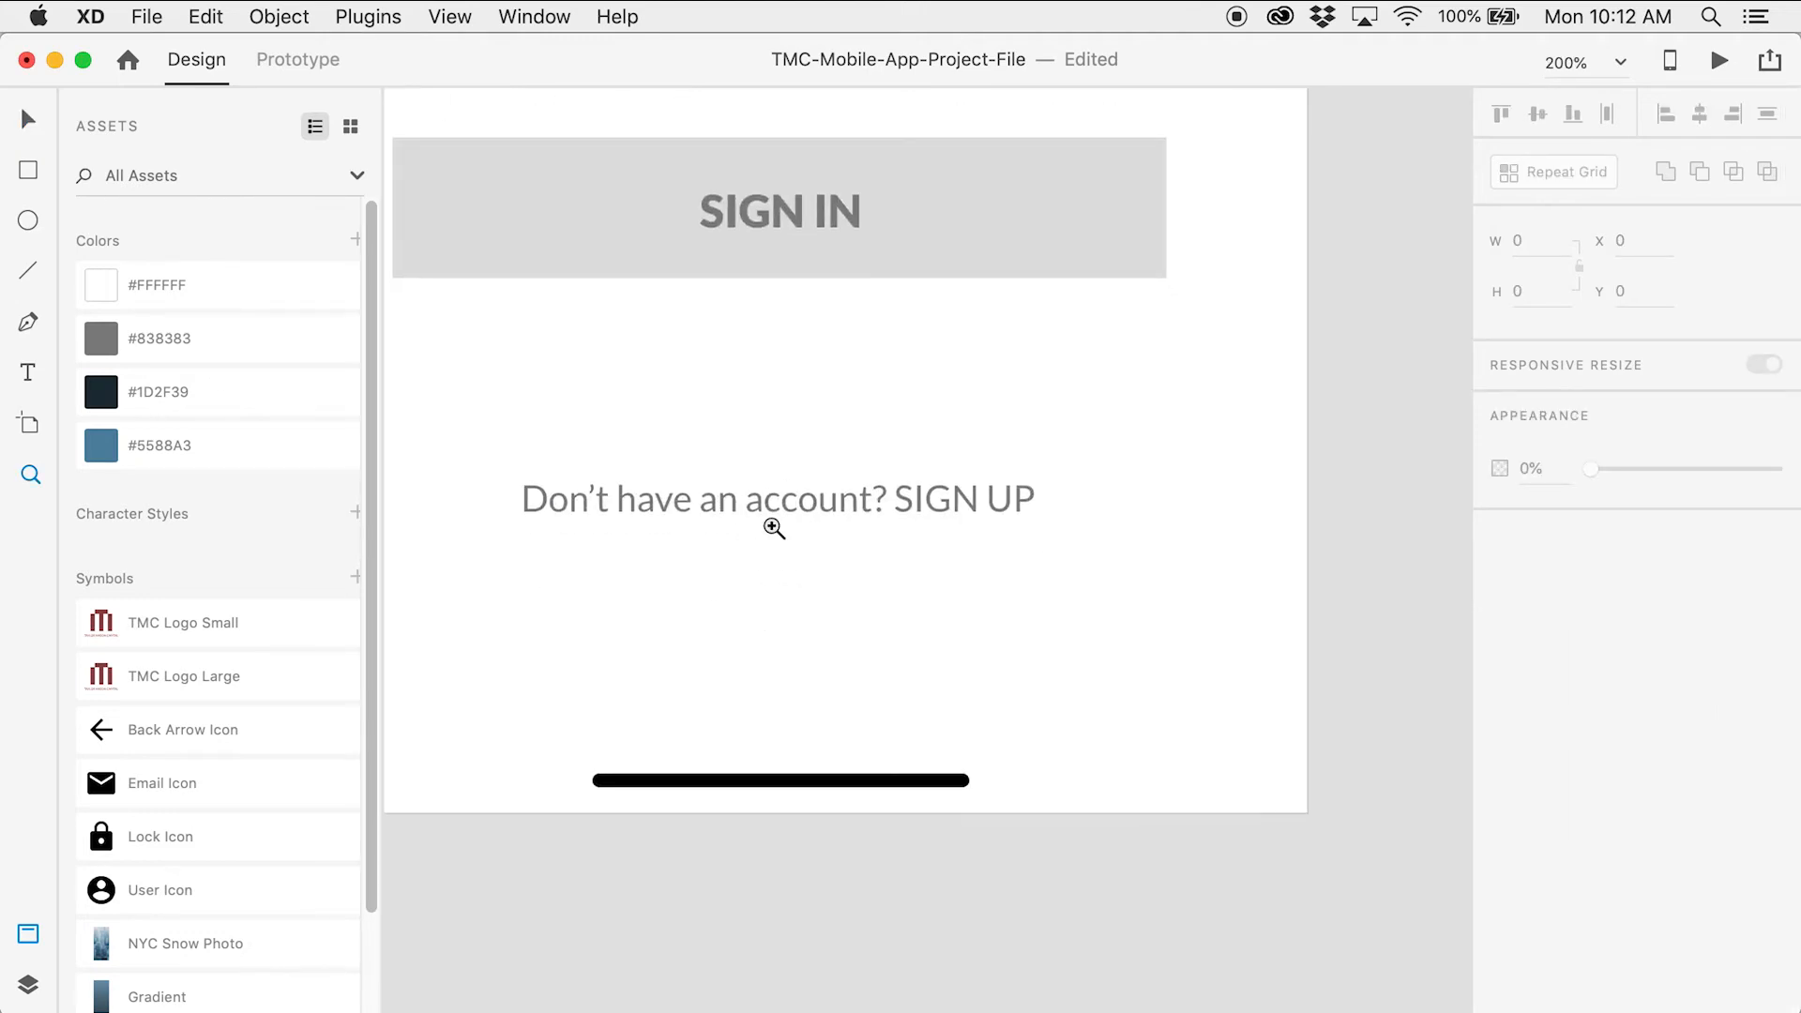
pyautogui.press('v')
pyautogui.press('t')
pyautogui.click(915, 504)
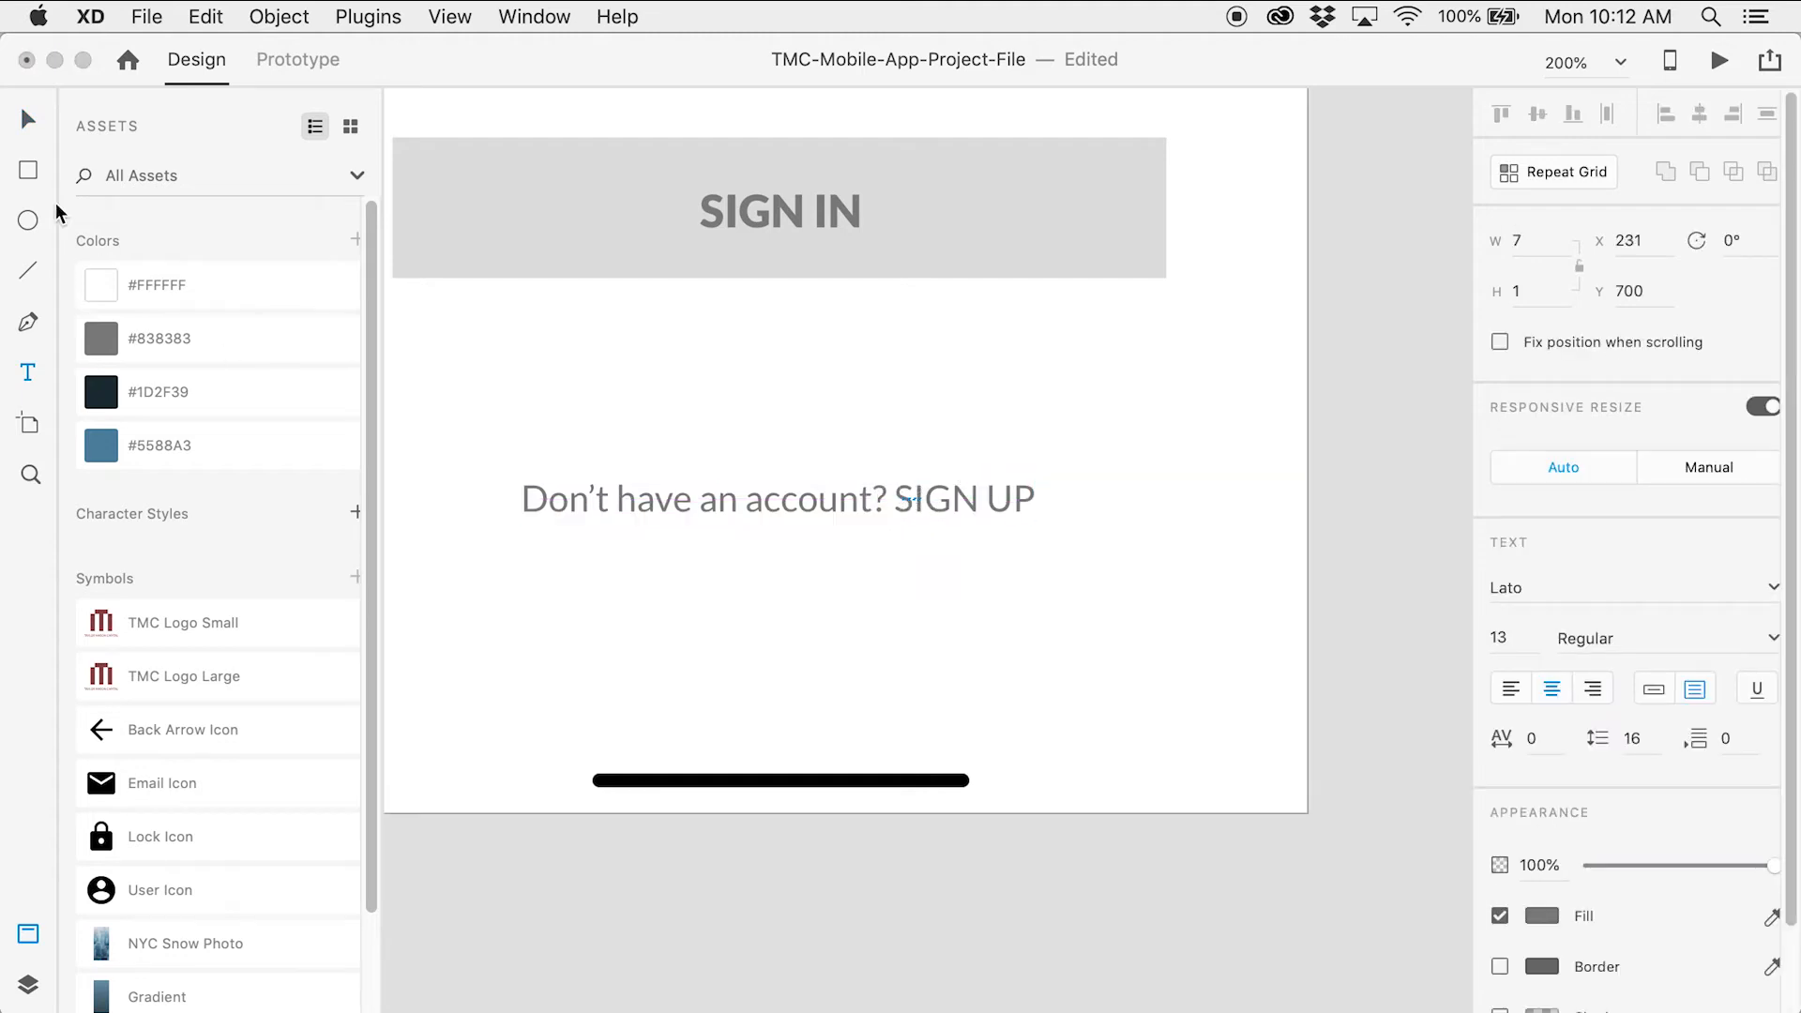
pyautogui.click(28, 120)
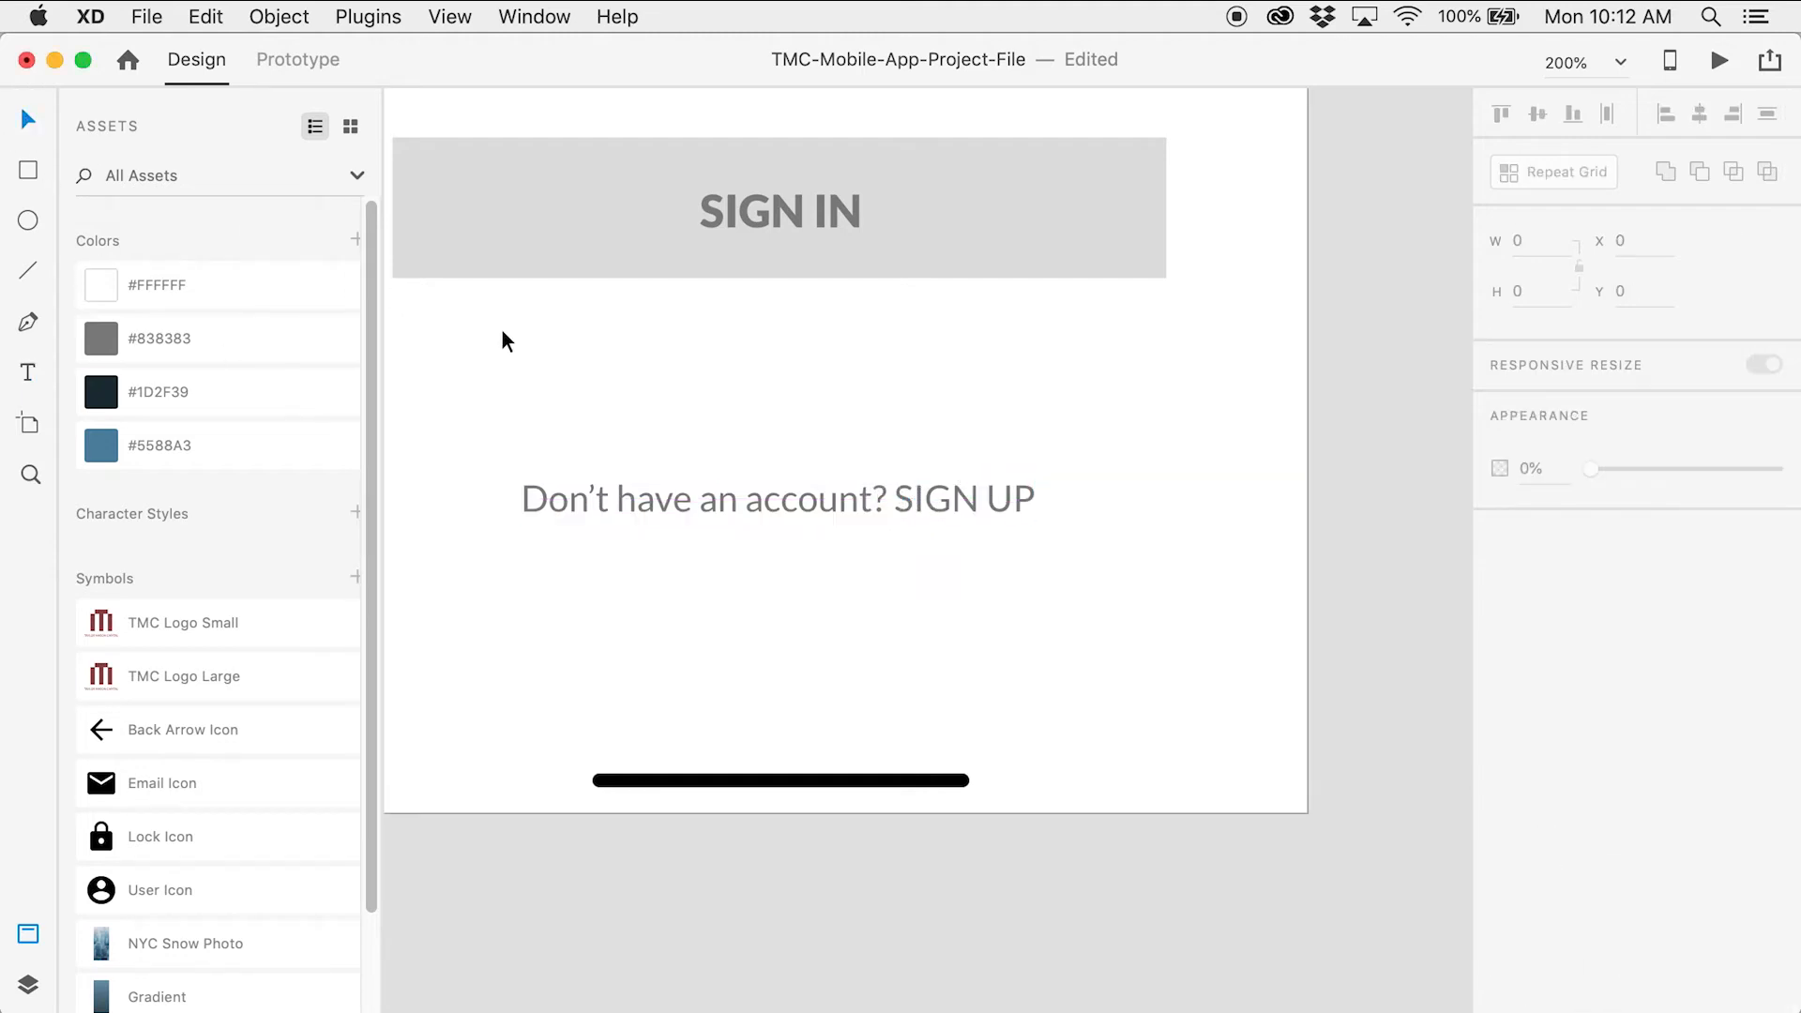
pyautogui.doubleClick(929, 512)
pyautogui.moveTo(896, 504); pyautogui.dragTo(1035, 506)
pyautogui.click(1758, 691)
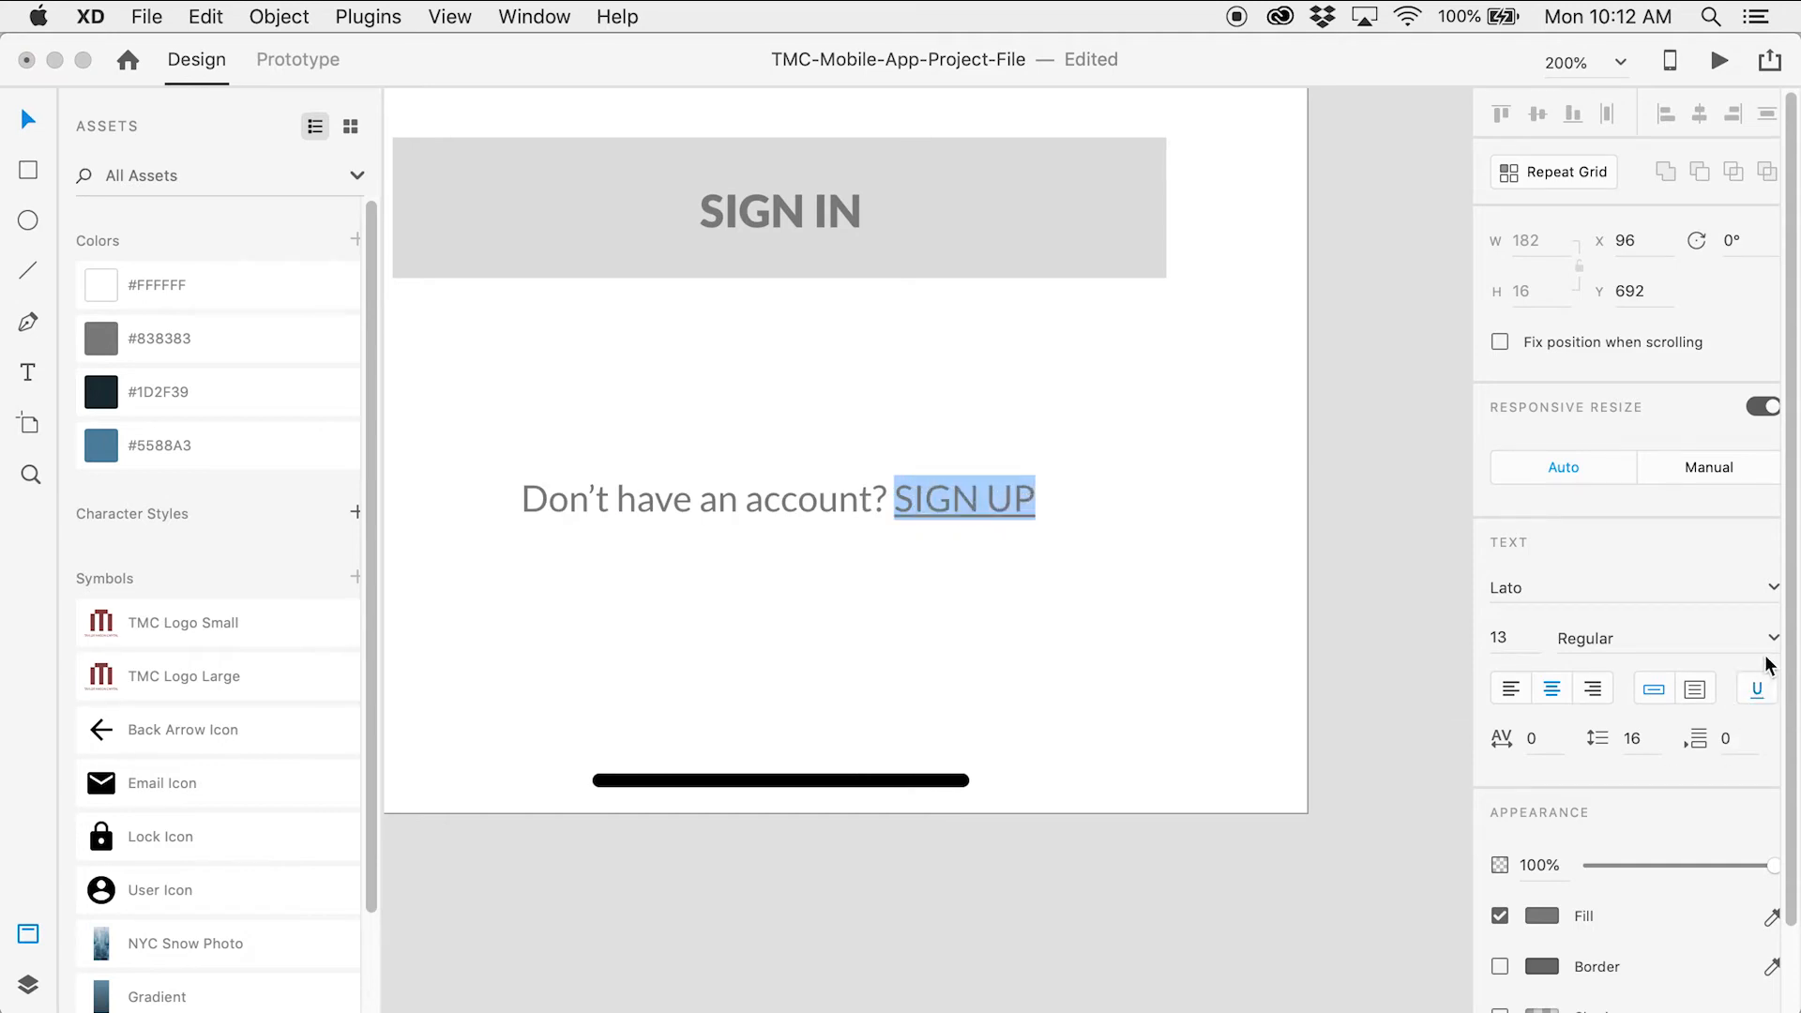
pyautogui.click(1773, 640)
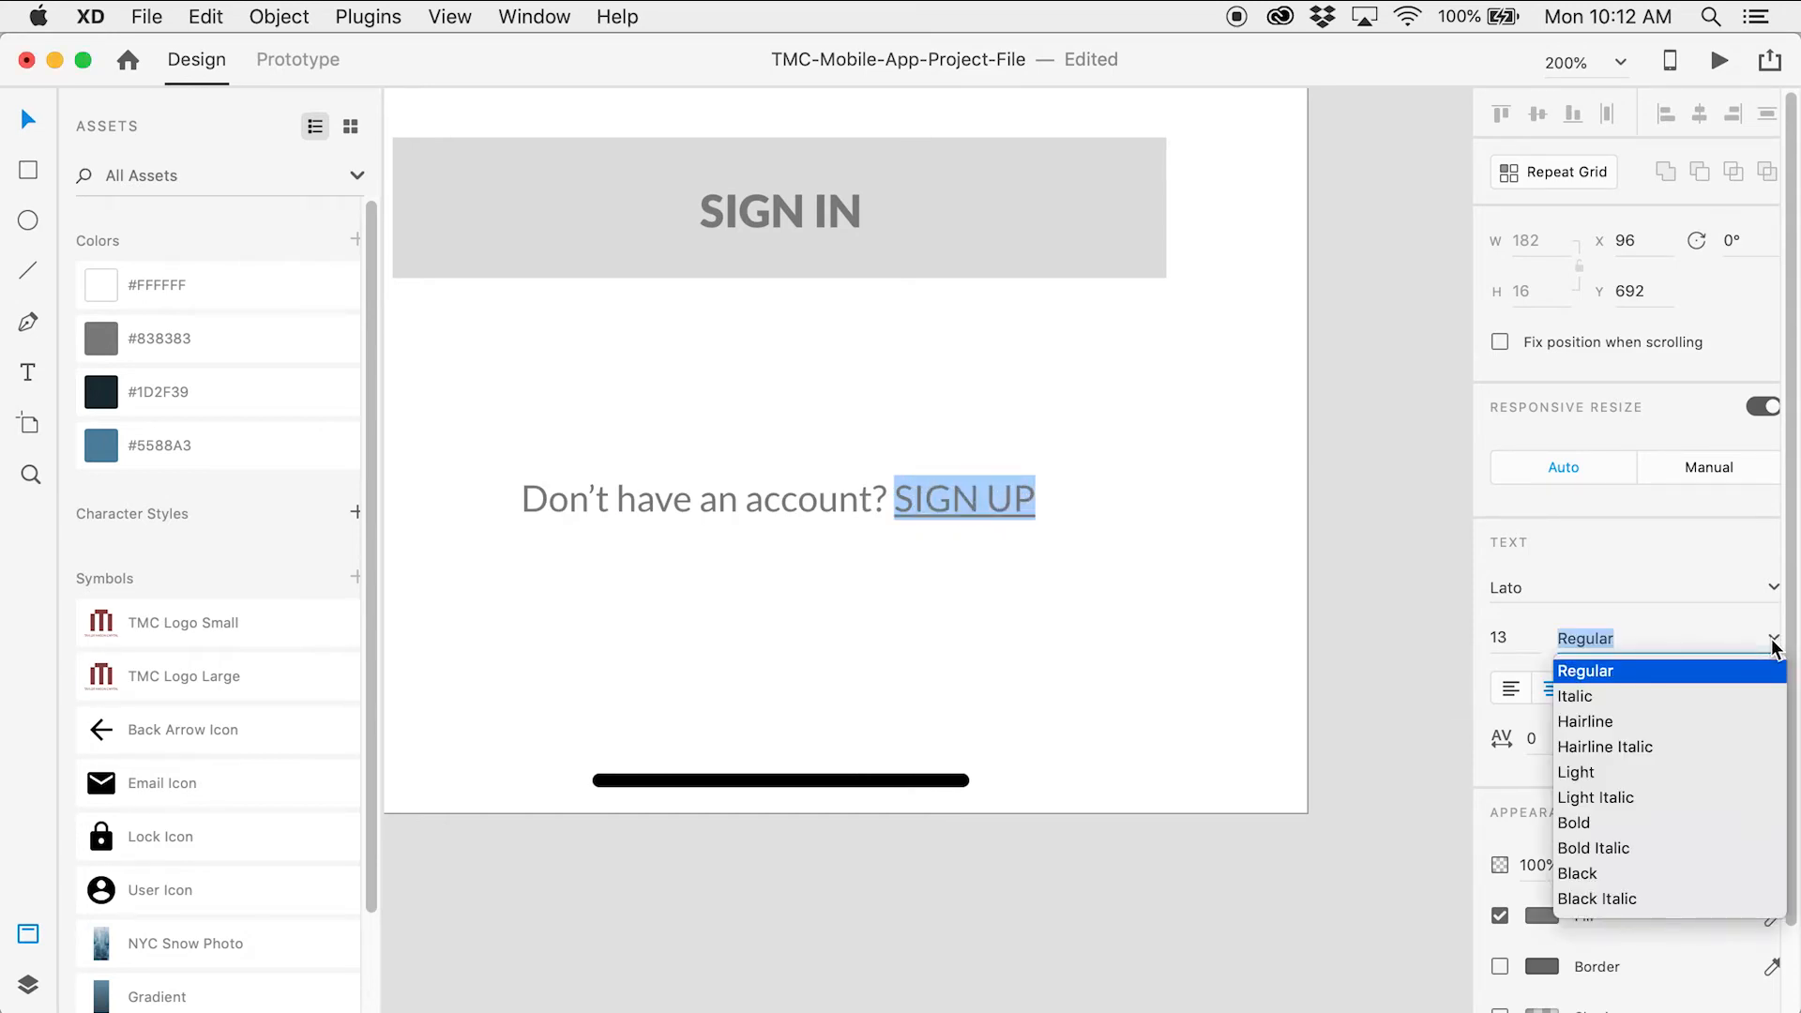
pyautogui.click(1626, 822)
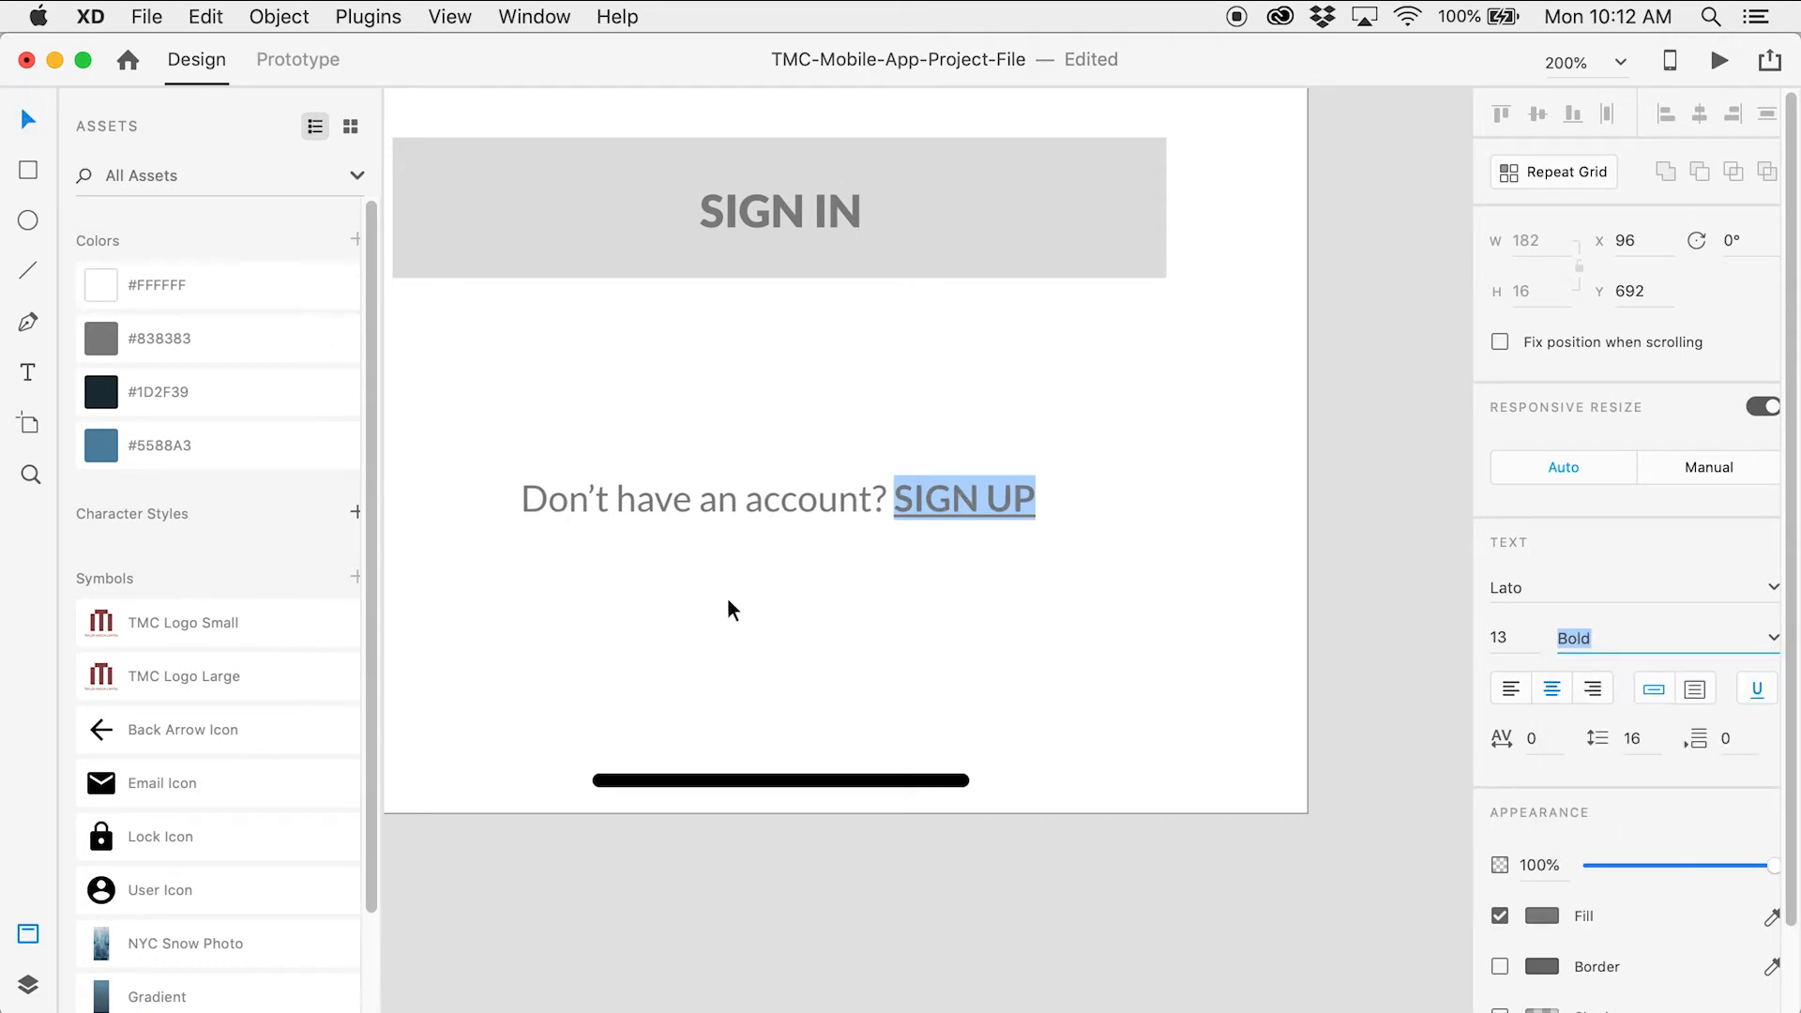
pyautogui.press('Escape')
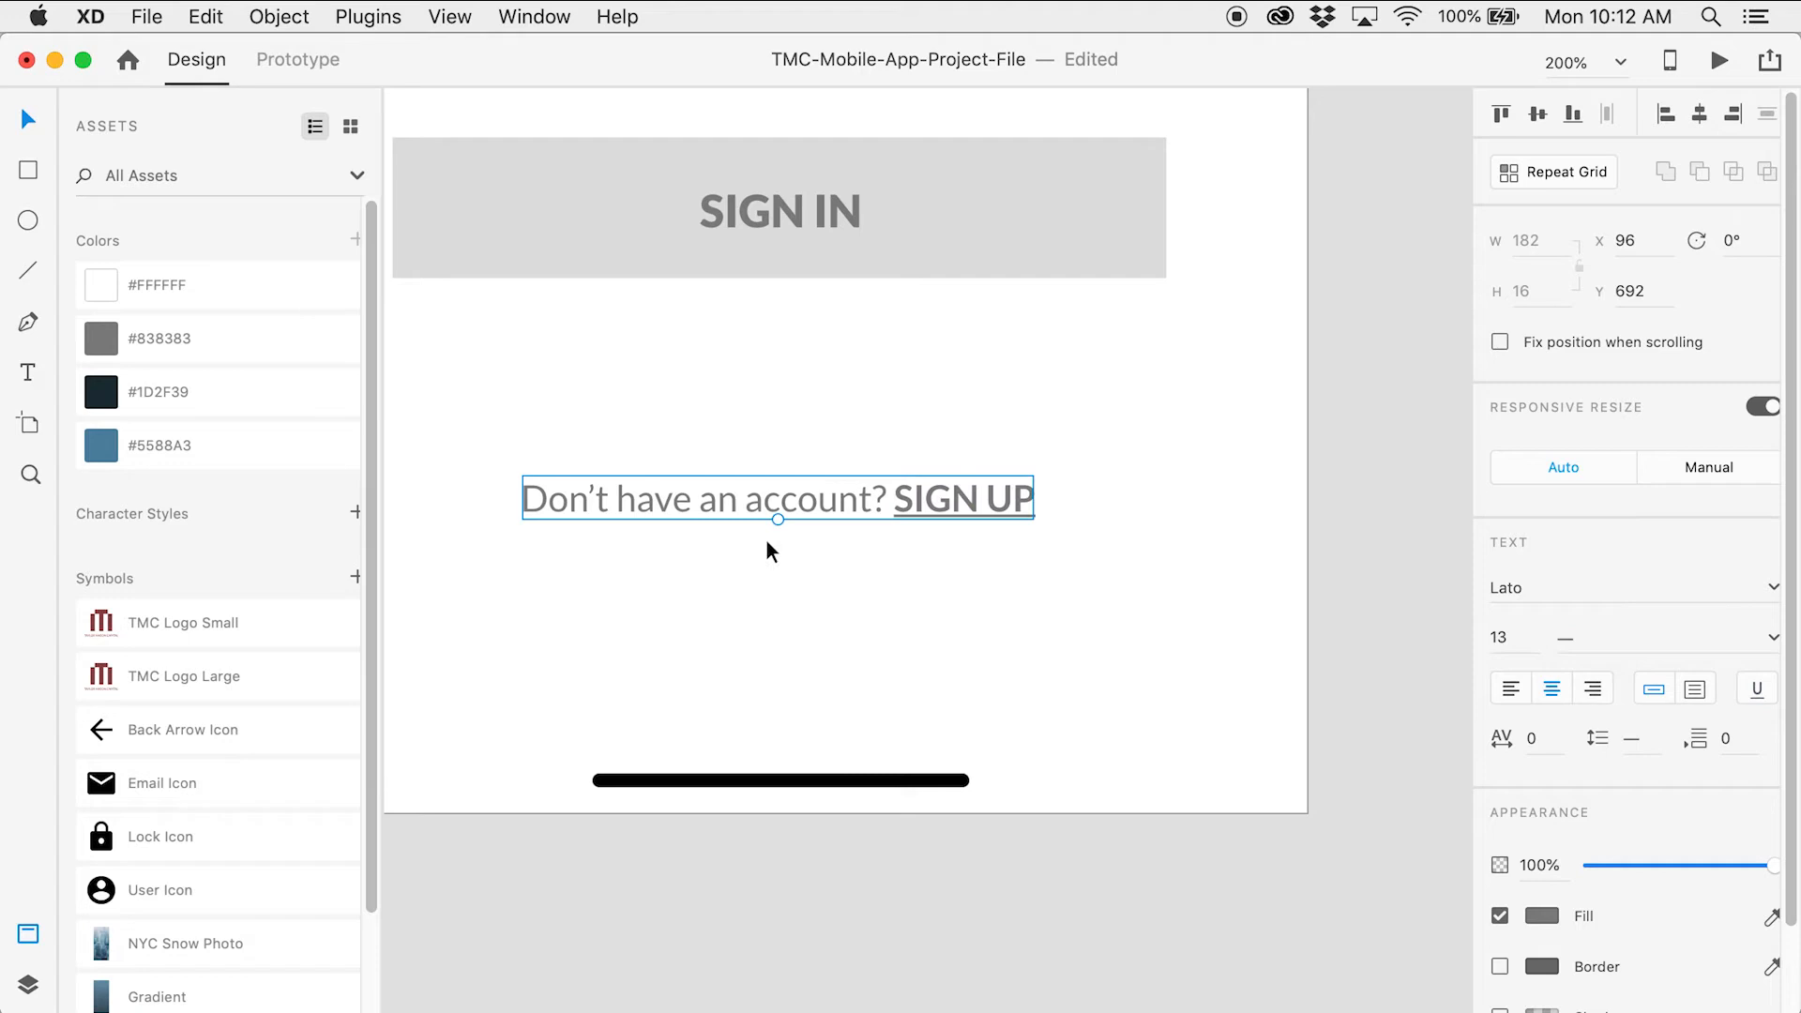
# Nudge the sign-up prompt two steps lower, then view both artboards
pyautogui.moveTo(838, 505); pyautogui.dragTo(834, 498)
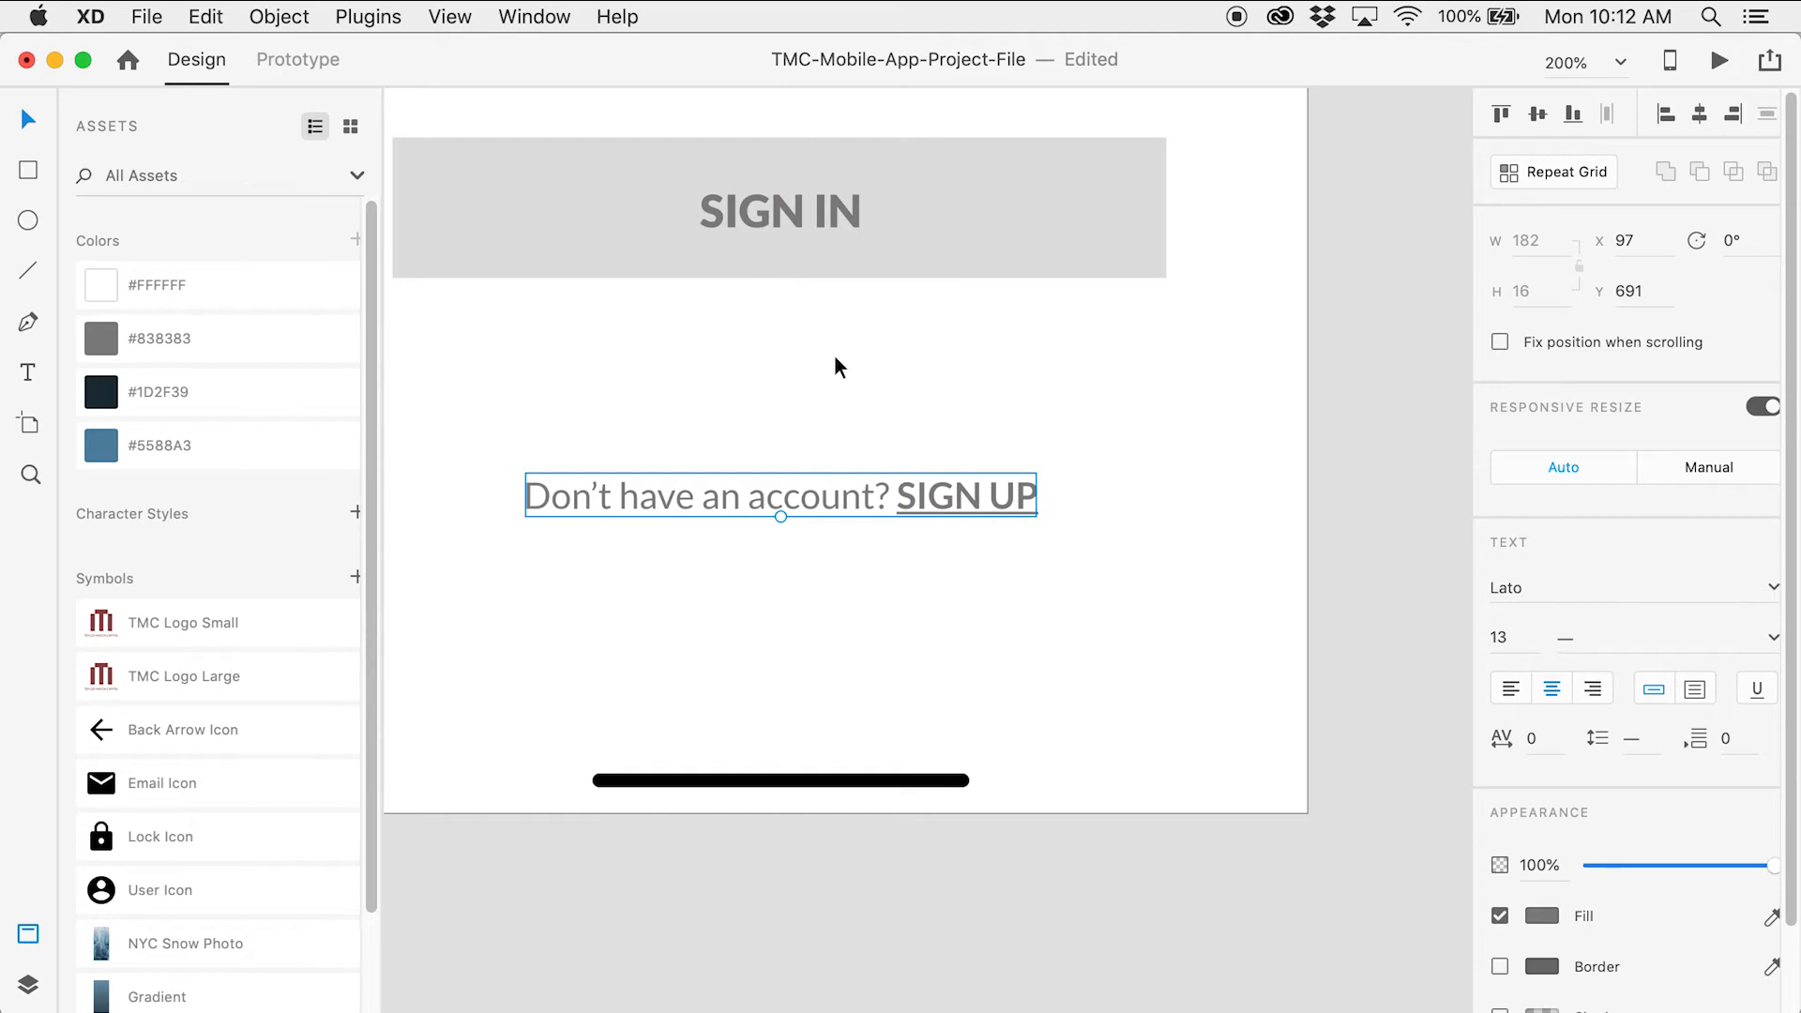
pyautogui.press('Down')
pyautogui.press('Down')
pyautogui.press('Down')
pyautogui.press('Down')
pyautogui.press('Down')
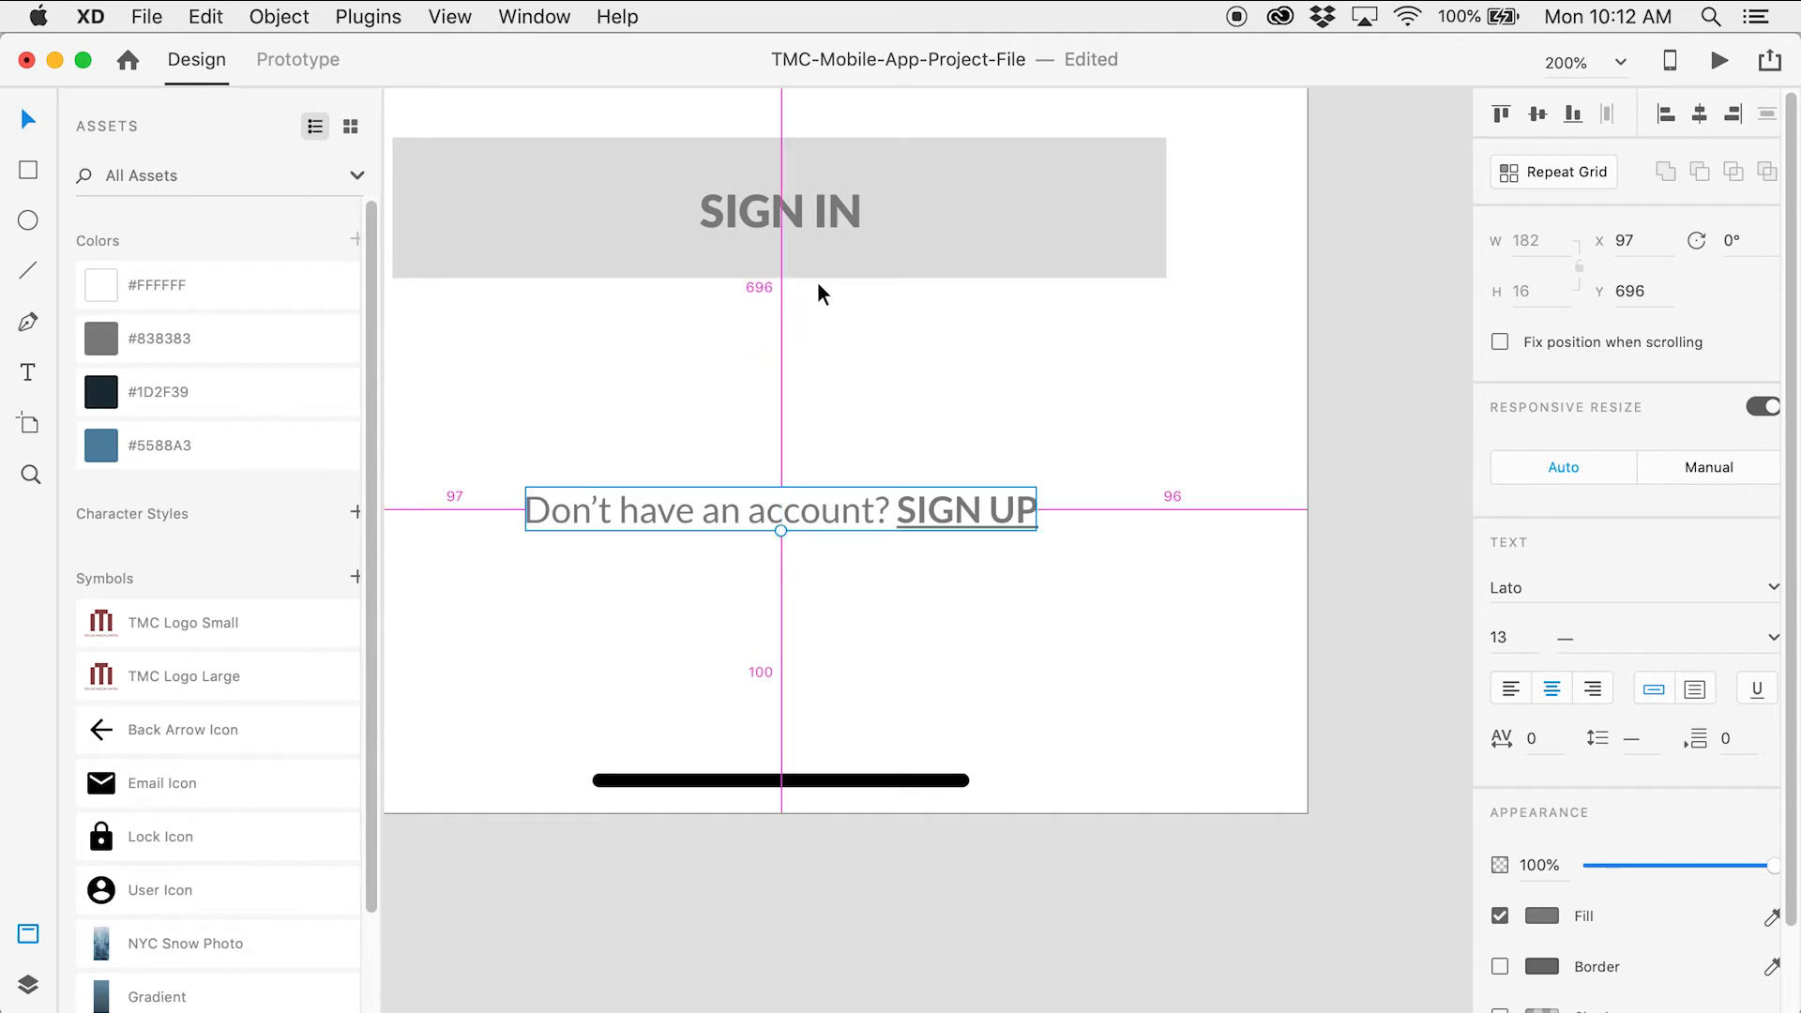
pyautogui.press('Down')
pyautogui.press('Down')
pyautogui.press('Down')
pyautogui.press('Down')
pyautogui.press('Down')
pyautogui.press('Down')
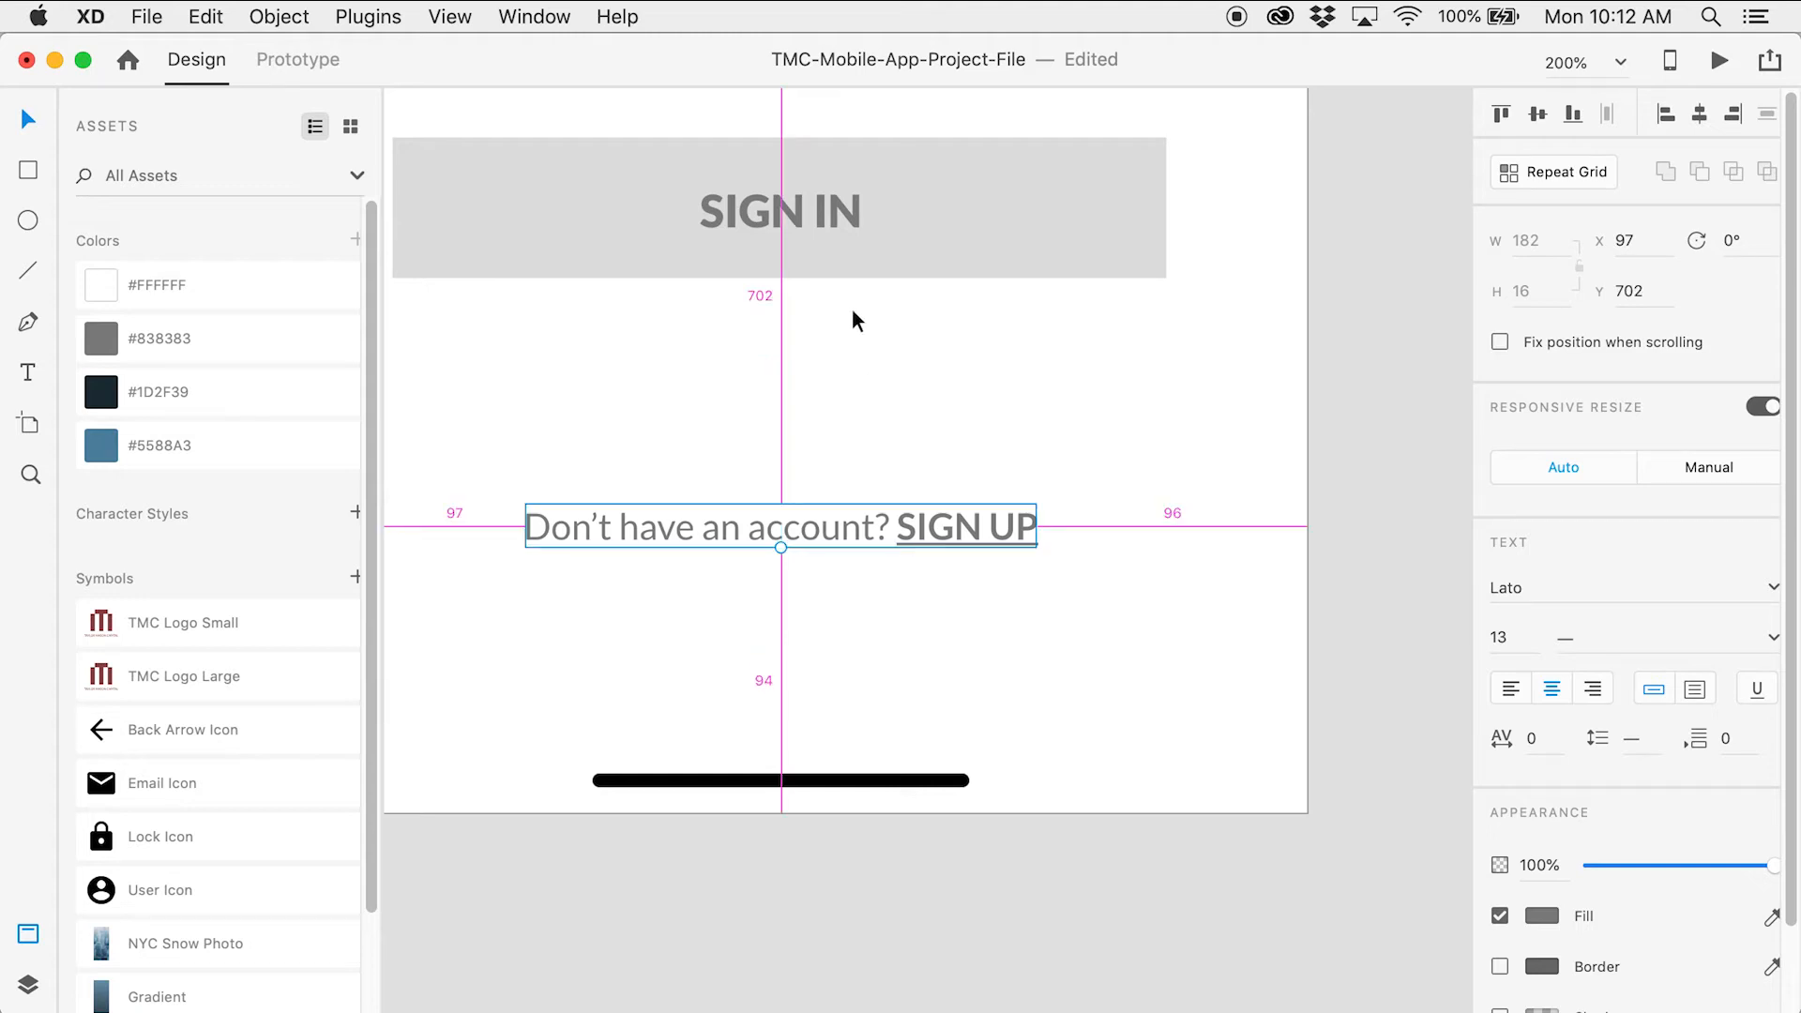
pyautogui.press('z')
pyautogui.keyDown('alt'); pyautogui.click(968, 358); pyautogui.keyUp('alt')
pyautogui.keyDown('alt'); pyautogui.click(969, 358); pyautogui.keyUp('alt')
pyautogui.keyDown('alt'); pyautogui.click(969, 358); pyautogui.keyUp('alt')
pyautogui.moveTo(1120, 290); pyautogui.dragTo(987, 731)
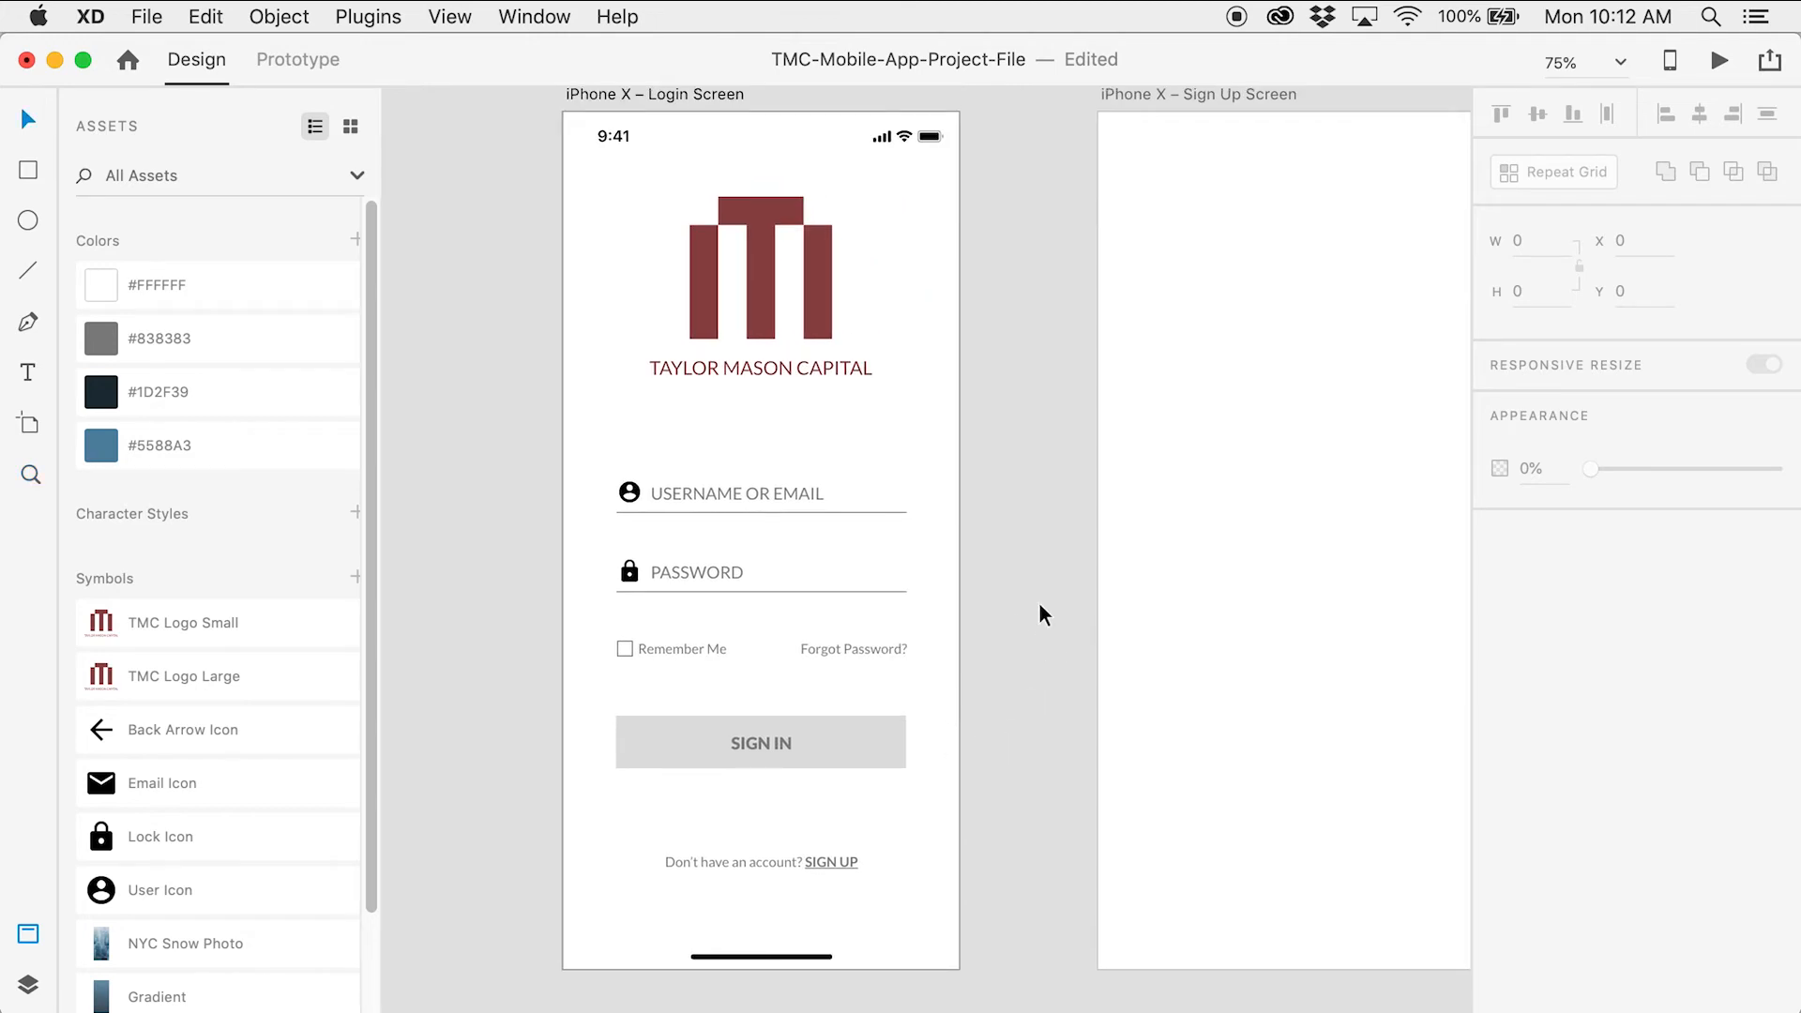
pyautogui.keyDown('alt'); pyautogui.click(953, 561); pyautogui.keyUp('alt')
pyautogui.press('v')
pyautogui.moveTo(986, 543); pyautogui.dragTo(884, 523)
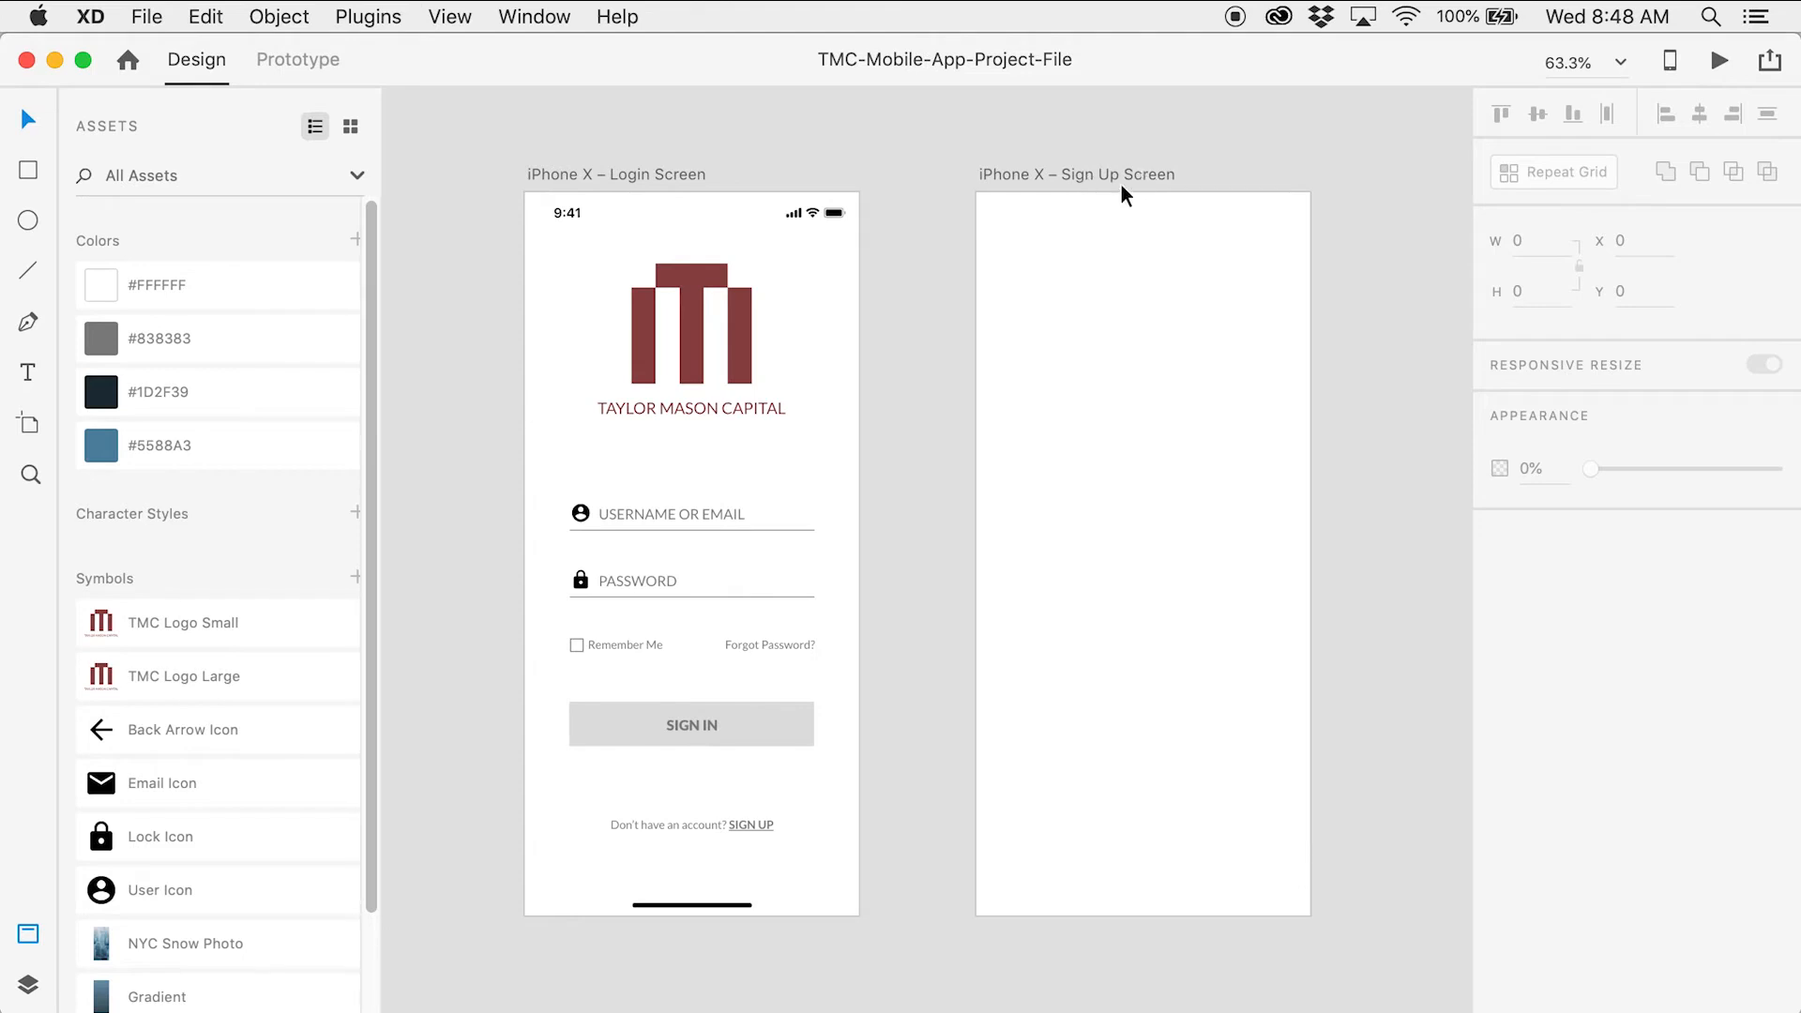
# Copy the Login Screen's status bar and home indicator into the Sign Up Screen
pyautogui.click(836, 212)
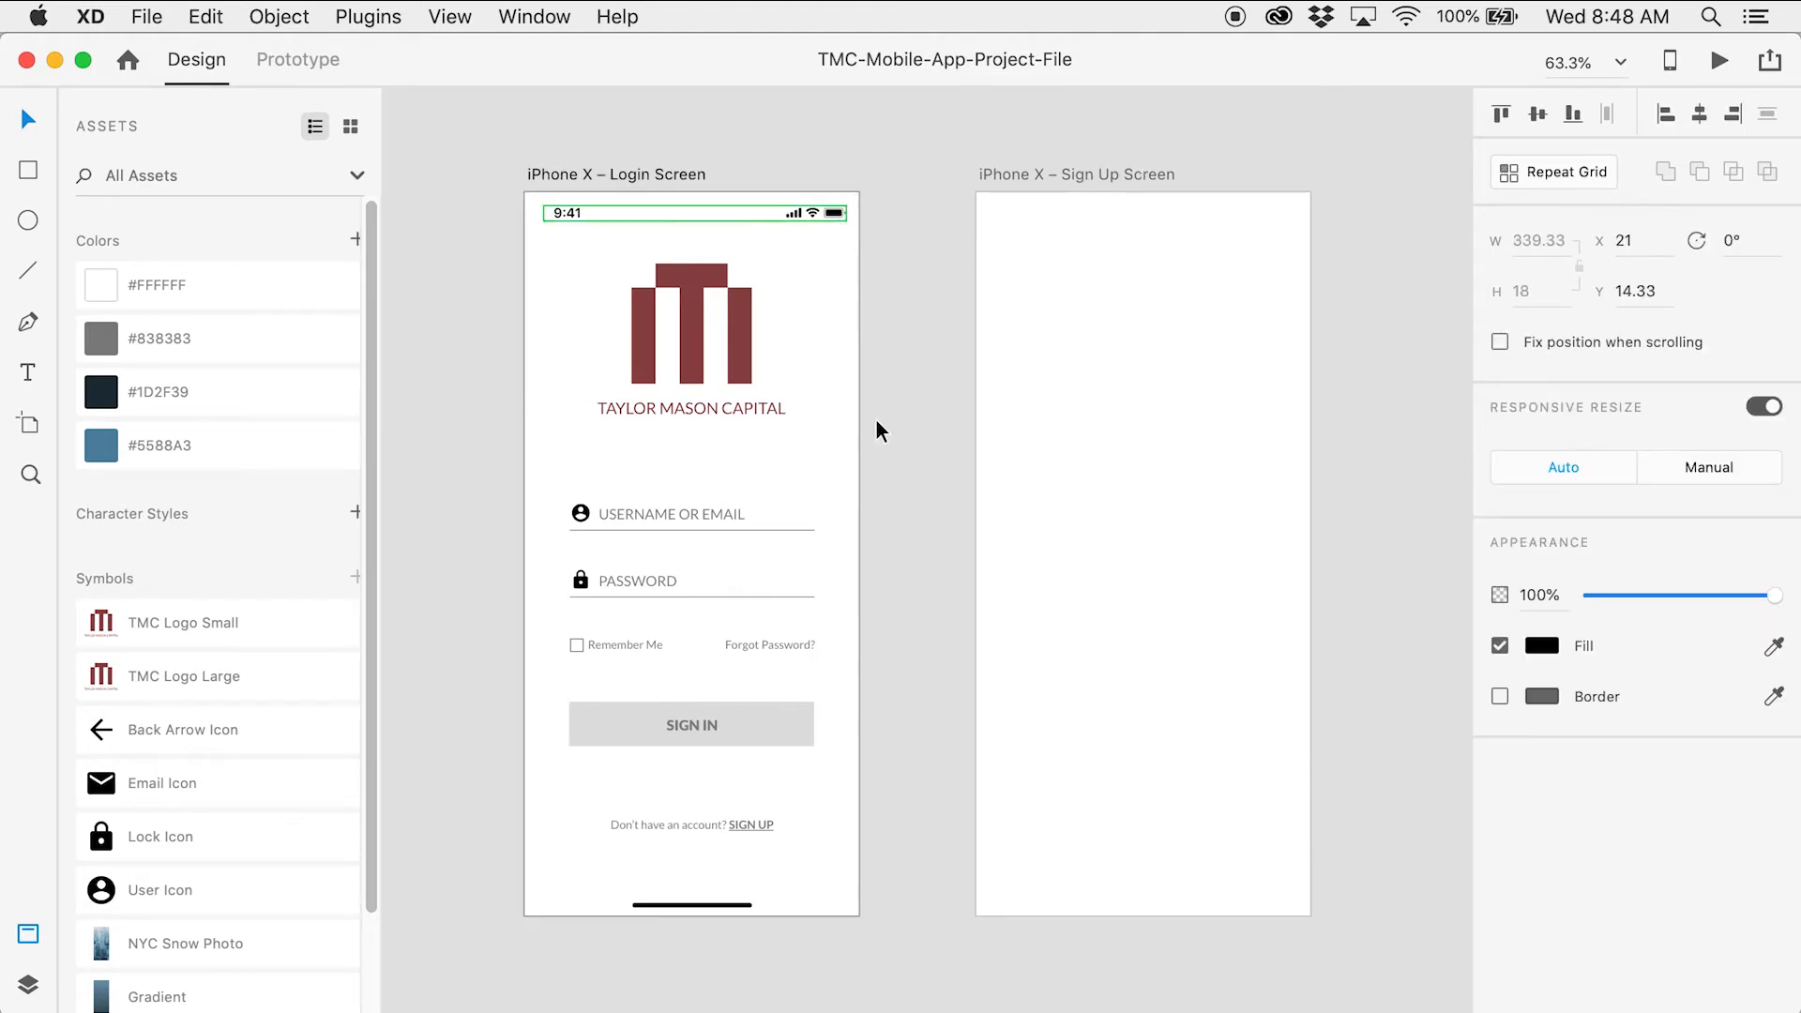
pyautogui.keyDown('shift'); pyautogui.click(728, 903); pyautogui.keyUp('shift')
pyautogui.press('super+c')
pyautogui.click(1120, 175)
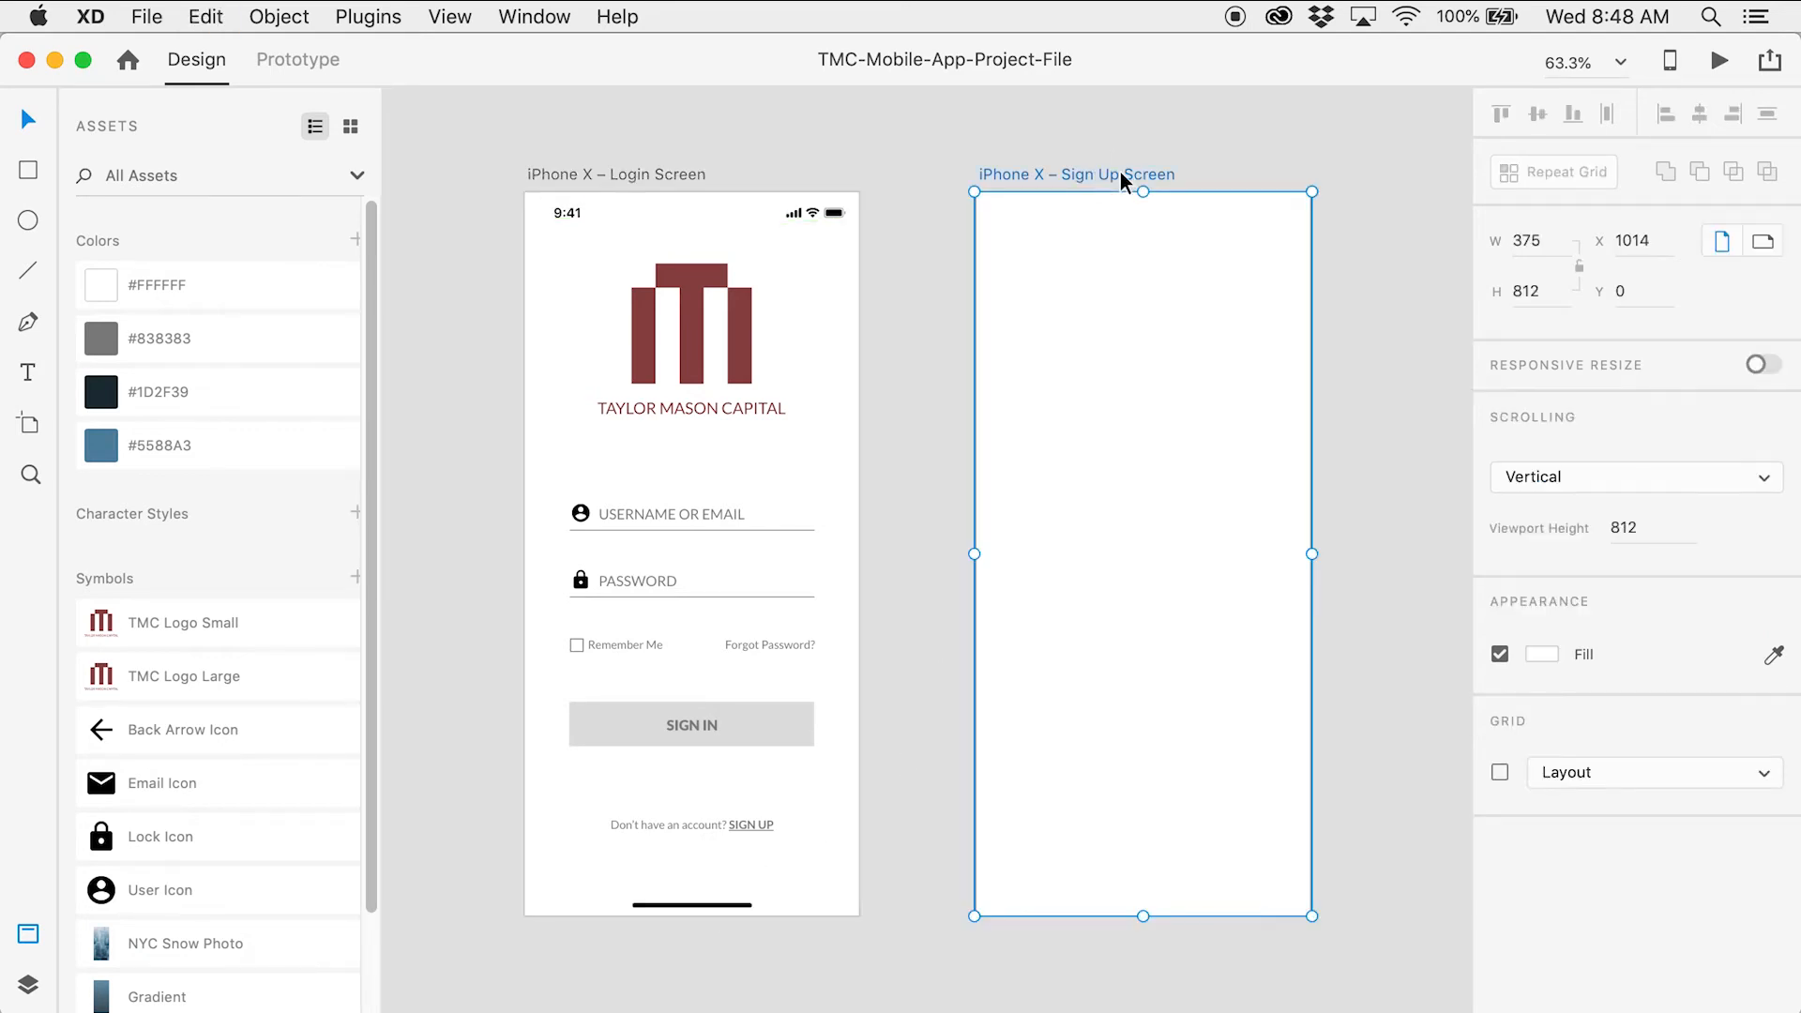
pyautogui.press('super+v')
pyautogui.click(1362, 306)
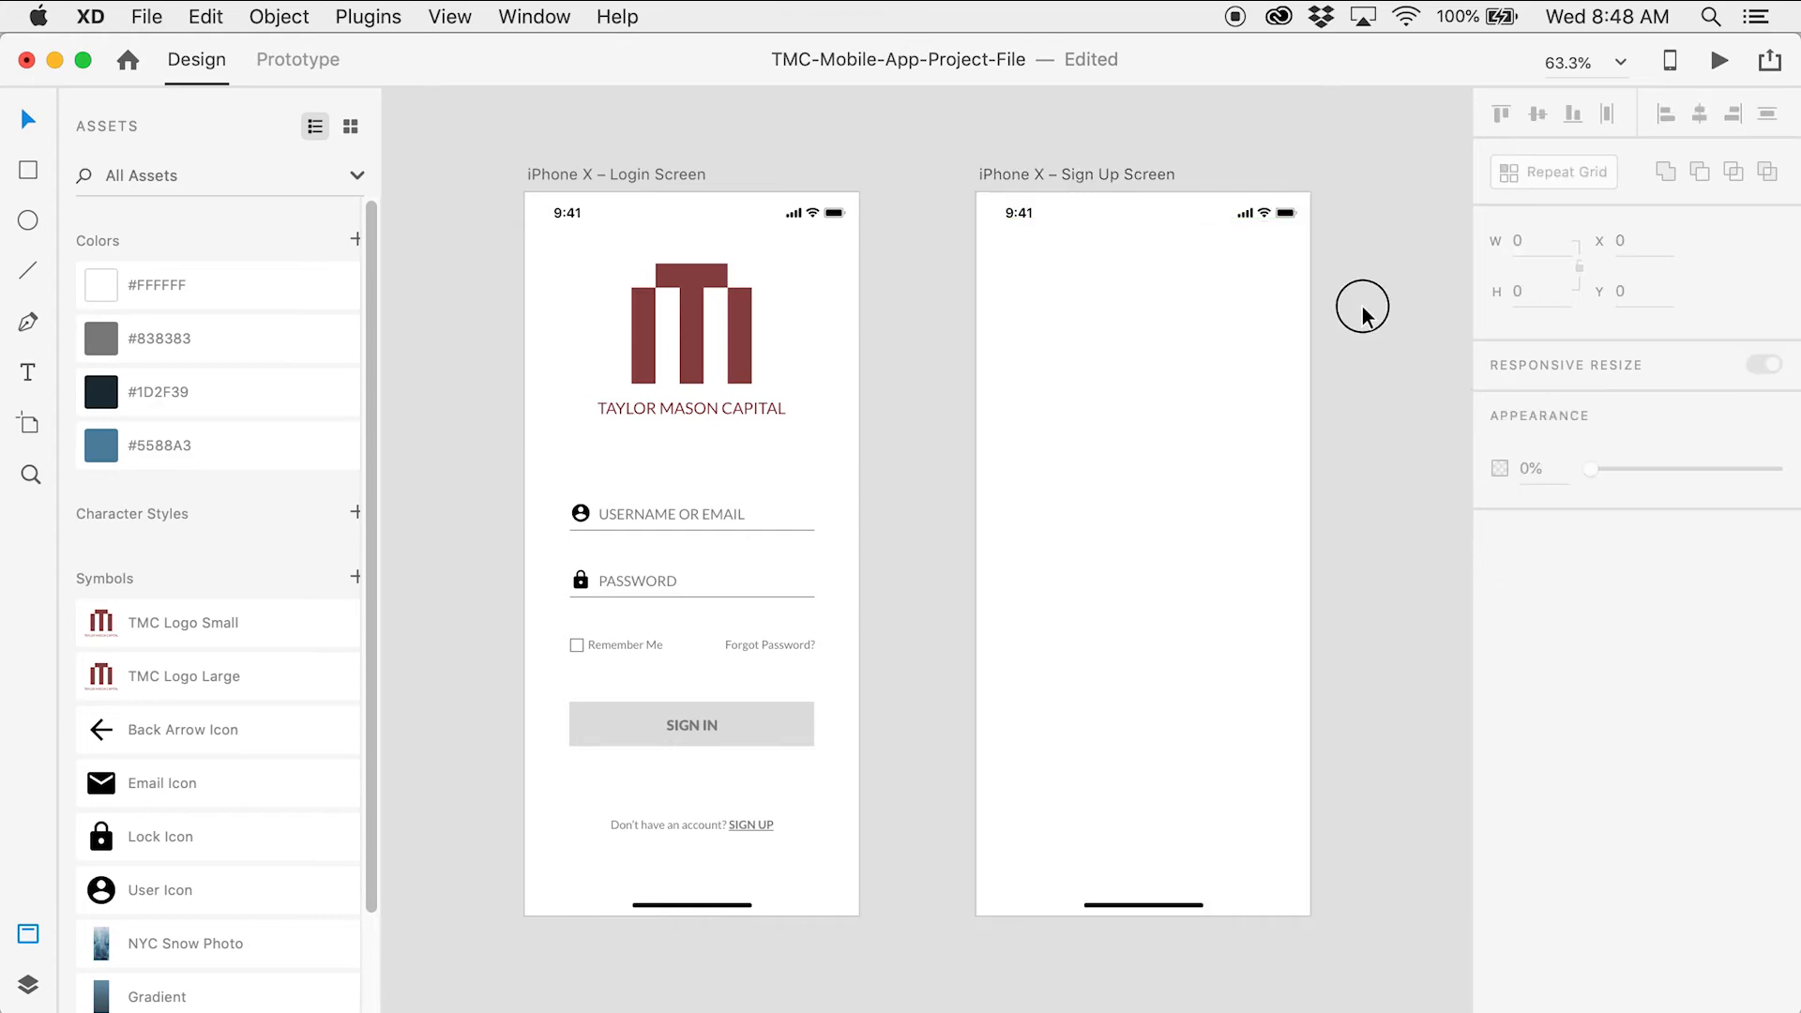
pyautogui.moveTo(1309, 301); pyautogui.dragTo(1179, 307)
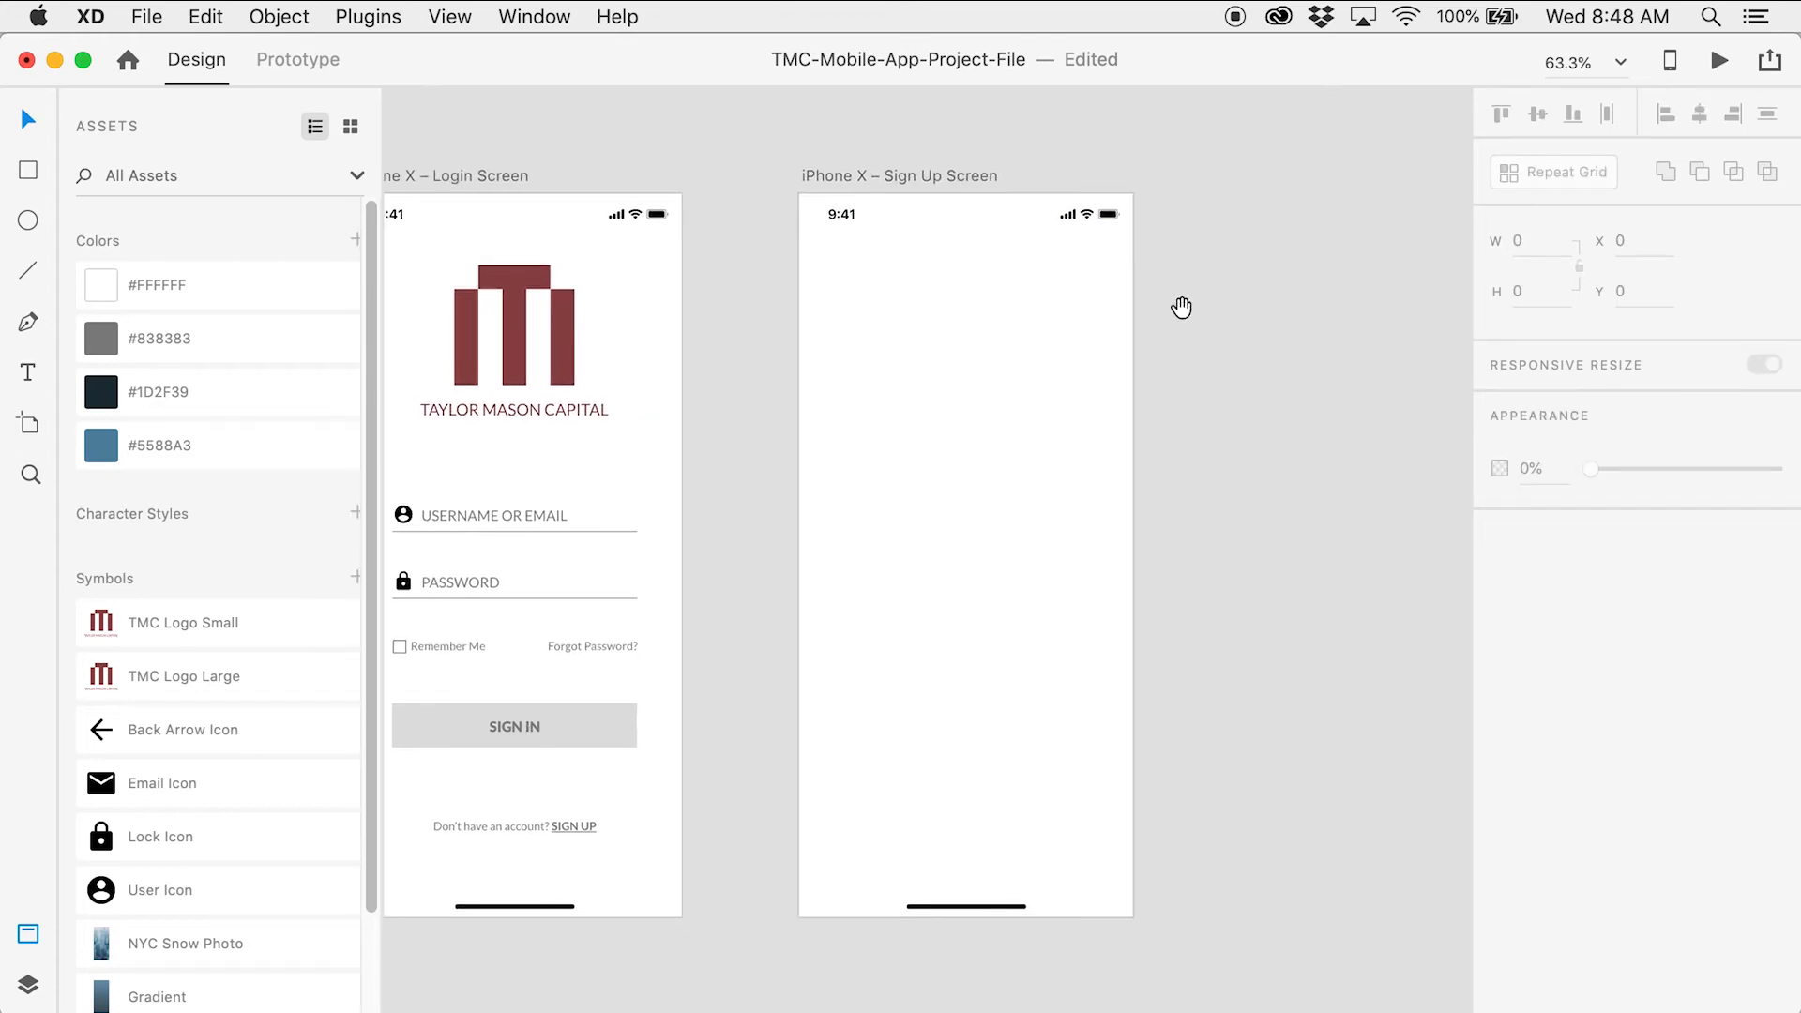
# Add a borderless #838383 header rectangle at 37% opacity, full width, 98 high, across the top
pyautogui.click(34, 171)
pyautogui.moveTo(861, 298)
pyautogui.mouseDown()
pyautogui.moveTo(953, 370)
pyautogui.moveTo(1067, 411)
pyautogui.mouseUp()
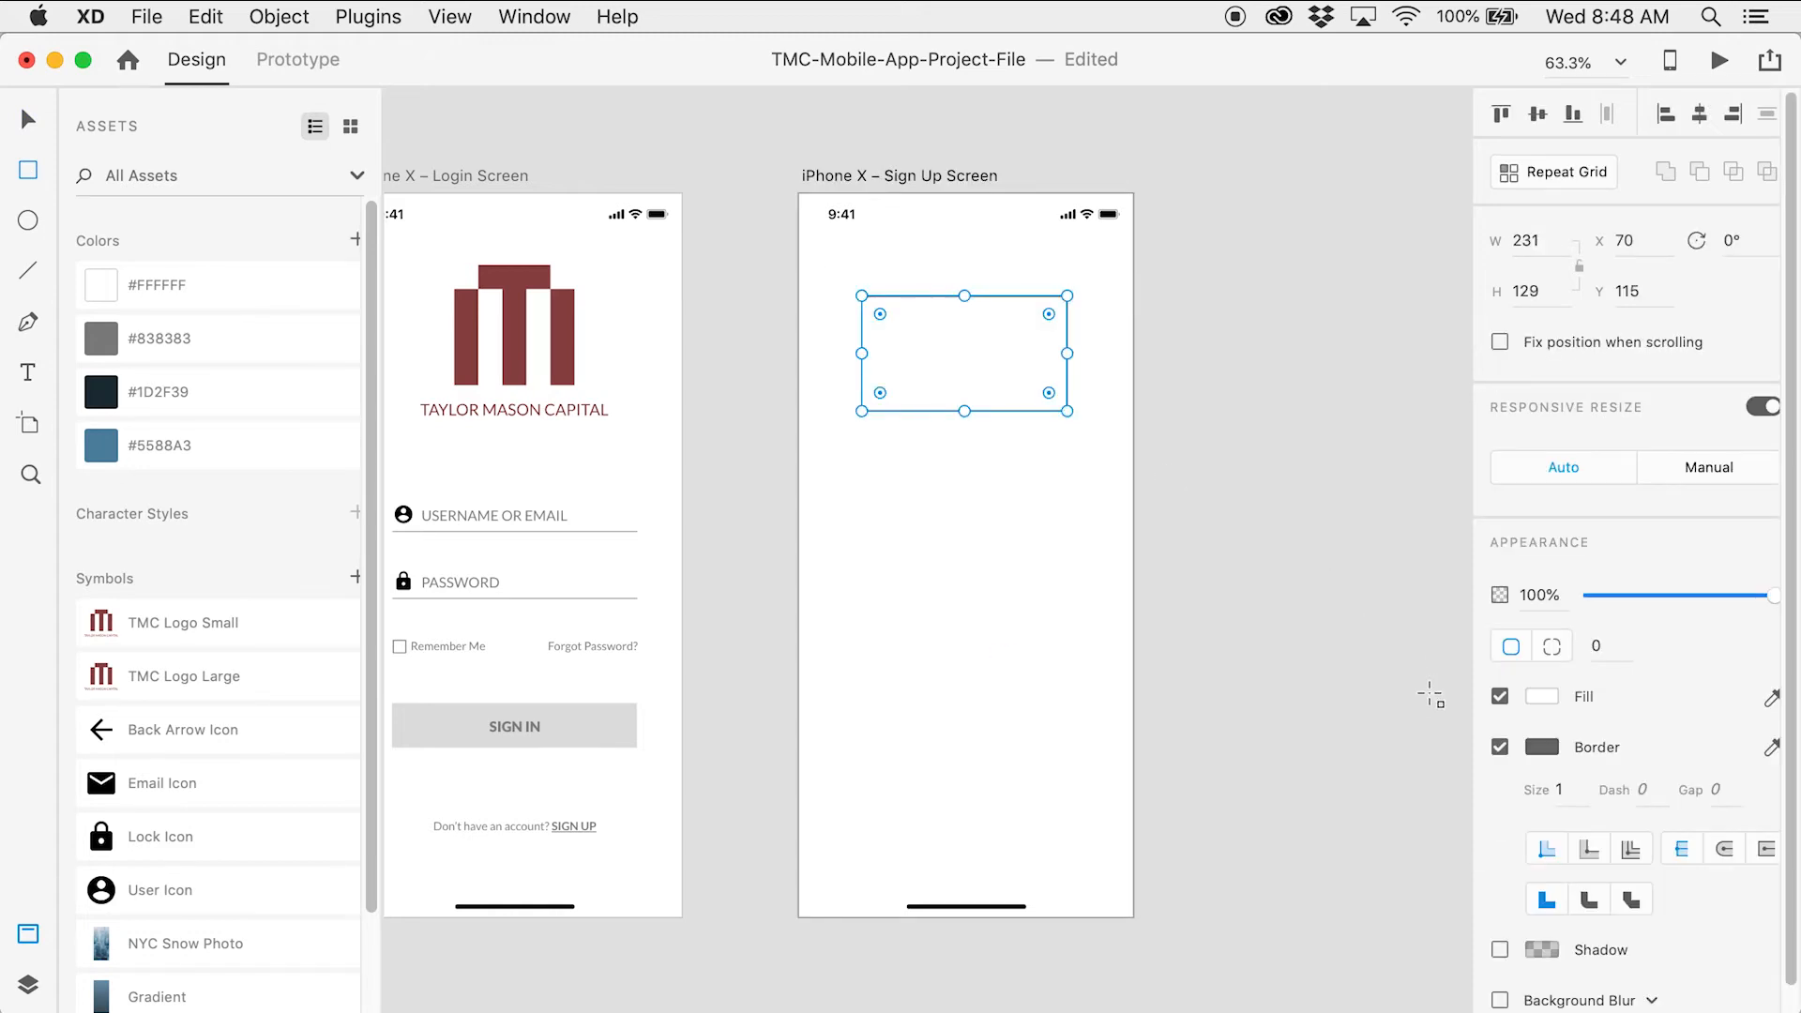
pyautogui.click(1500, 747)
pyautogui.click(1543, 695)
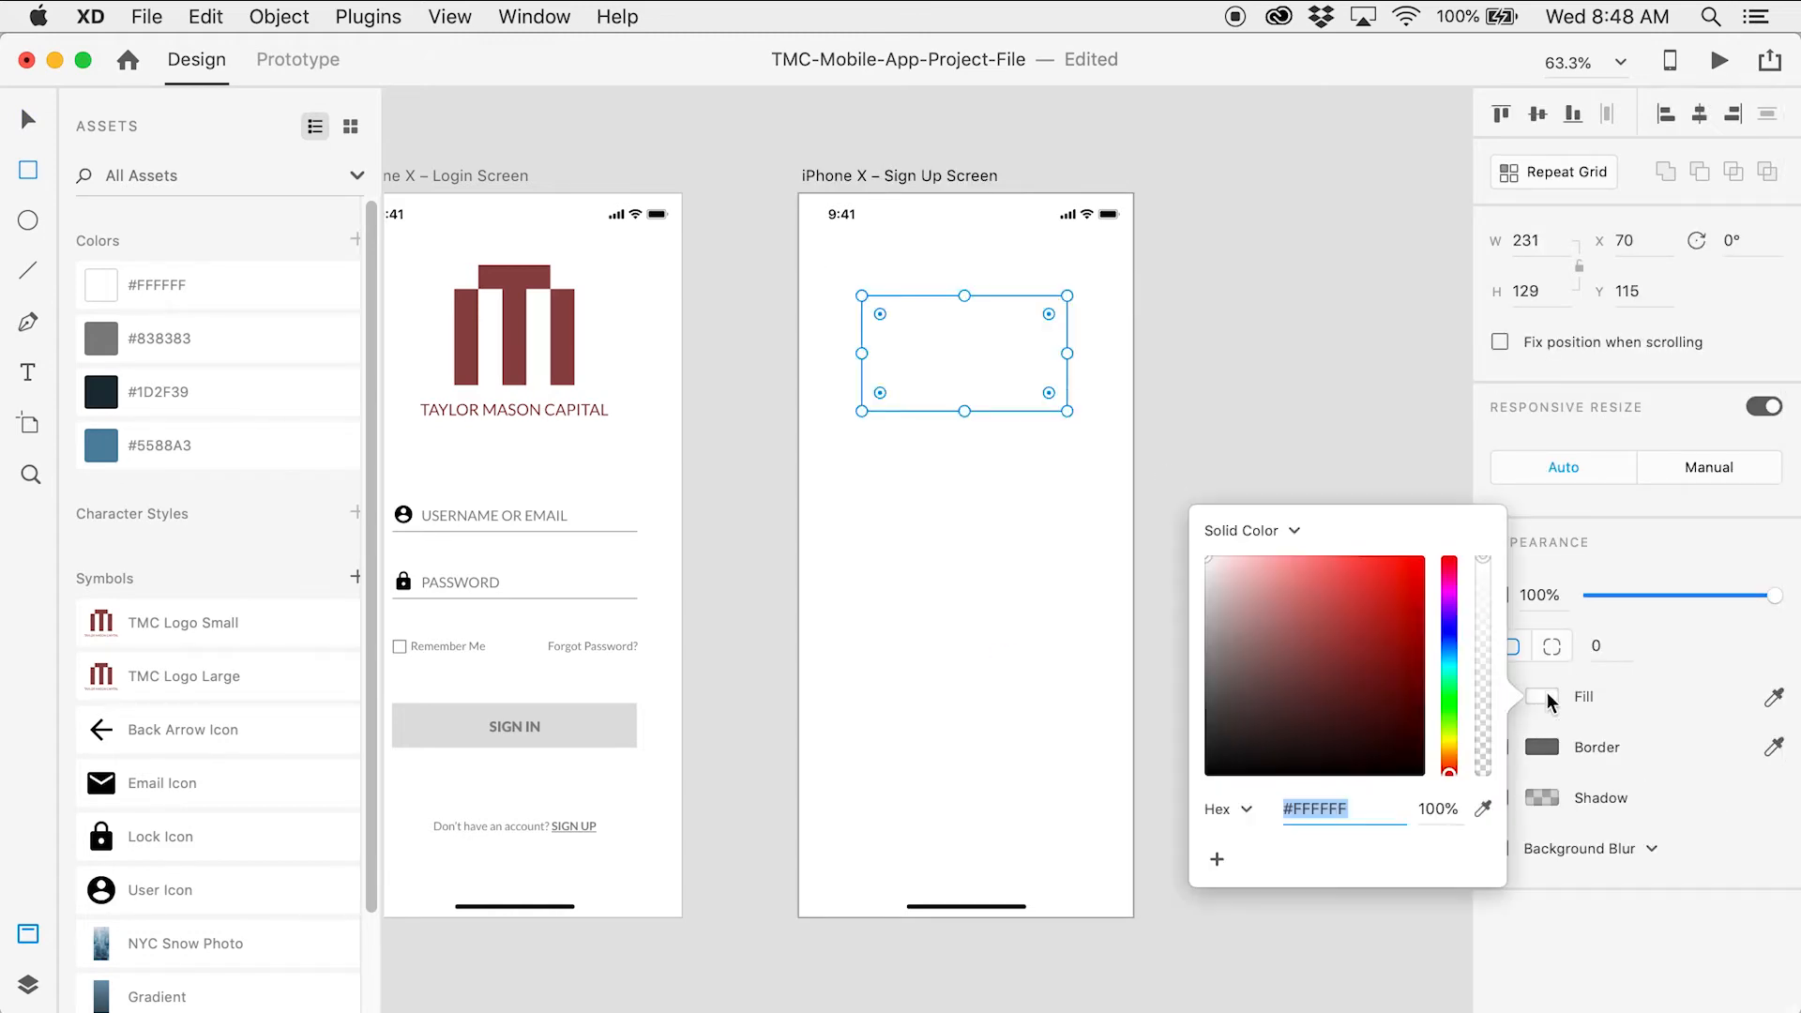
pyautogui.click(294, 345)
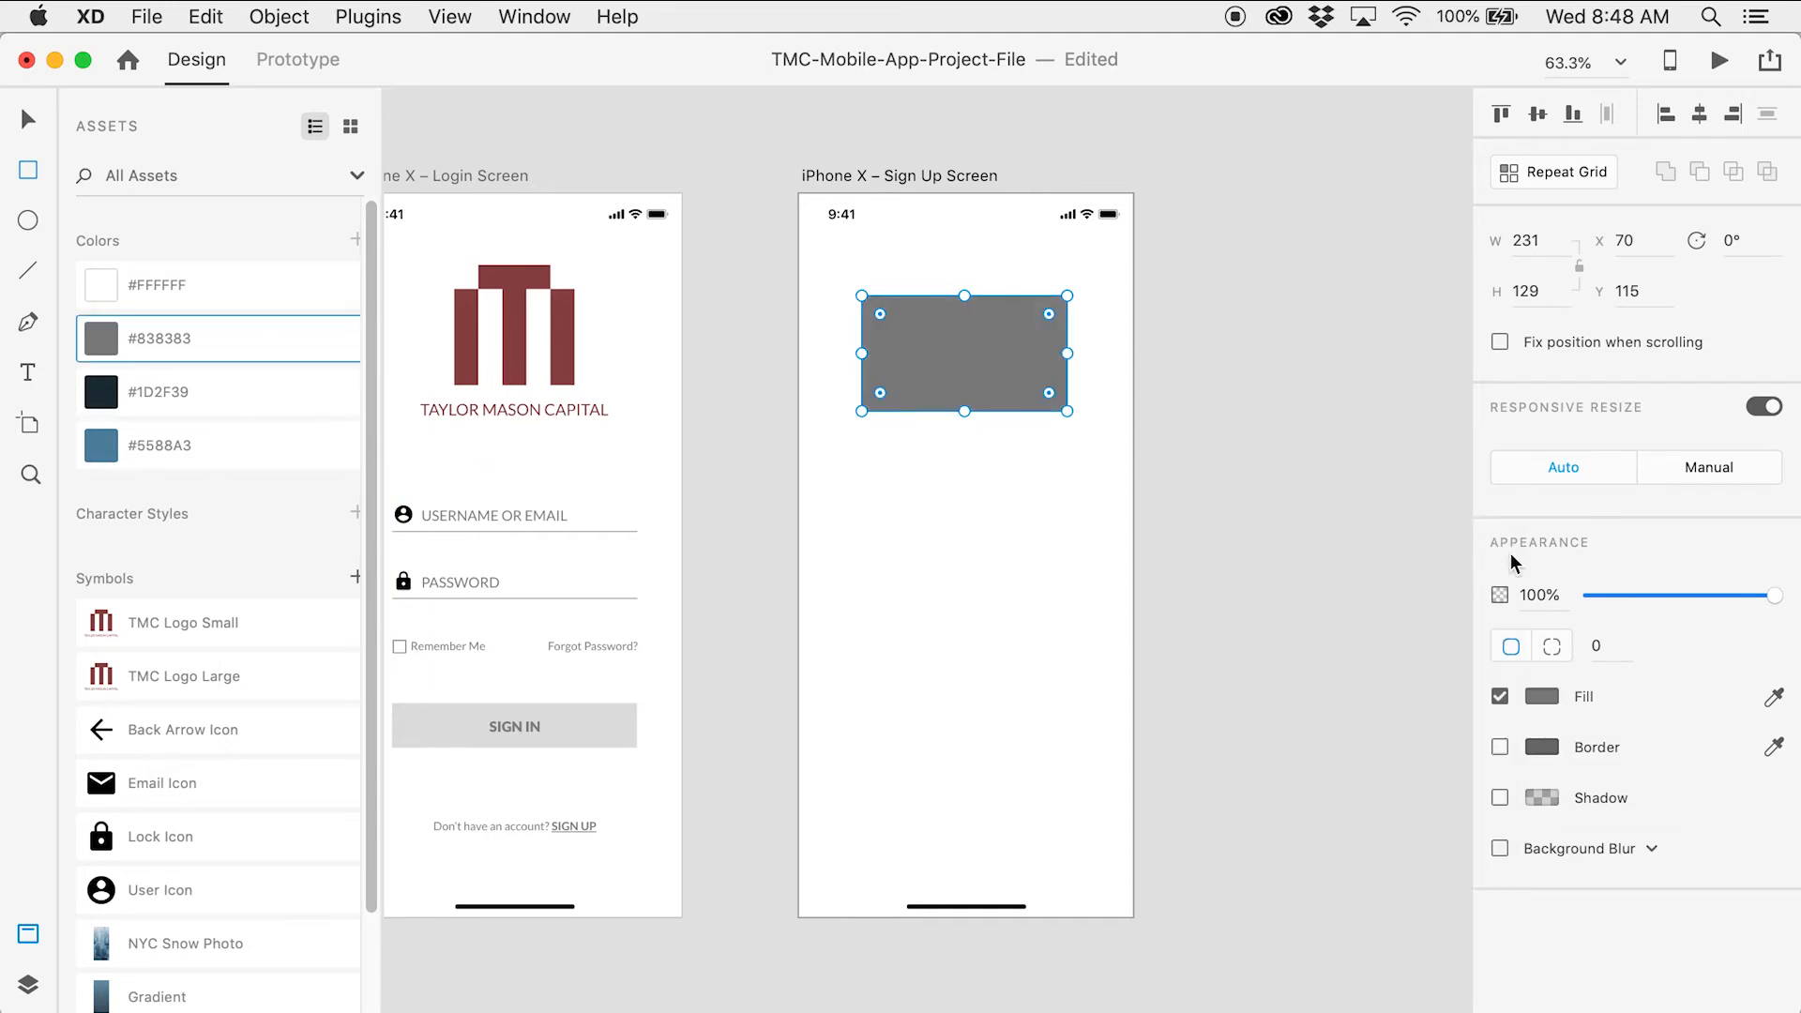
pyautogui.moveTo(1769, 603); pyautogui.dragTo(1650, 596)
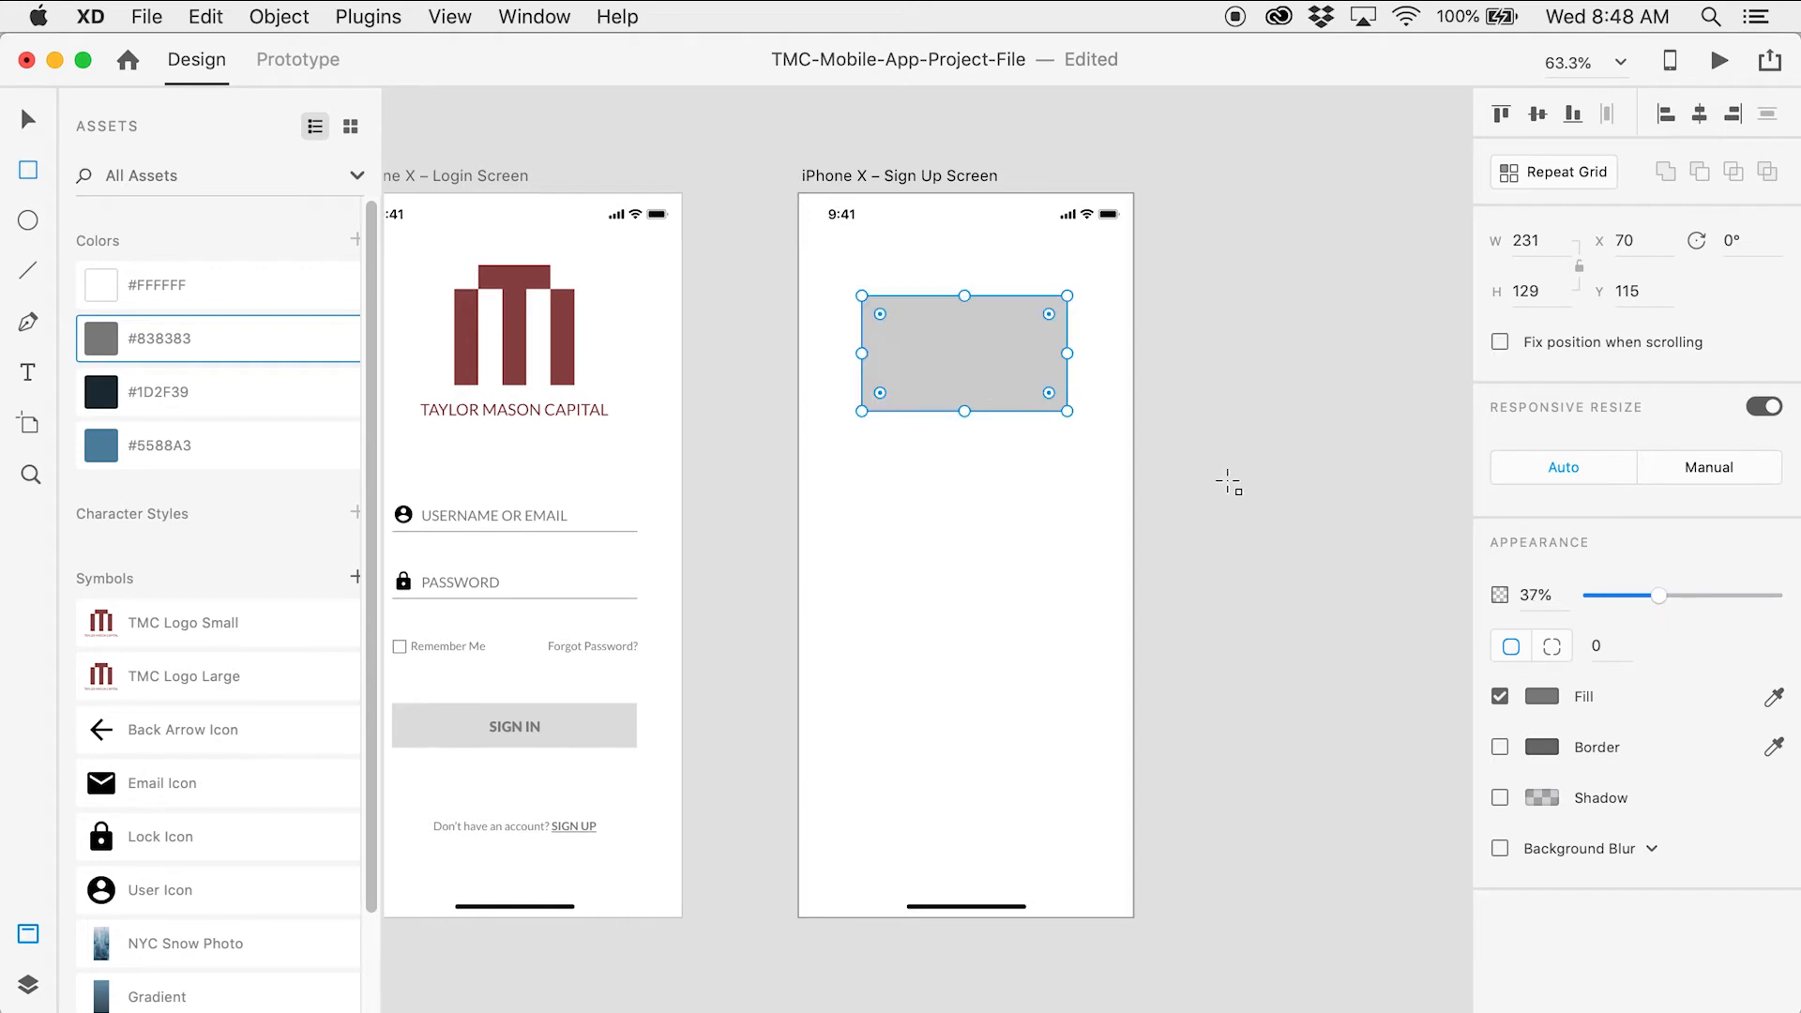
pyautogui.click(28, 119)
pyautogui.moveTo(959, 336); pyautogui.dragTo(798, 251)
pyautogui.moveTo(1055, 251); pyautogui.dragTo(1129, 261)
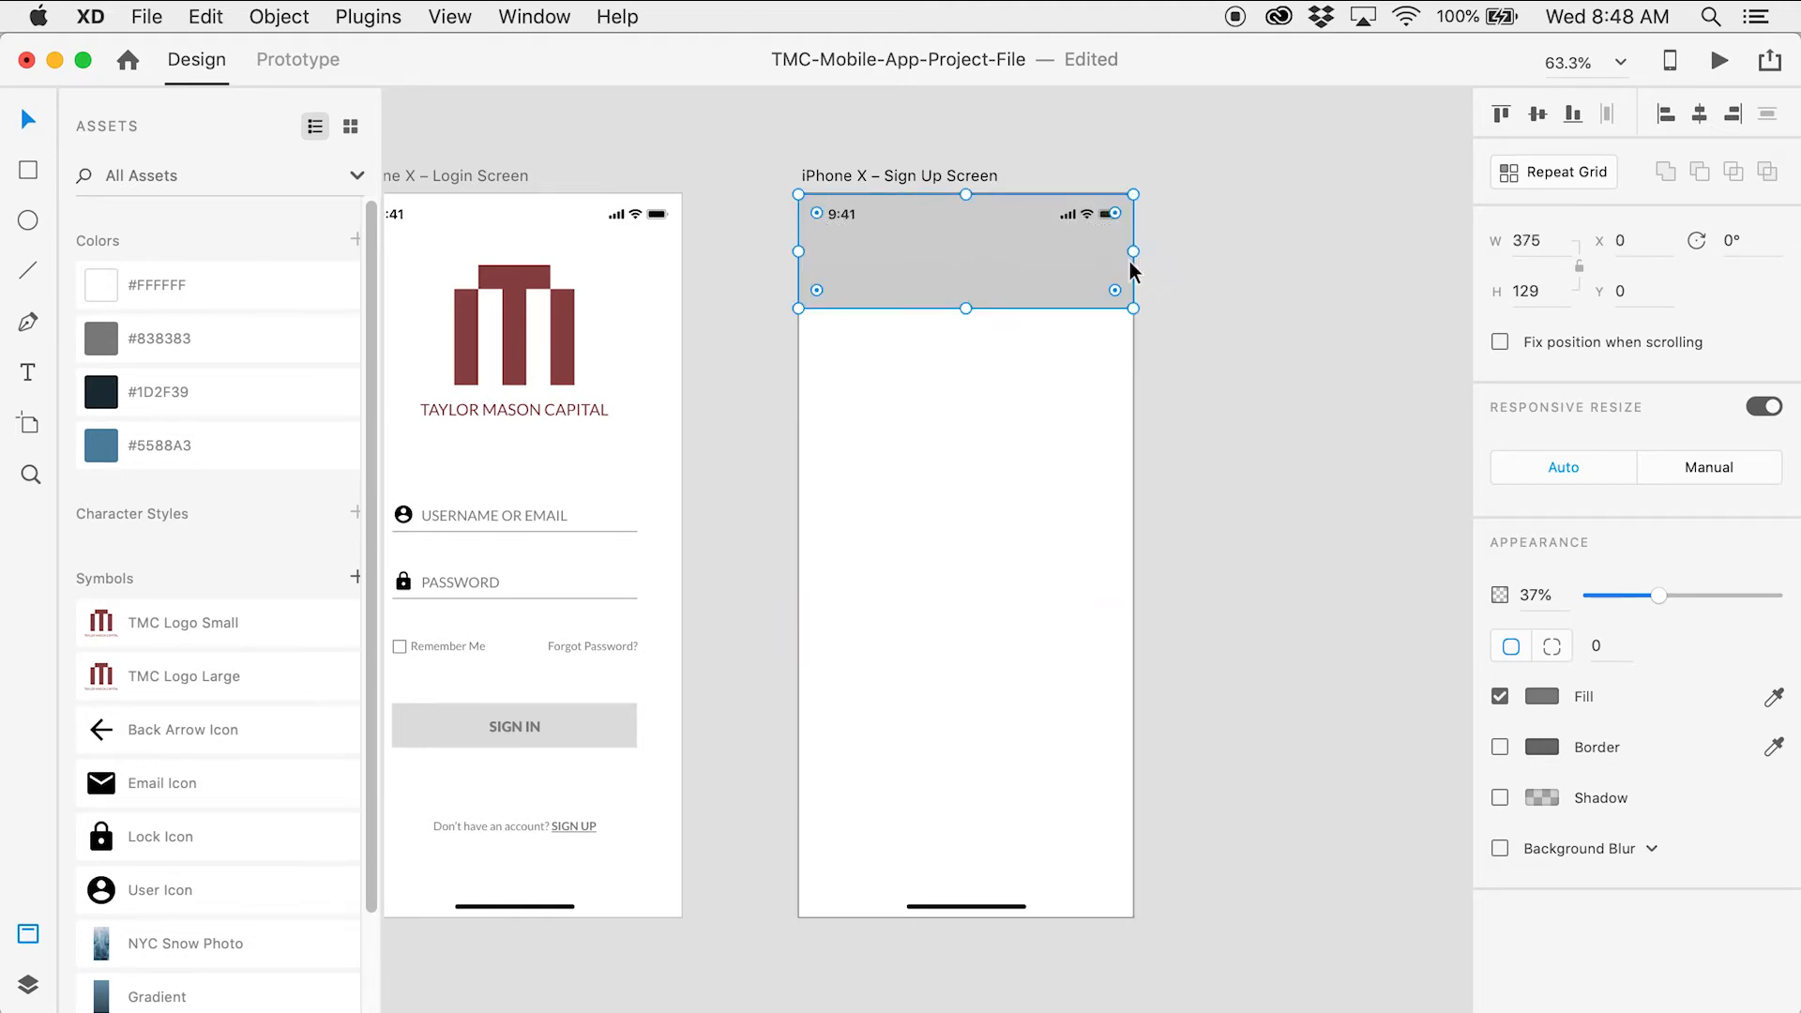
pyautogui.click(1520, 283)
pyautogui.write('98')
pyautogui.press('Return')
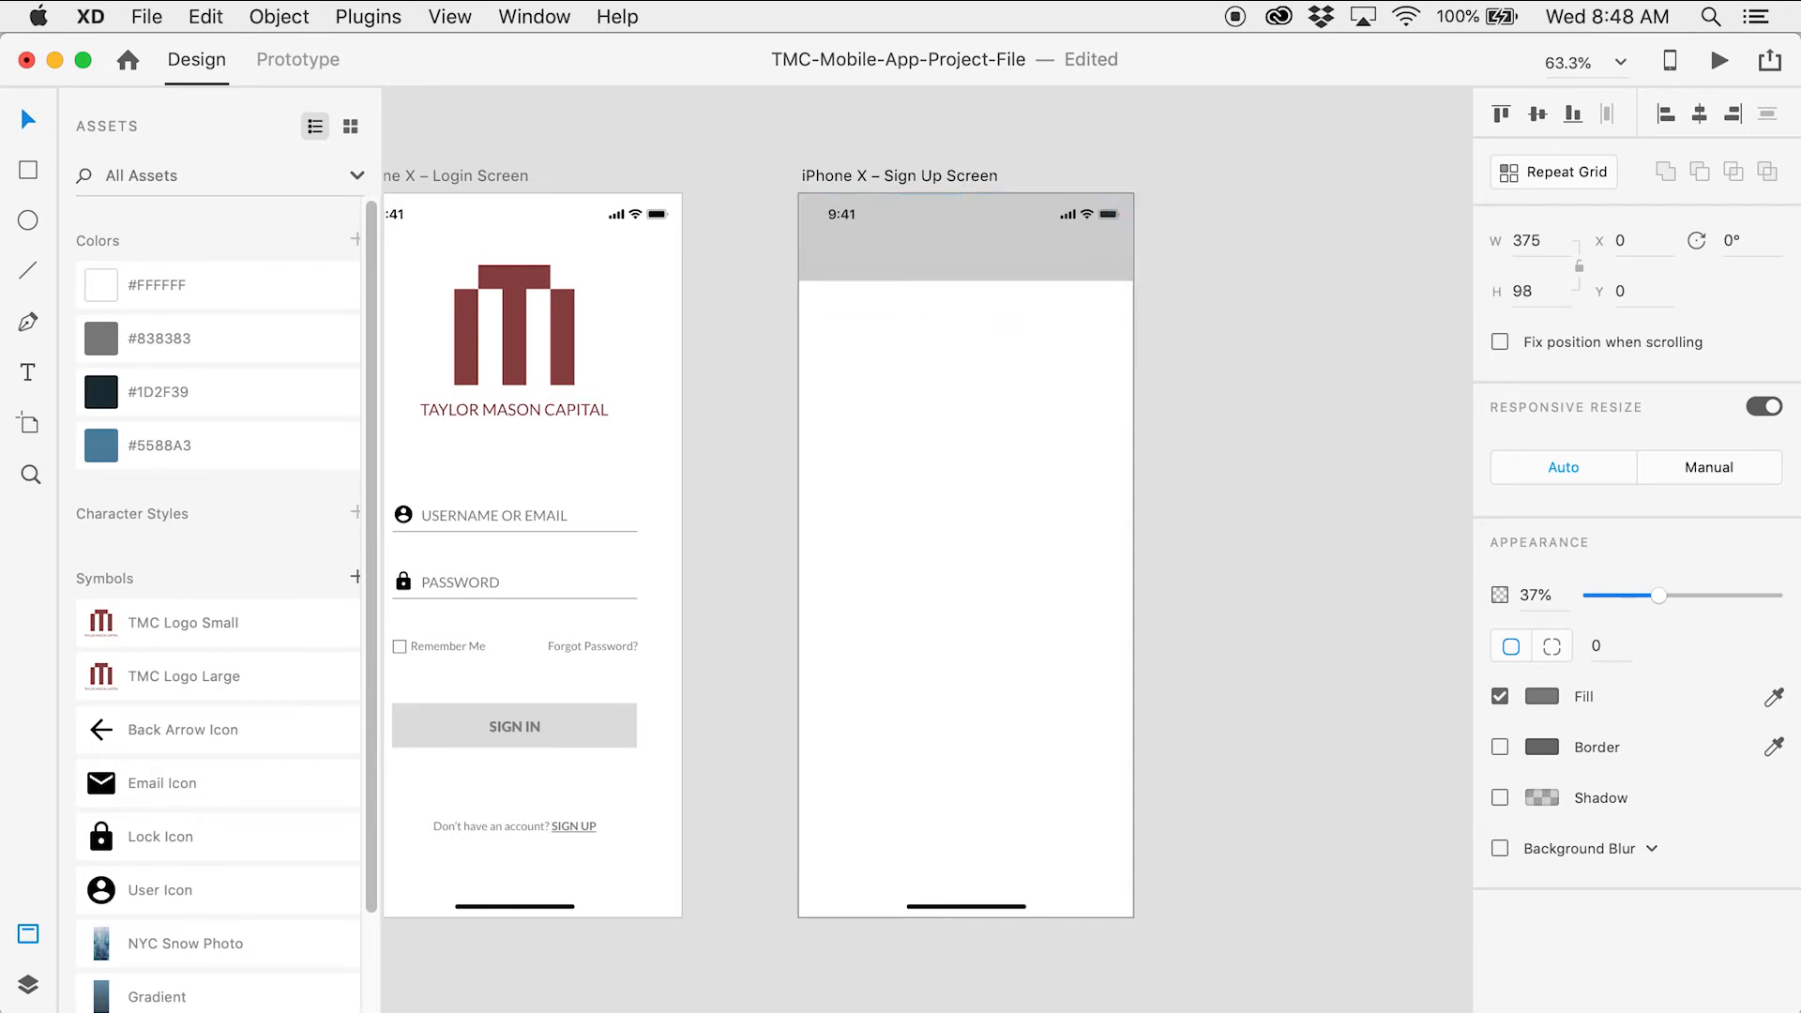
pyautogui.click(1372, 373)
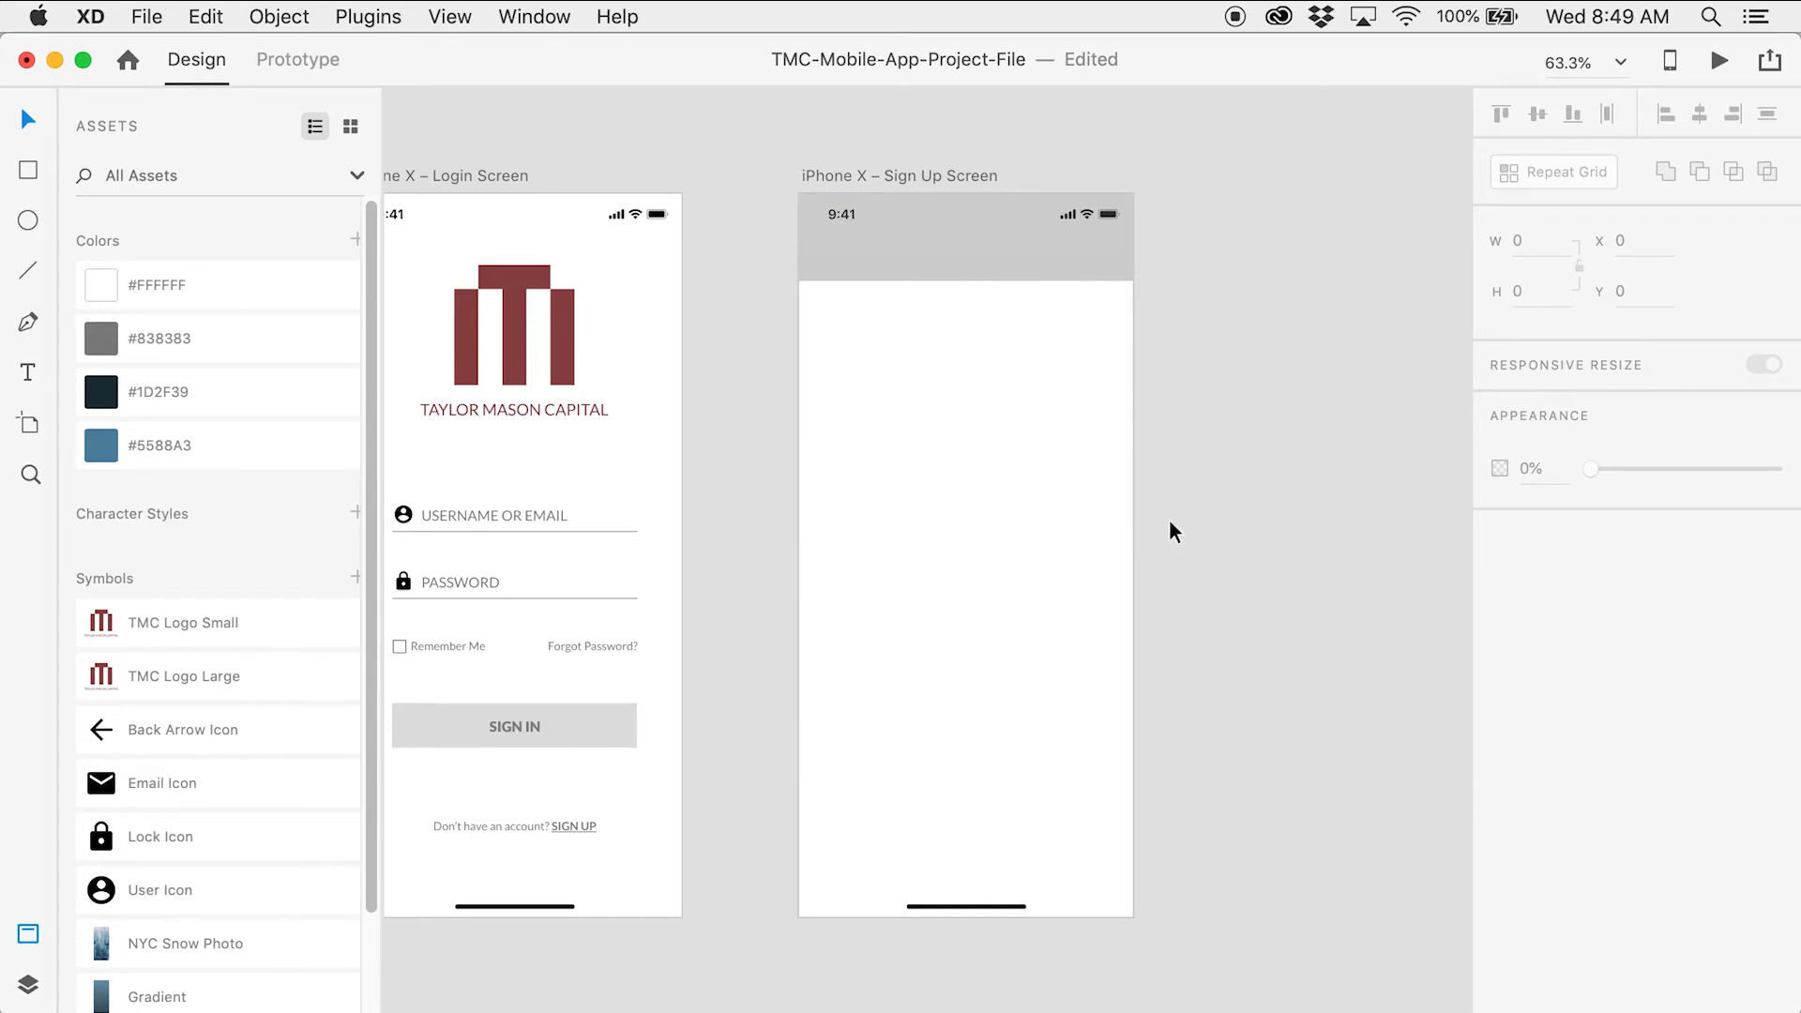
# Paste a copy of SIGN IN onto the Sign Up Screen, retype it as SIGN UP, and set Y 61
pyautogui.click(527, 728)
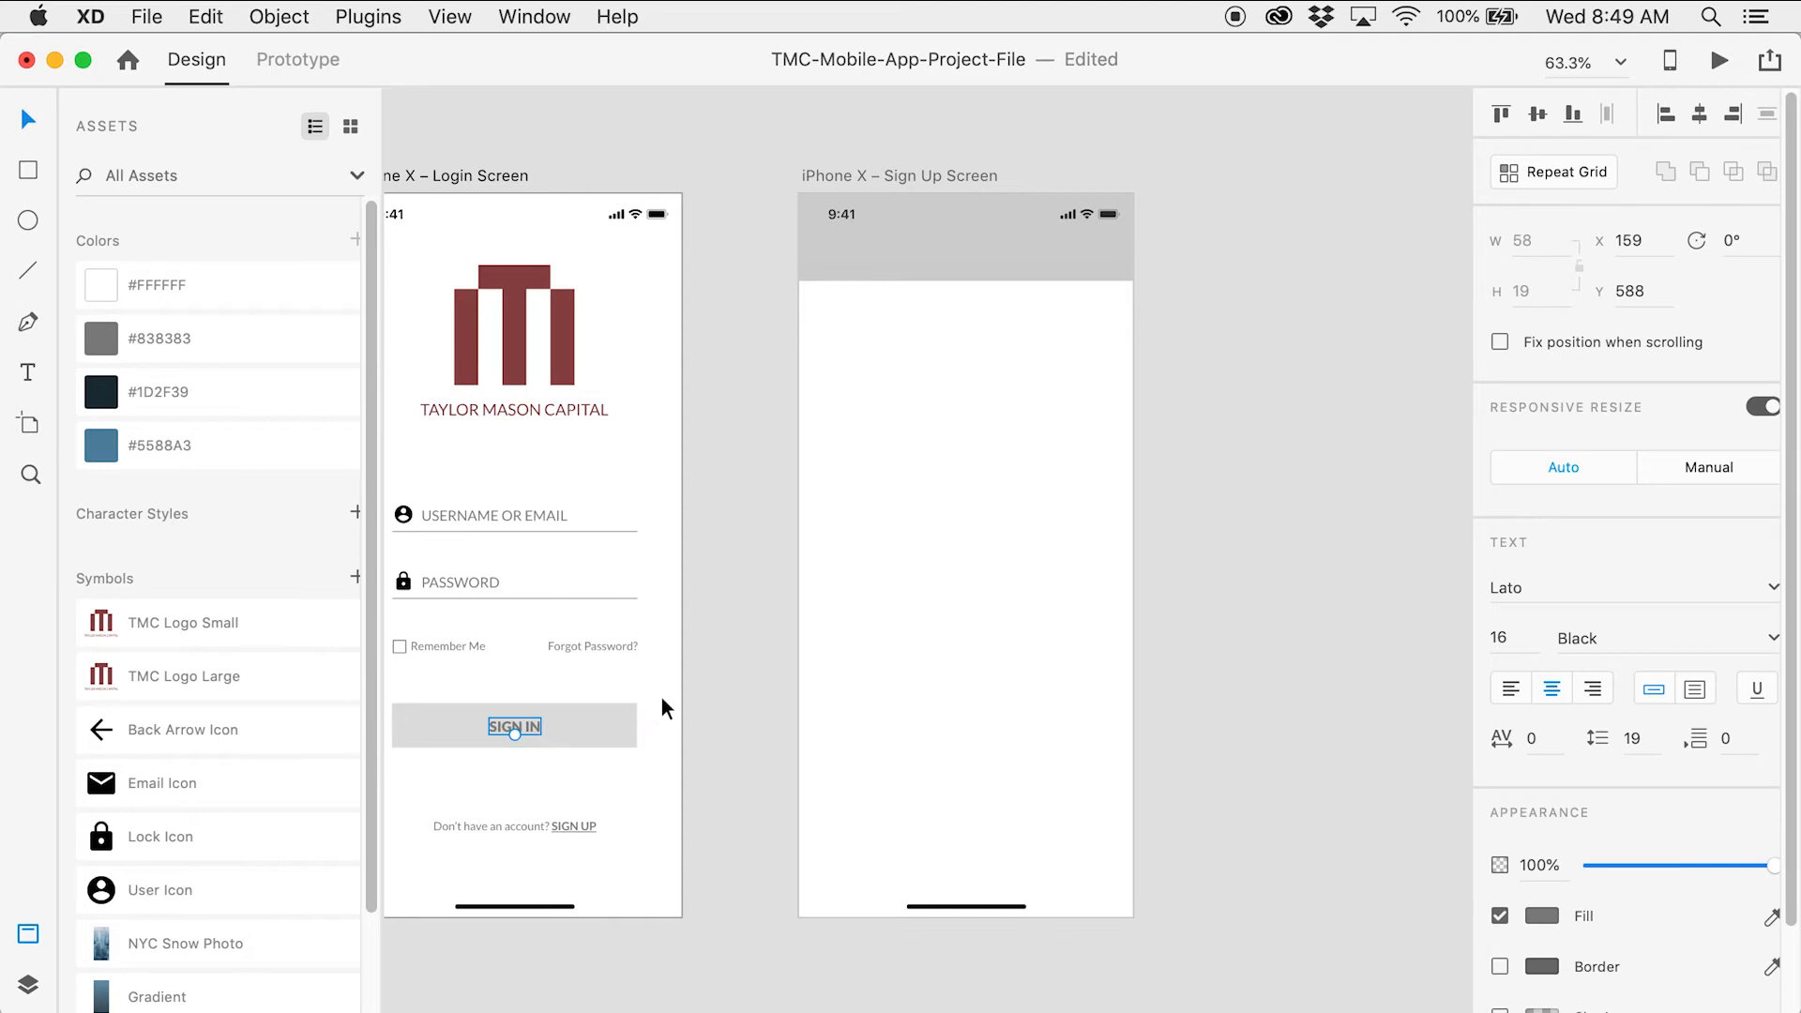
pyautogui.click(930, 483)
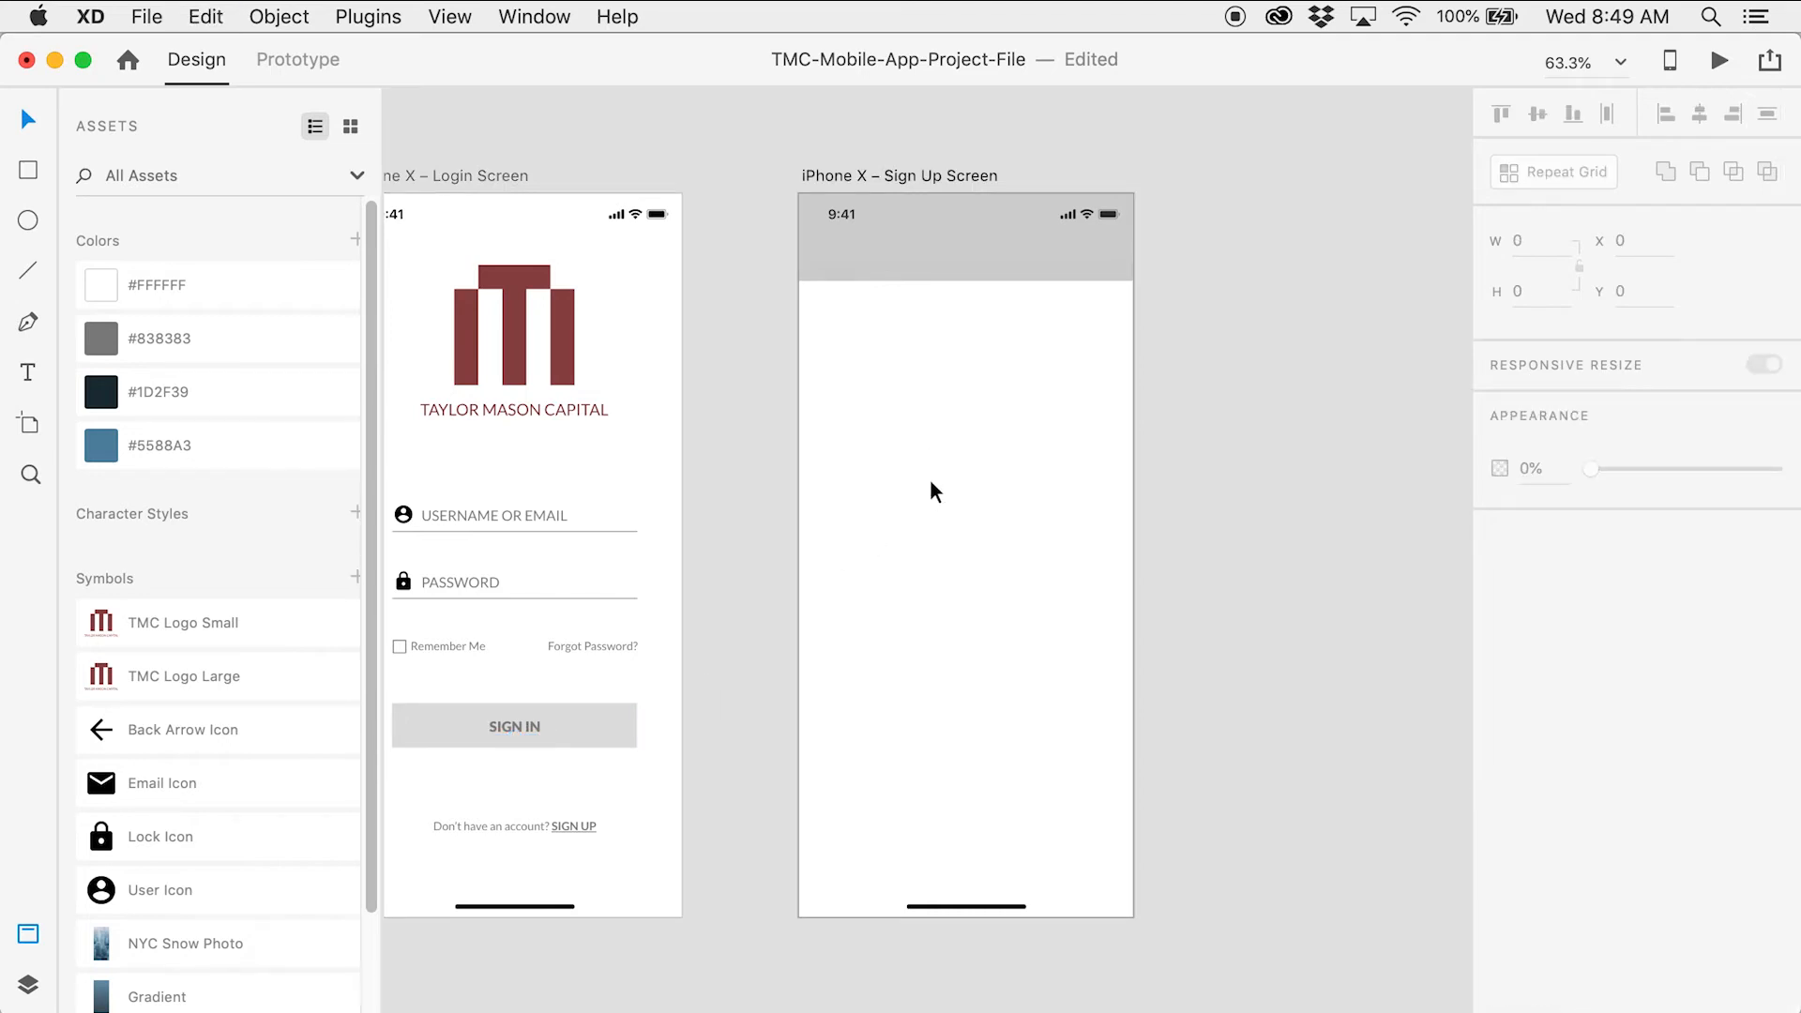
pyautogui.press('super+v')
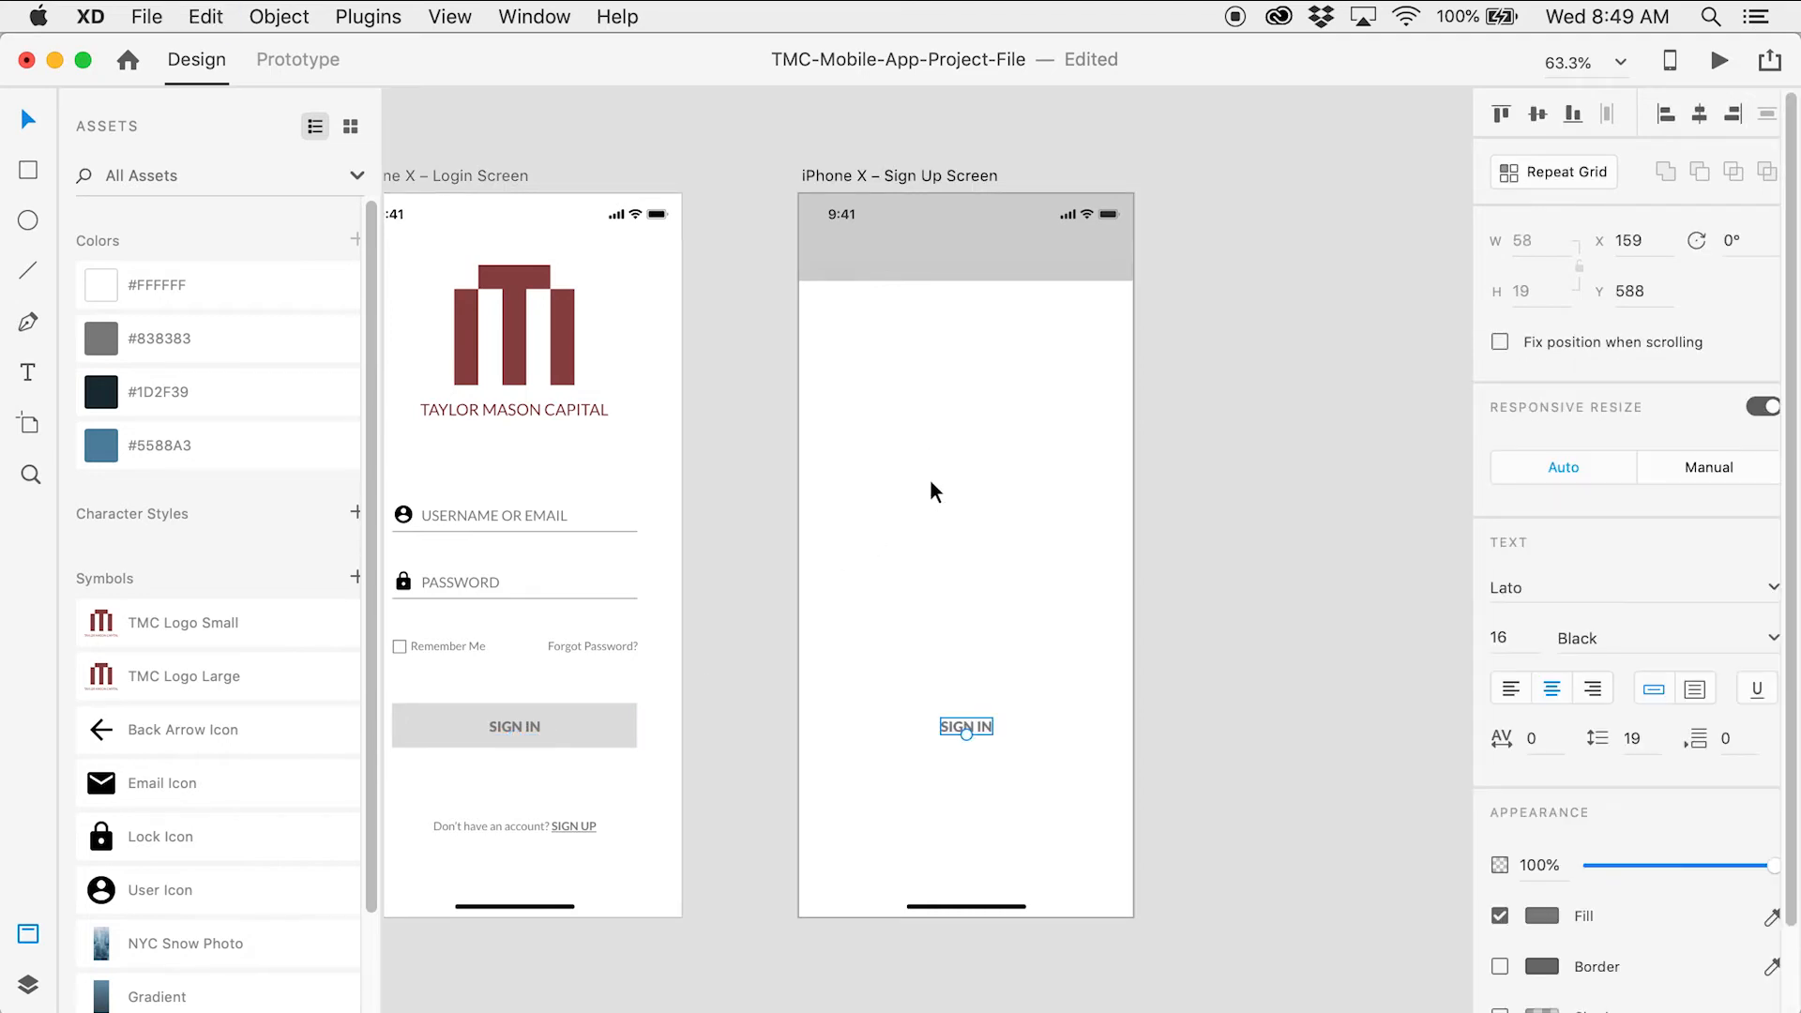
pyautogui.doubleClick(985, 727)
pyautogui.doubleClick(985, 728)
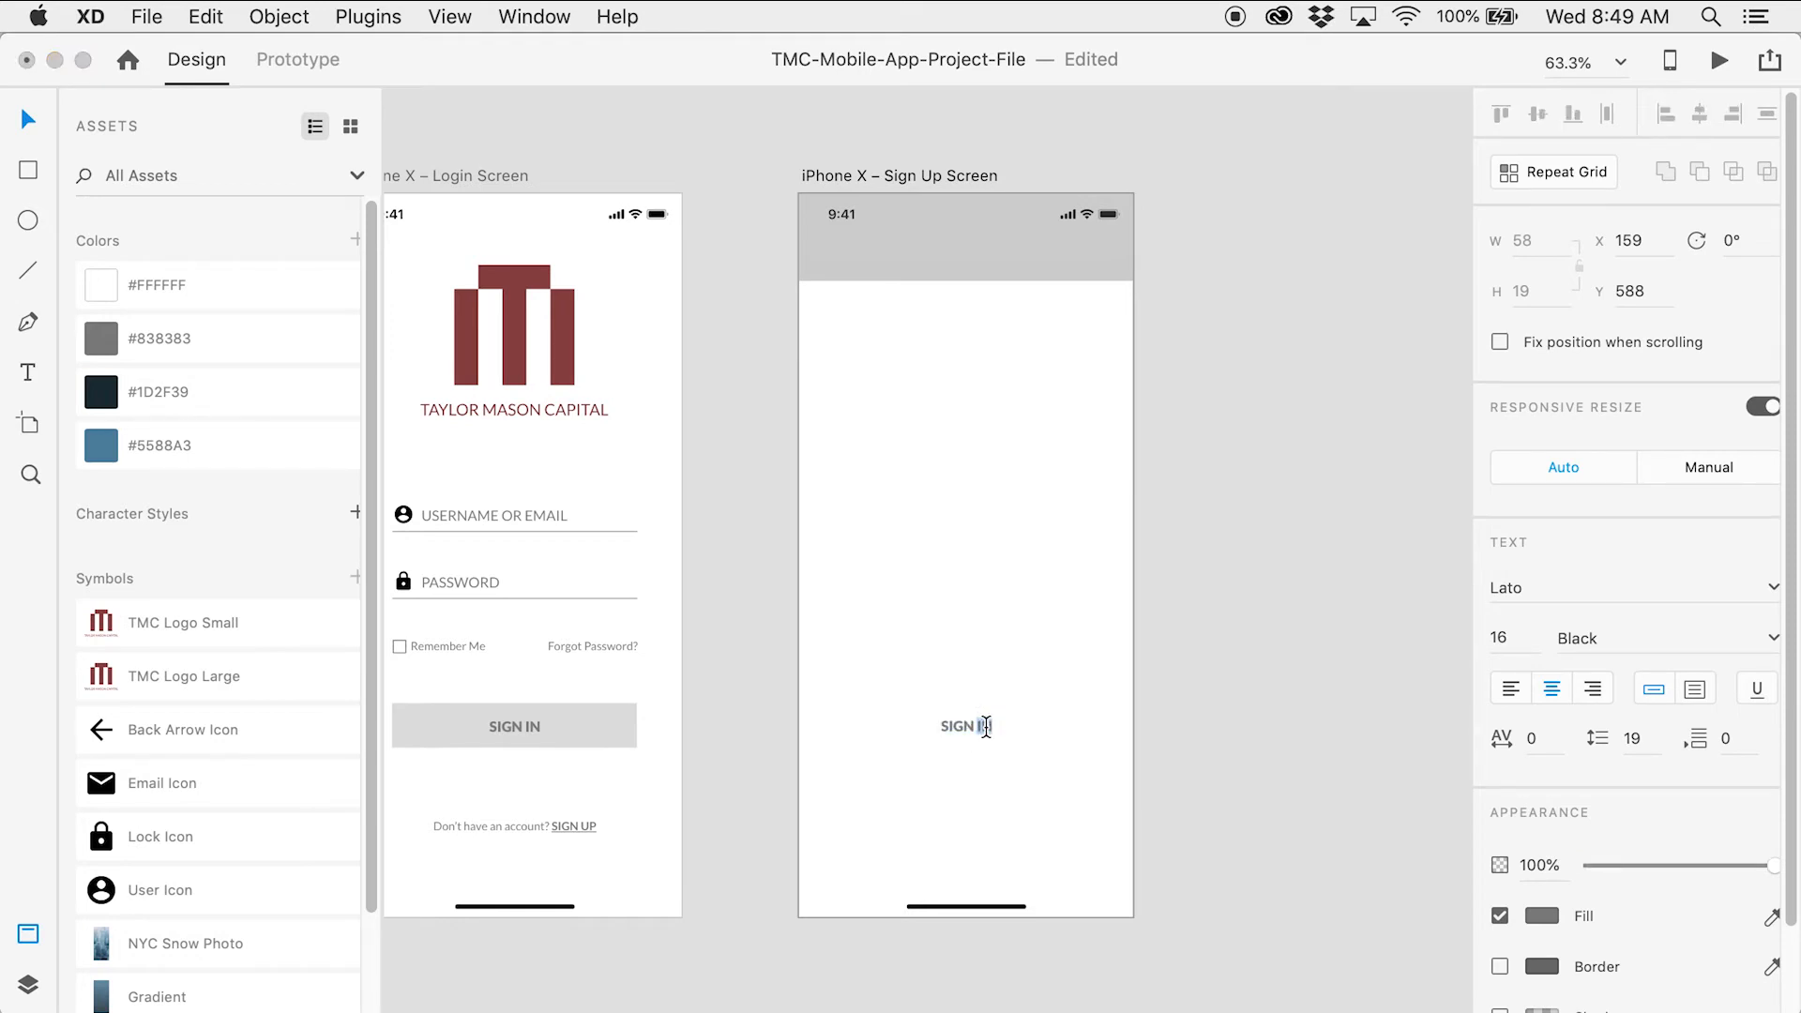
pyautogui.write('UP')
pyautogui.click(29, 120)
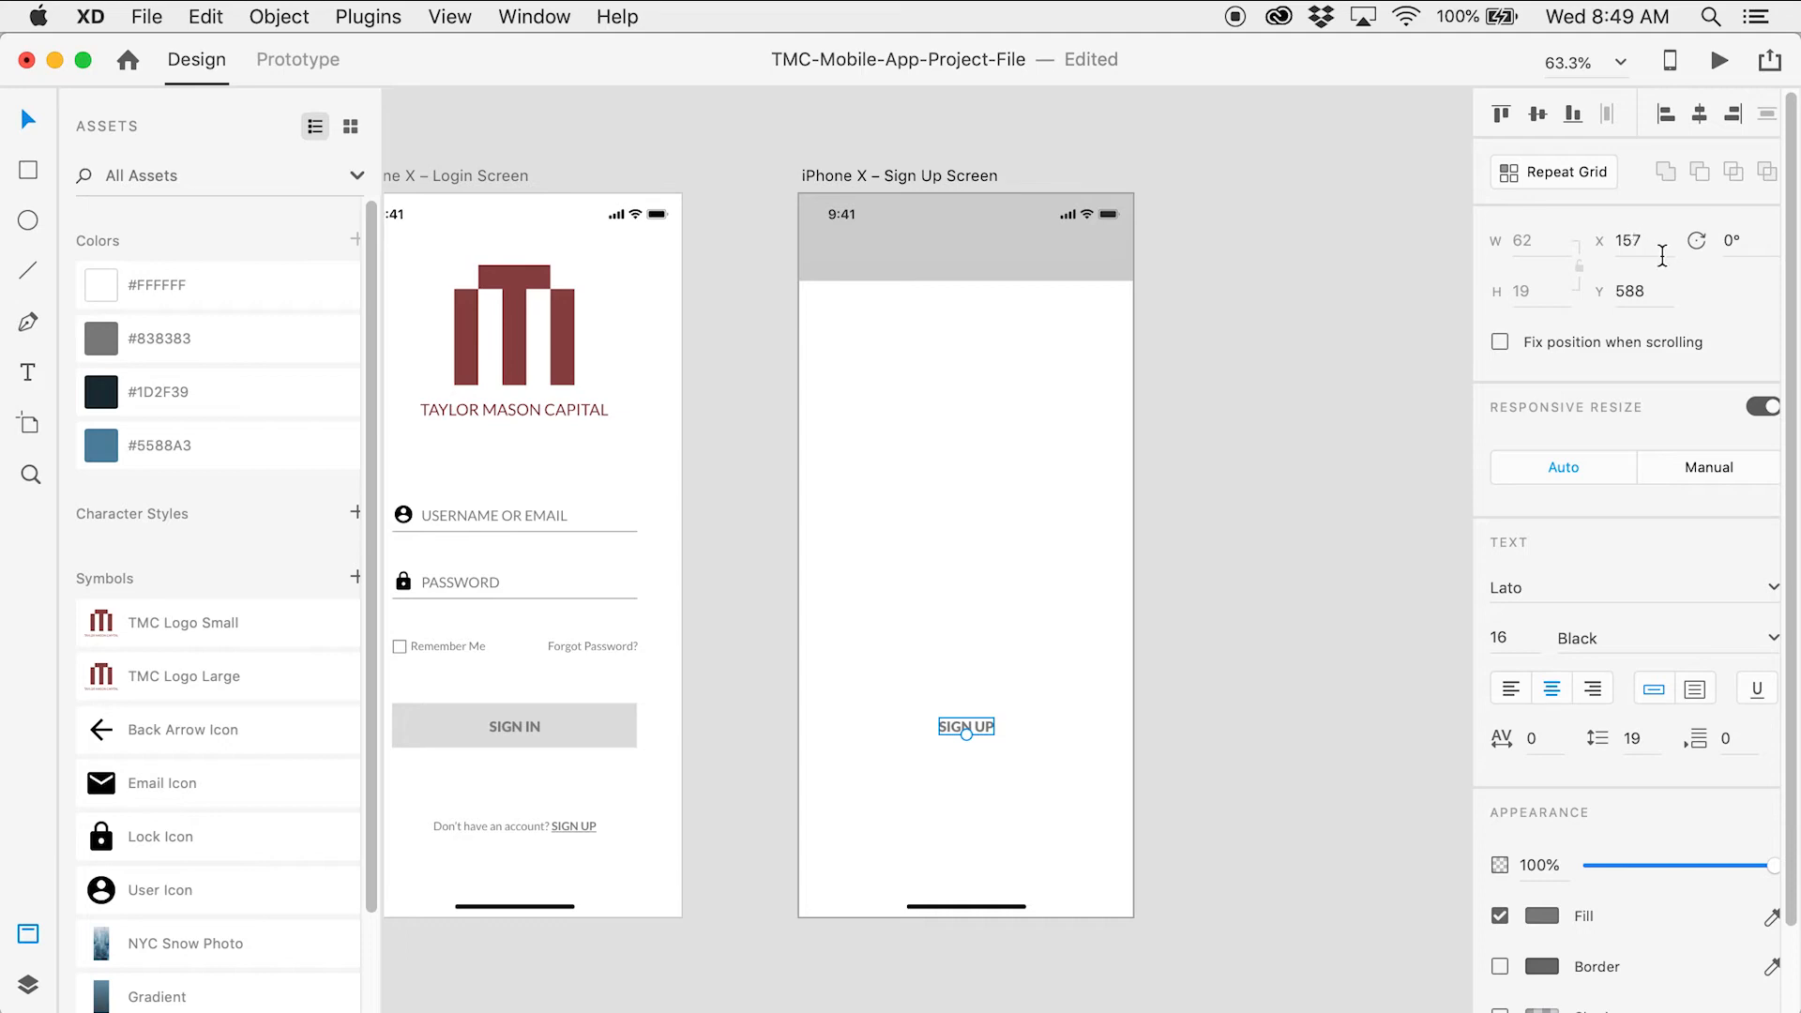
pyautogui.click(1632, 289)
pyautogui.write('61')
pyautogui.press('Return')
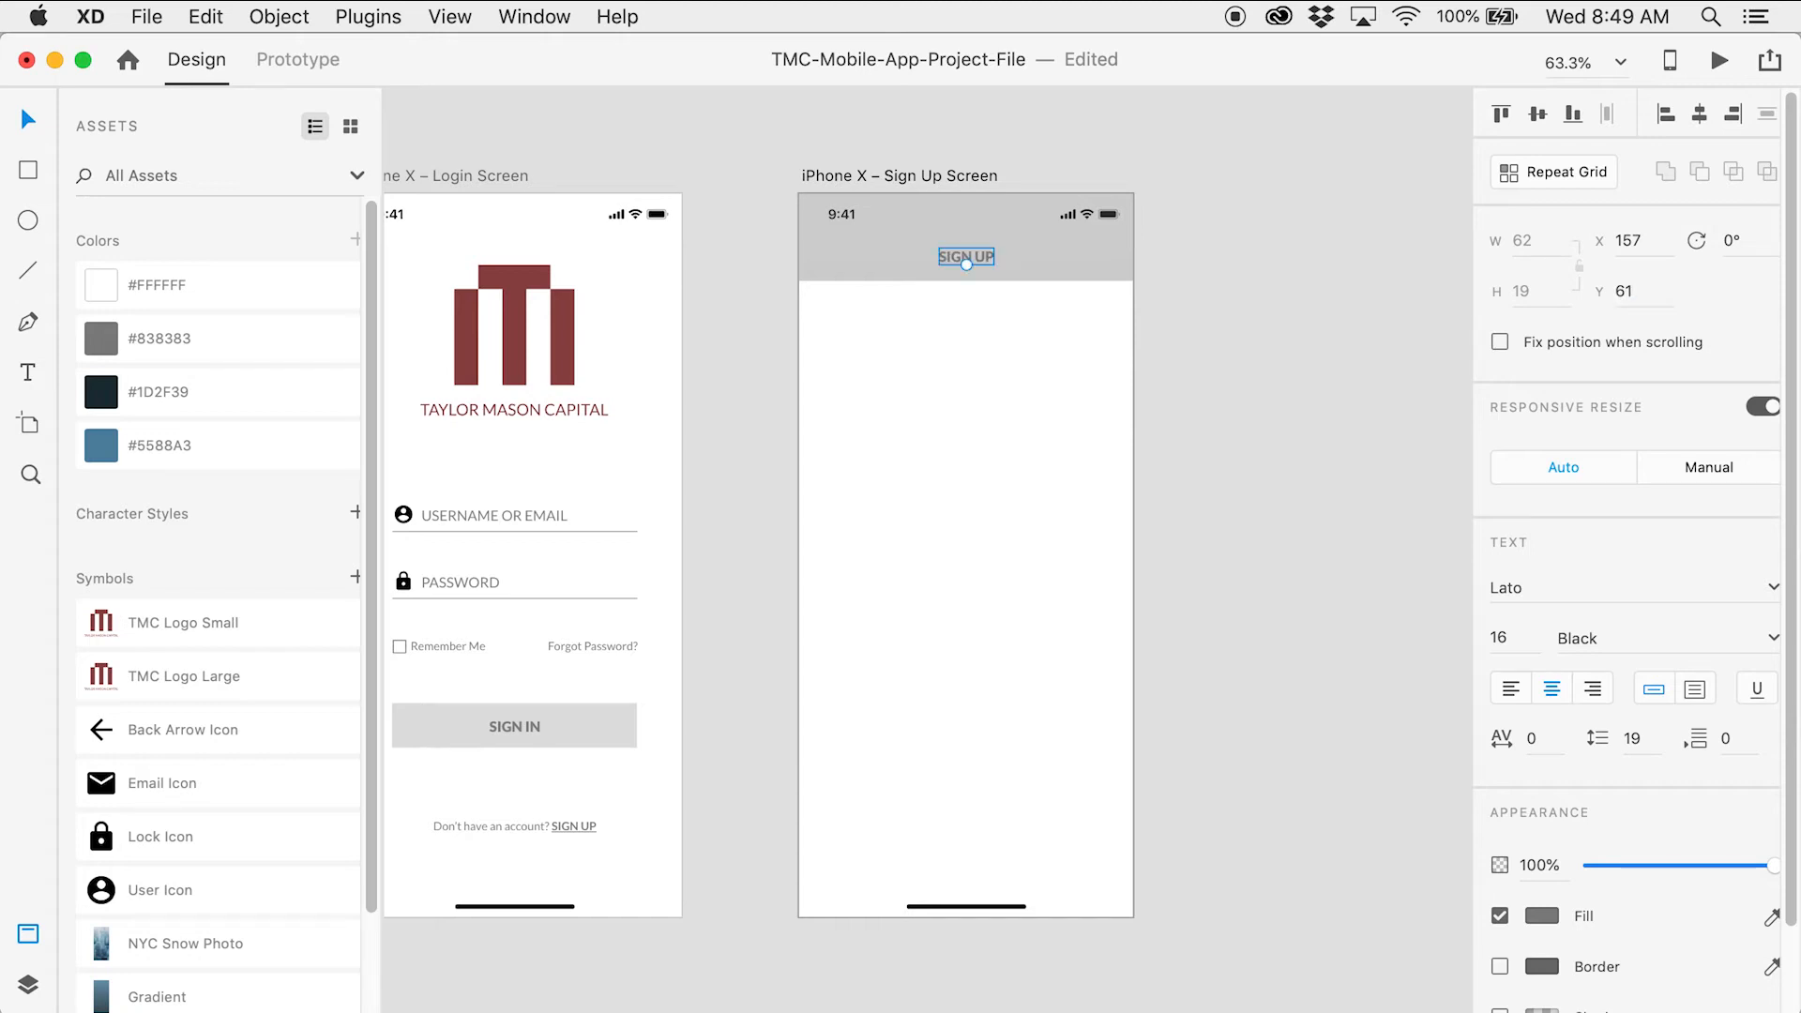
pyautogui.click(1369, 390)
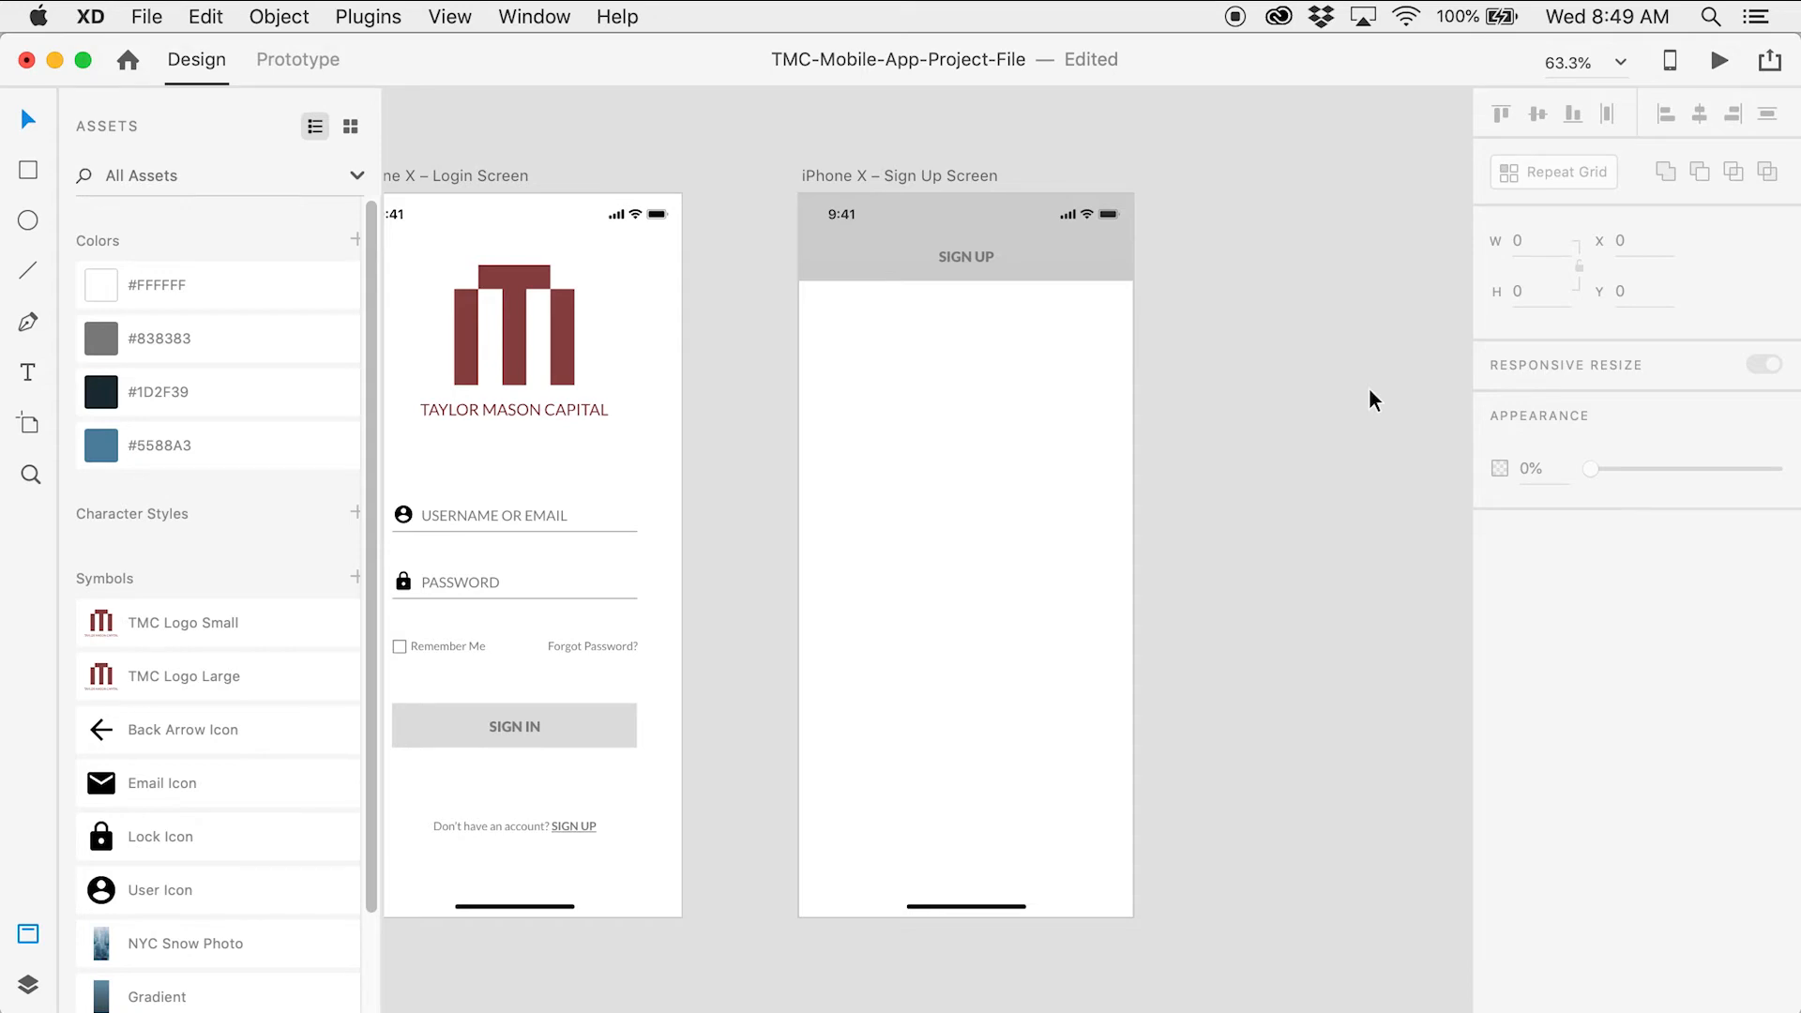
# Place the Back Arrow Icon on the Sign Up Screen at X 46, Y 59
pyautogui.moveTo(211, 734); pyautogui.dragTo(947, 446)
pyautogui.click(1634, 240)
pyautogui.write('46')
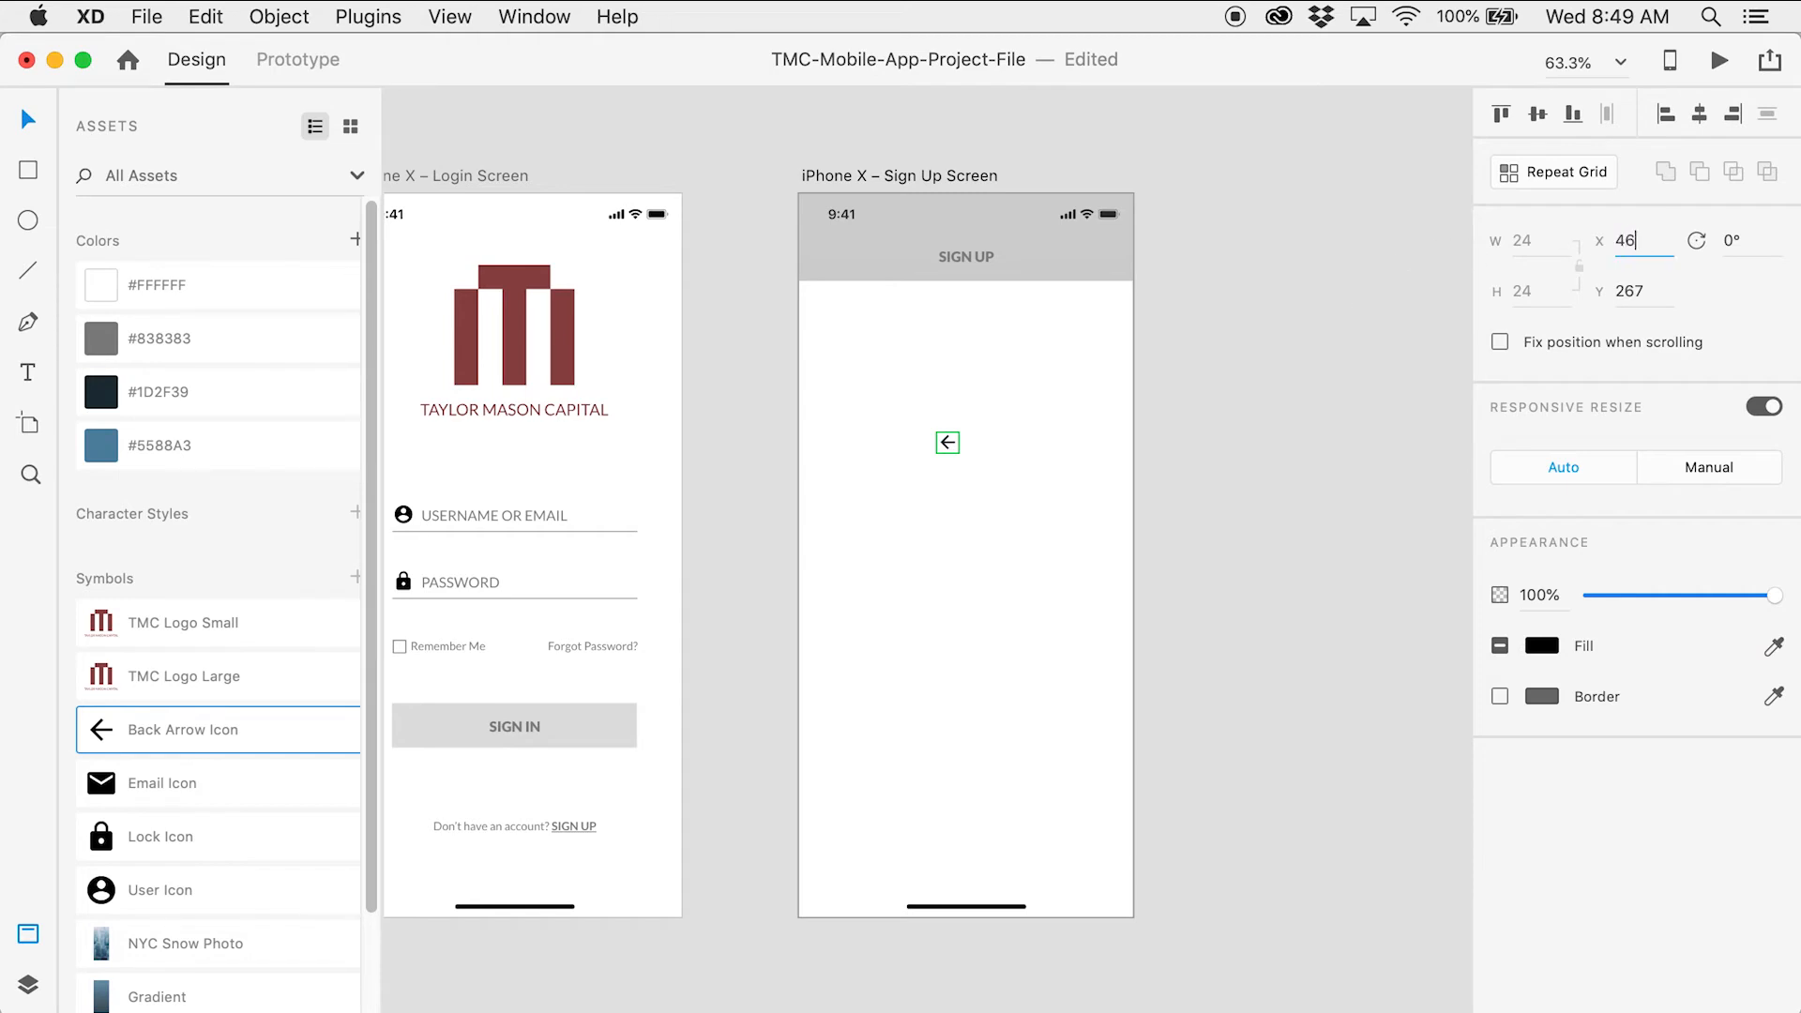
pyautogui.press('Tab')
pyautogui.write('5')
pyautogui.press('Return')
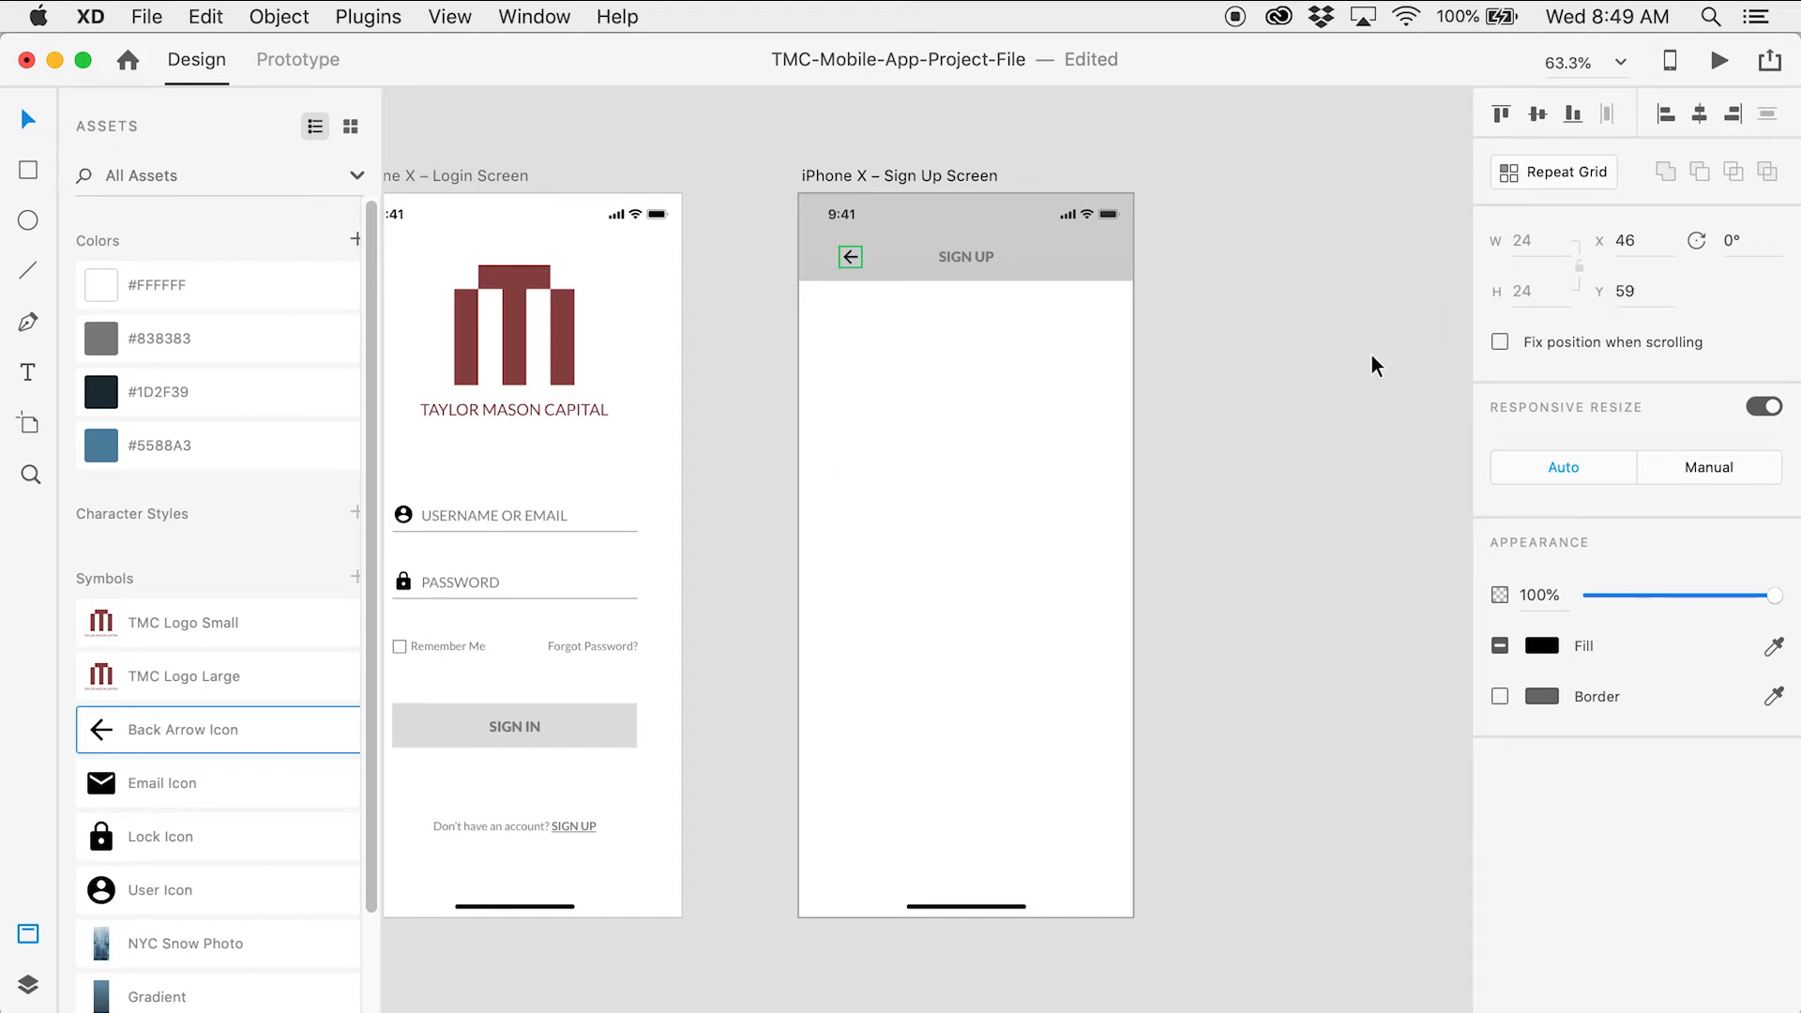
pyautogui.click(1377, 364)
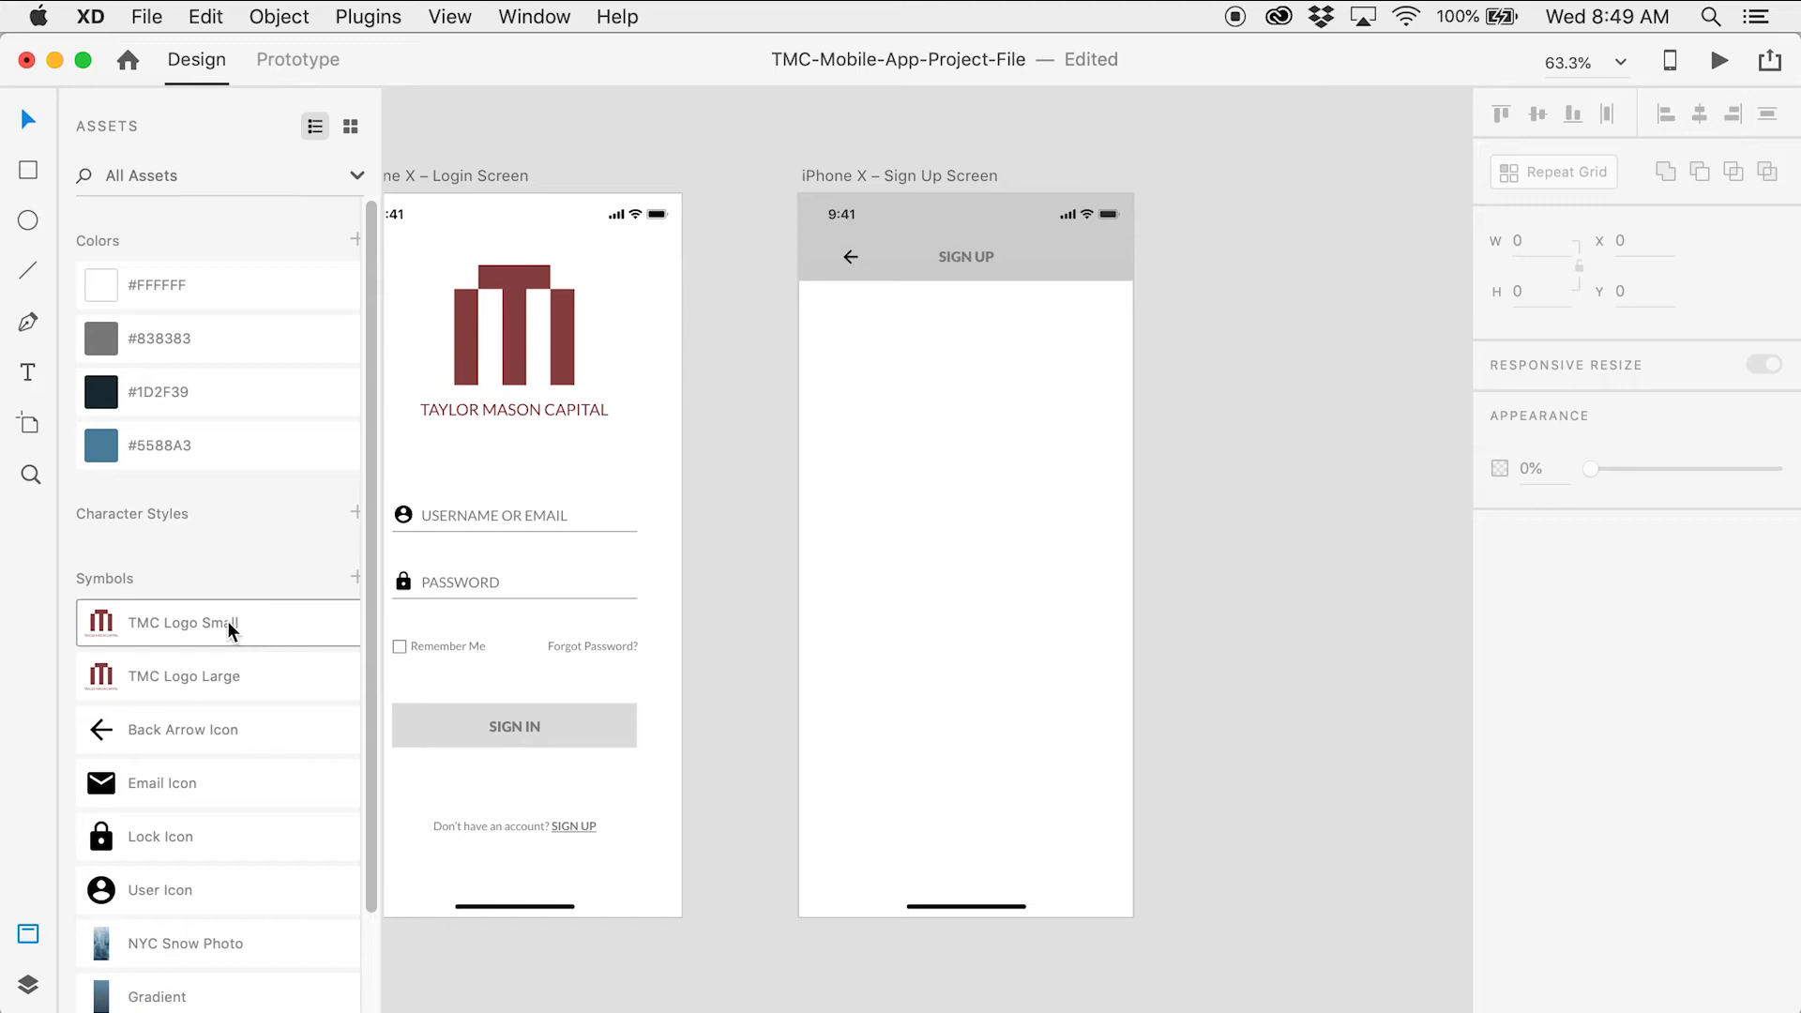
# Place the TMC Logo Small symbol at X 144, Y 139.13
pyautogui.moveTo(221, 621); pyautogui.dragTo(1009, 427)
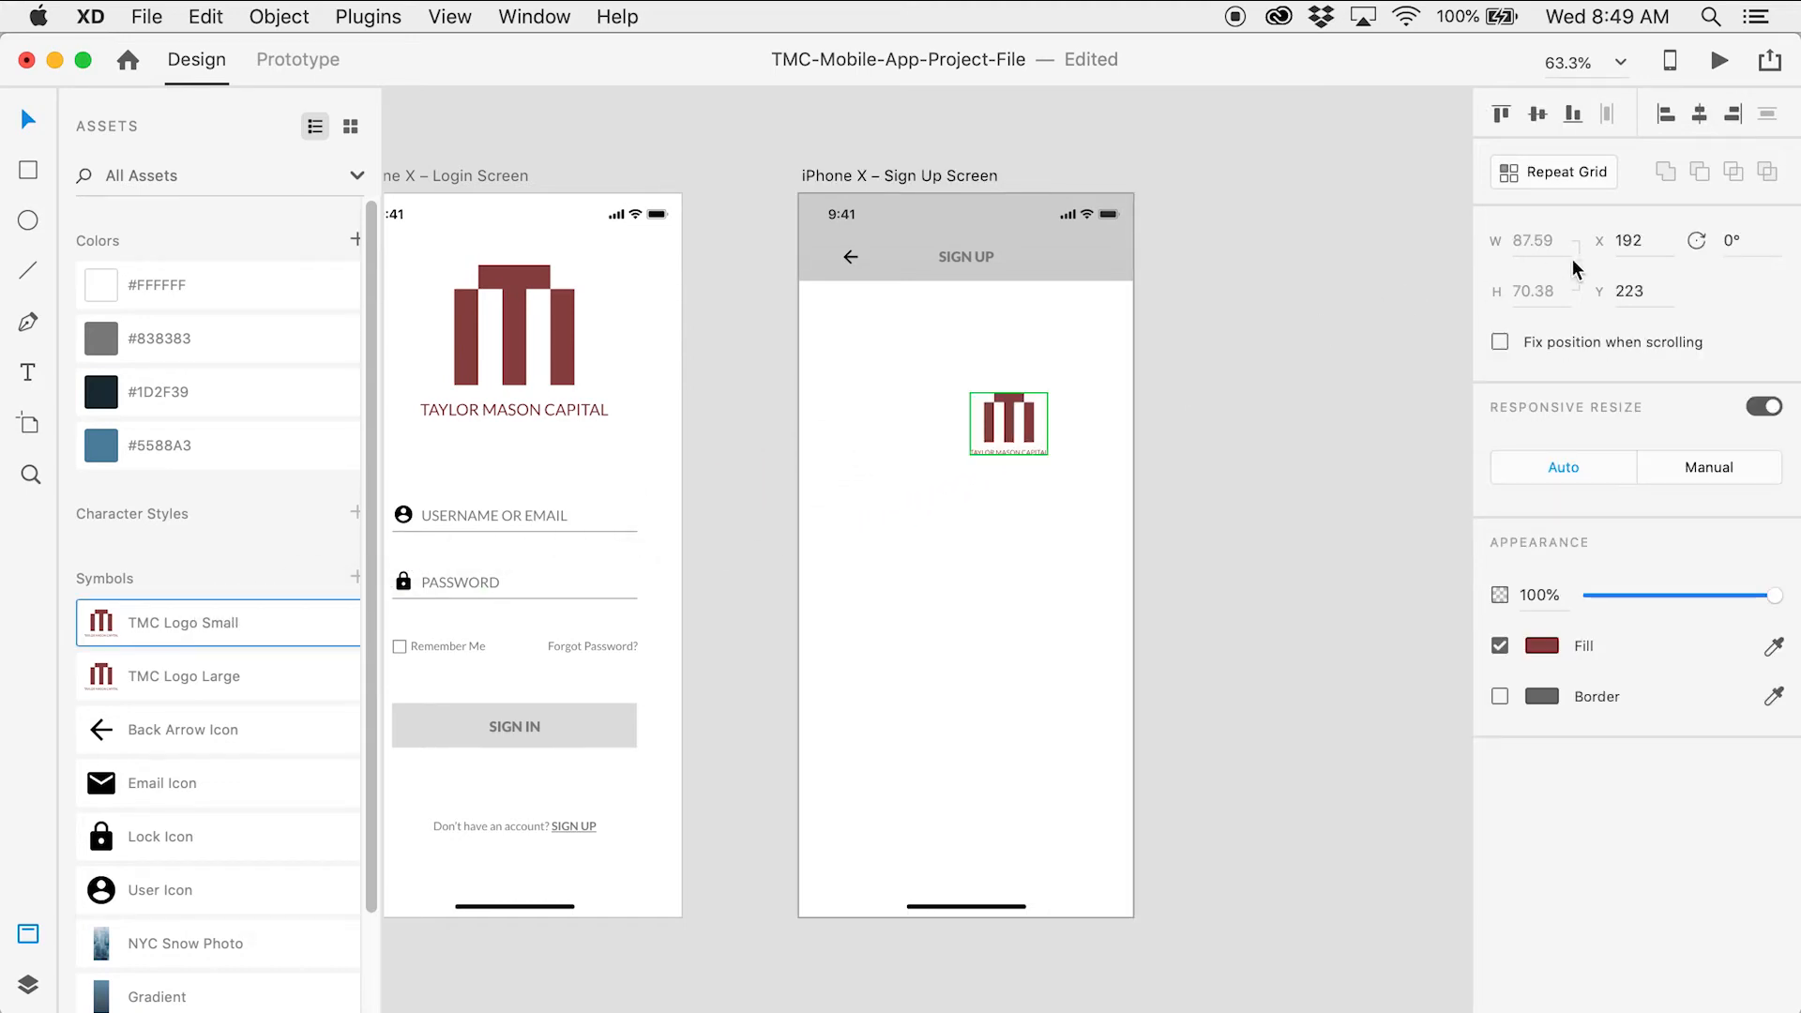
pyautogui.click(1631, 237)
pyautogui.write('144')
pyautogui.press('Tab')
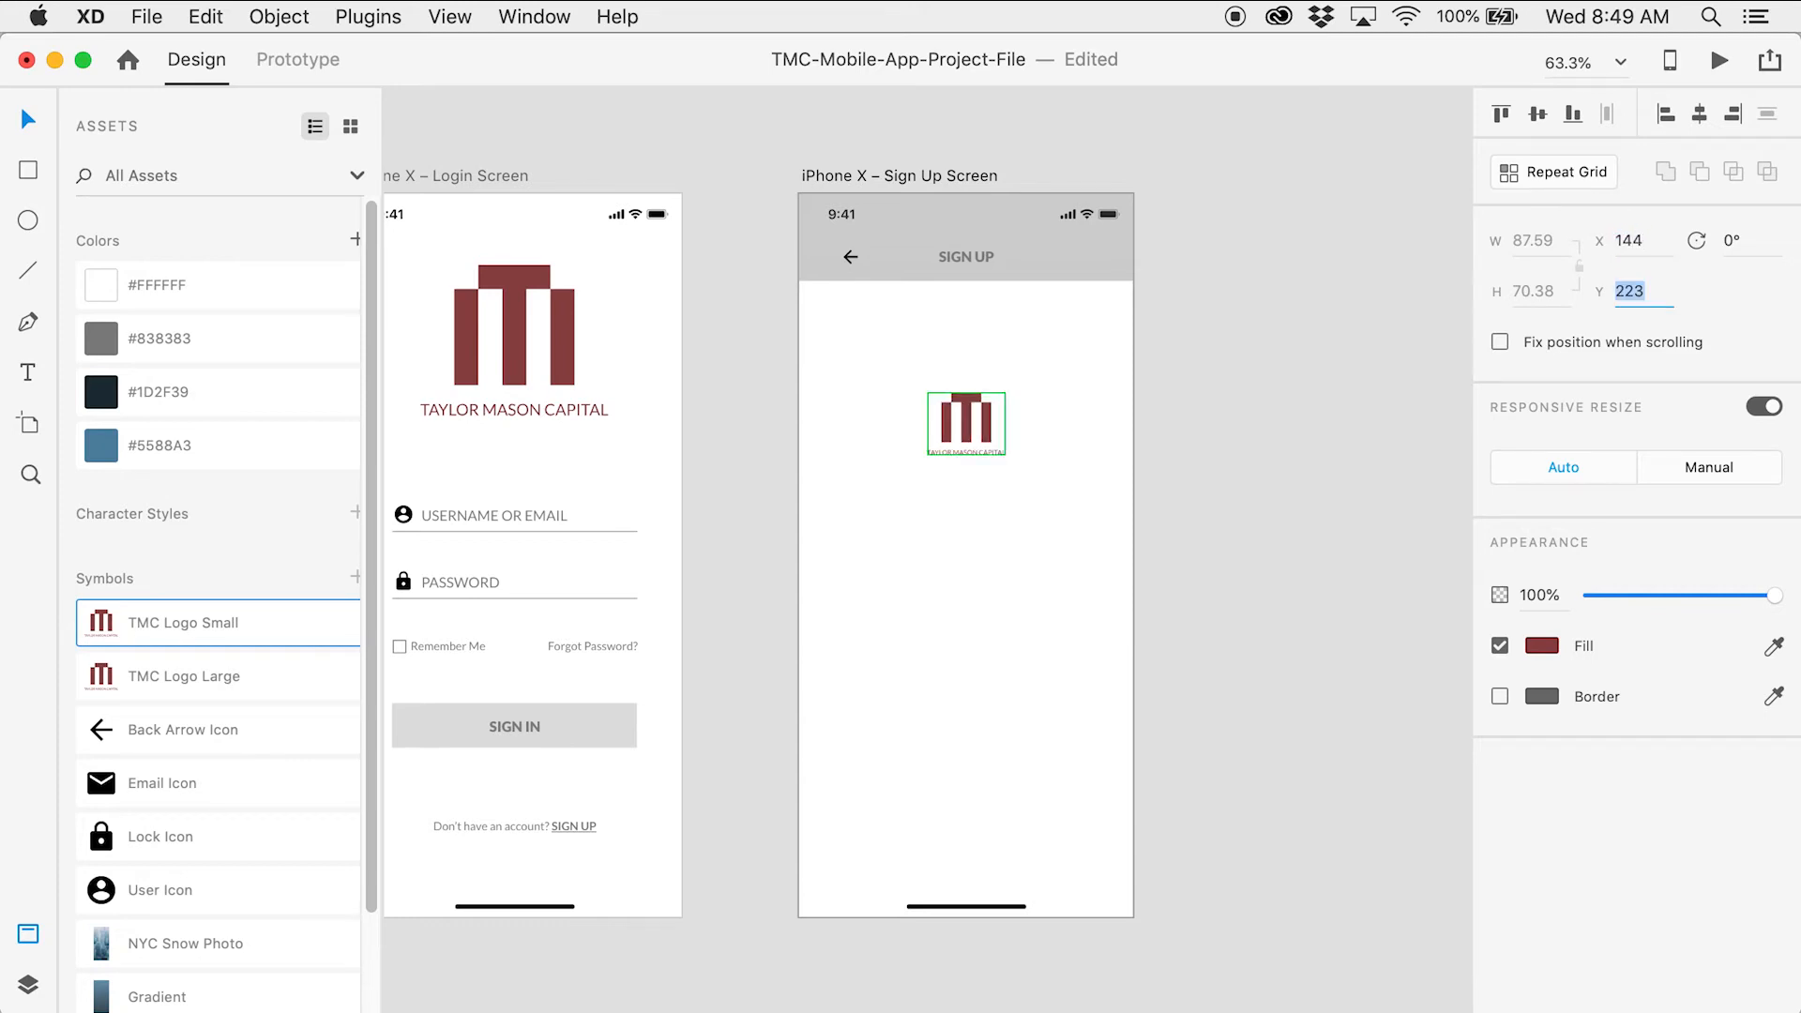
pyautogui.write('1')
pyautogui.press('Return')
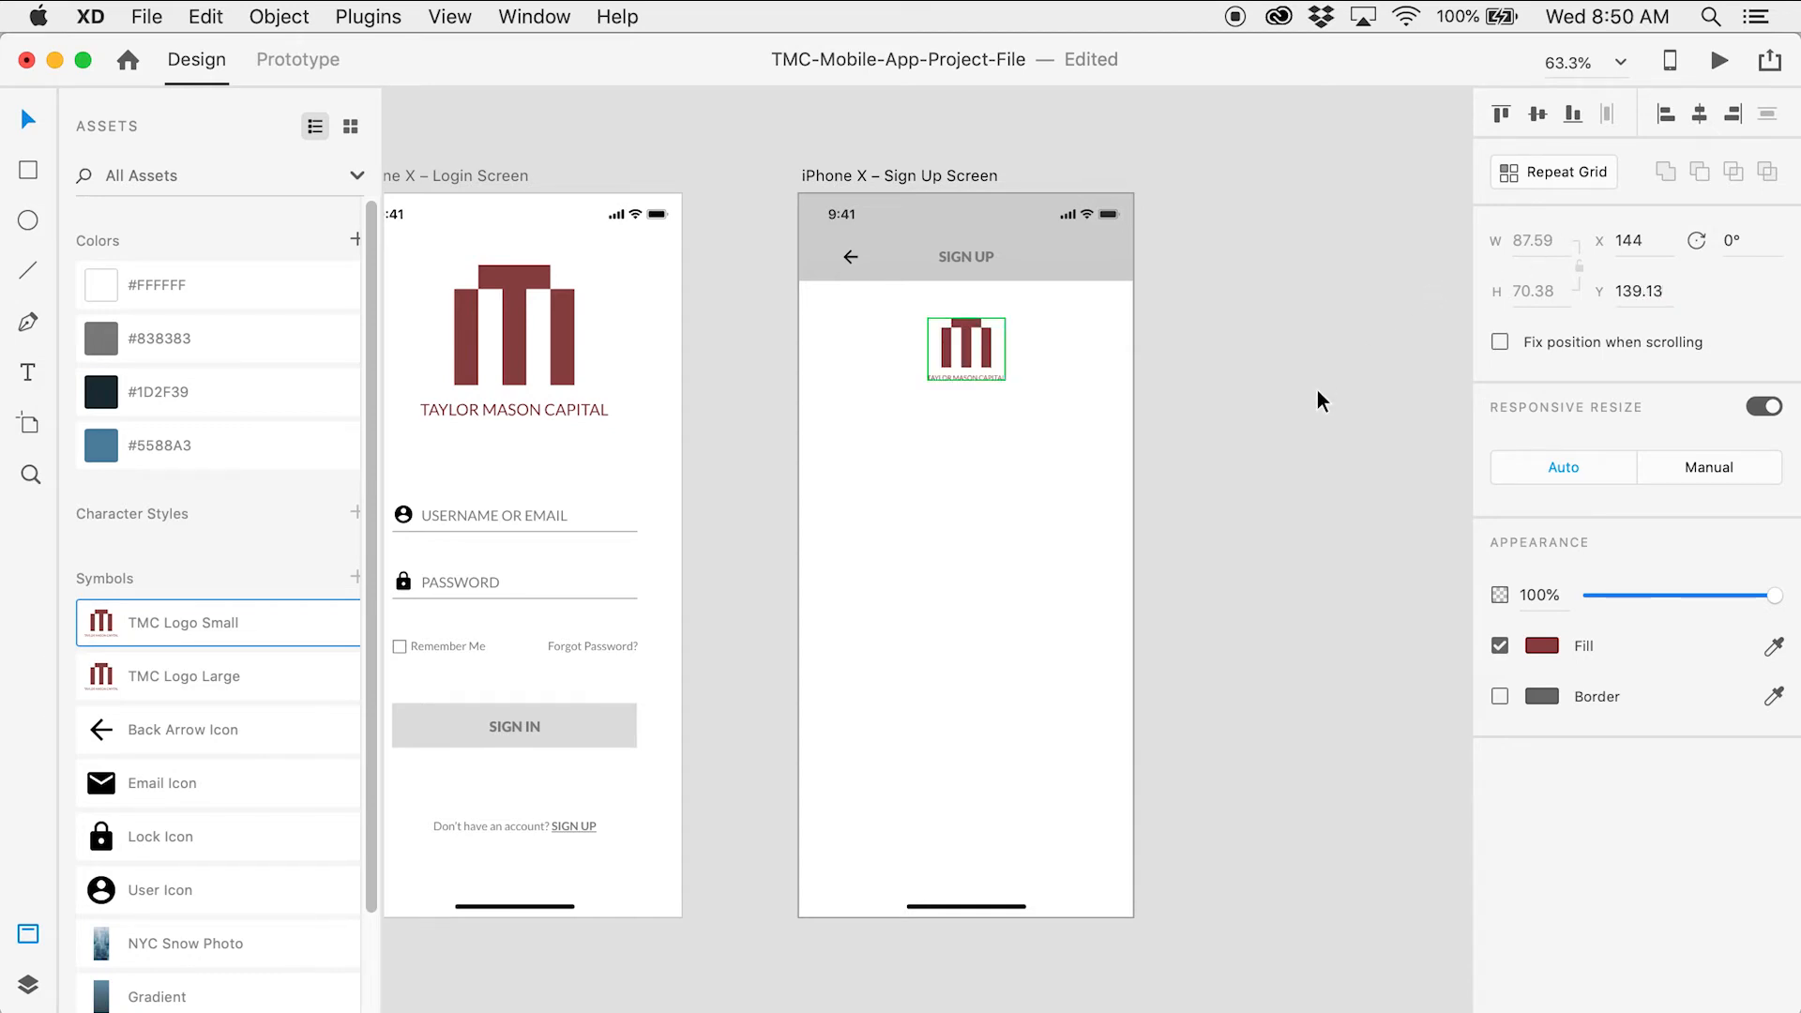
pyautogui.click(1317, 394)
pyautogui.moveTo(1109, 477); pyautogui.dragTo(1206, 402)
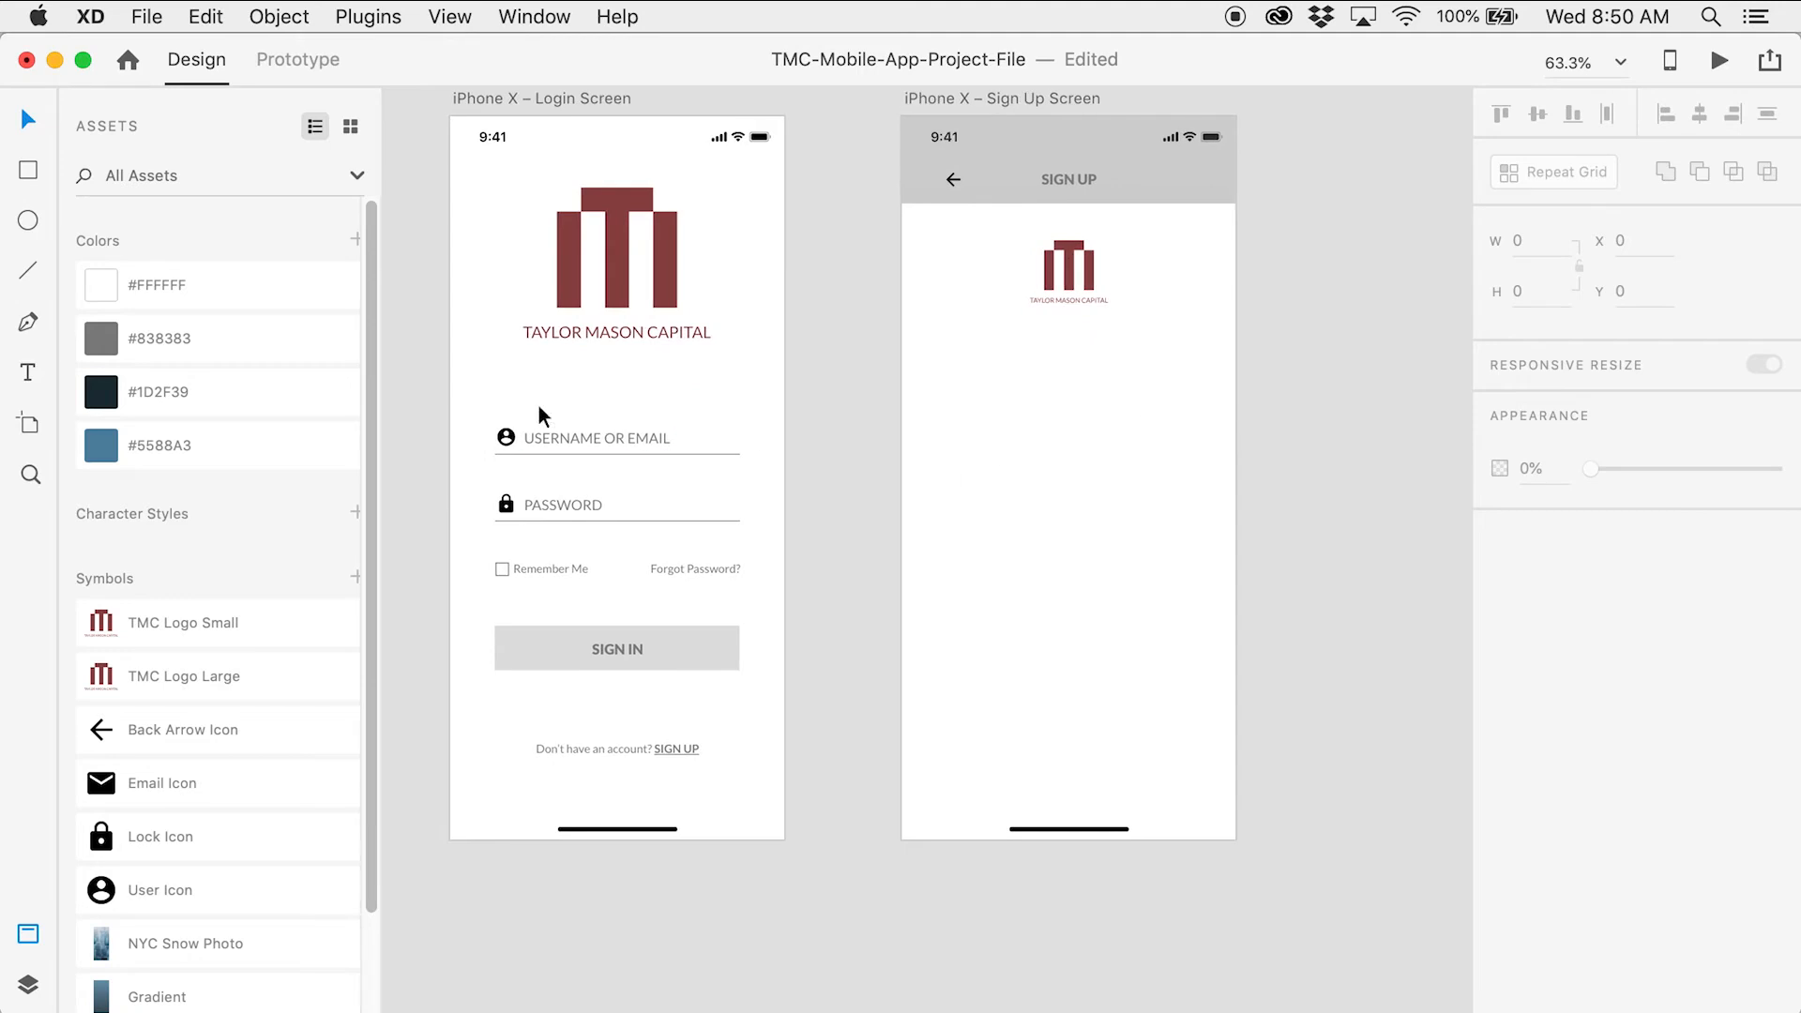
# Paste the login screen's USERNAME OR EMAIL and PASSWORD fields onto the Sign Up artboard
pyautogui.moveTo(475, 396); pyautogui.dragTo(763, 542)
pyautogui.click(997, 450)
pyautogui.hscroll(5, 948, 449)
pyautogui.scroll(3, 947, 448)
pyautogui.click(891, 172)
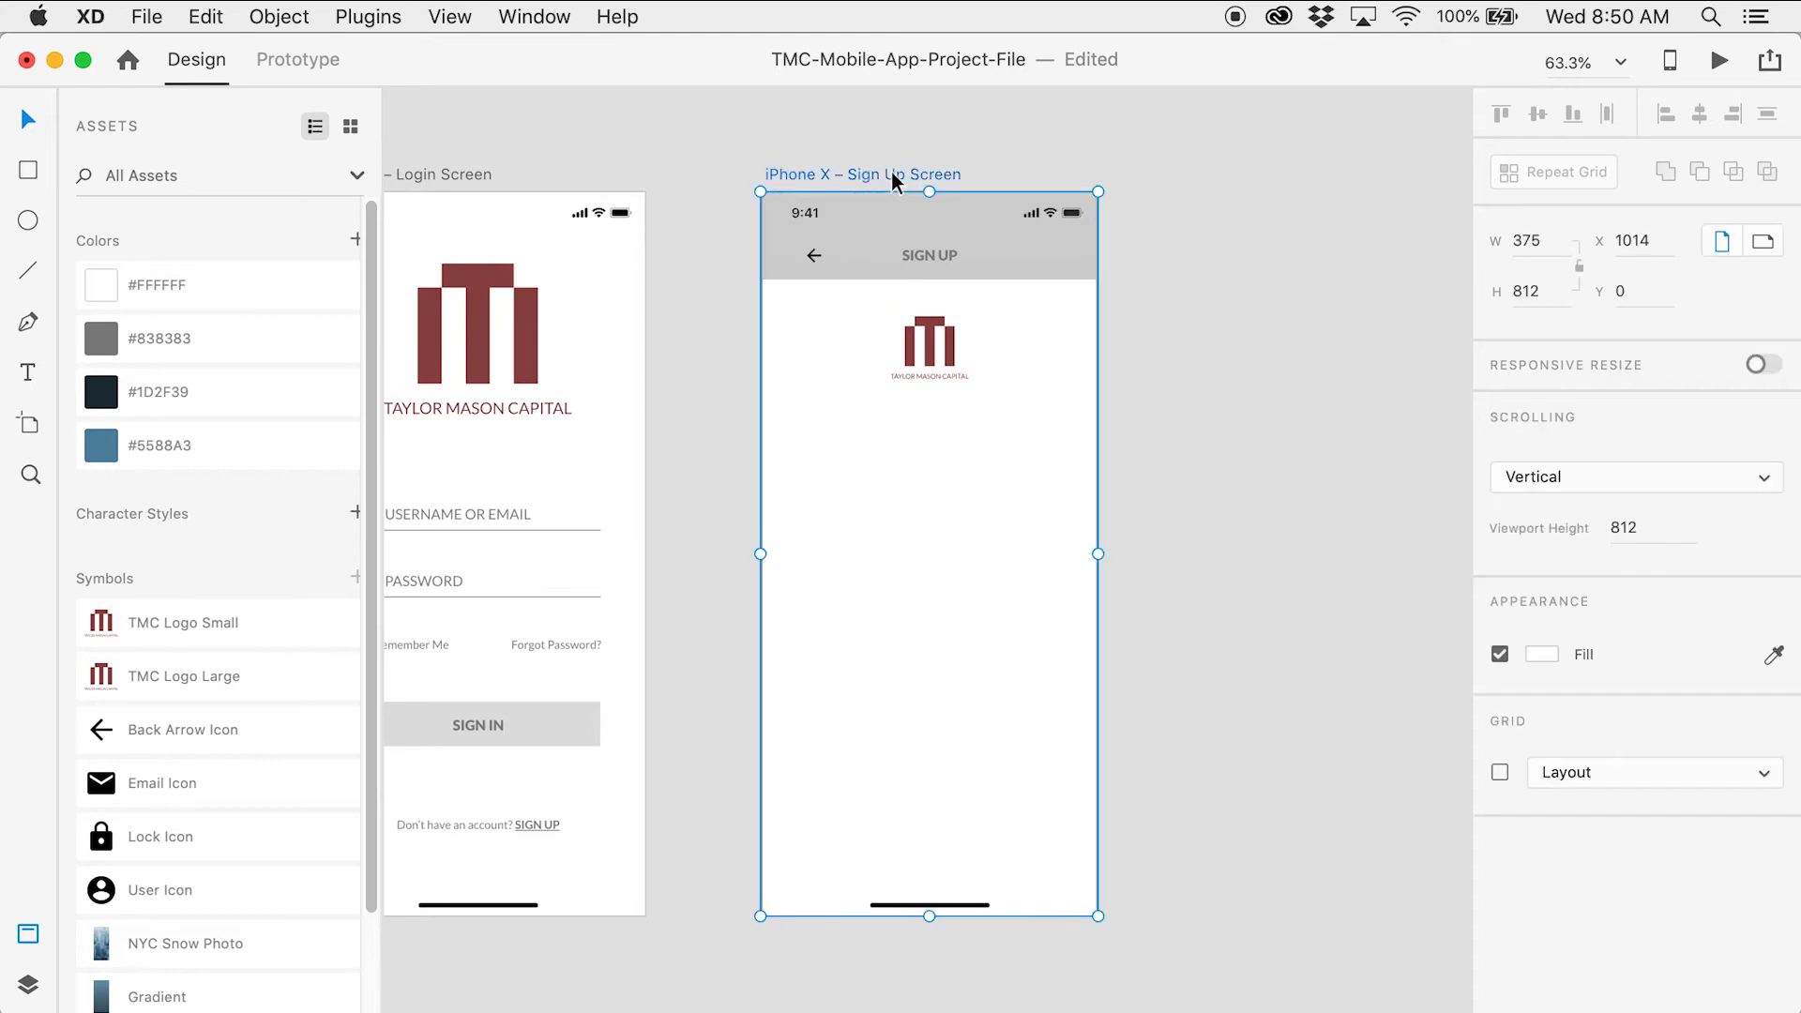
pyautogui.press('super+v')
pyautogui.click(1269, 504)
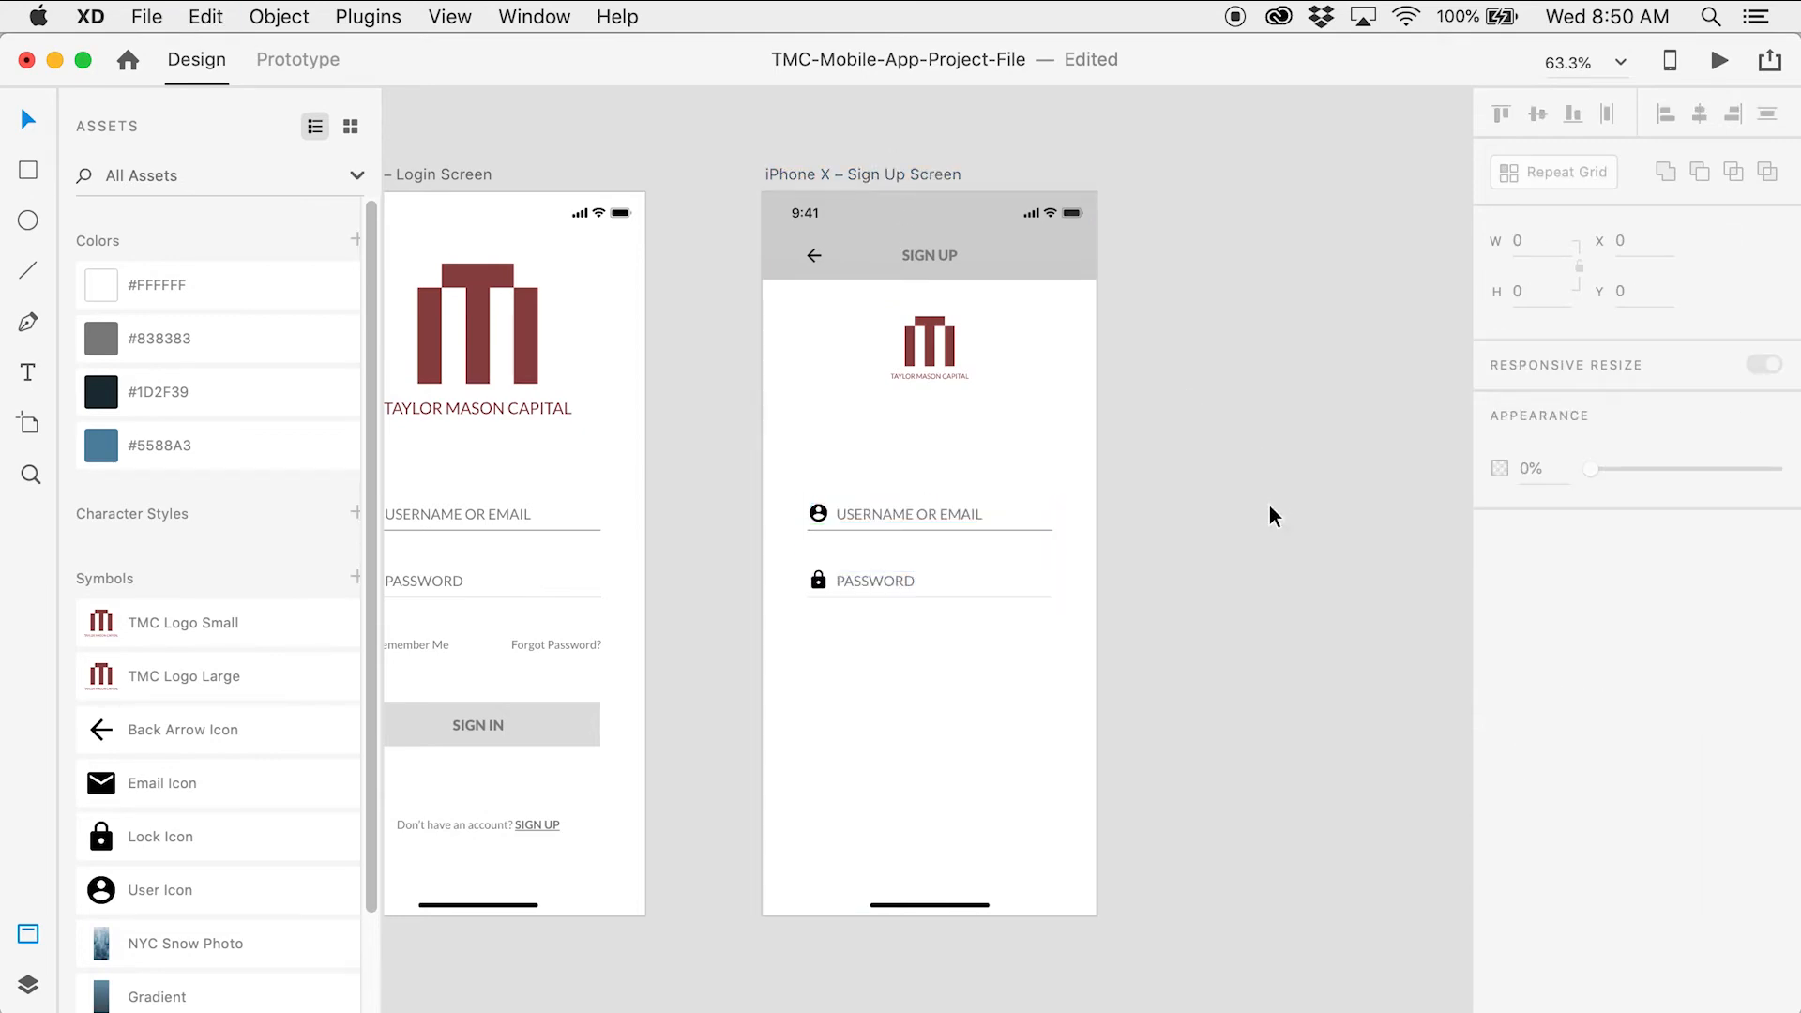
# Move the pasted input rows up toward the logo, checking the gap with Option
pyautogui.press('z')
pyautogui.click(900, 511)
pyautogui.click(913, 514)
pyautogui.click(918, 514)
pyautogui.click(918, 515)
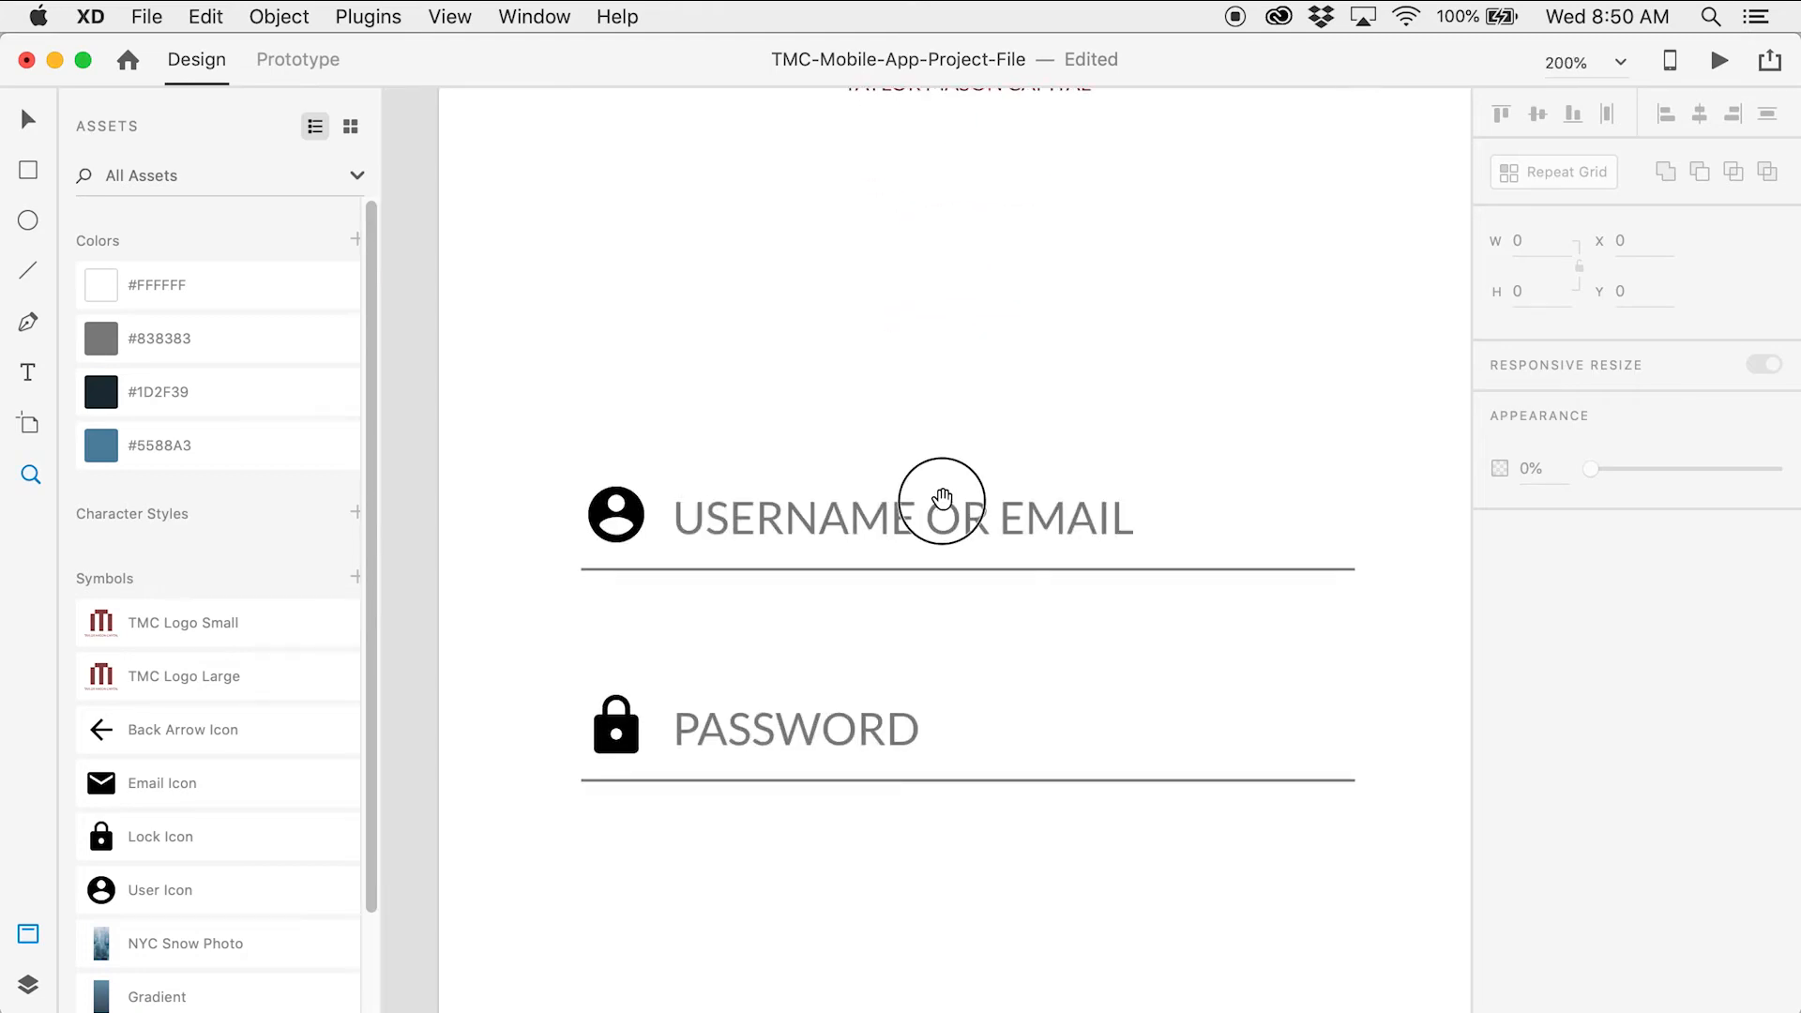
pyautogui.moveTo(942, 497); pyautogui.dragTo(892, 563)
pyautogui.click(889, 567)
pyautogui.press('alt')
pyautogui.moveTo(973, 110)
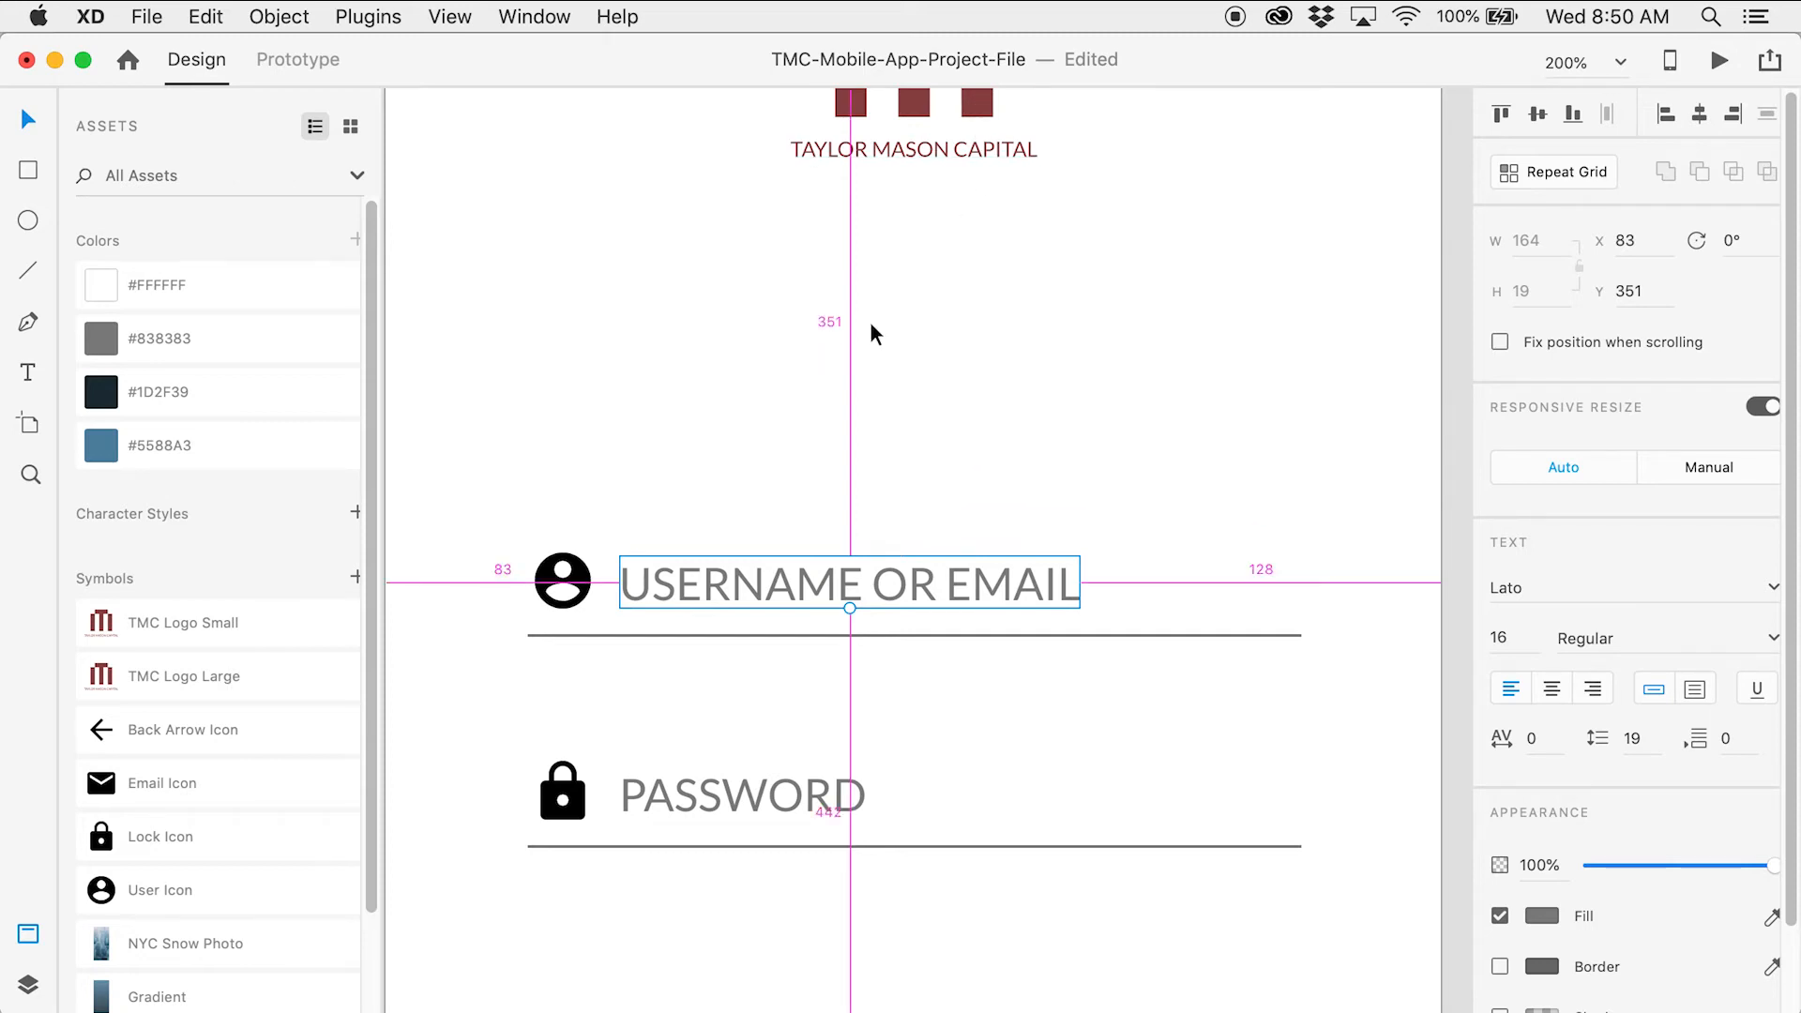
pyautogui.moveTo(488, 471); pyautogui.dragTo(750, 899)
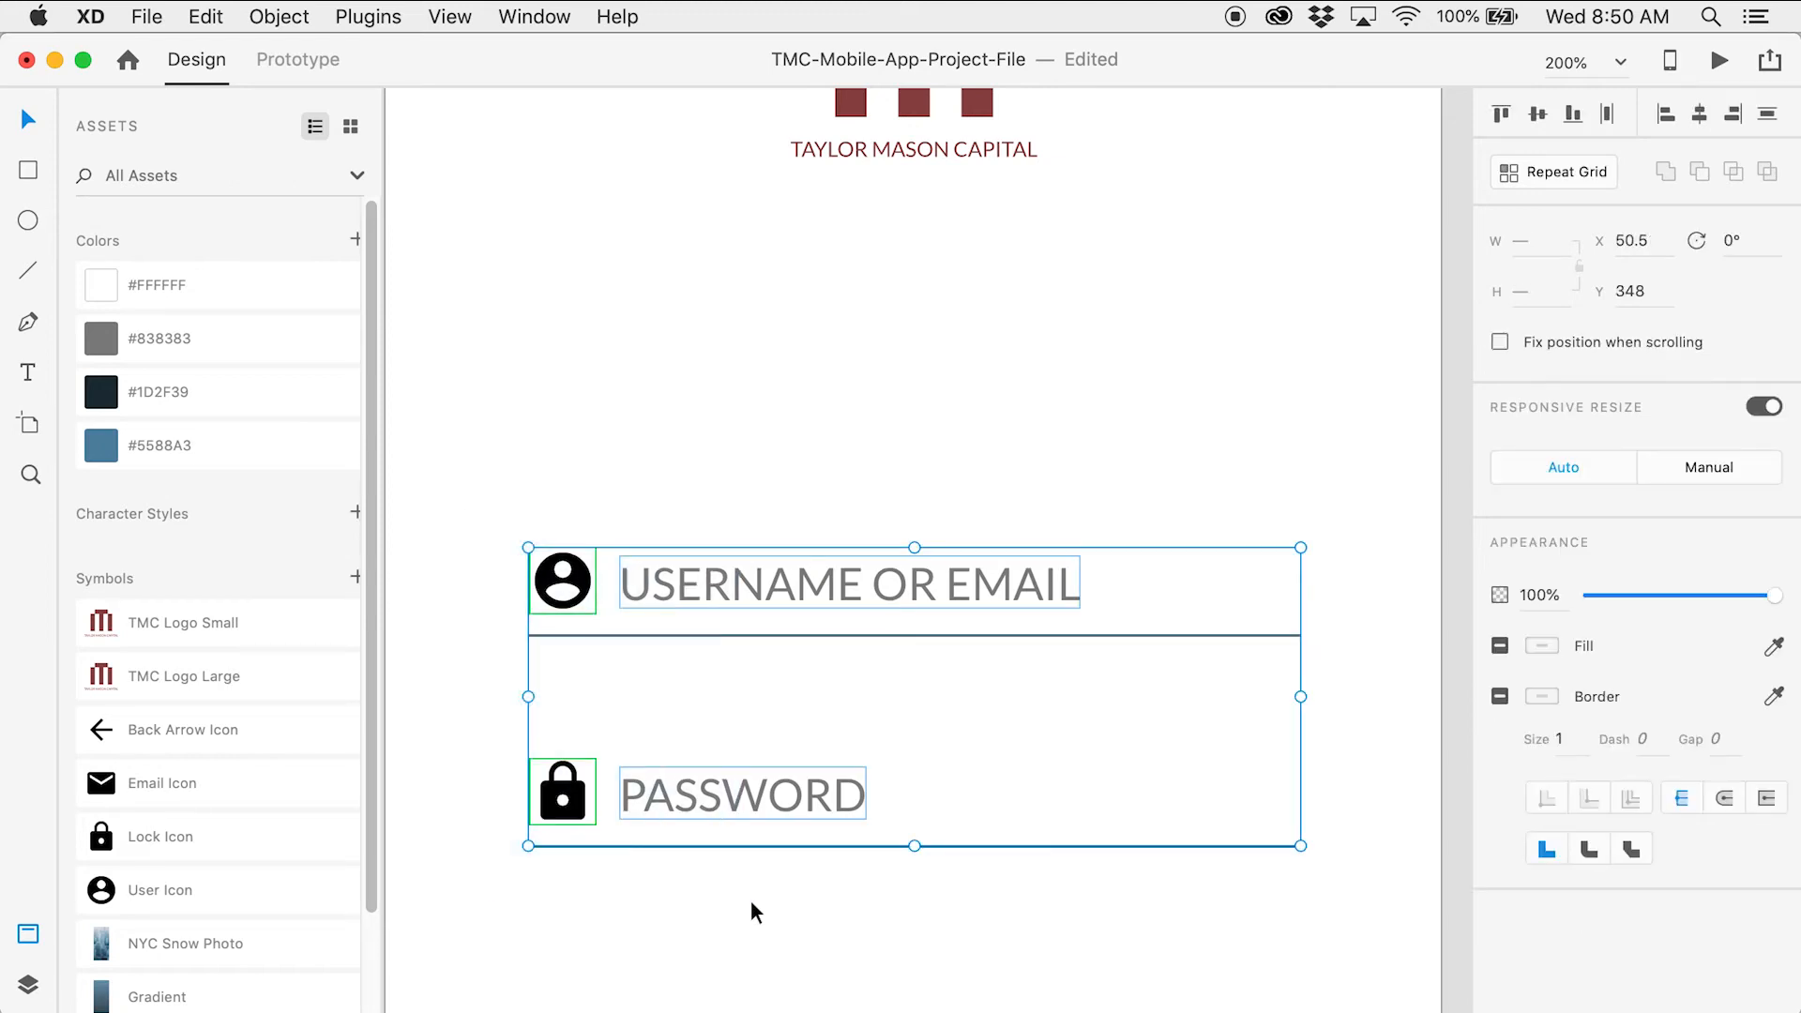
pyautogui.hotkey('shift', 'Up')
pyautogui.hotkey('shift', 'Up')
pyautogui.hotkey('shift', 'Up')
pyautogui.hotkey('shift', 'Up')
pyautogui.hotkey('shift', 'Up')
pyautogui.hotkey('shift', 'Up')
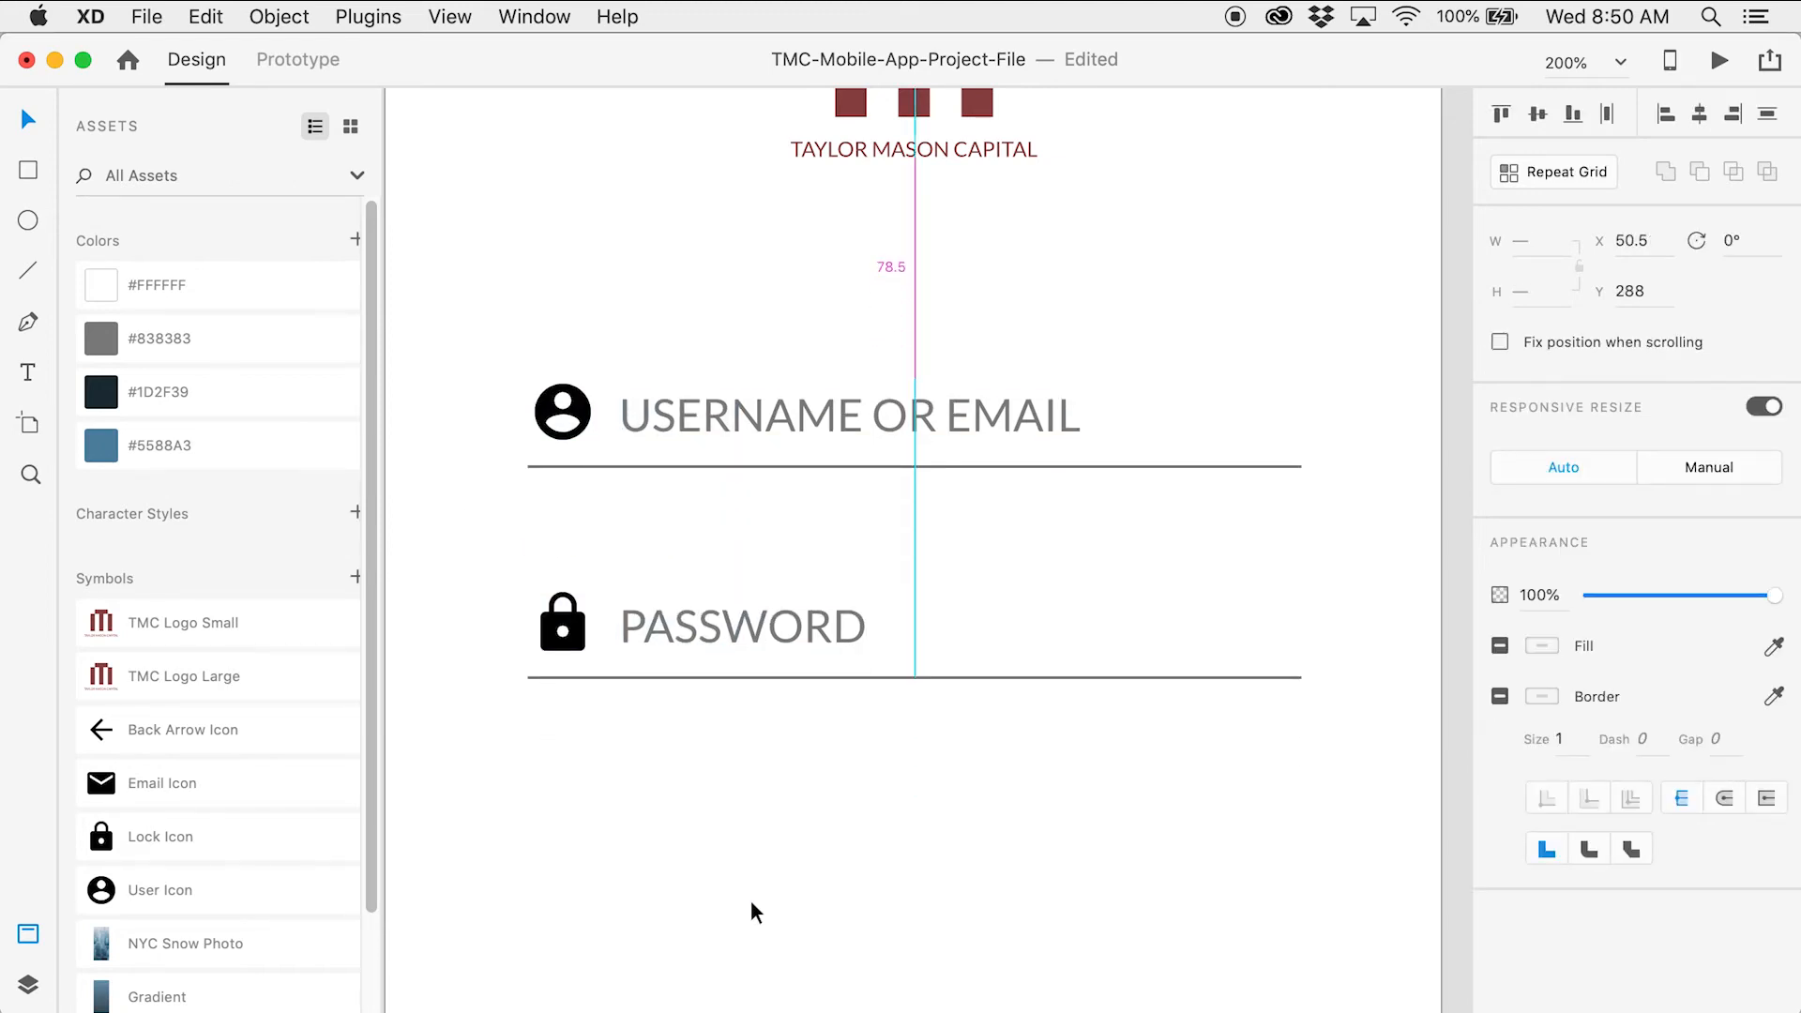
pyautogui.click(761, 243)
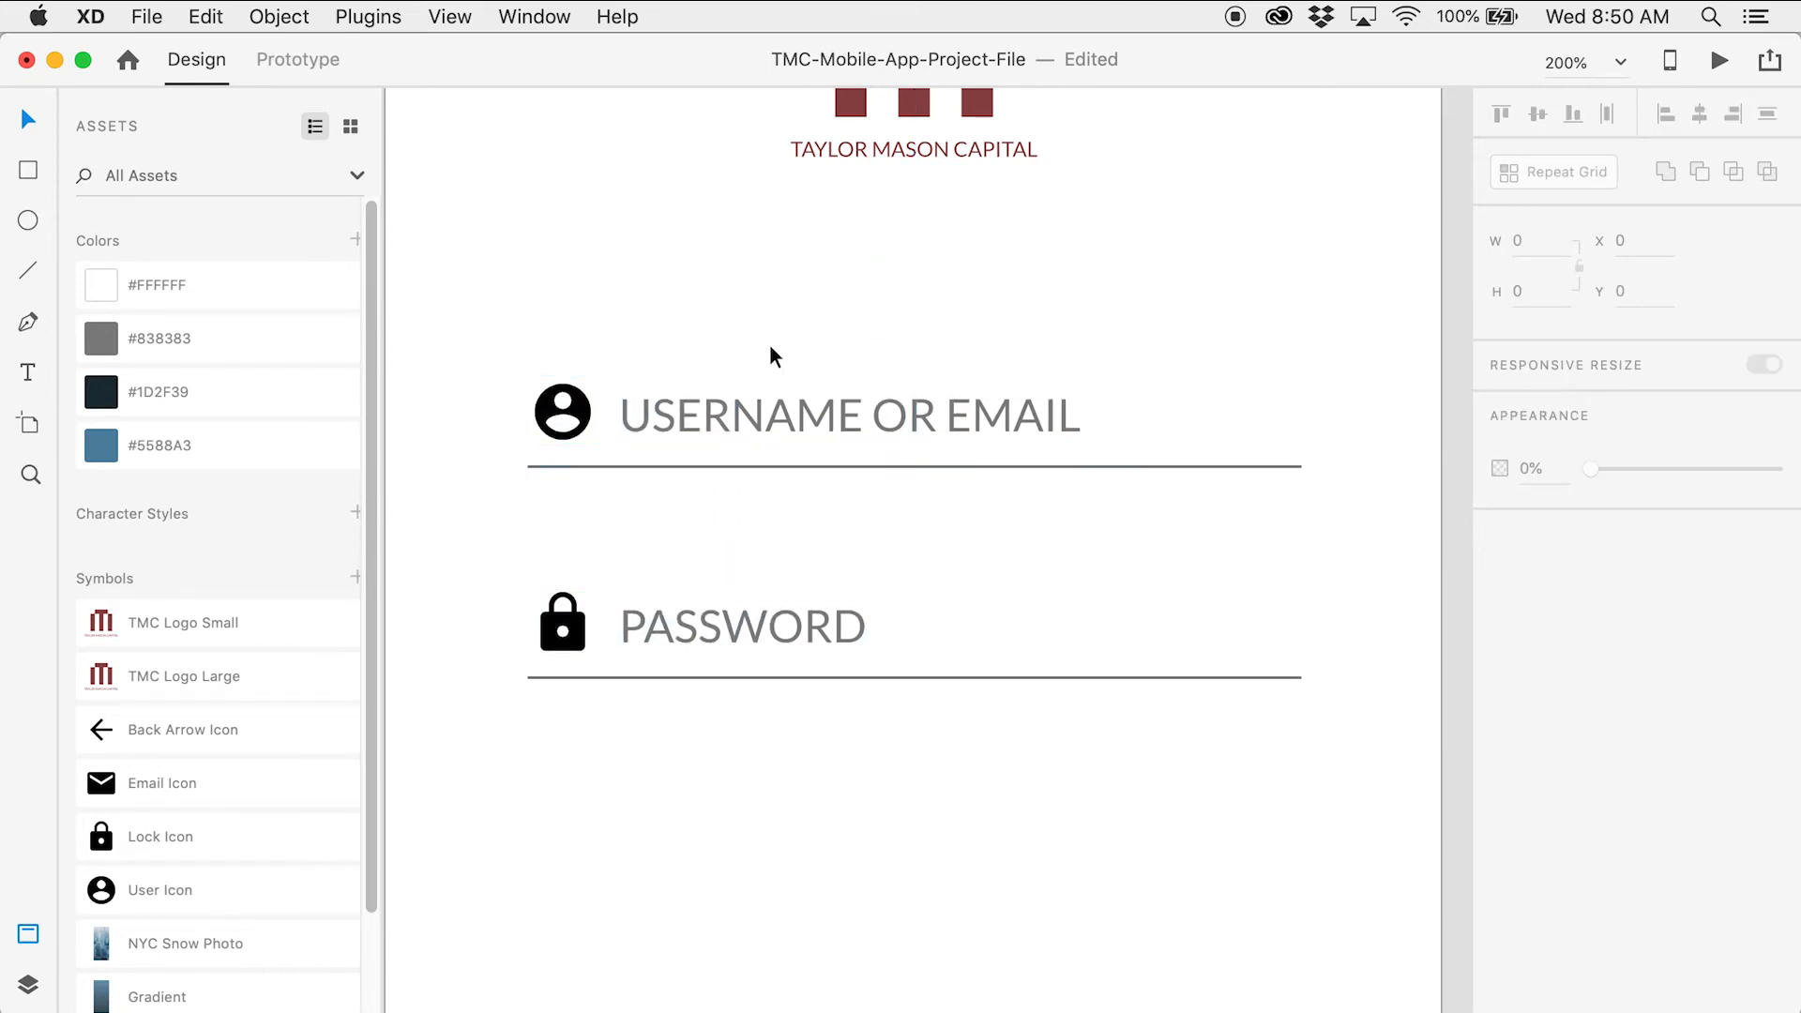
pyautogui.click(823, 414)
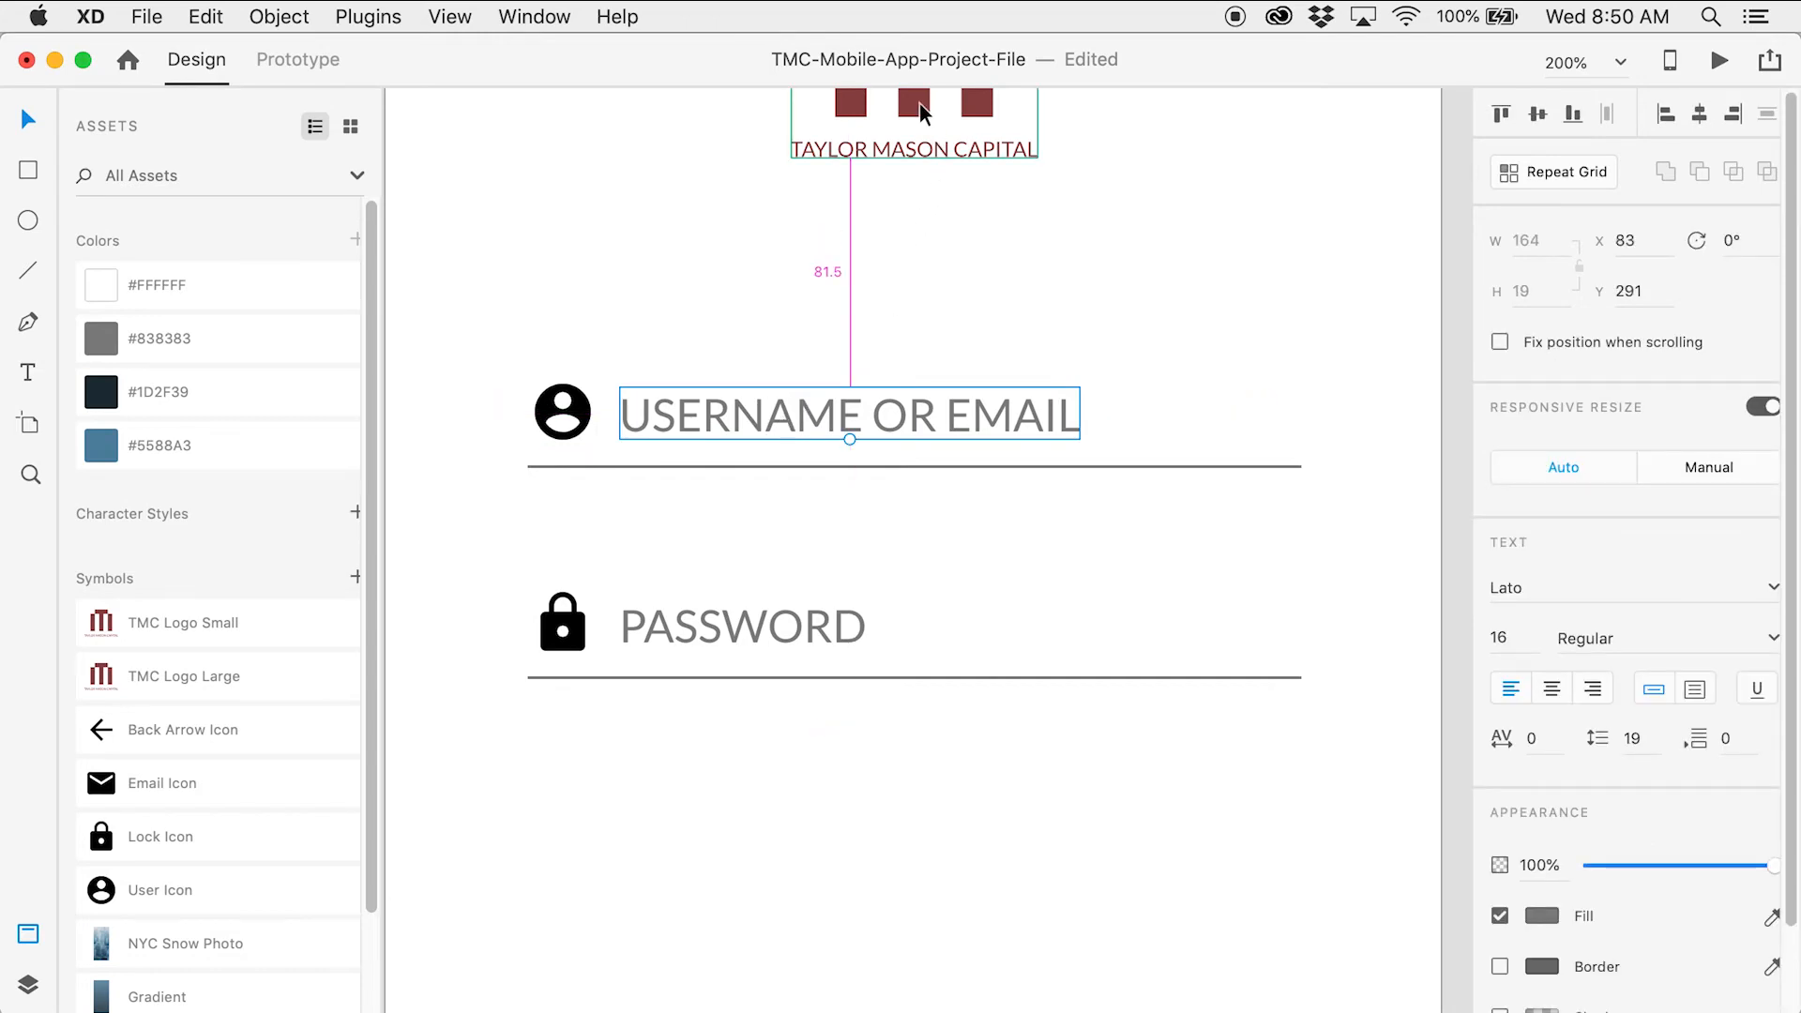
pyautogui.moveTo(476, 300); pyautogui.dragTo(757, 739)
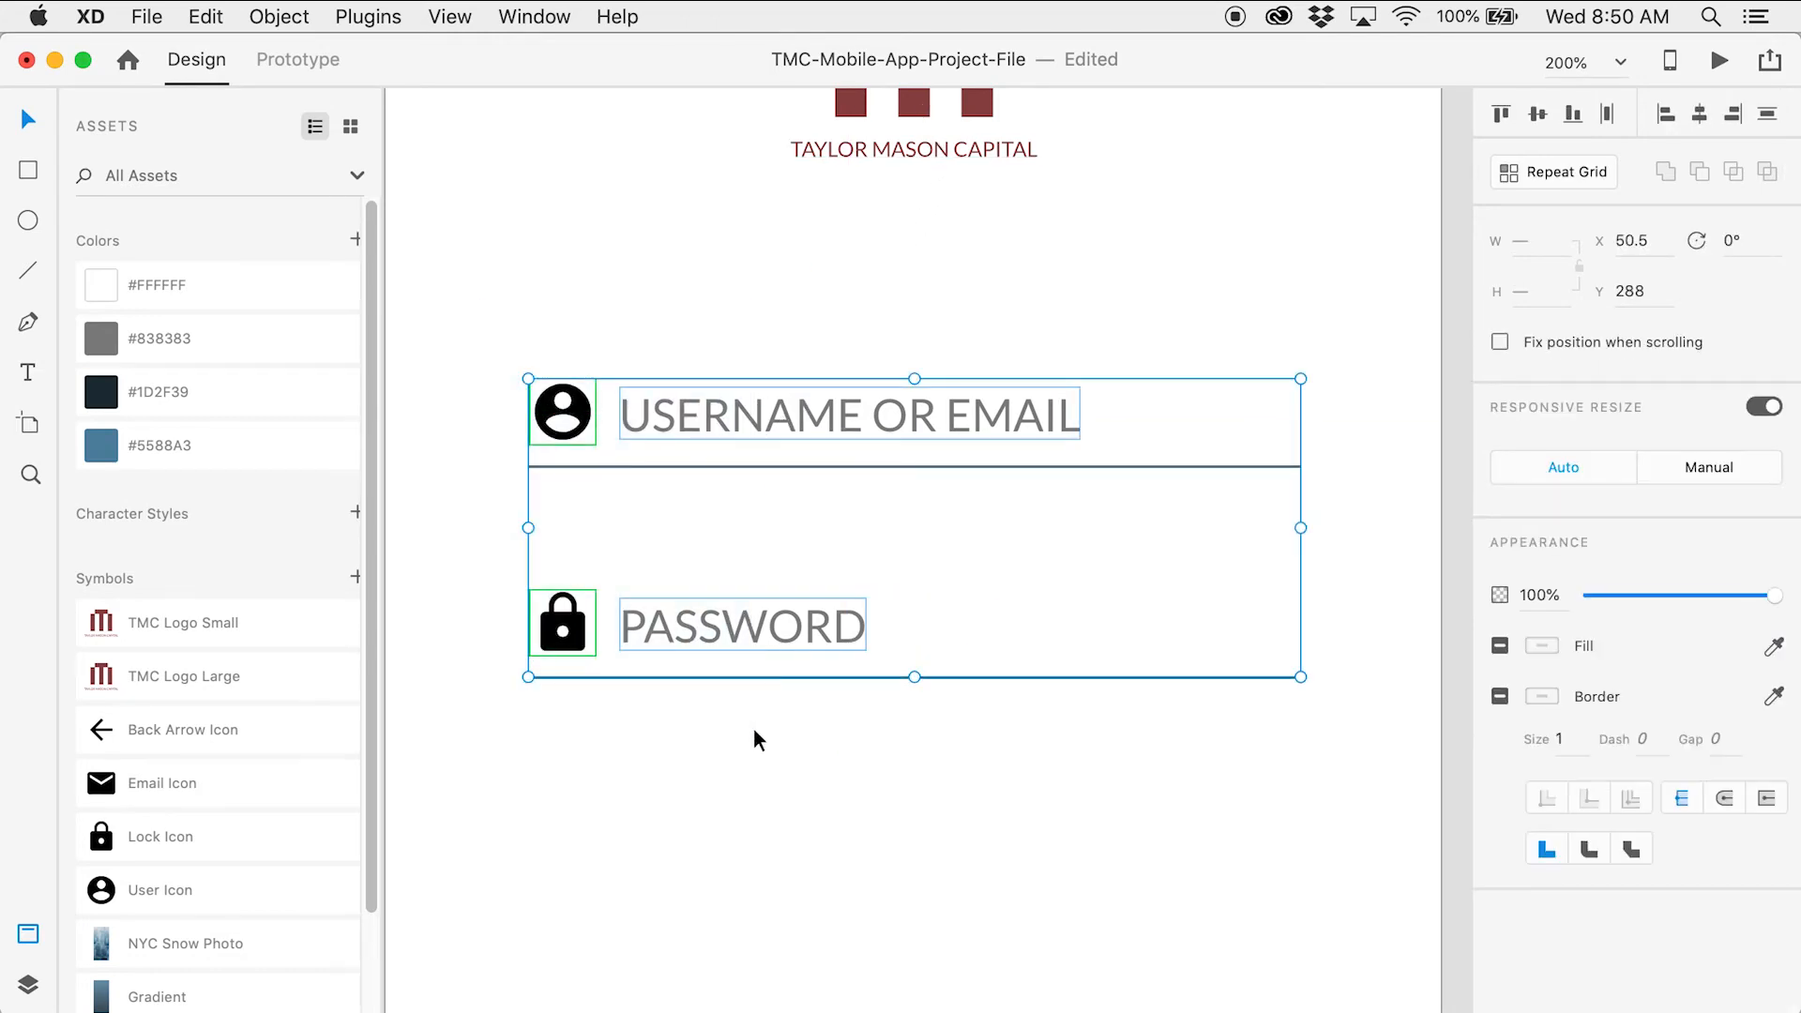
pyautogui.hotkey('shift', 'Up')
pyautogui.hotkey('shift', 'Up')
pyautogui.hotkey('shift', 'Up')
# Nudge the input rows down slightly to settle the spacing below the logo
pyautogui.scroll(2, 758, 739)
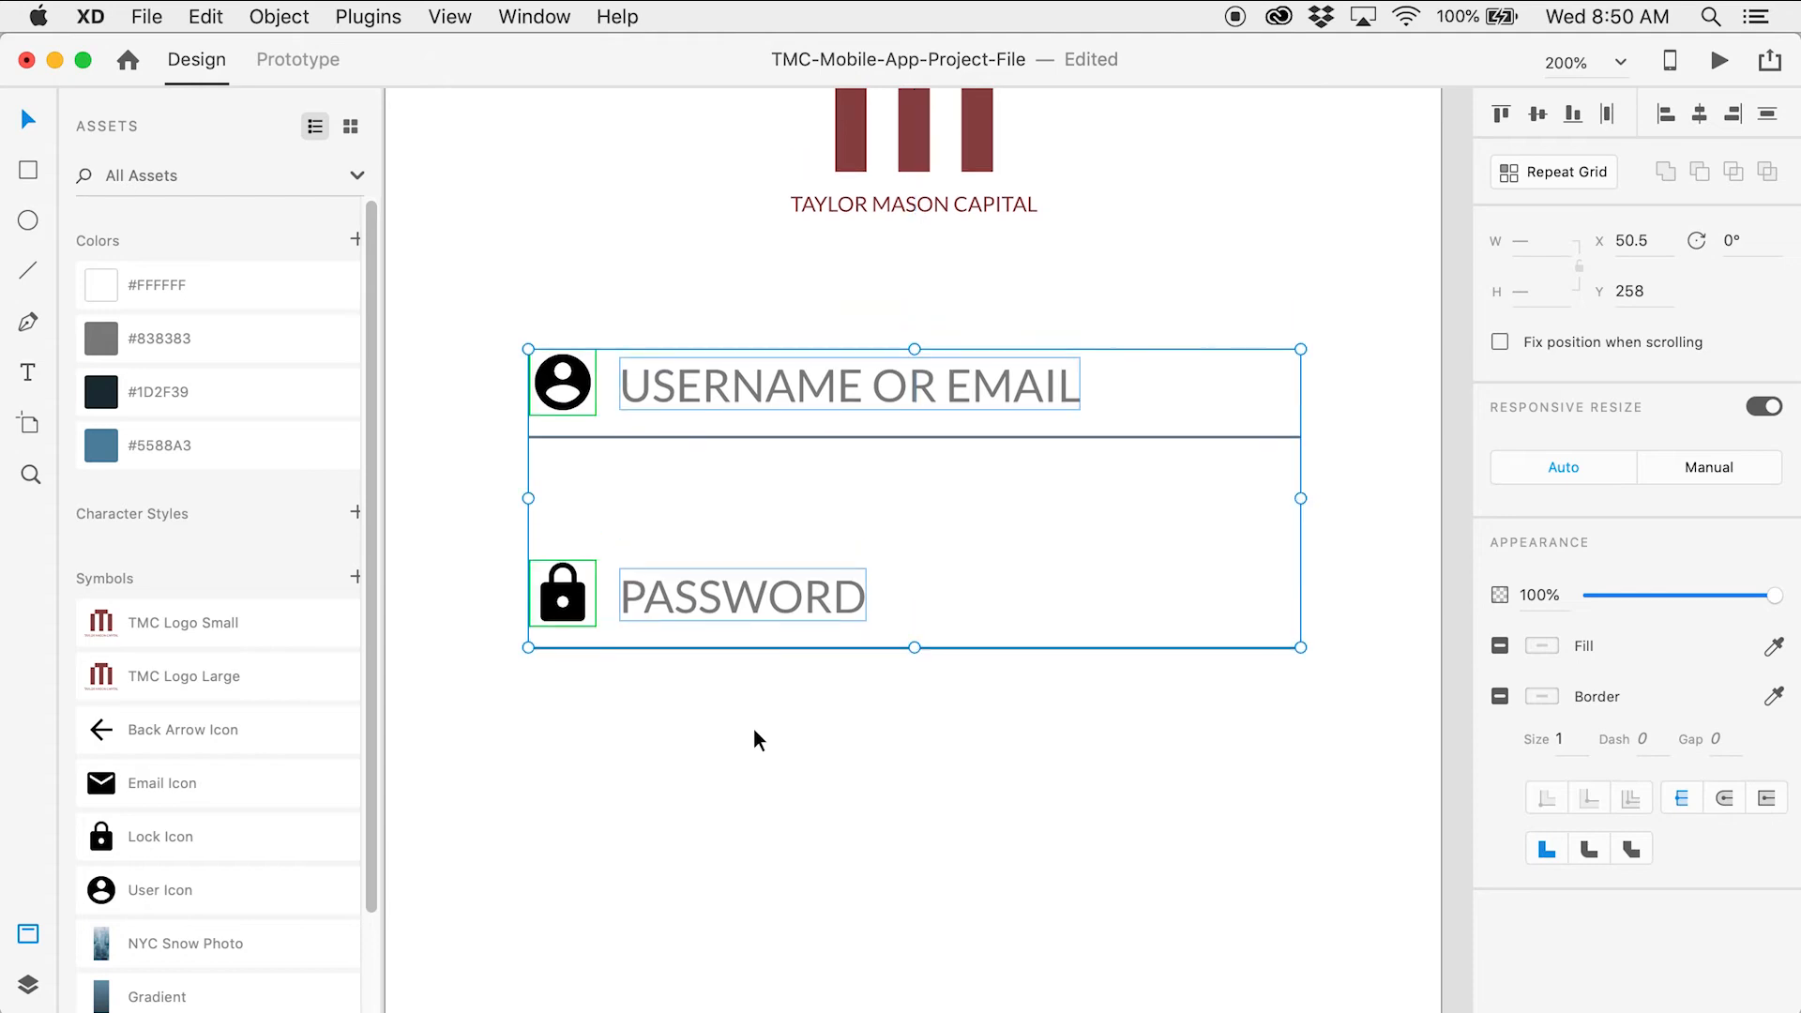
pyautogui.scroll(3, 757, 739)
pyautogui.click(880, 453)
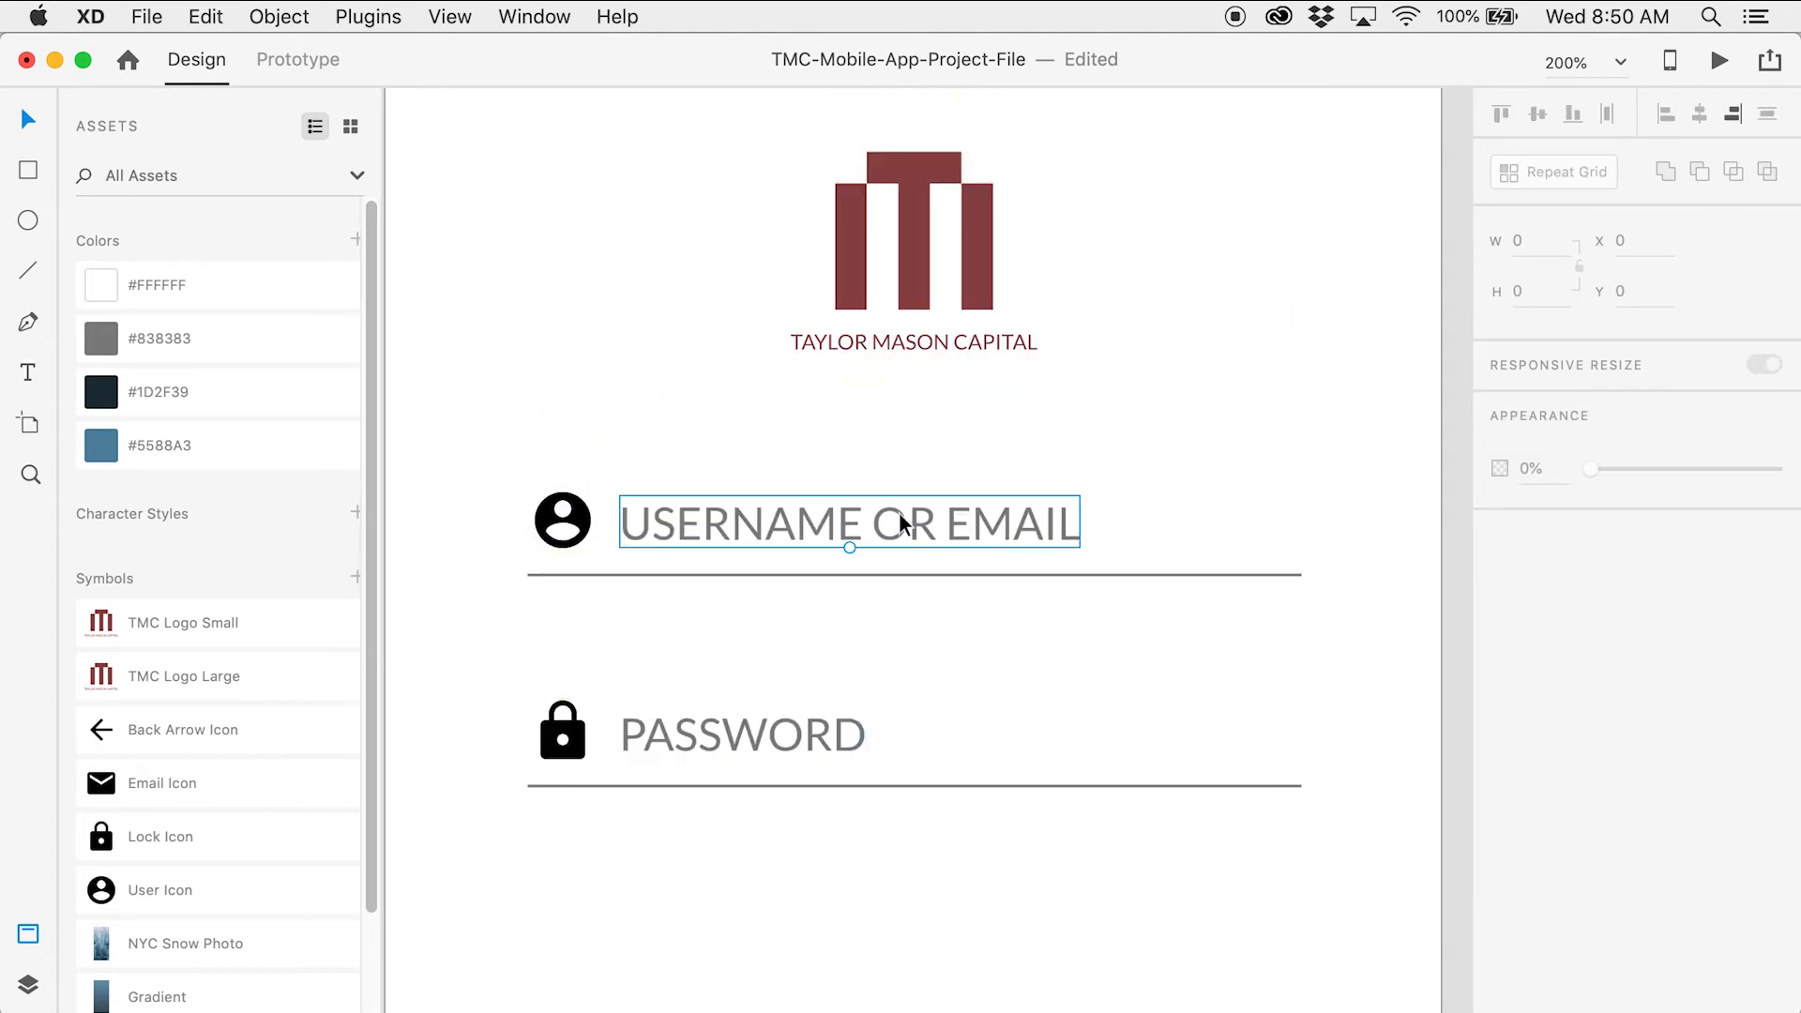
pyautogui.click(848, 521)
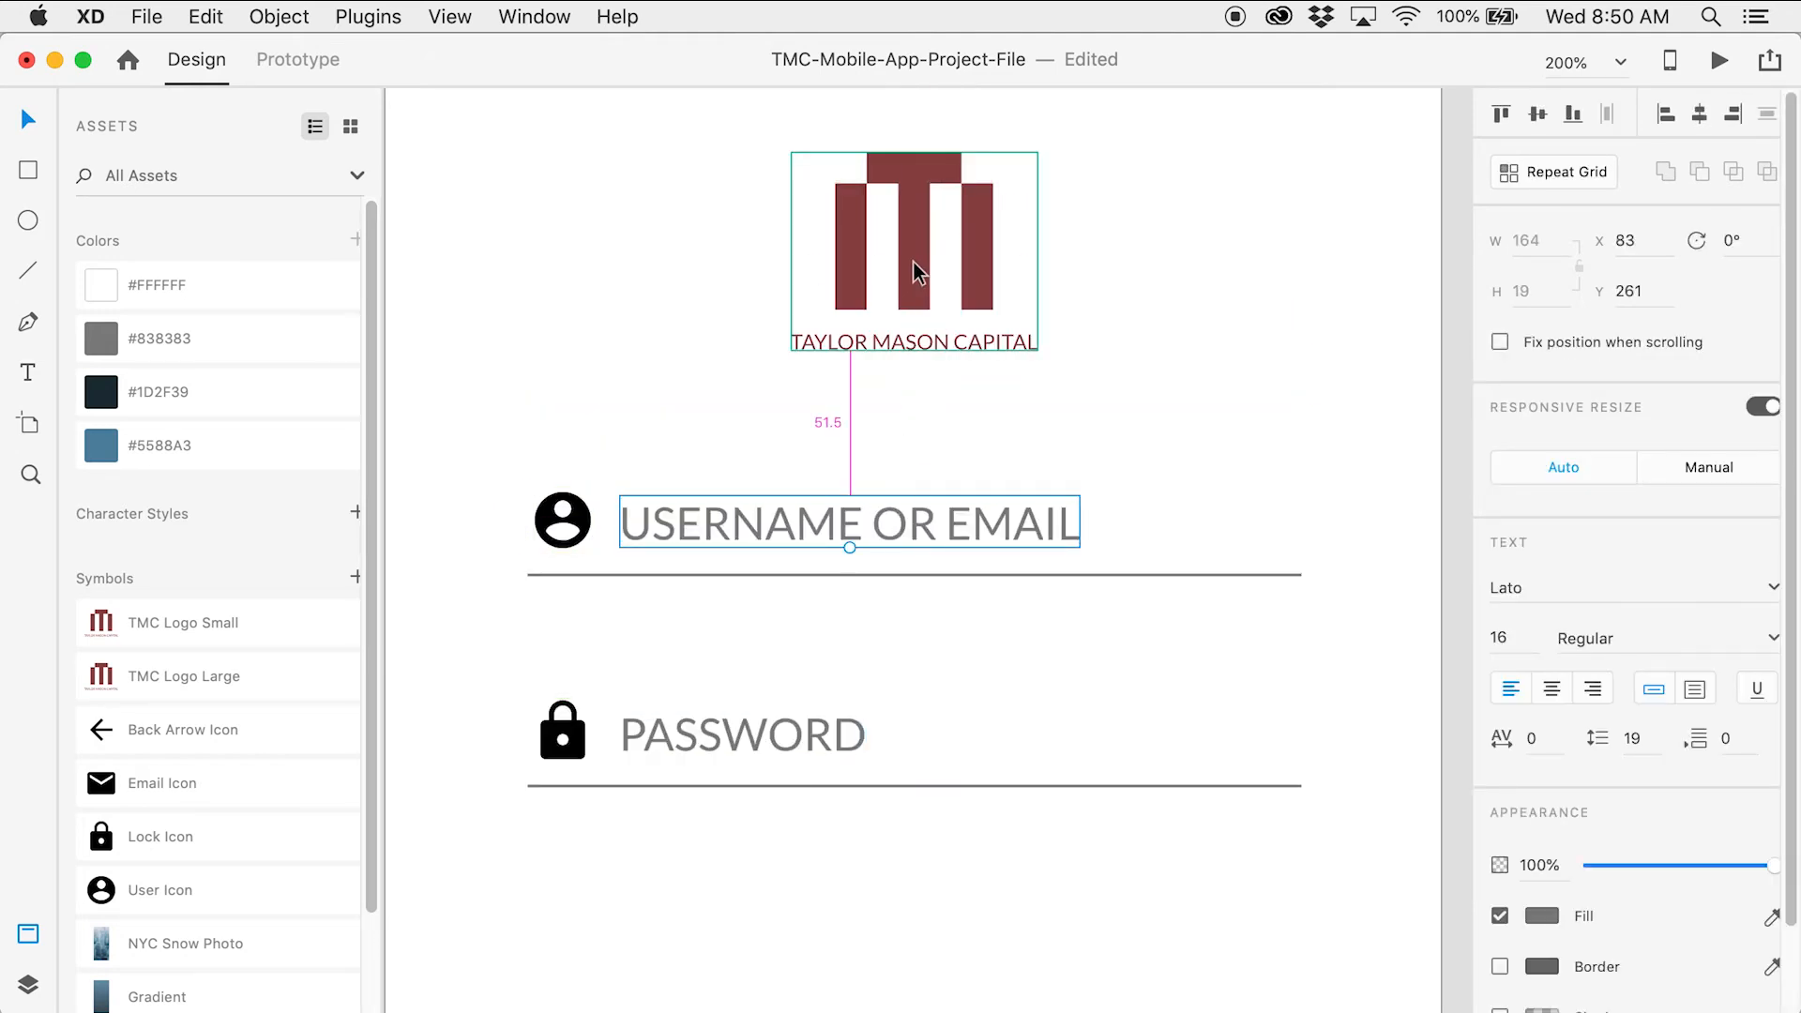
pyautogui.moveTo(497, 414); pyautogui.dragTo(684, 803)
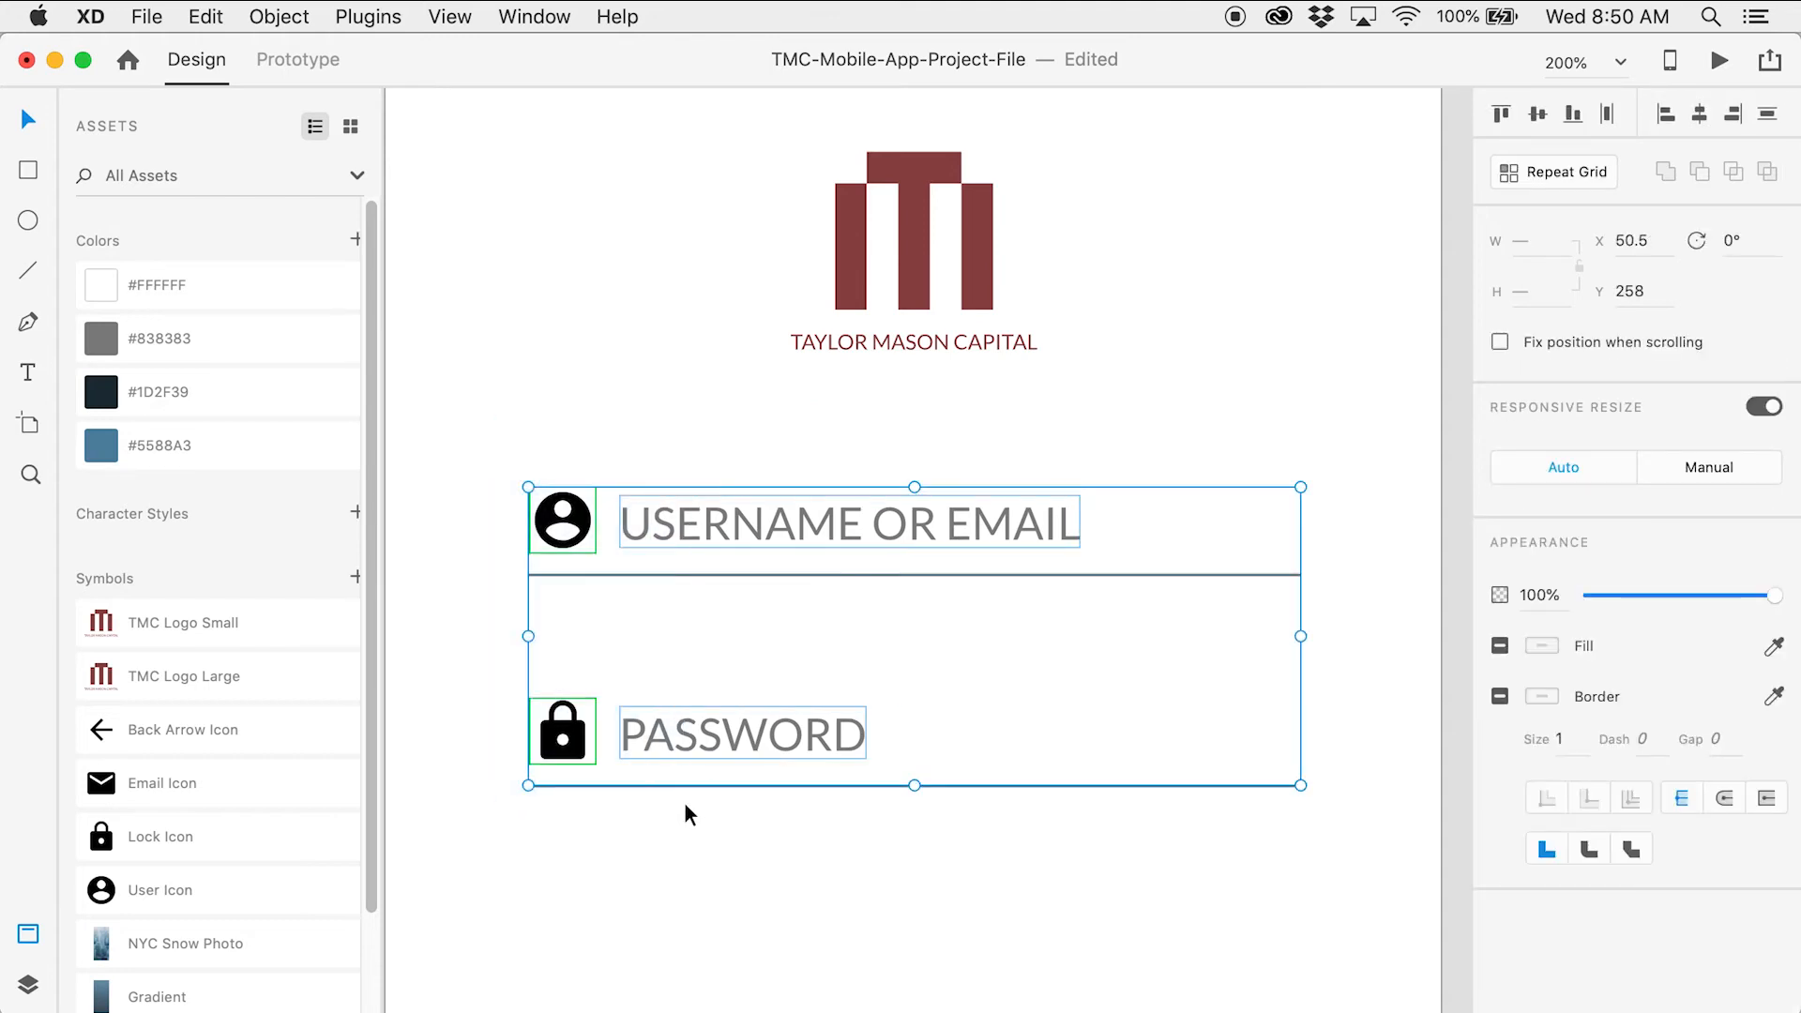
pyautogui.press('Down')
pyautogui.press('Down')
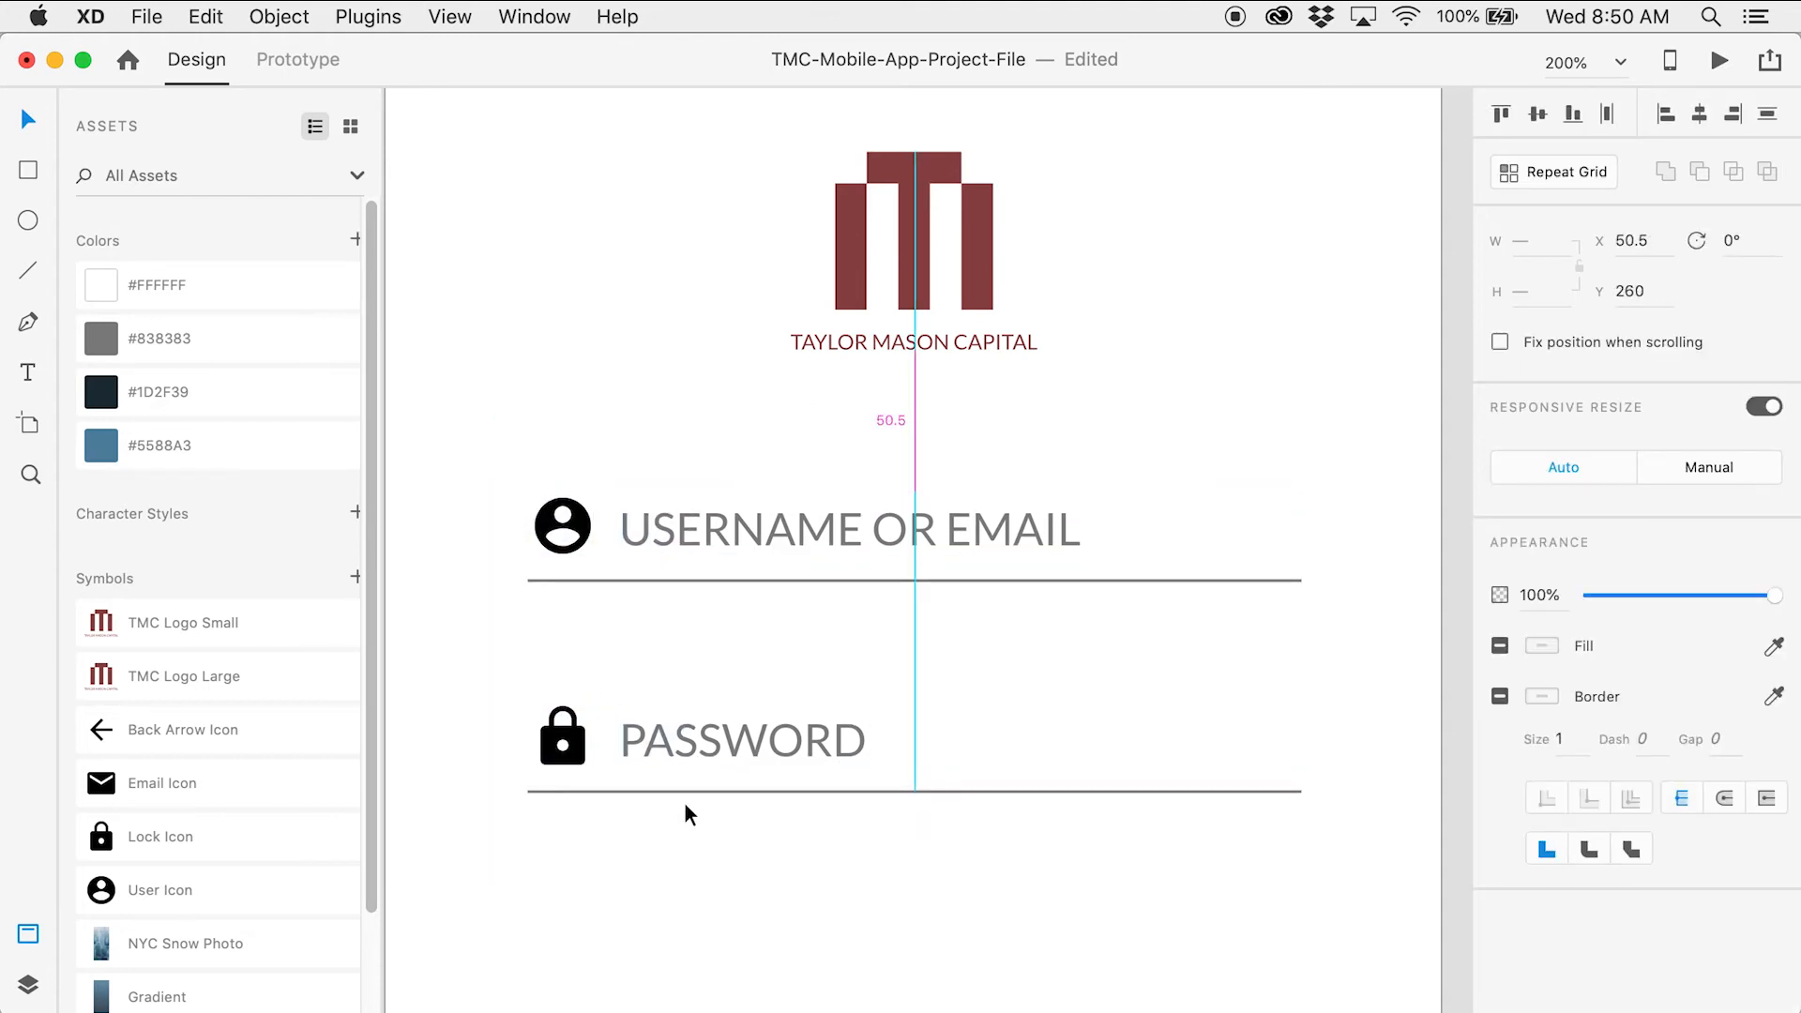
pyautogui.click(660, 363)
pyautogui.click(788, 521)
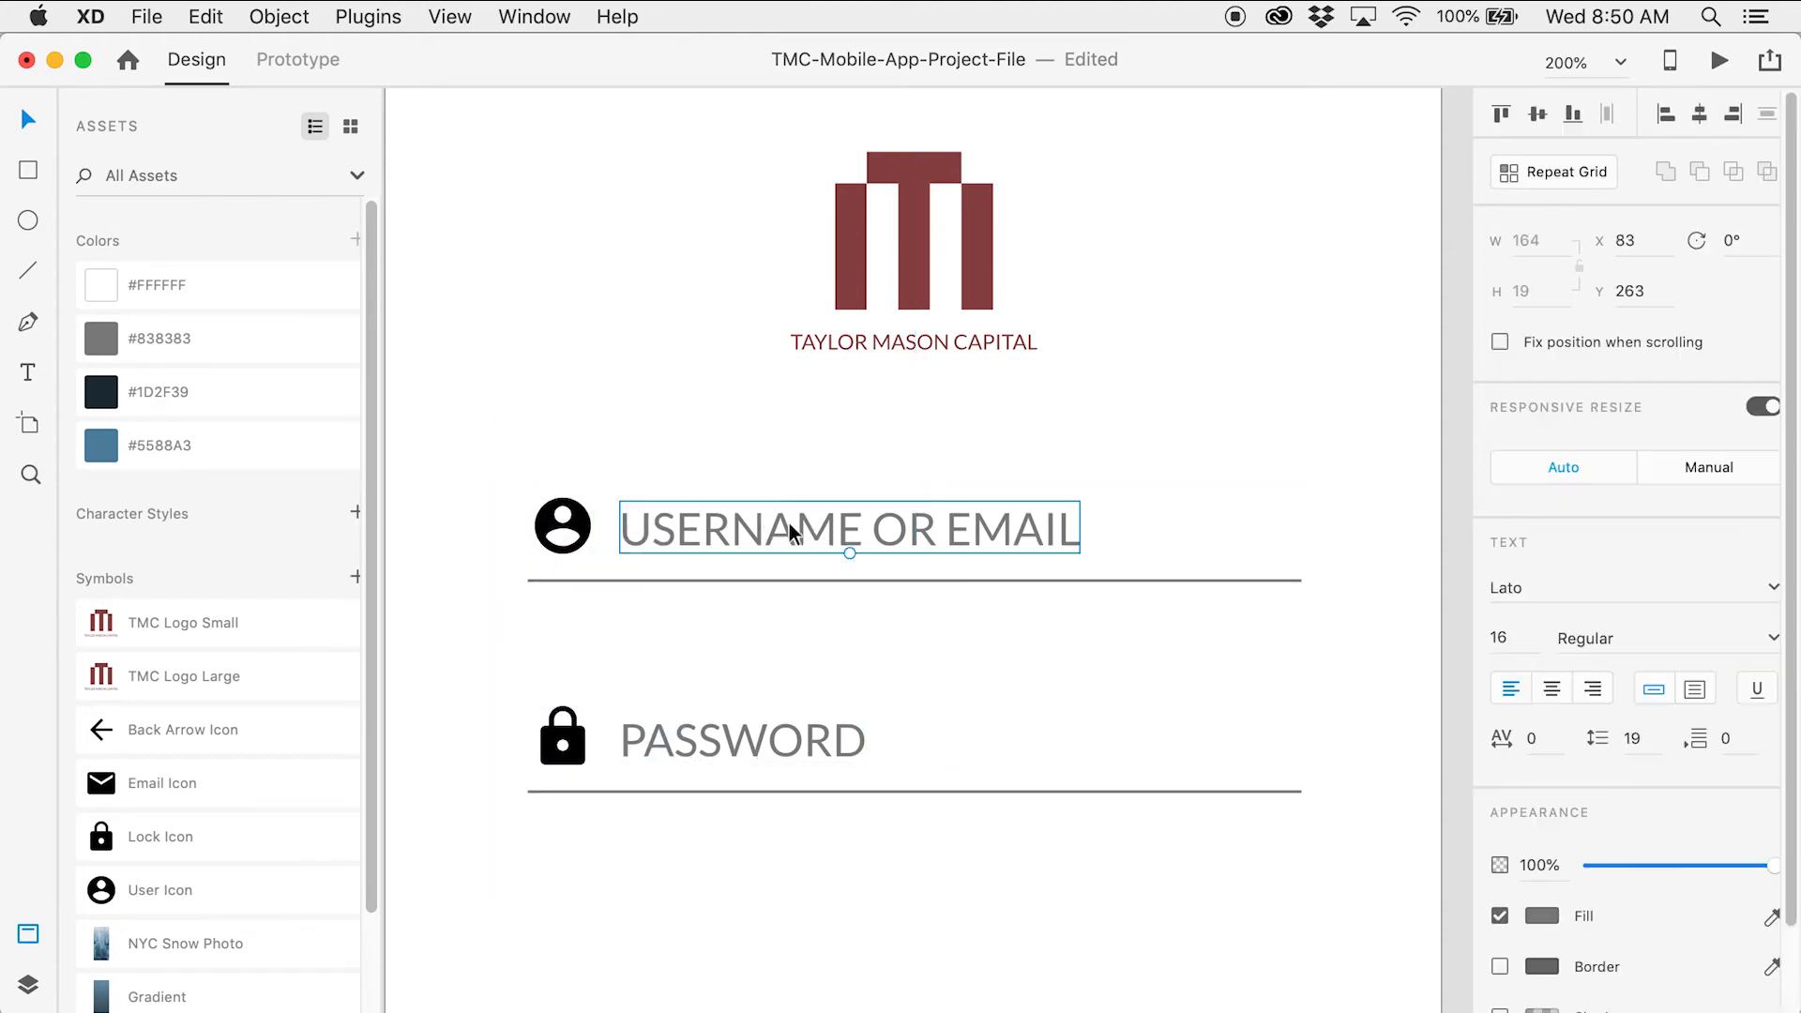
pyautogui.click(988, 420)
pyautogui.press('z')
pyautogui.keyDown('alt'); pyautogui.click(953, 623); pyautogui.keyUp('alt')
pyautogui.moveTo(1246, 635); pyautogui.dragTo(1154, 464)
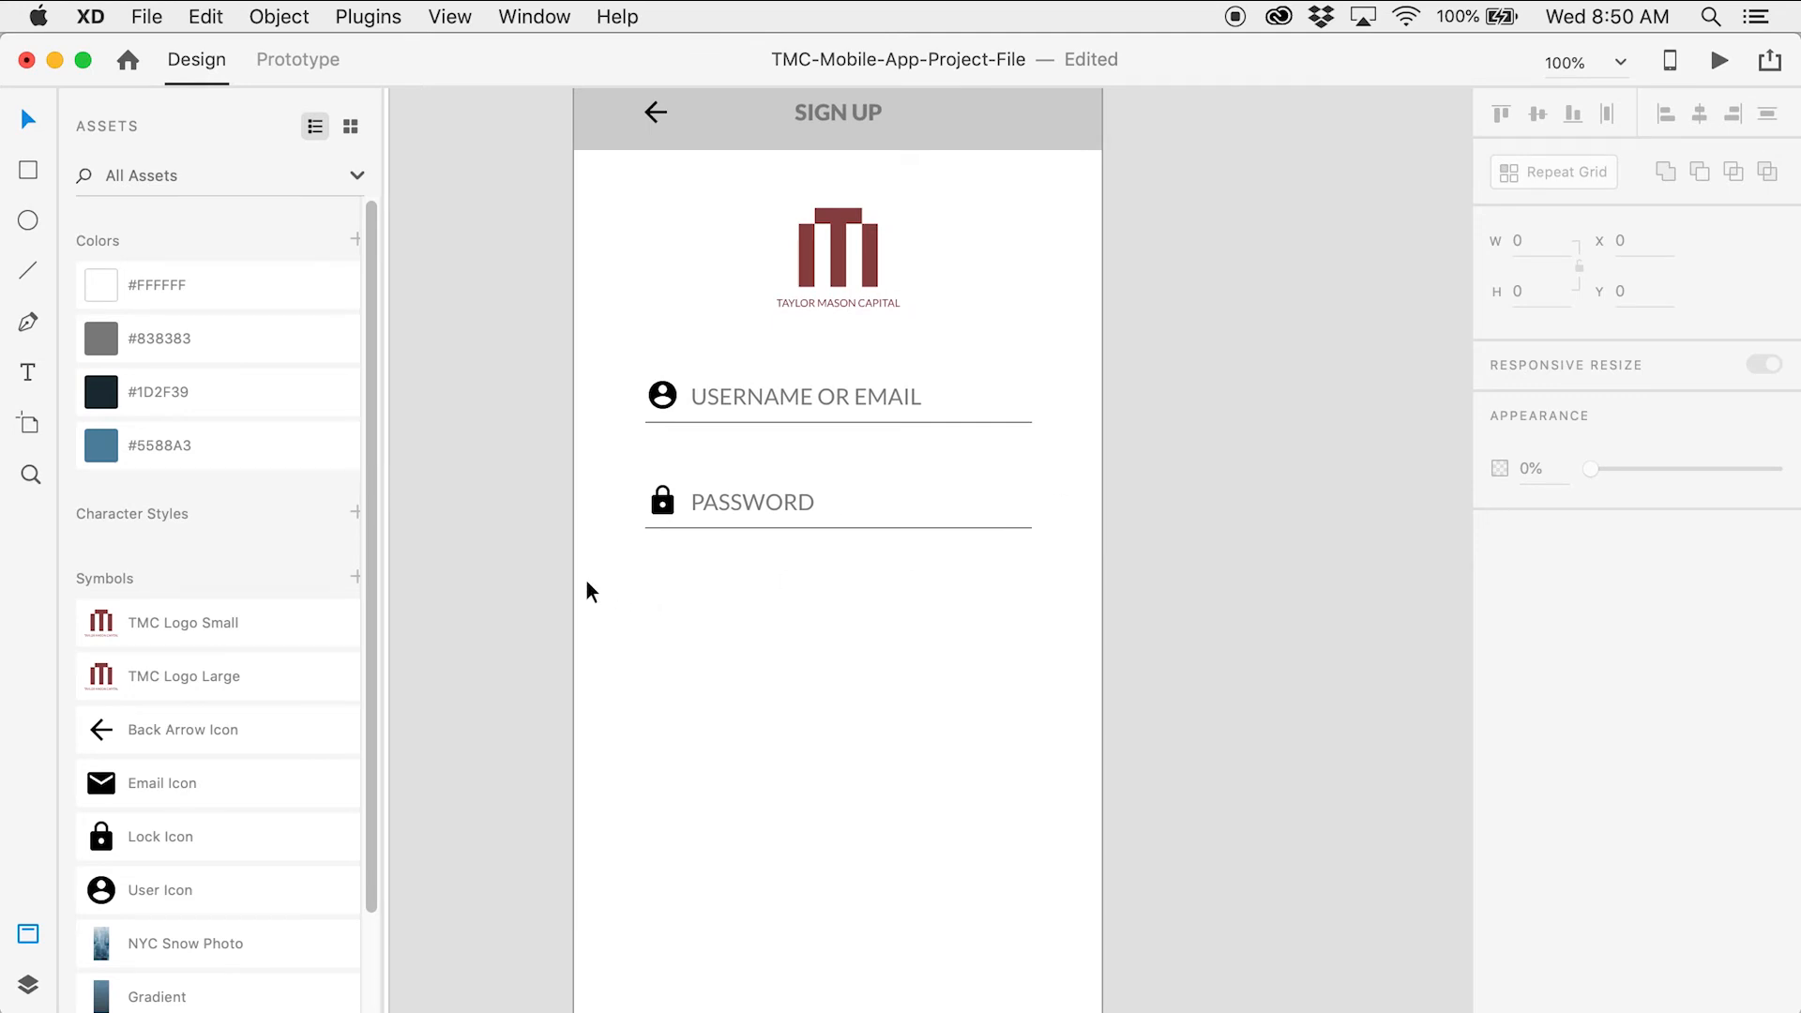
# Duplicate the password row directly below the original and check its spacing
pyautogui.moveTo(632, 471); pyautogui.dragTo(848, 575)
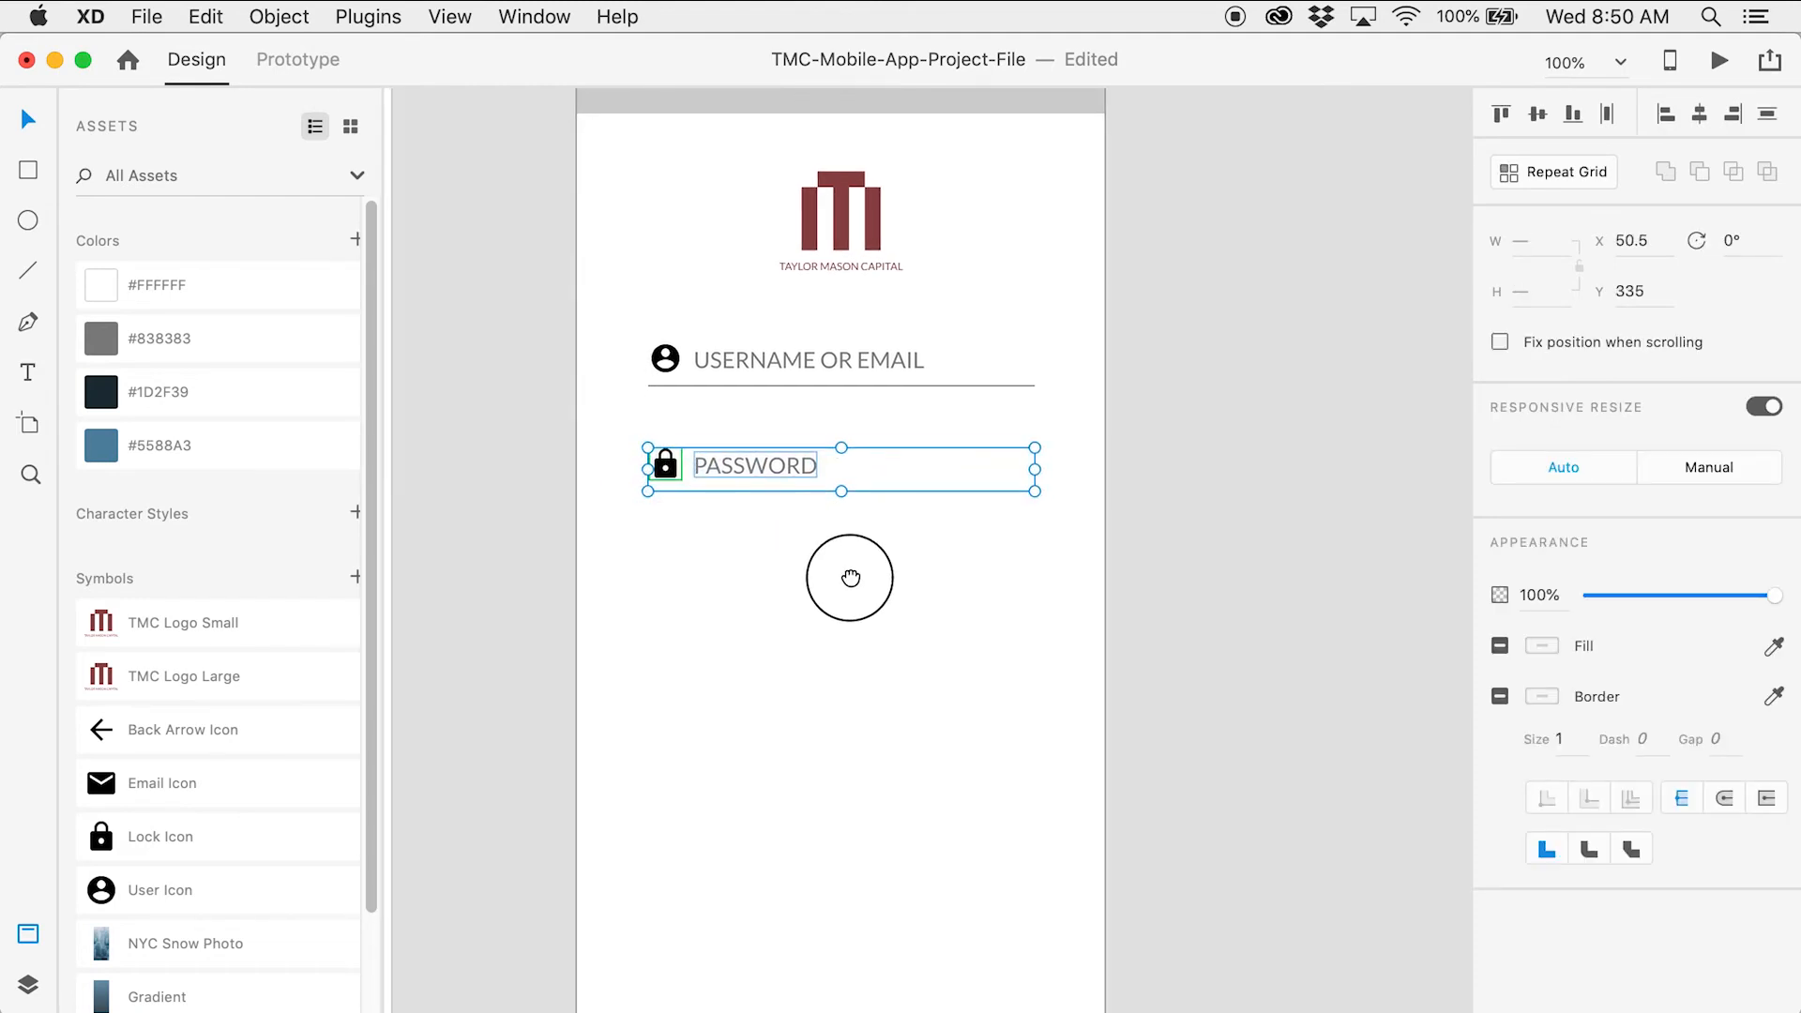
pyautogui.press('super+c')
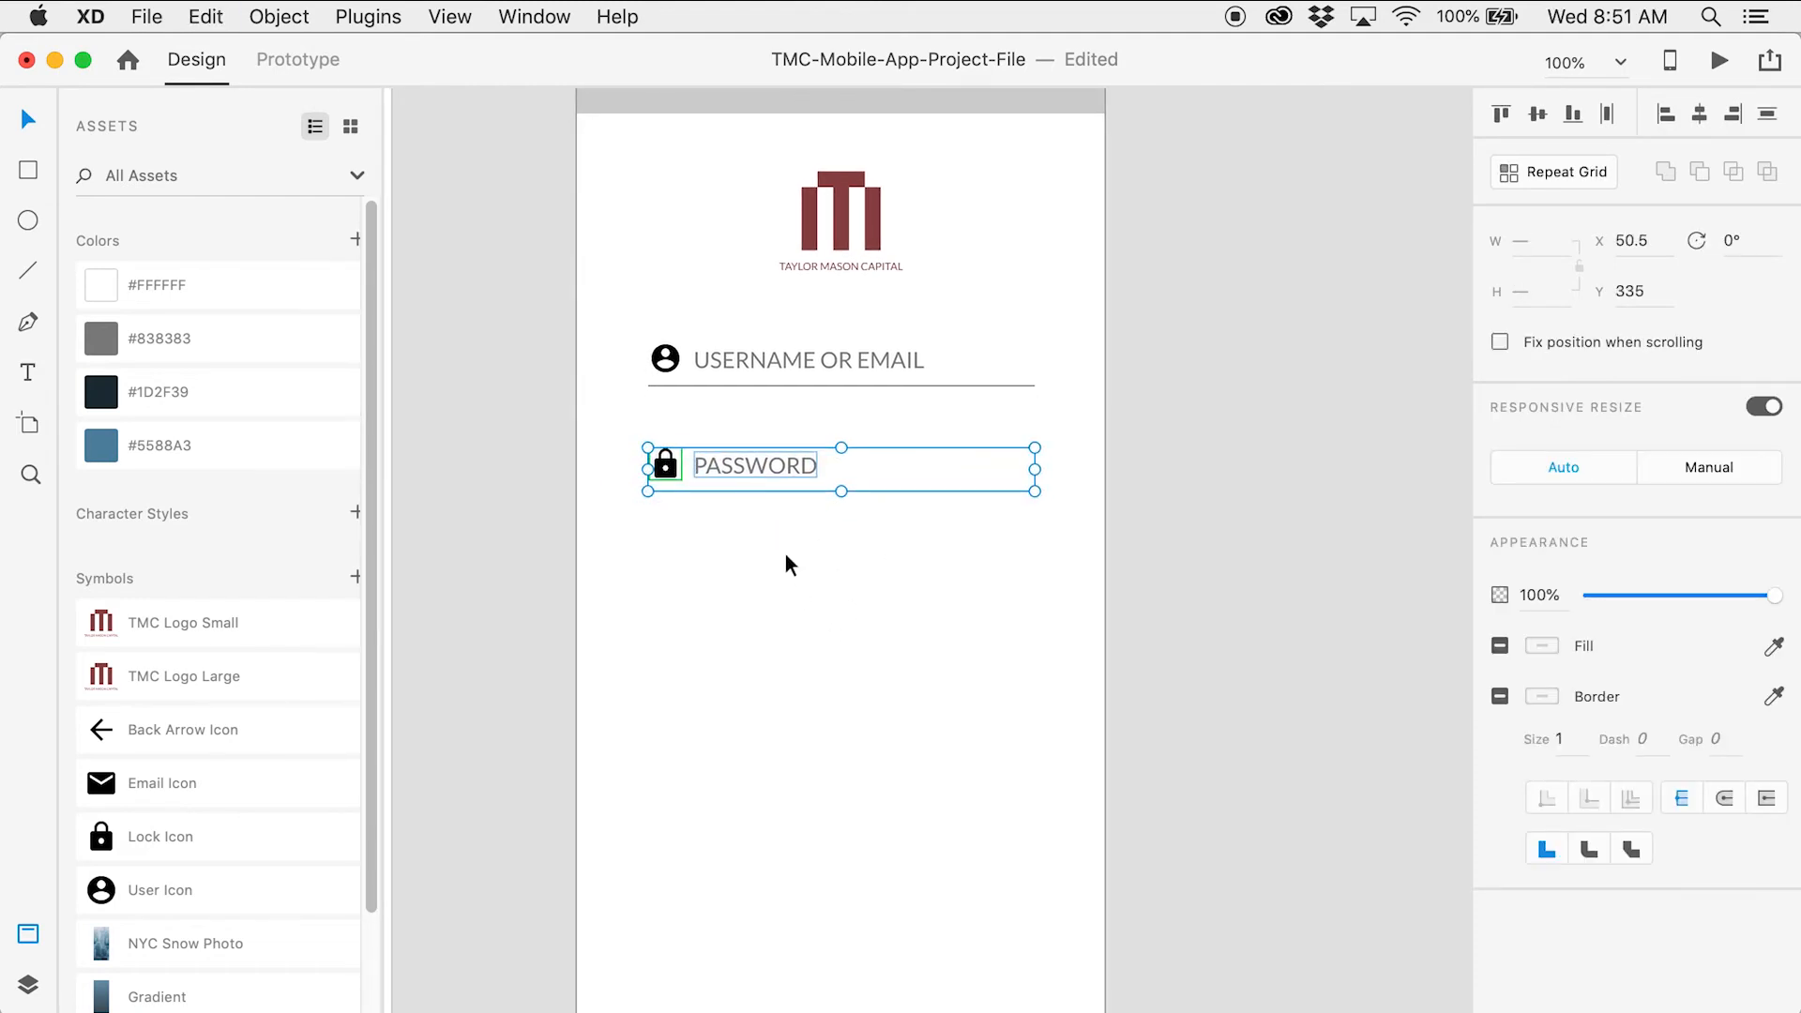
pyautogui.moveTo(775, 466); pyautogui.dragTo(778, 571)
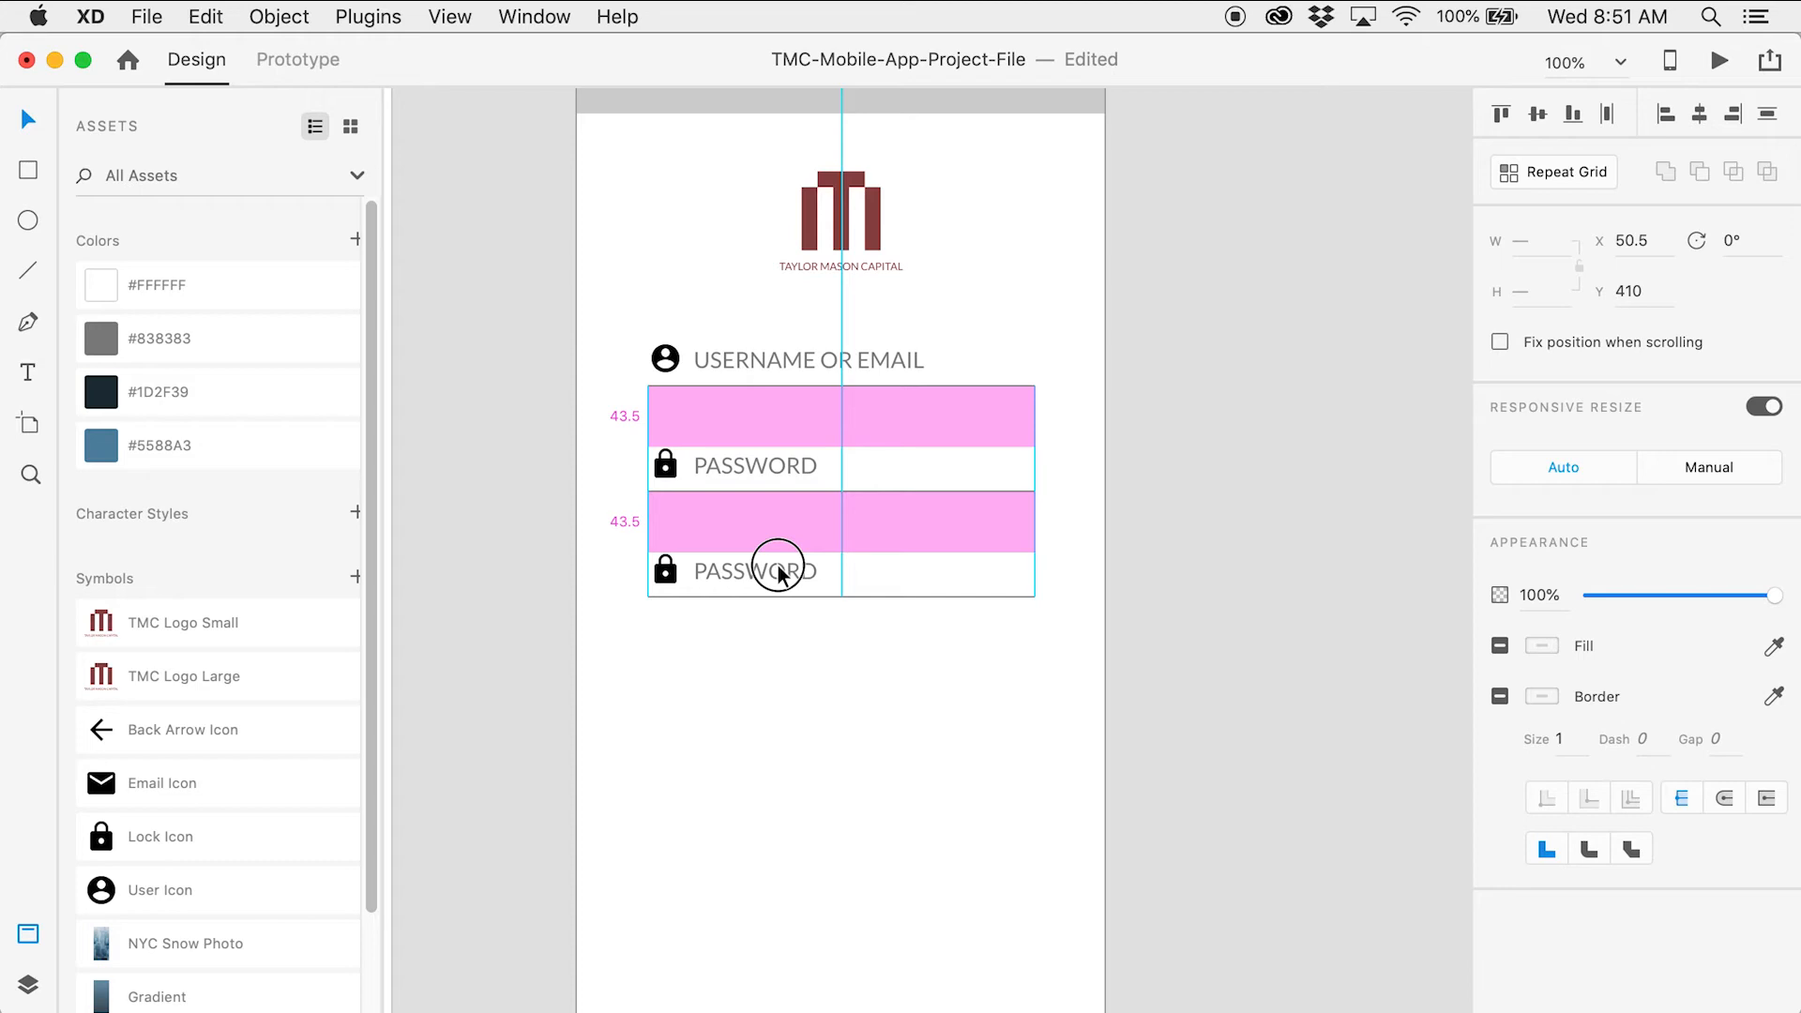
pyautogui.moveTo(778, 571); pyautogui.dragTo(780, 574)
pyautogui.click(796, 688)
pyautogui.click(781, 575)
pyautogui.press('alt')
pyautogui.click(784, 646)
# Add another password row at the same spacing beneath it
pyautogui.moveTo(628, 669); pyautogui.dragTo(775, 690)
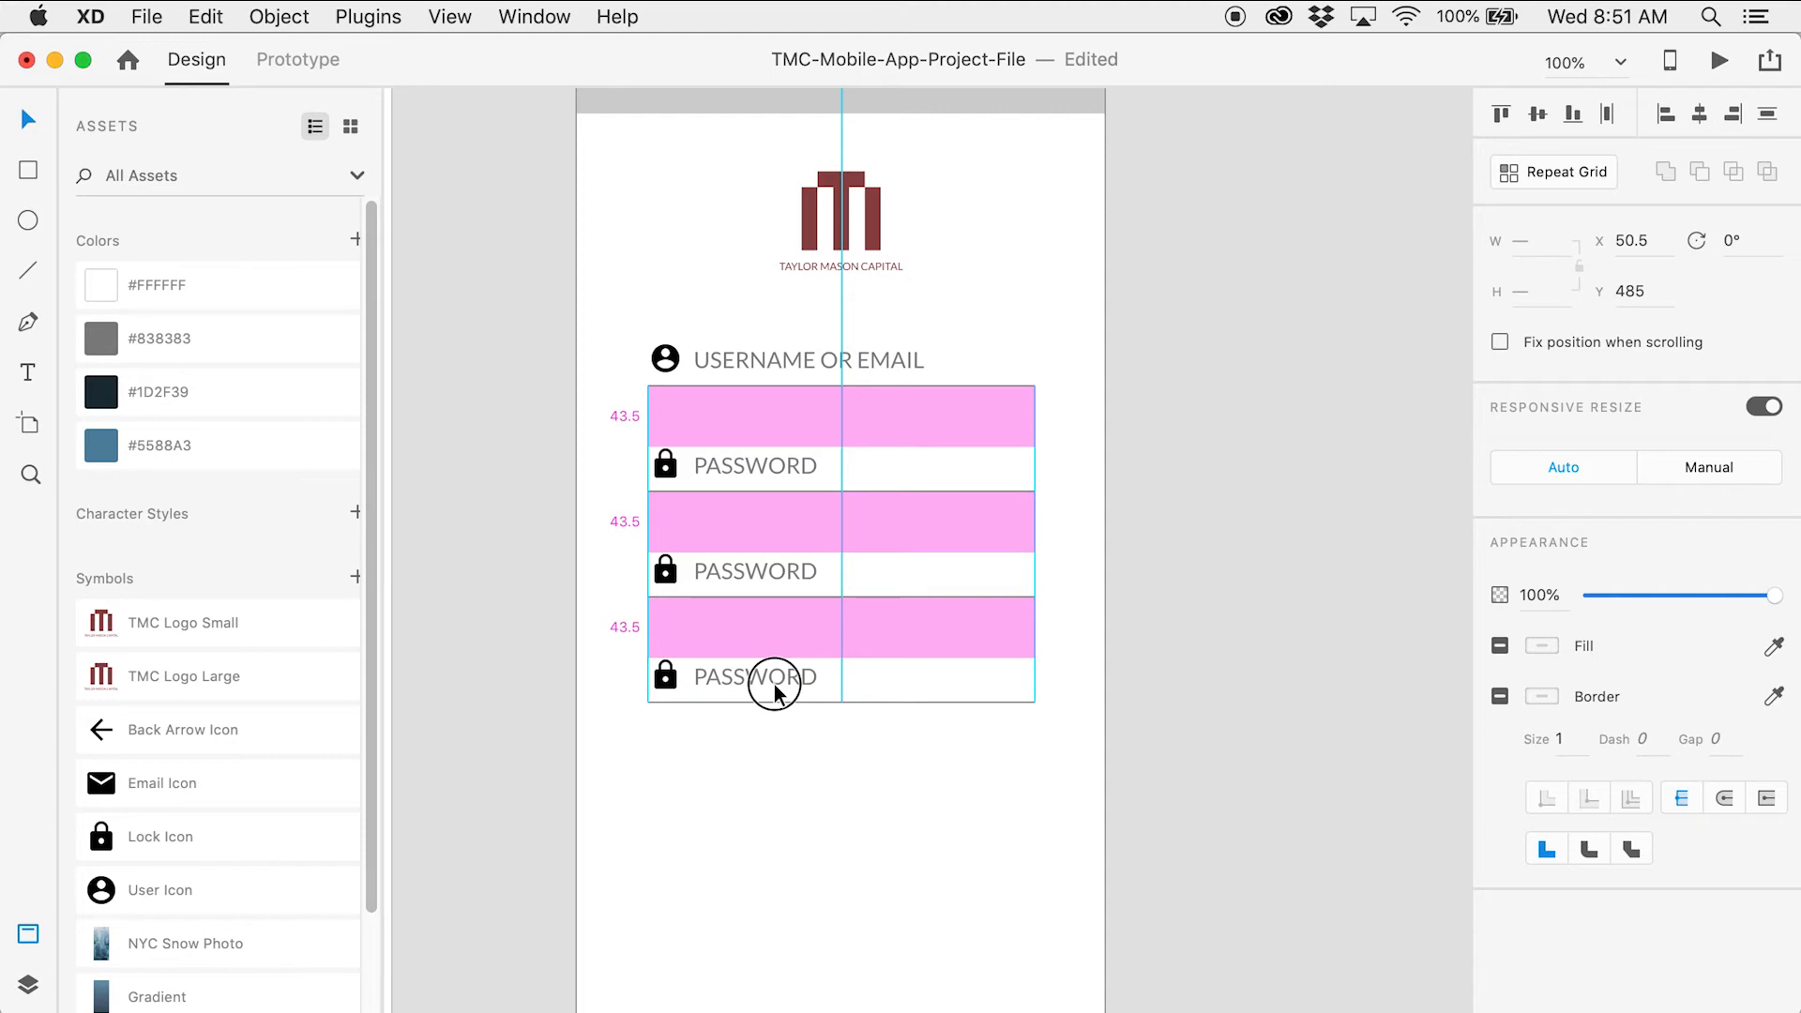
pyautogui.moveTo(773, 694); pyautogui.dragTo(775, 692)
pyautogui.click(1240, 733)
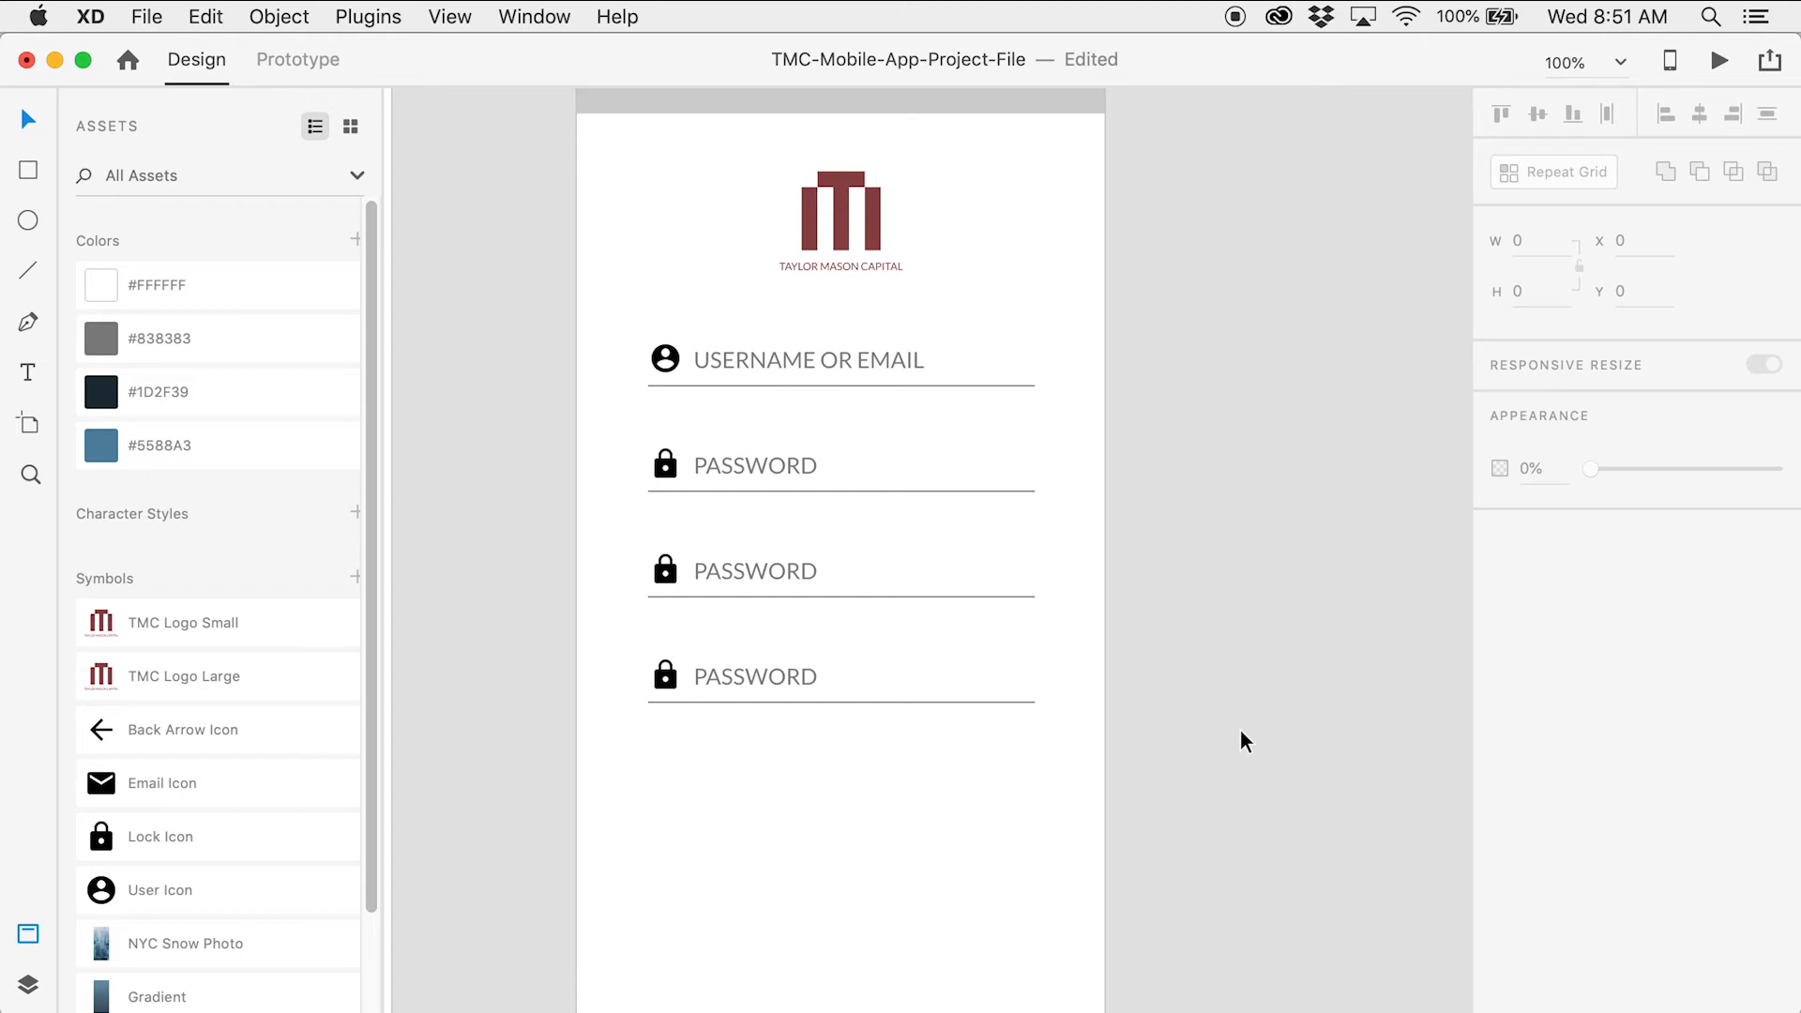
# Change the top label from USERNAME OR EMAIL to CREATE USERNAME
pyautogui.doubleClick(827, 356)
pyautogui.click(823, 360)
pyautogui.moveTo(819, 360); pyautogui.dragTo(923, 354)
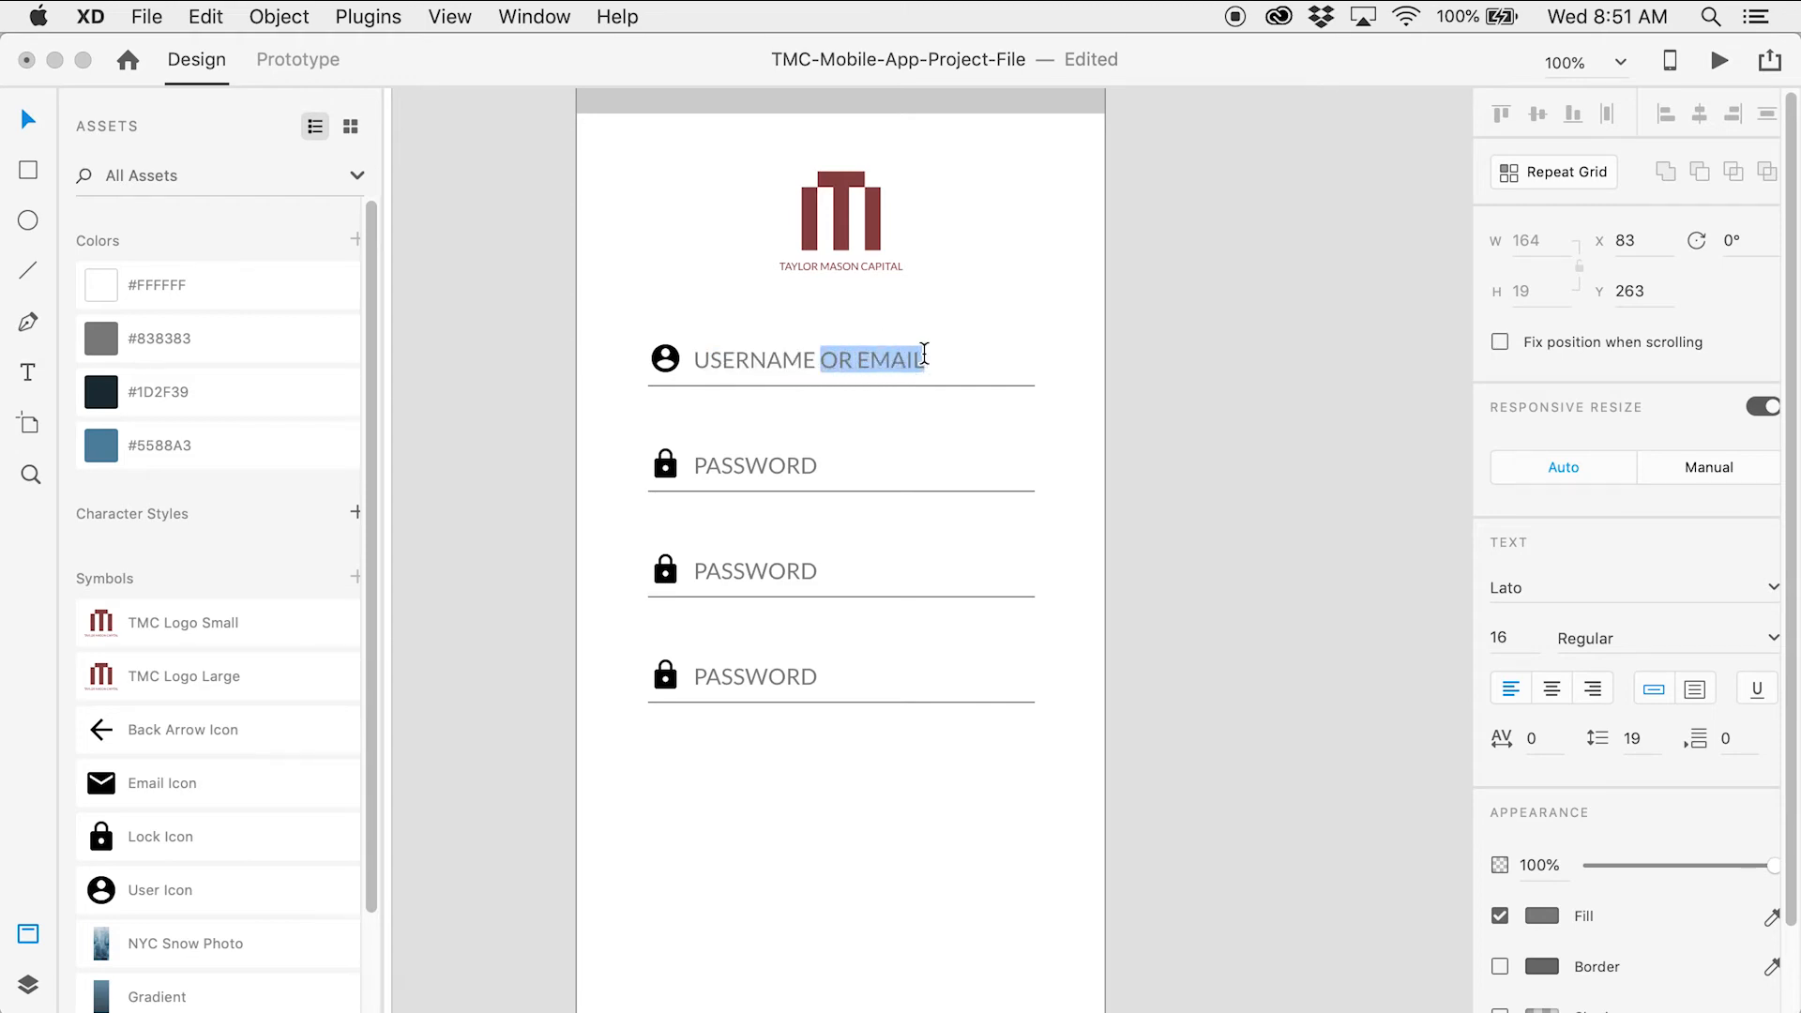
pyautogui.press('BackSpace')
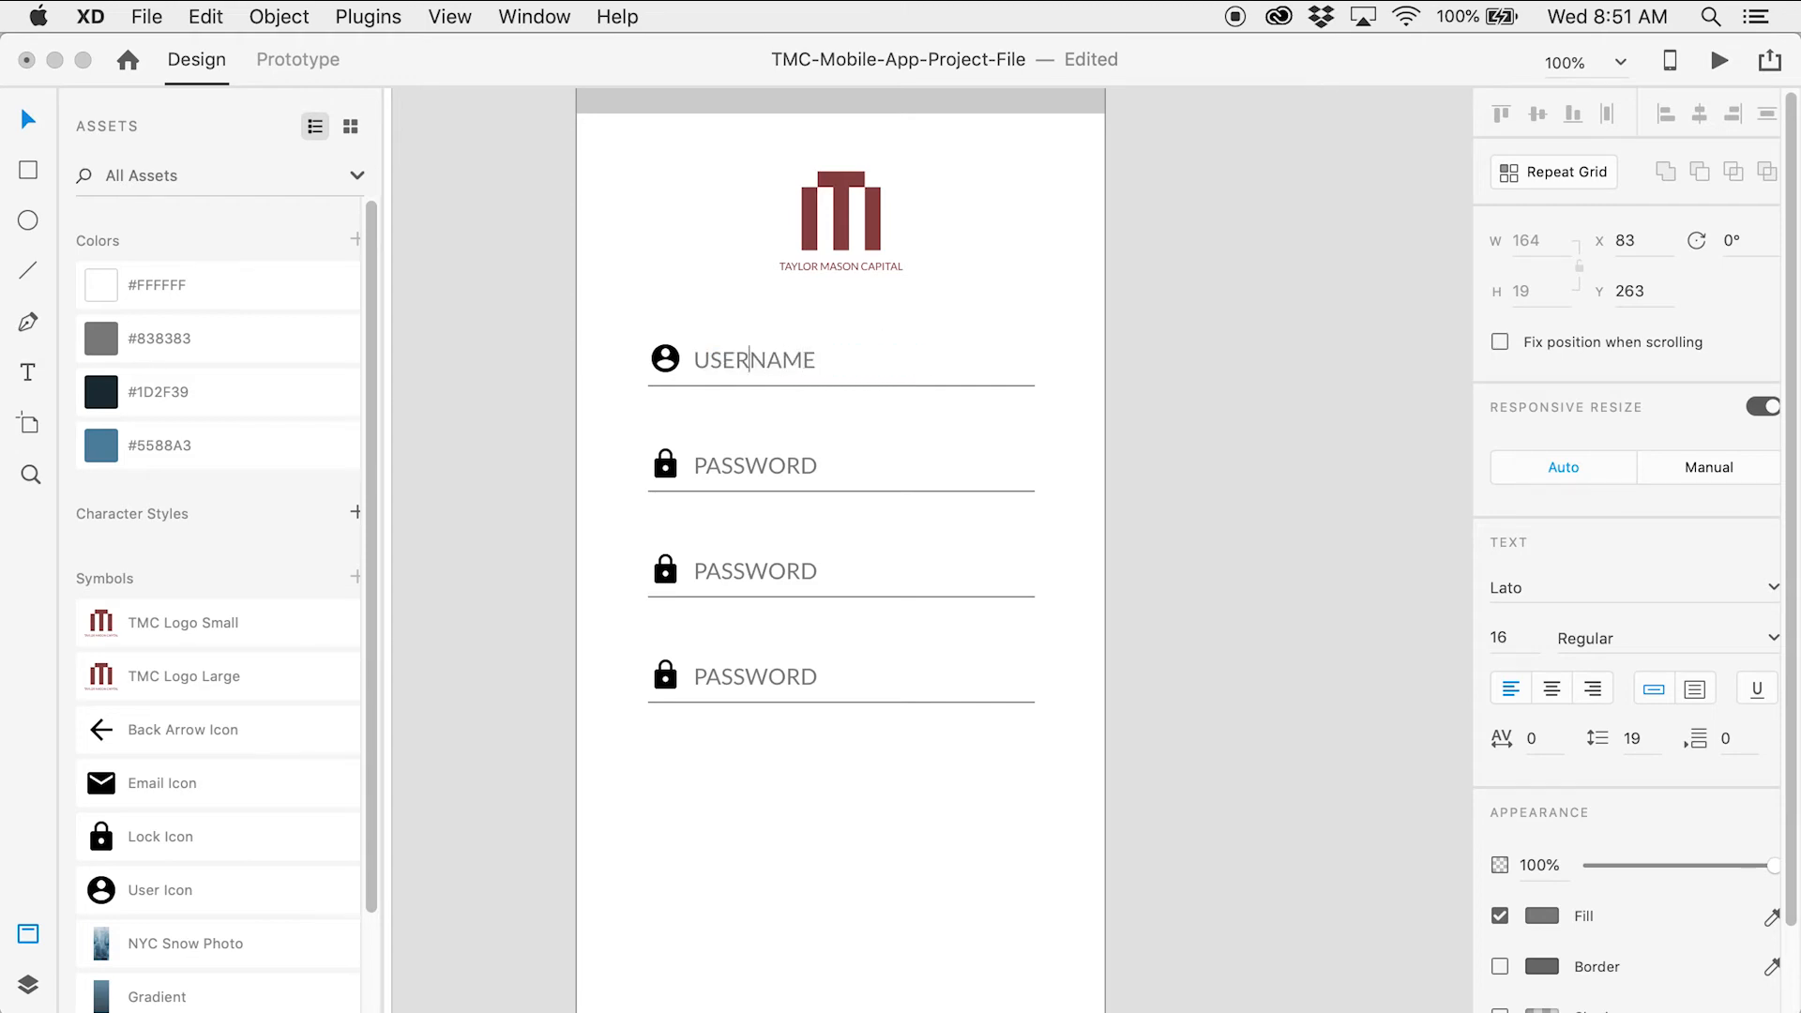
pyautogui.write('CREA')
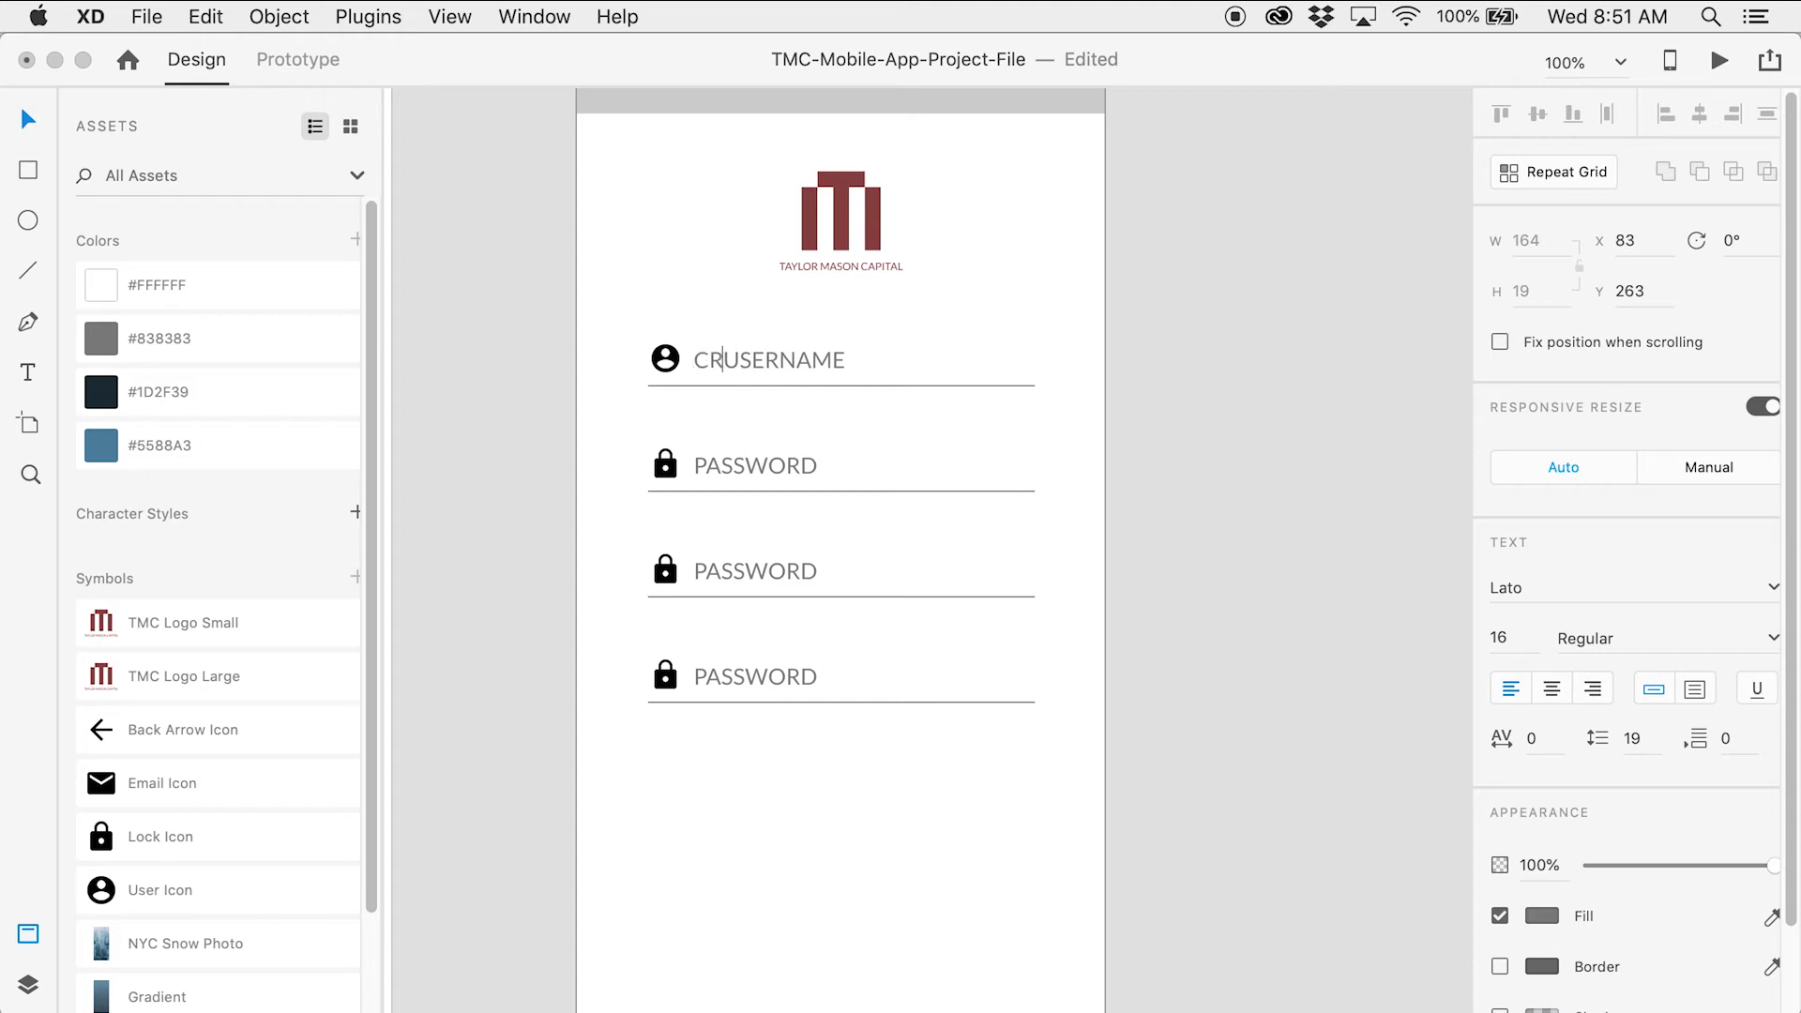
pyautogui.write('TE')
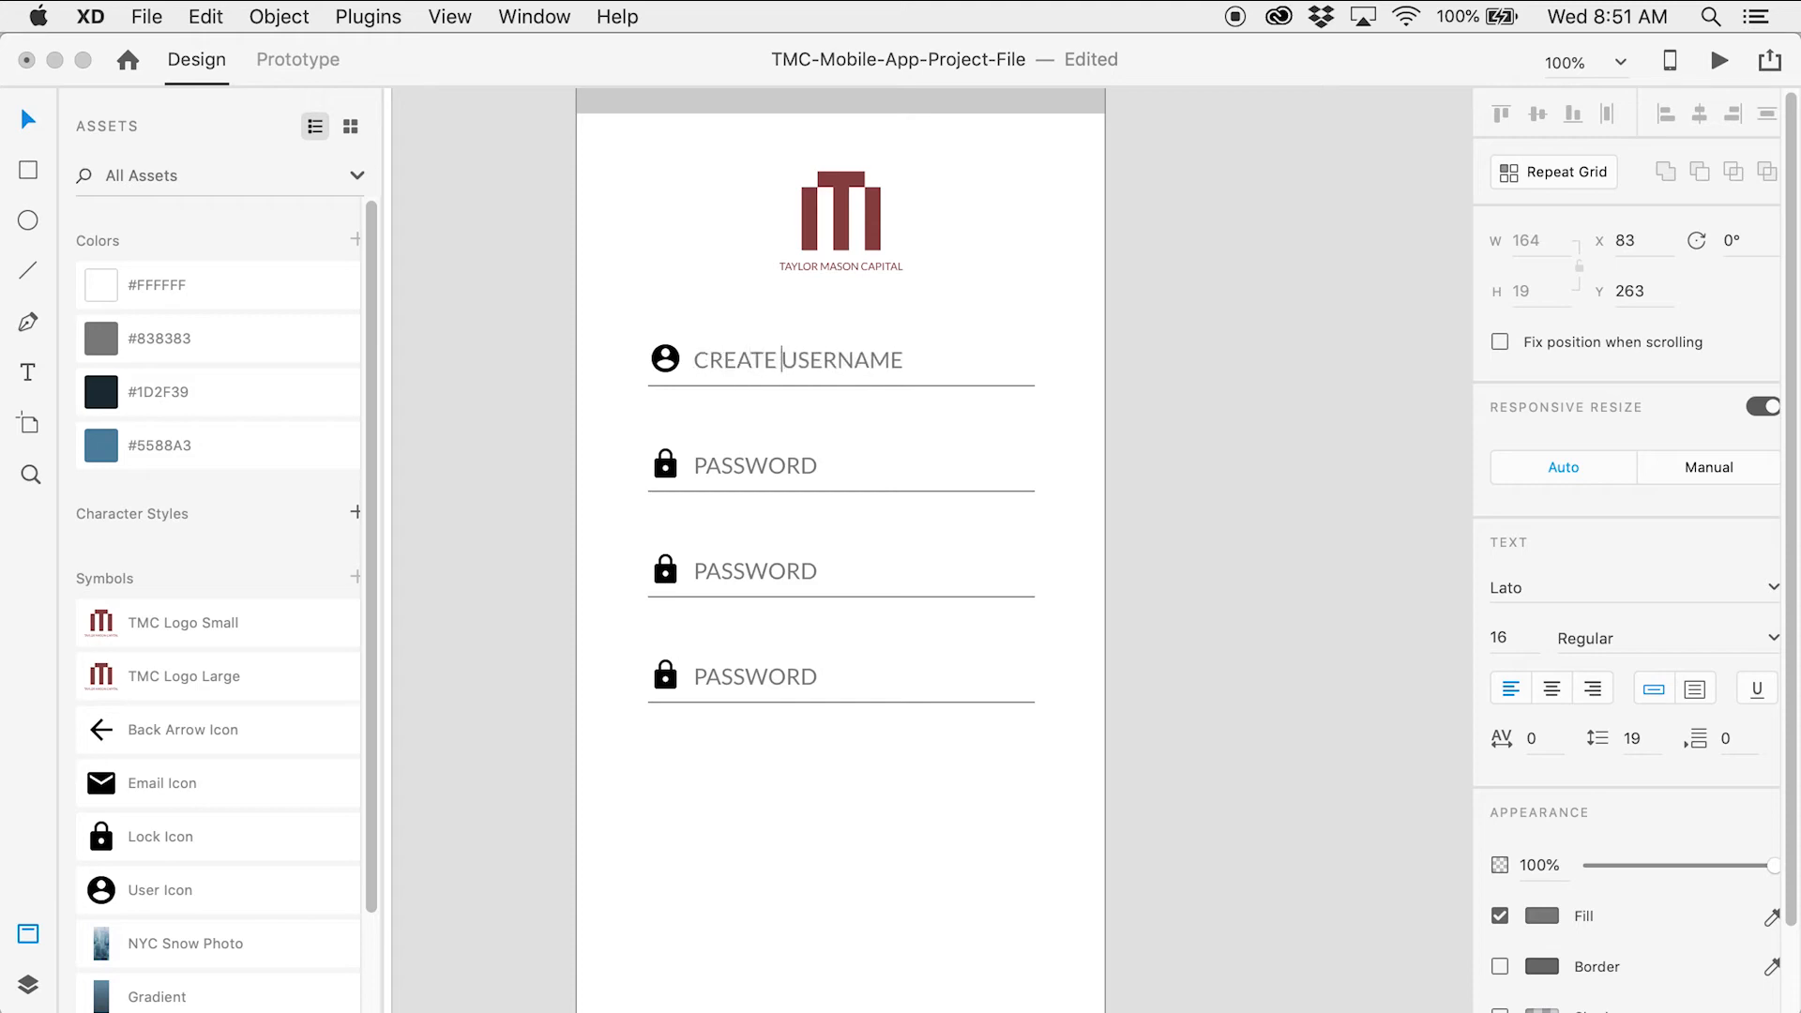
# Rename the second field's PASSWORD label to EMAIL
pyautogui.doubleClick(750, 457)
pyautogui.write('EMA')
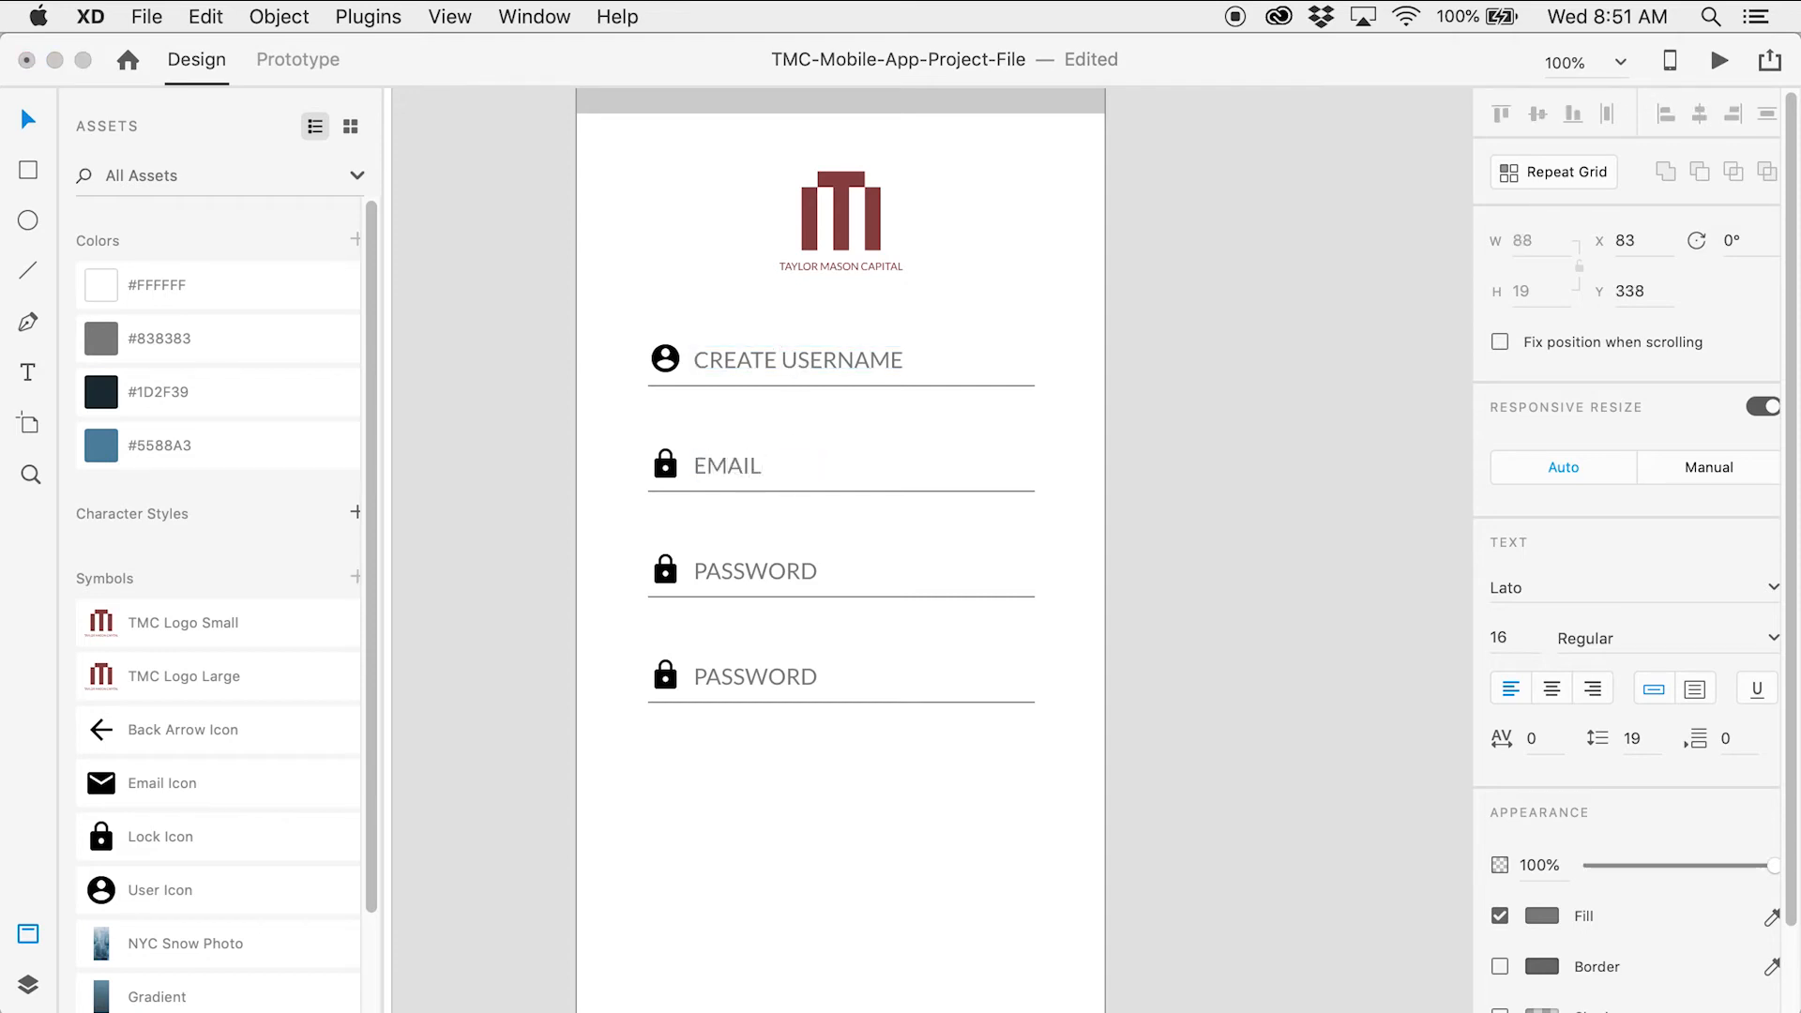
pyautogui.write('IL')
pyautogui.click(17, 131)
pyautogui.click(539, 462)
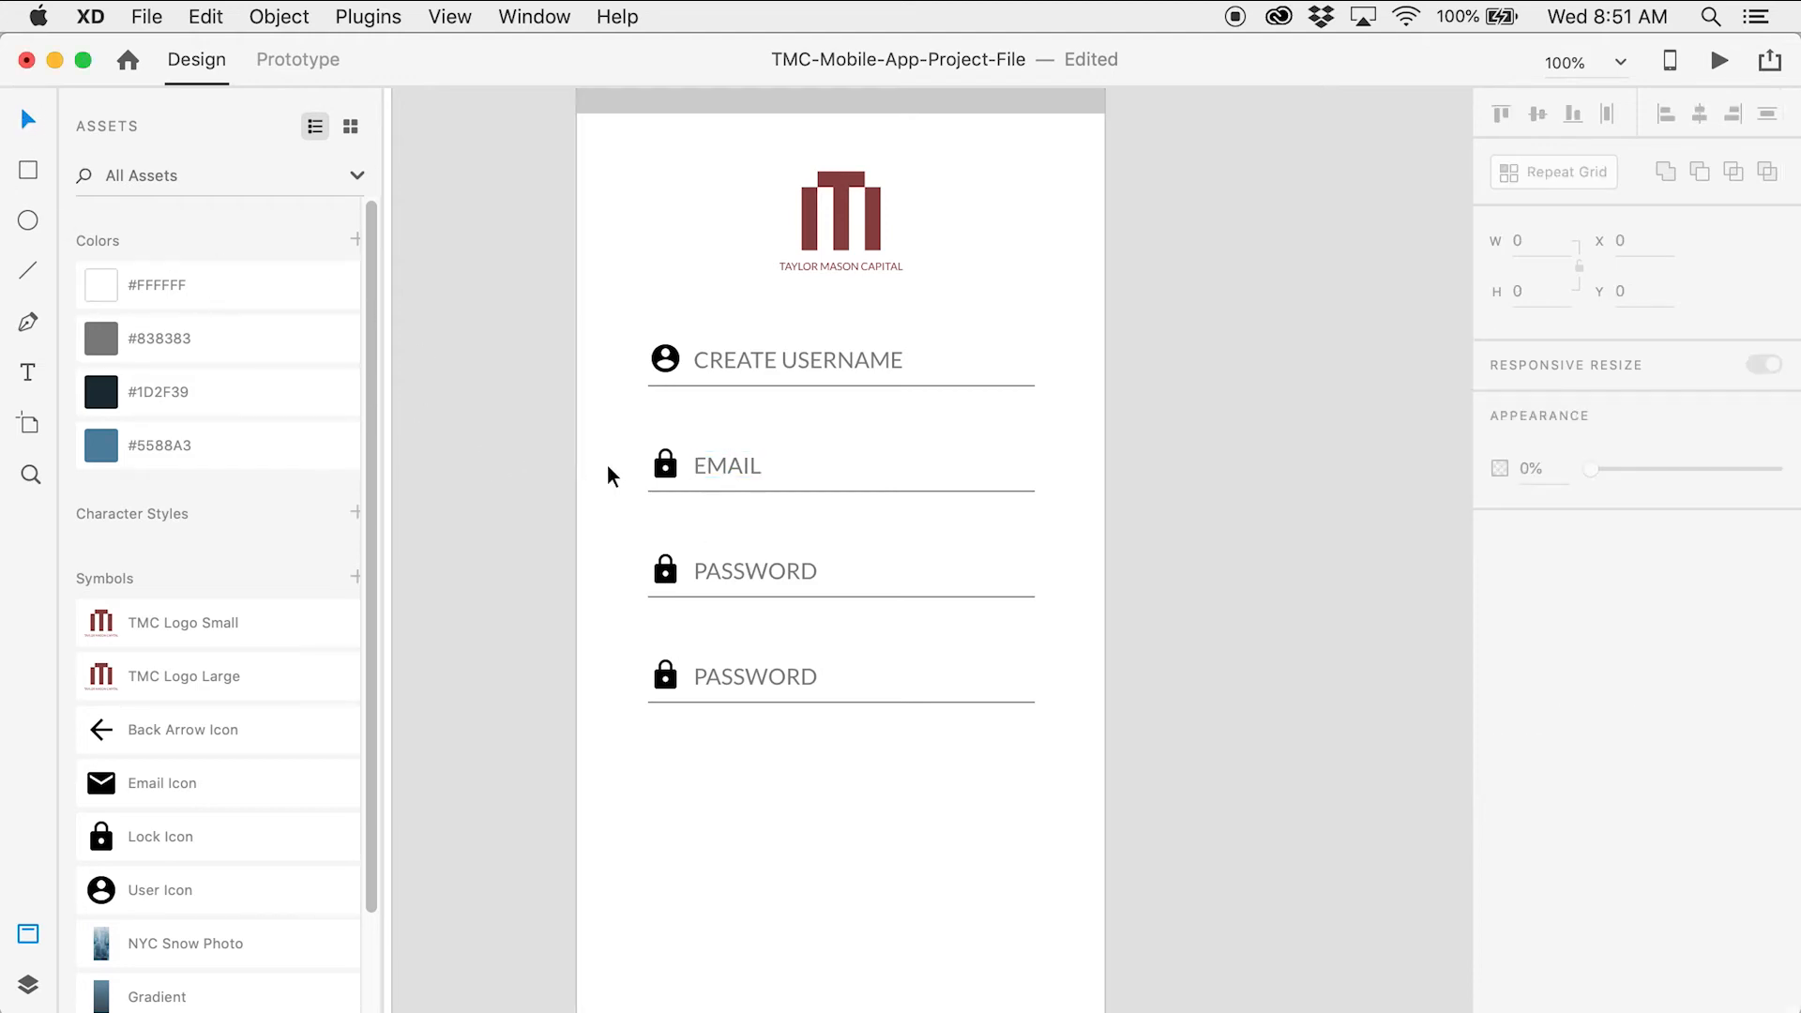
# Swap the lock beside EMAIL for the Email Icon symbol from Assets, at X 51, Y 335
pyautogui.press('z')
pyautogui.click(733, 462)
pyautogui.click(733, 462)
pyautogui.press('v')
pyautogui.click(650, 475)
pyautogui.press('Delete')
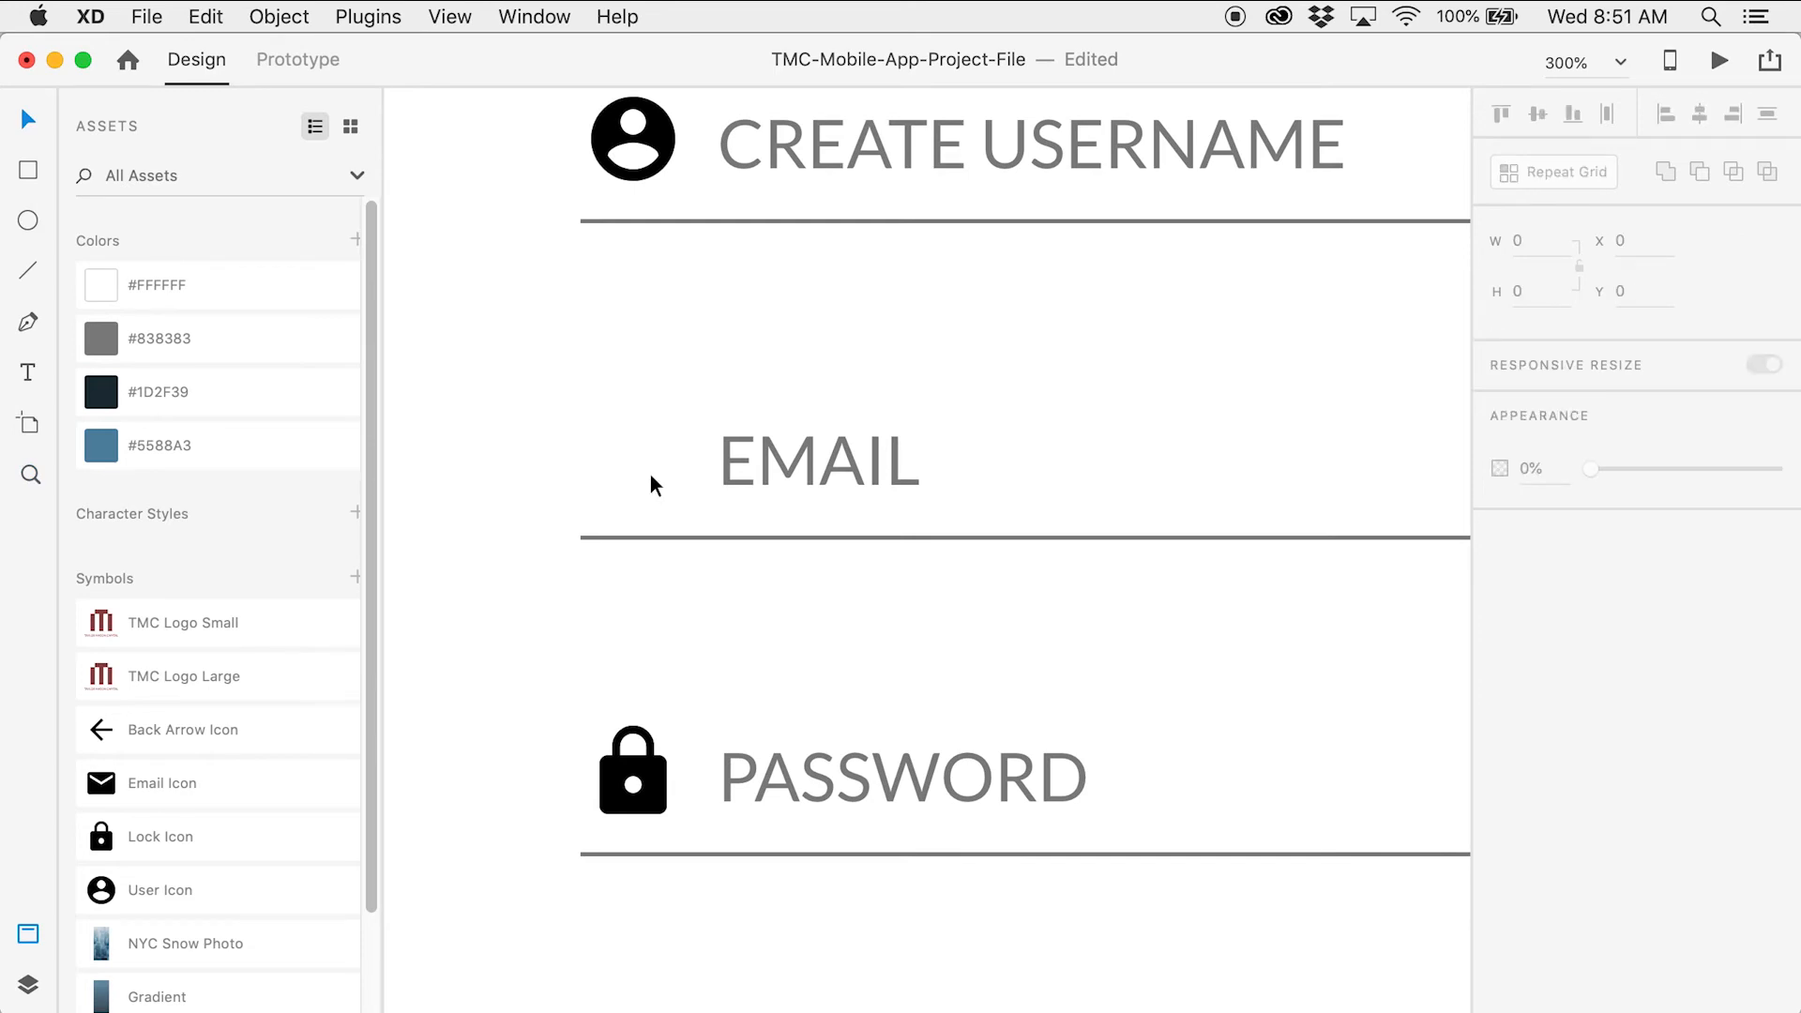
pyautogui.moveTo(160, 784); pyautogui.dragTo(654, 473)
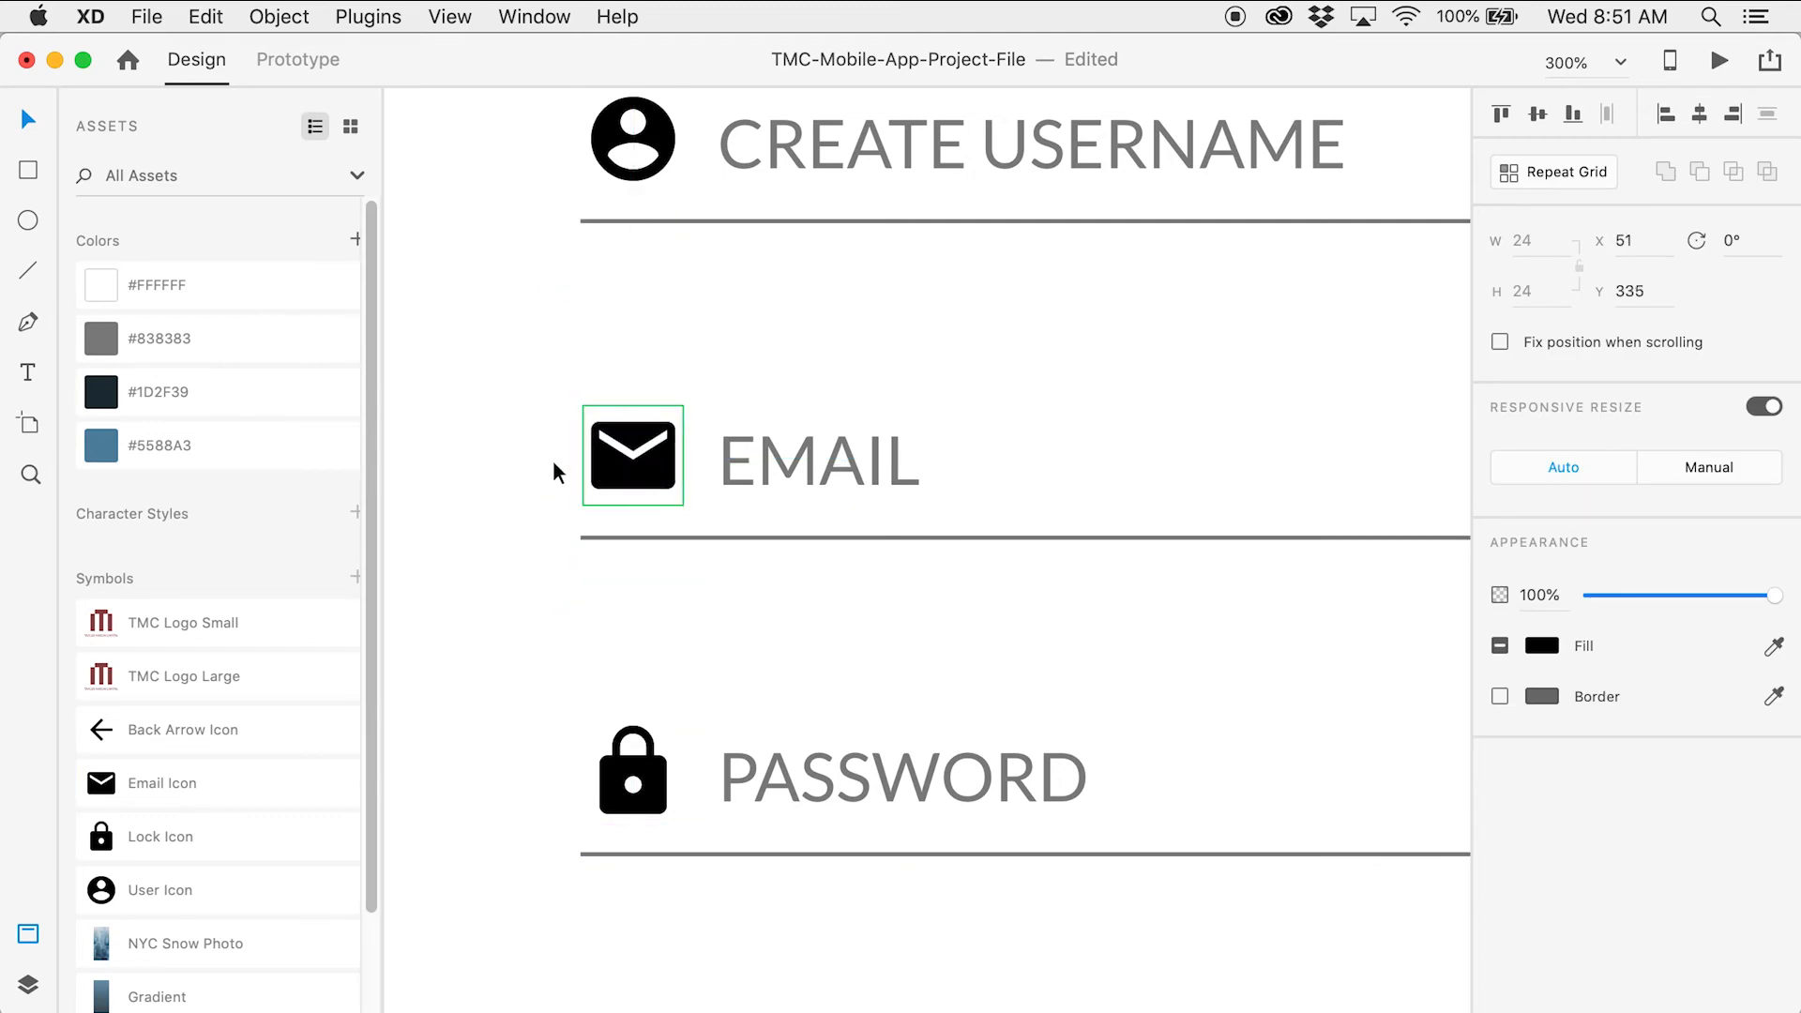
pyautogui.click(476, 454)
pyautogui.click(627, 476)
pyautogui.press('alt')
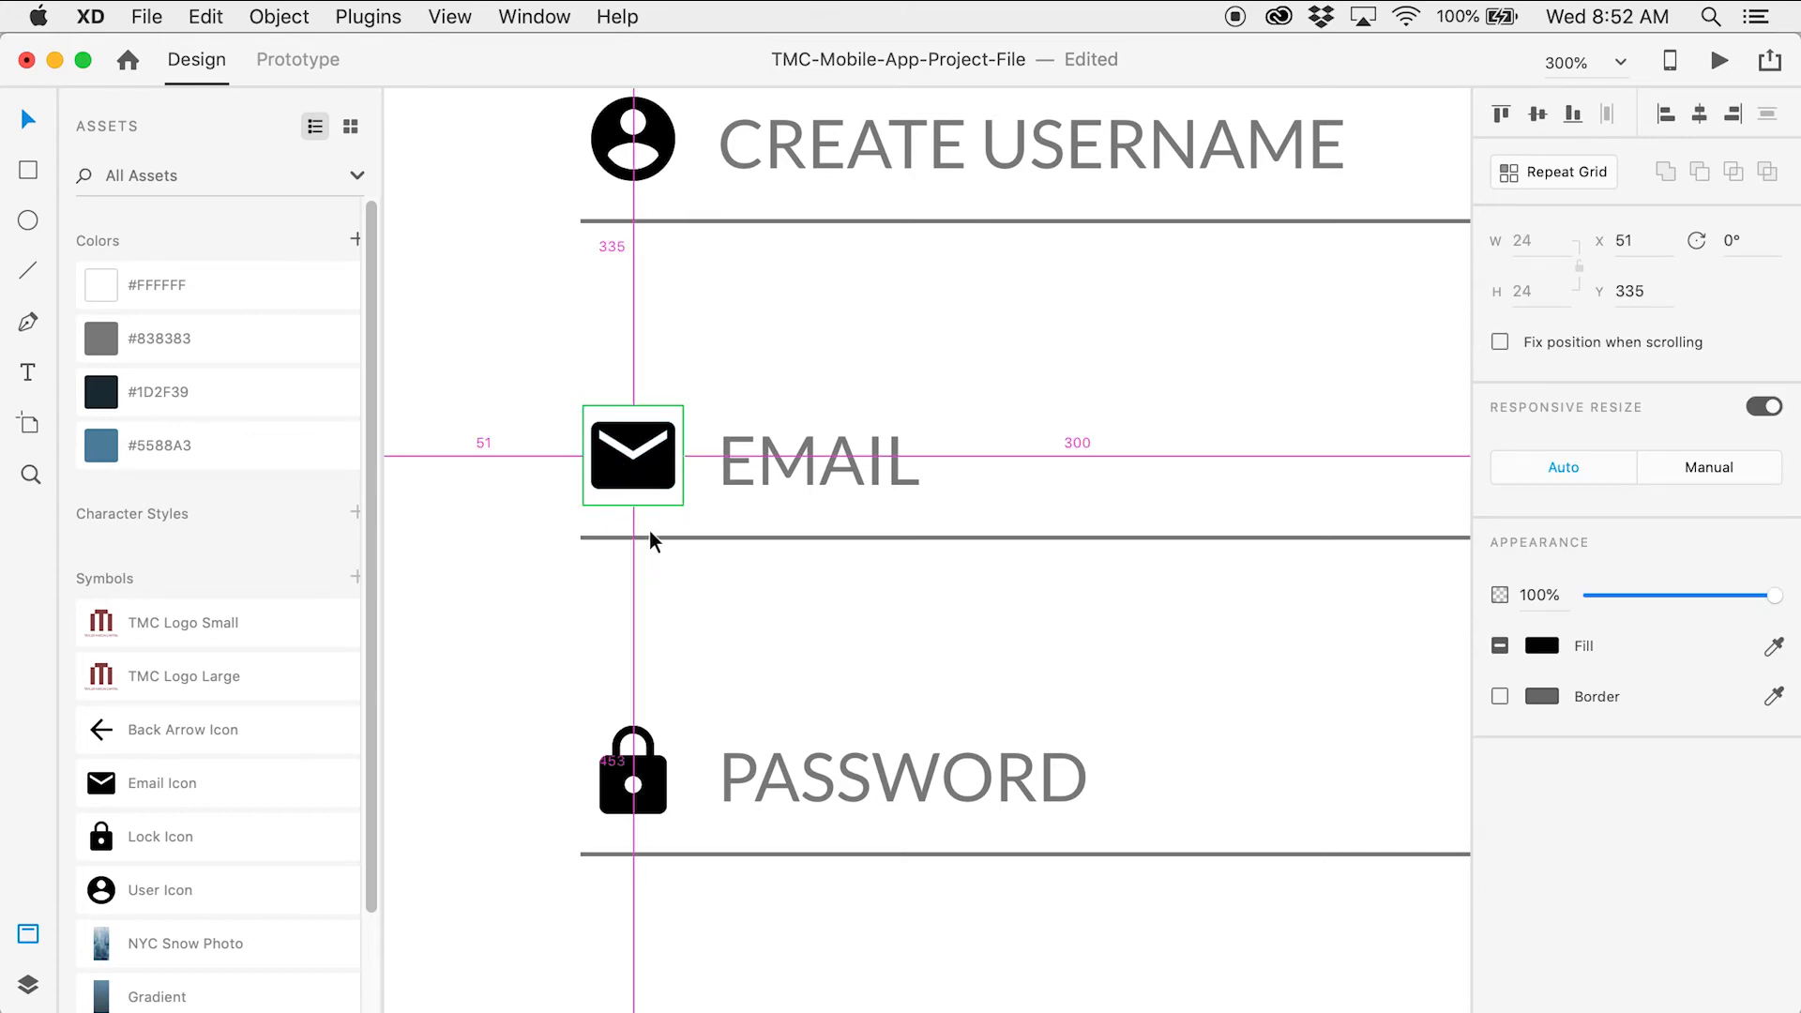
pyautogui.click(529, 504)
pyautogui.press('z')
pyautogui.keyDown('alt'); pyautogui.click(911, 587); pyautogui.keyUp('alt')
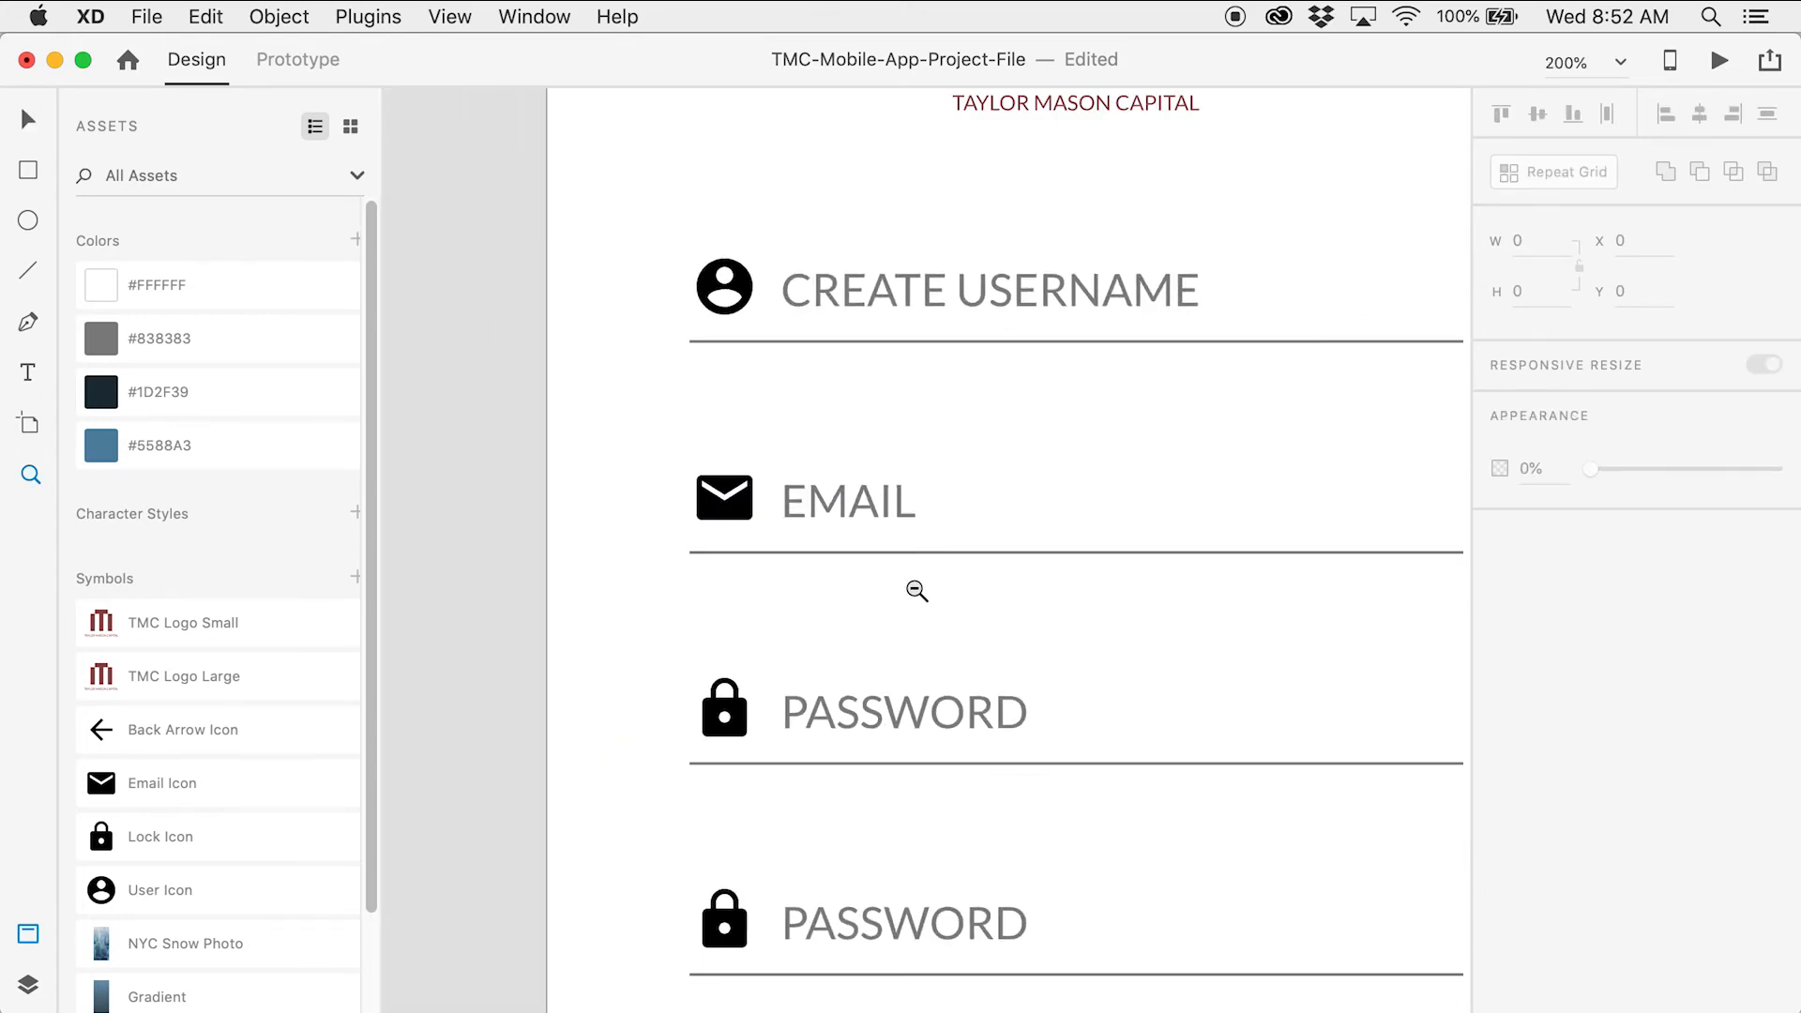
# Insert RETYPE before the bottom PASSWORD label so it reads RETYPE PASSWORD
pyautogui.moveTo(1086, 667); pyautogui.dragTo(933, 386)
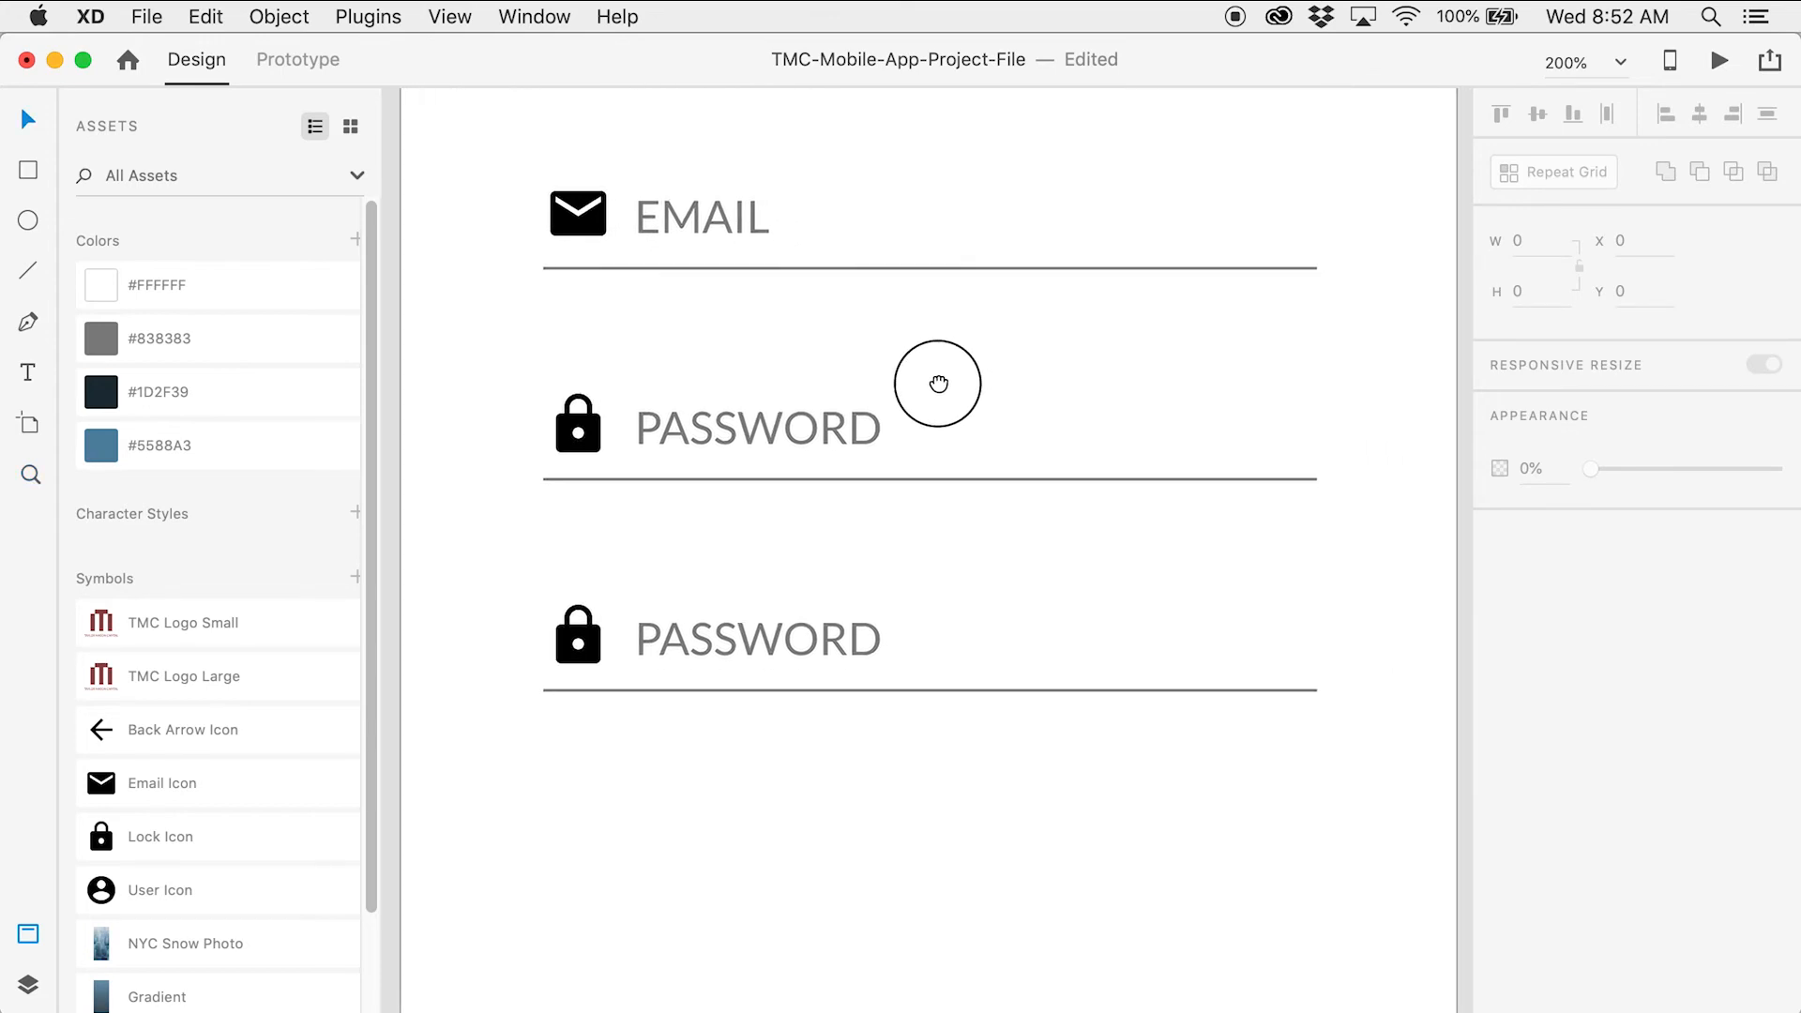
pyautogui.doubleClick(705, 643)
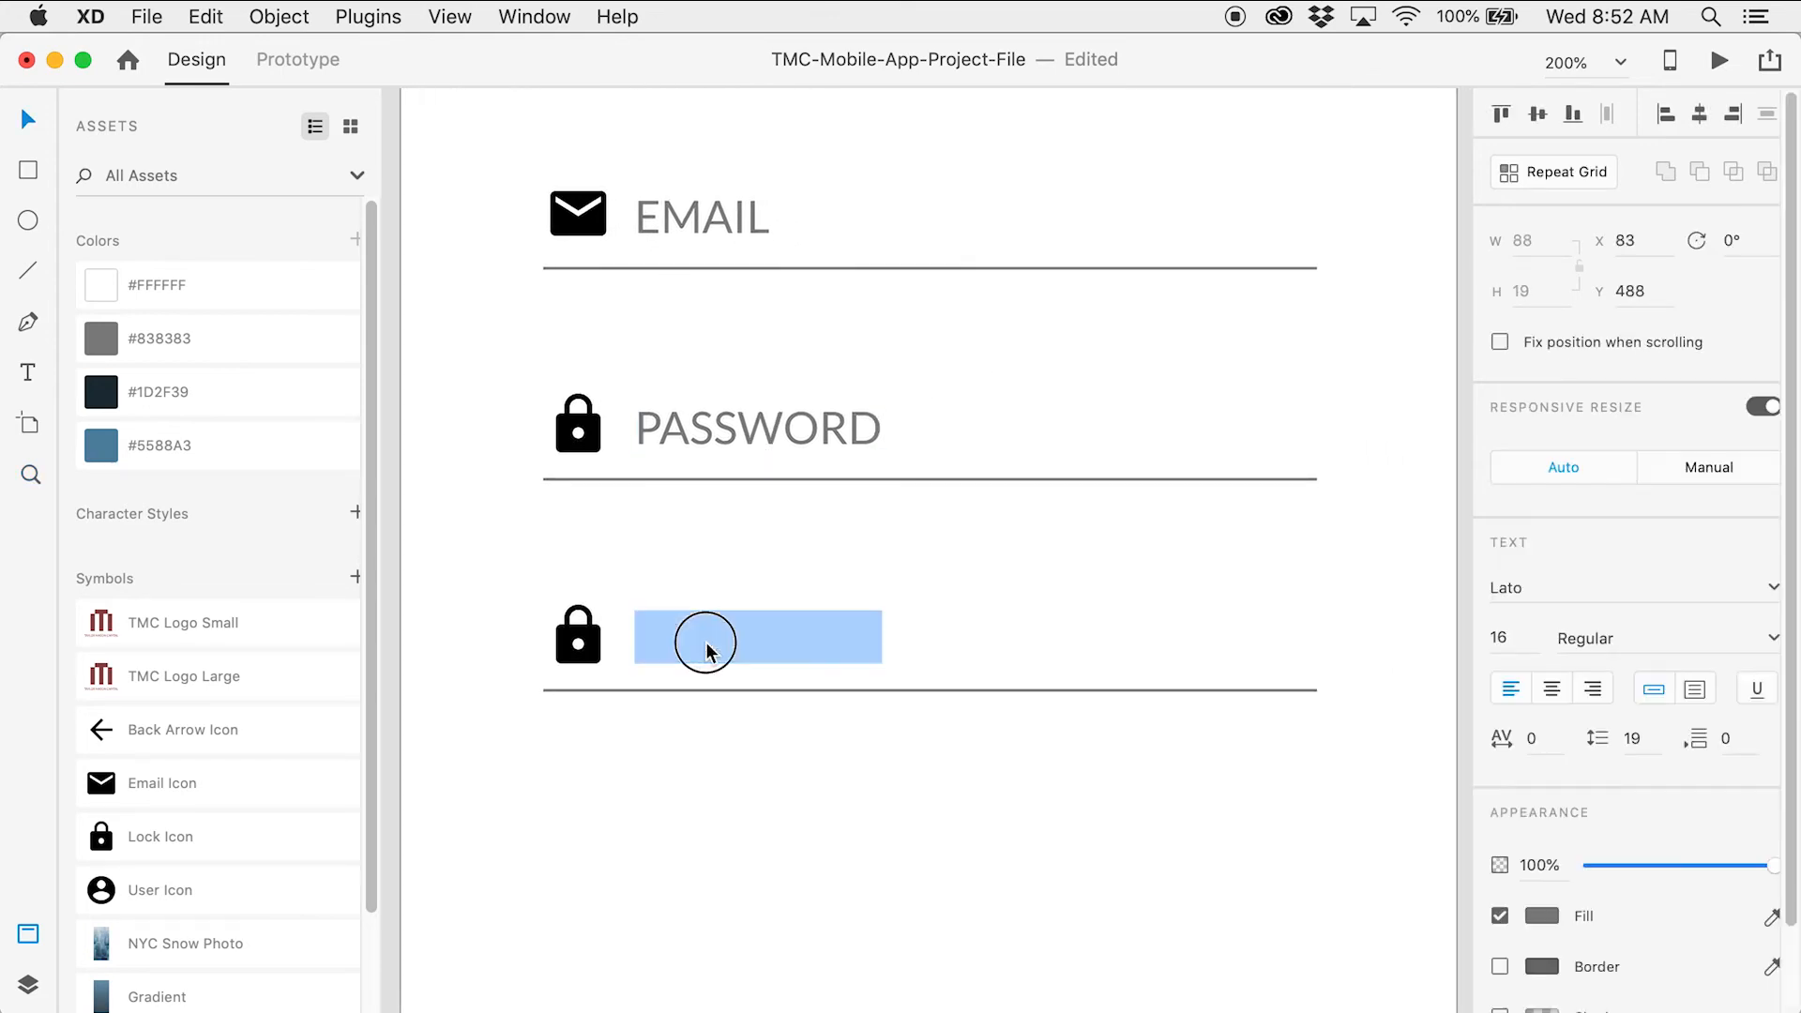
pyautogui.click(640, 645)
pyautogui.write('RETYPE')
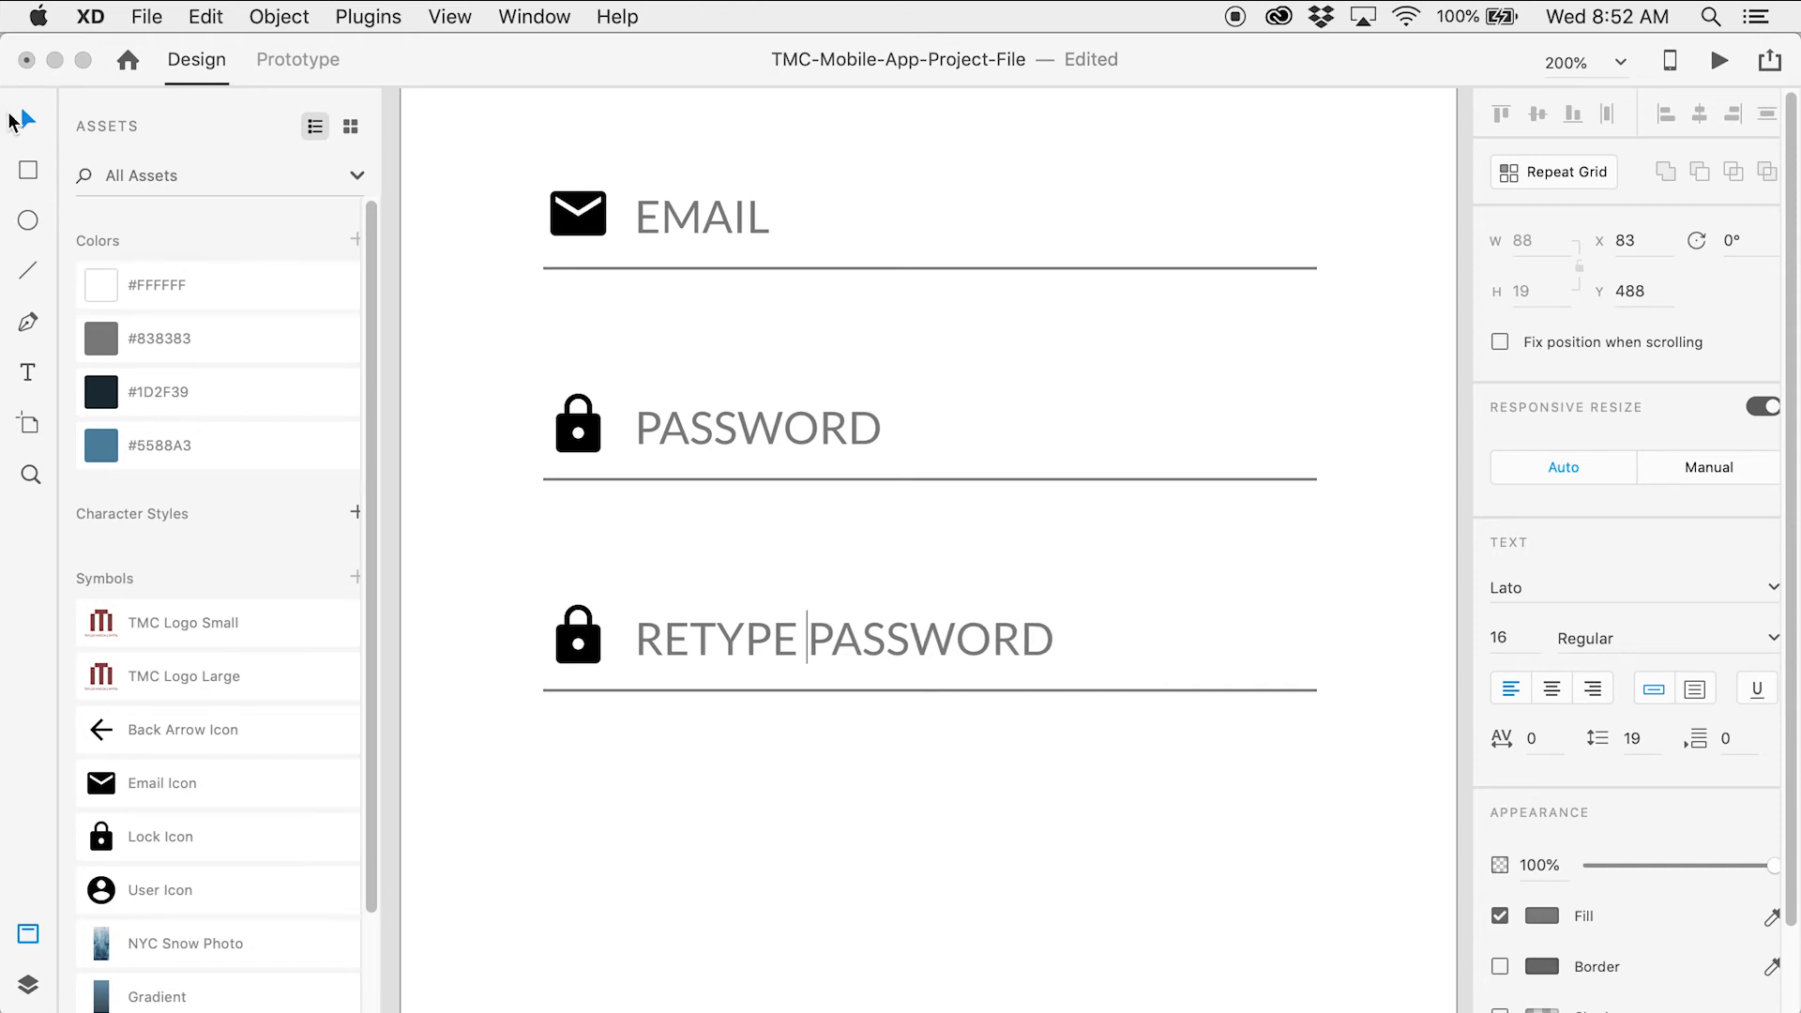
pyautogui.press('Escape')
pyautogui.click(454, 416)
pyautogui.press('z')
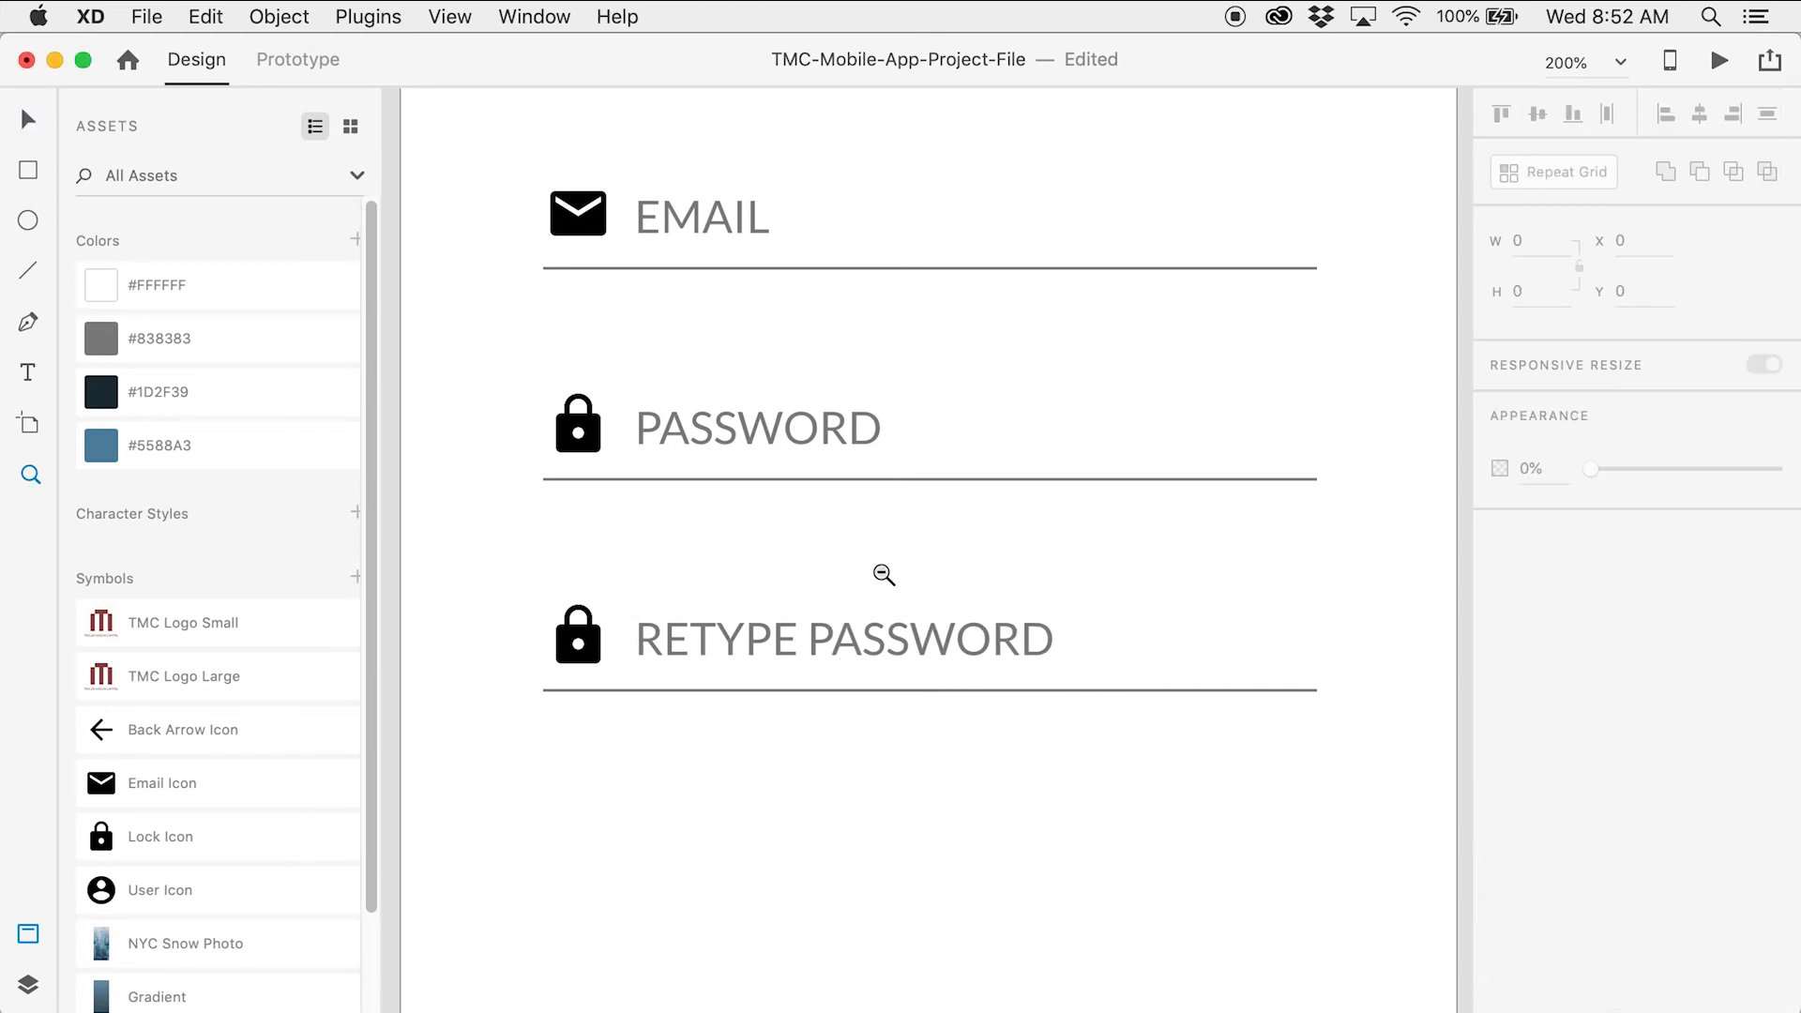
pyautogui.keyDown('alt'); pyautogui.click(878, 573); pyautogui.keyUp('alt')
pyautogui.keyDown('alt'); pyautogui.click(1112, 544); pyautogui.keyUp('alt')
pyautogui.press('v')
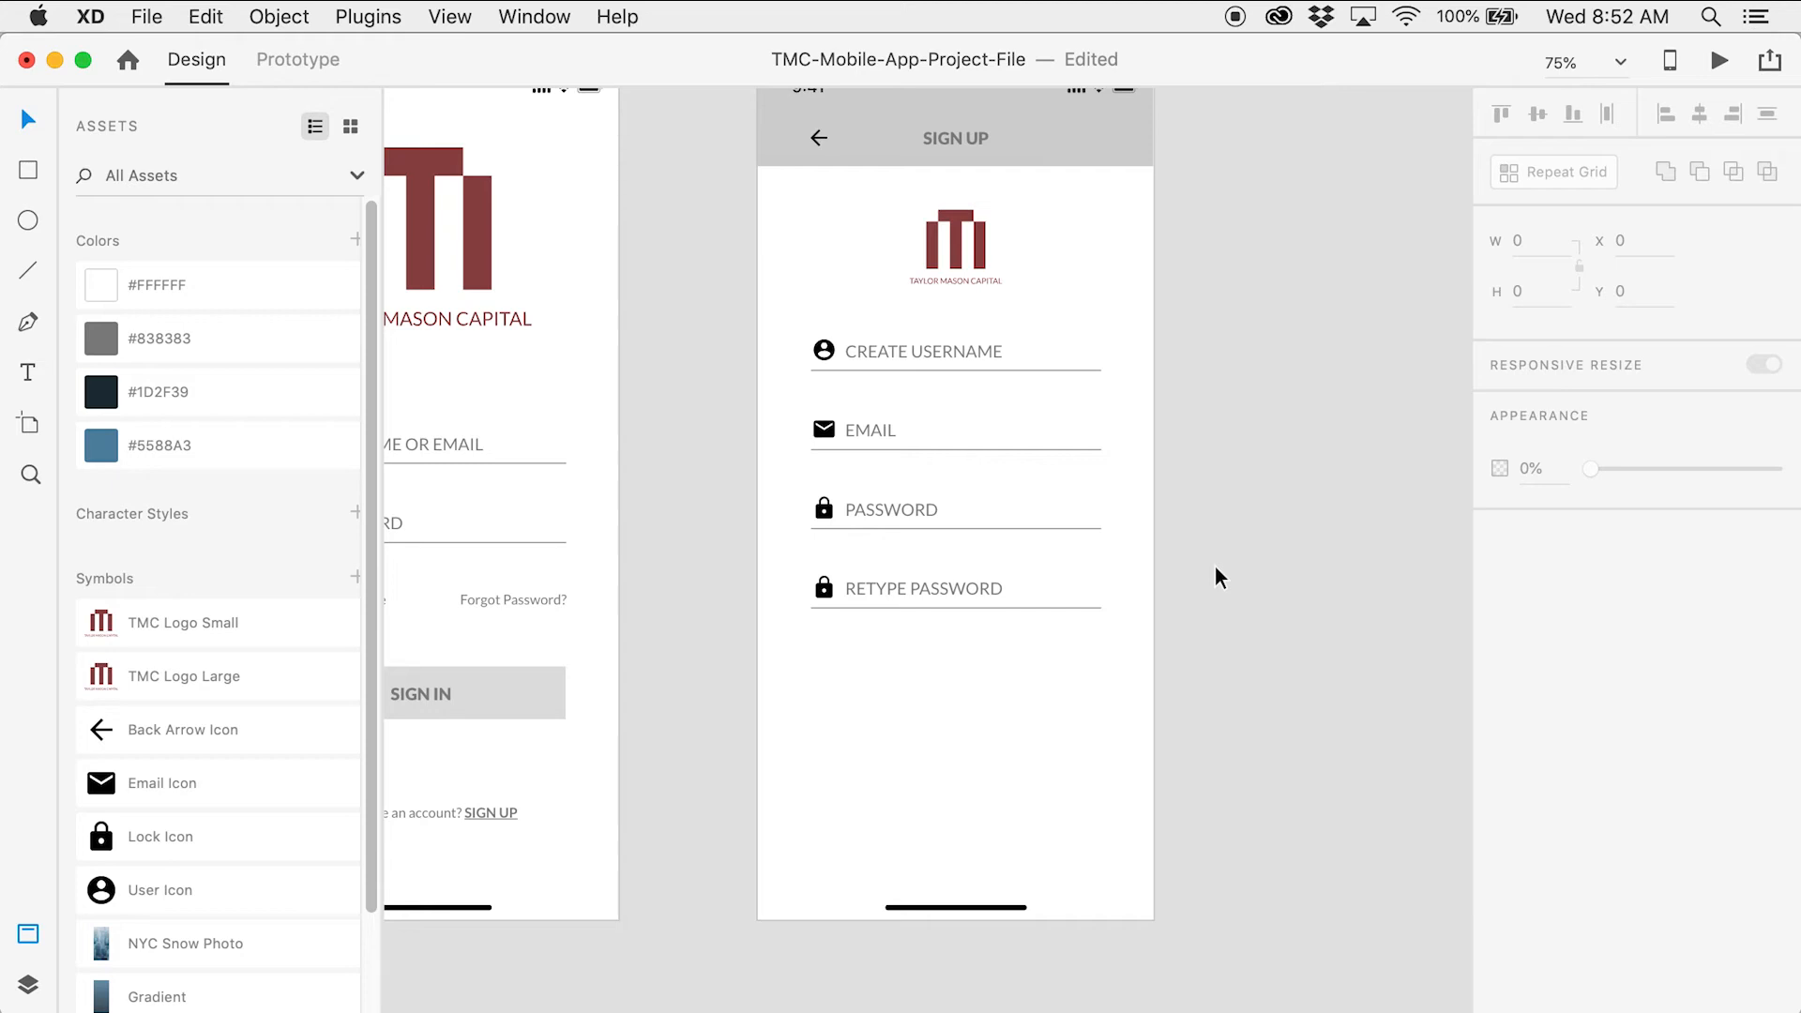
# Select the login screen's SIGN IN button and 'Don't have an account? SIGN UP' line
pyautogui.moveTo(751, 554); pyautogui.dragTo(1005, 463)
pyautogui.moveTo(476, 546); pyautogui.dragTo(836, 751)
pyautogui.moveTo(938, 638); pyautogui.dragTo(863, 651)
pyautogui.click(870, 652)
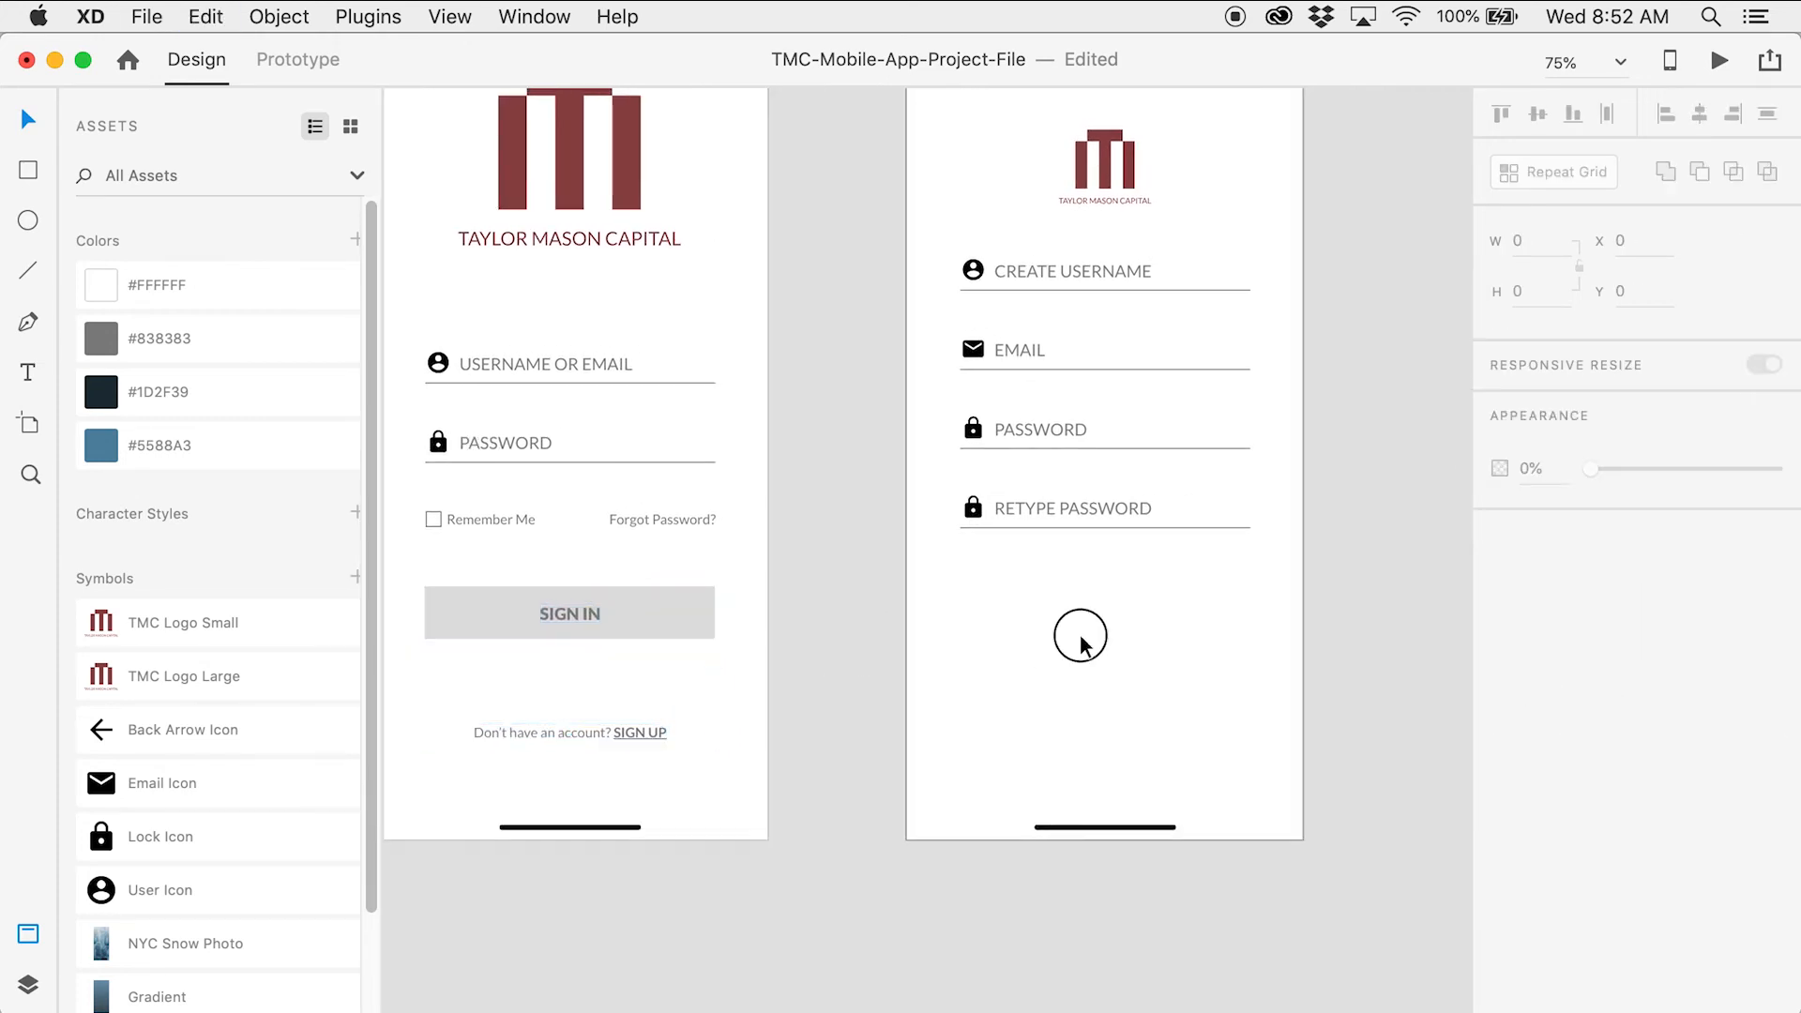
# Paste the button and prompt onto the Sign Up Screen artboard
pyautogui.moveTo(1154, 546); pyautogui.dragTo(1000, 717)
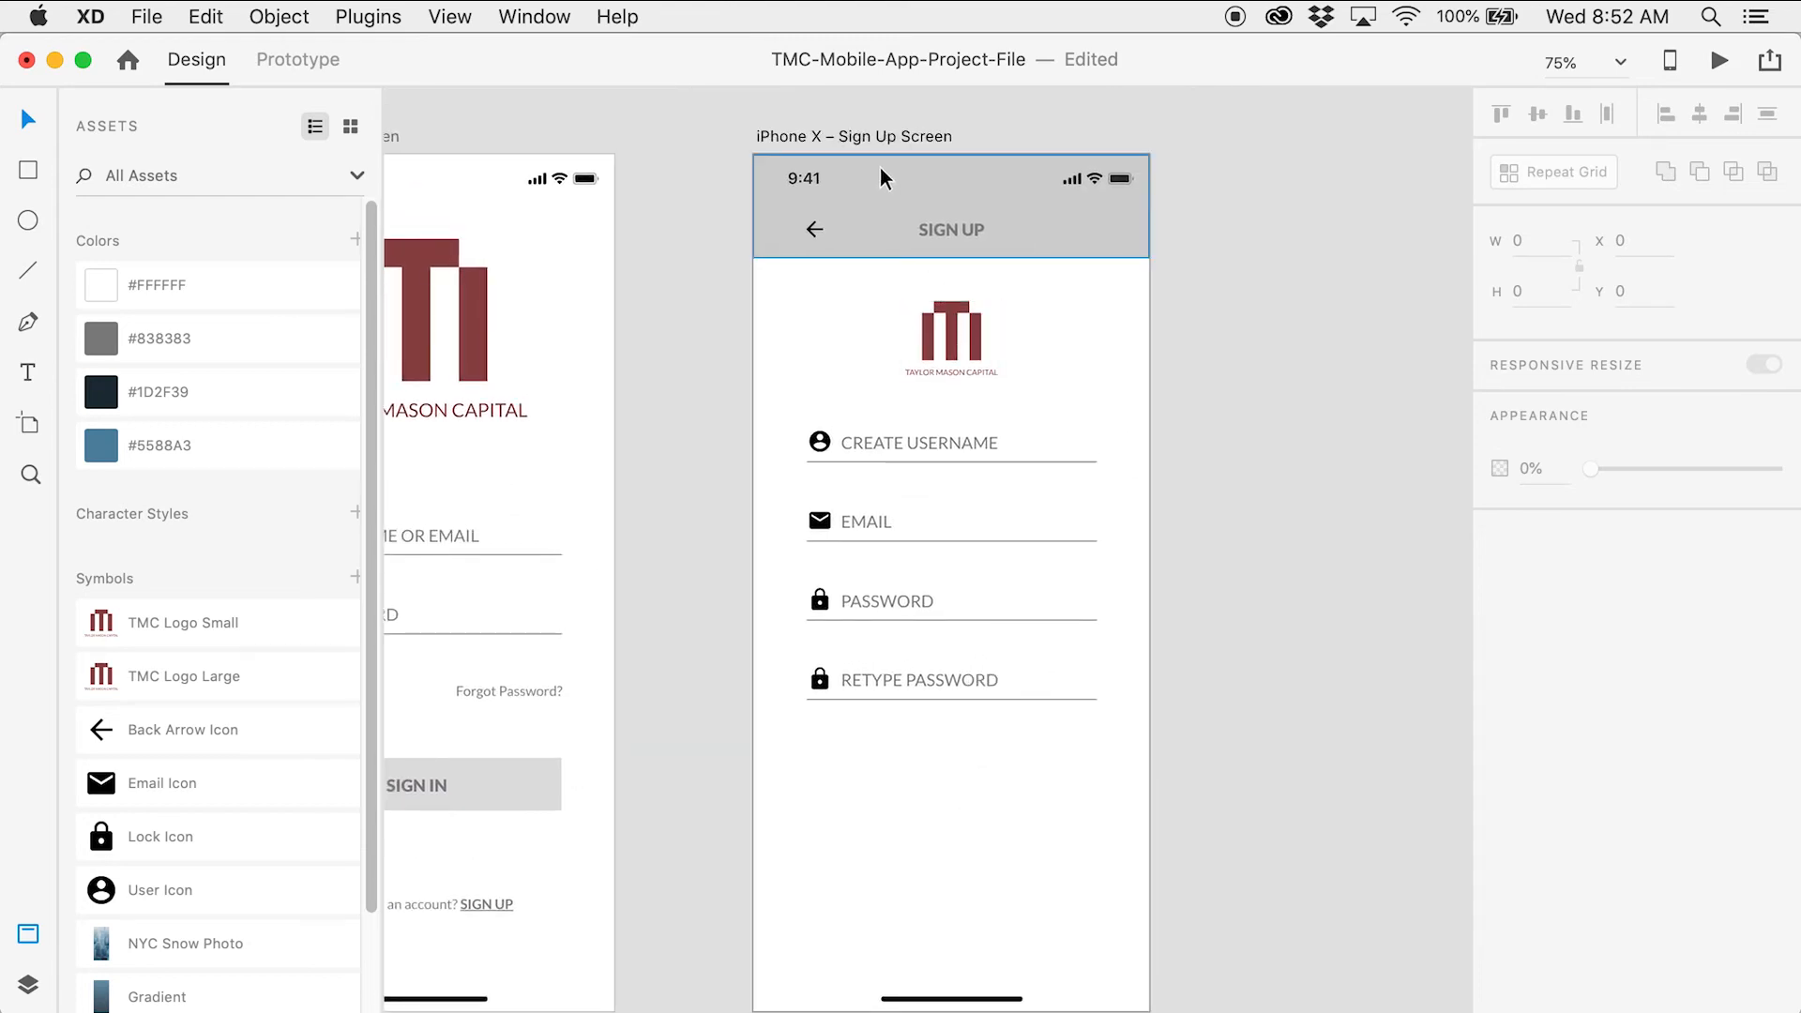
pyautogui.click(881, 137)
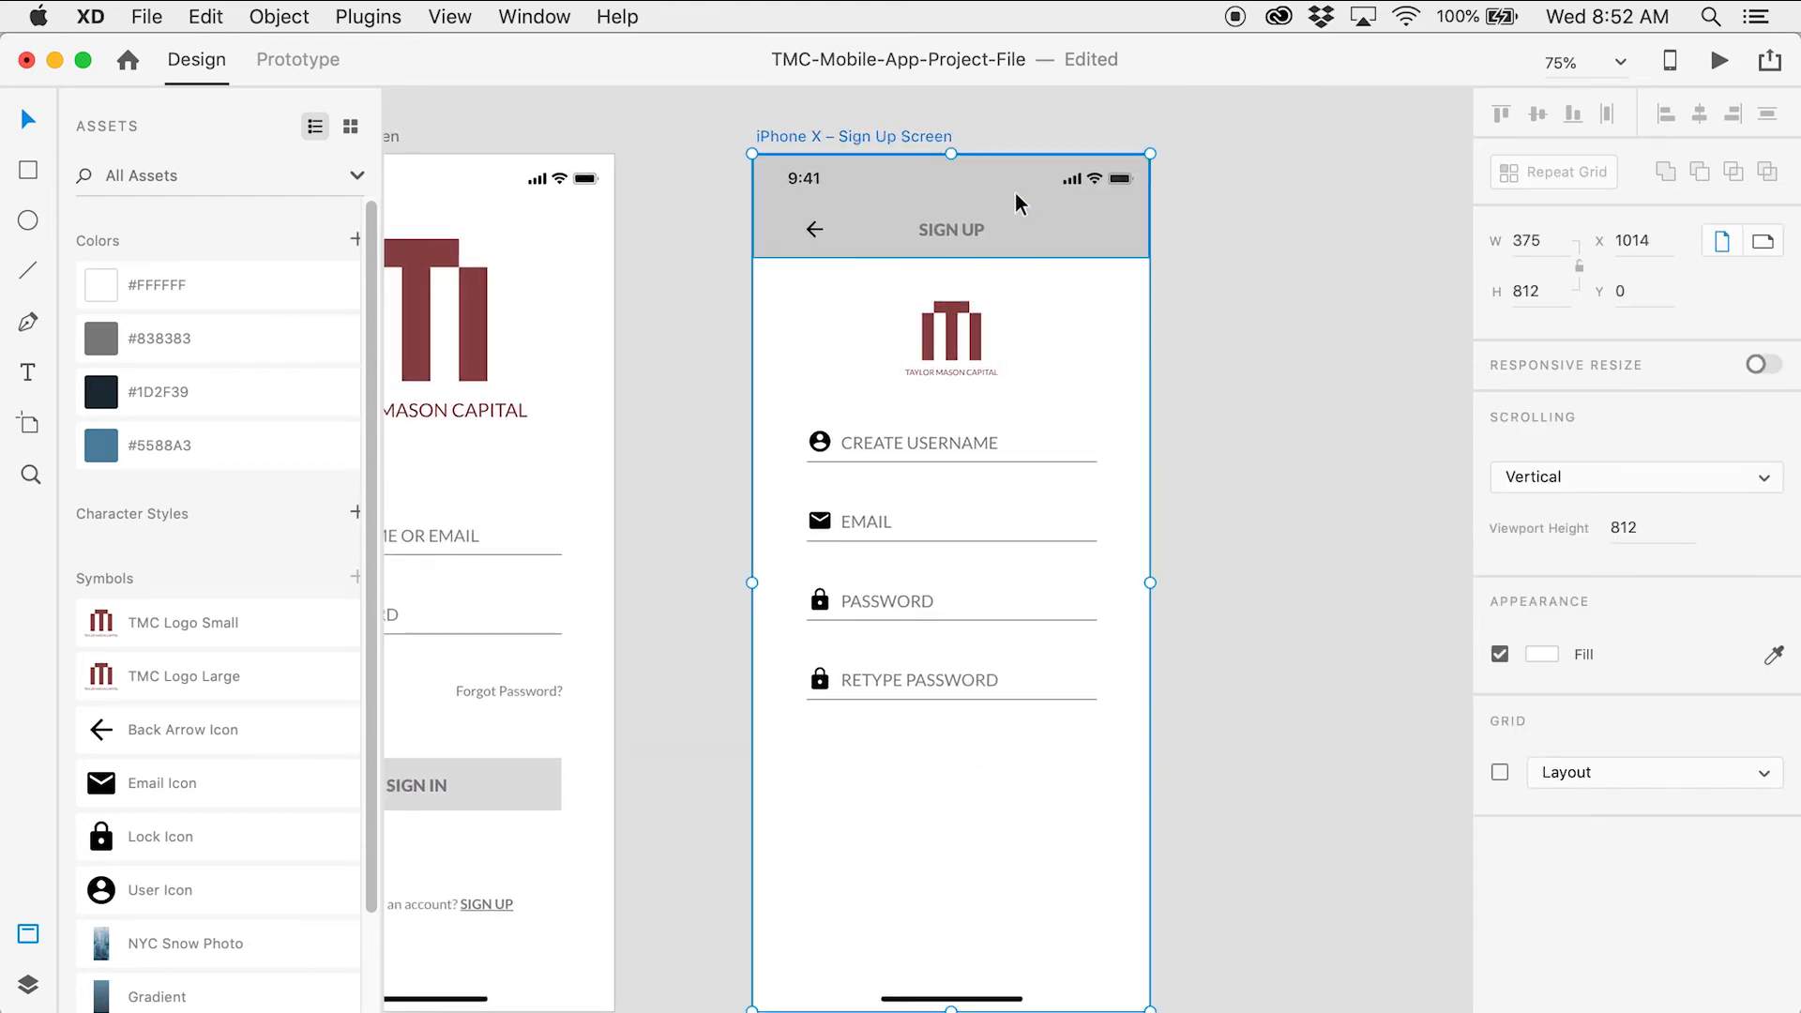
pyautogui.press('super+v')
pyautogui.click(1302, 638)
pyautogui.moveTo(1298, 713); pyautogui.dragTo(1257, 482)
pyautogui.press('z')
pyautogui.click(985, 566)
pyautogui.click(938, 597)
pyautogui.scroll(-2, 938, 597)
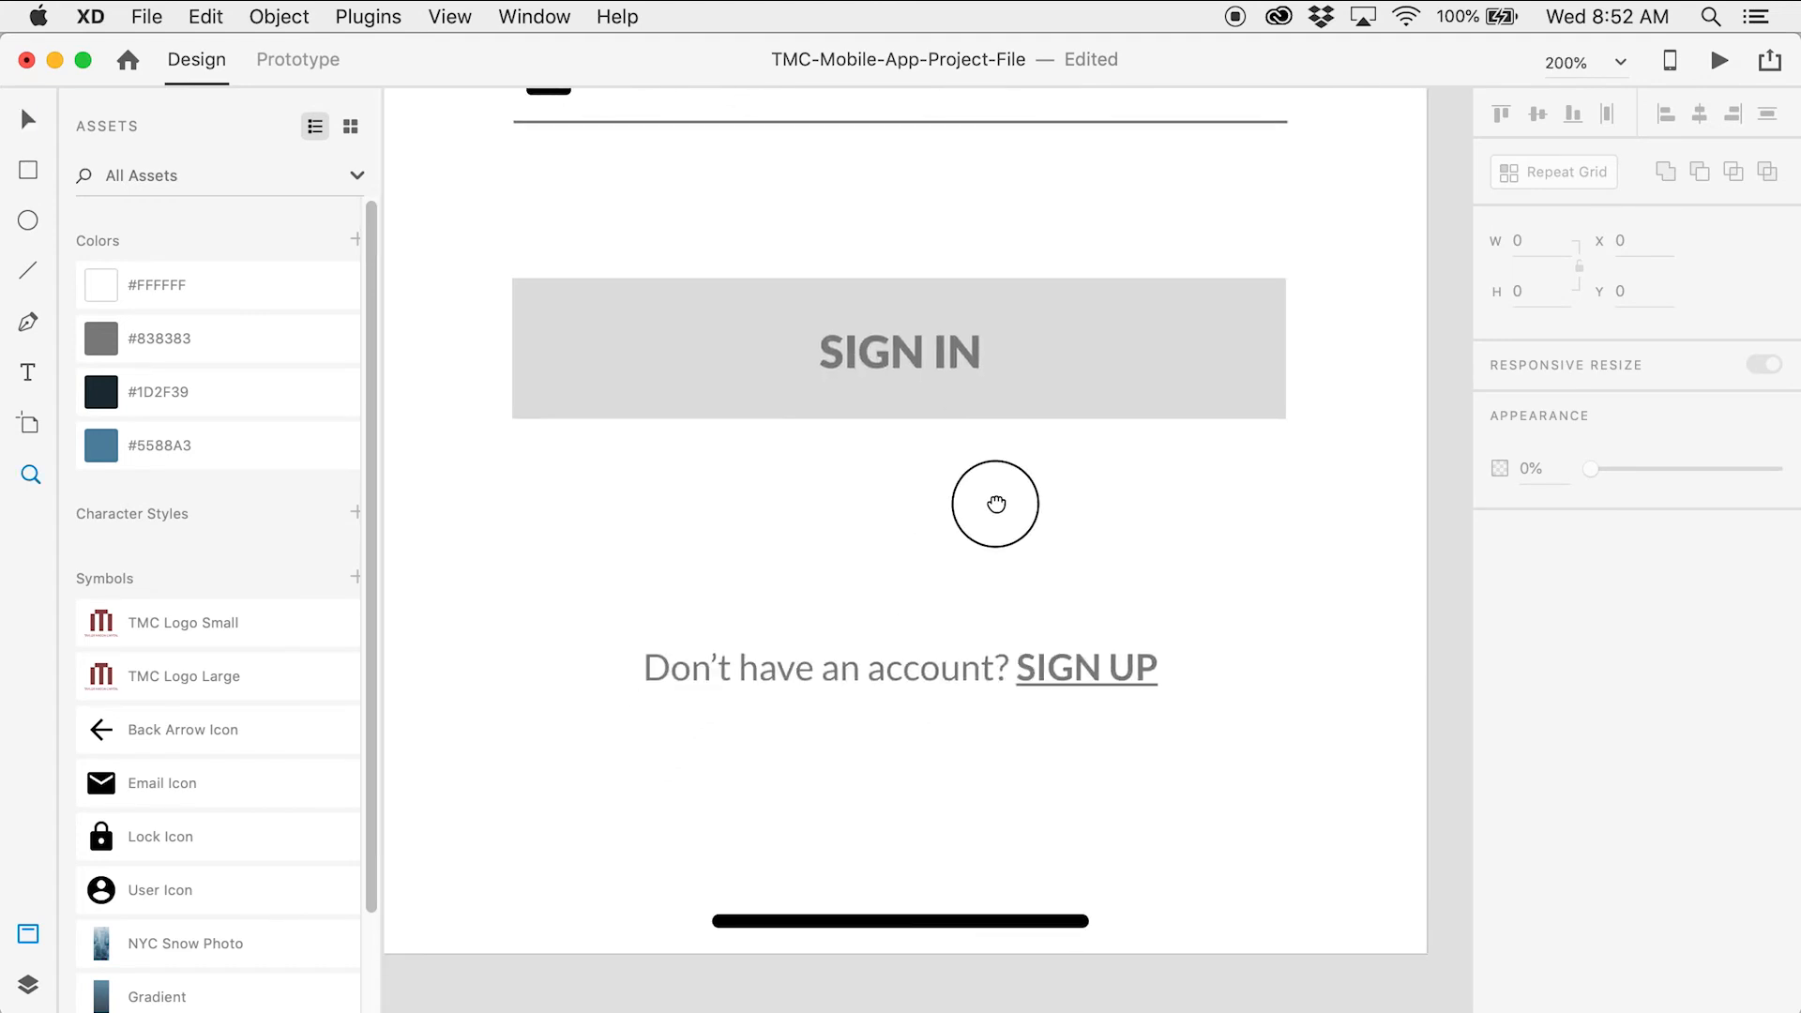
# Change the pasted button label from SIGN IN to SIGN UP
pyautogui.press('t')
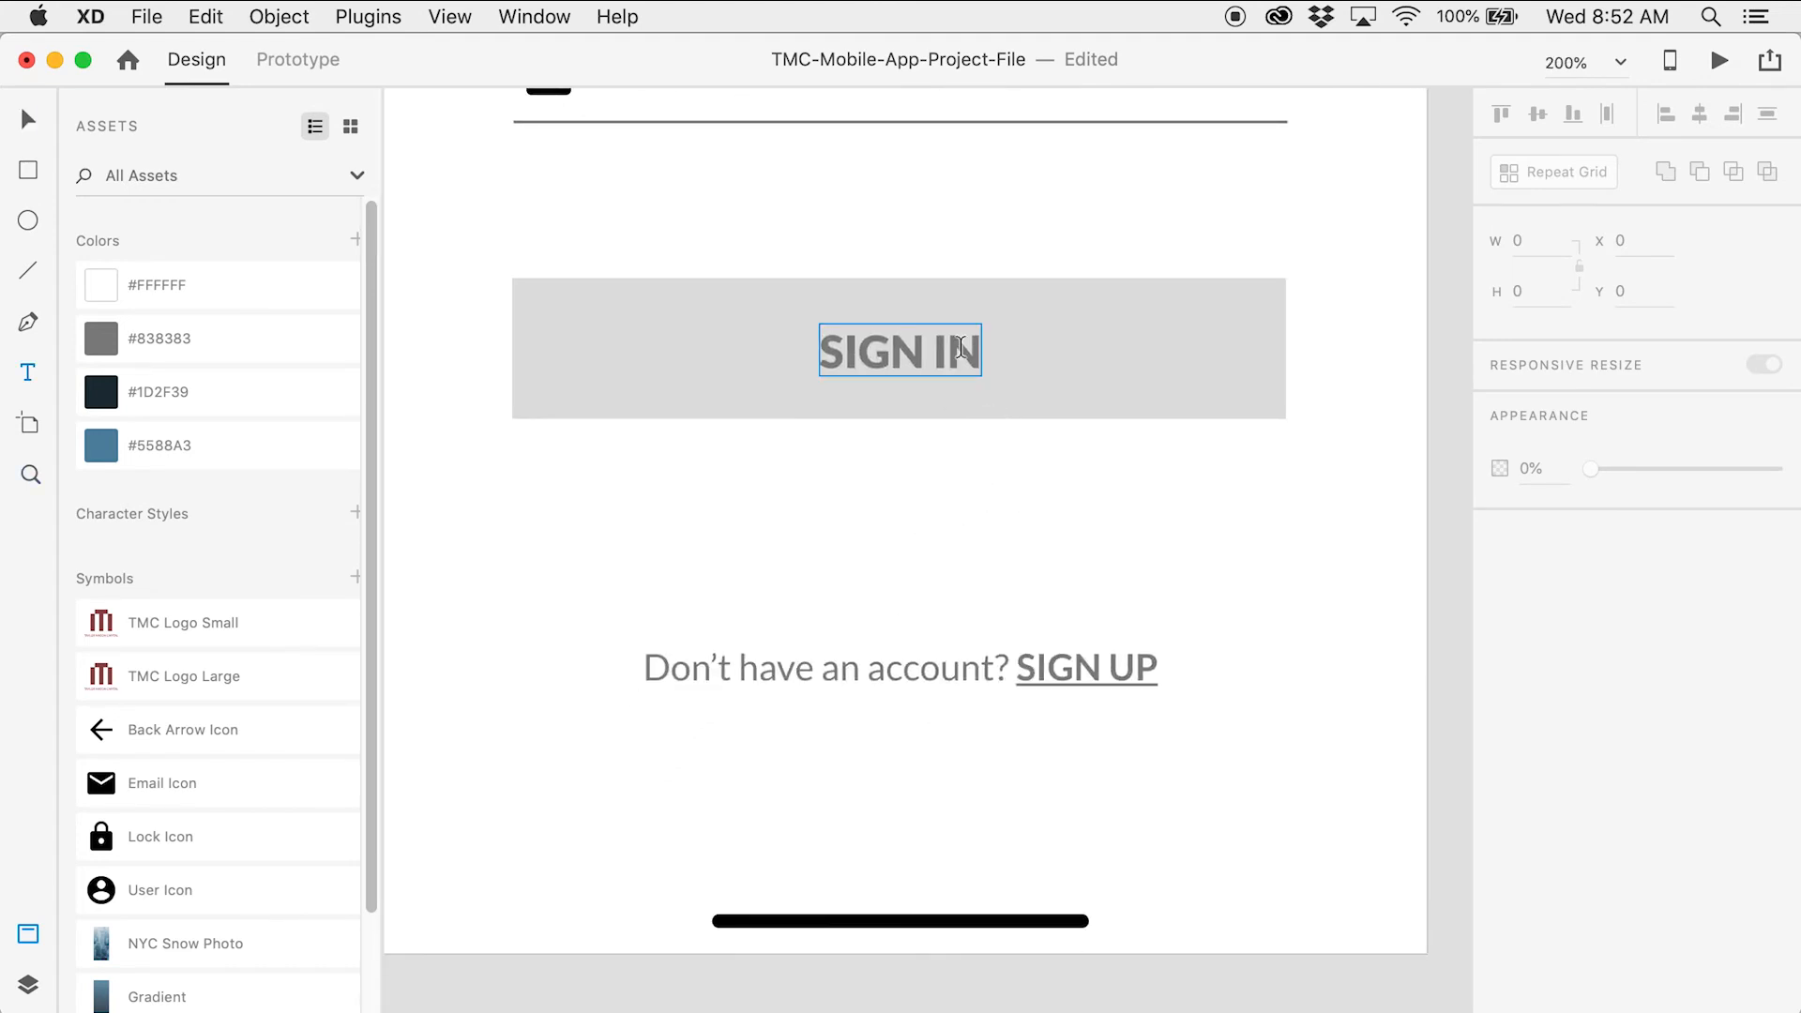
pyautogui.click(961, 351)
pyautogui.doubleClick(960, 352)
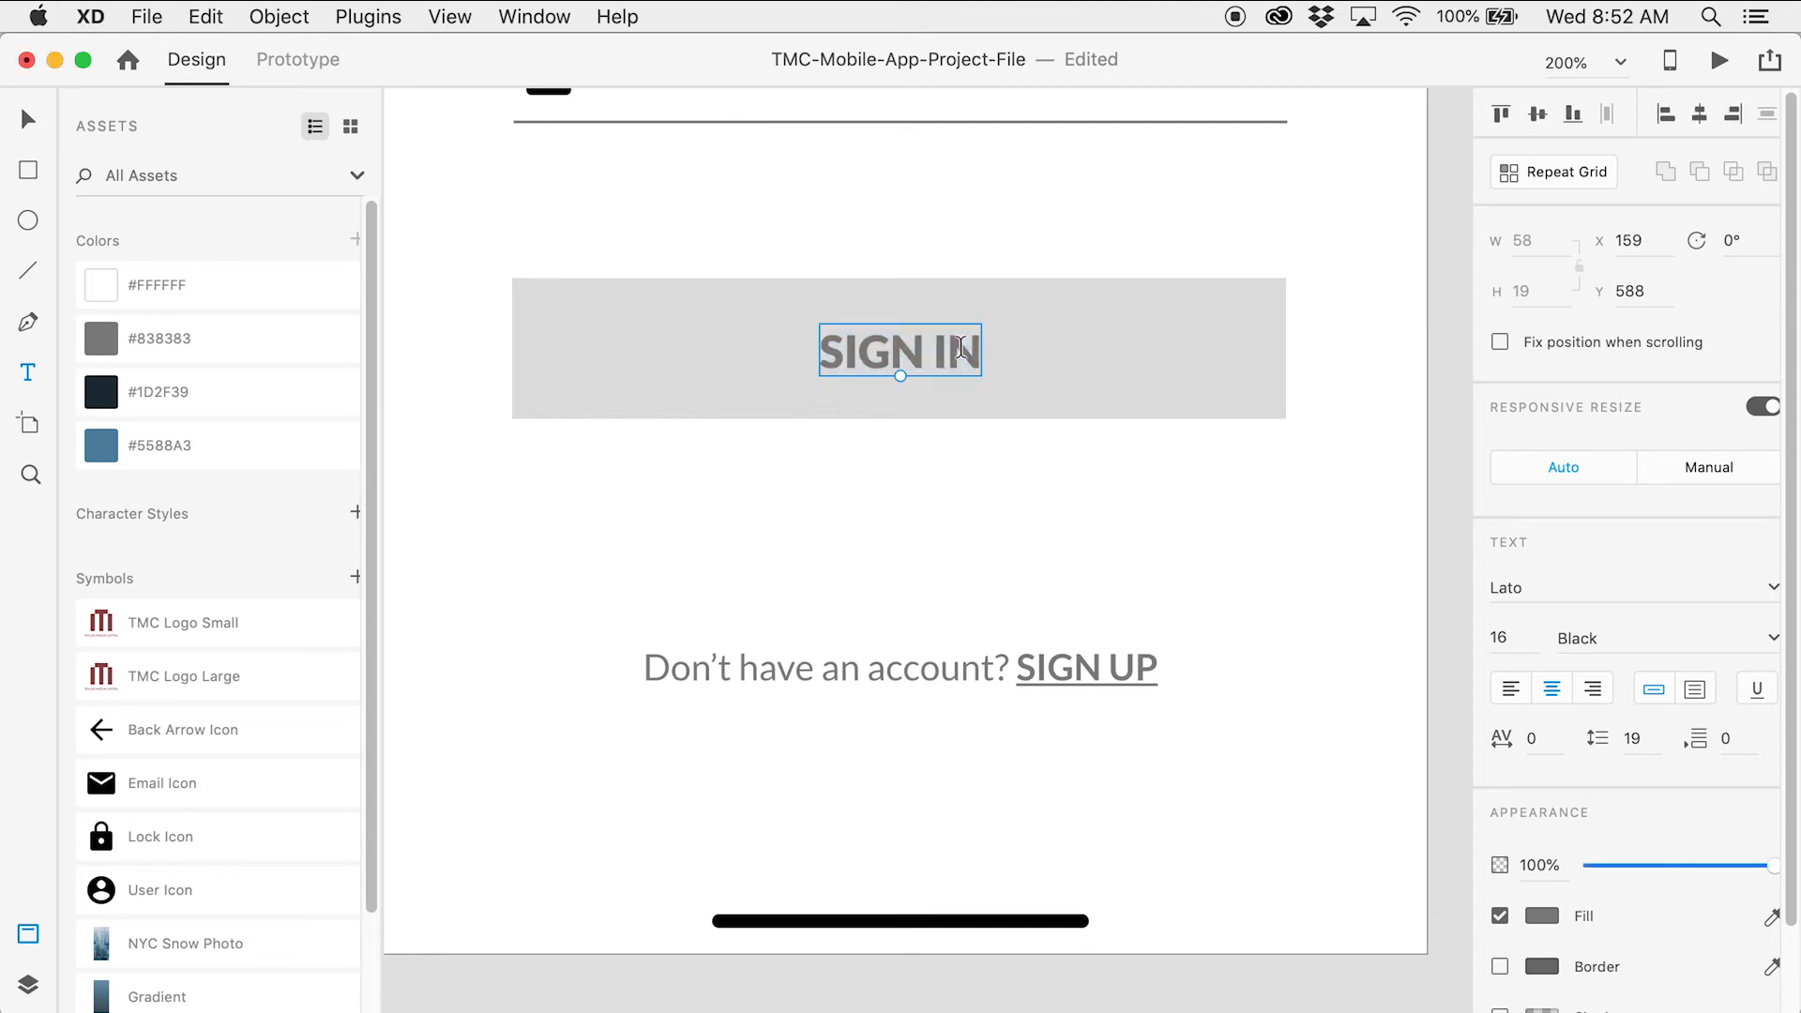
pyautogui.click(949, 356)
pyautogui.moveTo(949, 355); pyautogui.dragTo(967, 357)
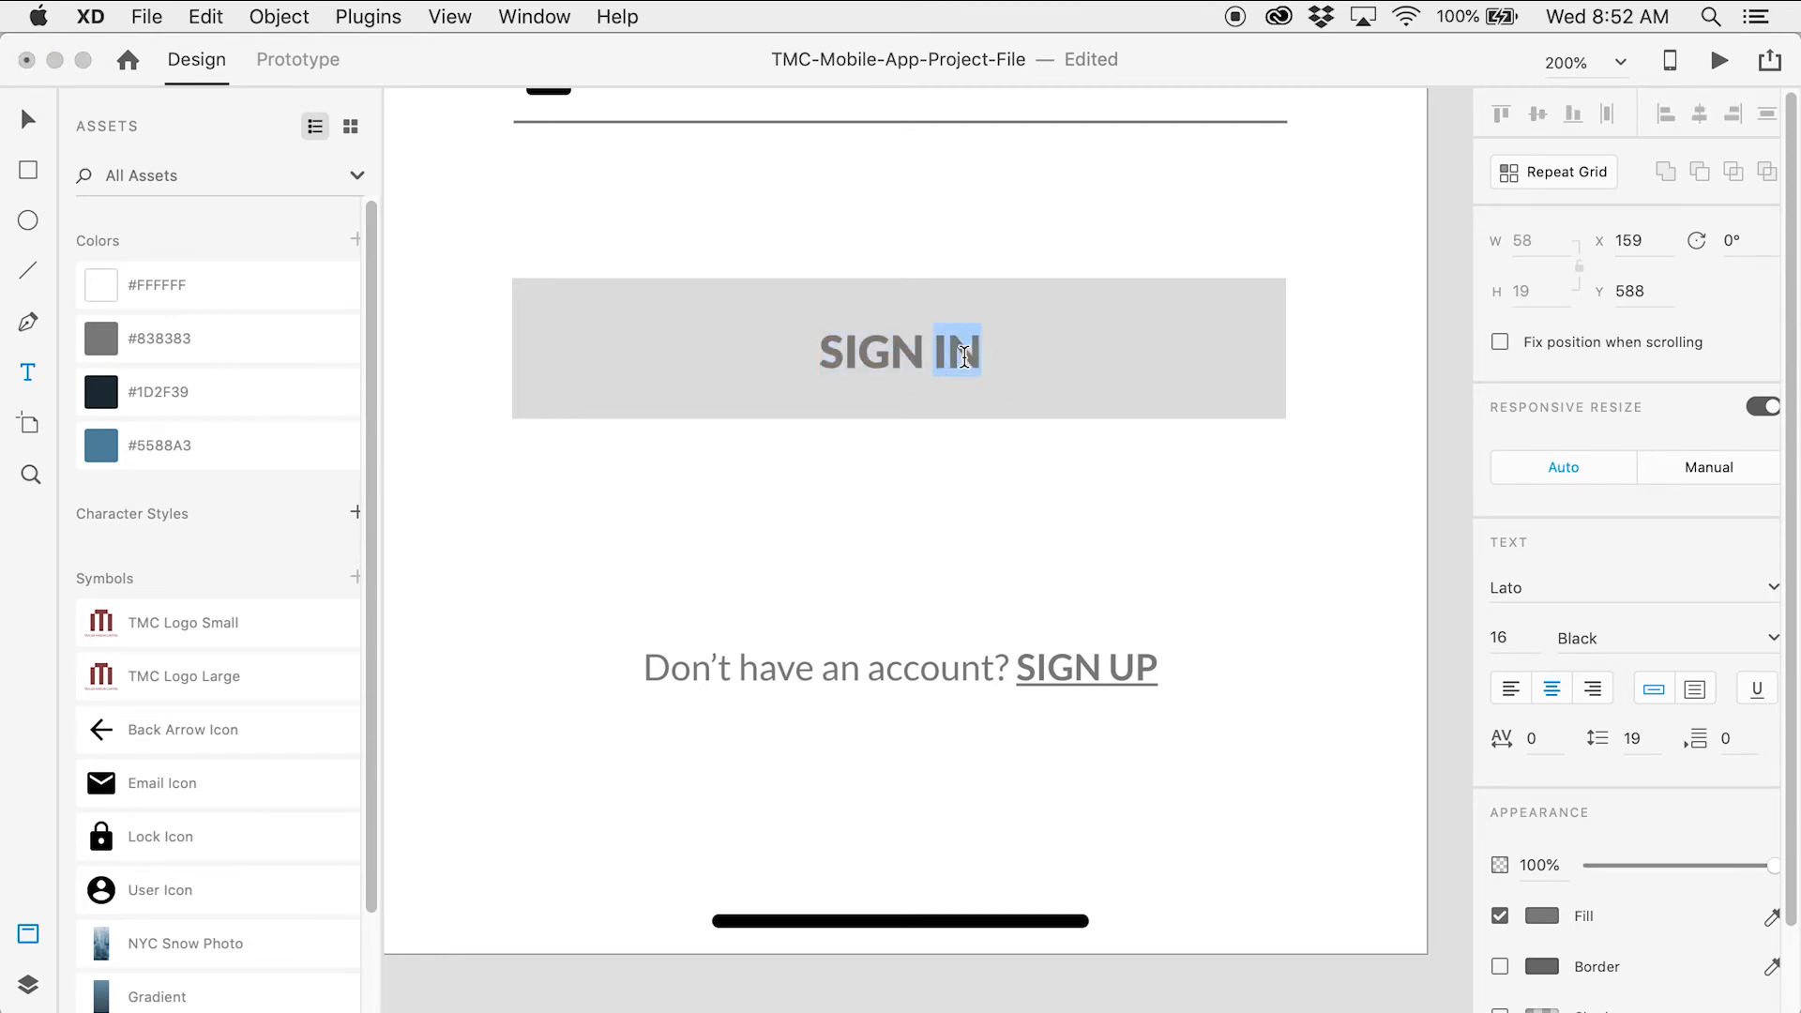
pyautogui.write('UP')
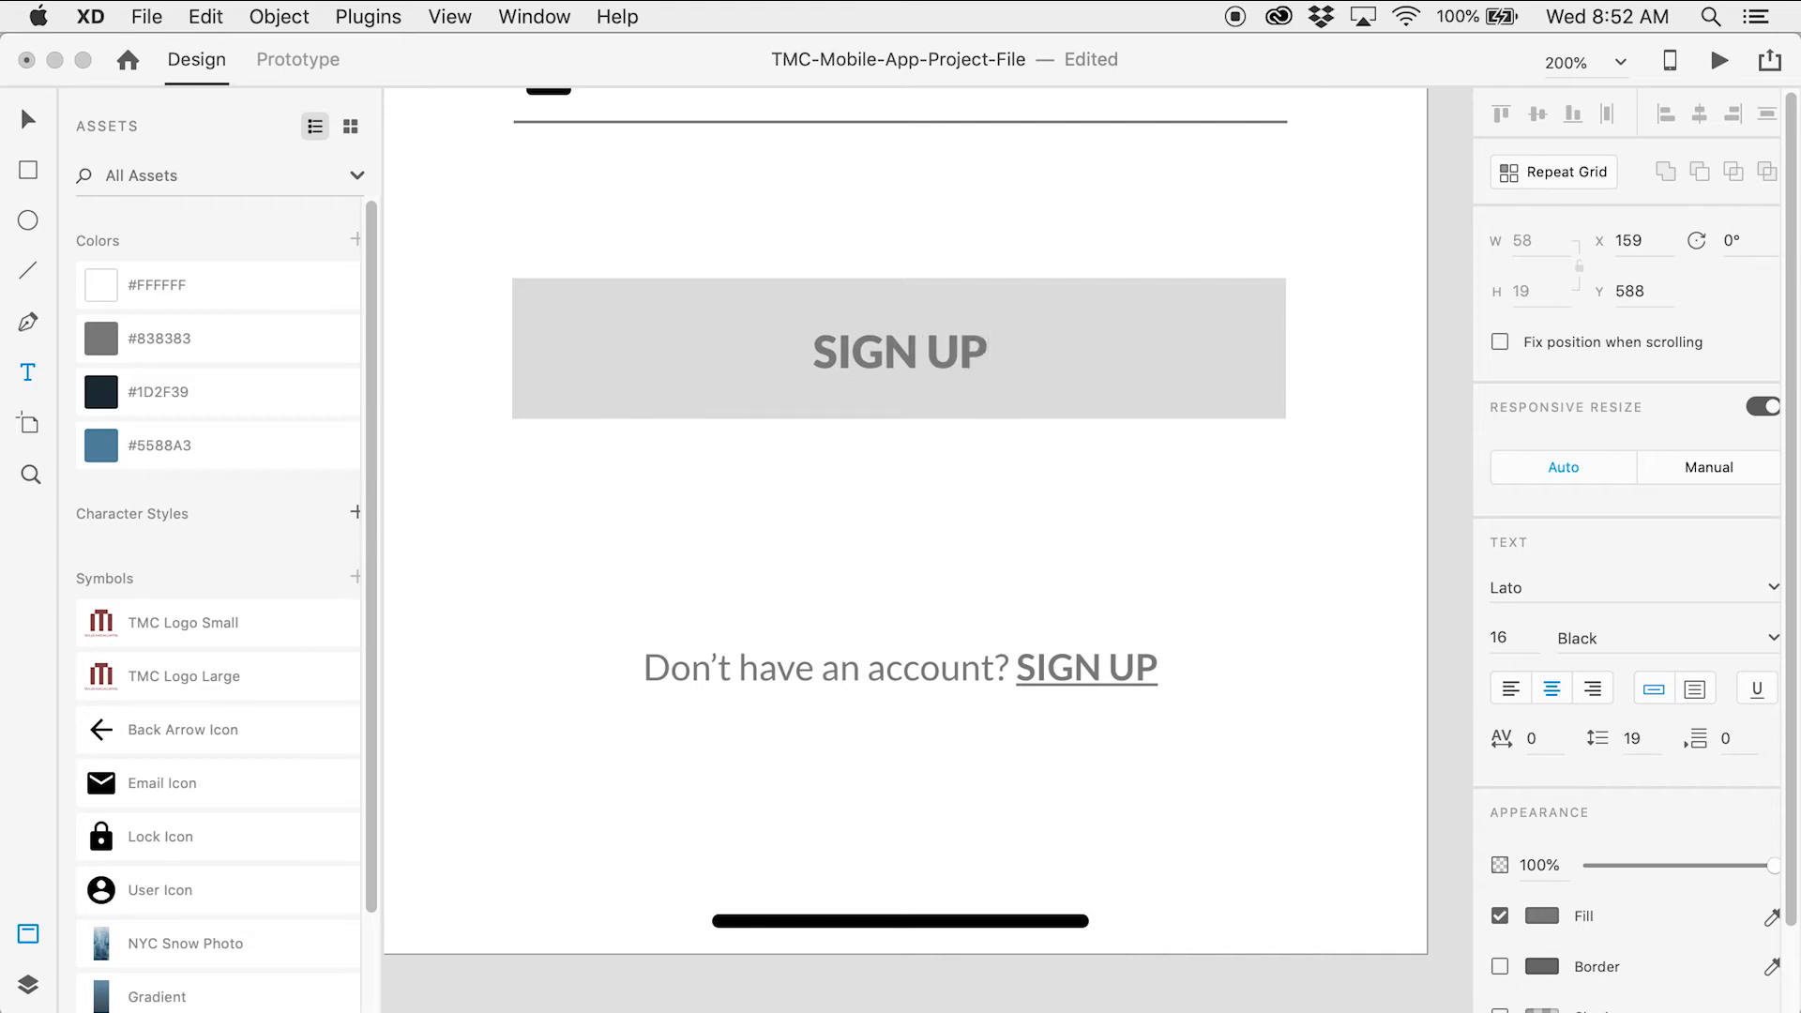
pyautogui.press('Escape')
# Reword the bottom line to 'Already have an account? SIGN IN'
pyautogui.doubleClick(723, 674)
pyautogui.click(729, 673)
pyautogui.moveTo(728, 672); pyautogui.dragTo(648, 677)
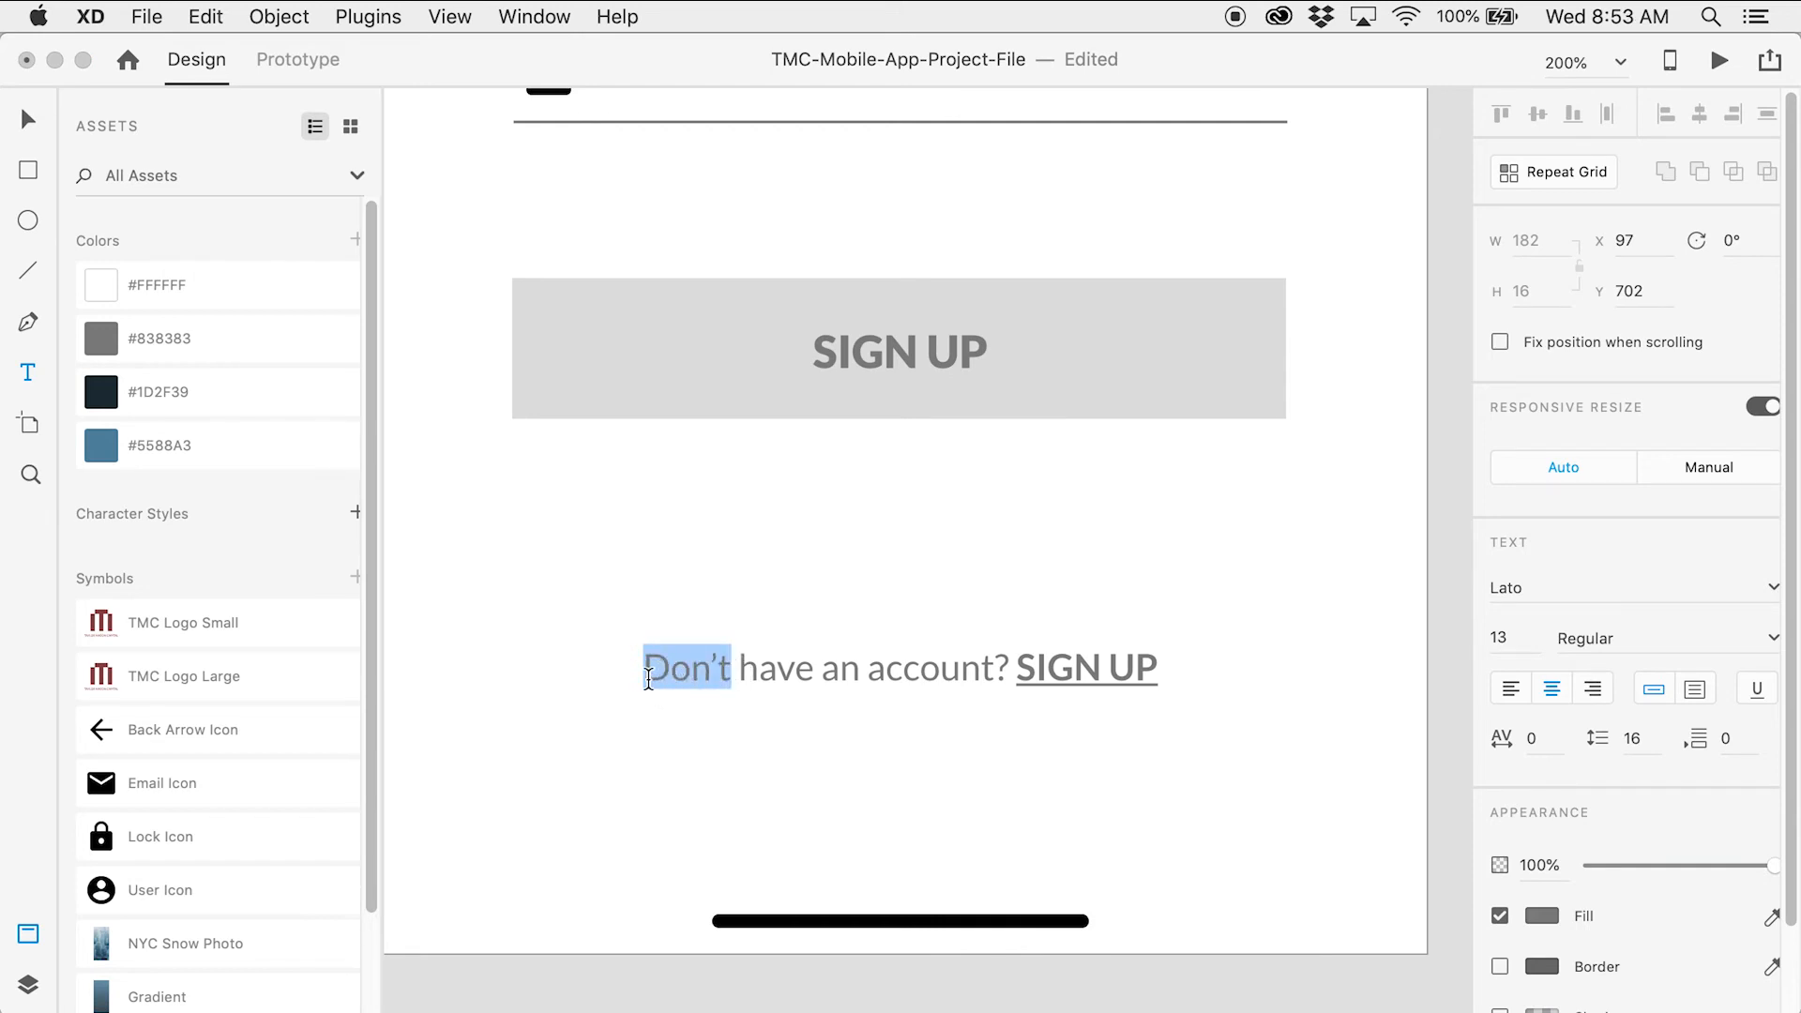
pyautogui.write('A')
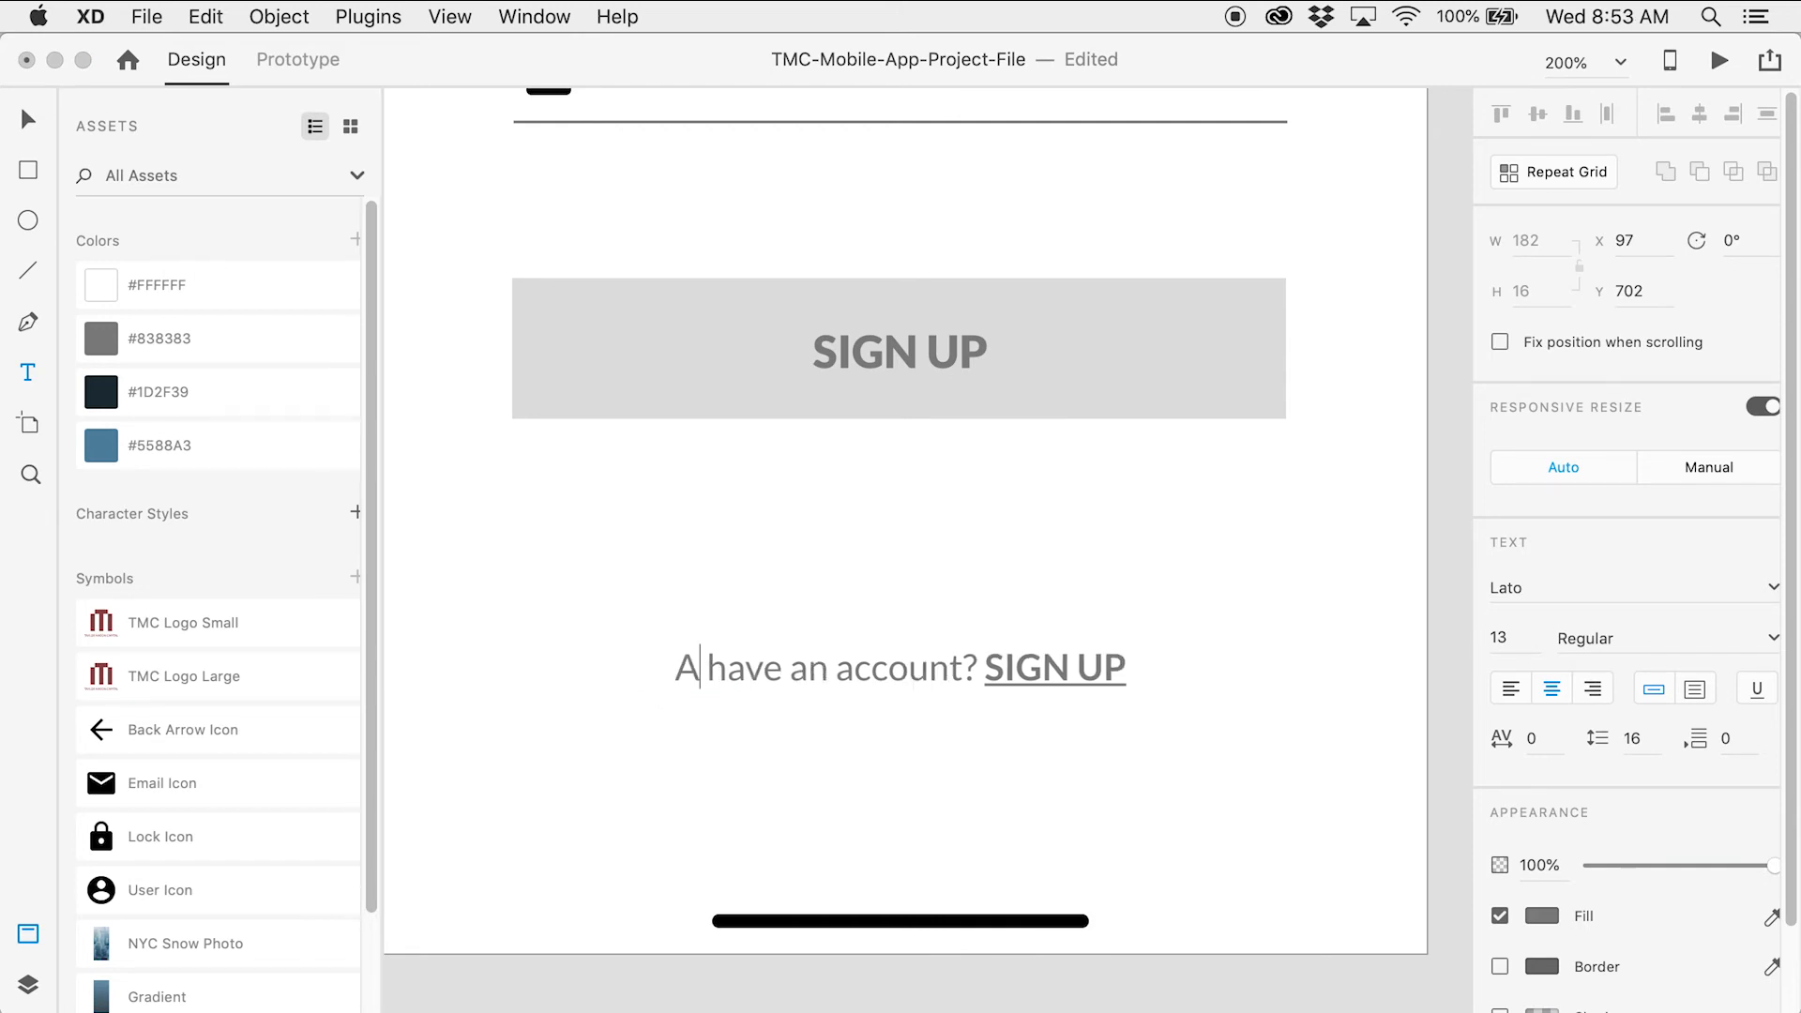
pyautogui.write('lrea')
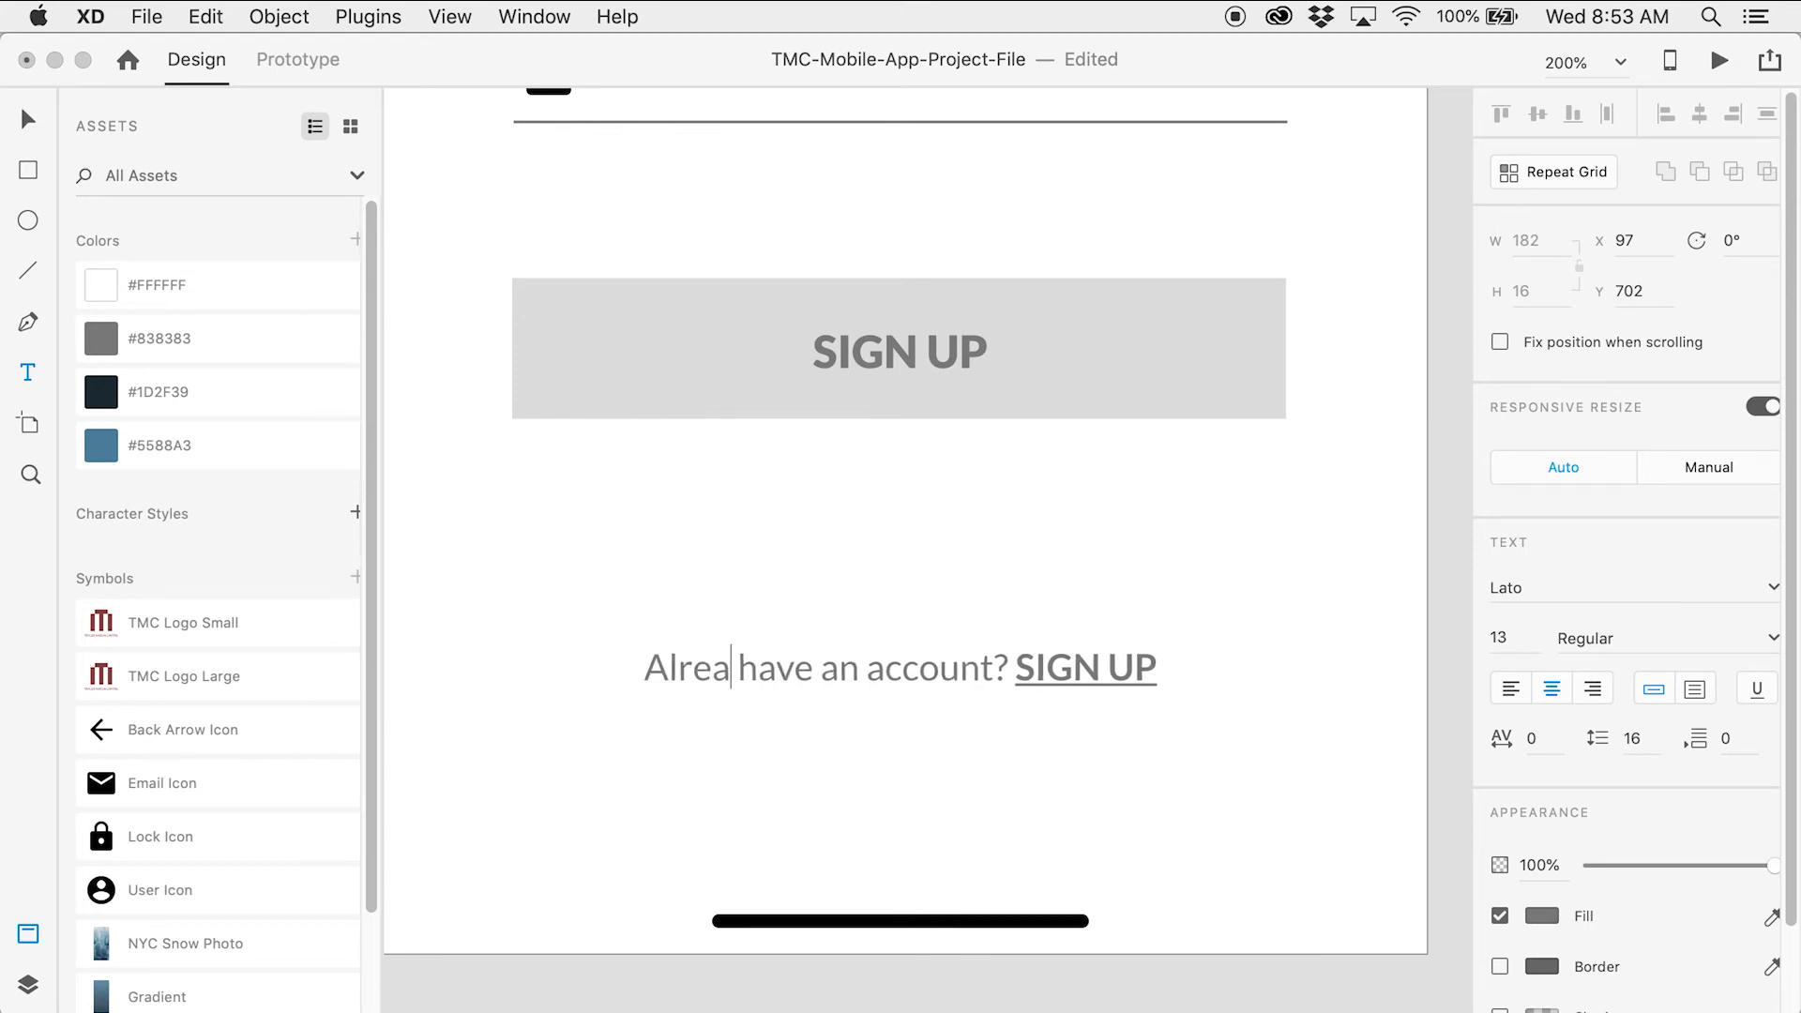
pyautogui.write('dy')
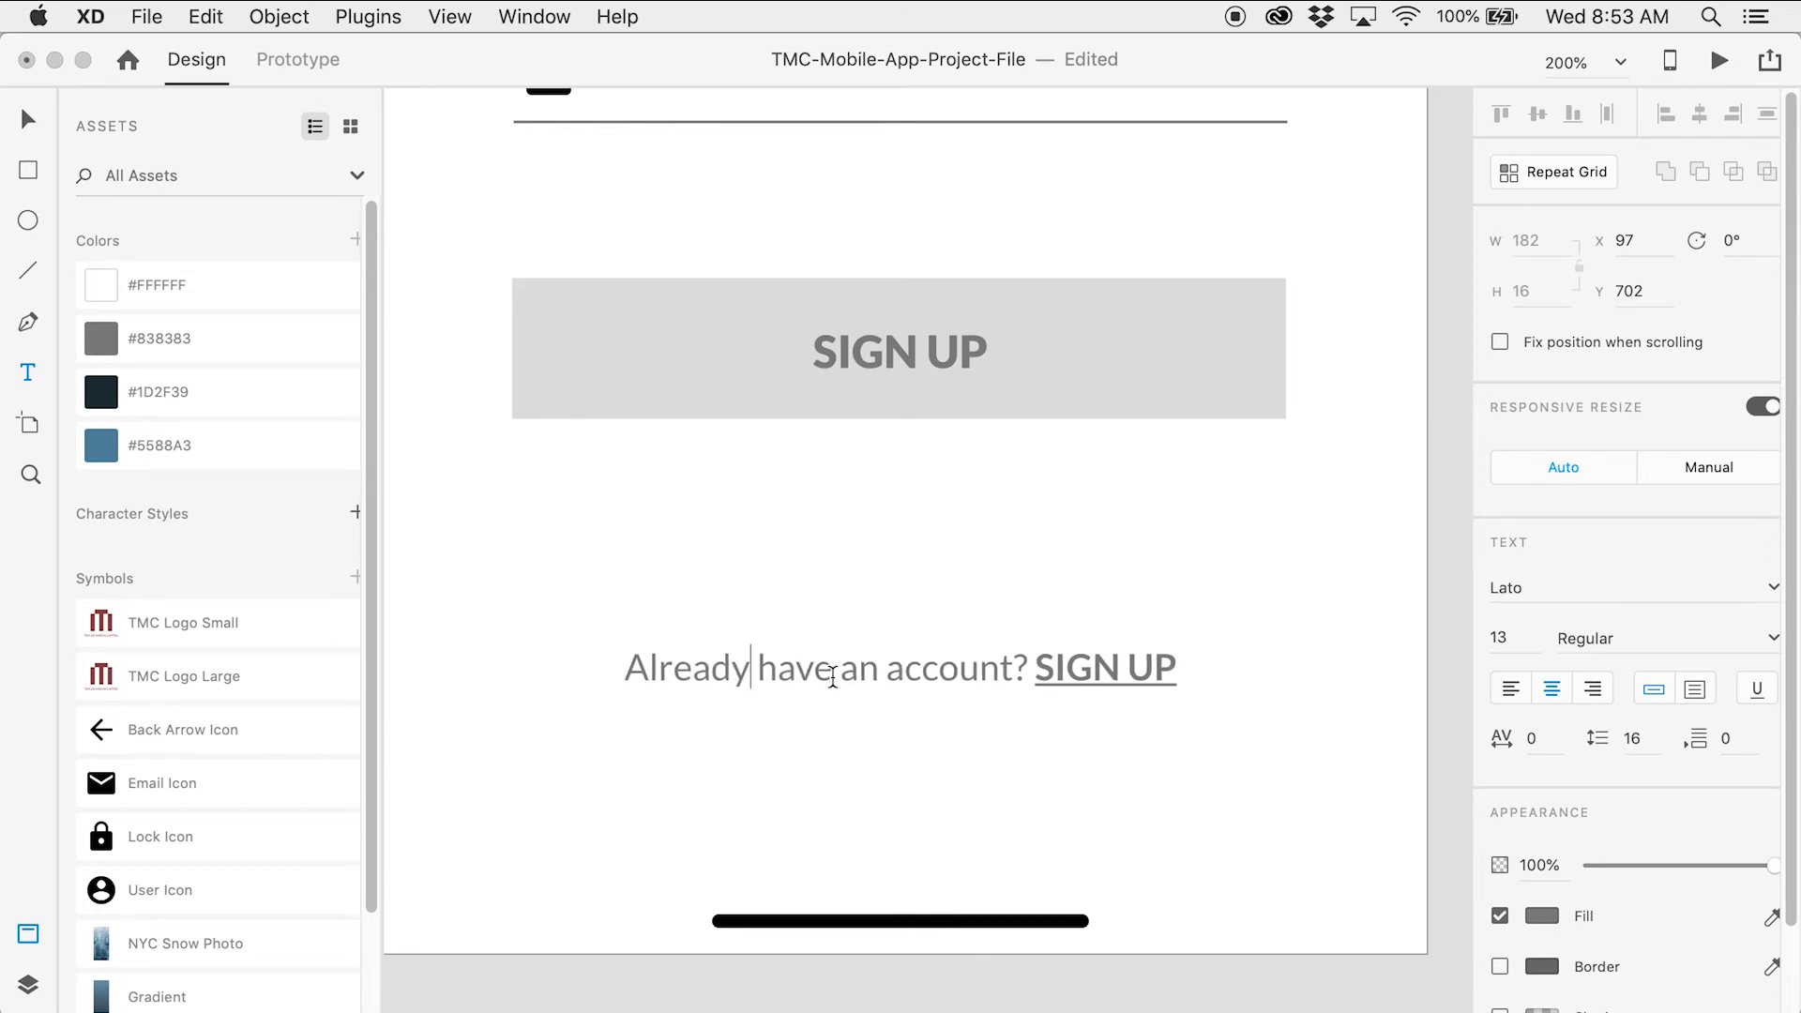
pyautogui.doubleClick(1156, 665)
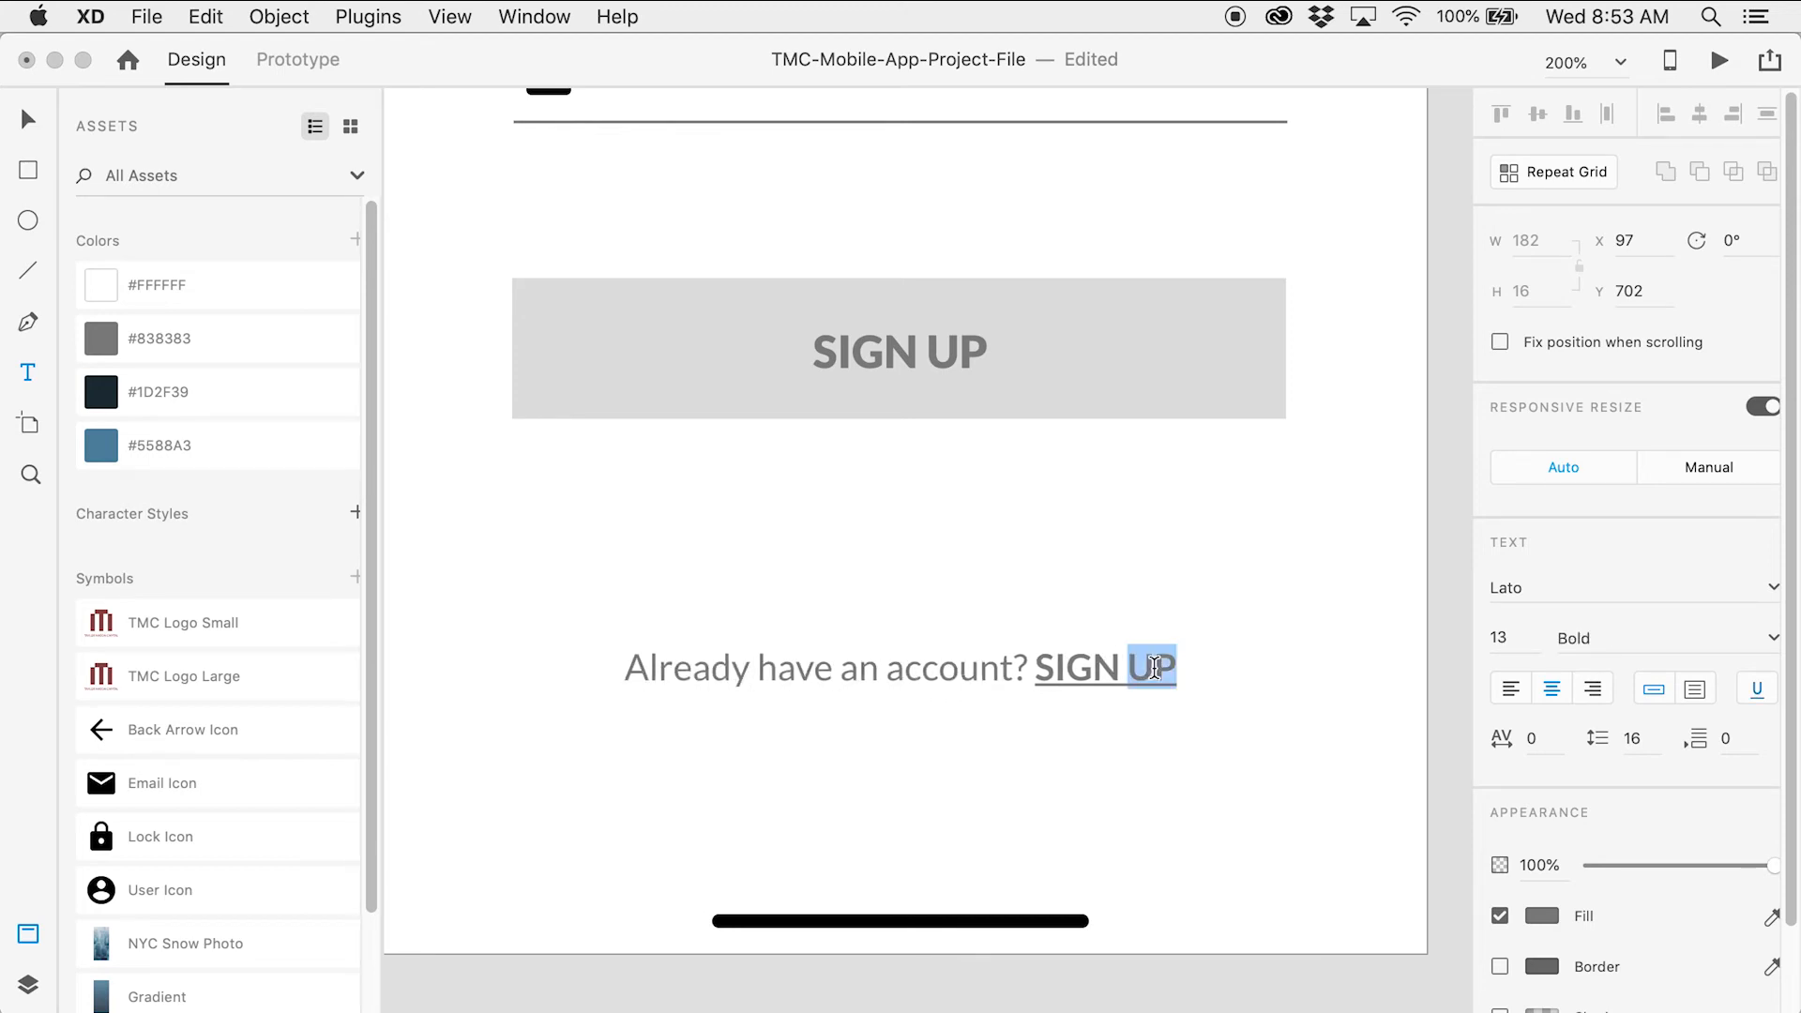
pyautogui.write('IN')
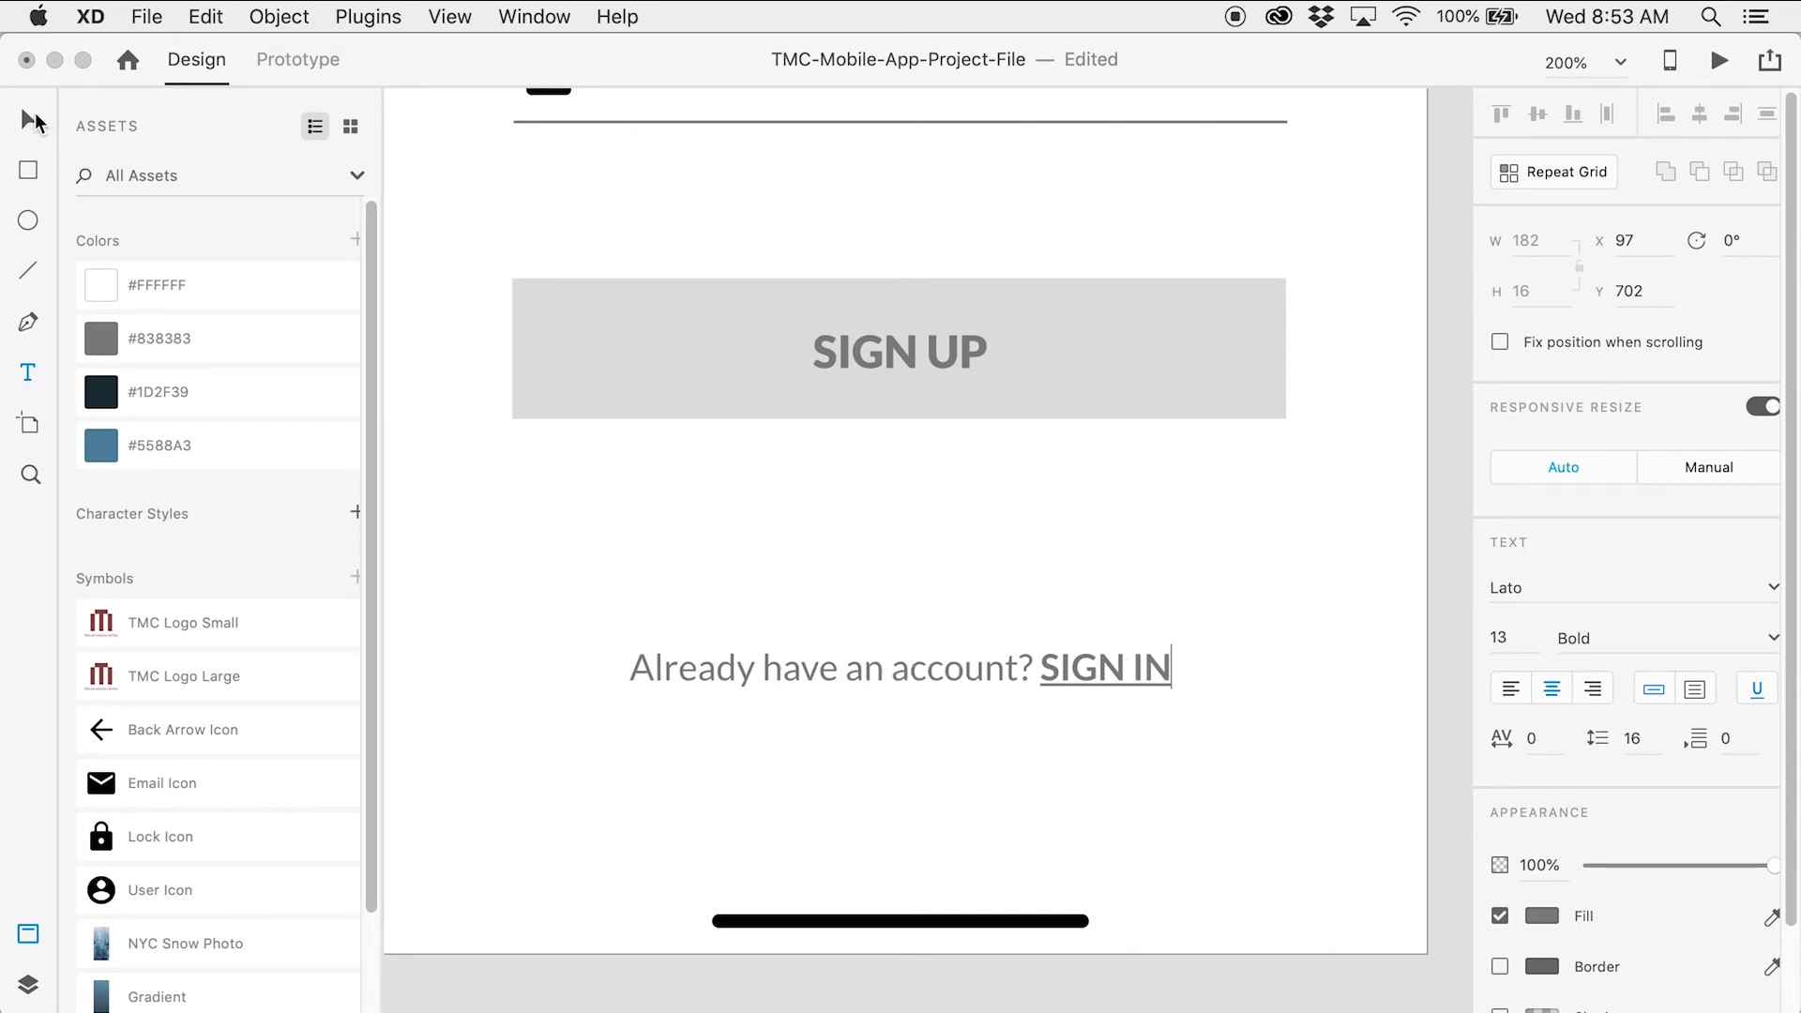
pyautogui.press('Escape')
pyautogui.press('z')
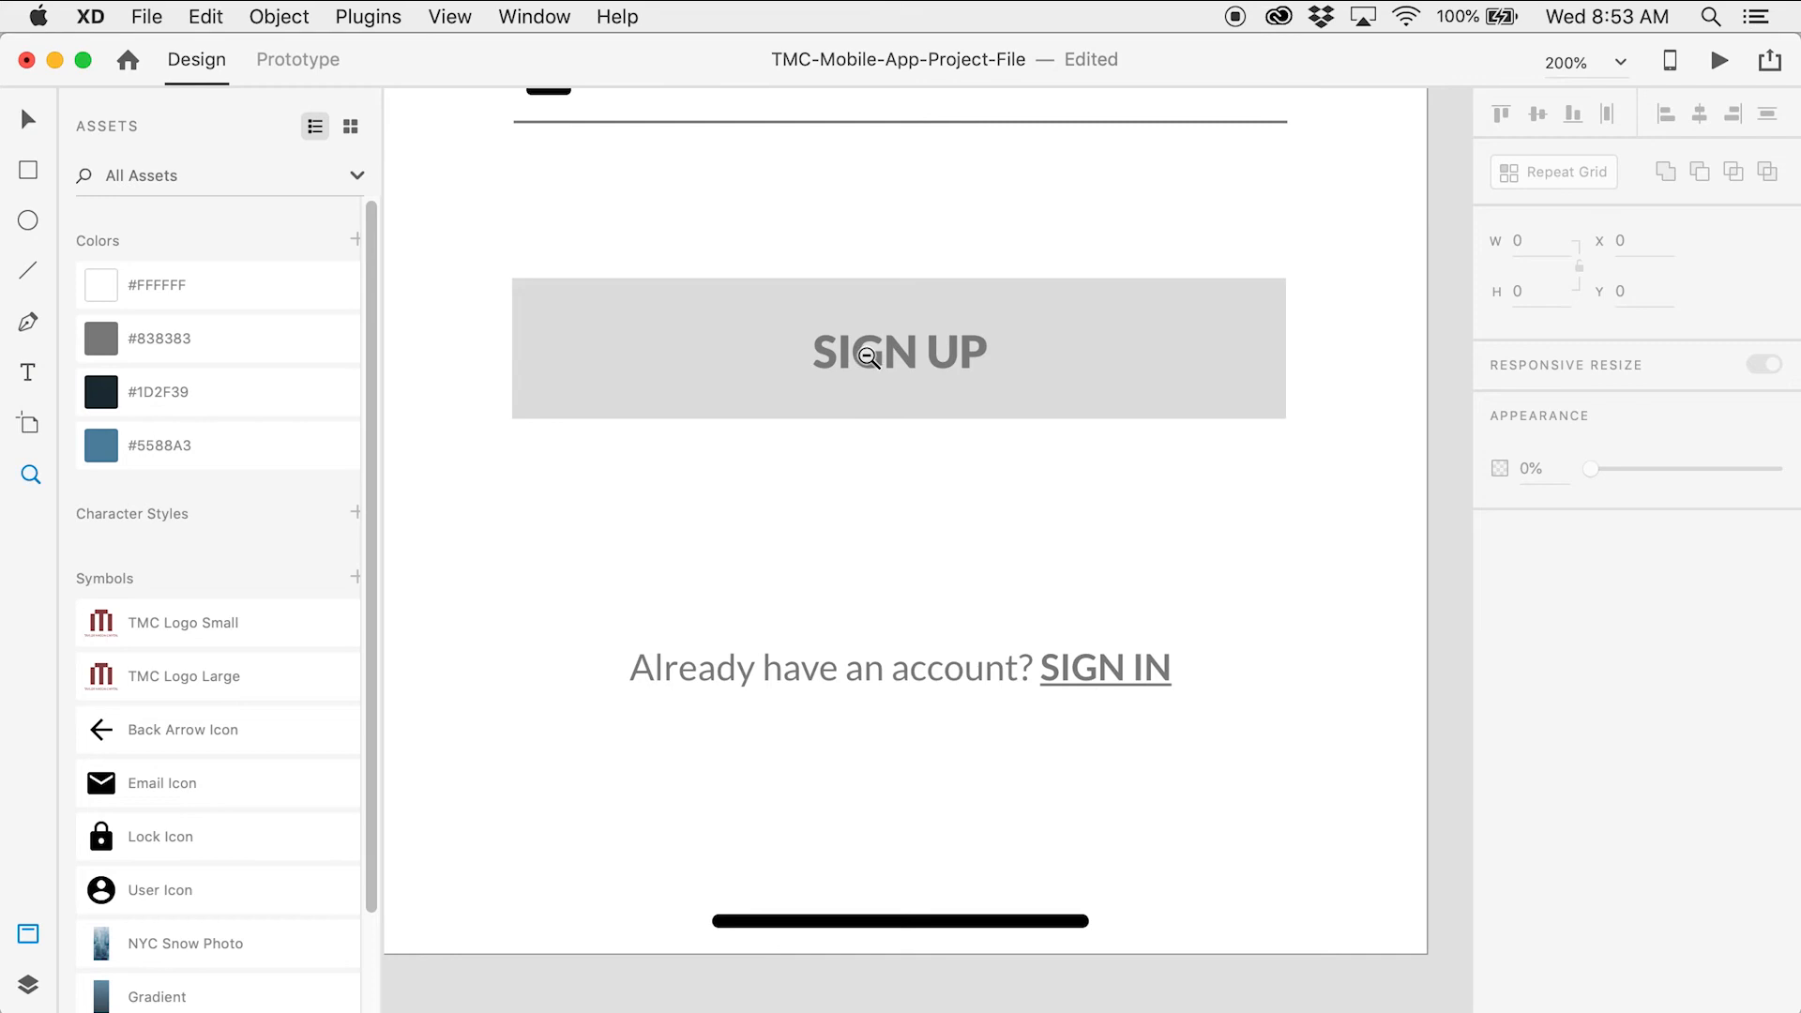
pyautogui.keyDown('alt'); pyautogui.click(867, 356); pyautogui.keyUp('alt')
pyautogui.keyDown('alt'); pyautogui.click(967, 439); pyautogui.keyUp('alt')
pyautogui.keyDown('alt'); pyautogui.click(957, 438); pyautogui.keyUp('alt')
# Save TMC-Mobile-App-Project-File with both Login and Sign Up screens in view
pyautogui.press('space')
pyautogui.moveTo(1001, 390); pyautogui.dragTo(1072, 575)
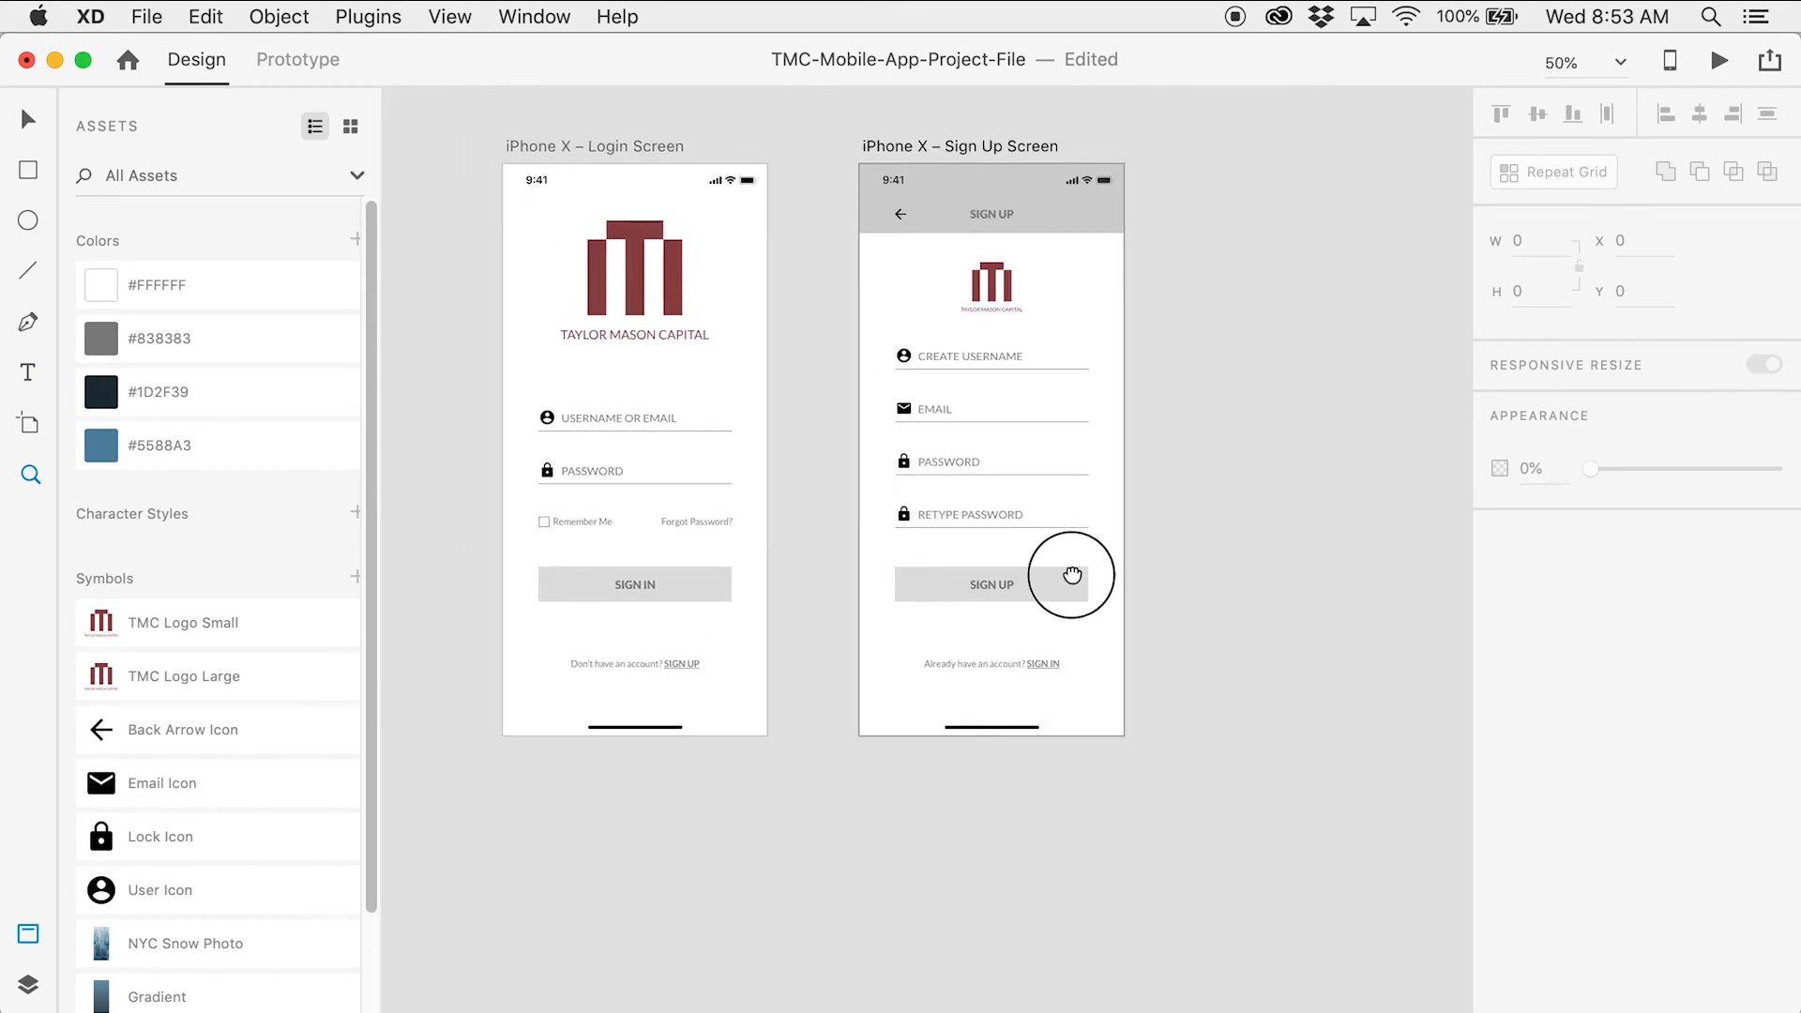
pyautogui.press('v')
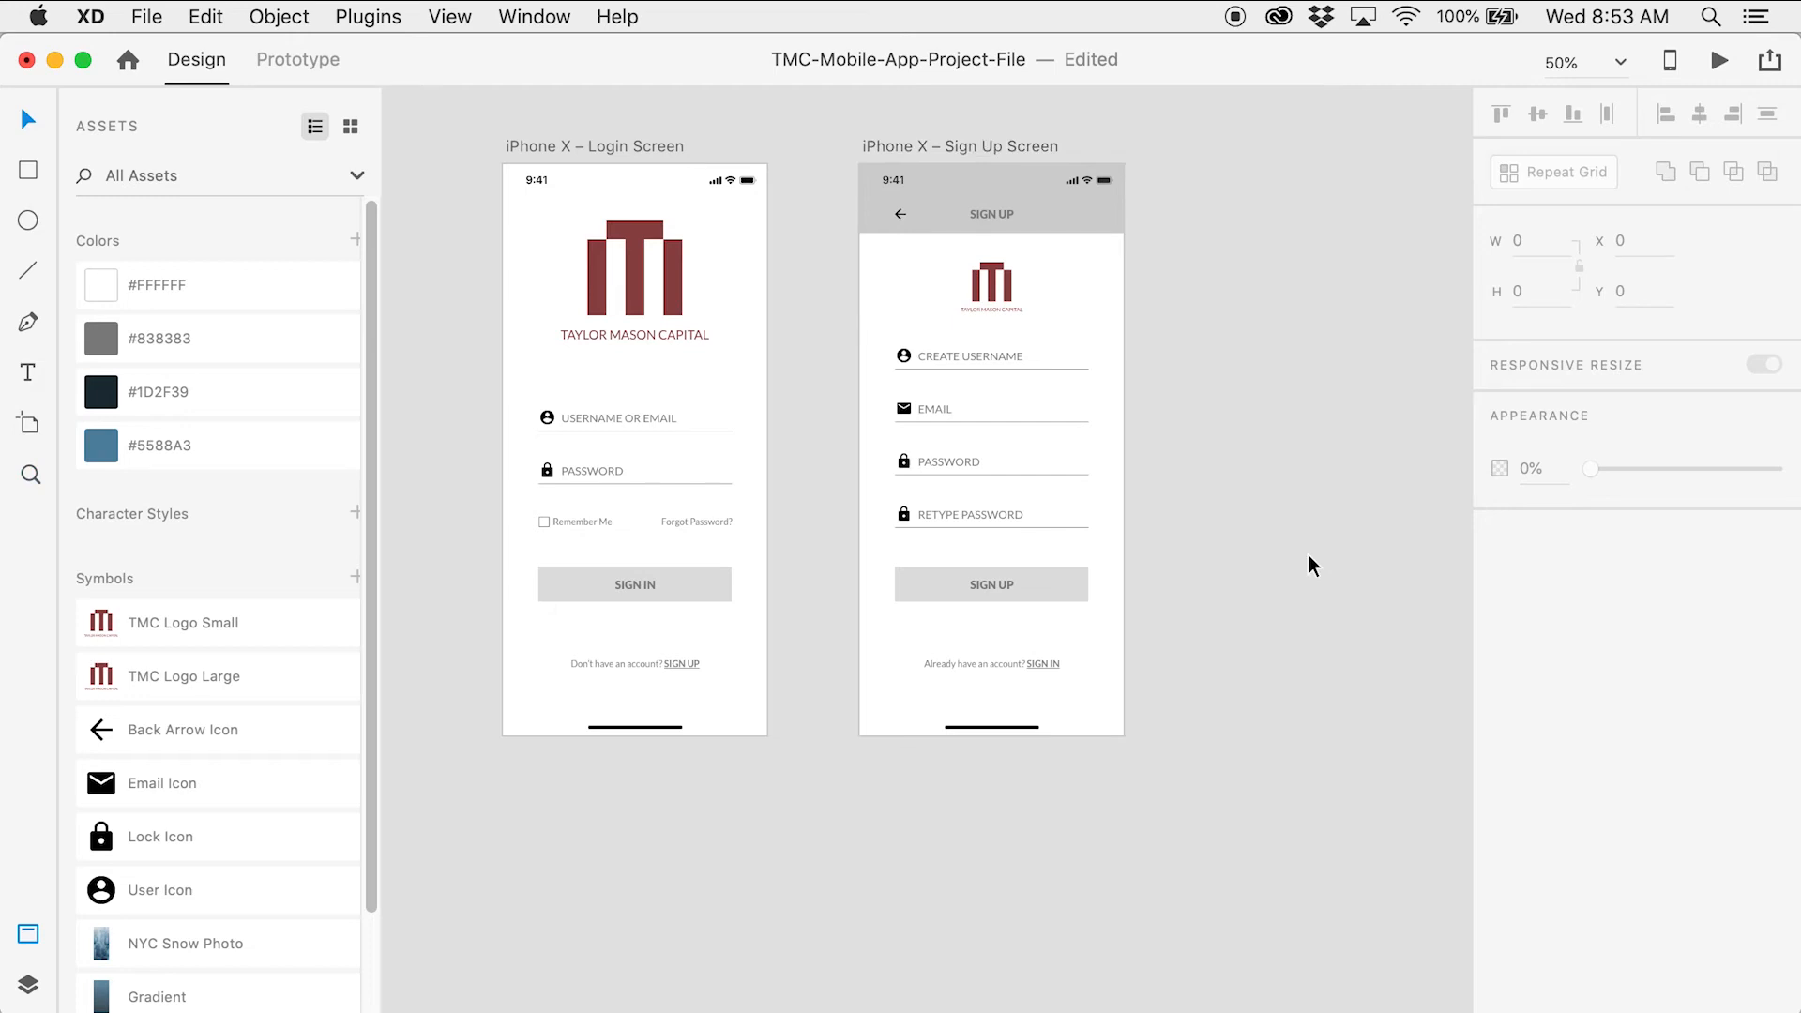
pyautogui.press('super+s')
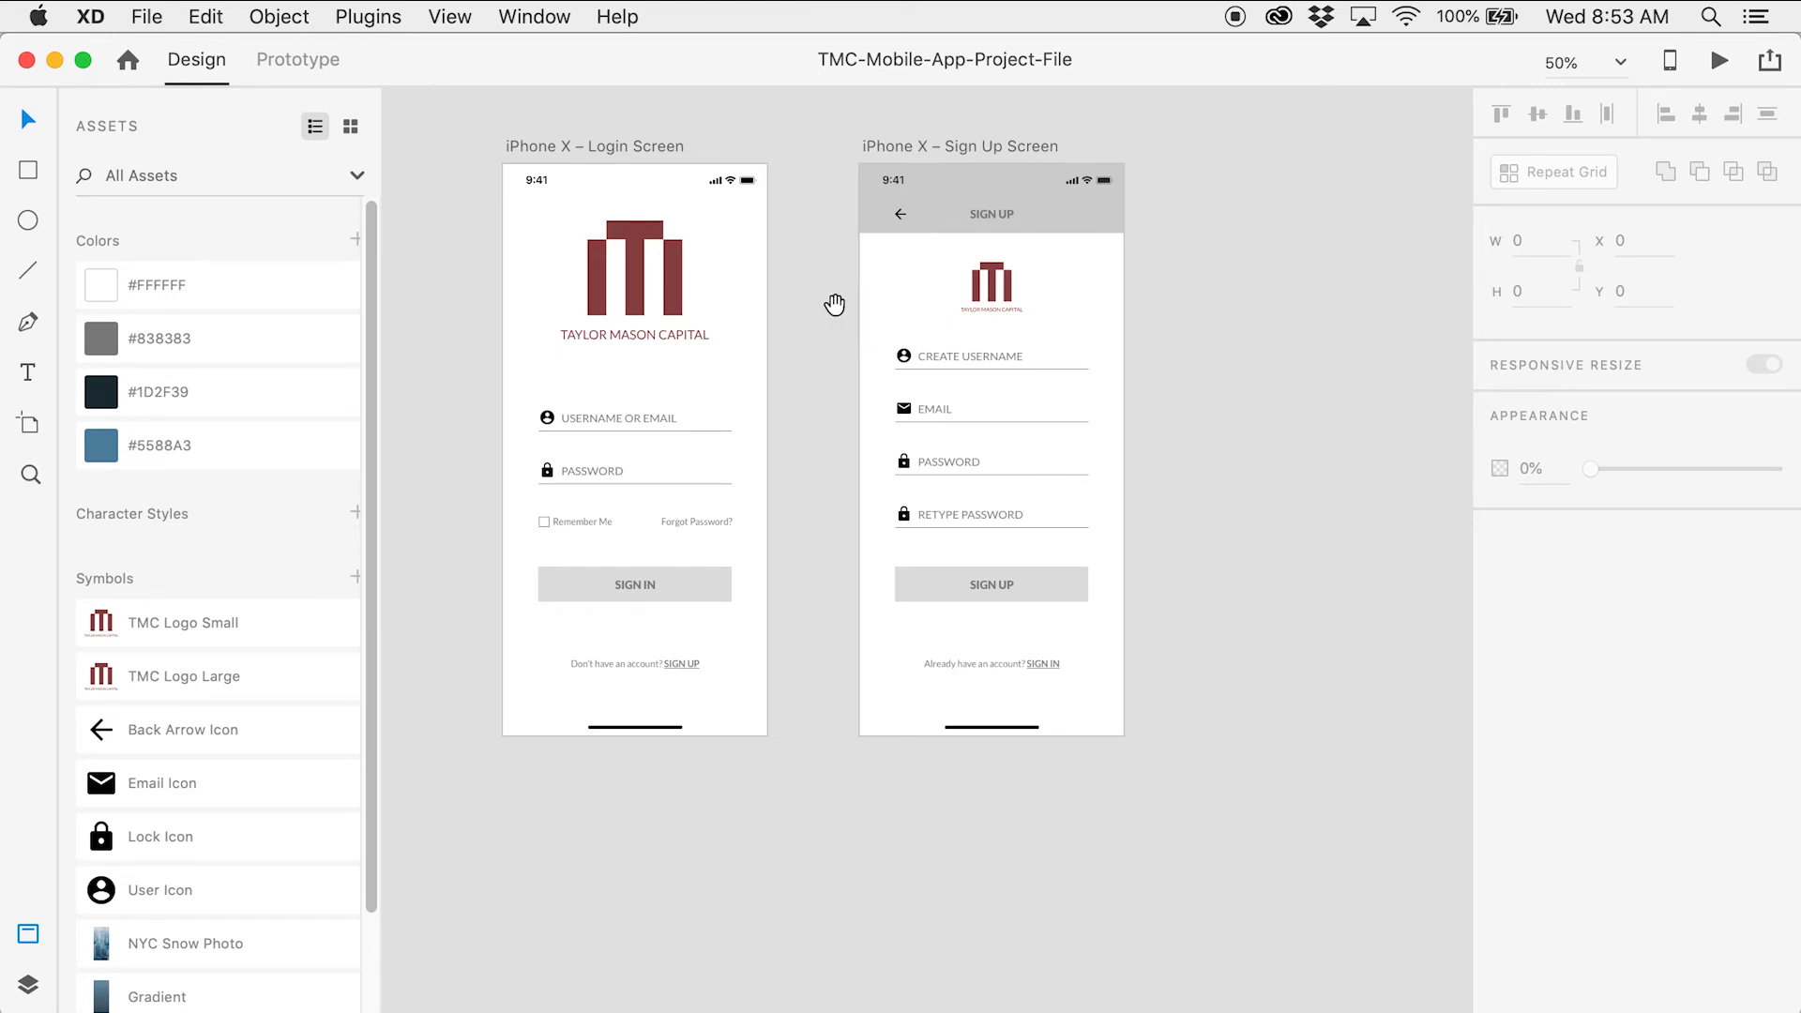
# Place the NYC Snow Photo from Assets onto the Login artboard
pyautogui.moveTo(832, 301); pyautogui.dragTo(916, 322)
pyautogui.press('z')
pyautogui.click(640, 354)
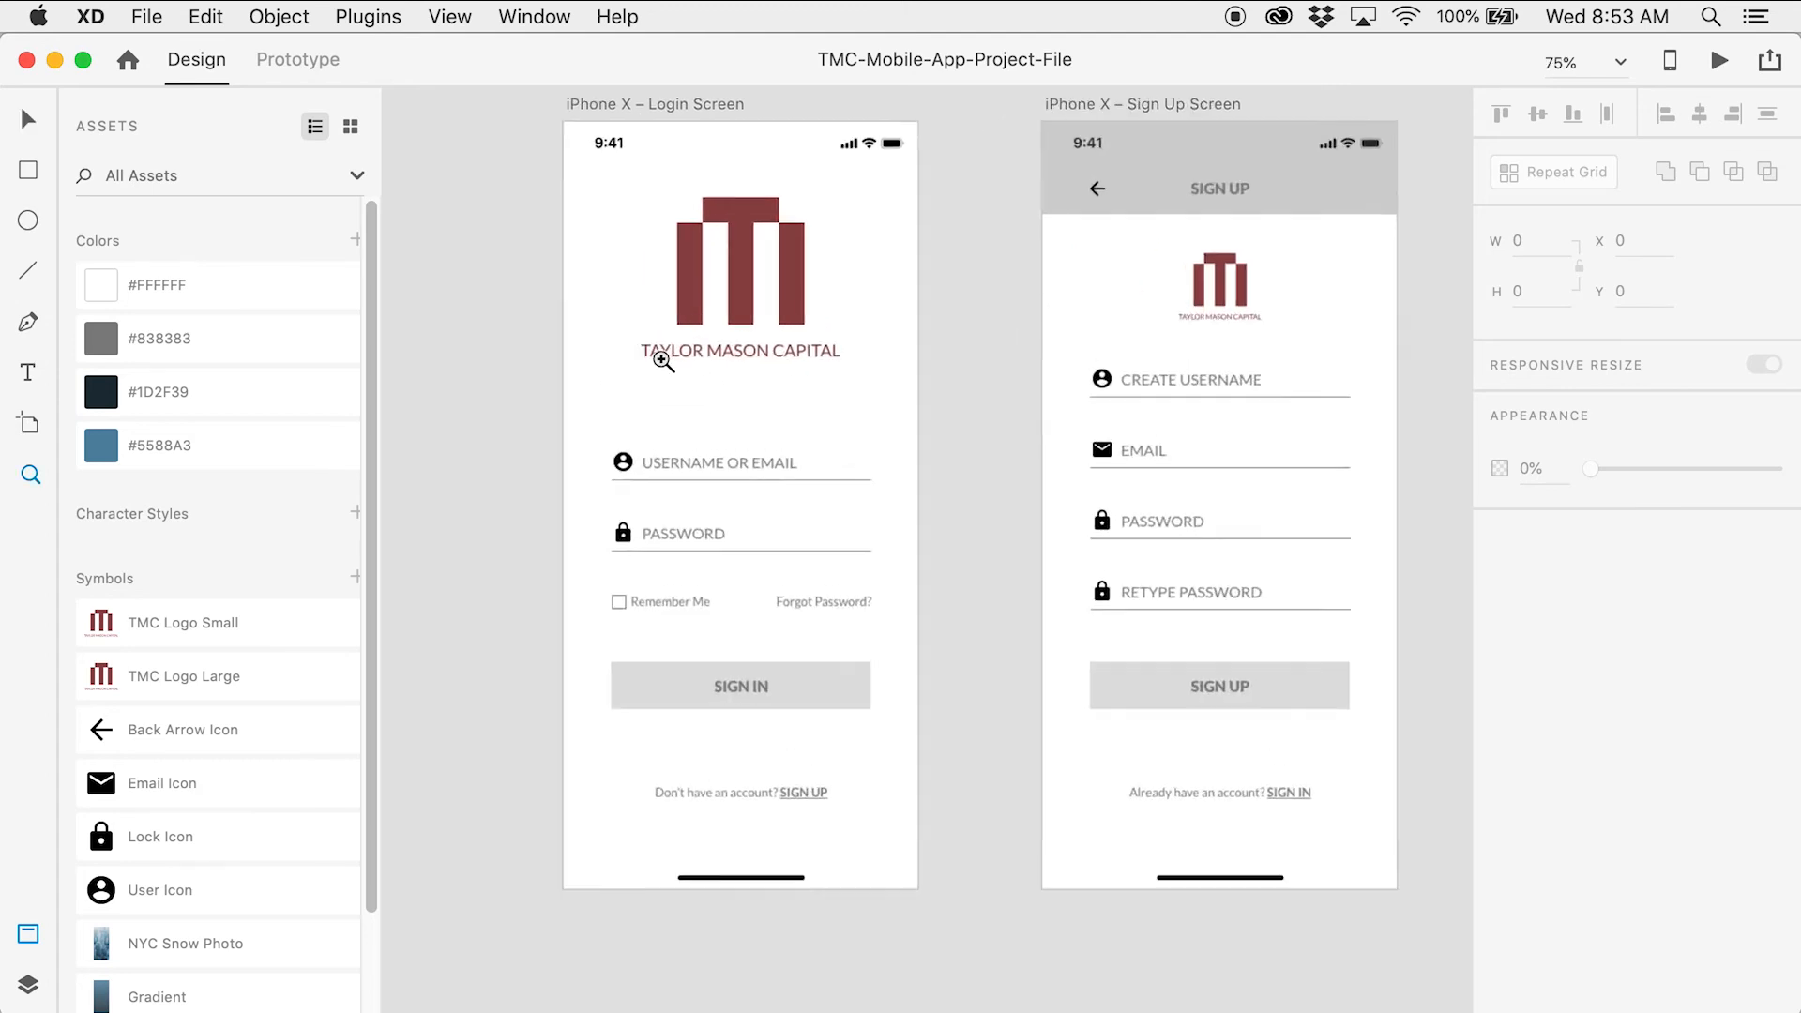
pyautogui.moveTo(683, 363); pyautogui.dragTo(703, 440)
pyautogui.press('v')
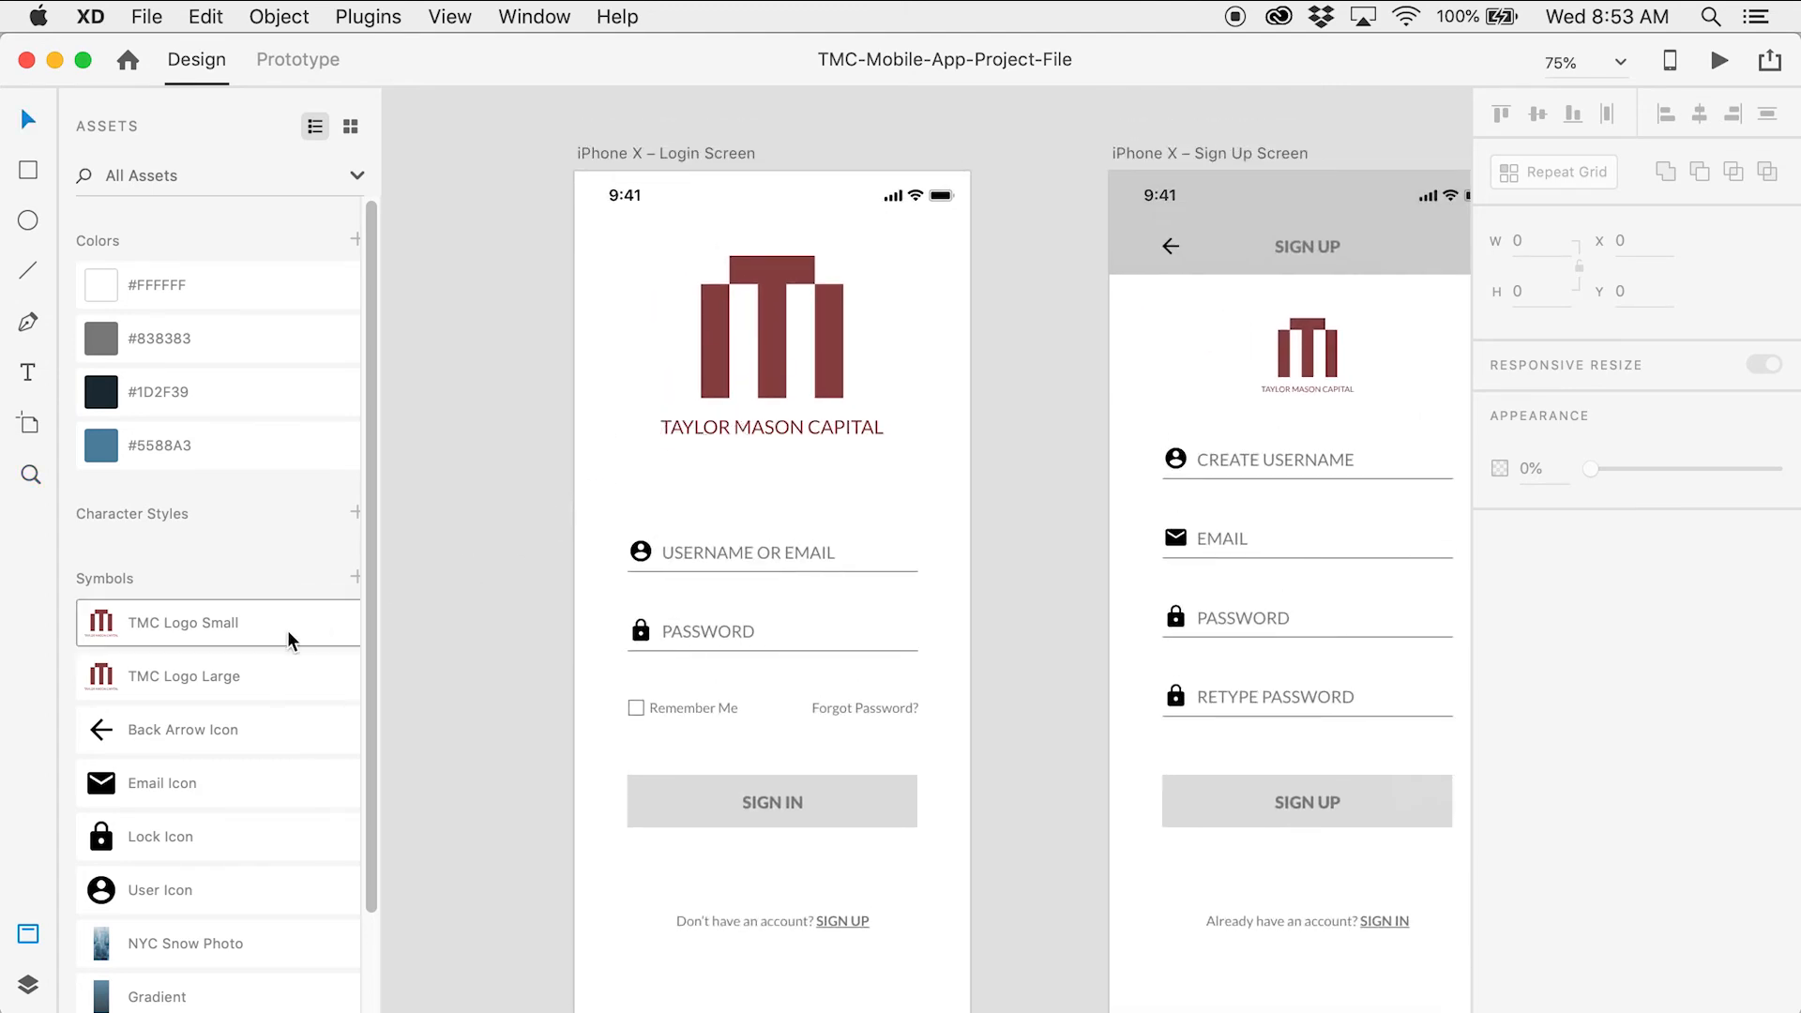
pyautogui.scroll(-2, 285, 632)
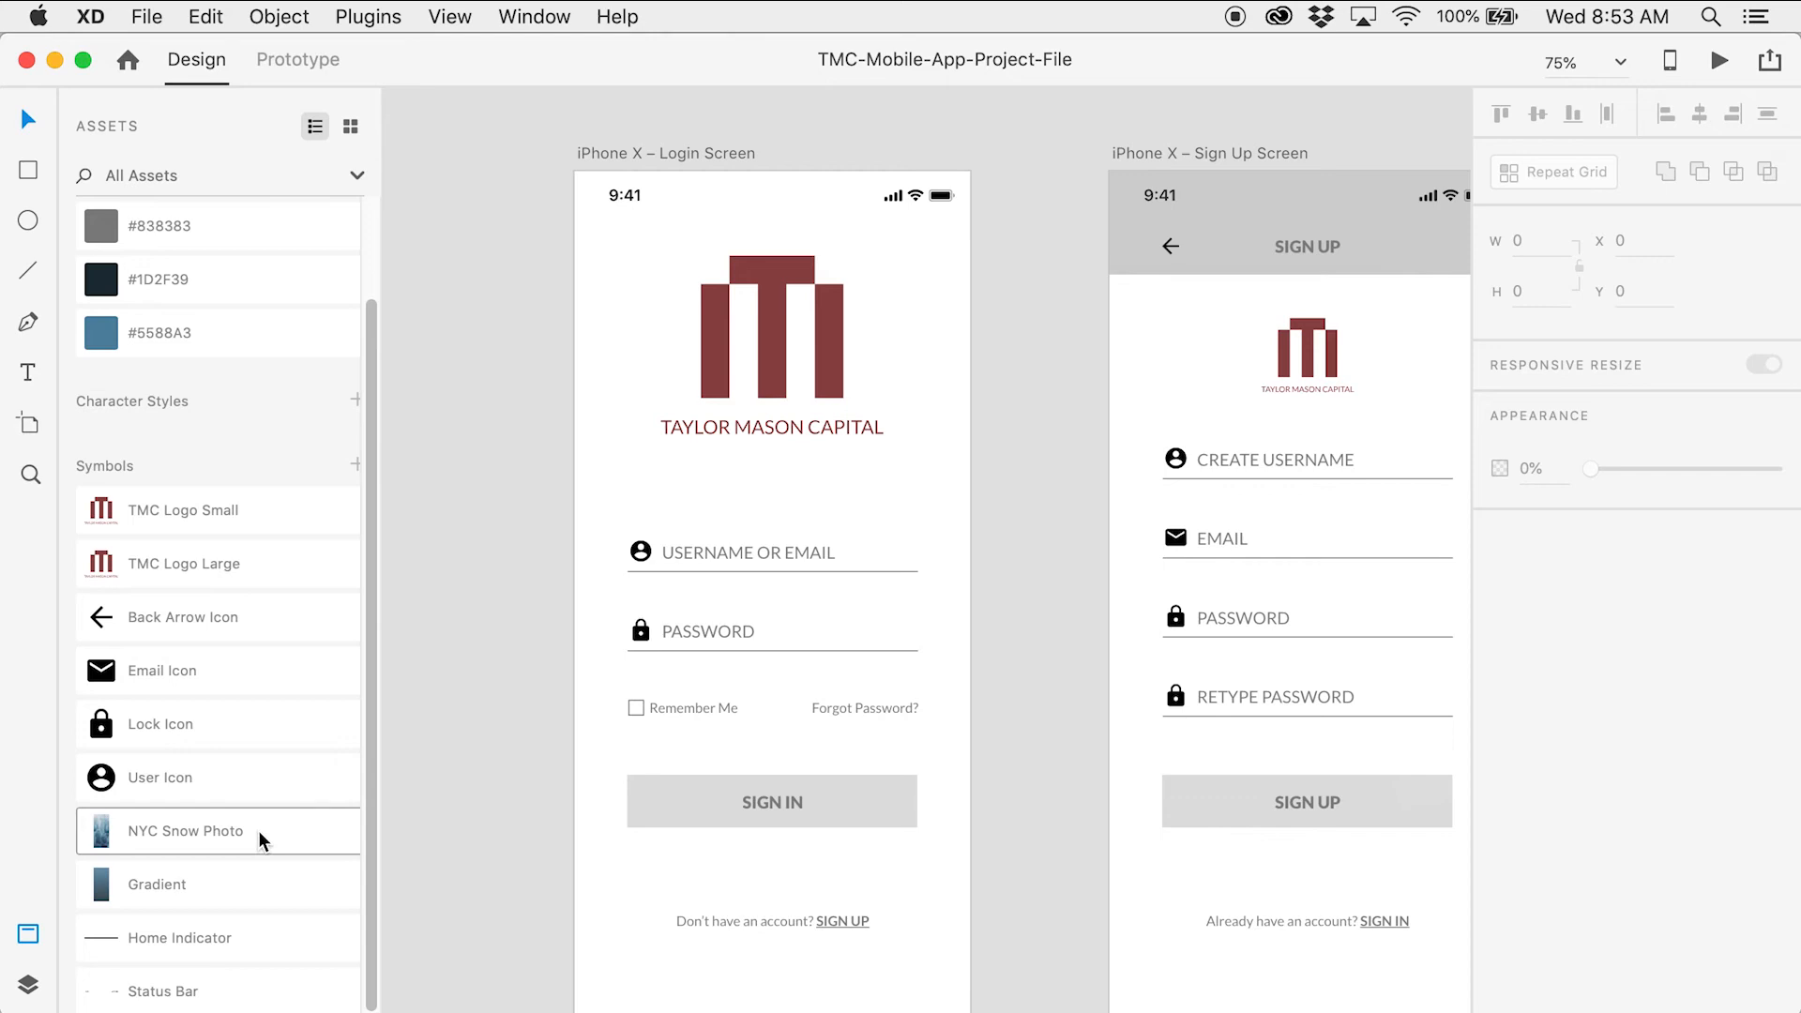
pyautogui.moveTo(462, 663); pyautogui.dragTo(603, 691)
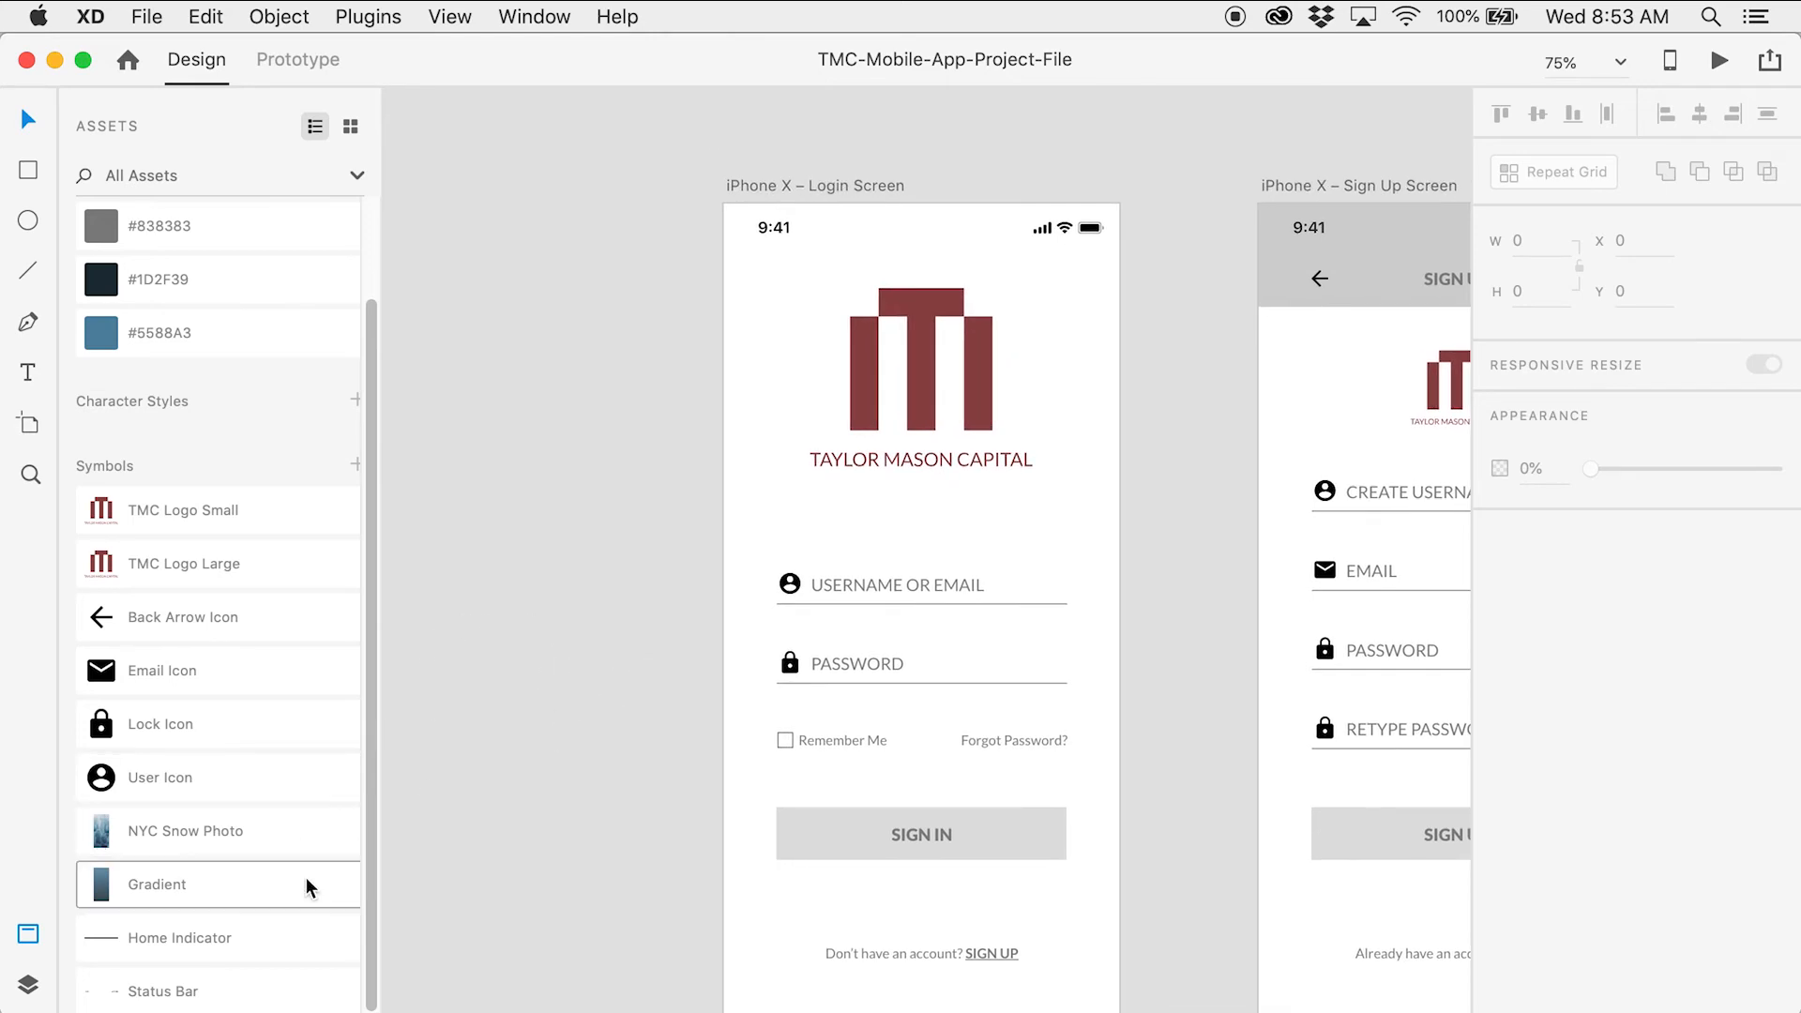
pyautogui.moveTo(255, 835); pyautogui.dragTo(581, 389)
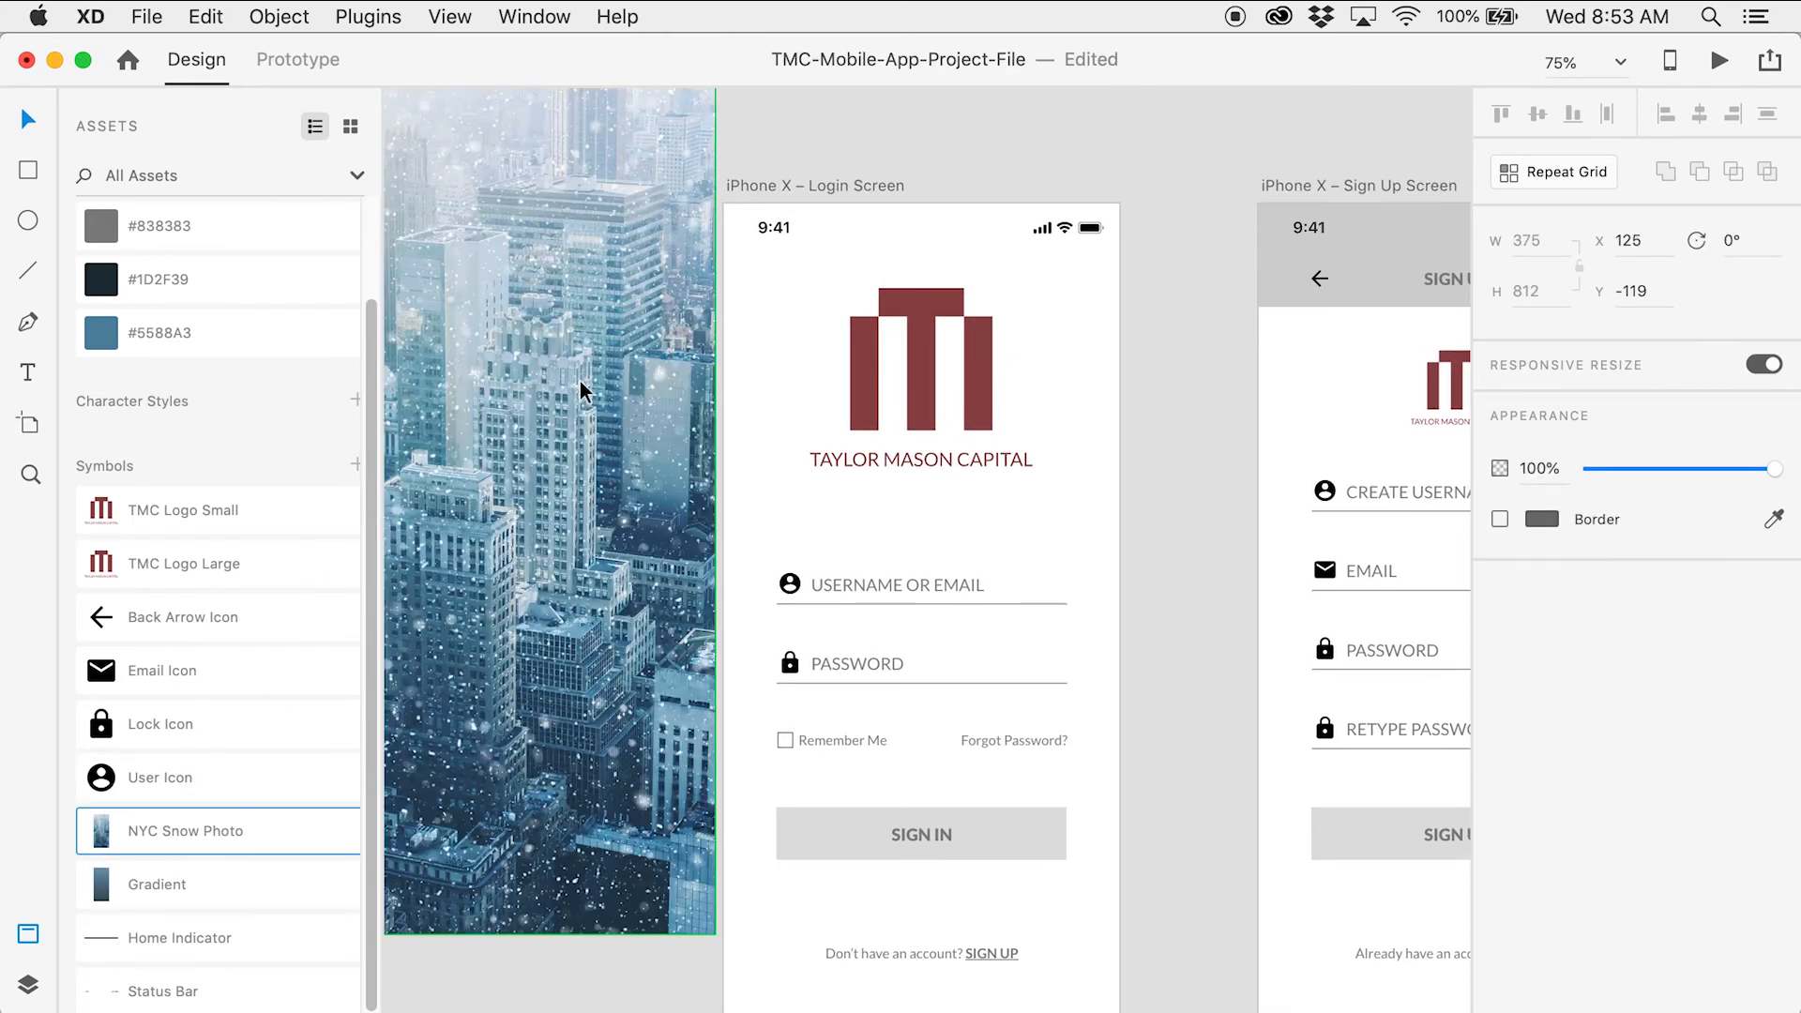
pyautogui.moveTo(563, 169); pyautogui.dragTo(968, 306)
pyautogui.click(558, 284)
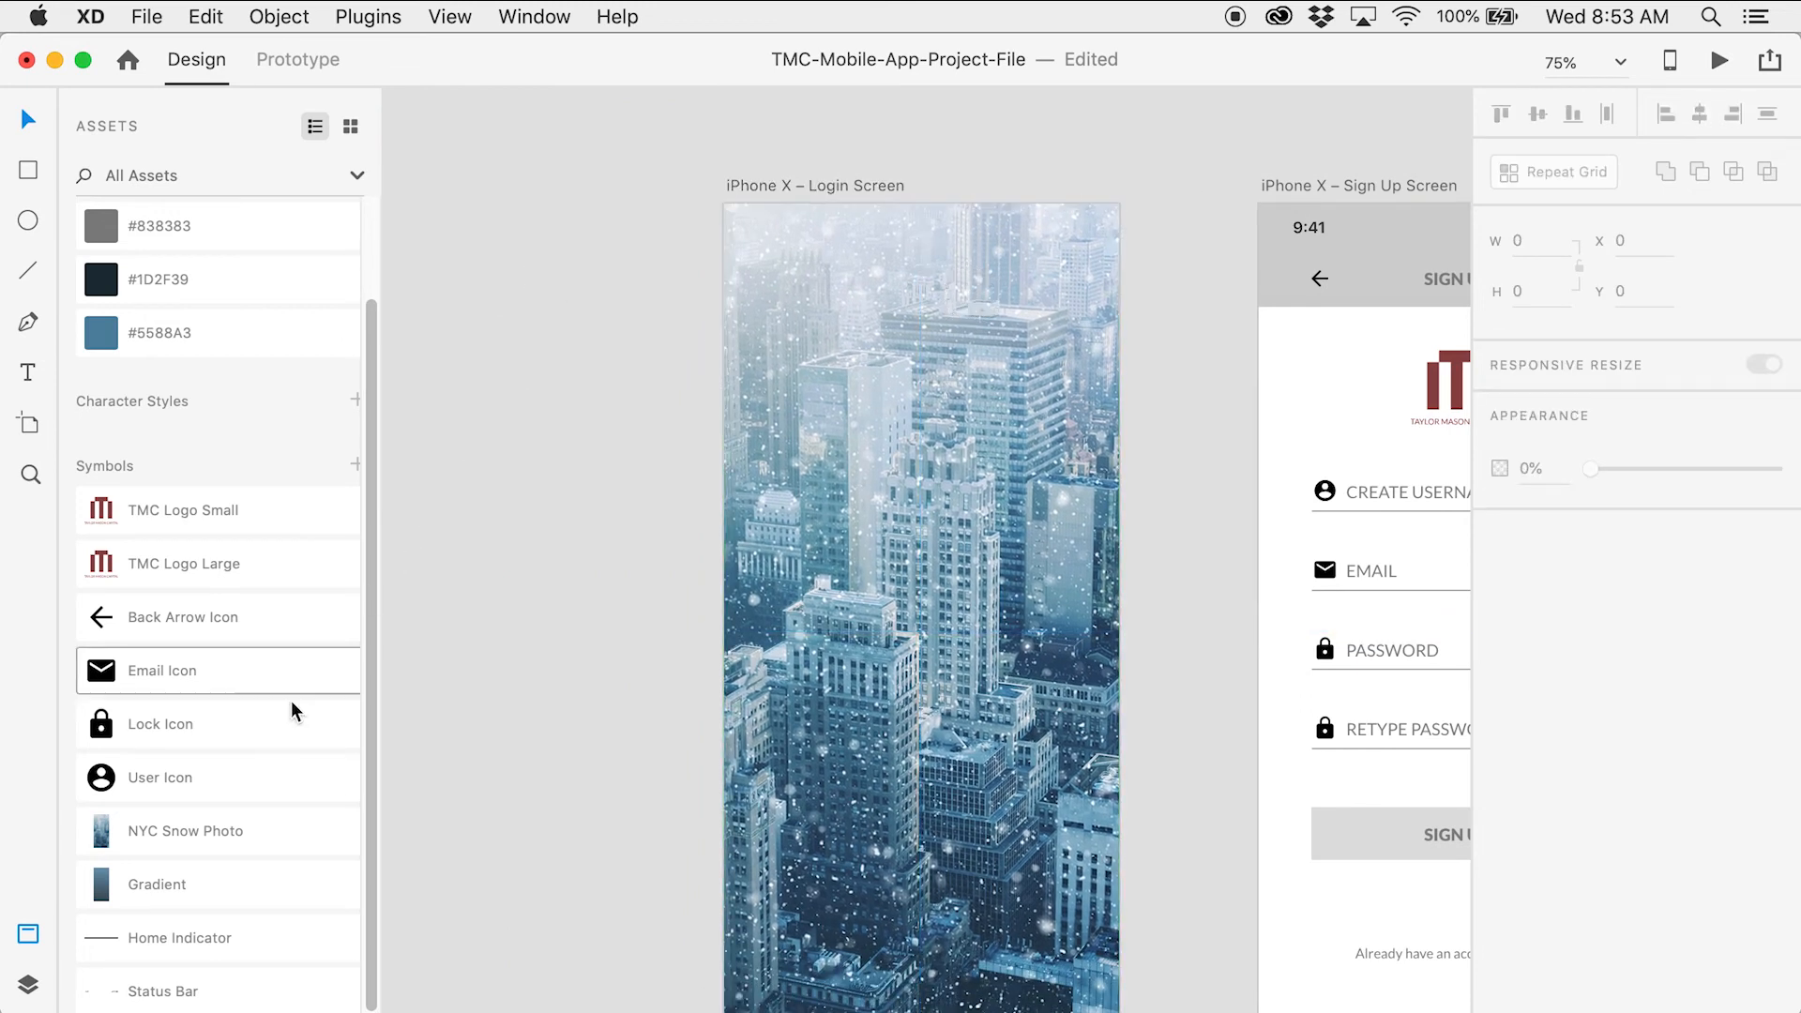
# Lay the Gradient over the photo and send both behind the logo and fields
pyautogui.moveTo(214, 896); pyautogui.dragTo(619, 577)
pyautogui.moveTo(539, 333); pyautogui.dragTo(840, 321)
pyautogui.click(707, 308)
pyautogui.moveTo(678, 311); pyautogui.dragTo(728, 341)
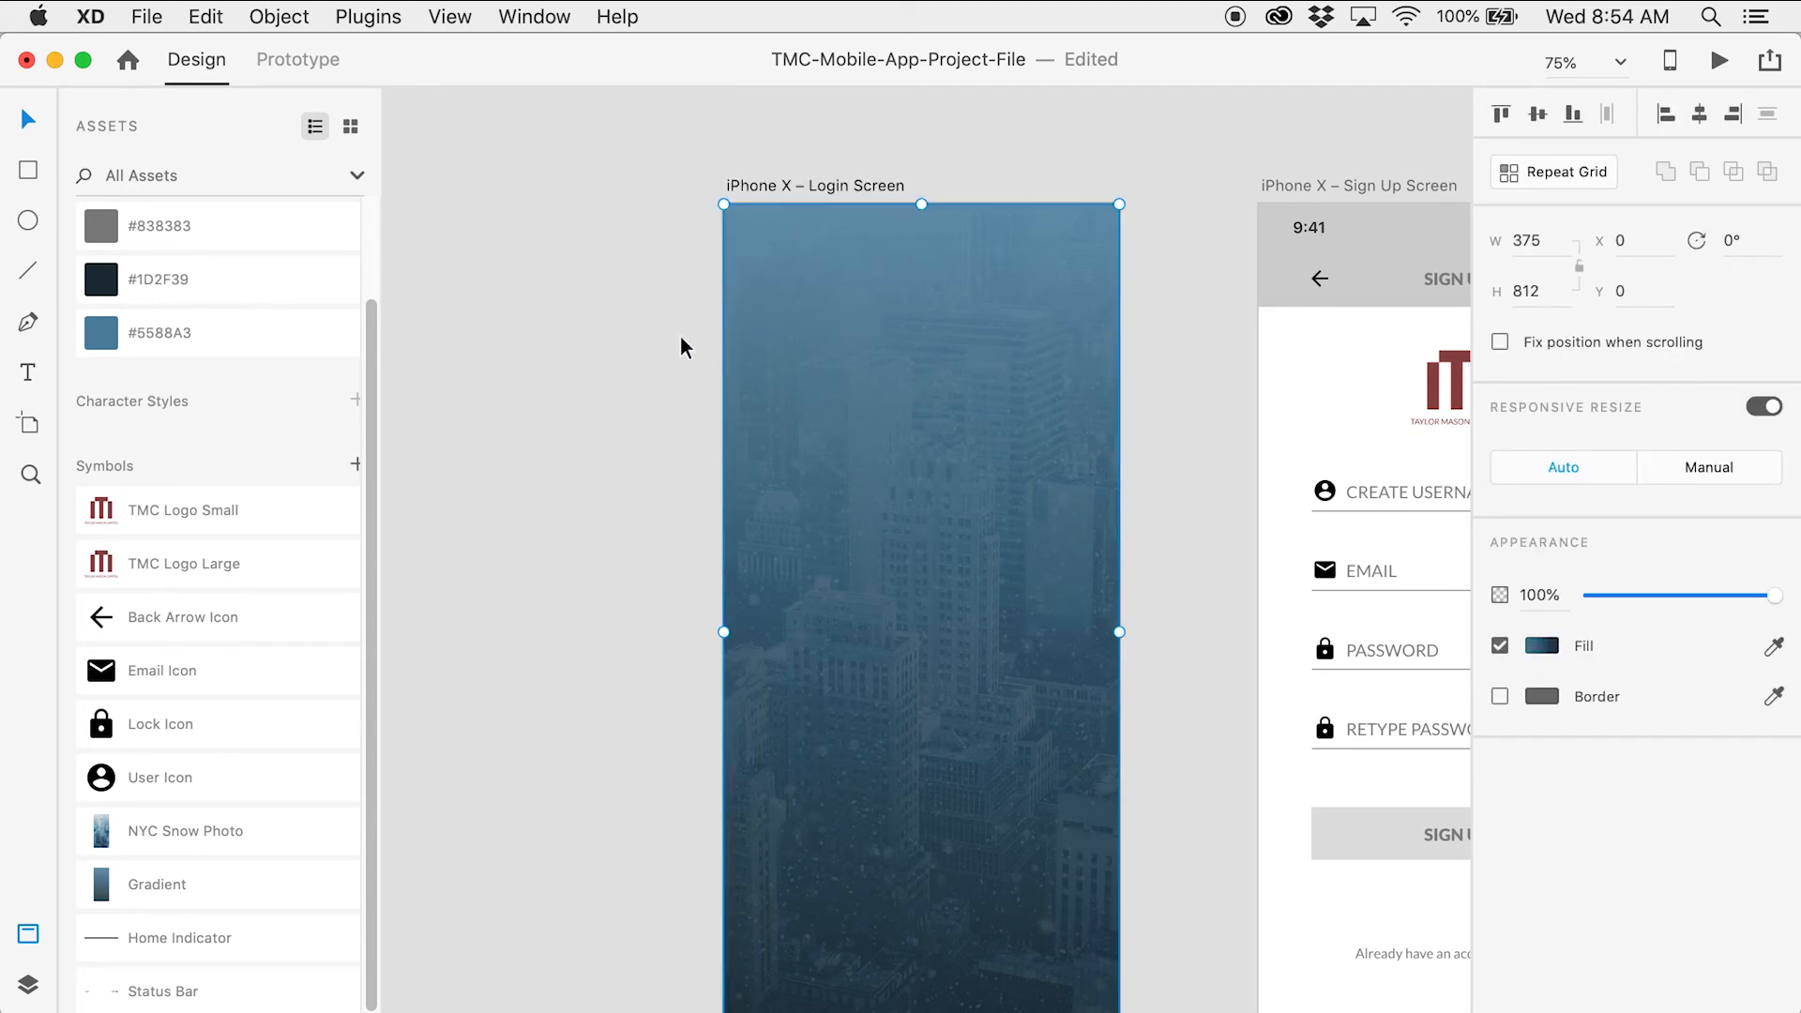
pyautogui.press('super+shift+bracketleft')
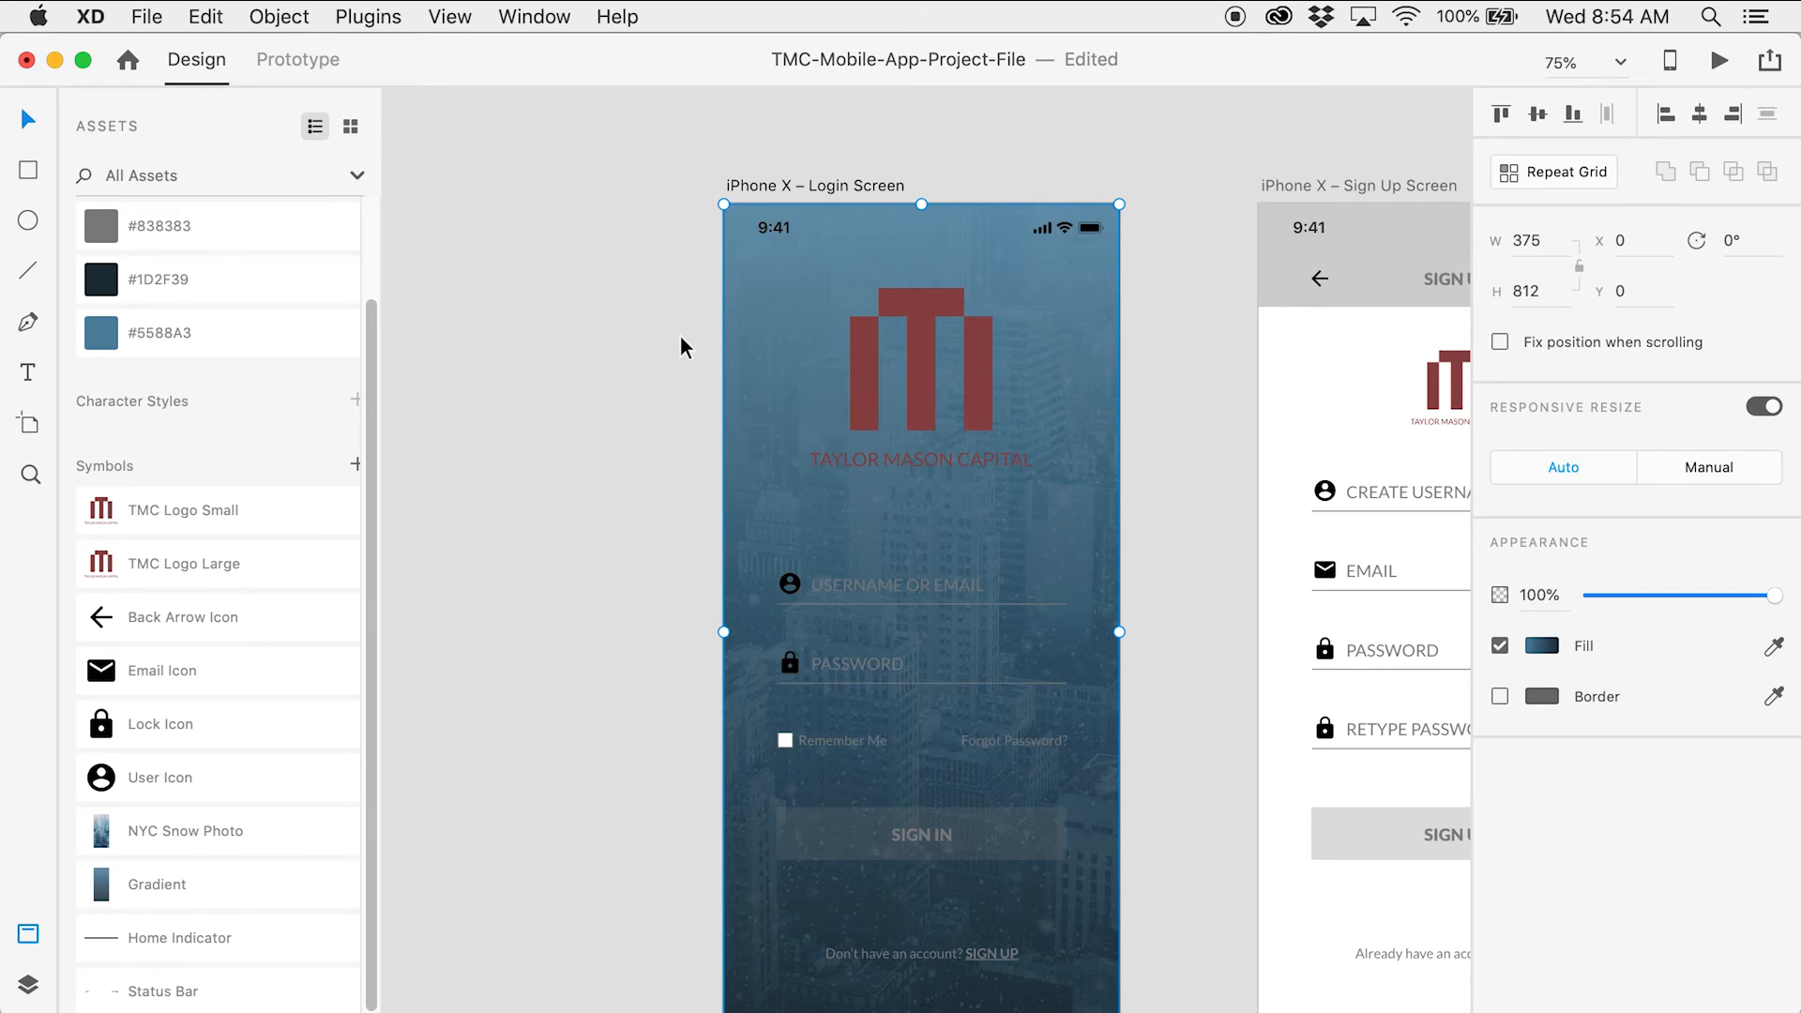
pyautogui.click(681, 339)
pyautogui.moveTo(675, 413); pyautogui.dragTo(603, 394)
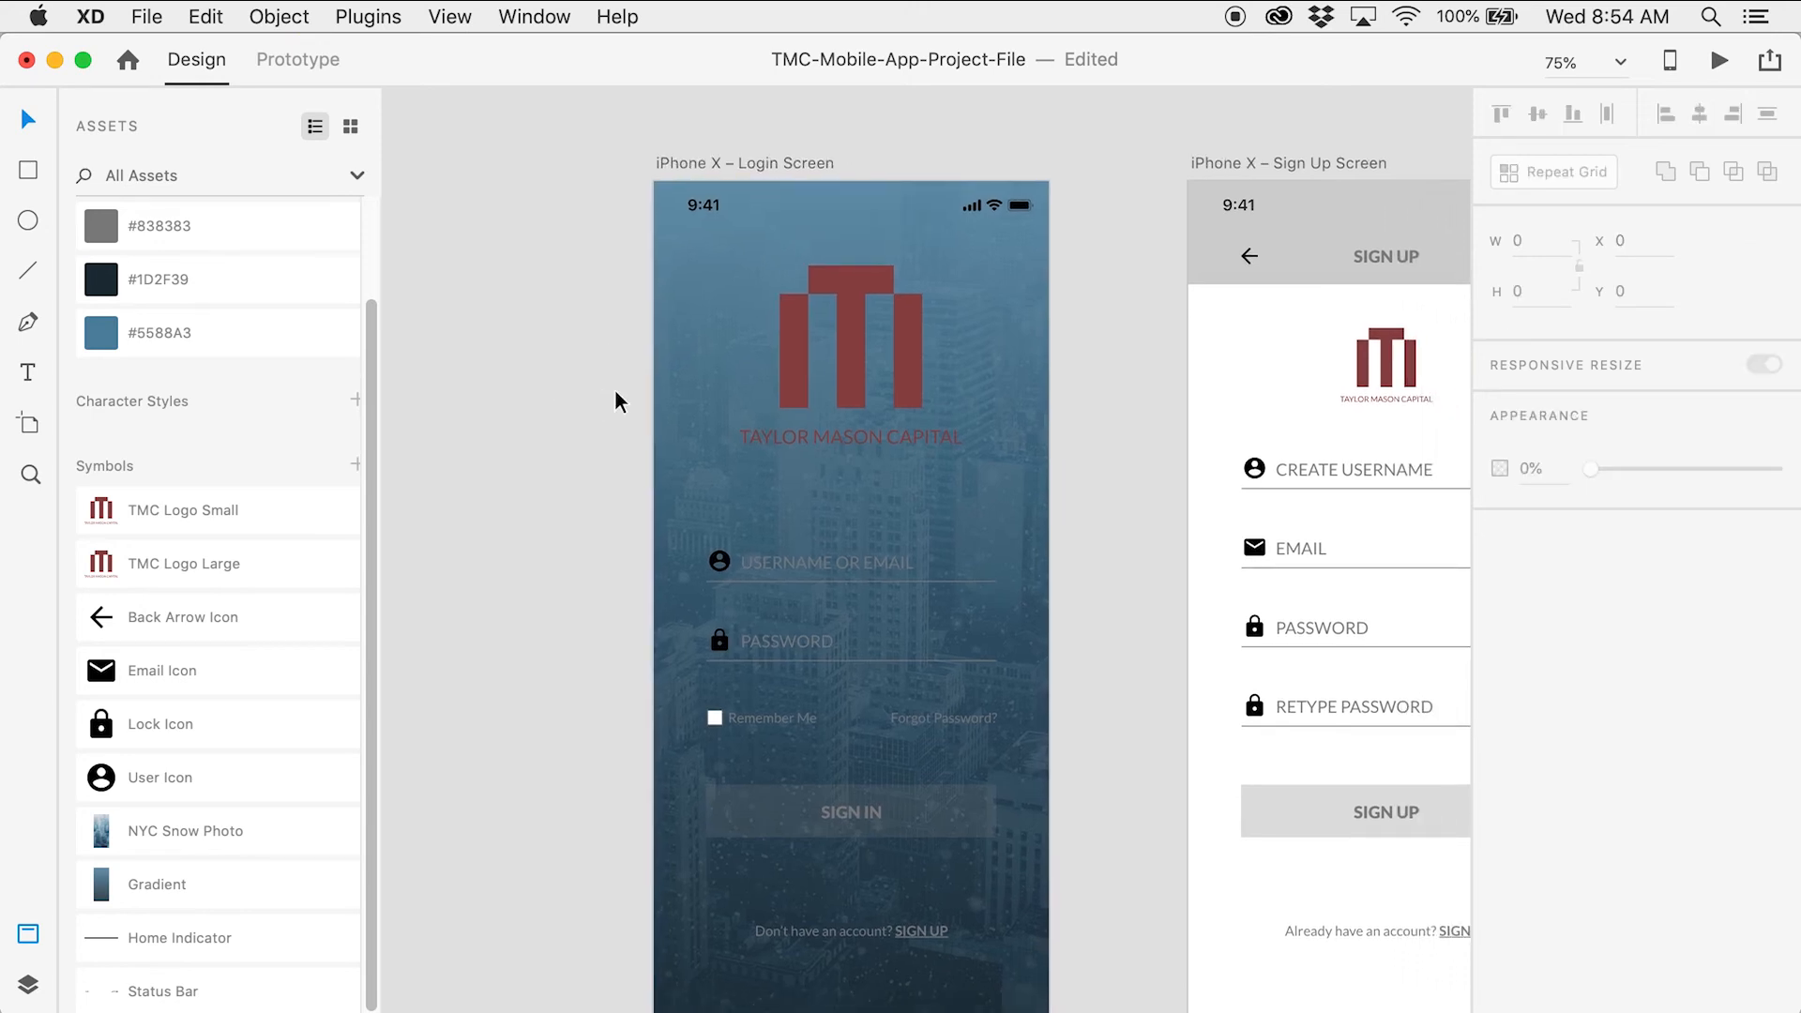
# Apply the #FFFFFF swatch to the login screen's status bar, whitening its time
pyautogui.scroll(-1, 1013, 498)
pyautogui.press('z')
pyautogui.click(986, 232)
pyautogui.click(931, 206)
pyautogui.press('v')
pyautogui.moveTo(925, 242); pyautogui.dragTo(1116, 387)
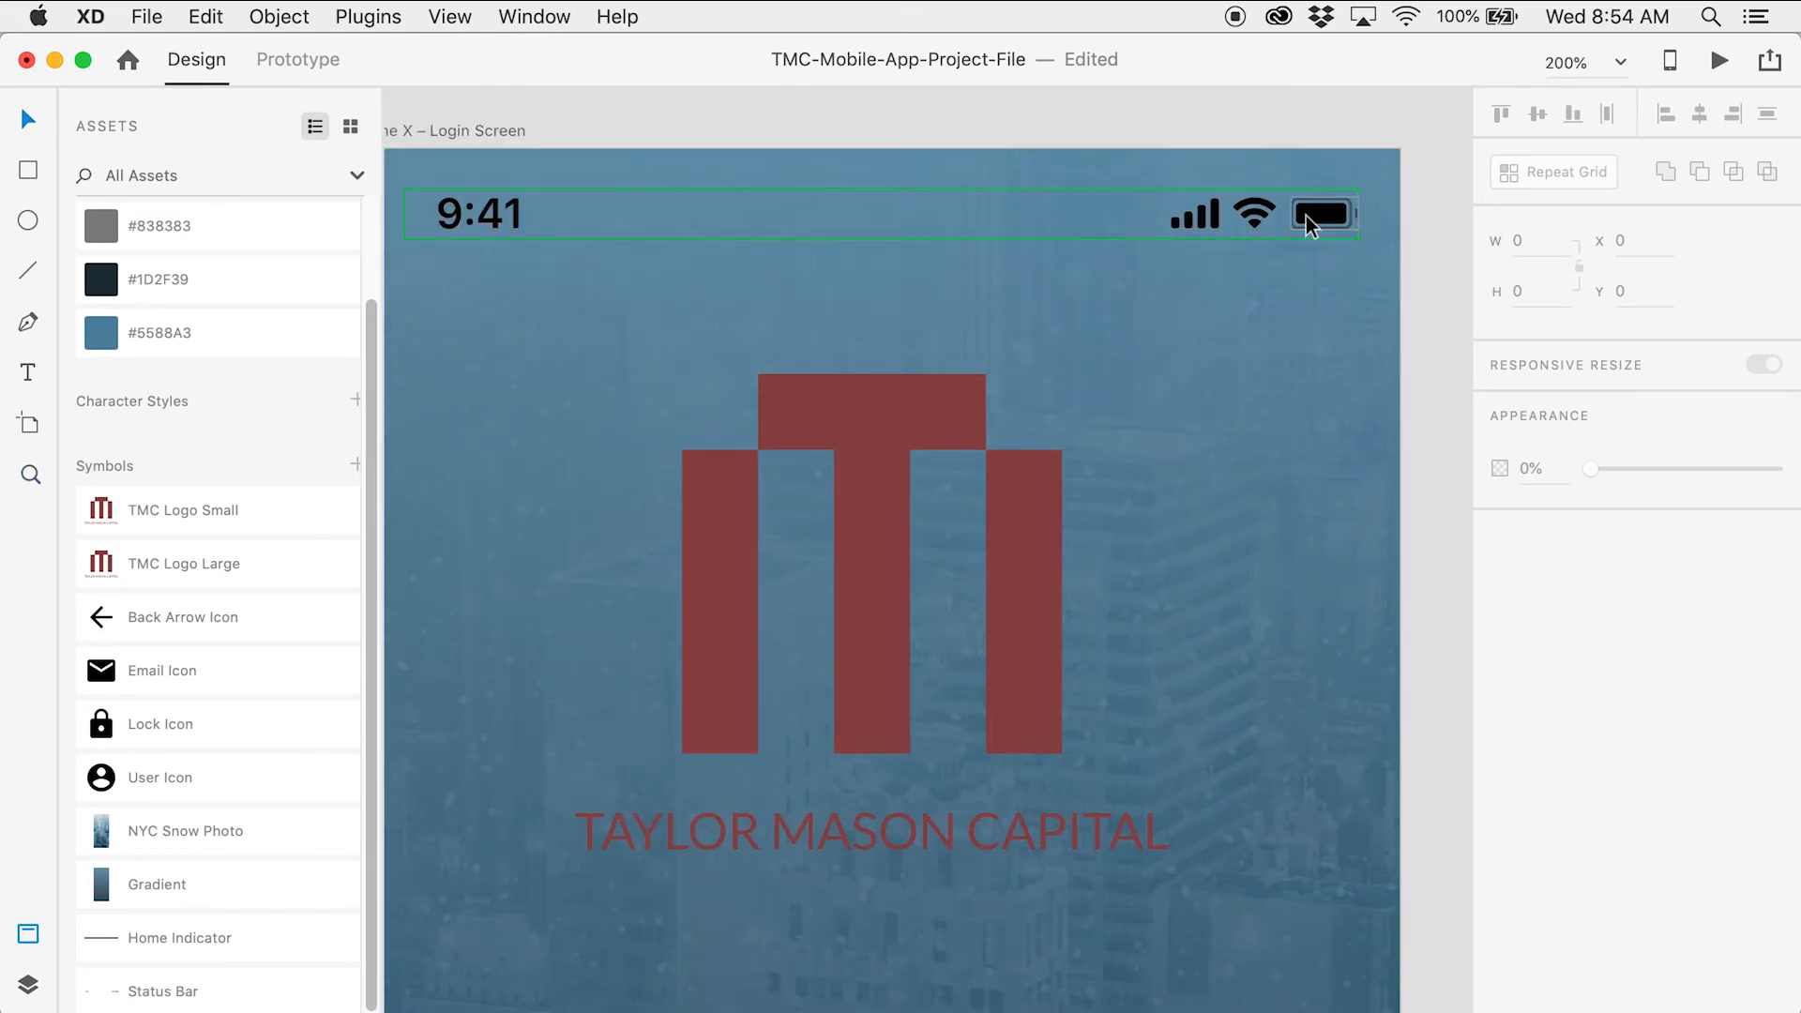
pyautogui.click(1315, 214)
pyautogui.scroll(2, 225, 347)
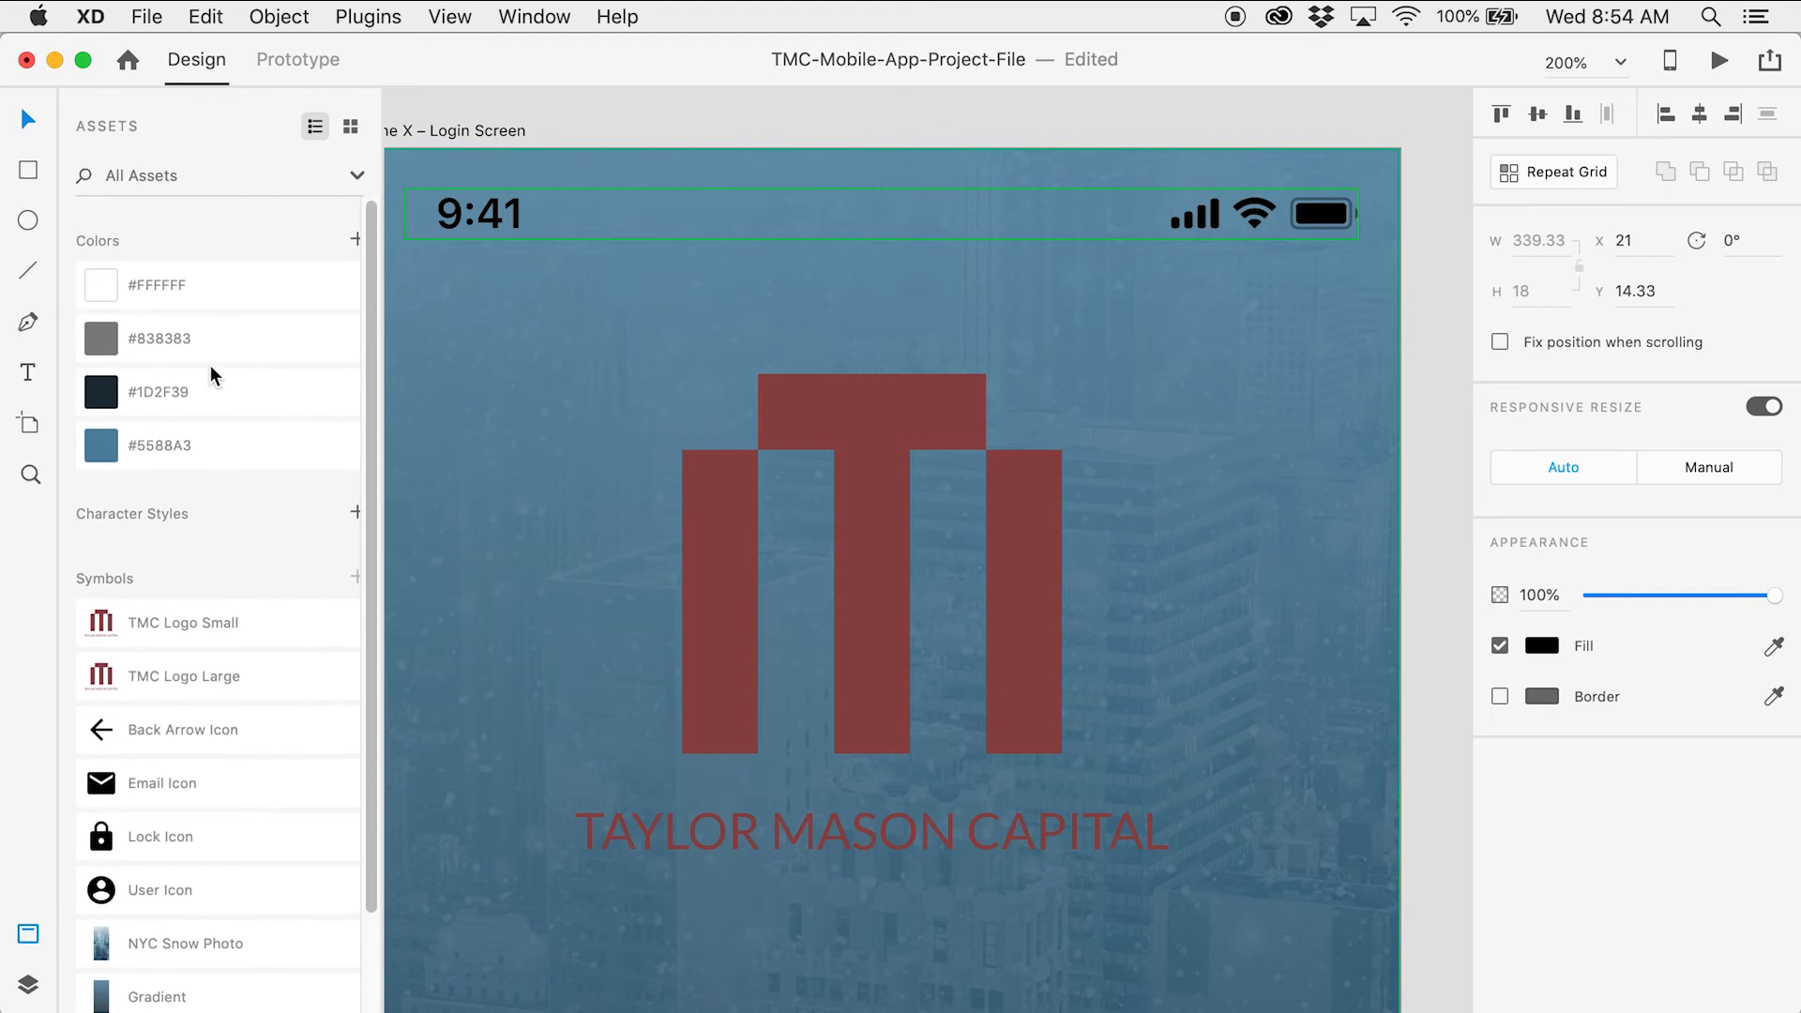
pyautogui.click(241, 285)
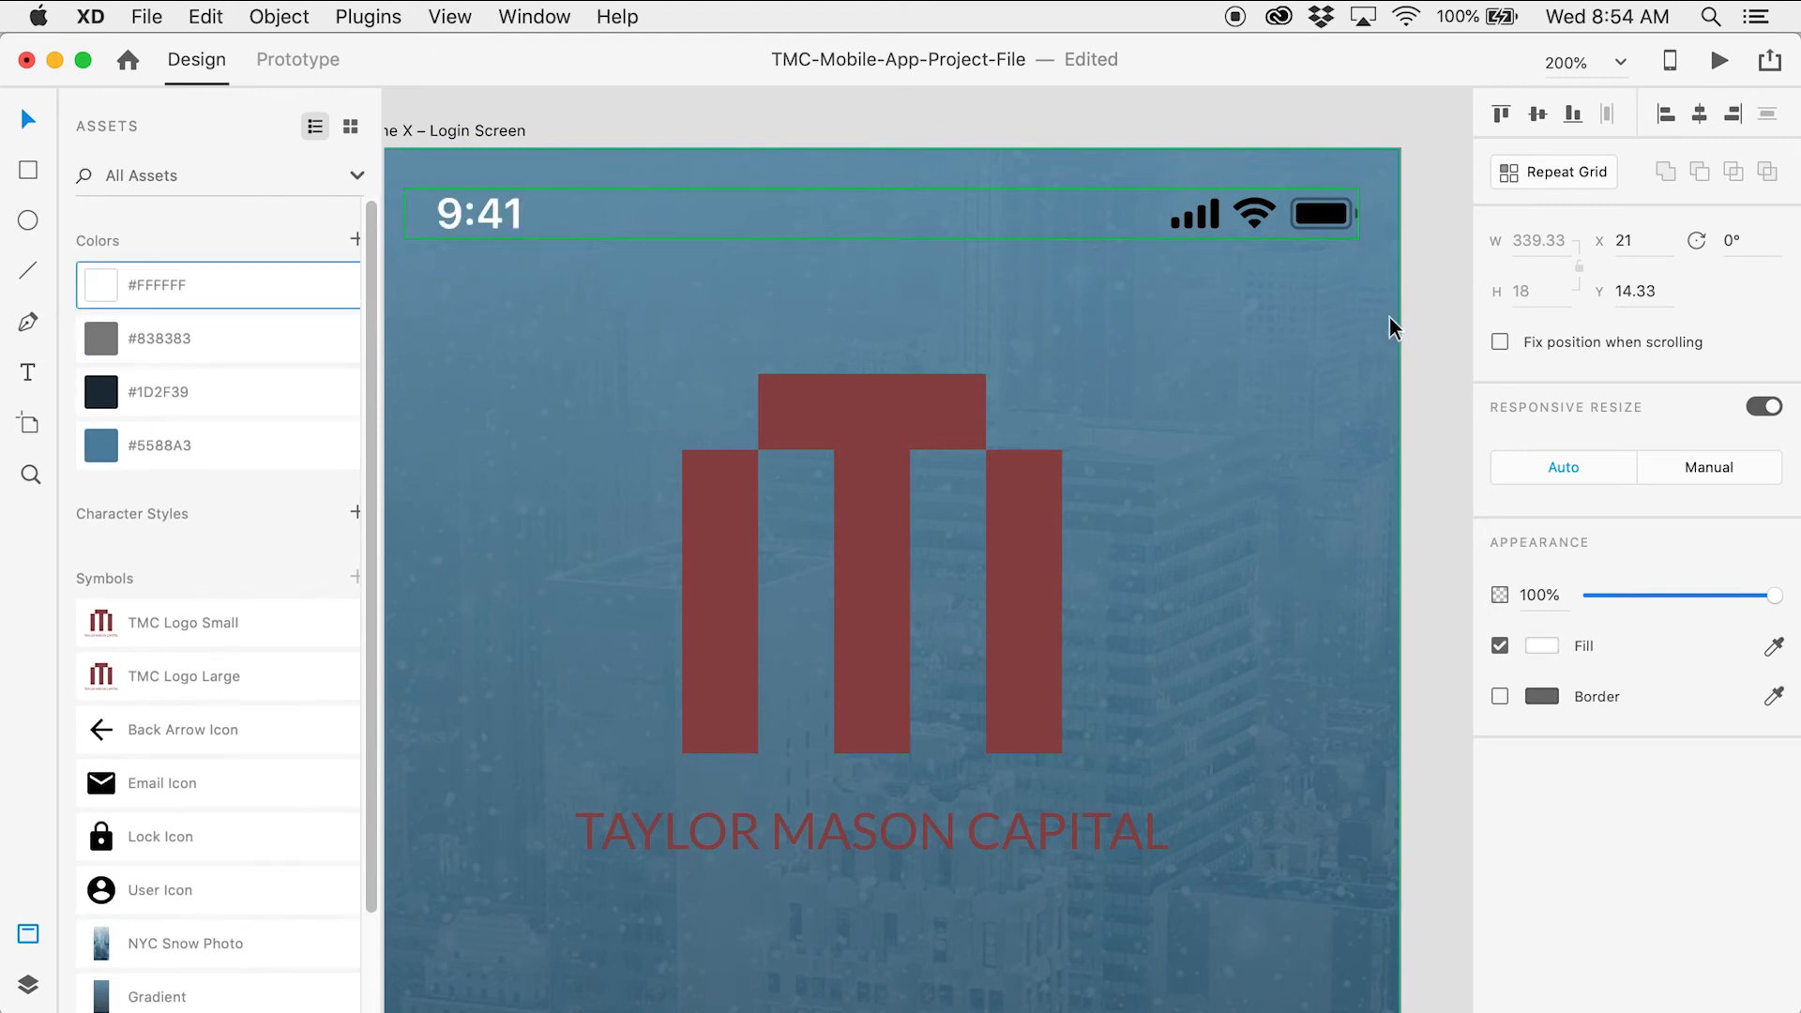
pyautogui.click(1428, 307)
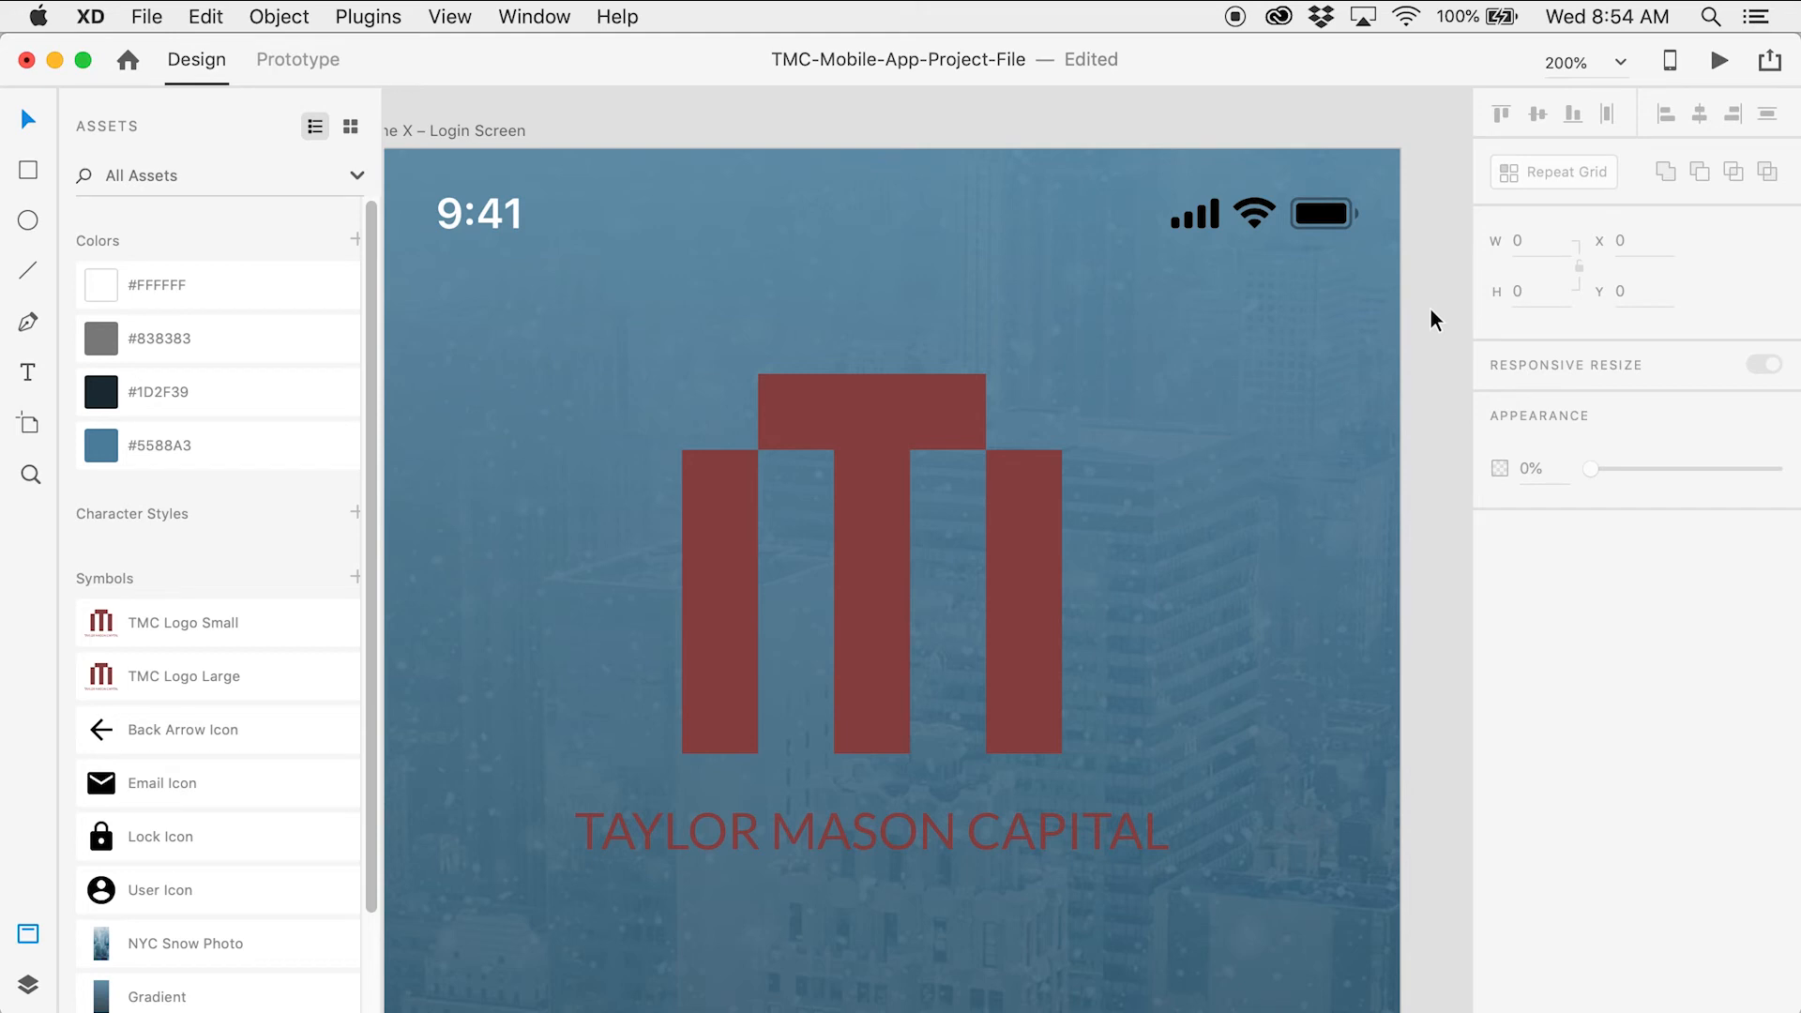
# Zoom in on the status-bar battery icon and unlock it for editing
pyautogui.press('z')
pyautogui.click(1252, 239)
pyautogui.moveTo(1266, 245); pyautogui.dragTo(1022, 315)
pyautogui.click(1088, 238)
pyautogui.press('v')
pyautogui.click(1165, 279)
pyautogui.press('Escape')
pyautogui.click(1166, 270)
pyautogui.press('Escape')
pyautogui.press('z')
pyautogui.click(1169, 276)
pyautogui.click(1166, 292)
pyautogui.press('v')
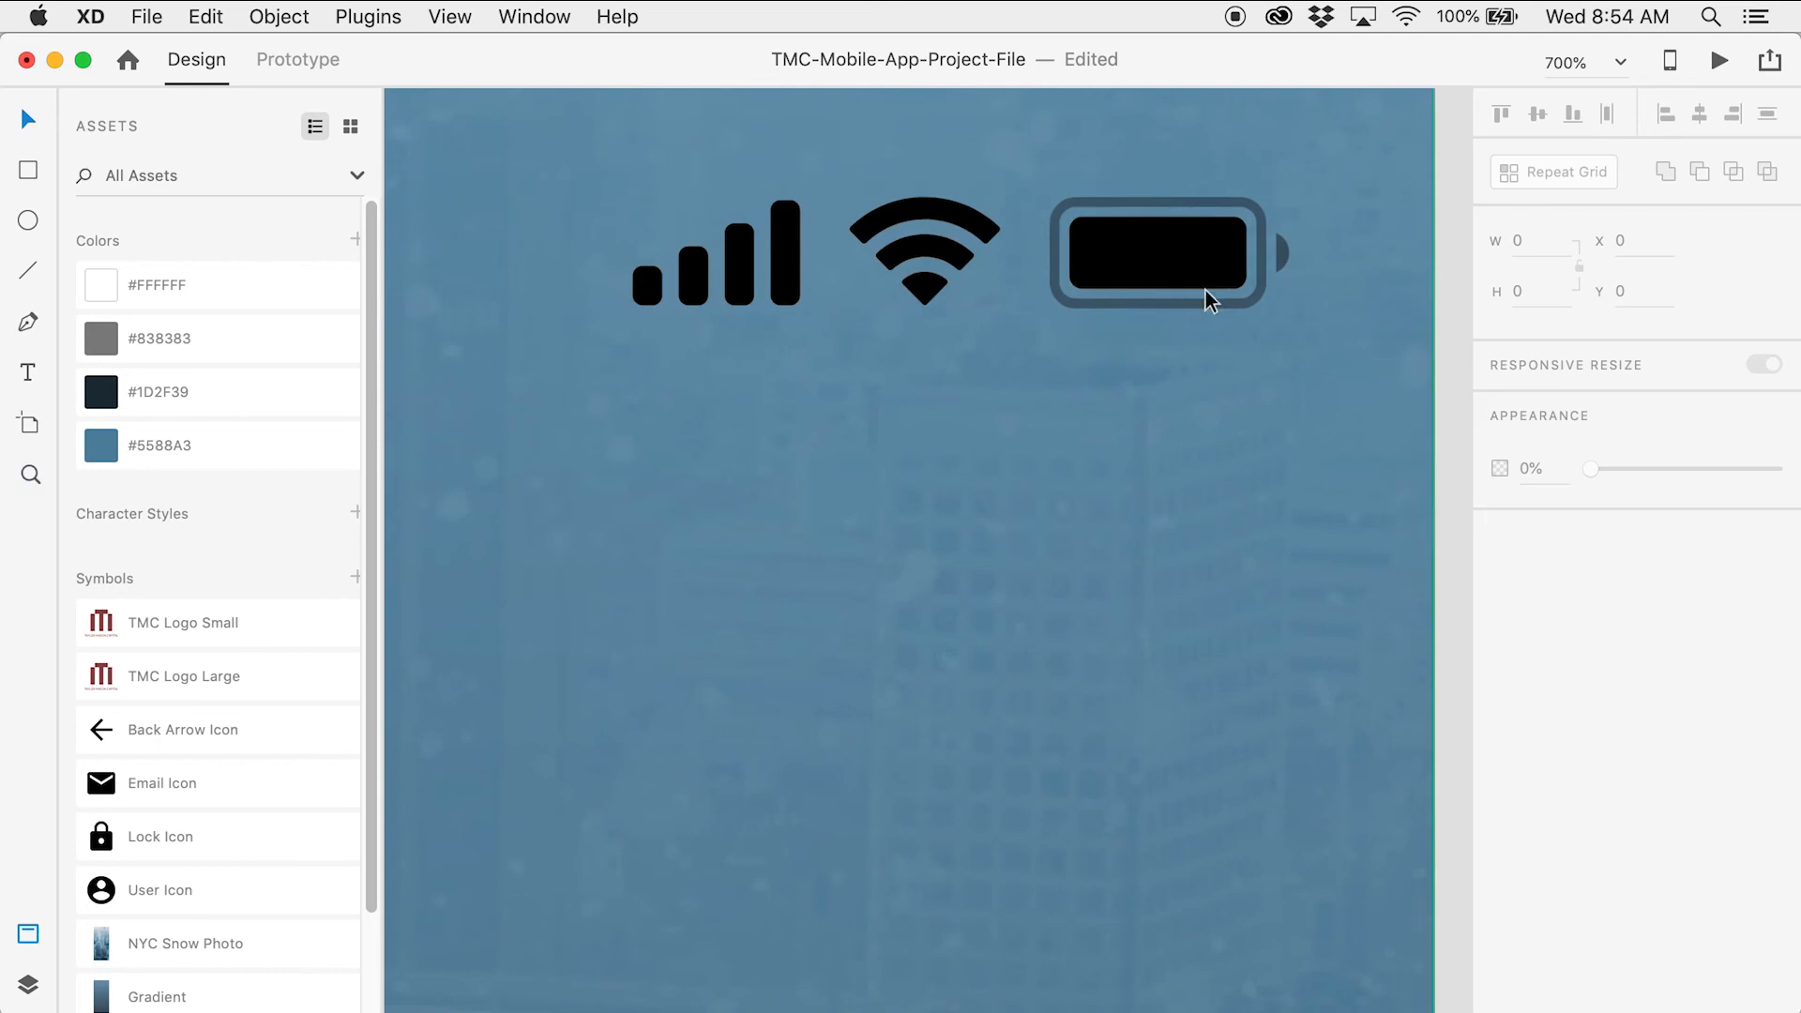
pyautogui.doubleClick(1263, 277)
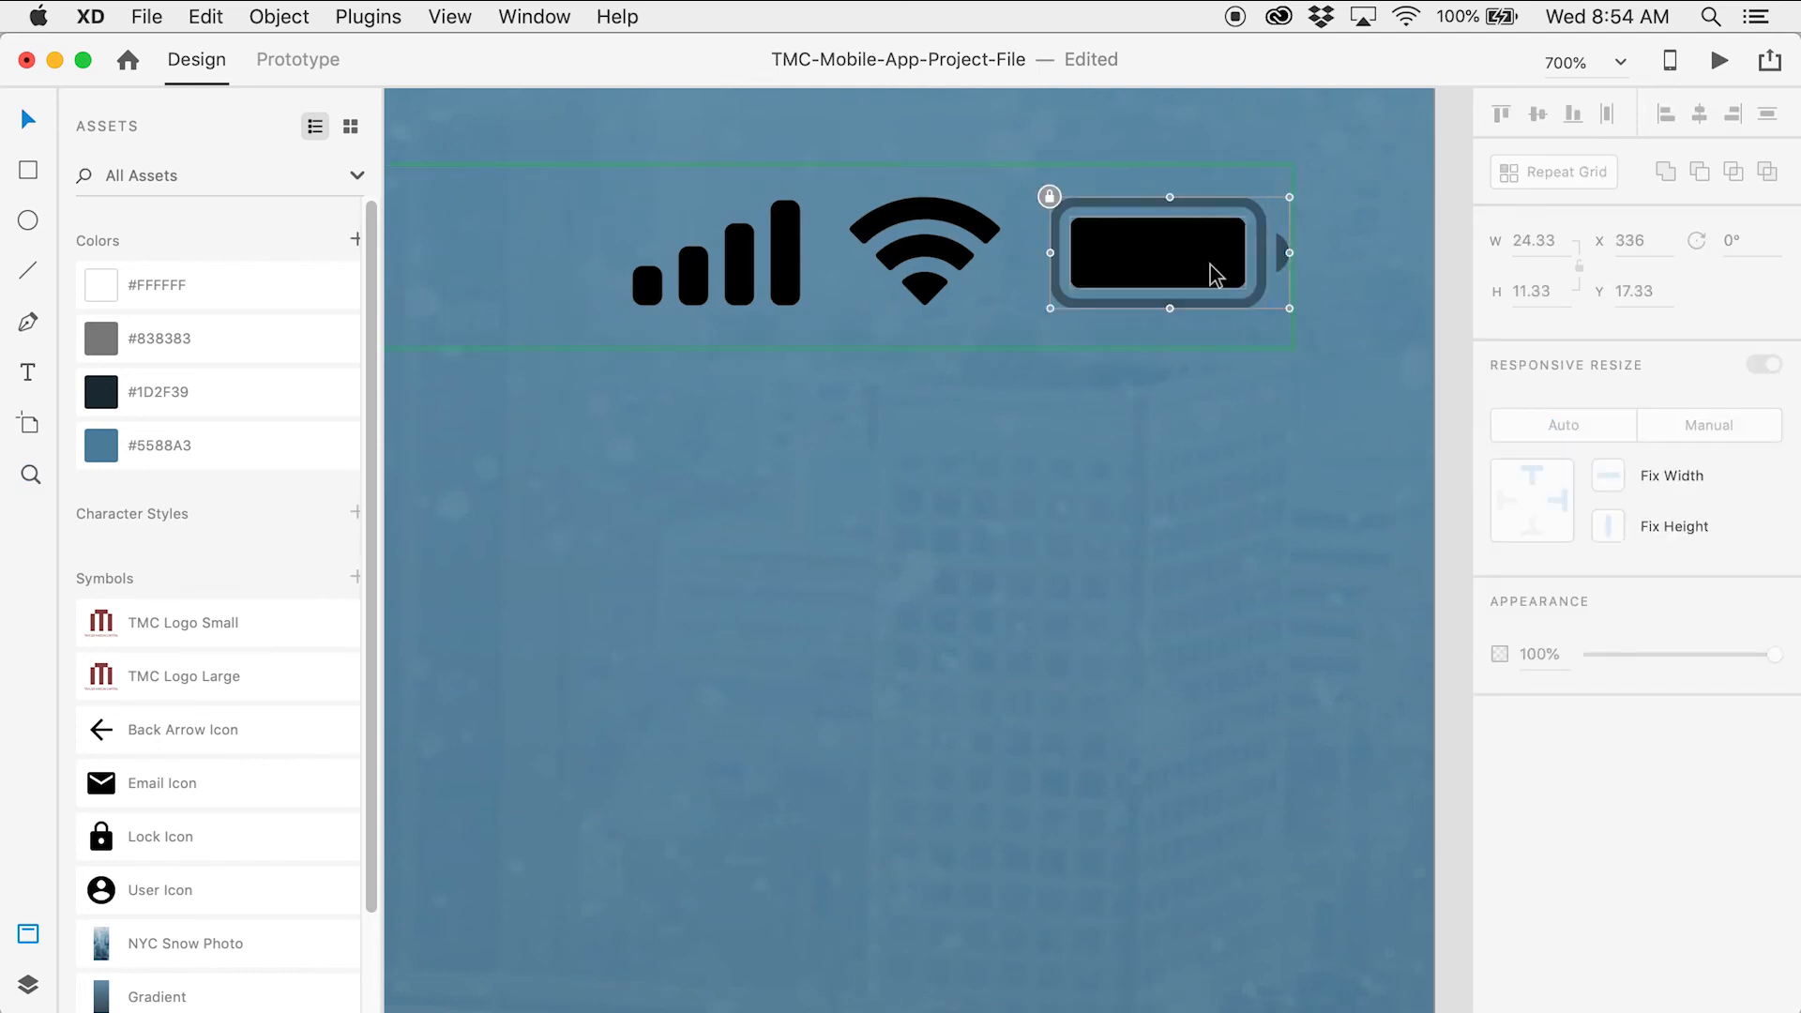
pyautogui.click(1049, 196)
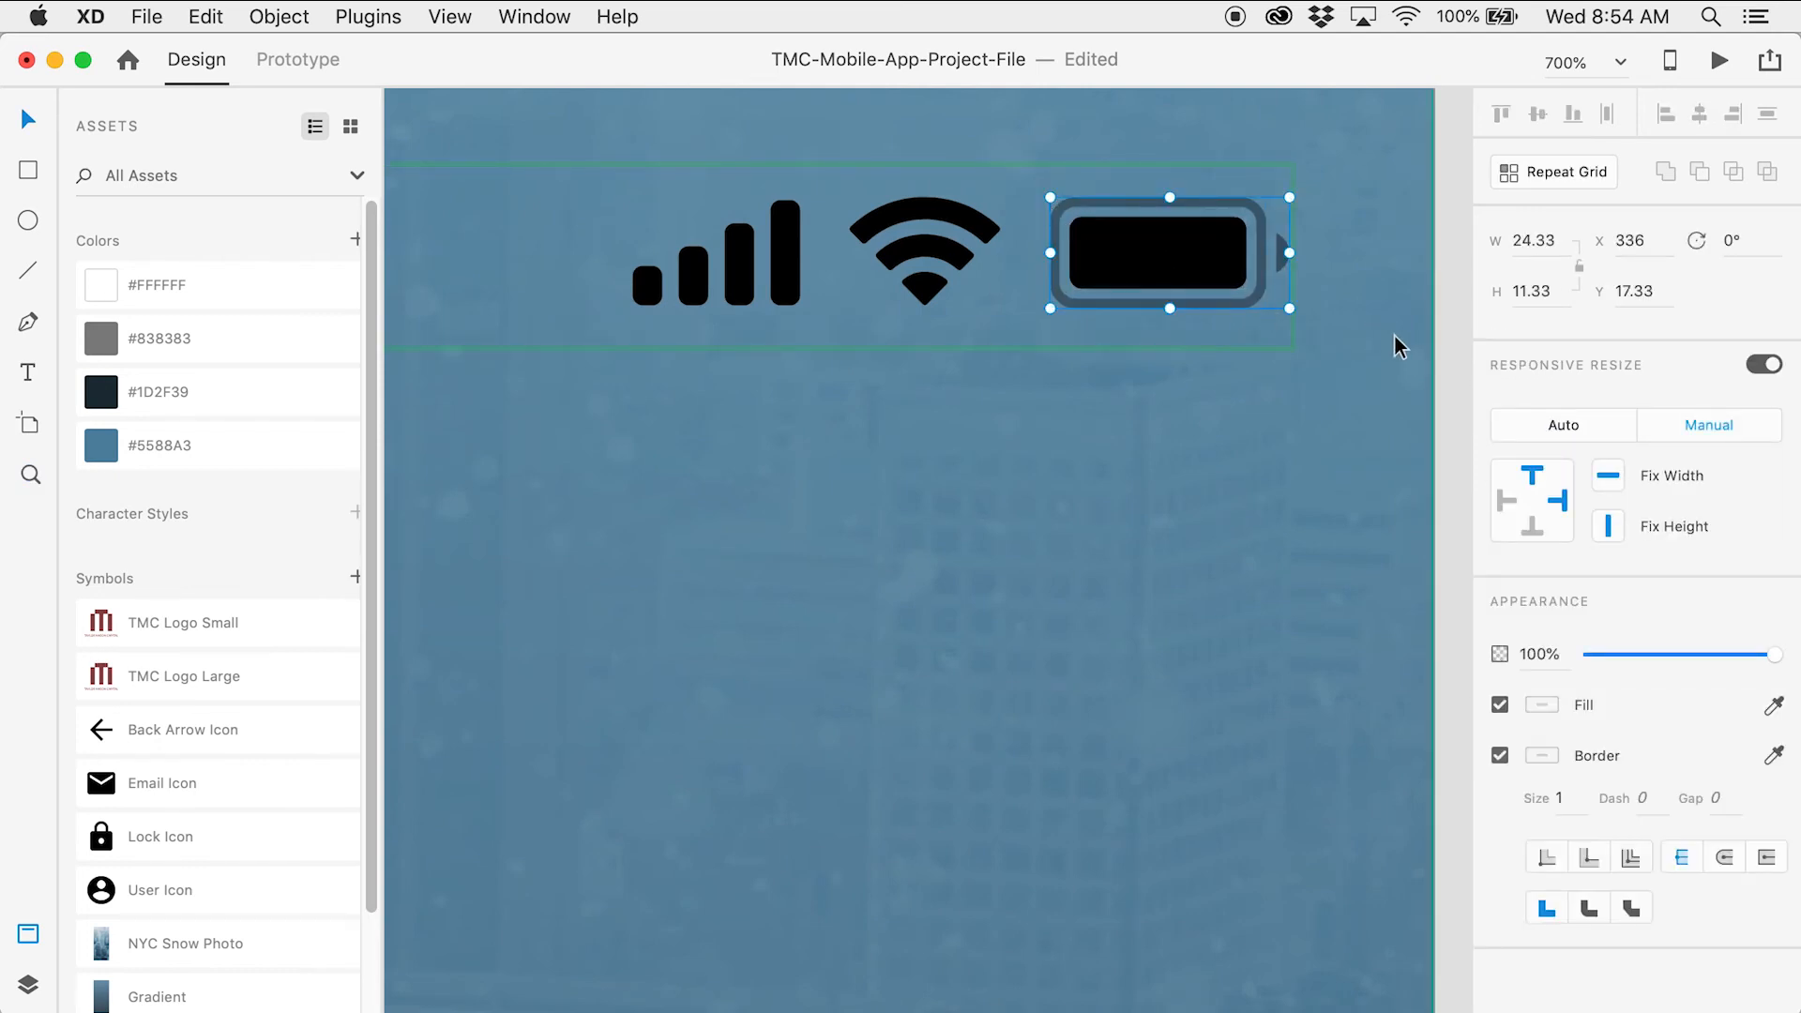
# Turn the battery's small cap white
pyautogui.click(1442, 336)
pyautogui.press('z')
pyautogui.click(1219, 281)
pyautogui.click(1174, 282)
pyautogui.press('v')
pyautogui.moveTo(1225, 277); pyautogui.dragTo(1111, 330)
pyautogui.click(1240, 291)
pyautogui.press('Escape')
pyautogui.click(1236, 295)
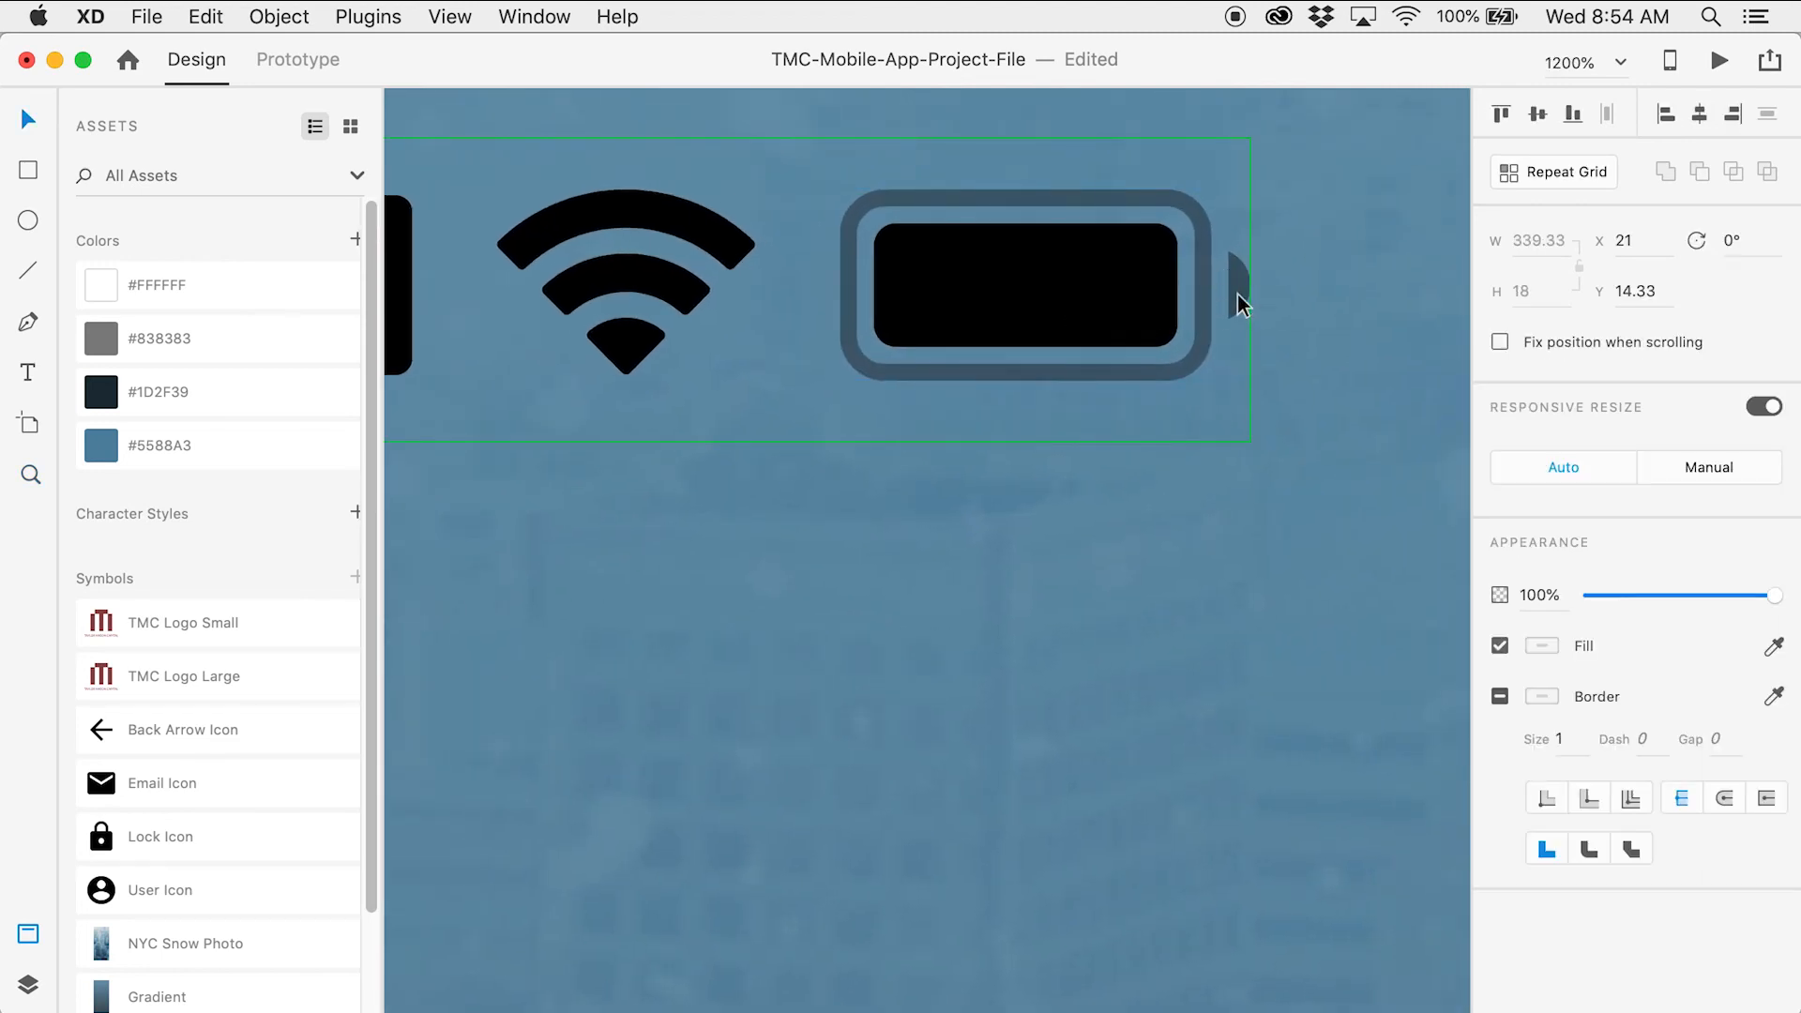
pyautogui.doubleClick(1236, 295)
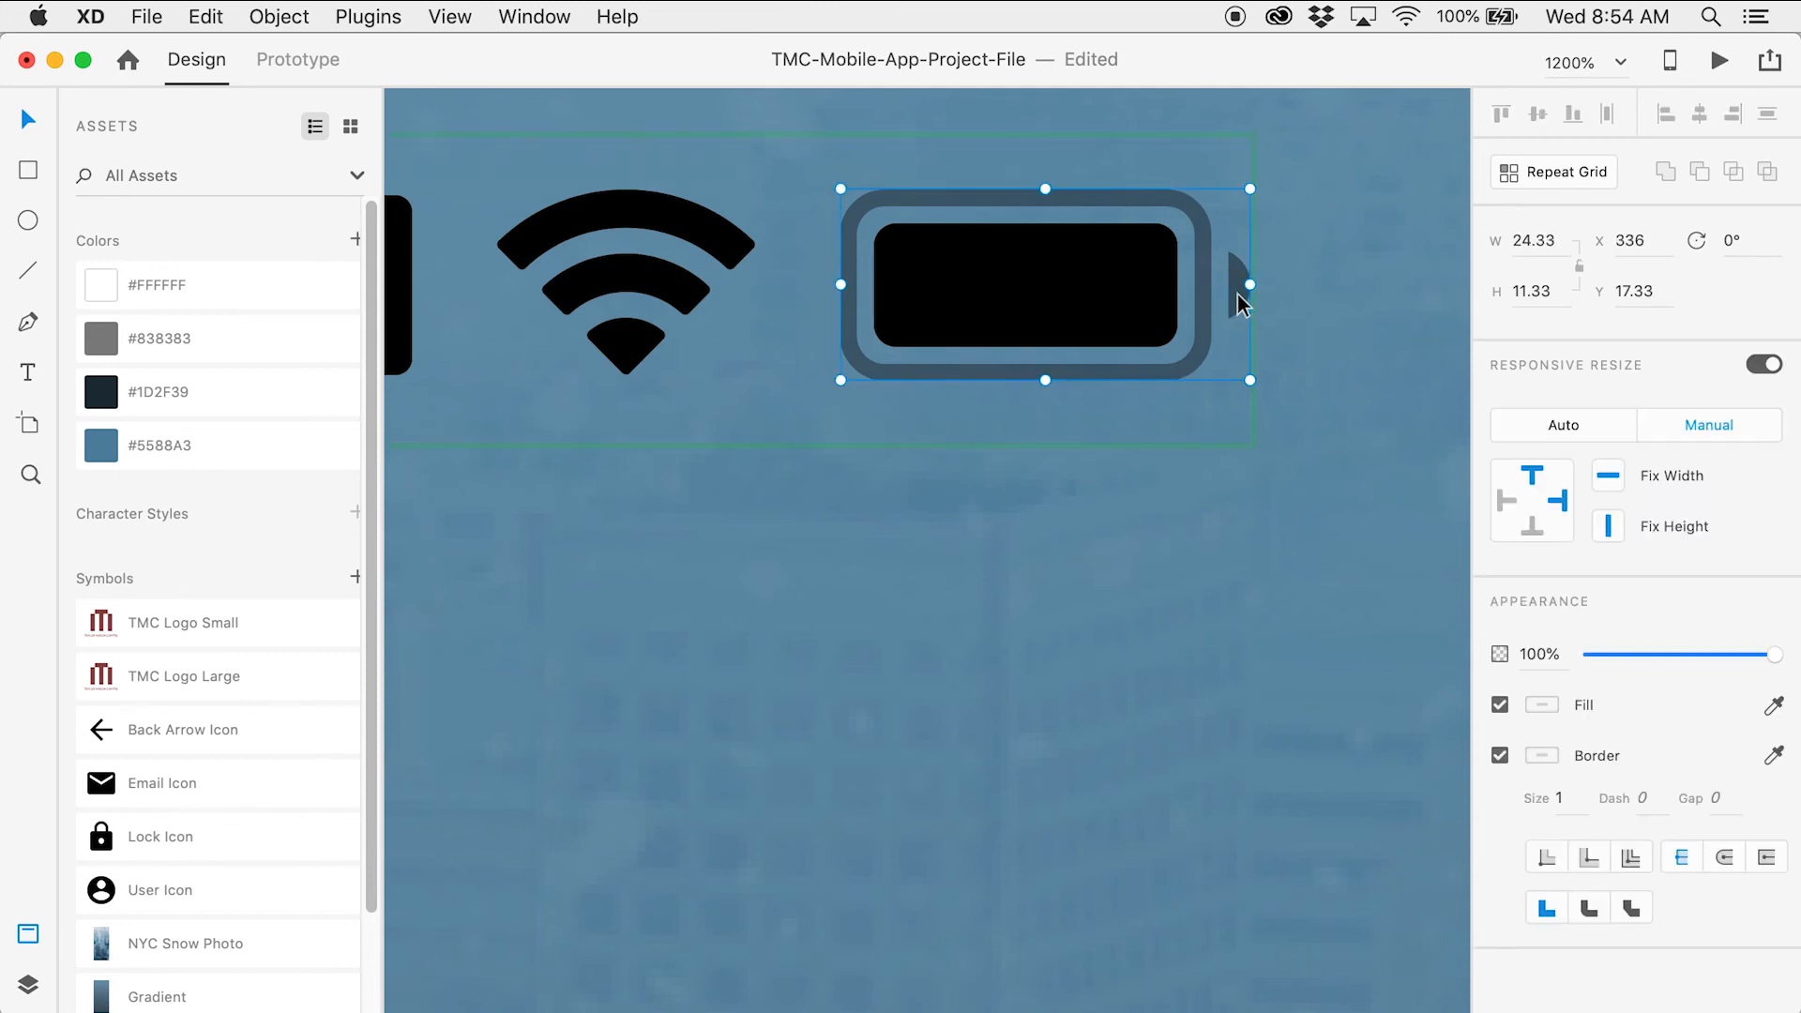
pyautogui.doubleClick(1237, 294)
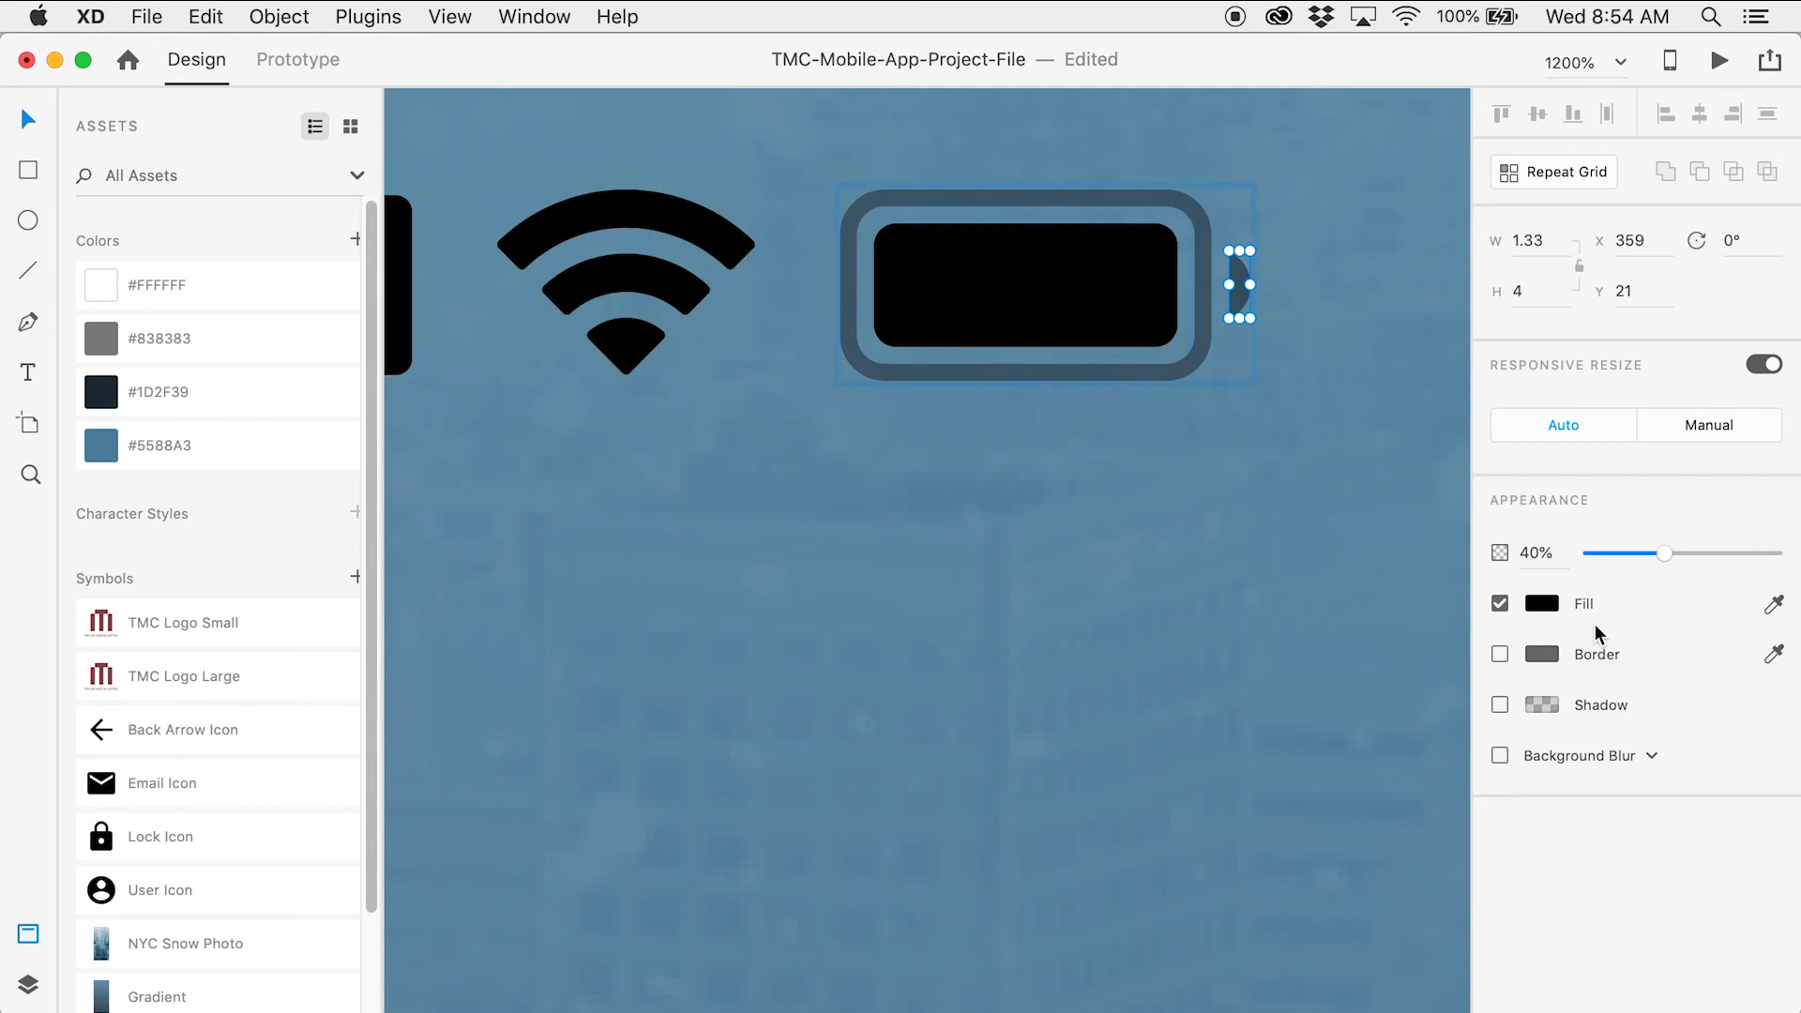
pyautogui.click(1542, 610)
pyautogui.moveTo(1326, 560); pyautogui.dragTo(1166, 424)
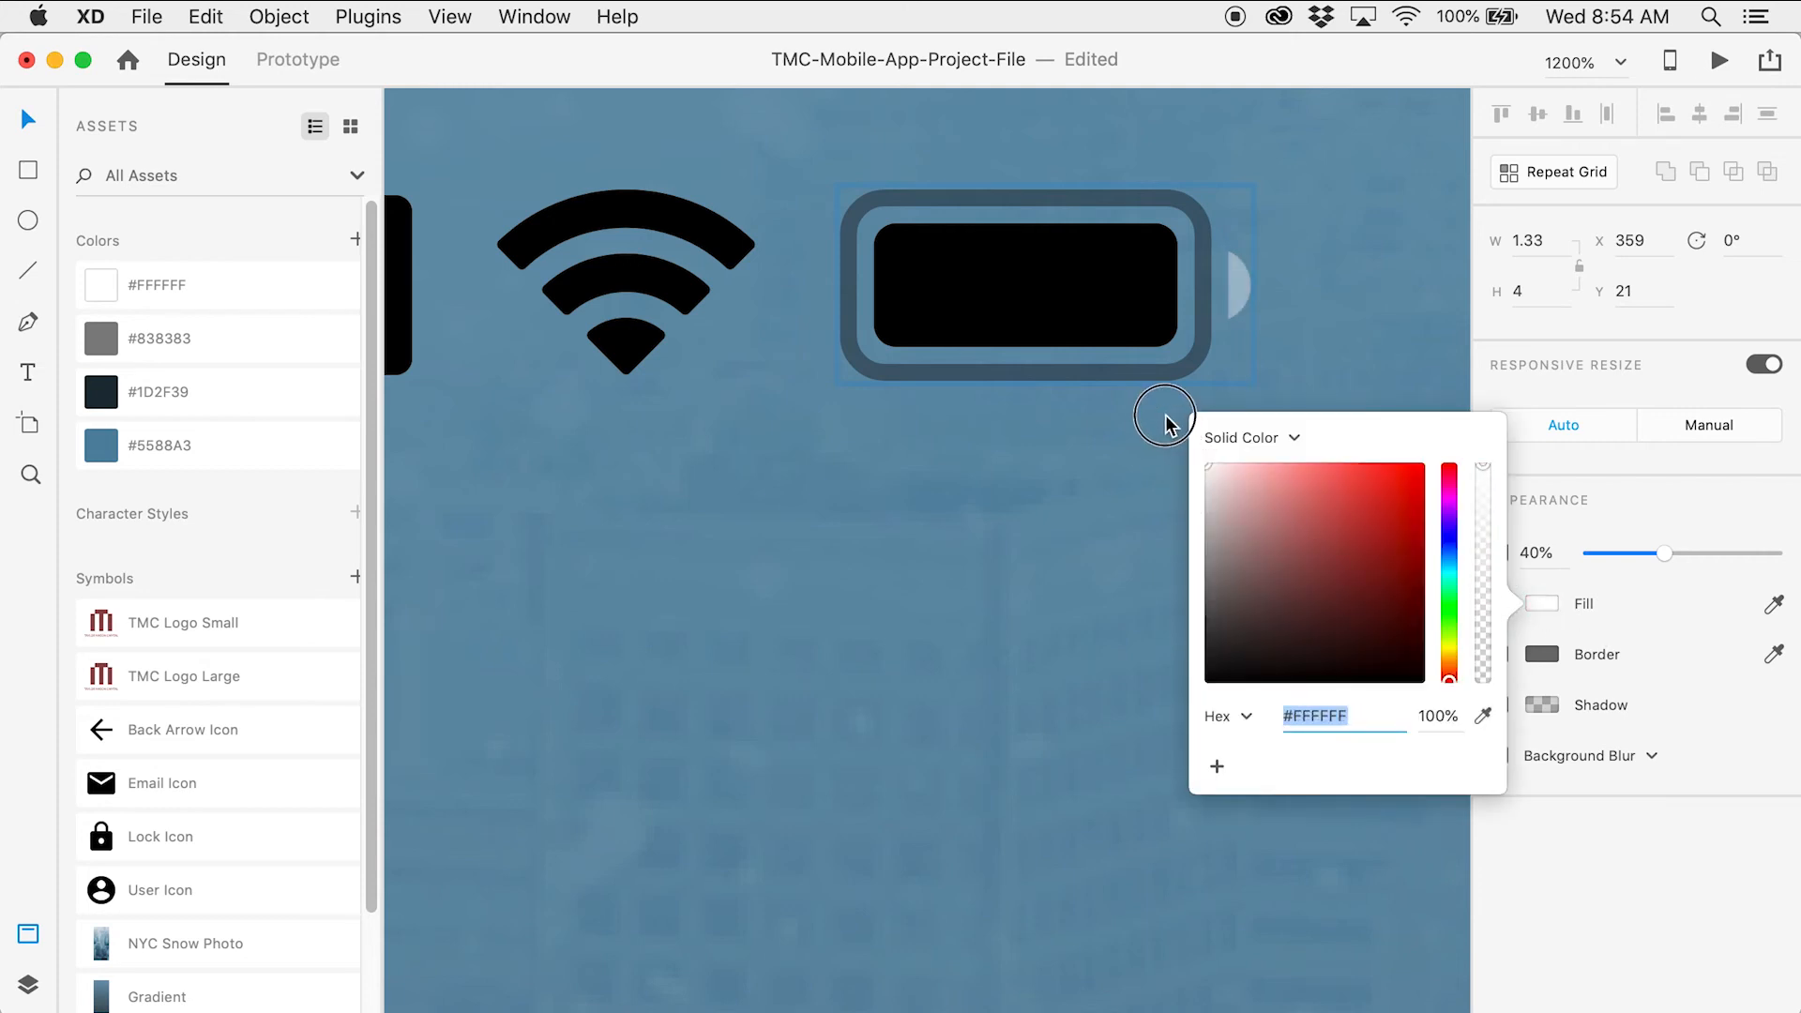
# Make the battery's outline and inner charge bar white
pyautogui.click(1208, 291)
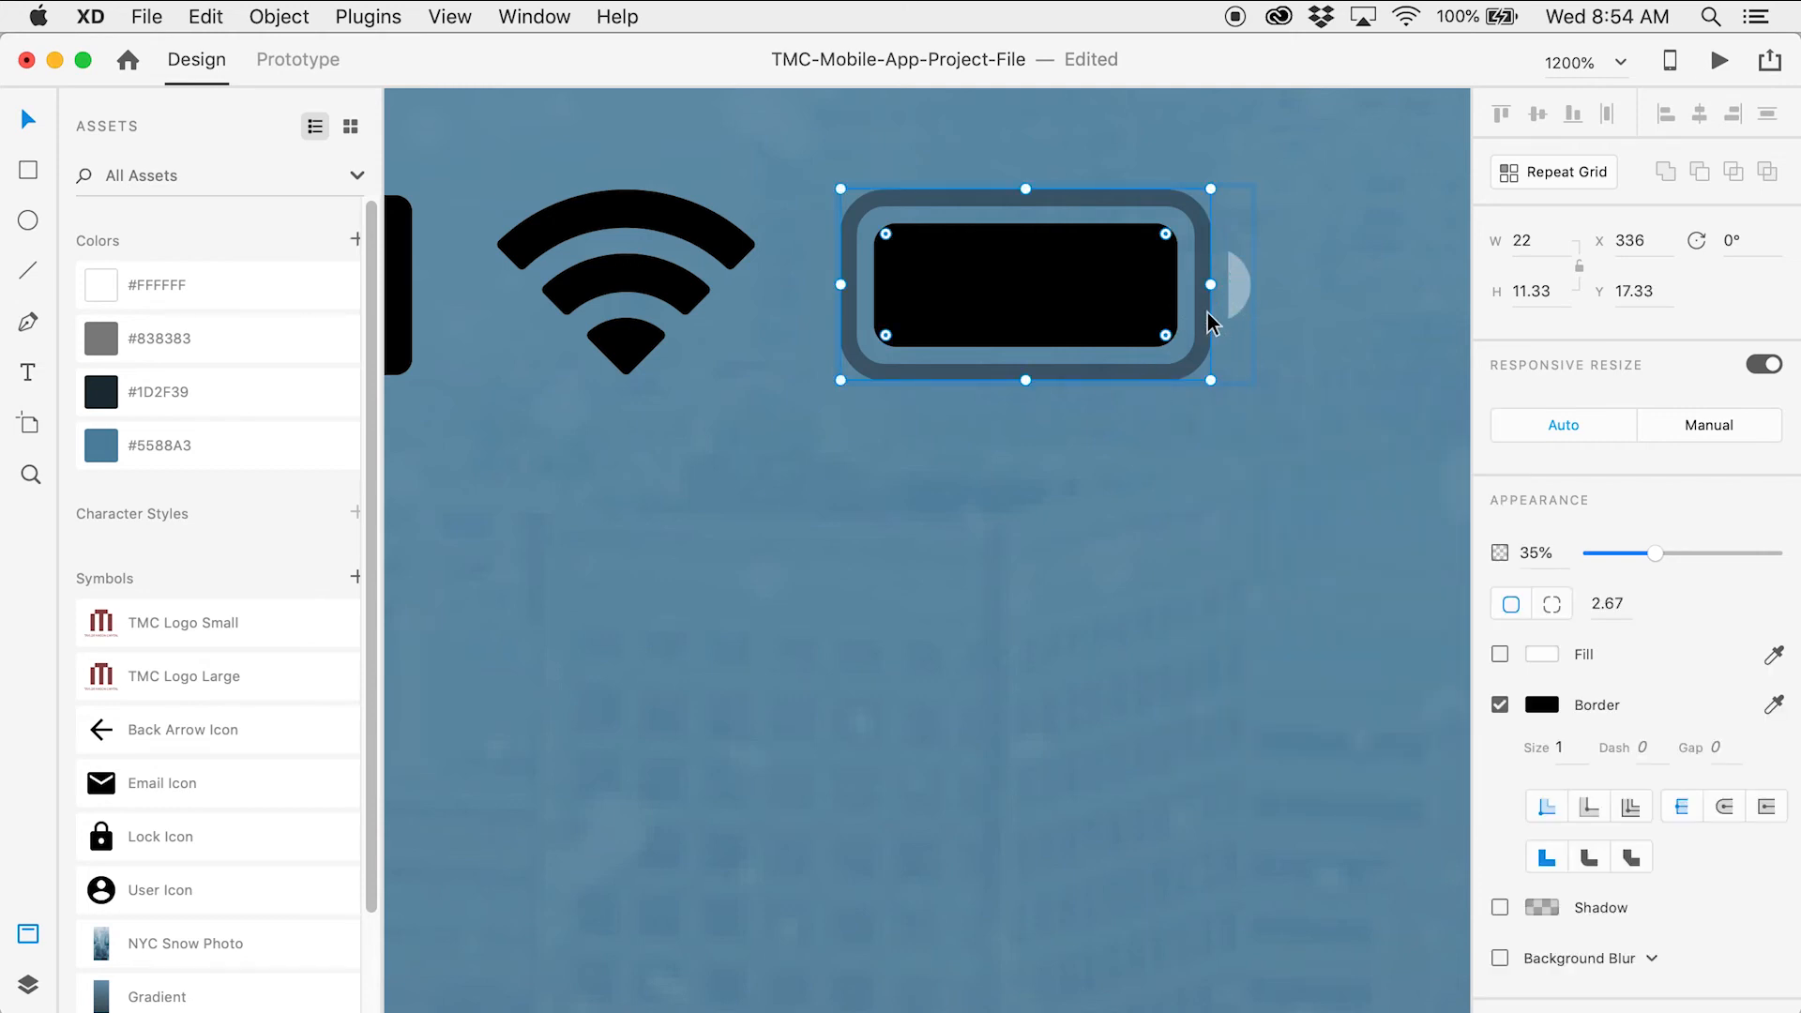
pyautogui.click(1542, 705)
pyautogui.moveTo(1326, 631); pyautogui.dragTo(1170, 506)
pyautogui.click(1140, 295)
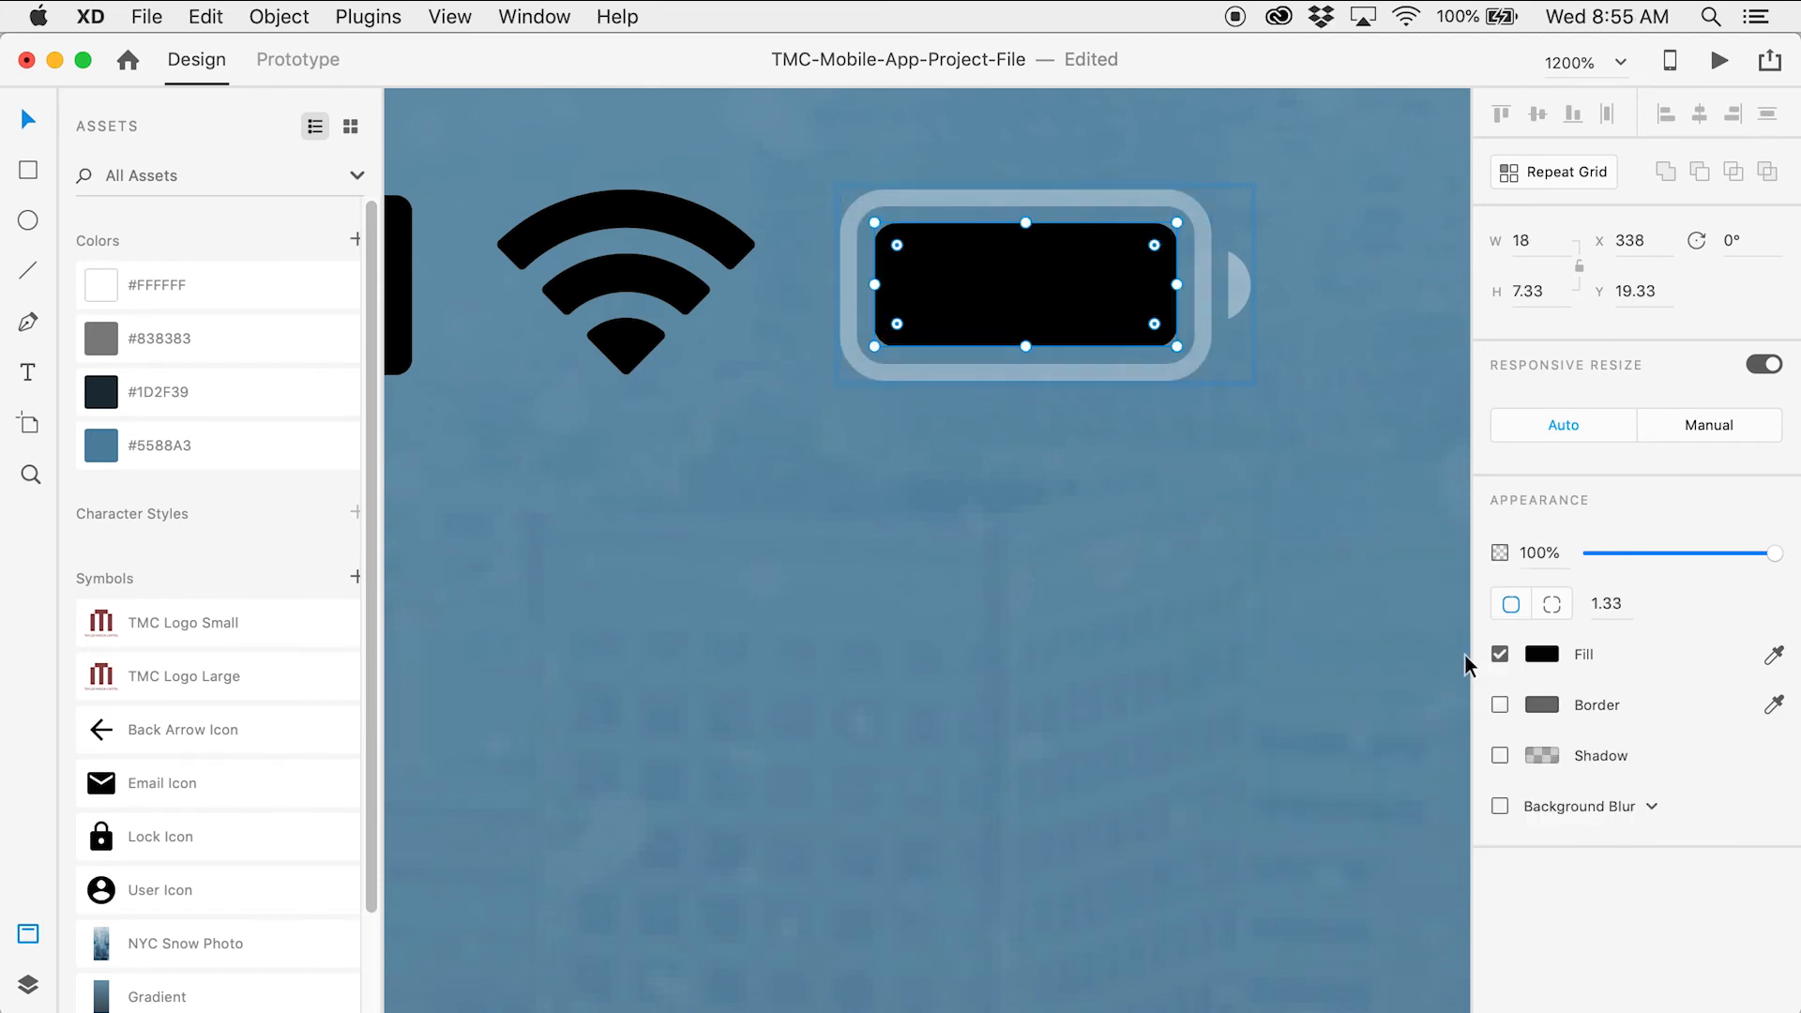
pyautogui.click(1542, 653)
pyautogui.moveTo(1331, 555); pyautogui.dragTo(1161, 477)
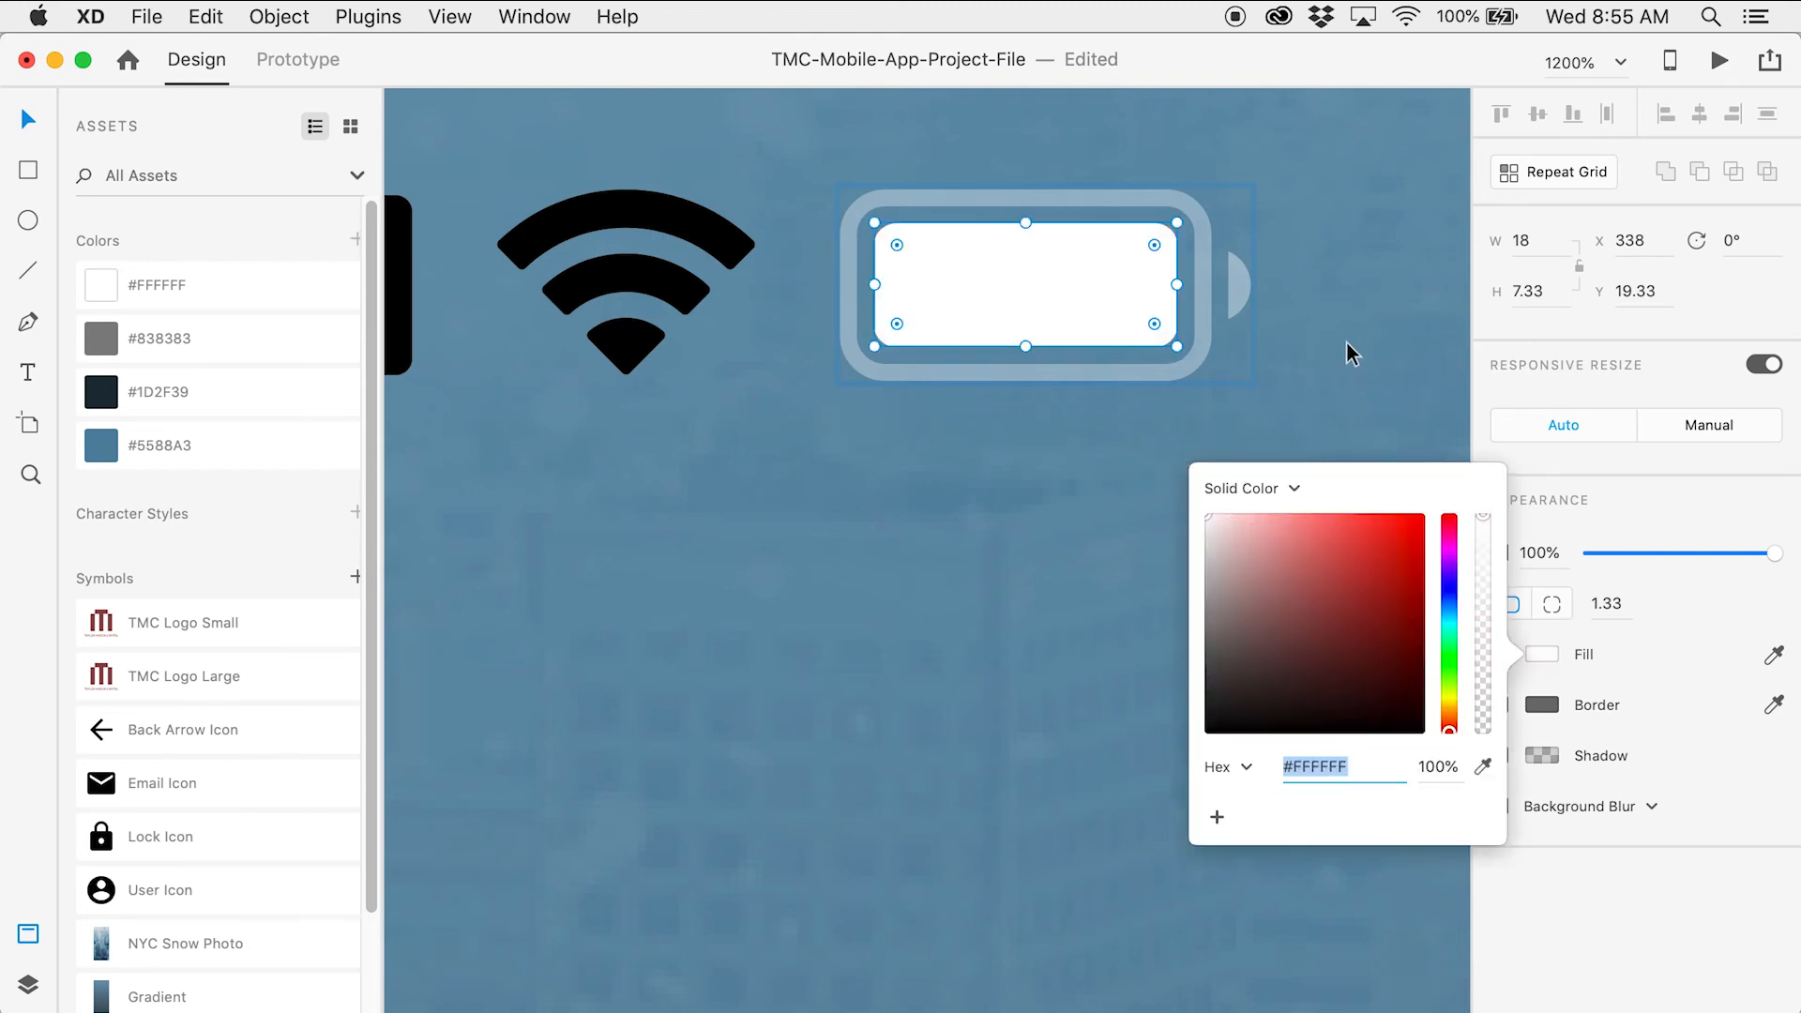
pyautogui.click(1332, 353)
pyautogui.hscroll(-5, 812, 414)
pyautogui.scroll(2, 812, 414)
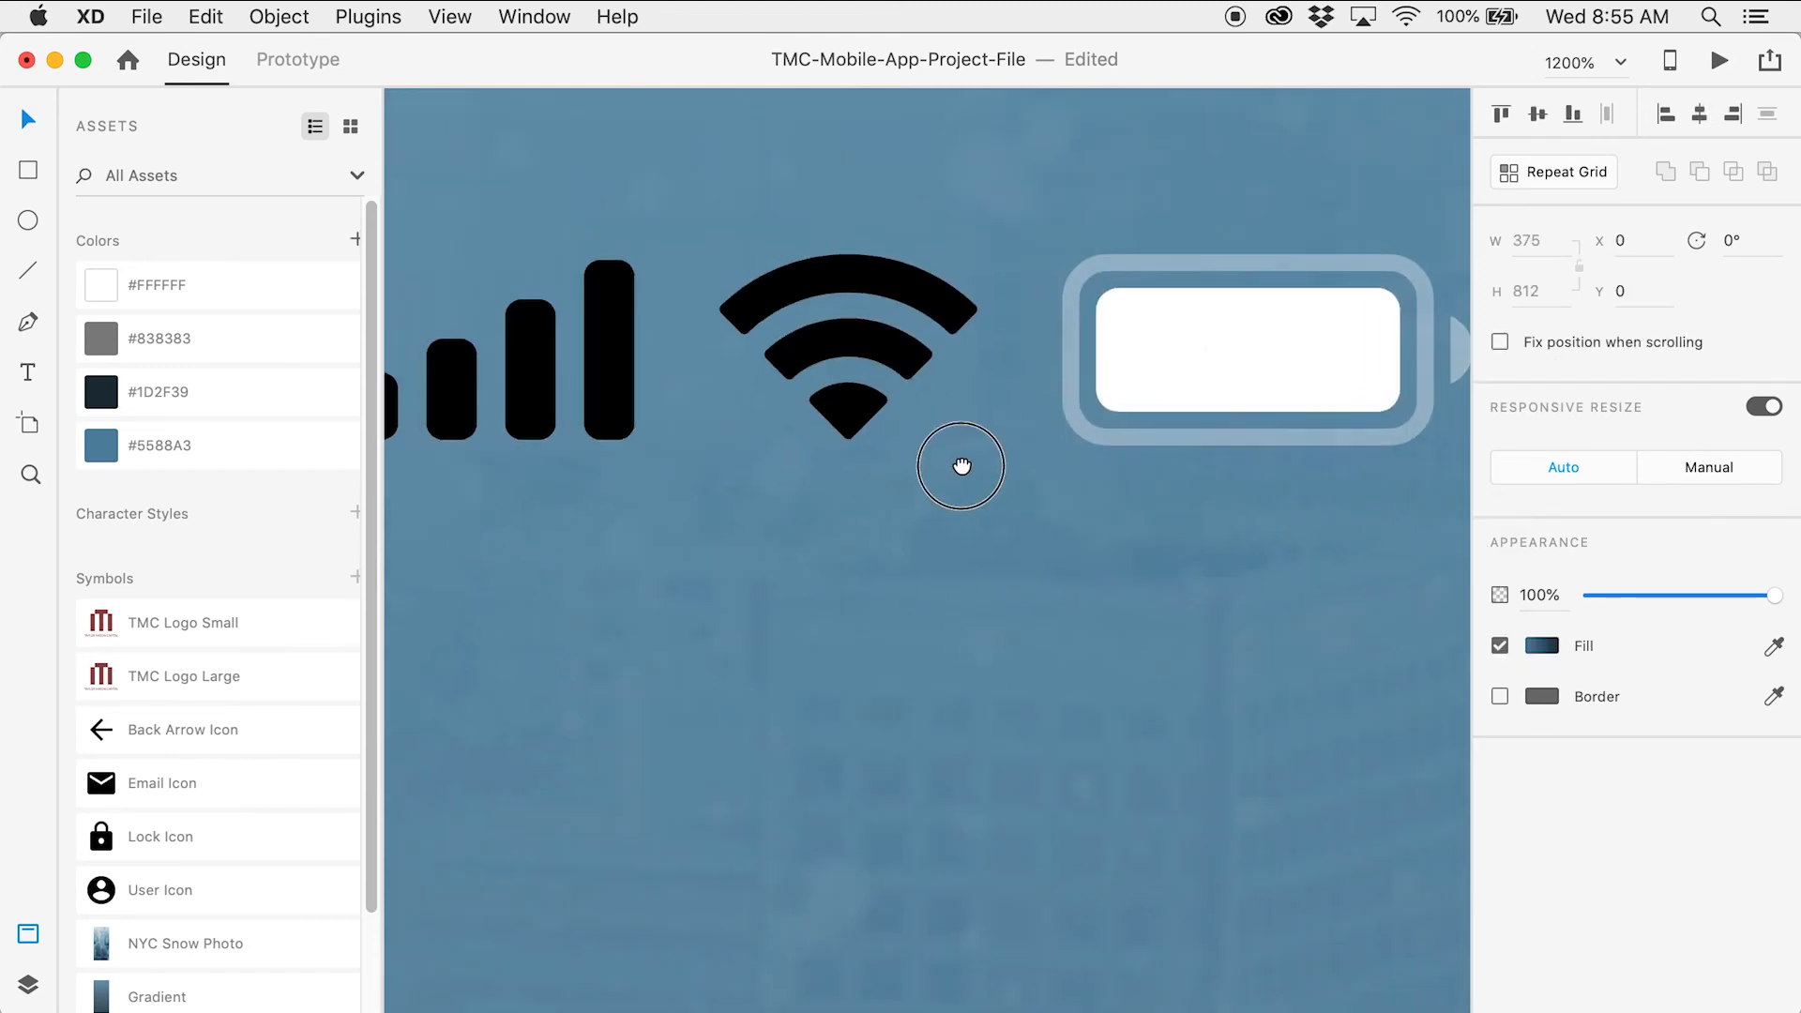
# Turn the status-bar Wi-Fi icon white
pyautogui.click(921, 294)
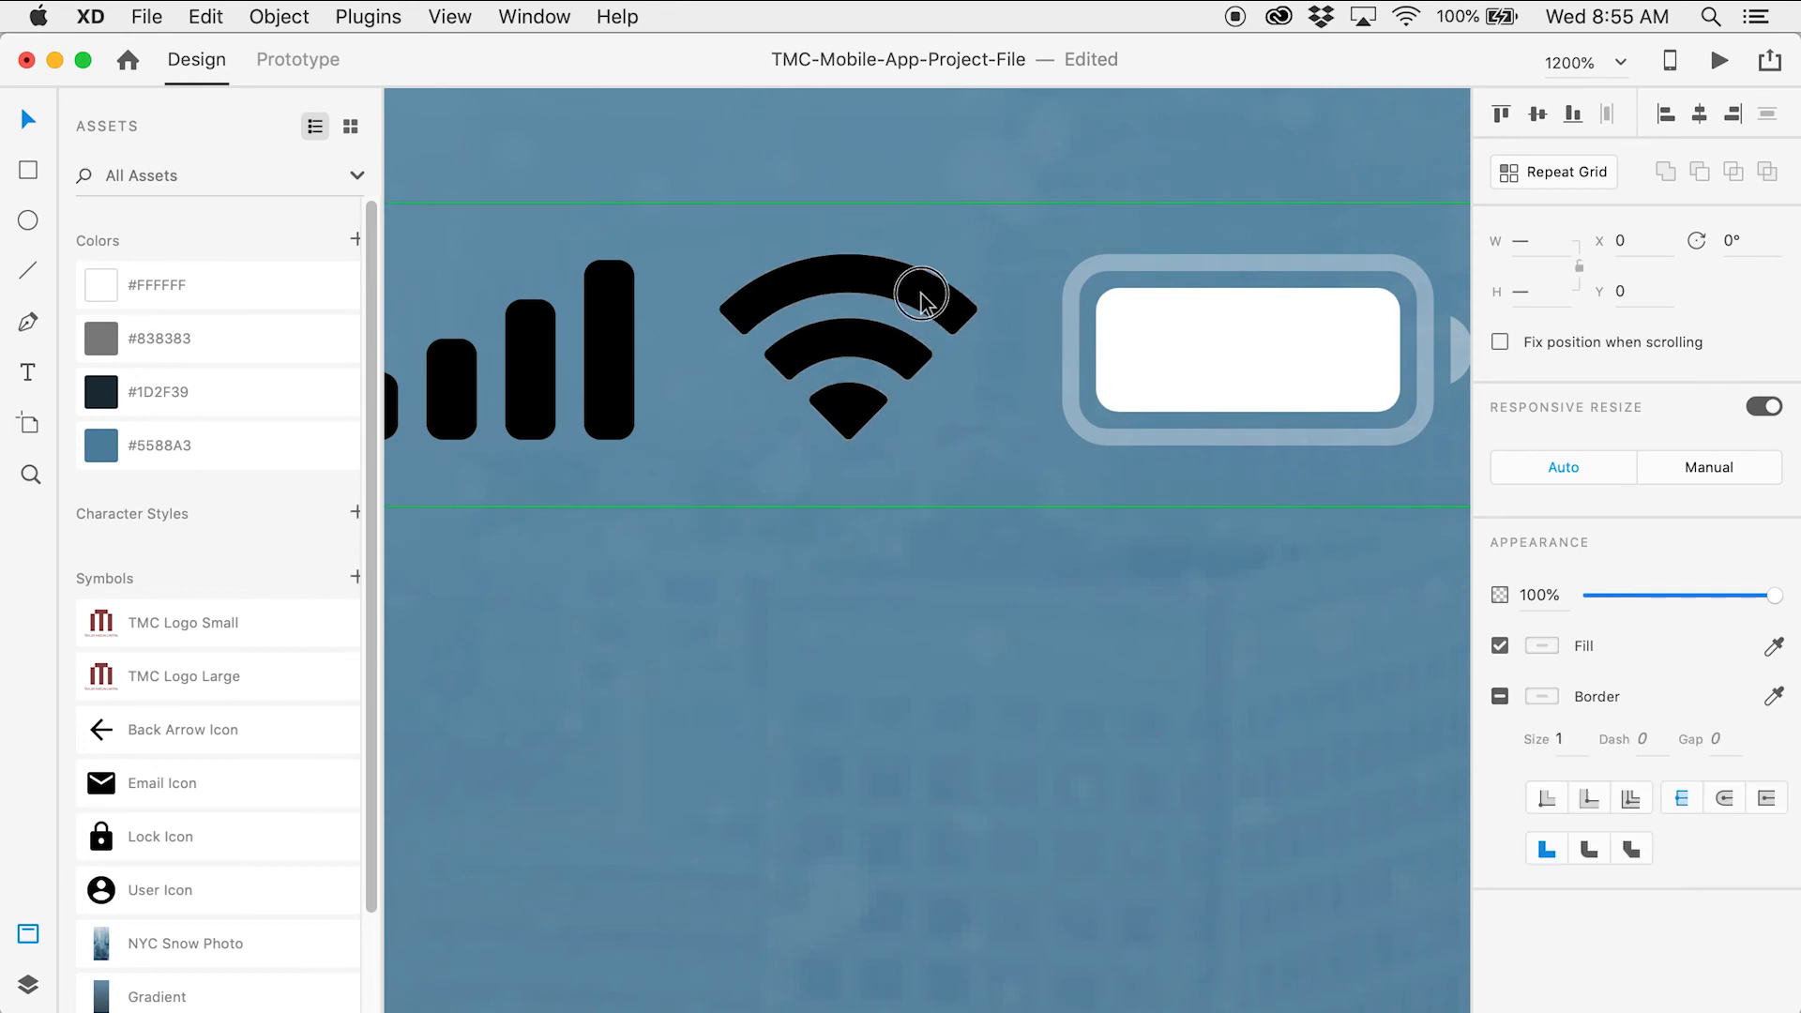
pyautogui.press('super+l')
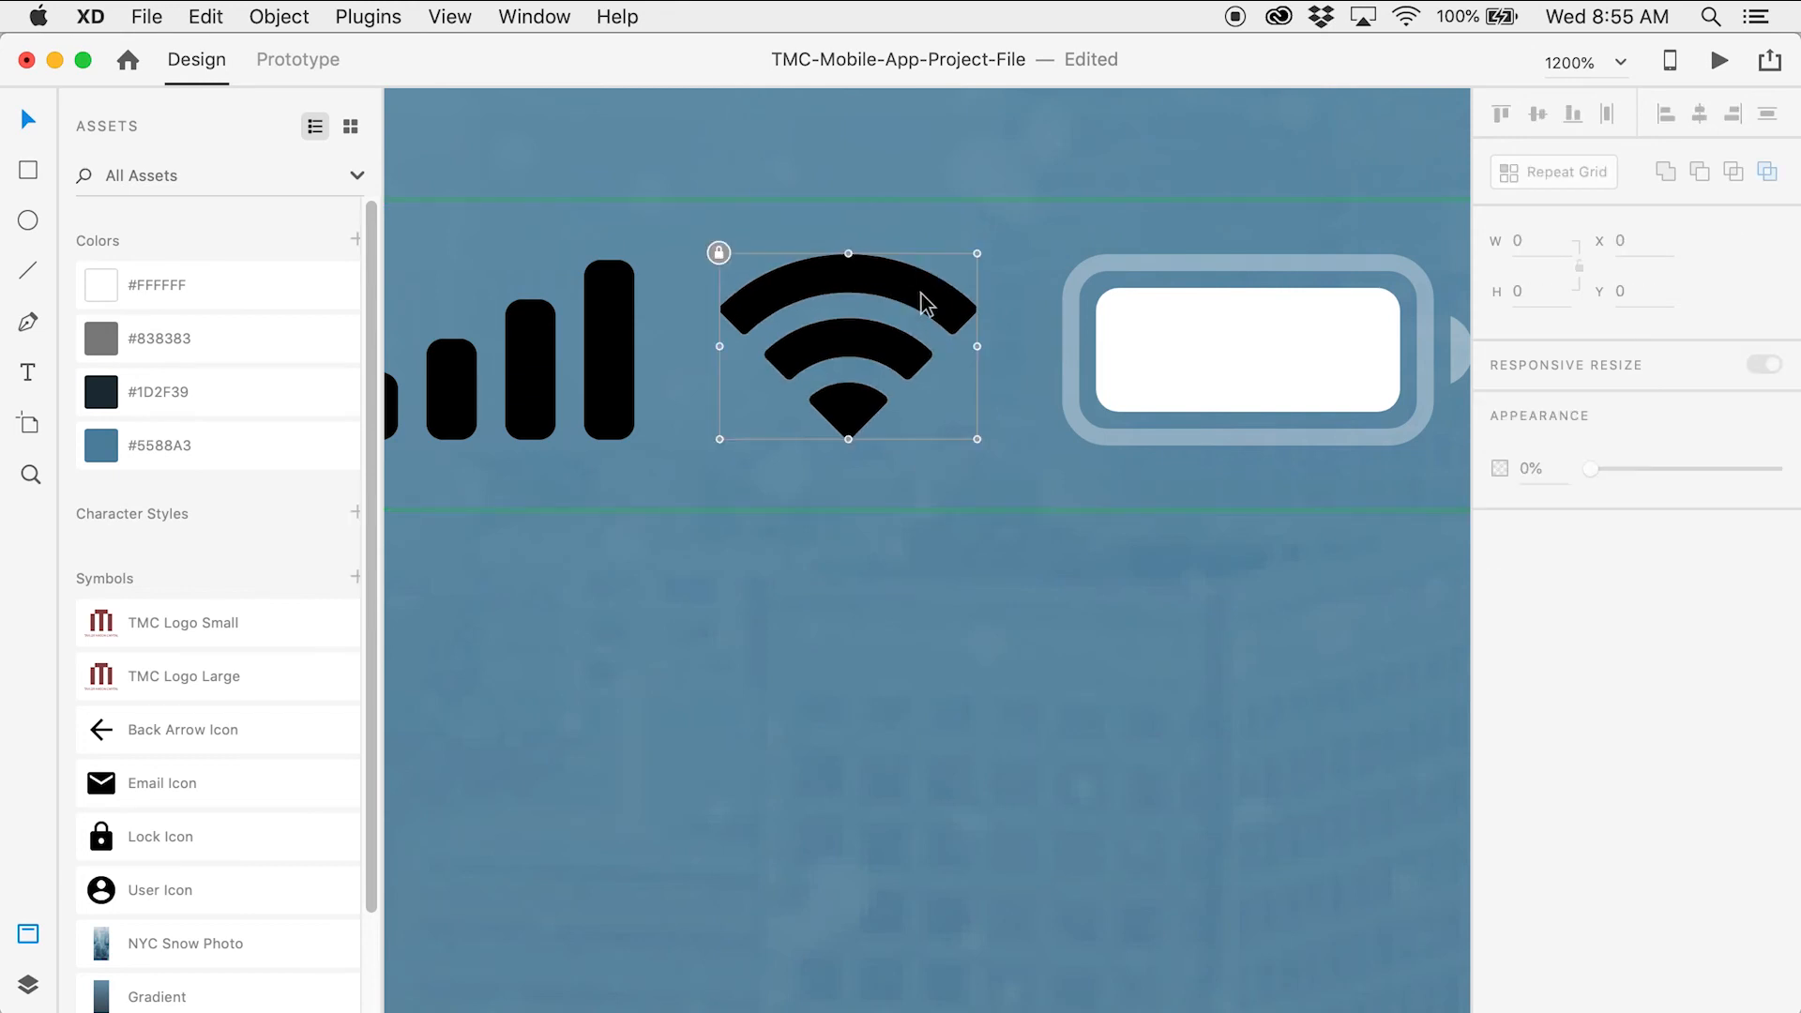
pyautogui.click(719, 253)
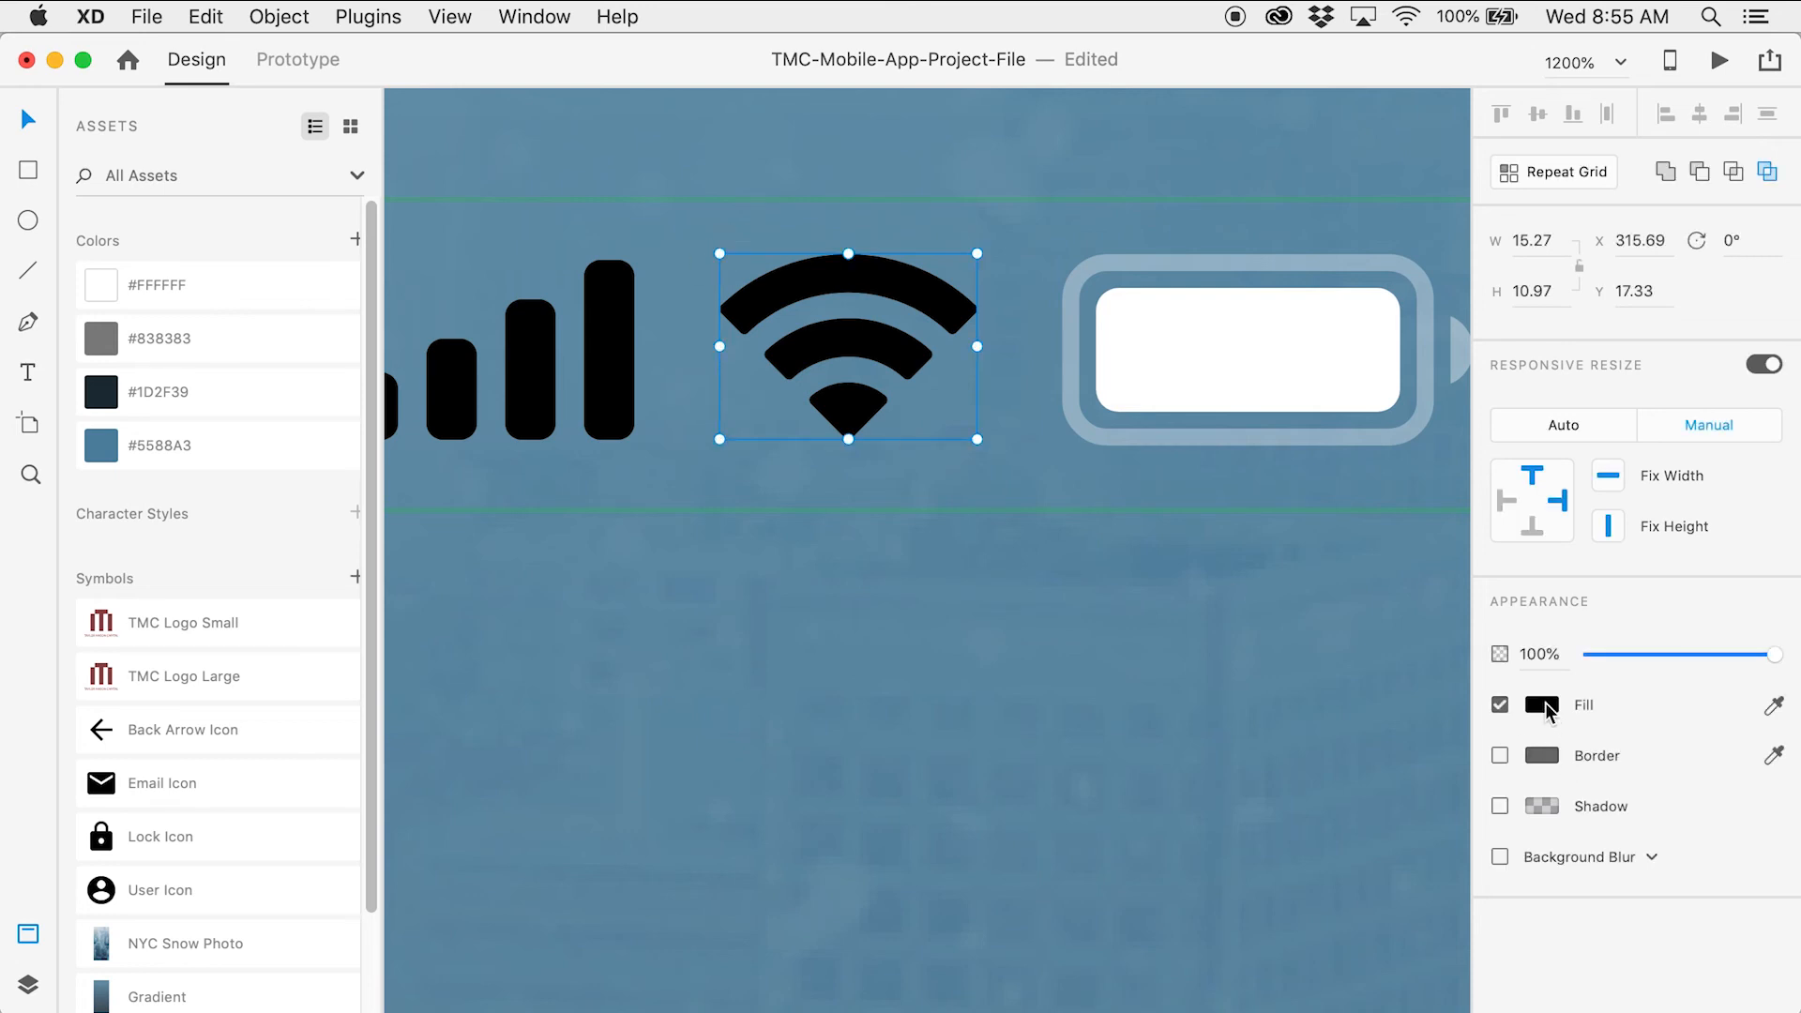
pyautogui.click(1542, 705)
pyautogui.moveTo(1291, 627); pyautogui.dragTo(1198, 555)
pyautogui.click(619, 346)
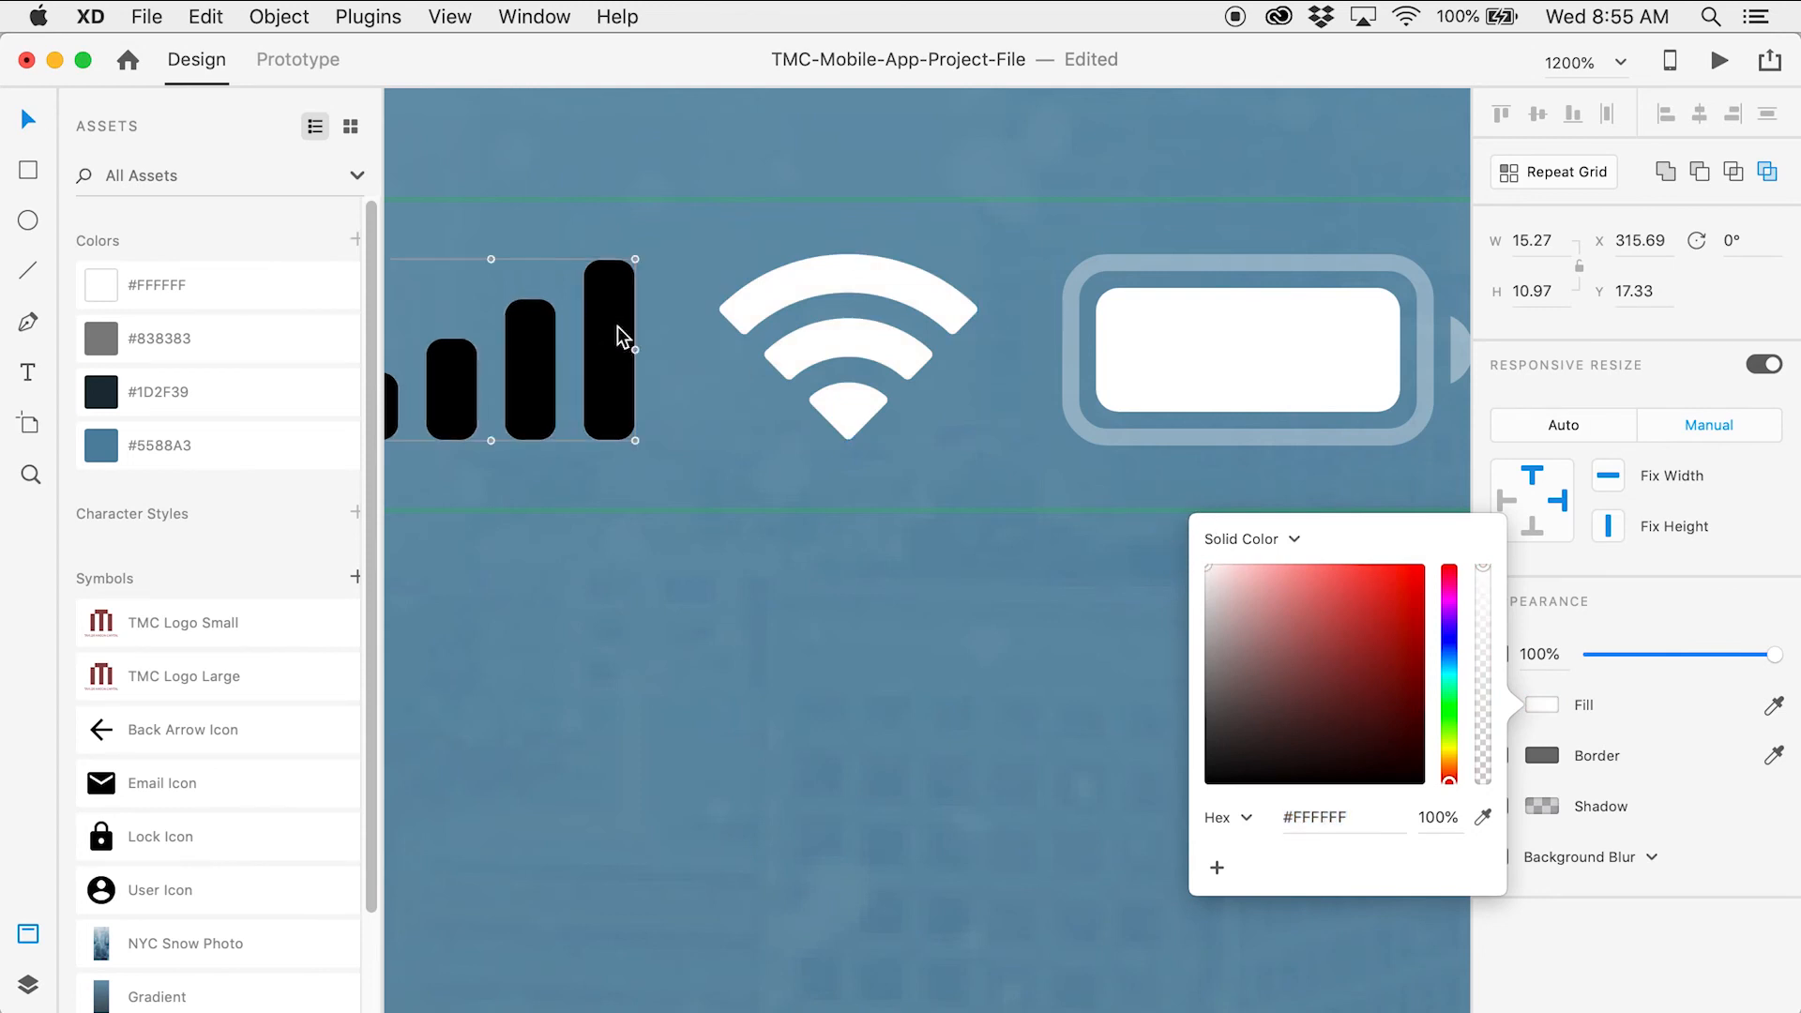
# Recolour the signal-strength bars white and zoom back out to the artboards
pyautogui.press('Escape')
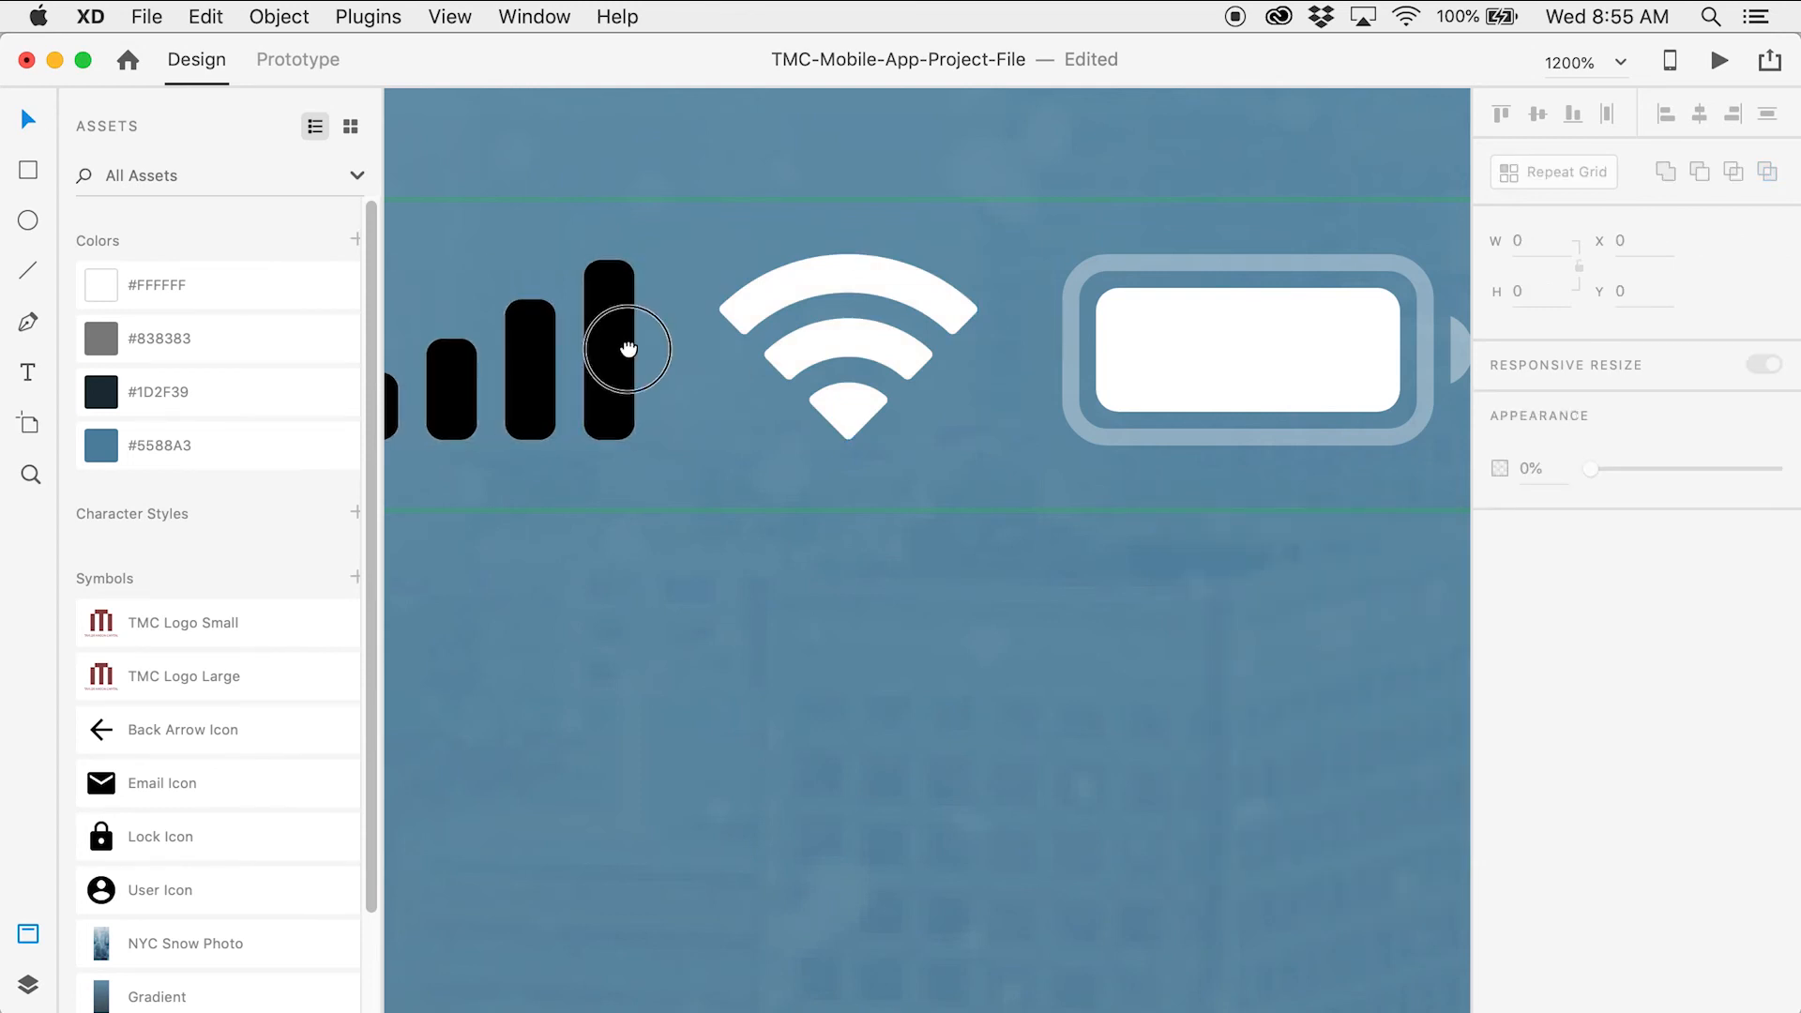
pyautogui.moveTo(619, 349); pyautogui.dragTo(831, 385)
pyautogui.click(822, 396)
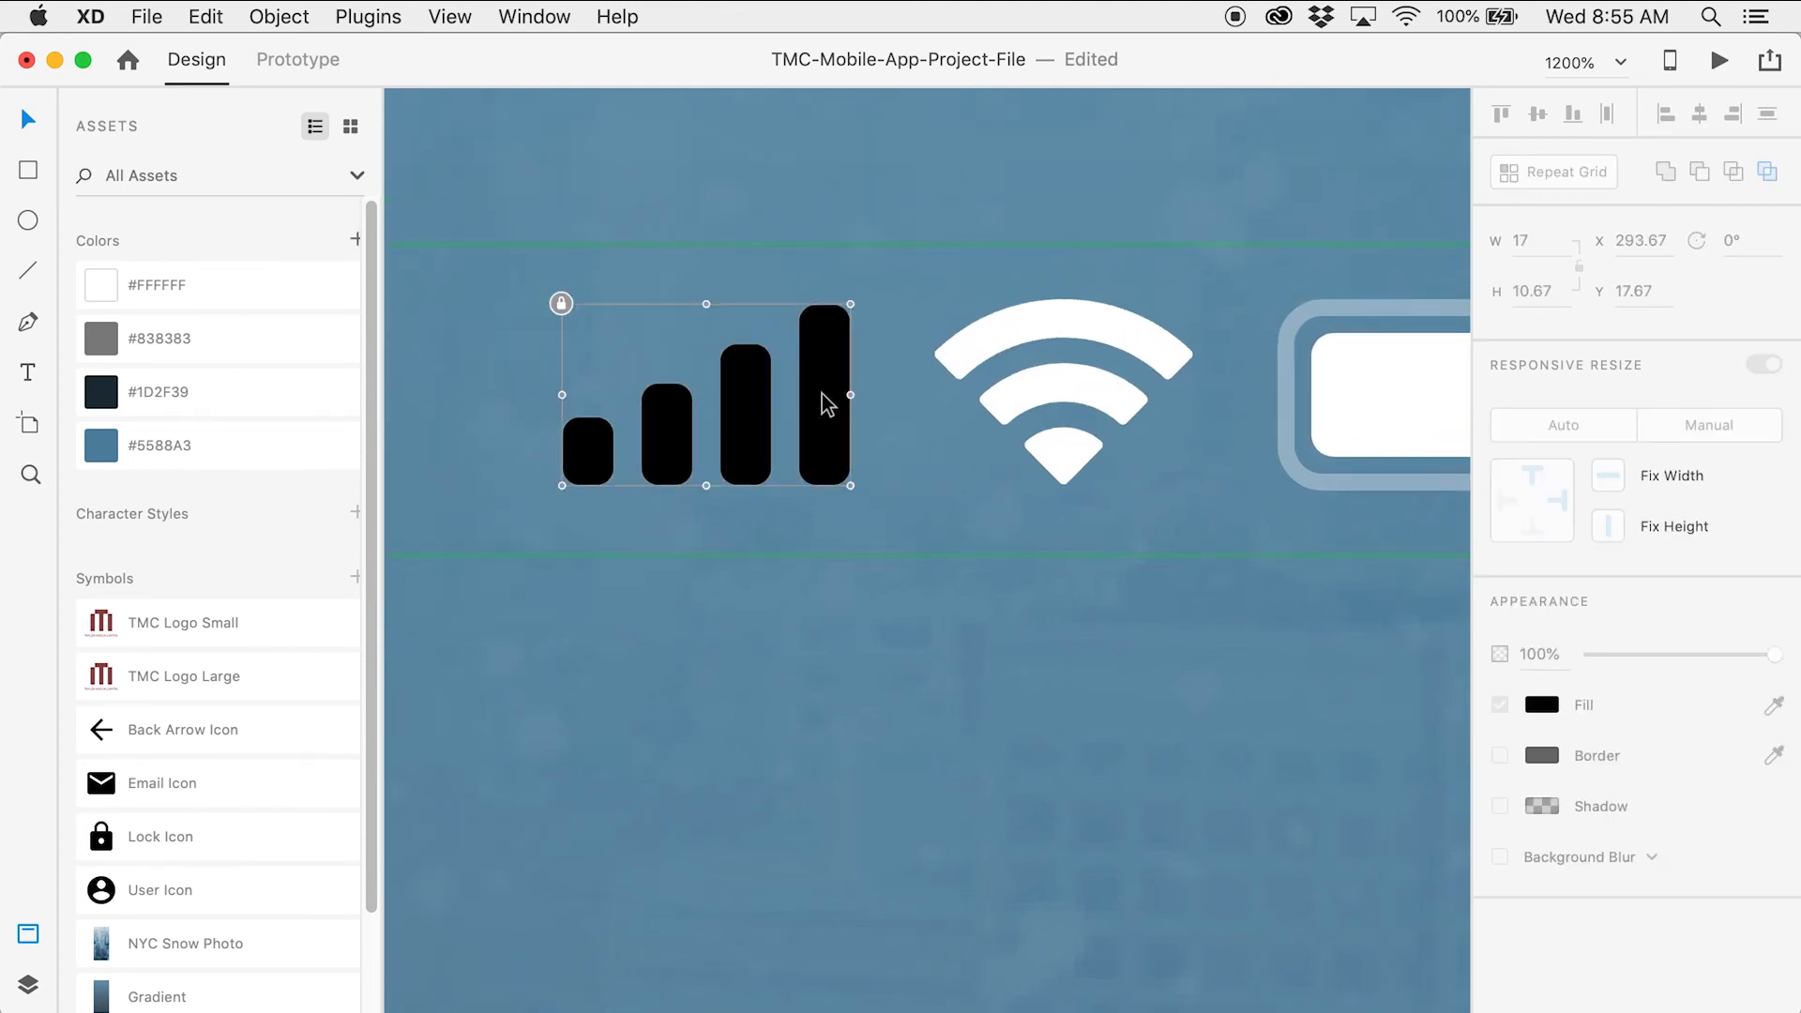
pyautogui.click(560, 304)
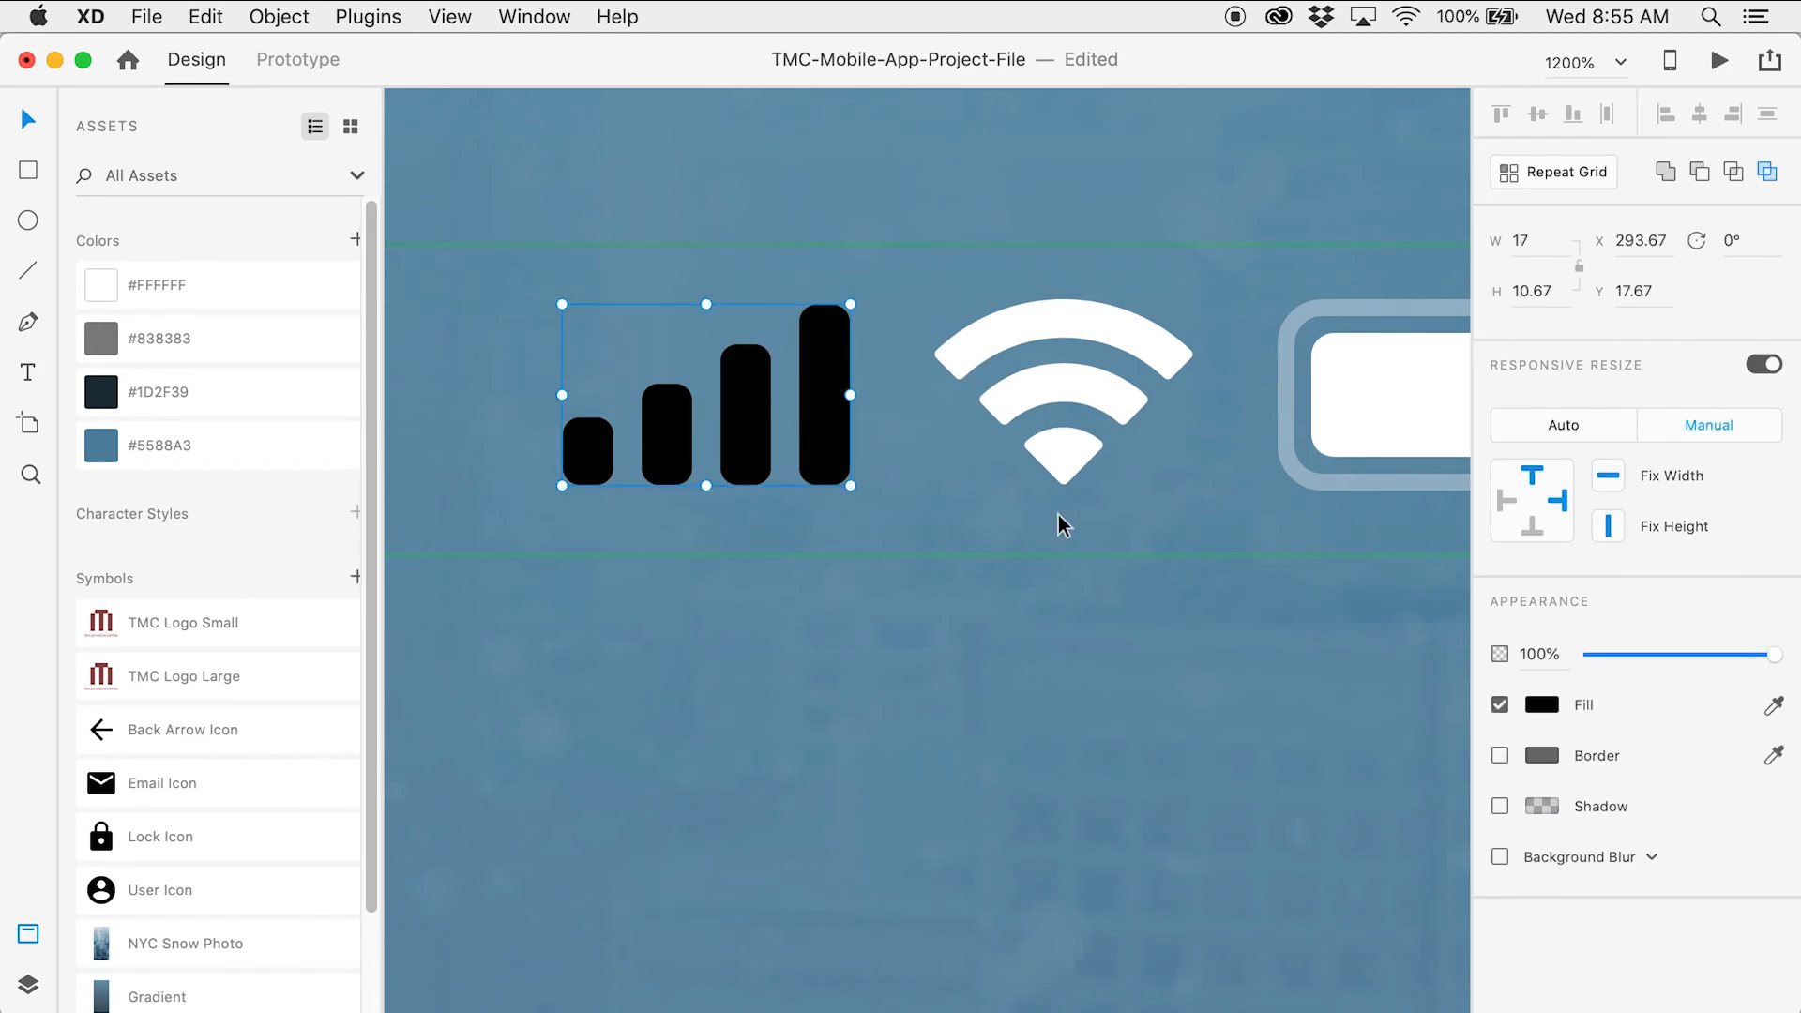
pyautogui.click(1541, 705)
pyautogui.moveTo(1279, 605); pyautogui.dragTo(1152, 537)
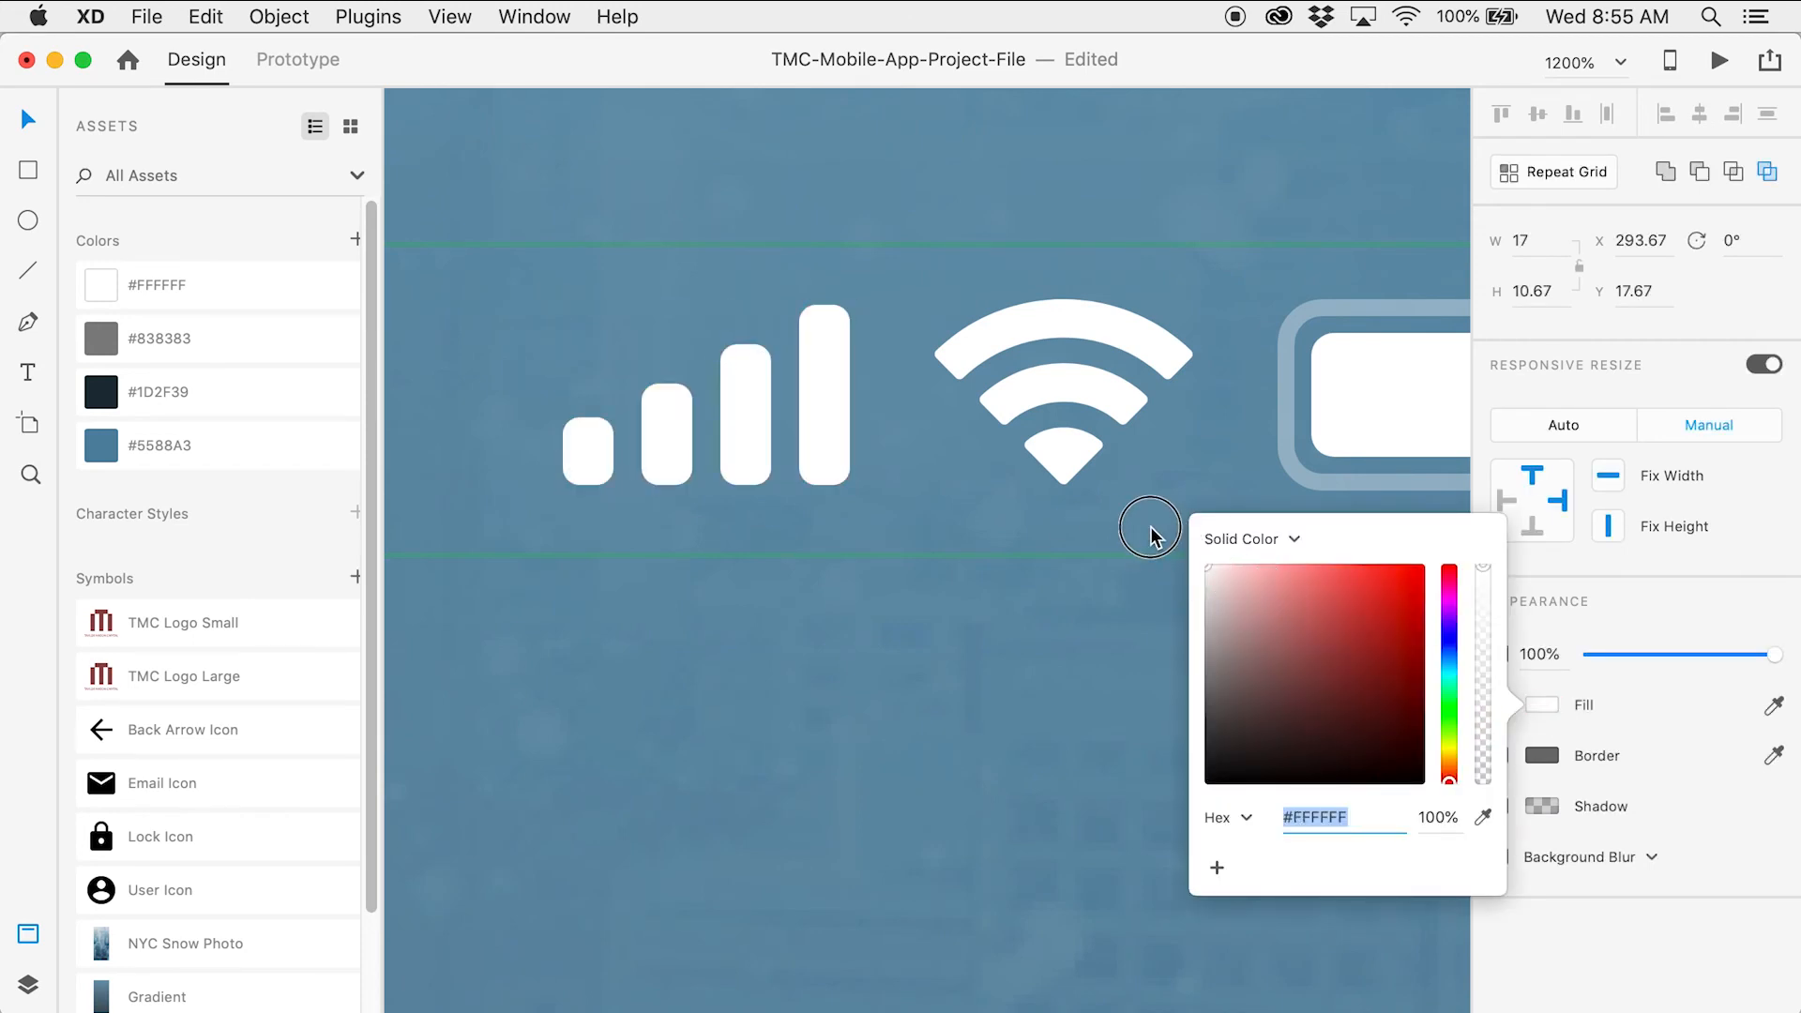
pyautogui.click(985, 385)
pyautogui.press('z')
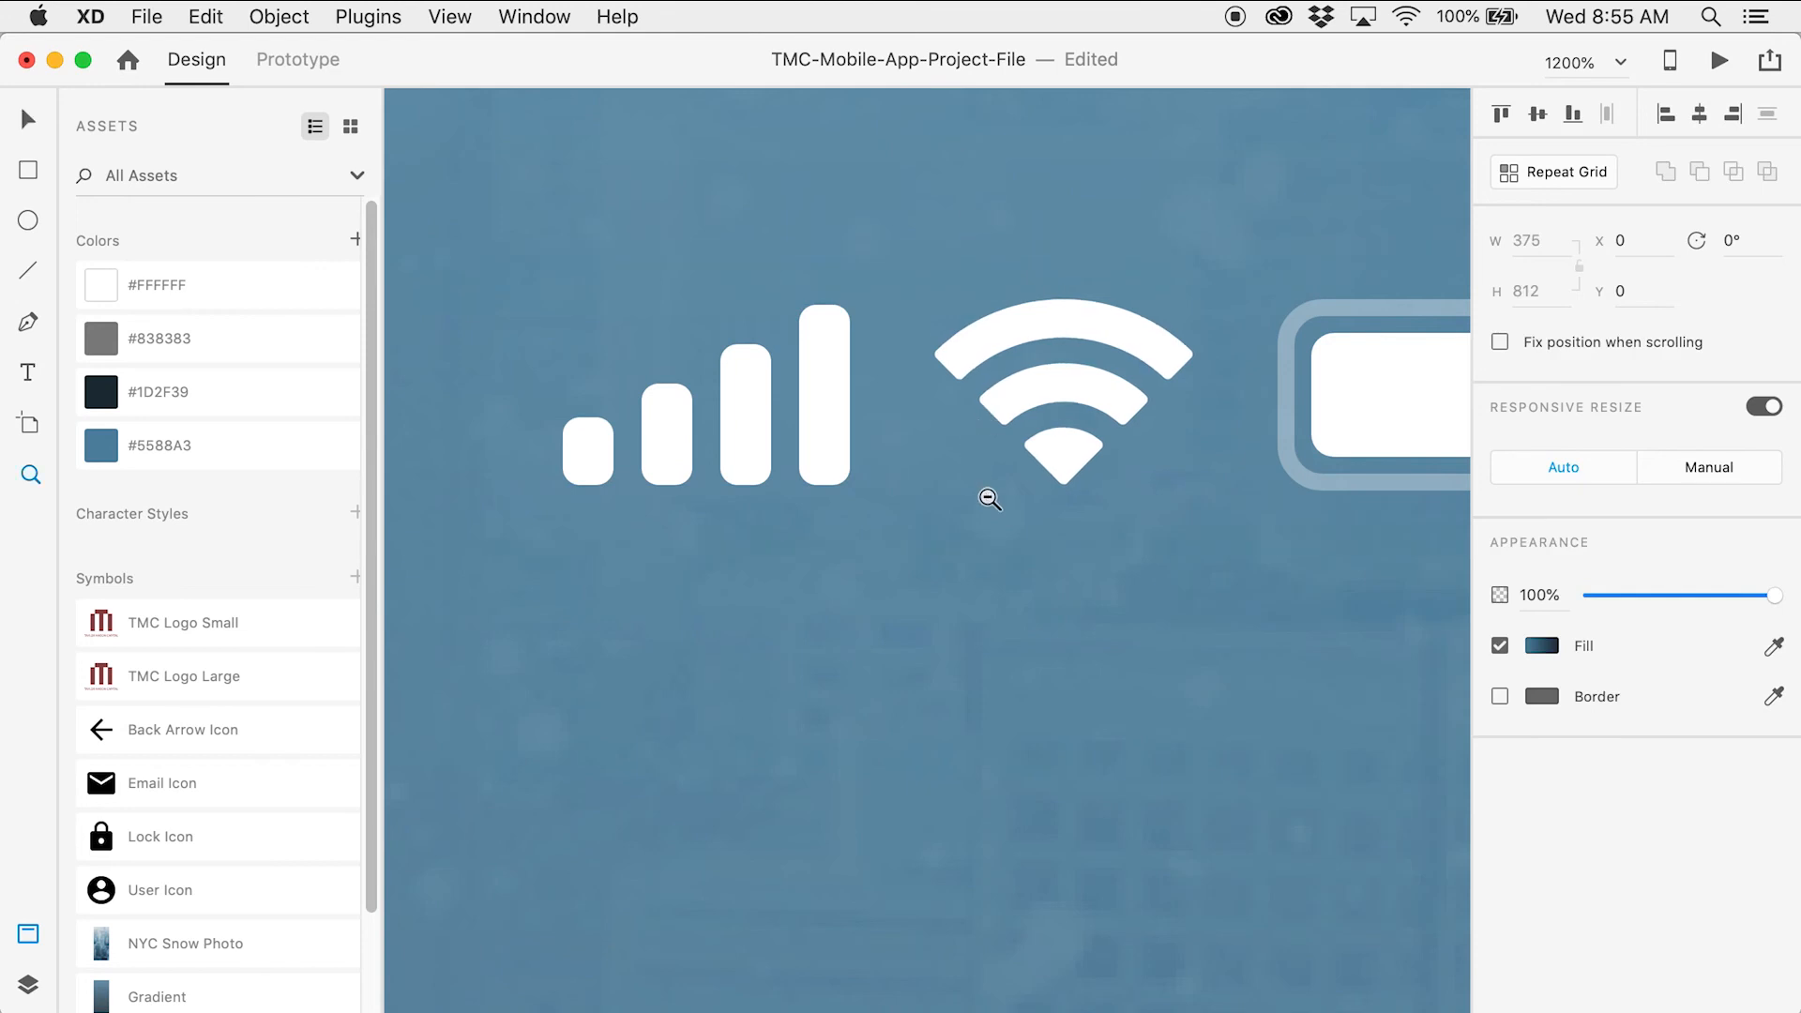
pyautogui.keyDown('alt'); pyautogui.click(989, 499); pyautogui.keyUp('alt')
pyautogui.keyDown('alt'); pyautogui.click(989, 499); pyautogui.keyUp('alt')
pyautogui.keyDown('alt'); pyautogui.click(990, 499); pyautogui.keyUp('alt')
# Set the fill of the login screen's bottom home indicator bar to white
pyautogui.keyDown('alt'); pyautogui.click(989, 499); pyautogui.keyUp('alt')
pyautogui.keyDown('alt'); pyautogui.click(989, 499); pyautogui.keyUp('alt')
pyautogui.keyDown('alt'); pyautogui.click(989, 499); pyautogui.keyUp('alt')
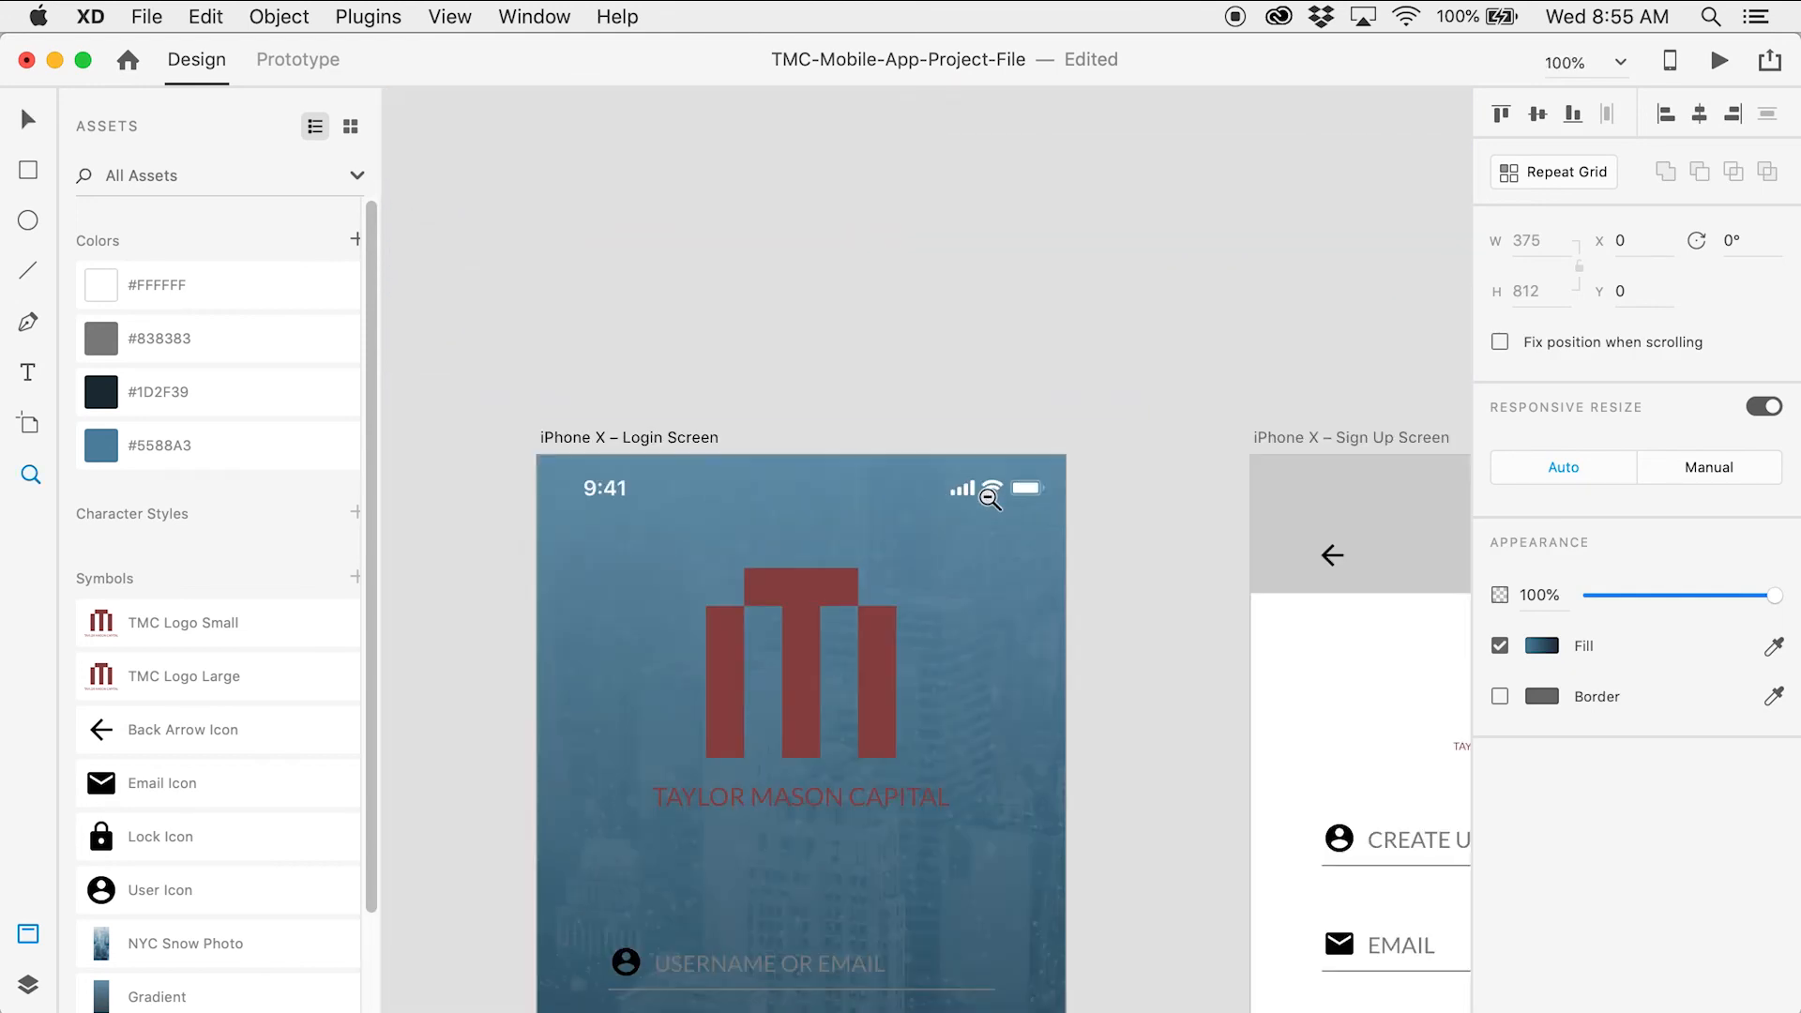
pyautogui.press('v')
pyautogui.click(1168, 564)
pyautogui.scroll(-5, 1168, 564)
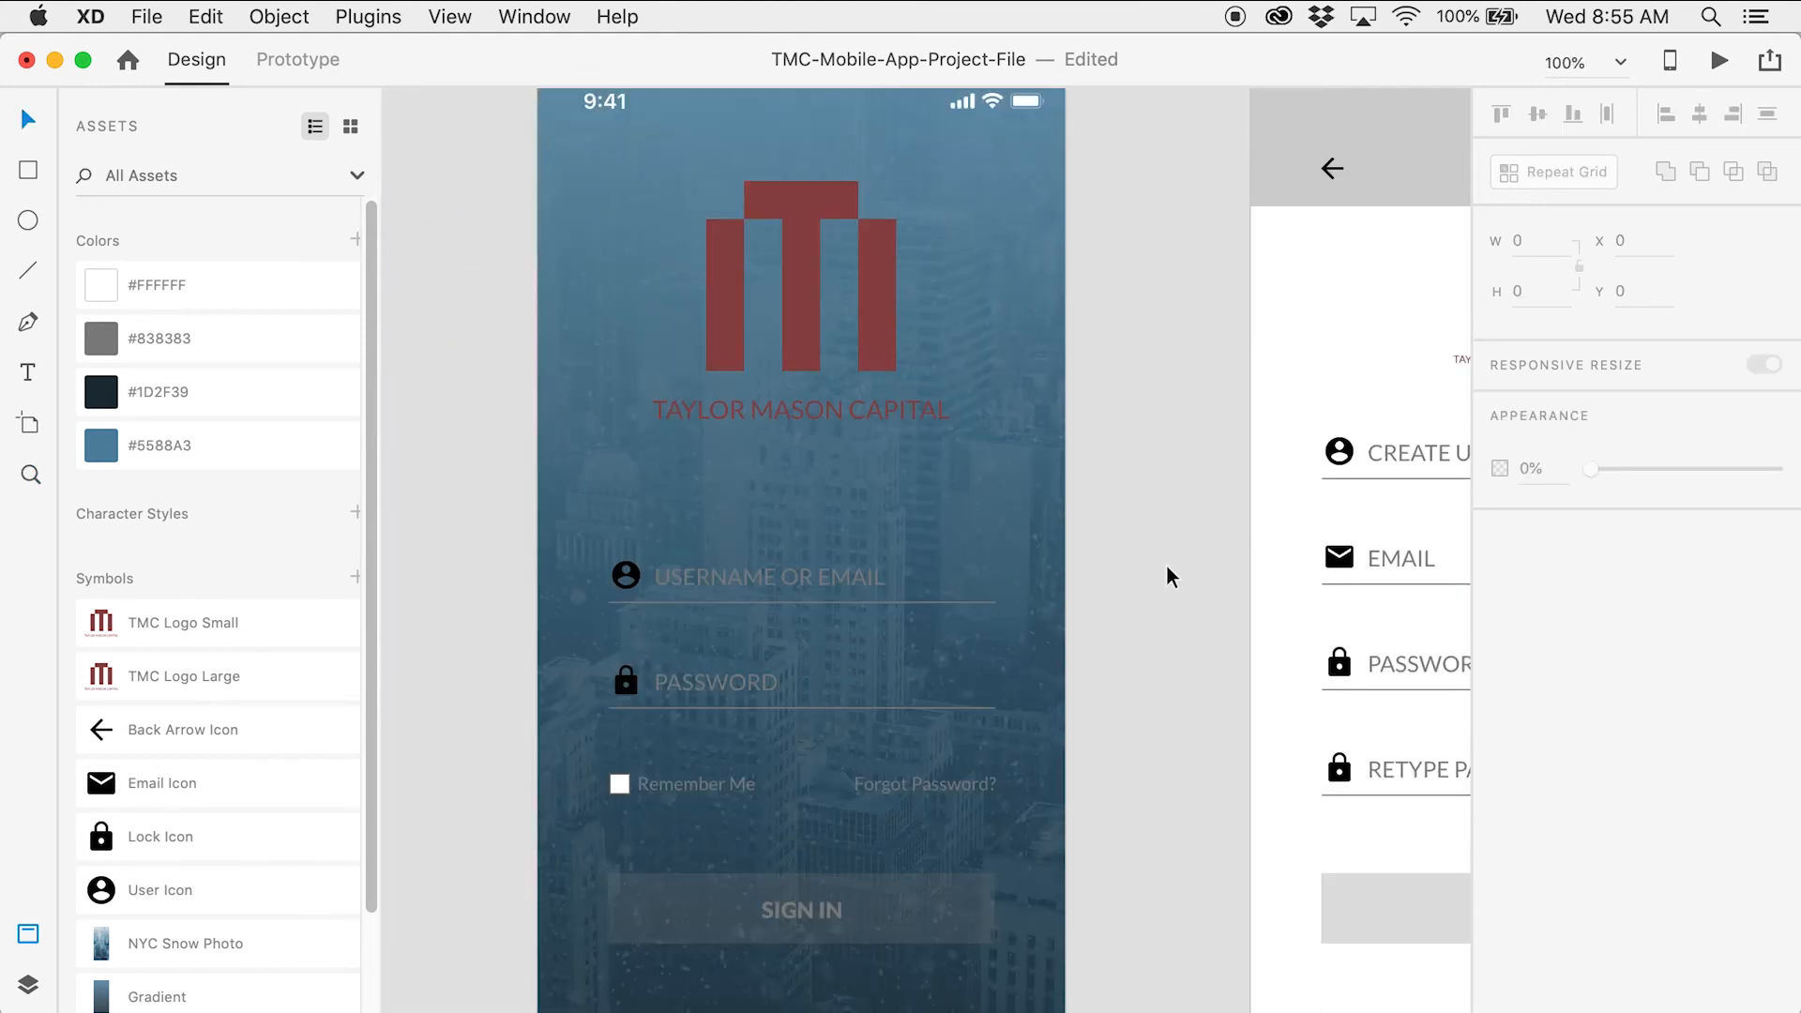
pyautogui.scroll(-4, 1163, 575)
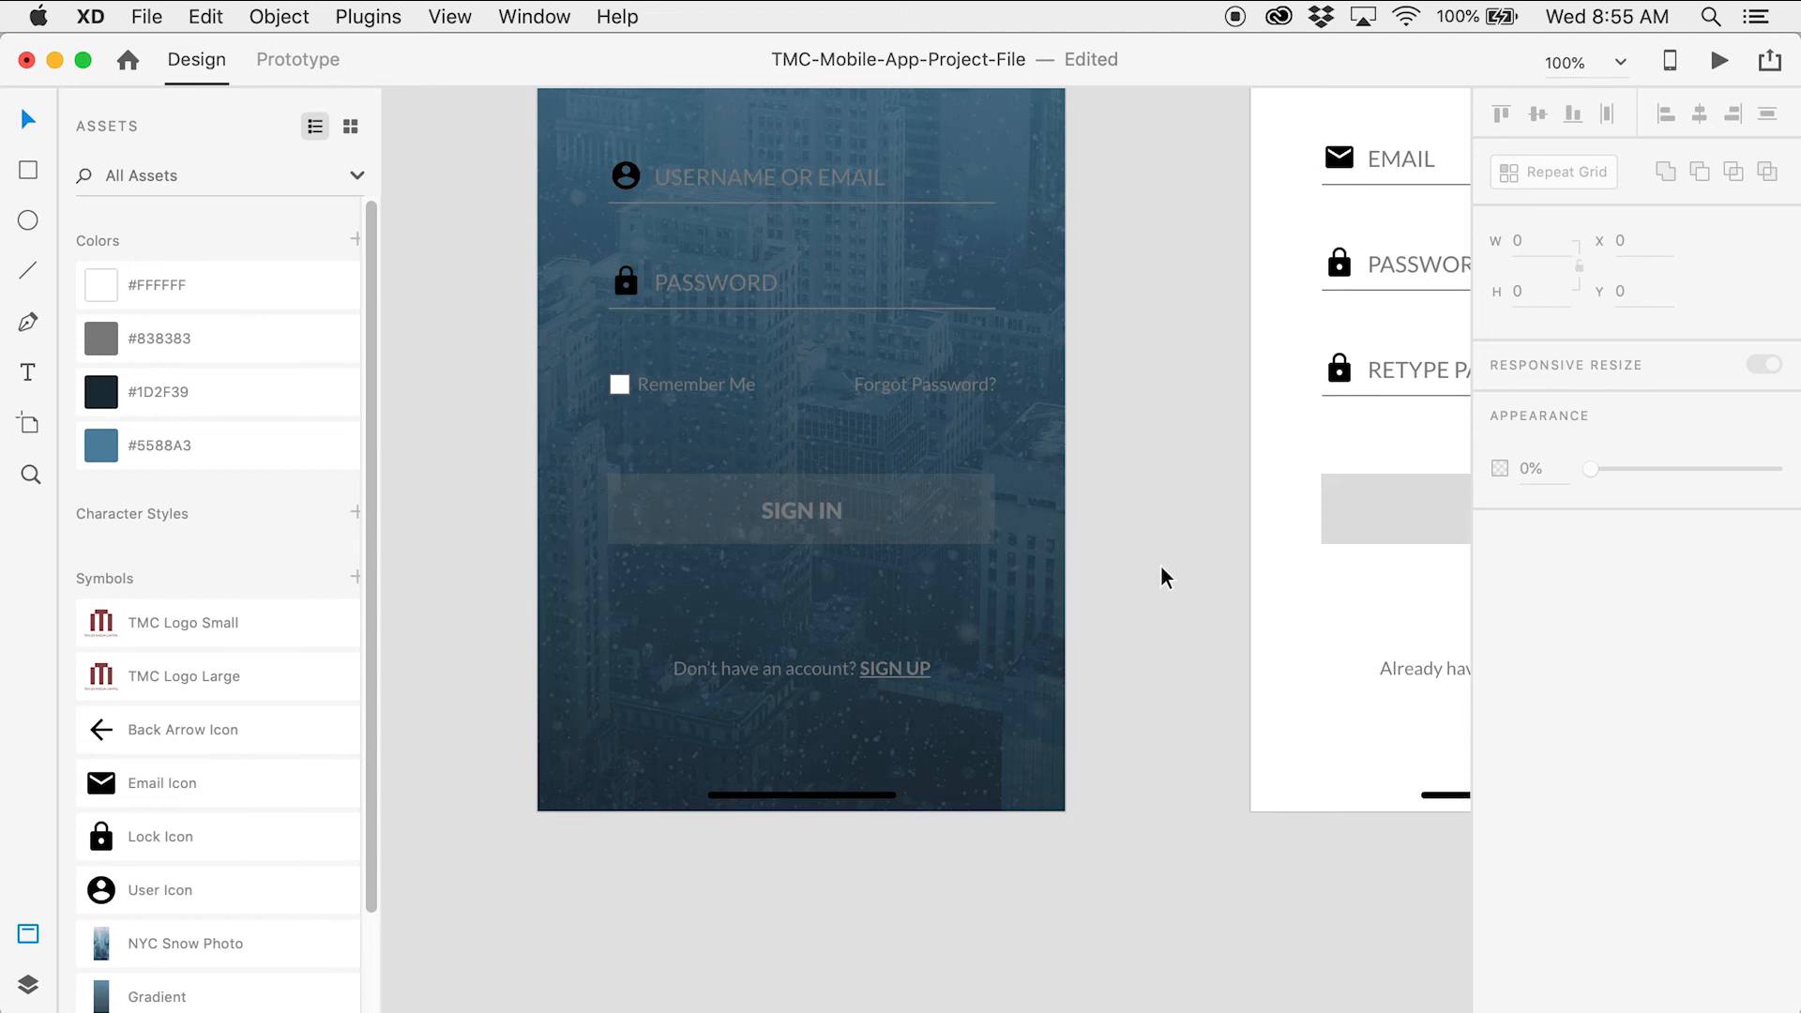
pyautogui.click(889, 796)
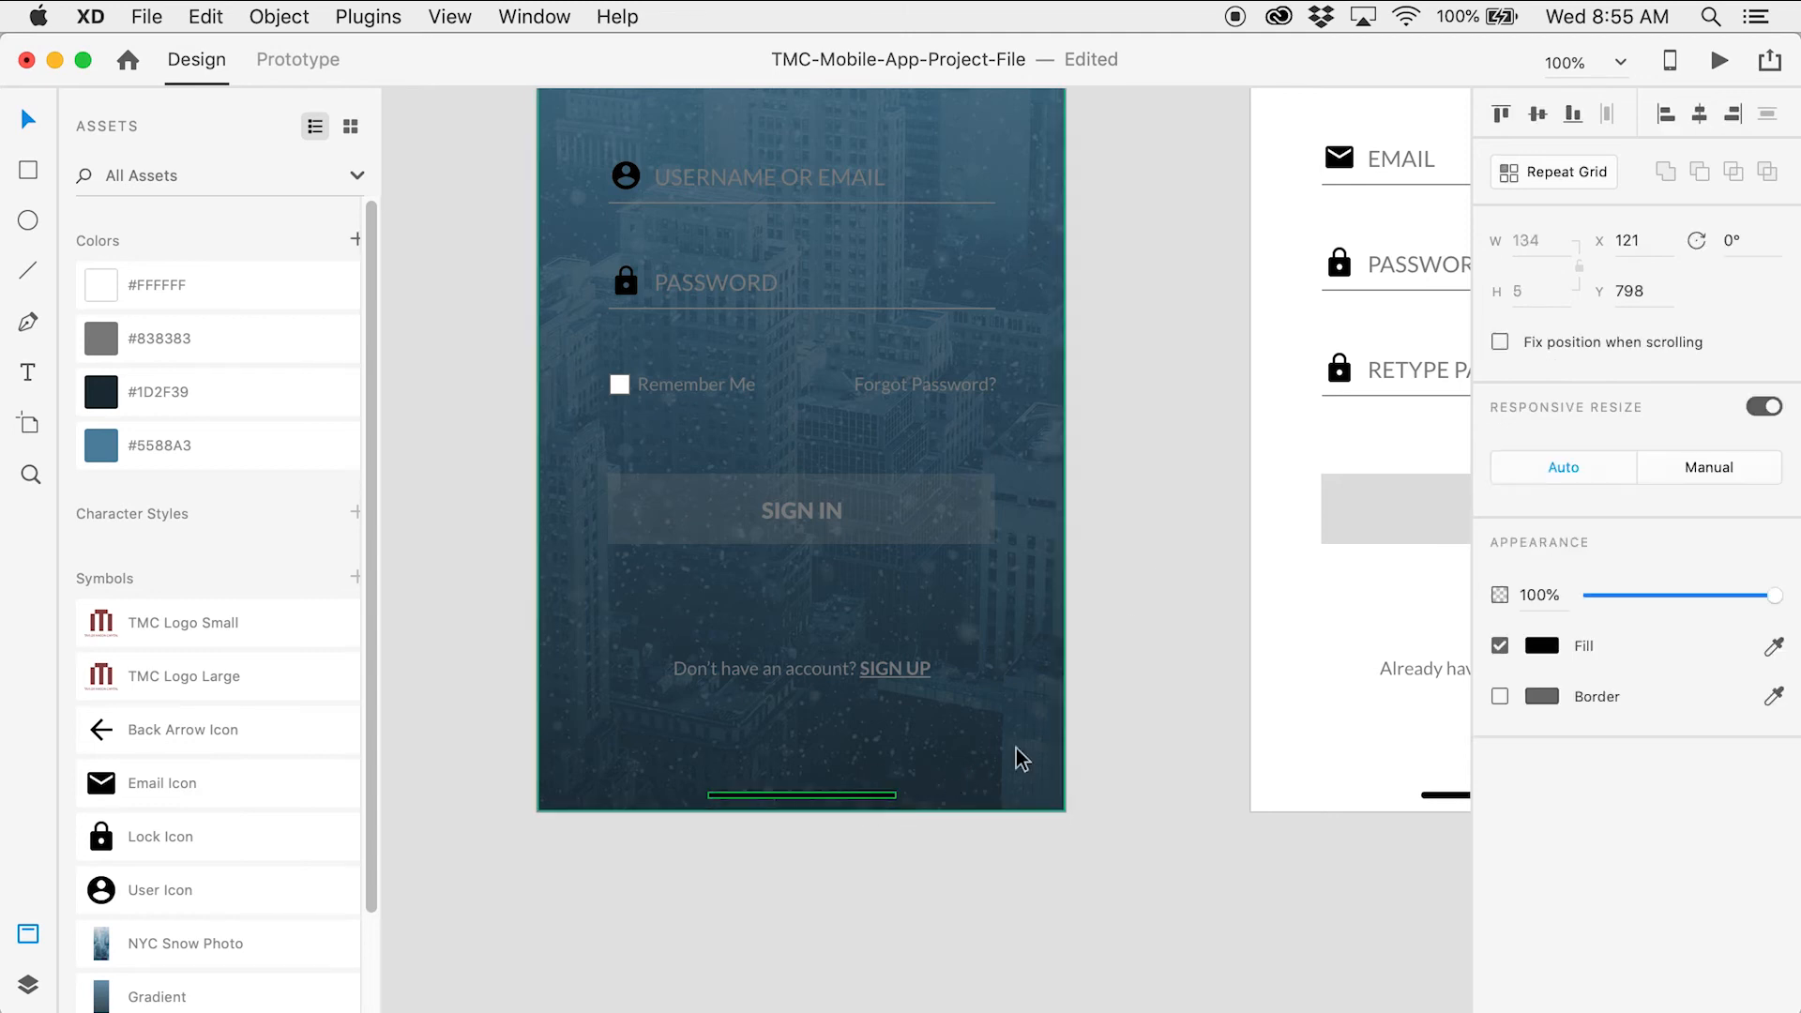
pyautogui.click(1541, 646)
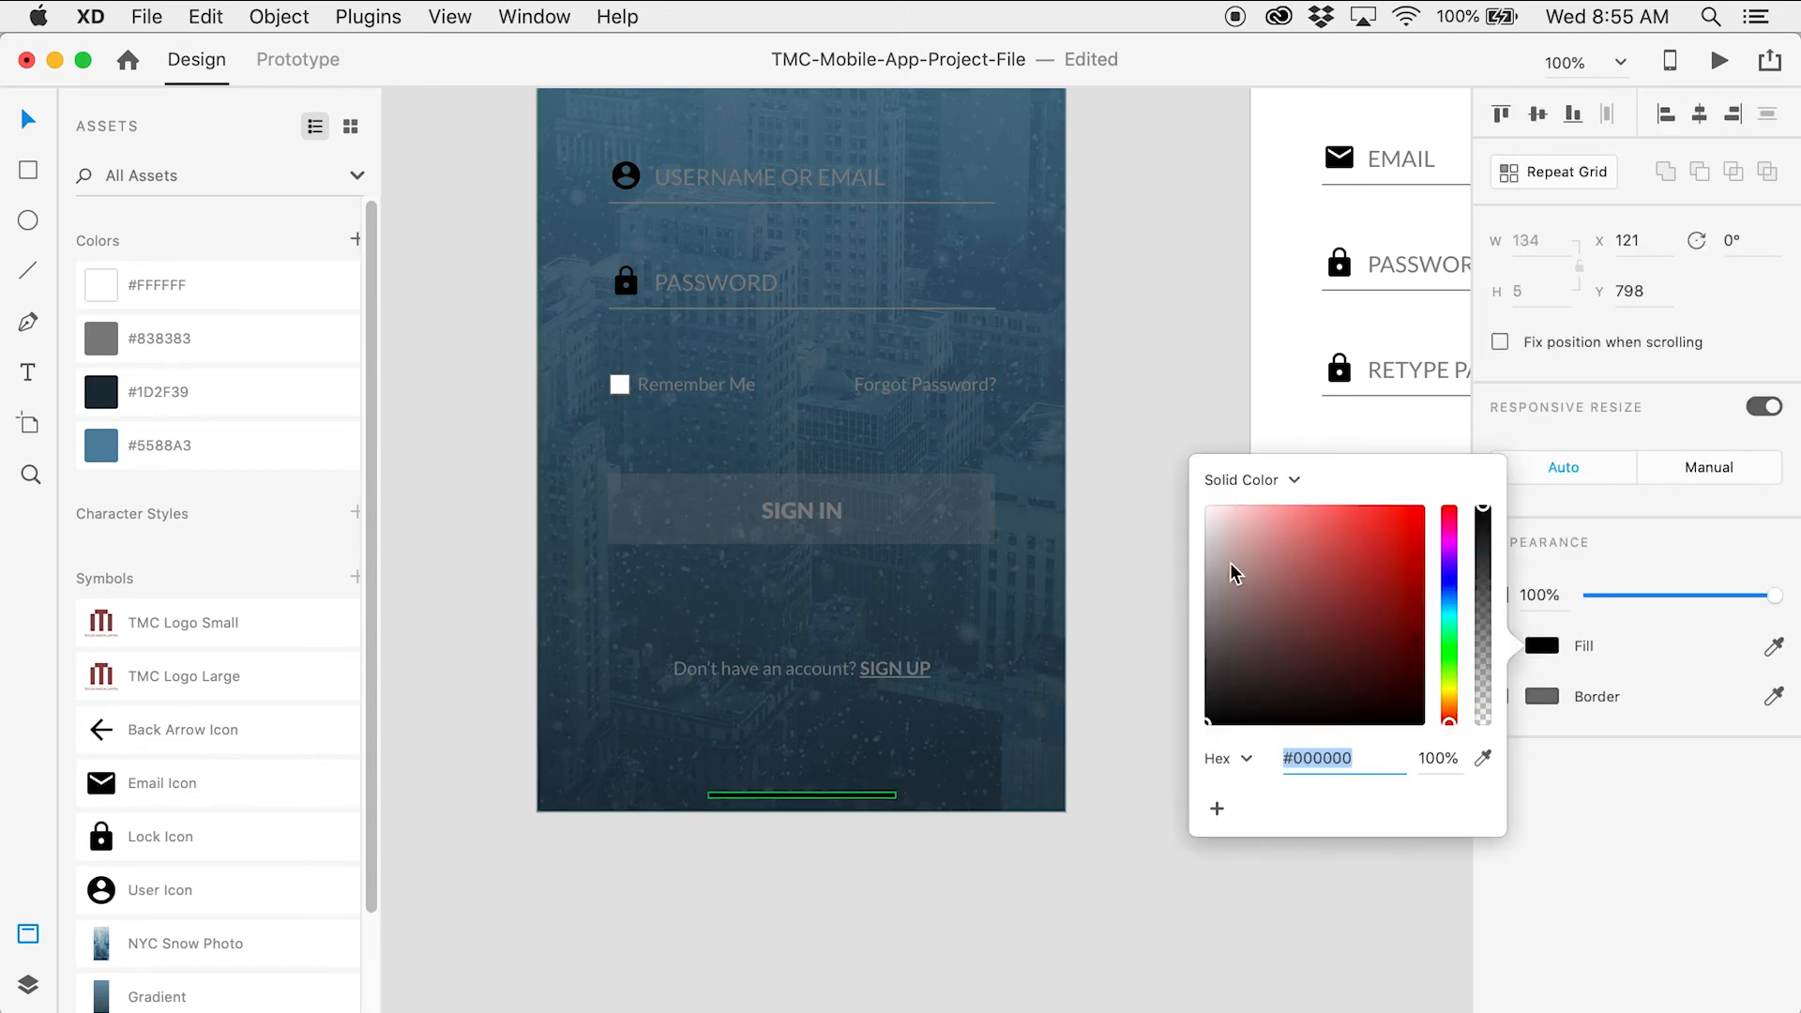
pyautogui.click(1152, 354)
pyautogui.scroll(5, 1167, 482)
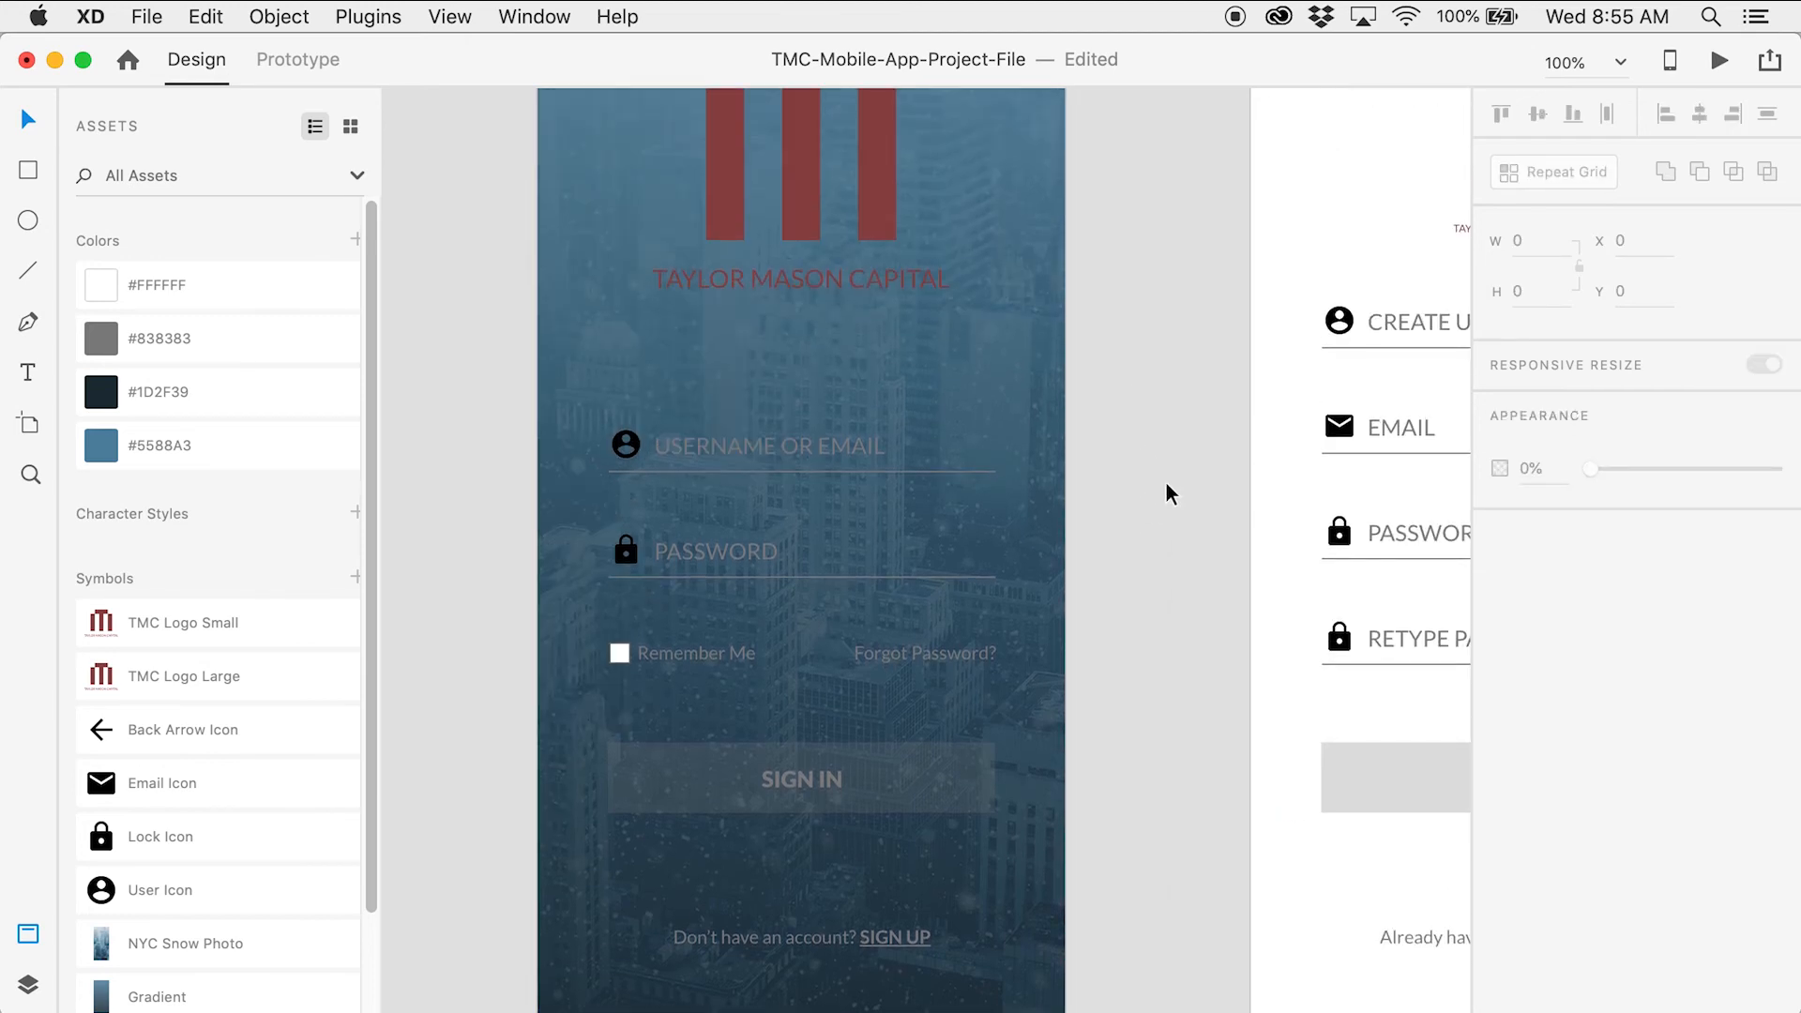
pyautogui.scroll(2, 1167, 482)
pyautogui.moveTo(1190, 534); pyautogui.dragTo(1012, 197)
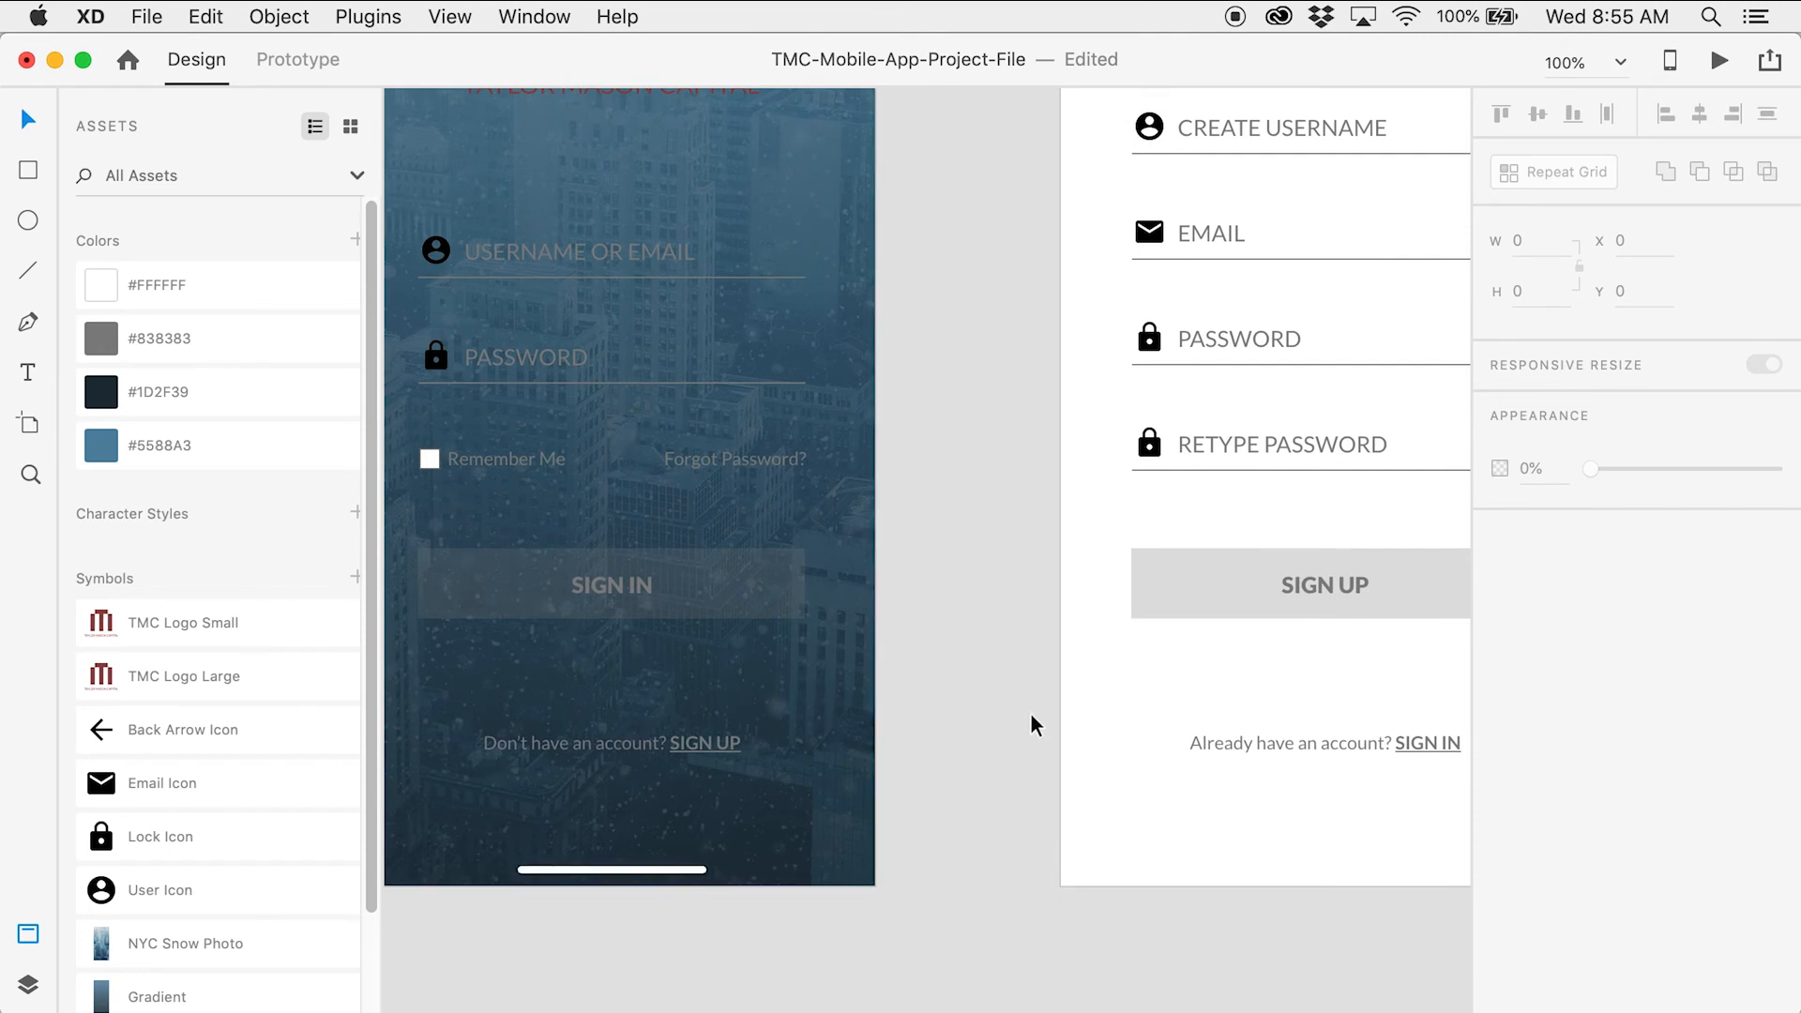
pyautogui.hscroll(3, 1030, 714)
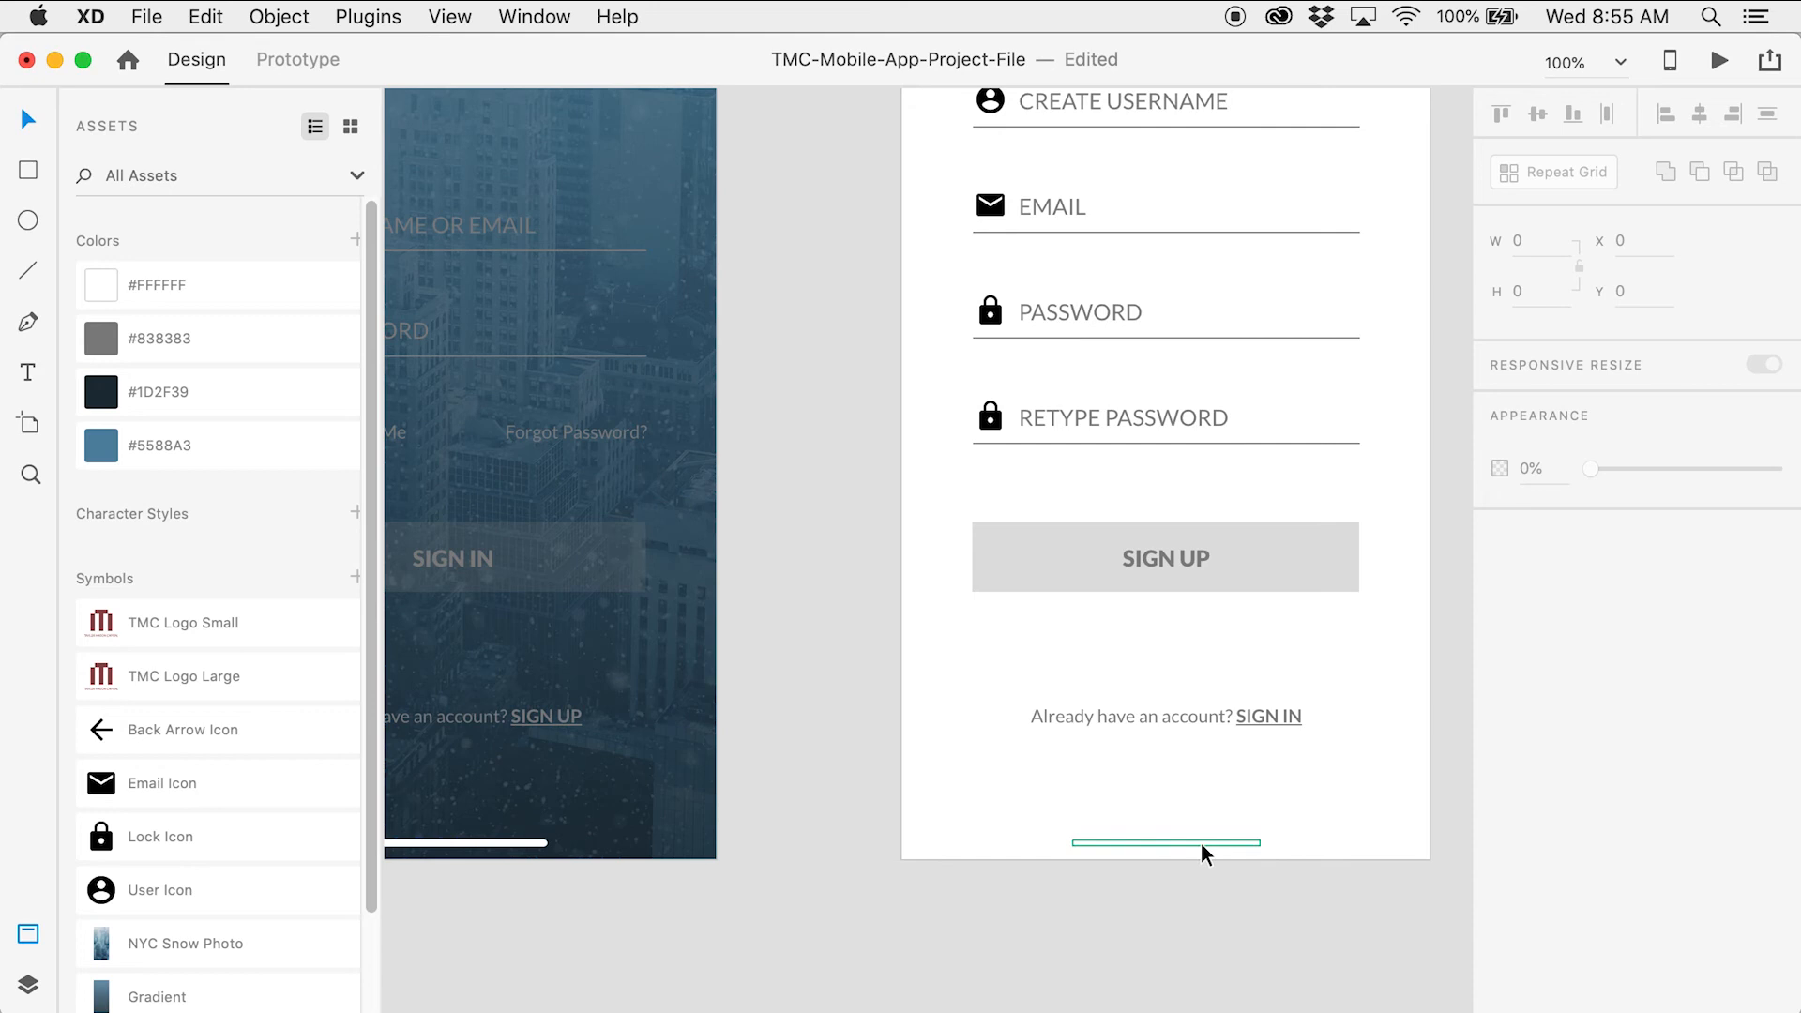
# Send the Sign Up header rectangle behind the status bar
pyautogui.moveTo(862, 321); pyautogui.dragTo(928, 808)
pyautogui.click(1118, 288)
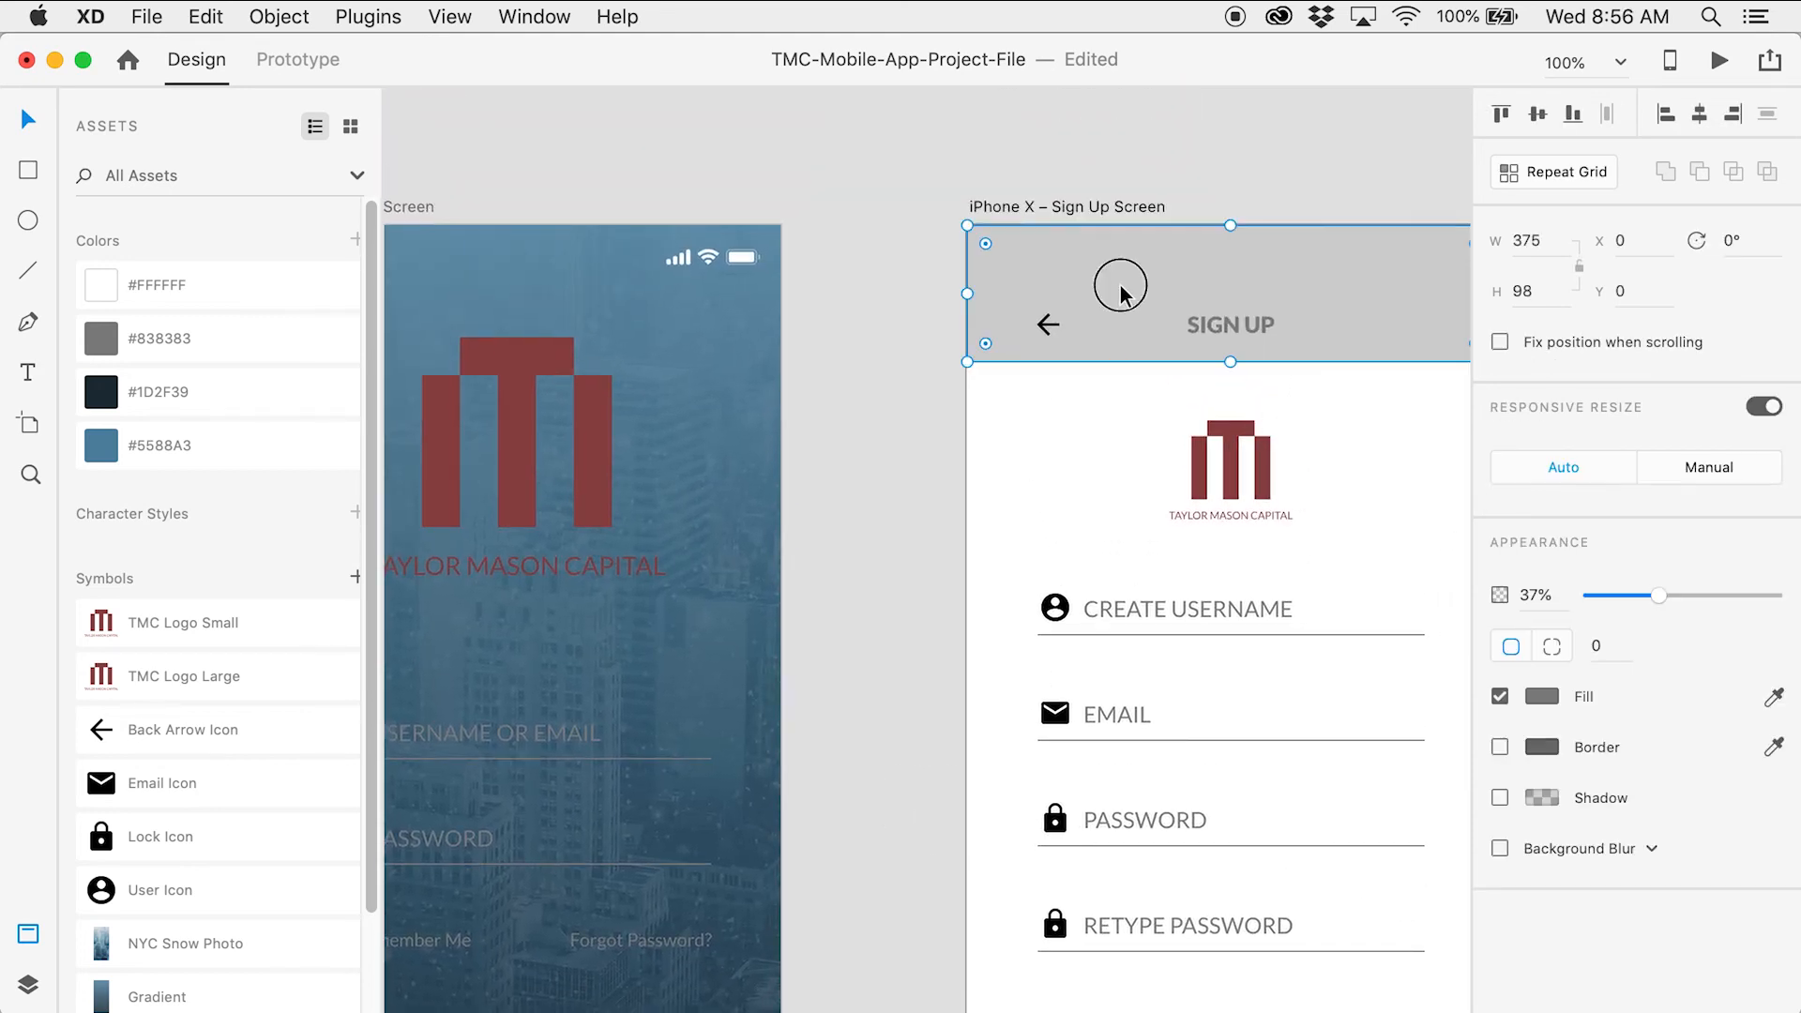
pyautogui.press('super+shift+bracketleft')
pyautogui.click(923, 325)
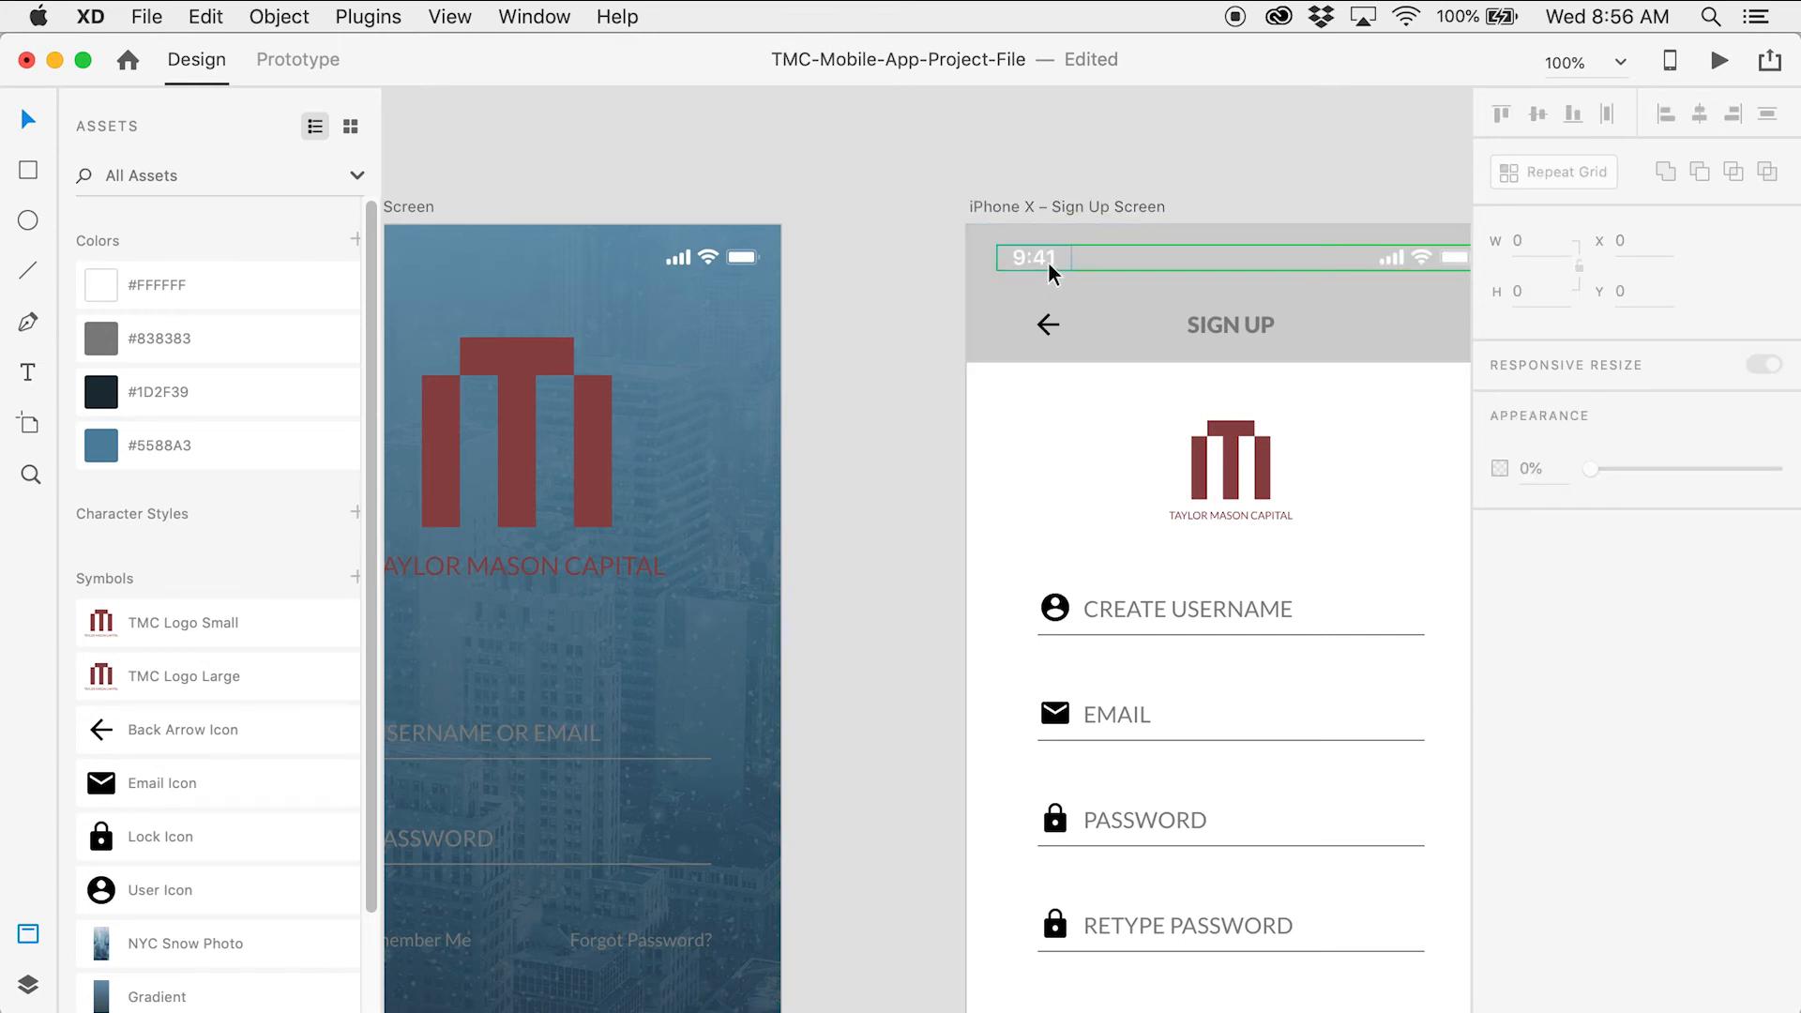
# Turn the login screen's TMC logo and wordmark white with the #FFFFFF swatch
pyautogui.moveTo(877, 455); pyautogui.dragTo(1117, 314)
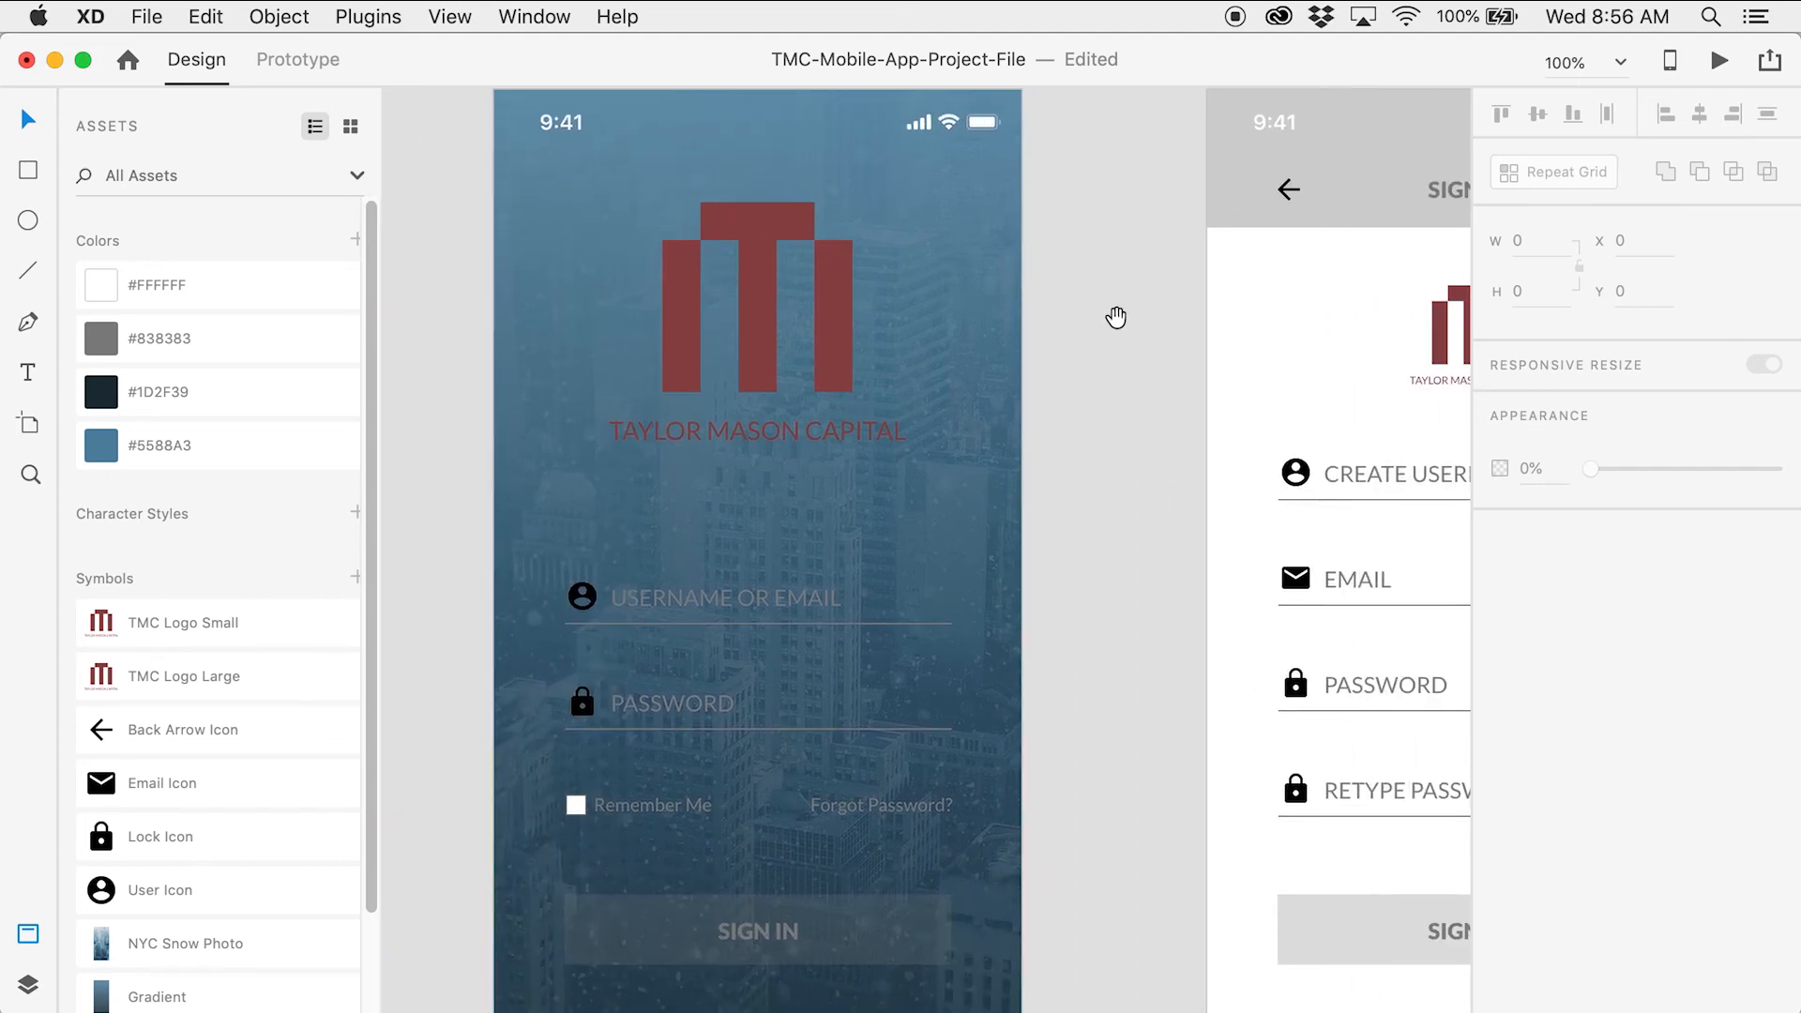
pyautogui.click(829, 332)
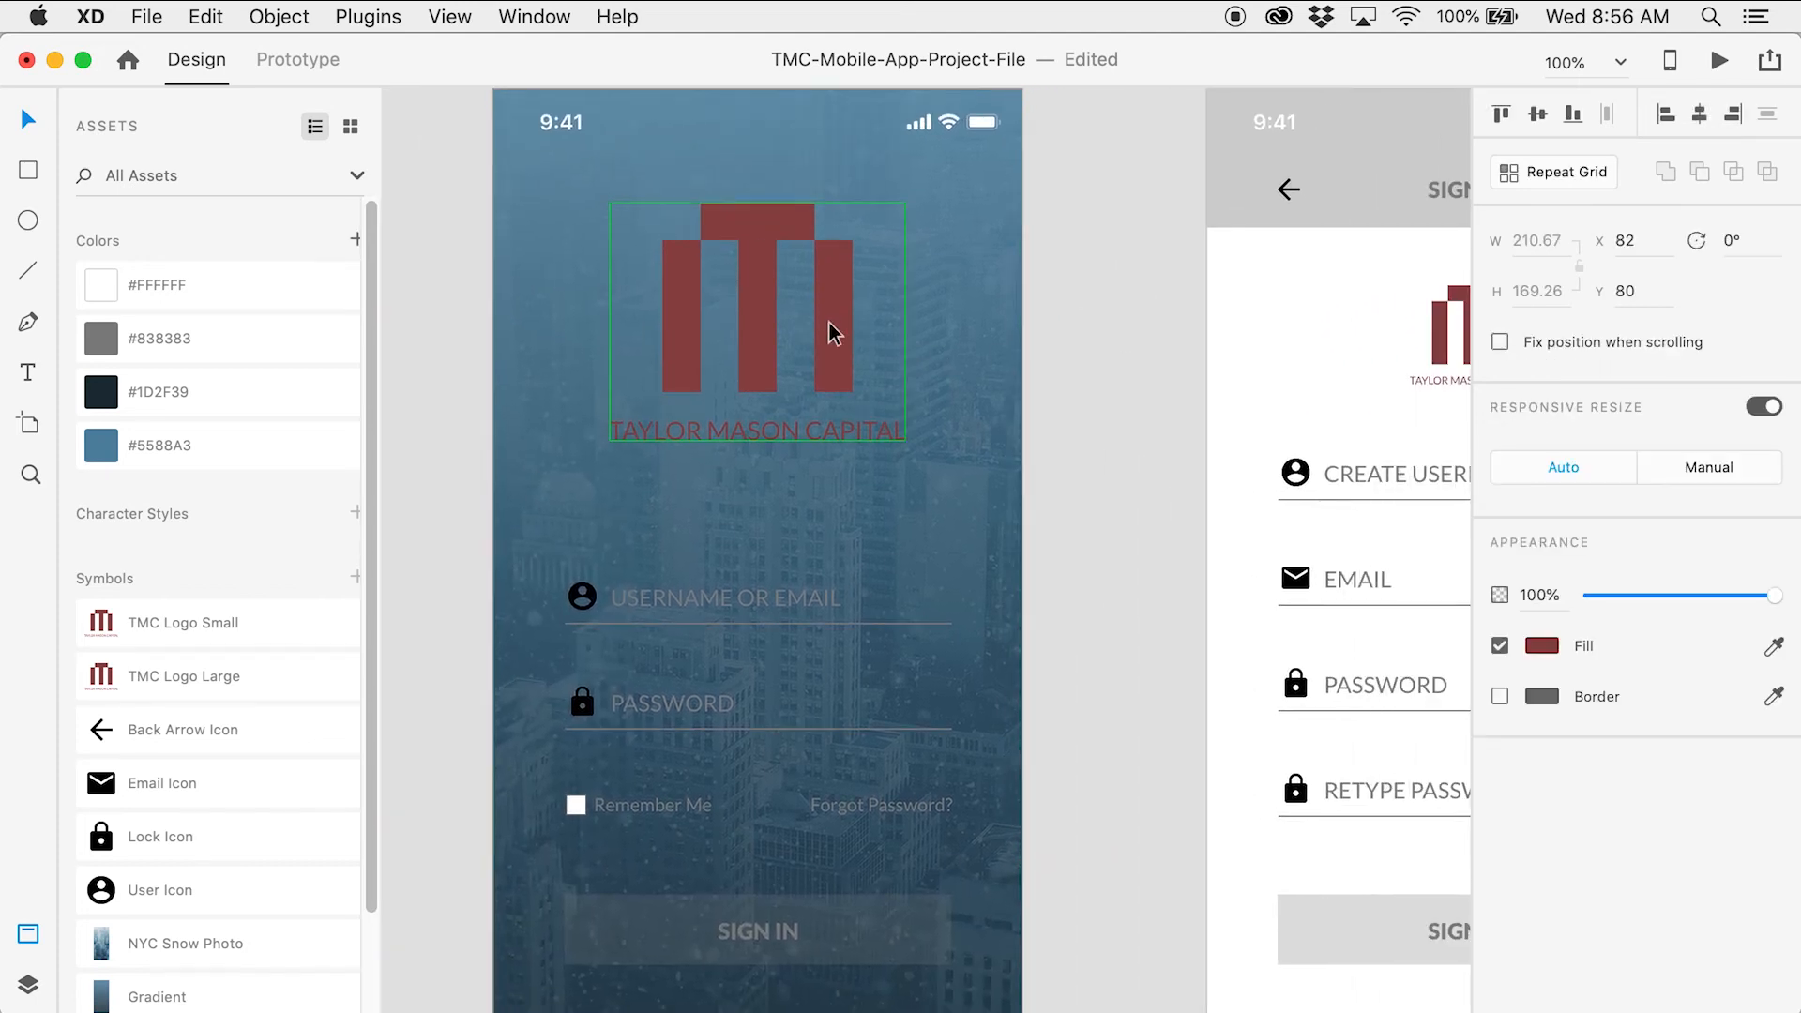
pyautogui.click(278, 278)
pyautogui.click(1072, 505)
pyautogui.press('space')
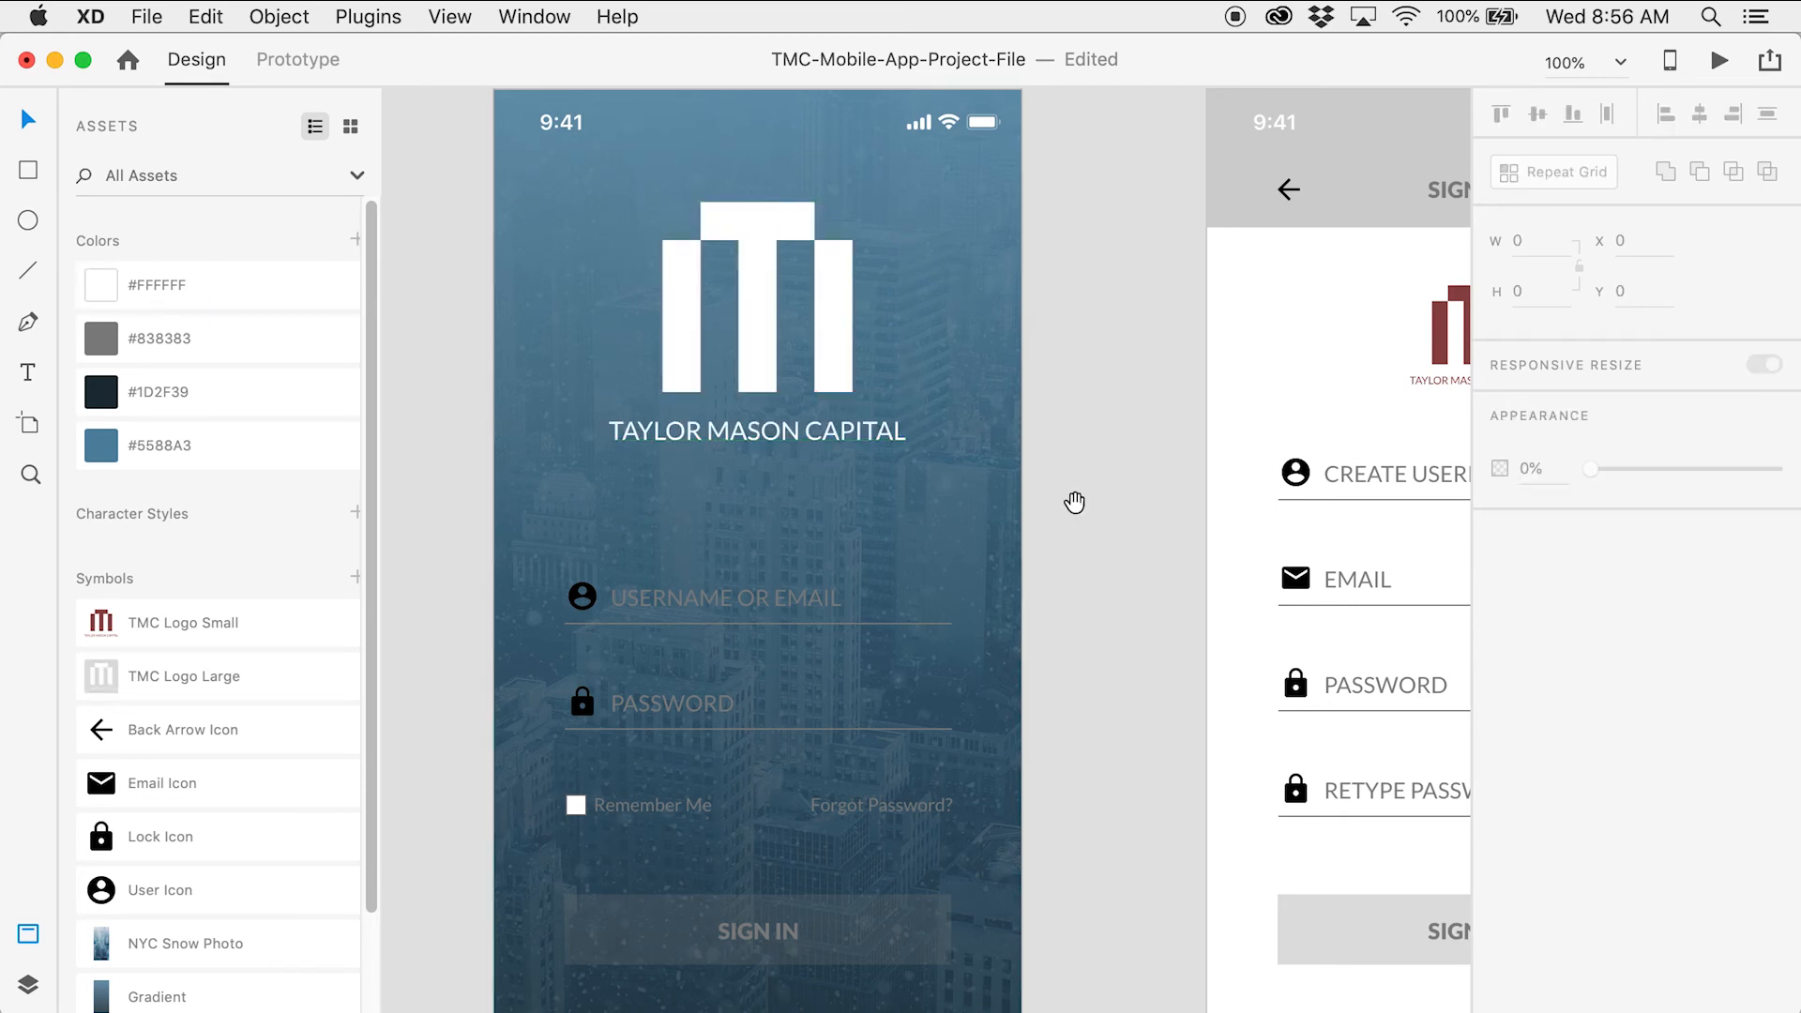
pyautogui.moveTo(1072, 504); pyautogui.dragTo(1082, 298)
# Make the login form's user and lock icons white
pyautogui.press('z')
pyautogui.click(774, 450)
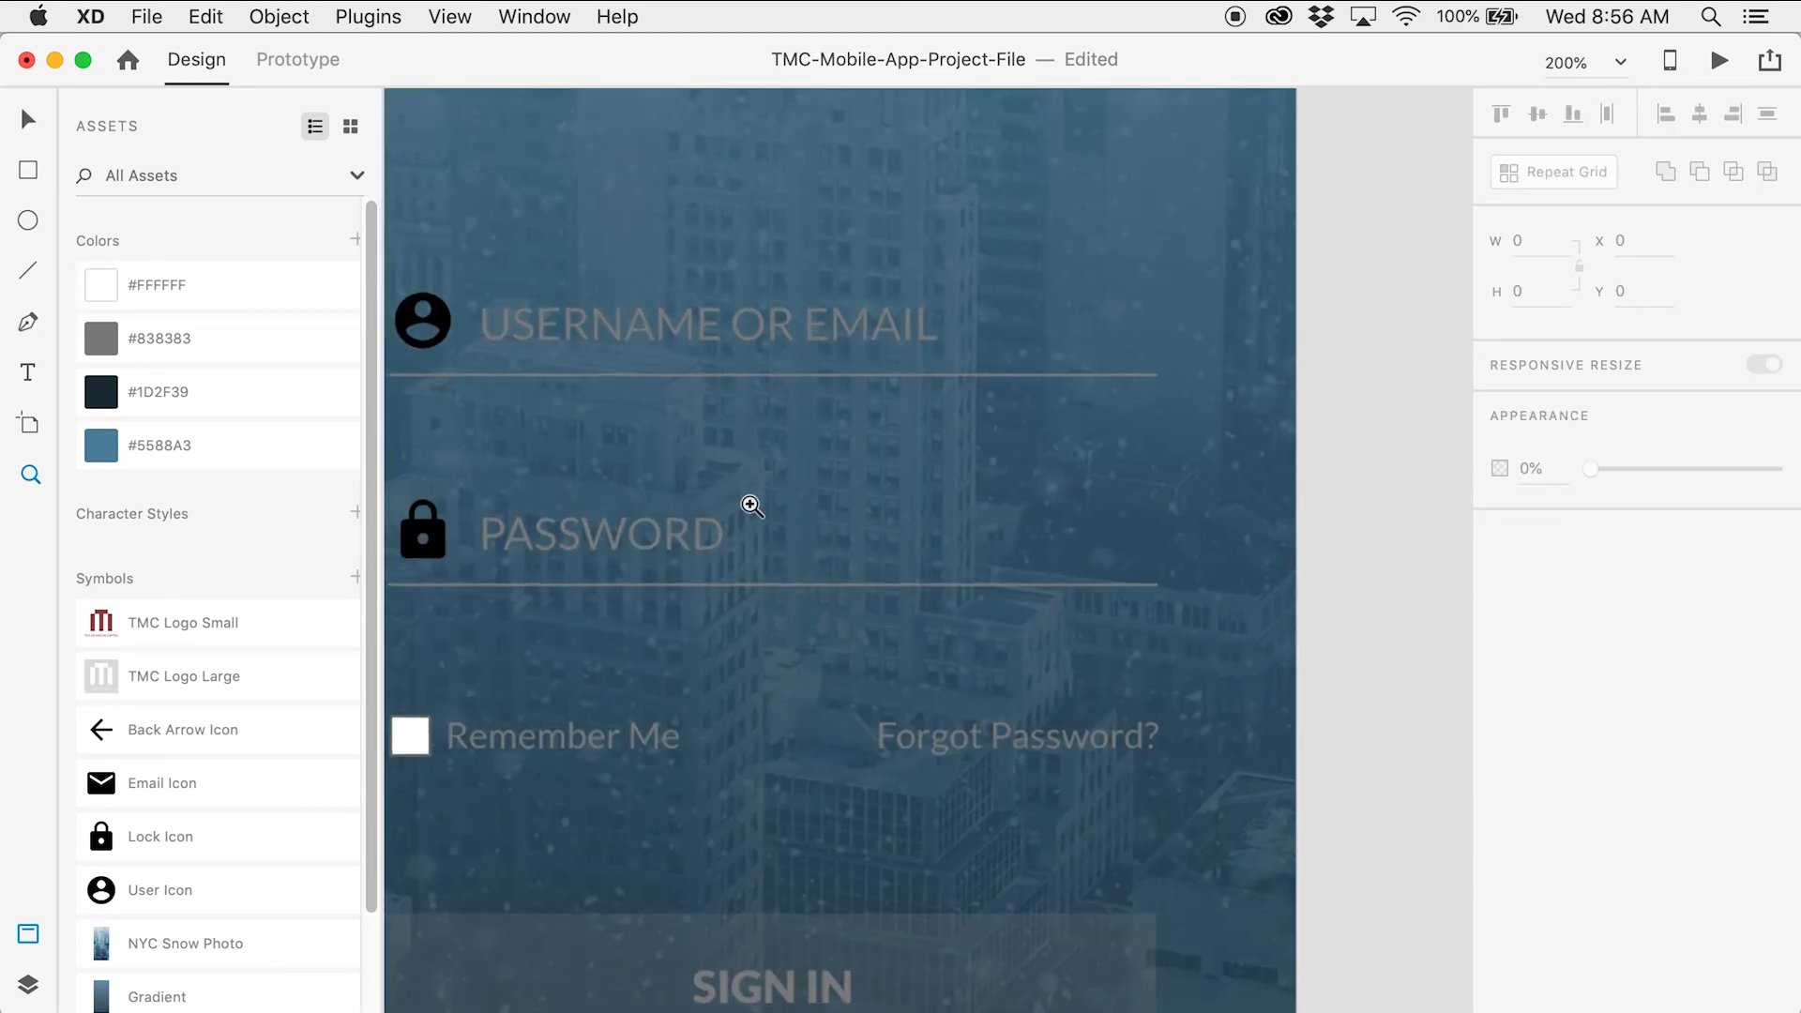
pyautogui.press('v')
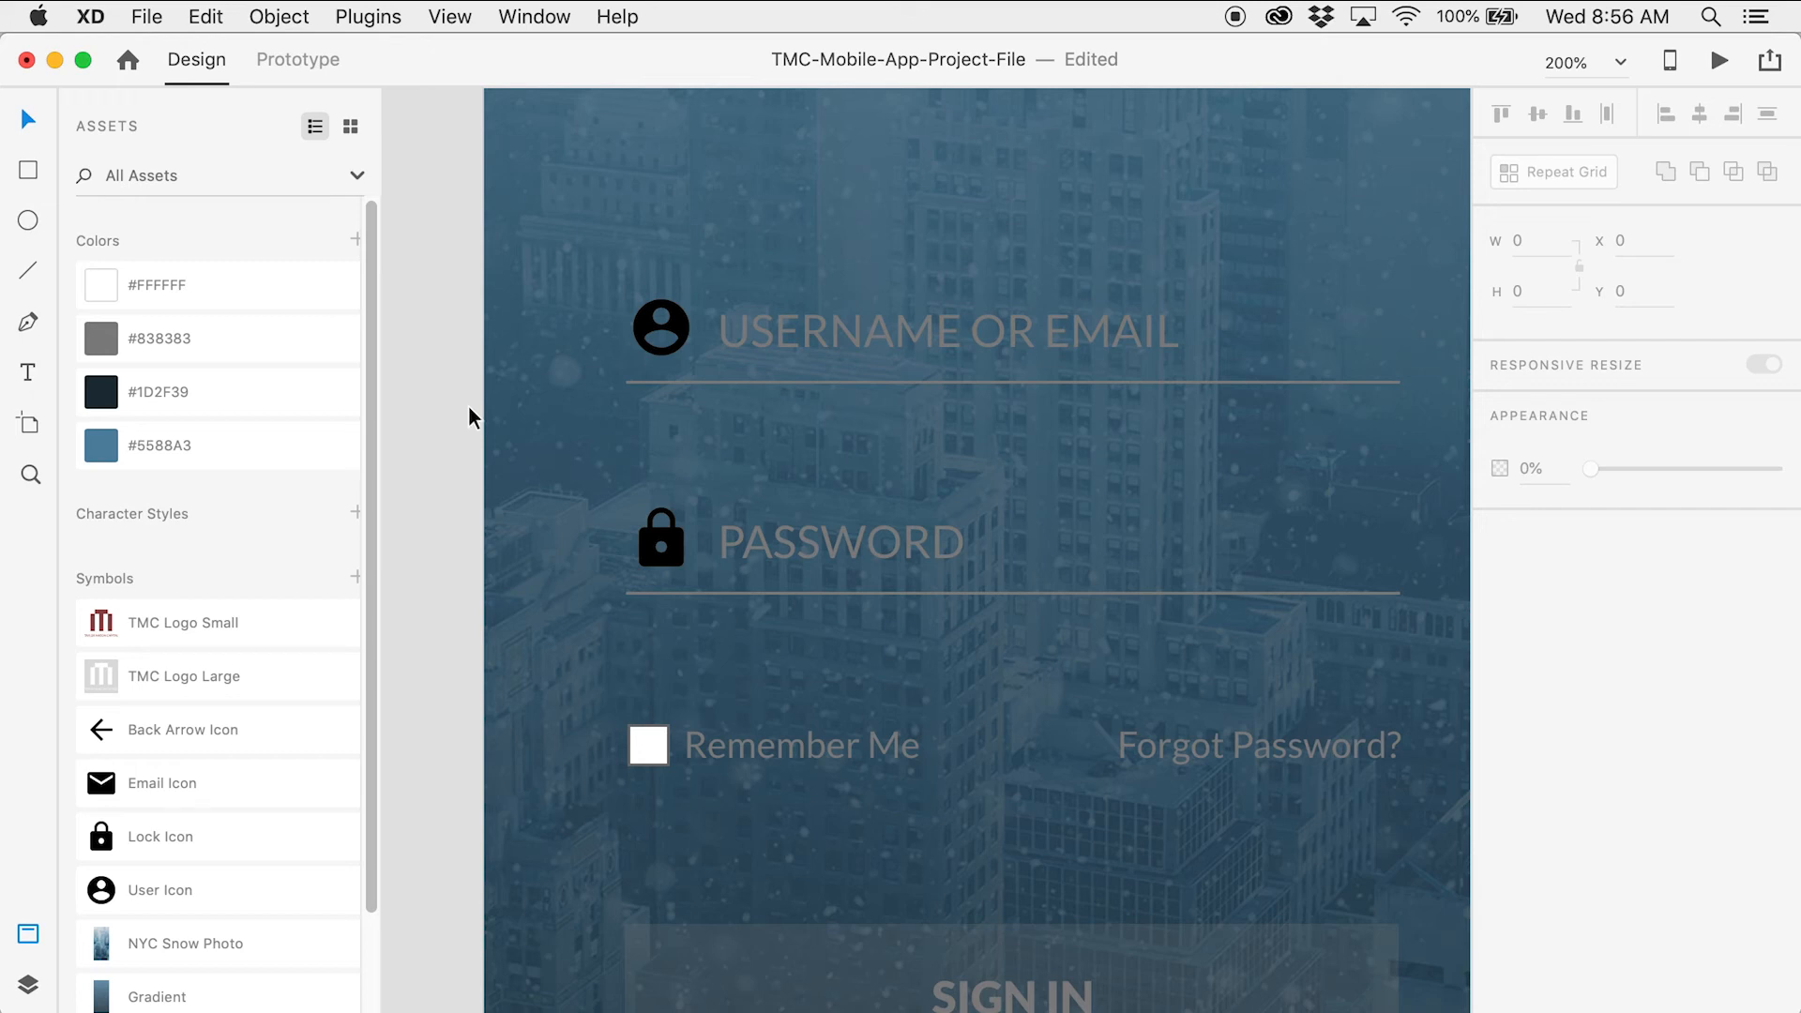
pyautogui.click(678, 338)
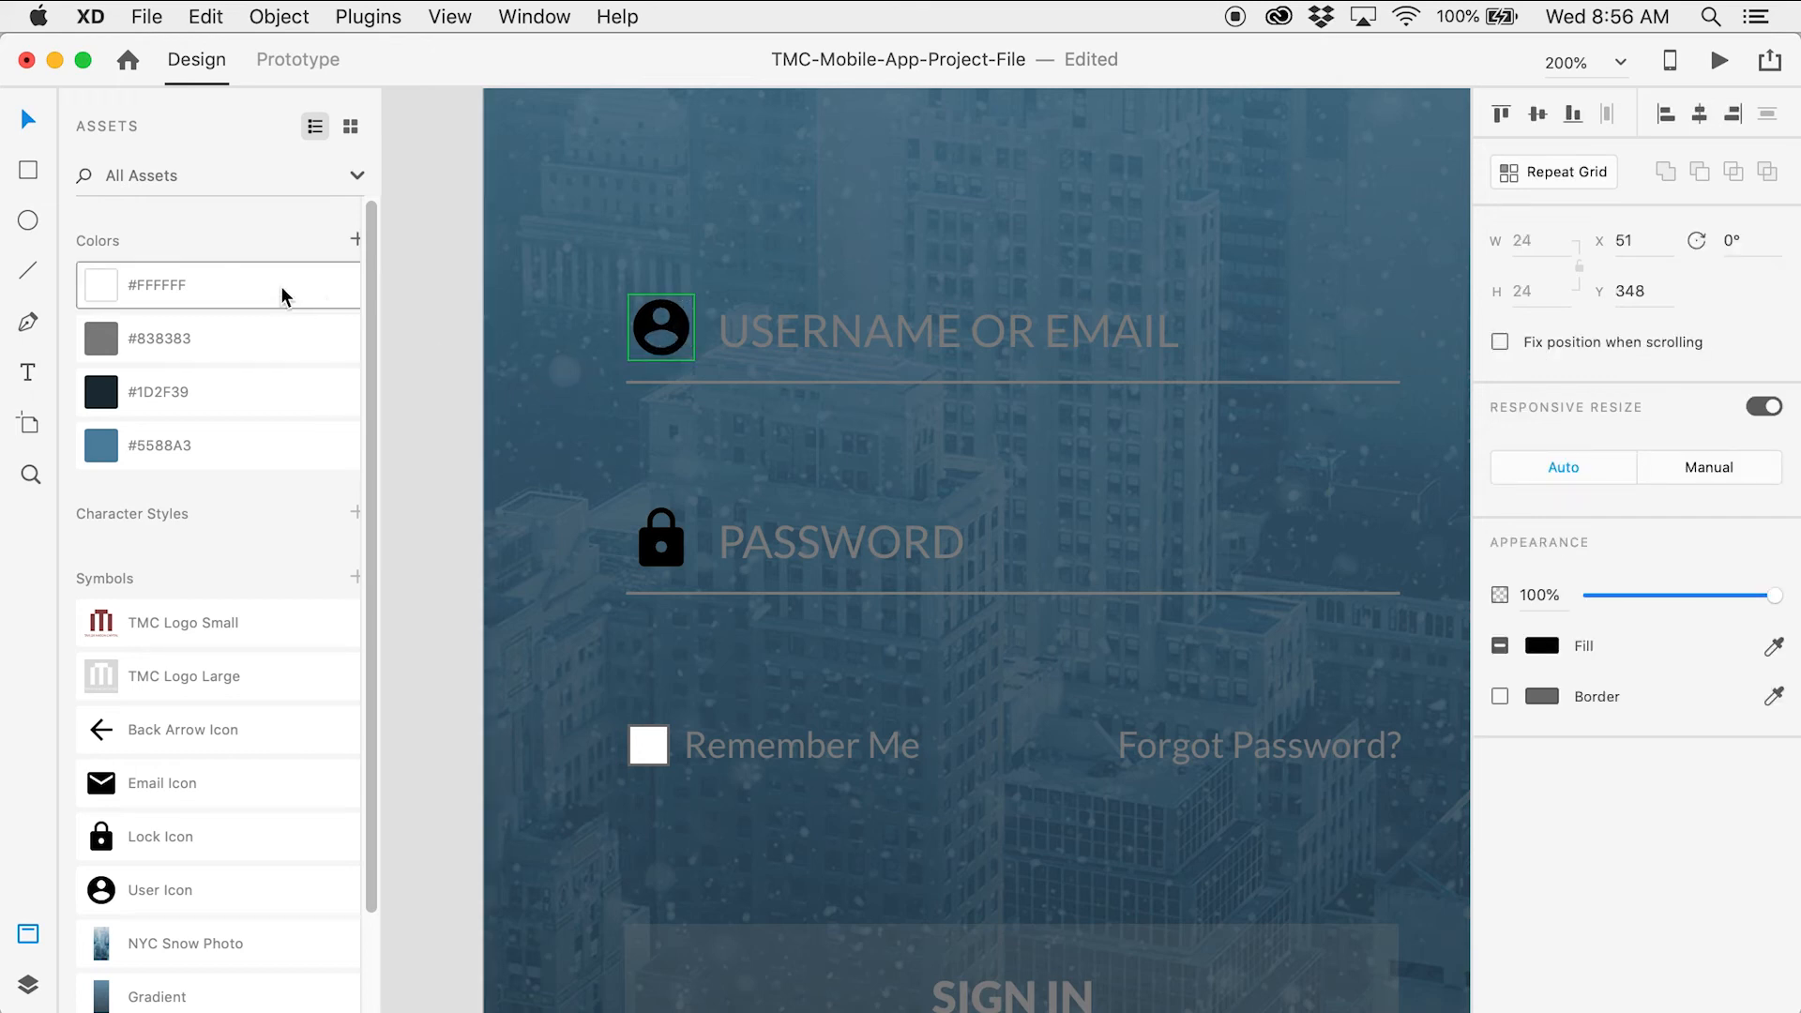
pyautogui.click(279, 285)
pyautogui.click(675, 553)
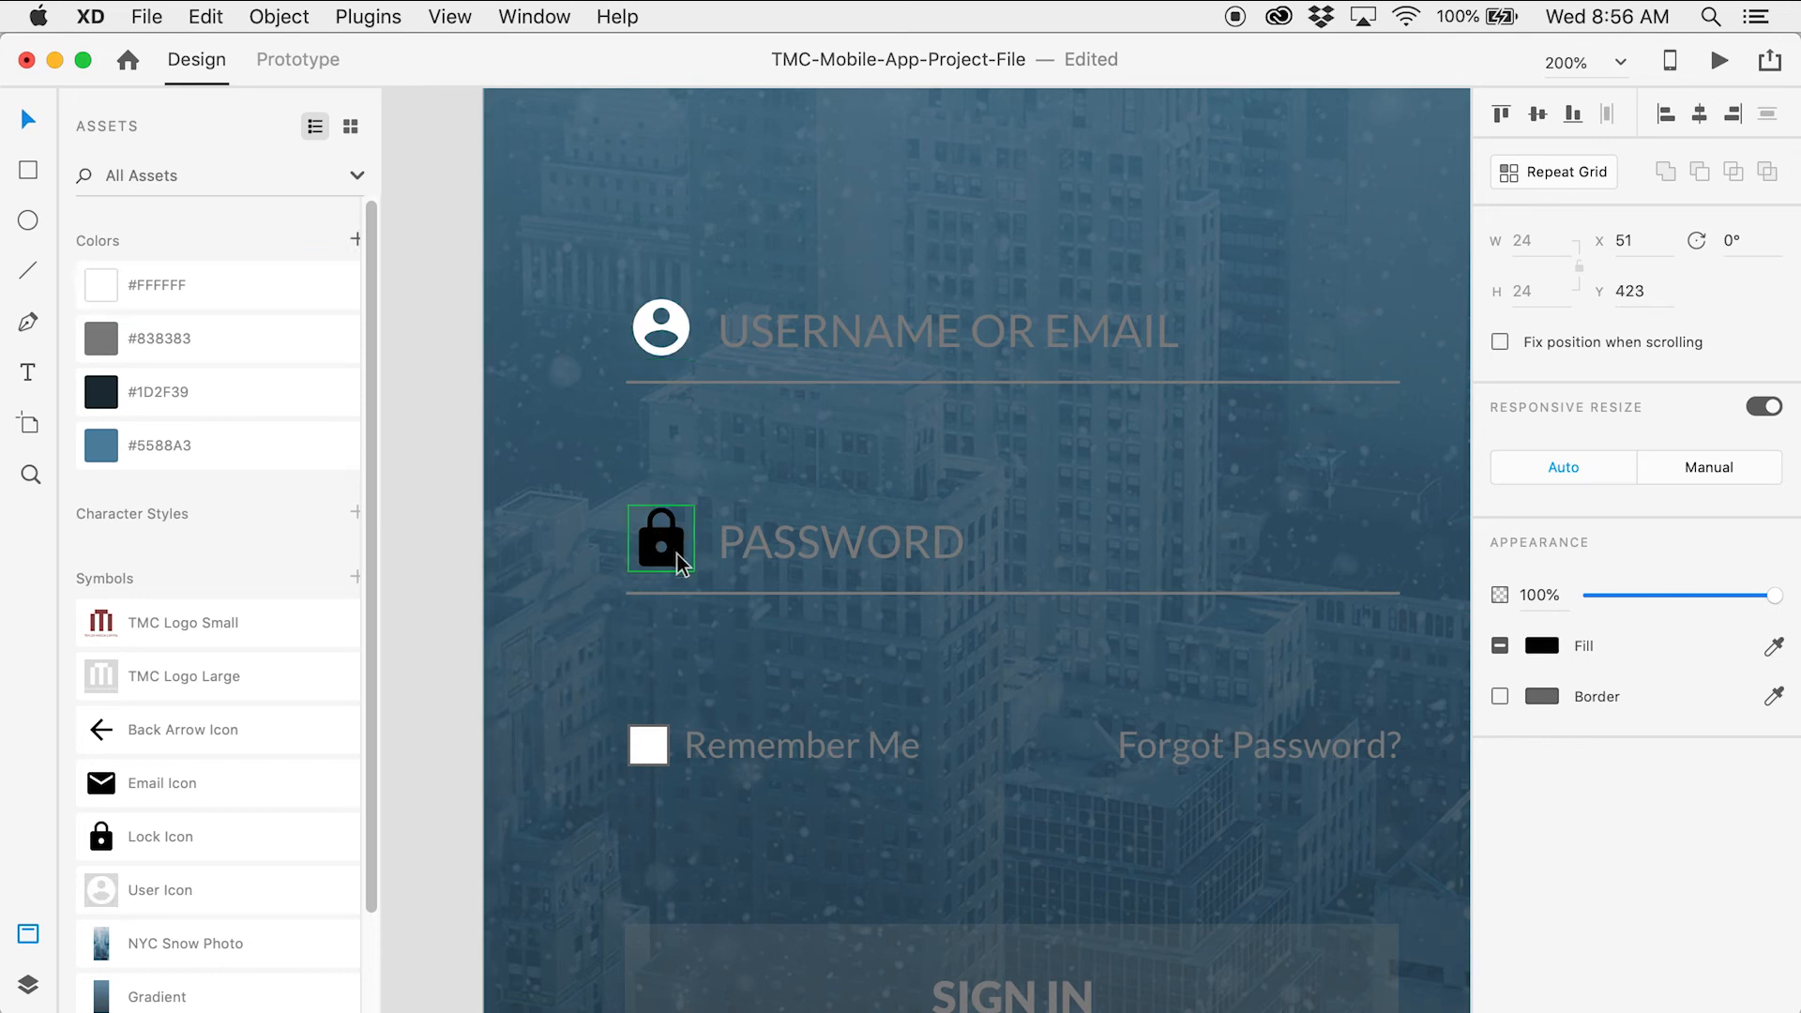
pyautogui.click(276, 296)
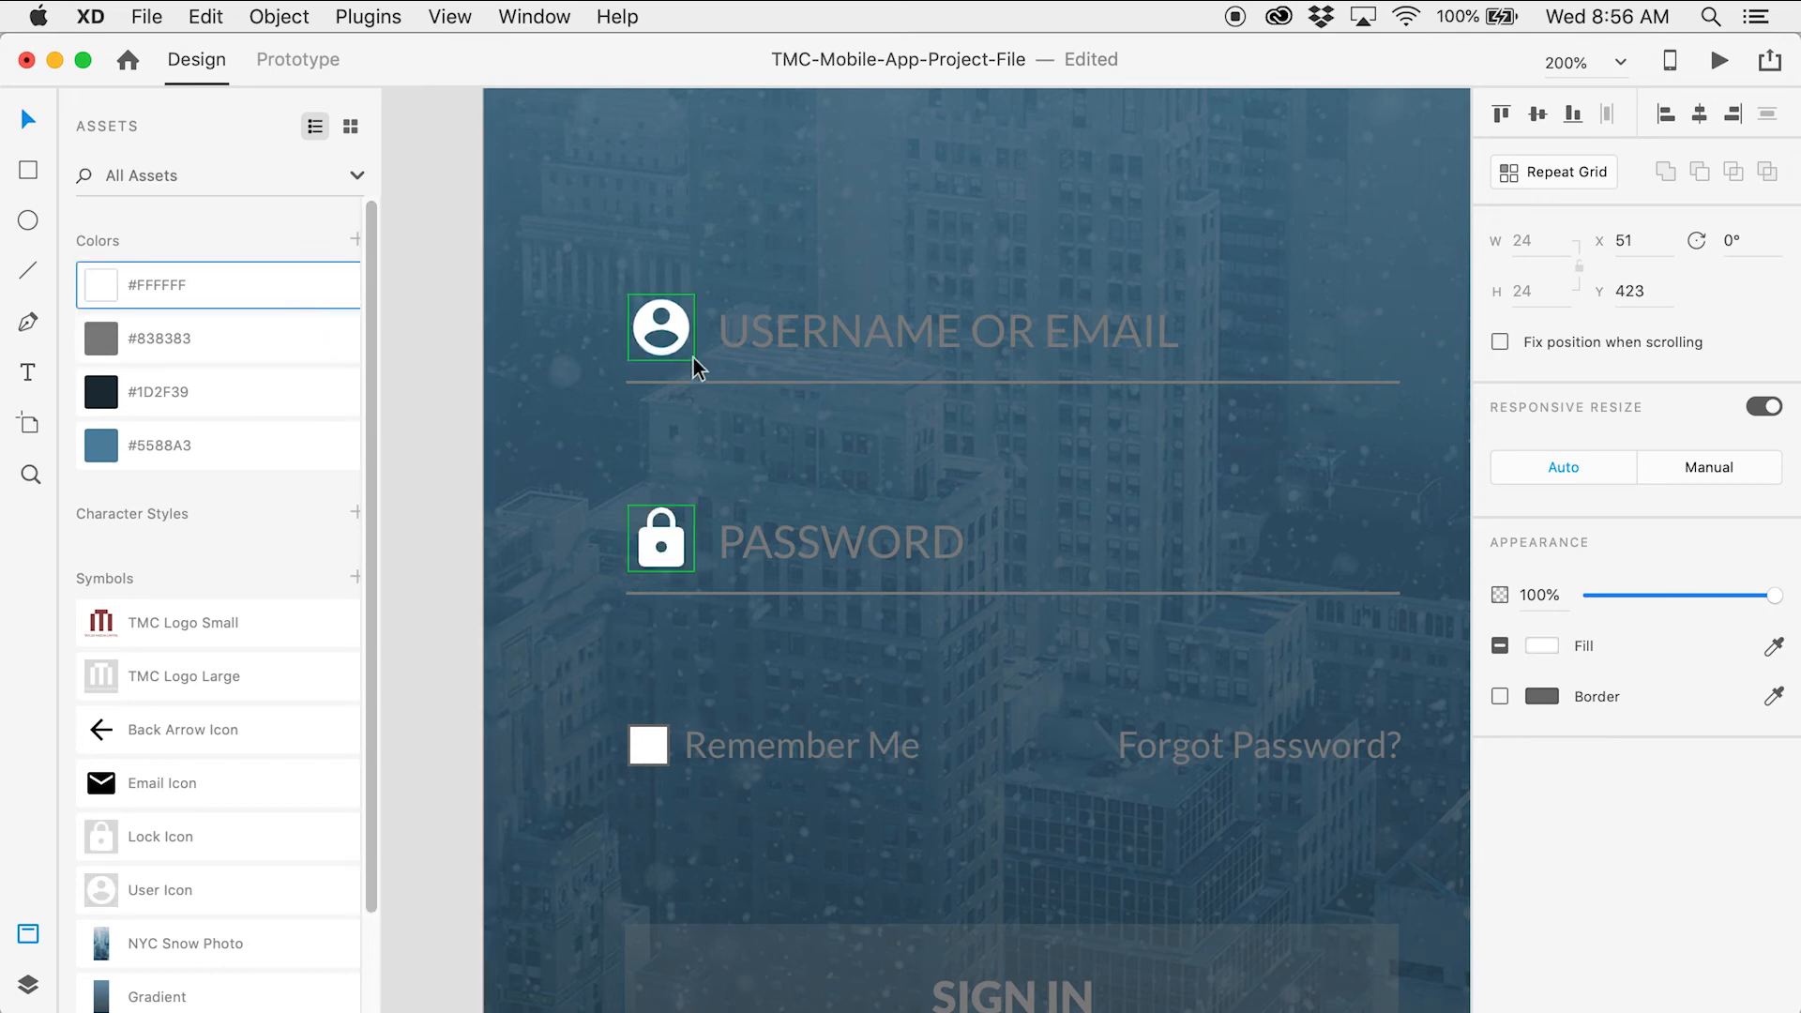
# Make the USERNAME OR EMAIL and PASSWORD placeholders white at 75% opacity
pyautogui.click(841, 347)
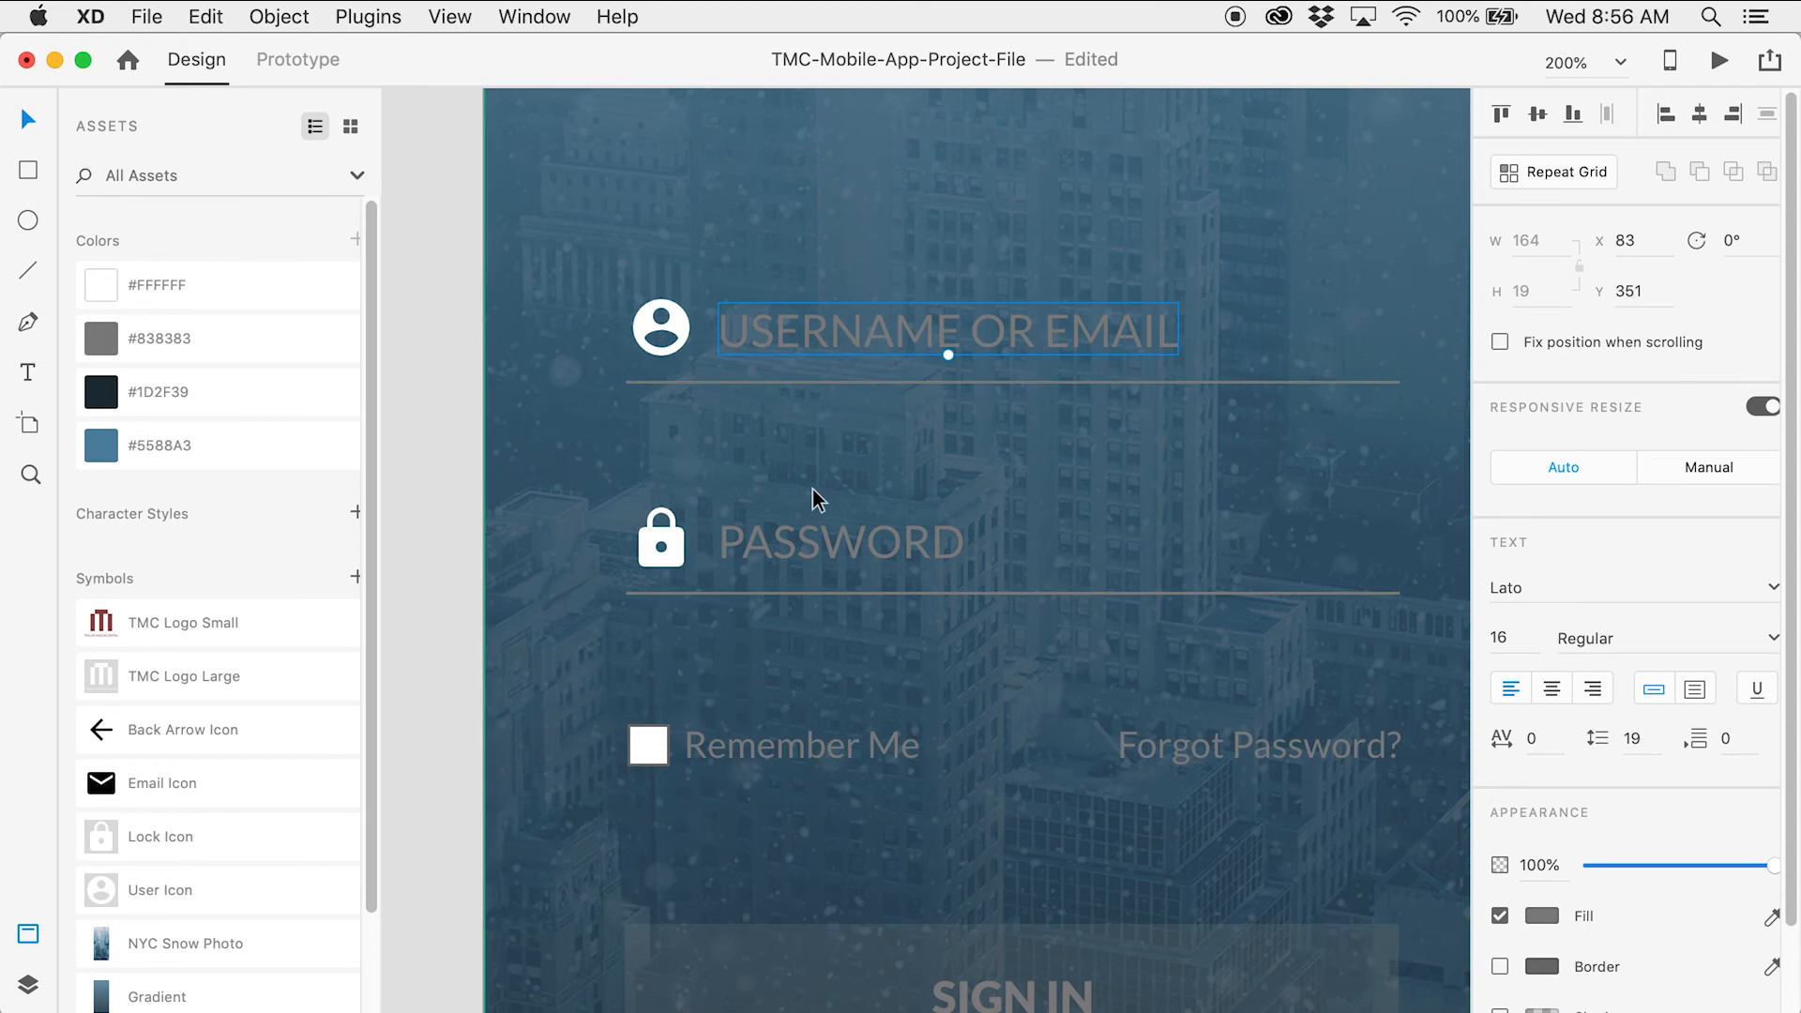
pyautogui.keyDown('shift'); pyautogui.click(814, 535); pyautogui.keyUp('shift')
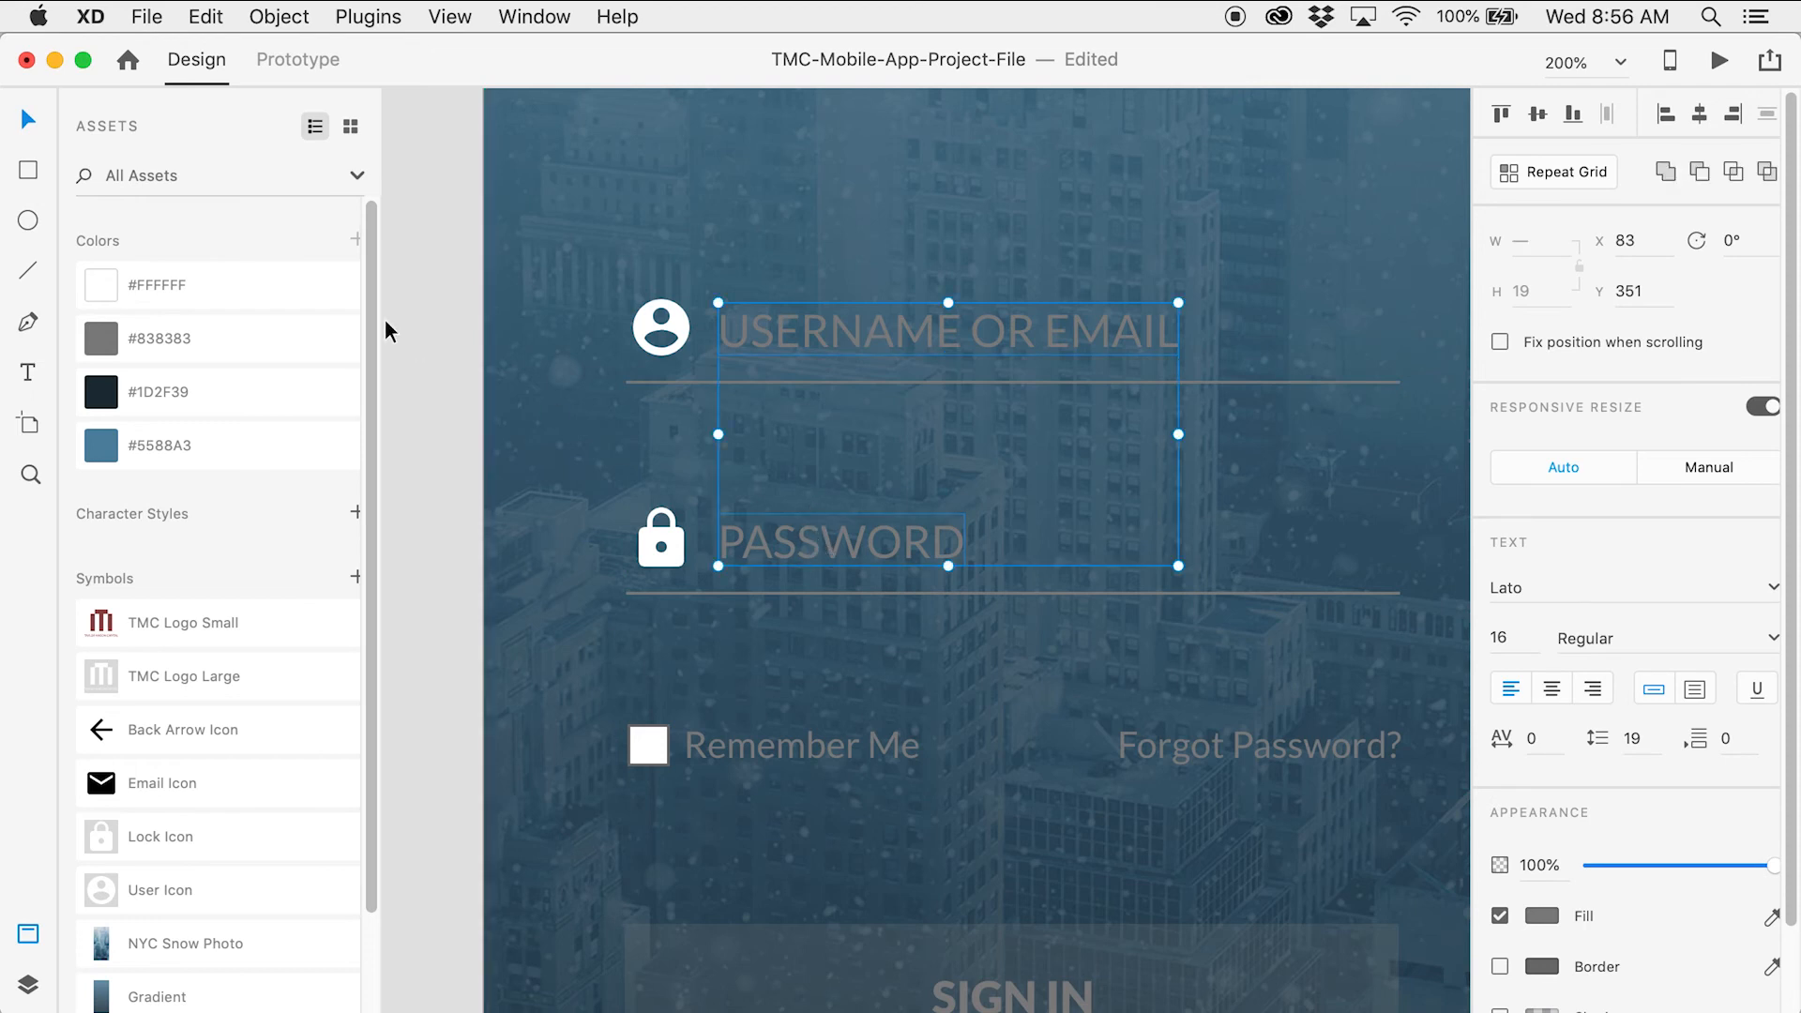
pyautogui.click(310, 298)
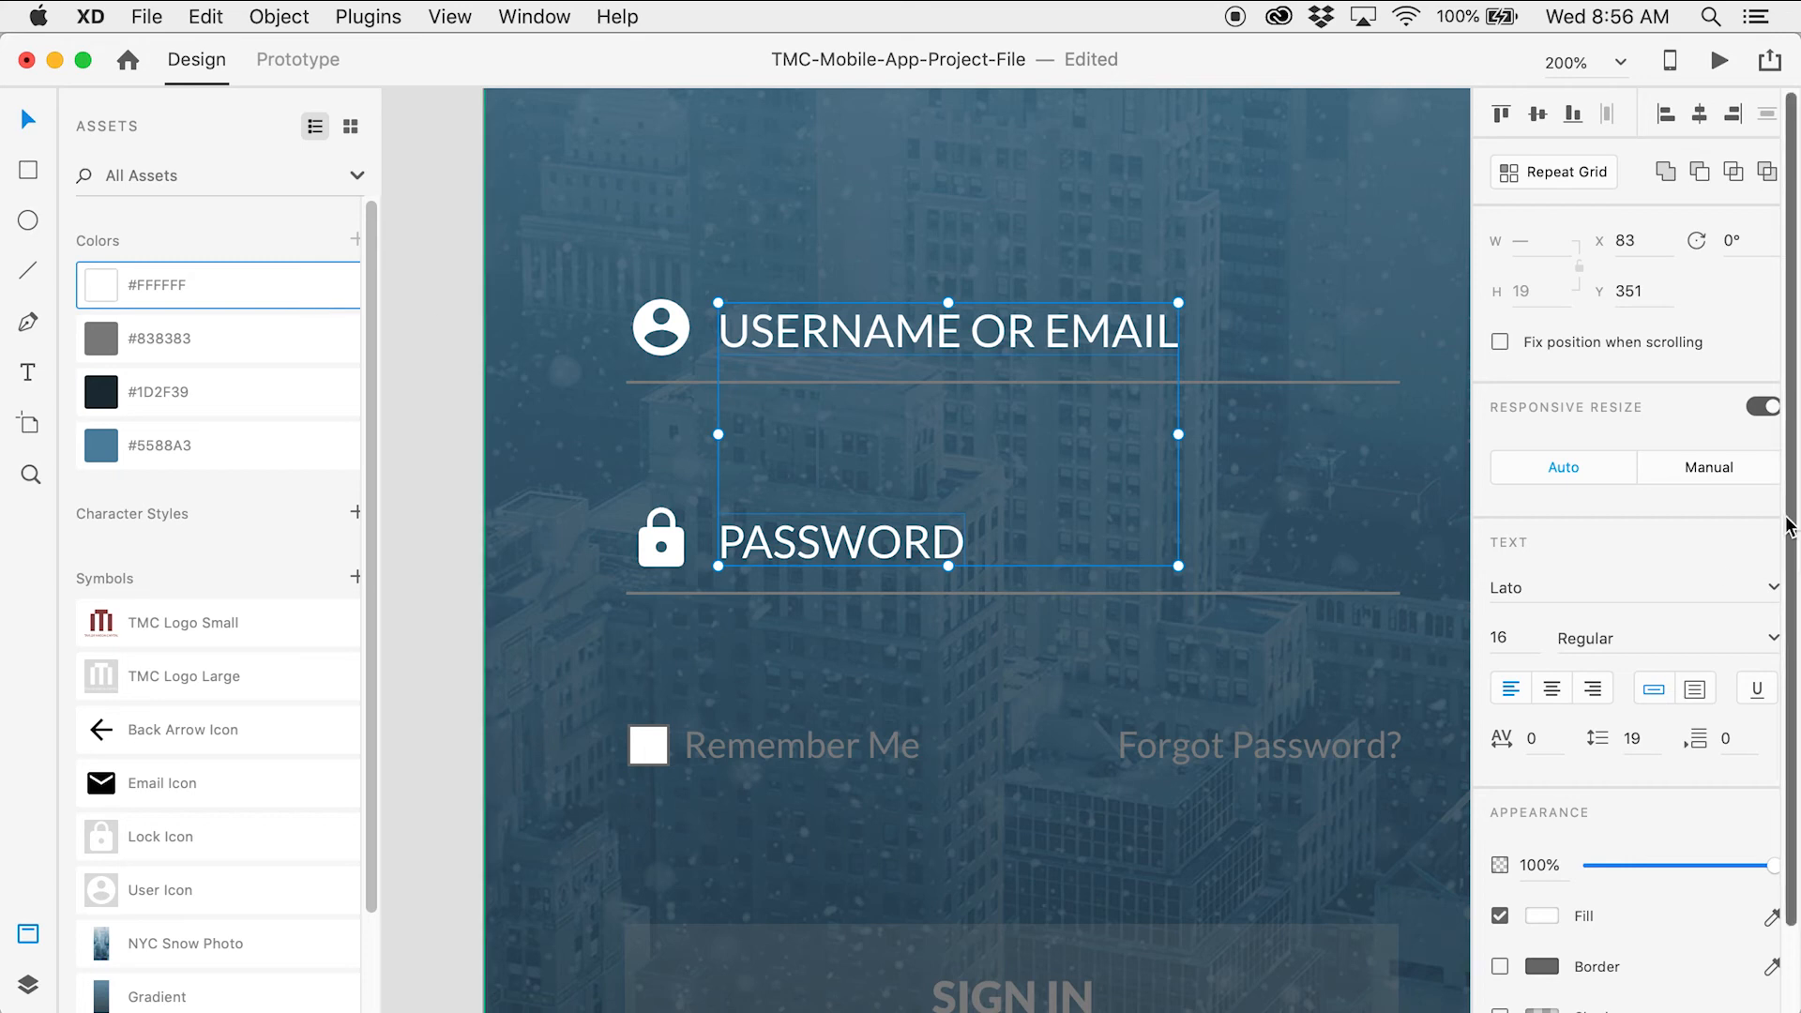
pyautogui.click(1536, 863)
pyautogui.write('75')
pyautogui.press('Tab')
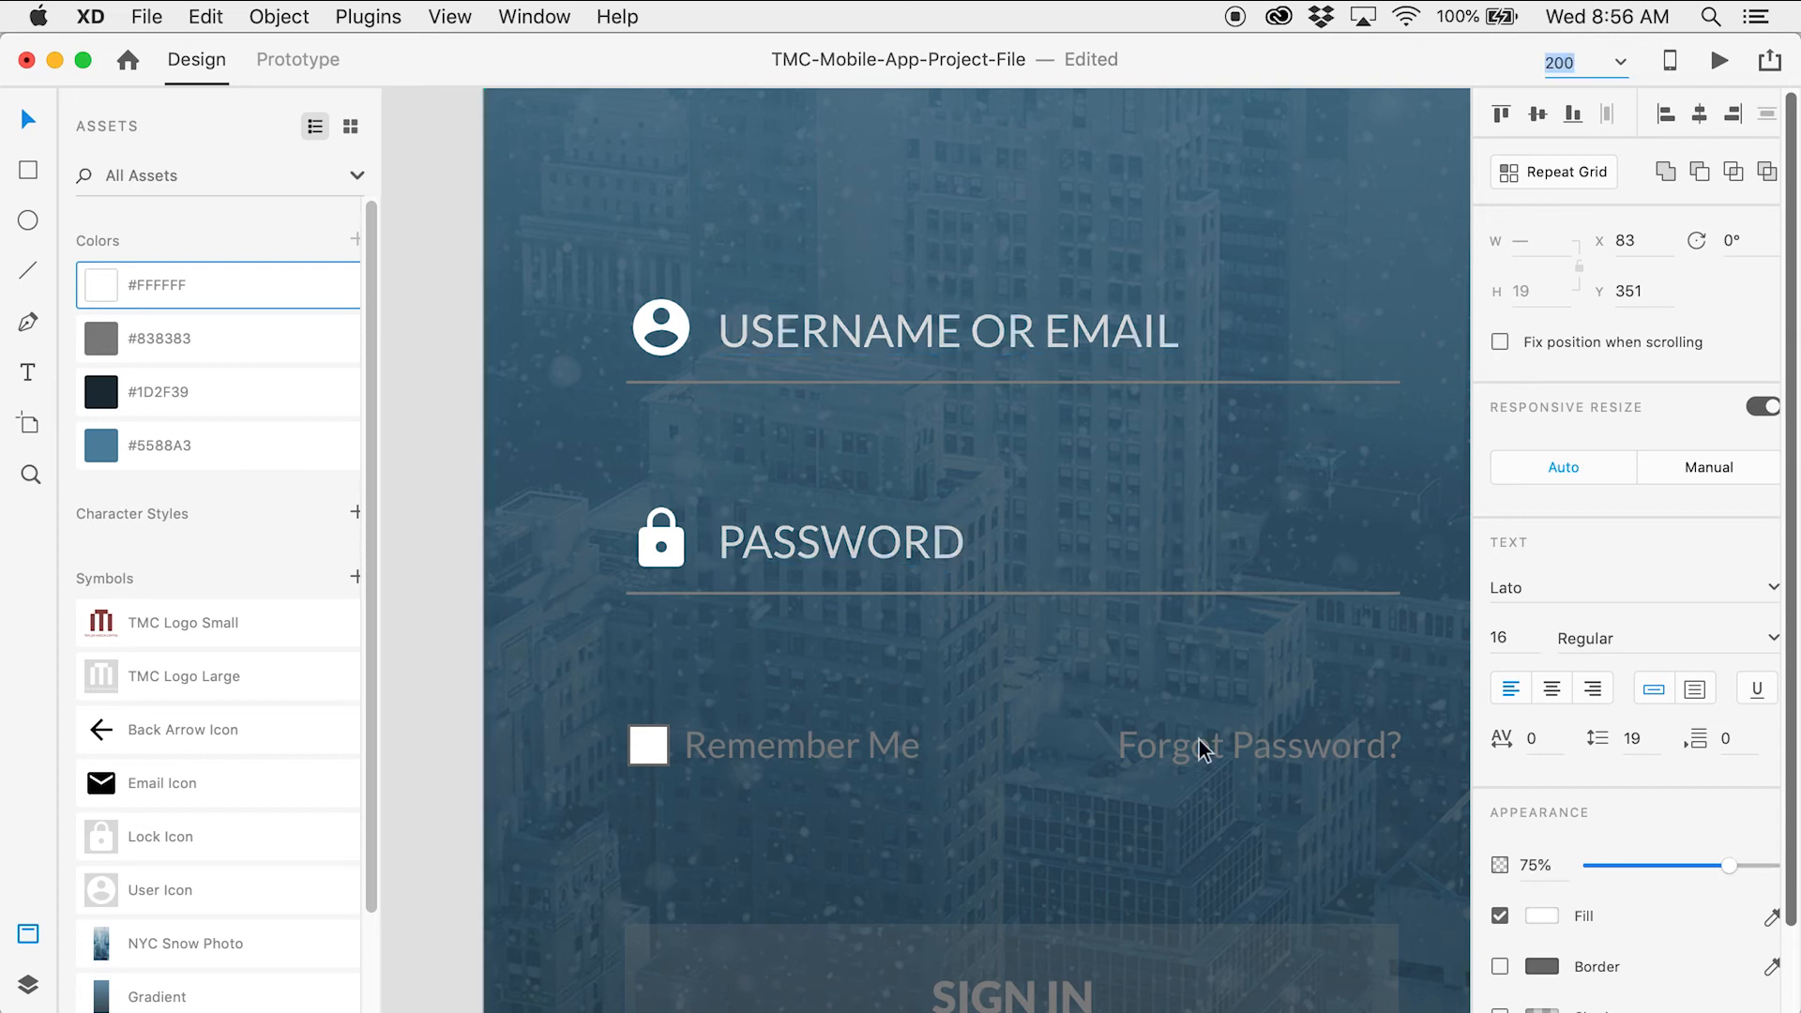
# Make the username and password field underlines white
pyautogui.click(937, 384)
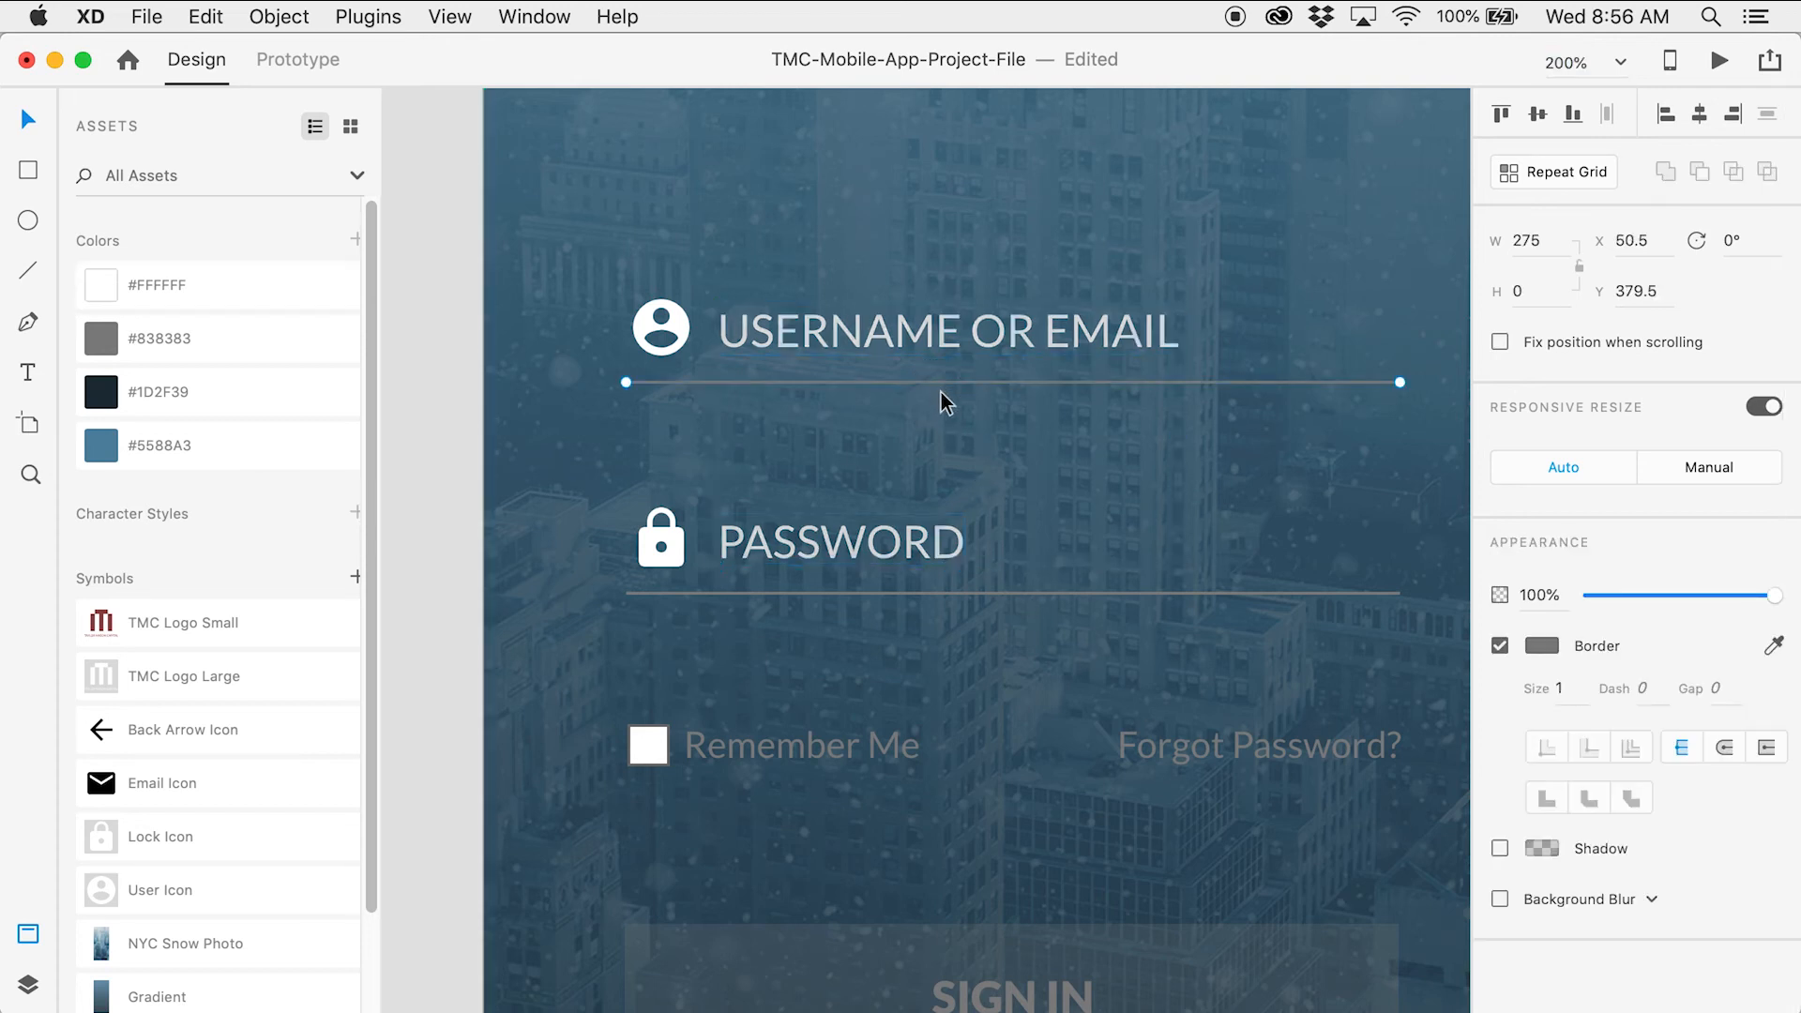
pyautogui.click(1004, 598)
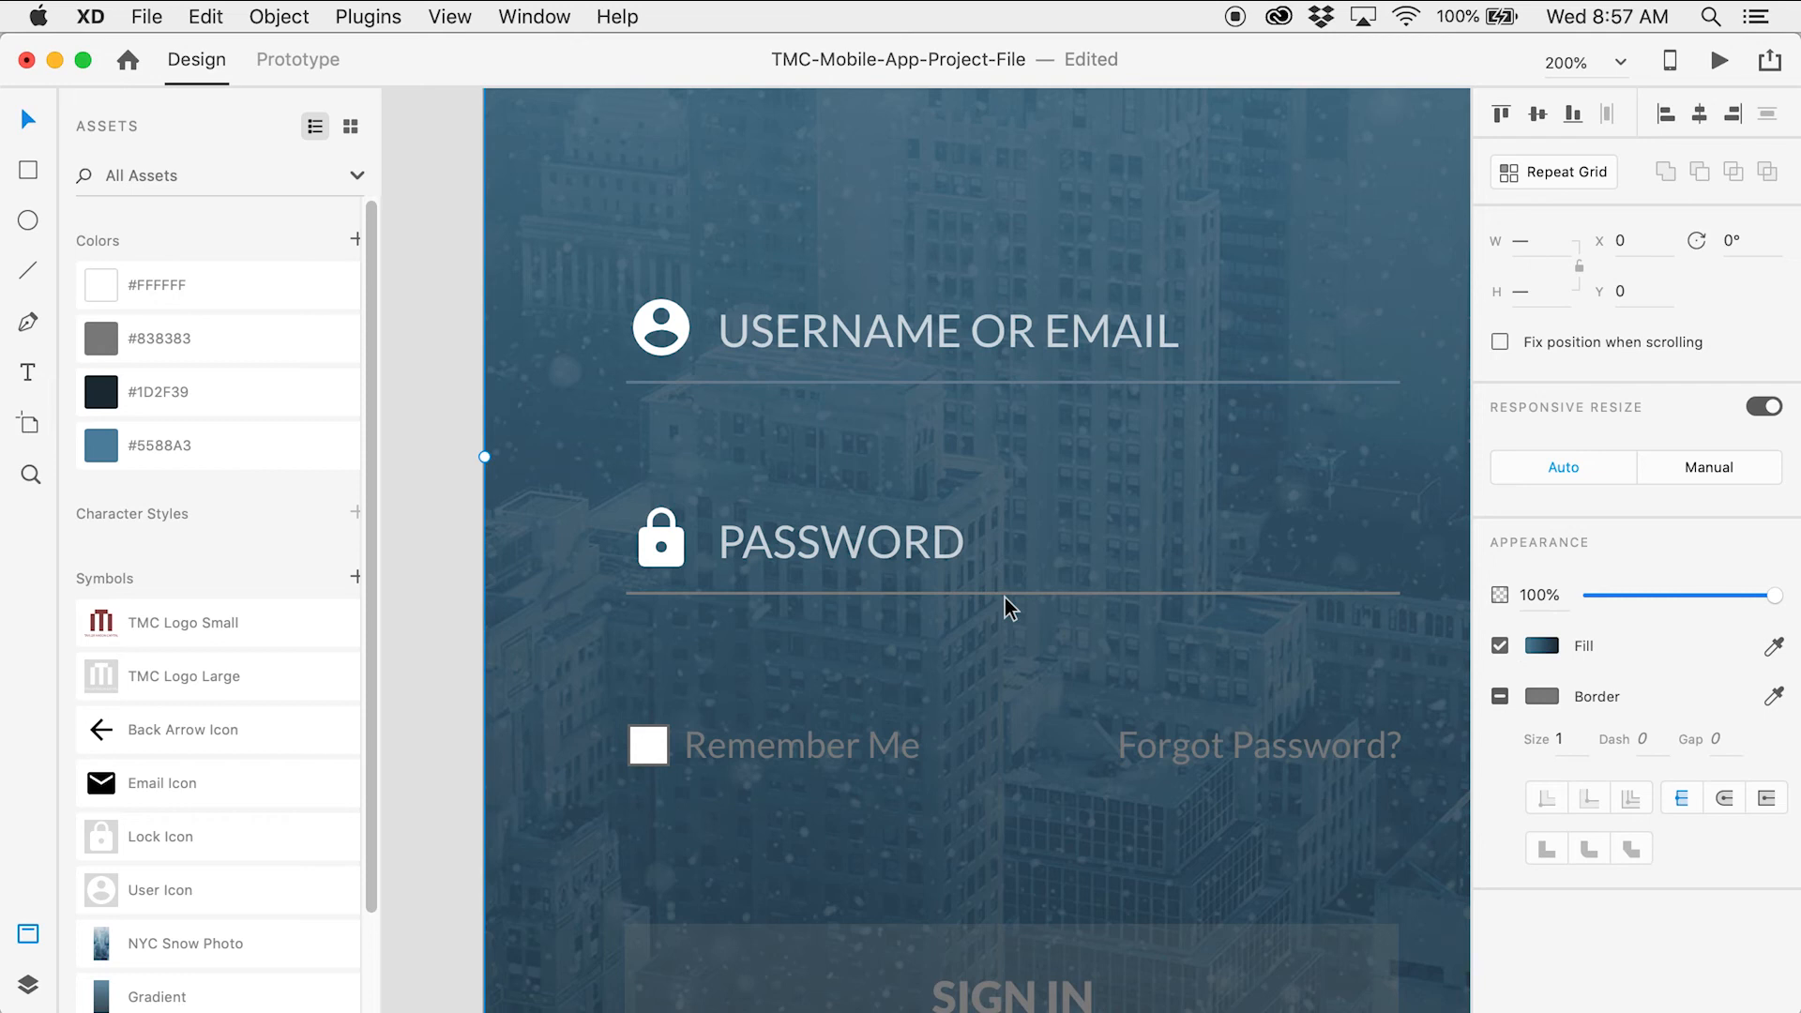
pyautogui.click(401, 522)
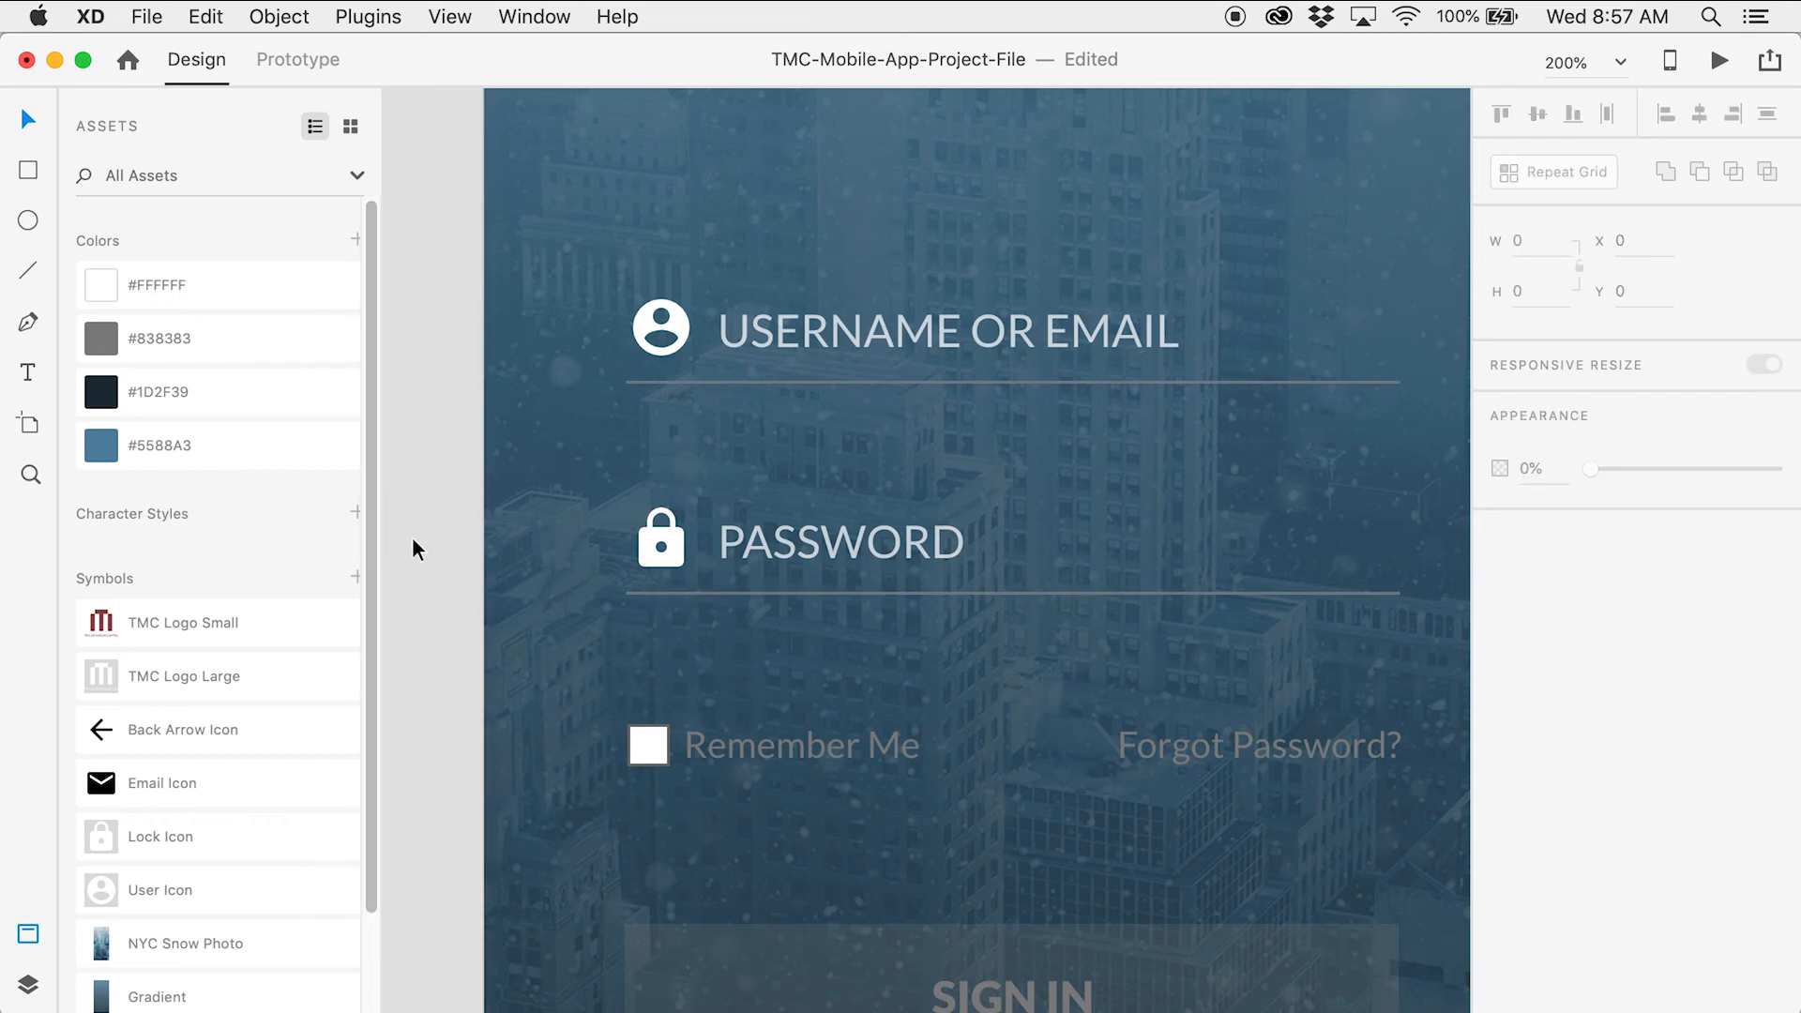
pyautogui.click(729, 595)
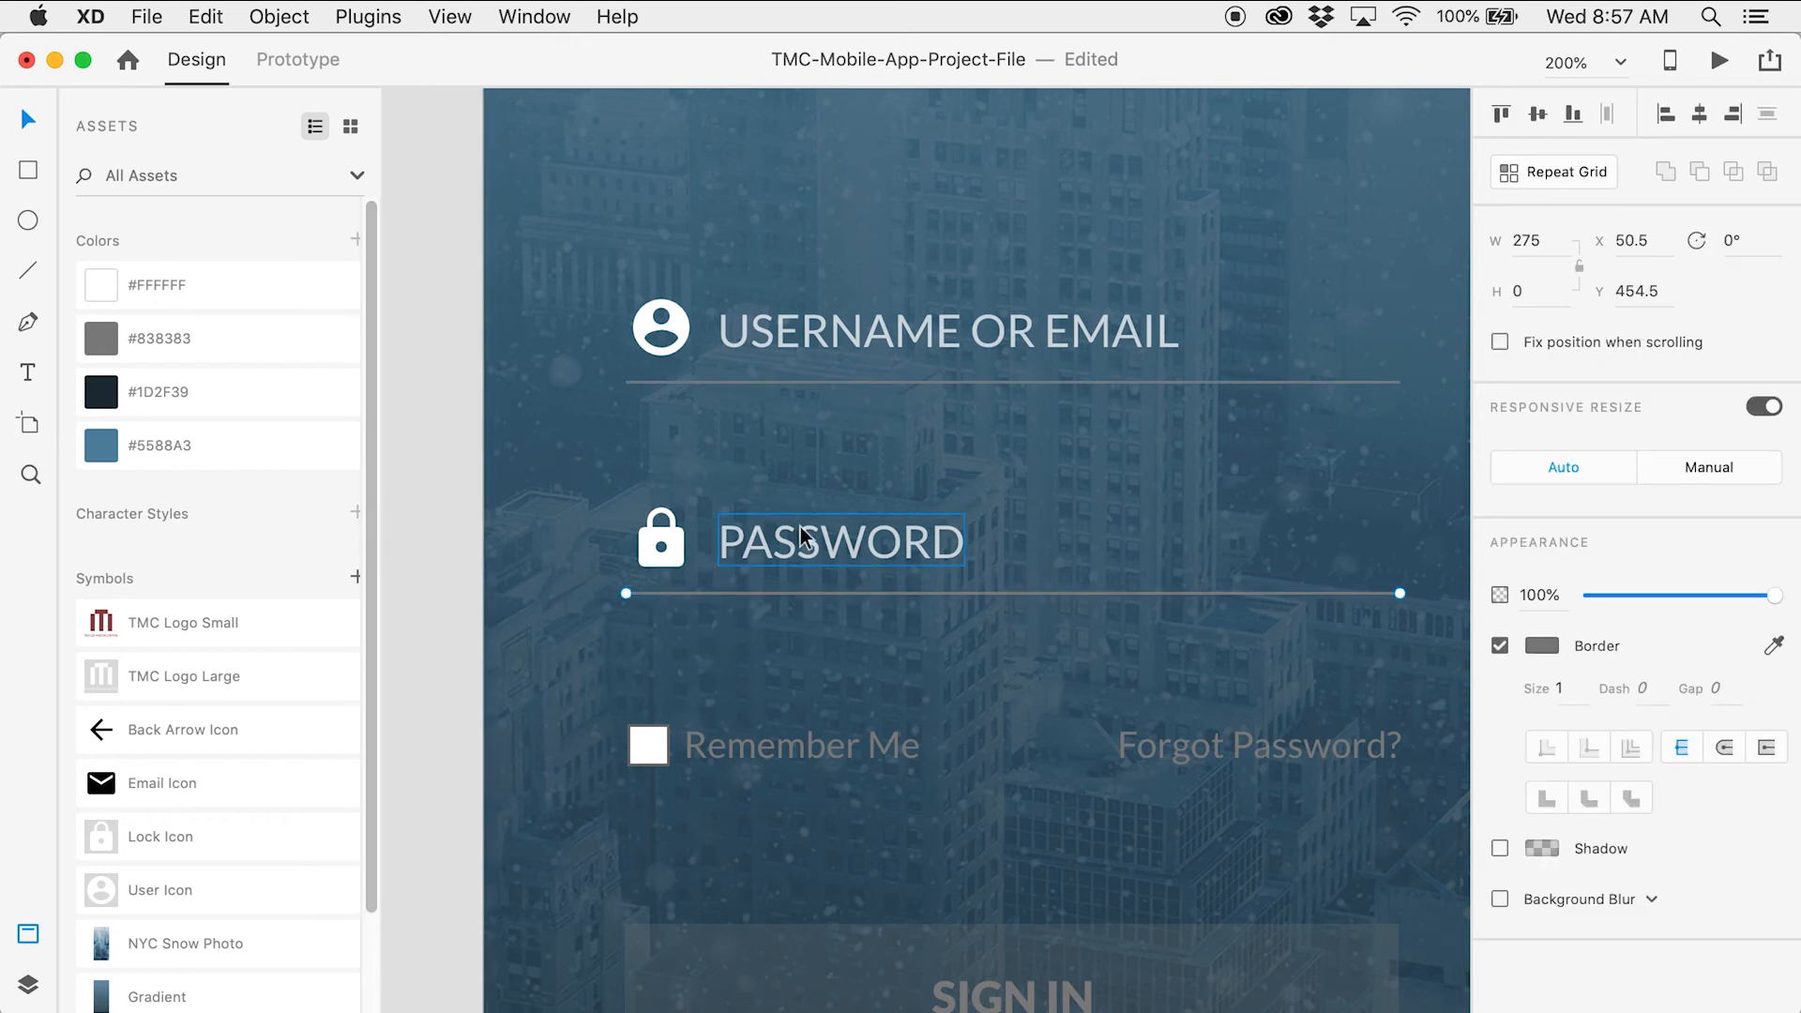
pyautogui.keyDown('shift'); pyautogui.click(784, 386); pyautogui.keyUp('shift')
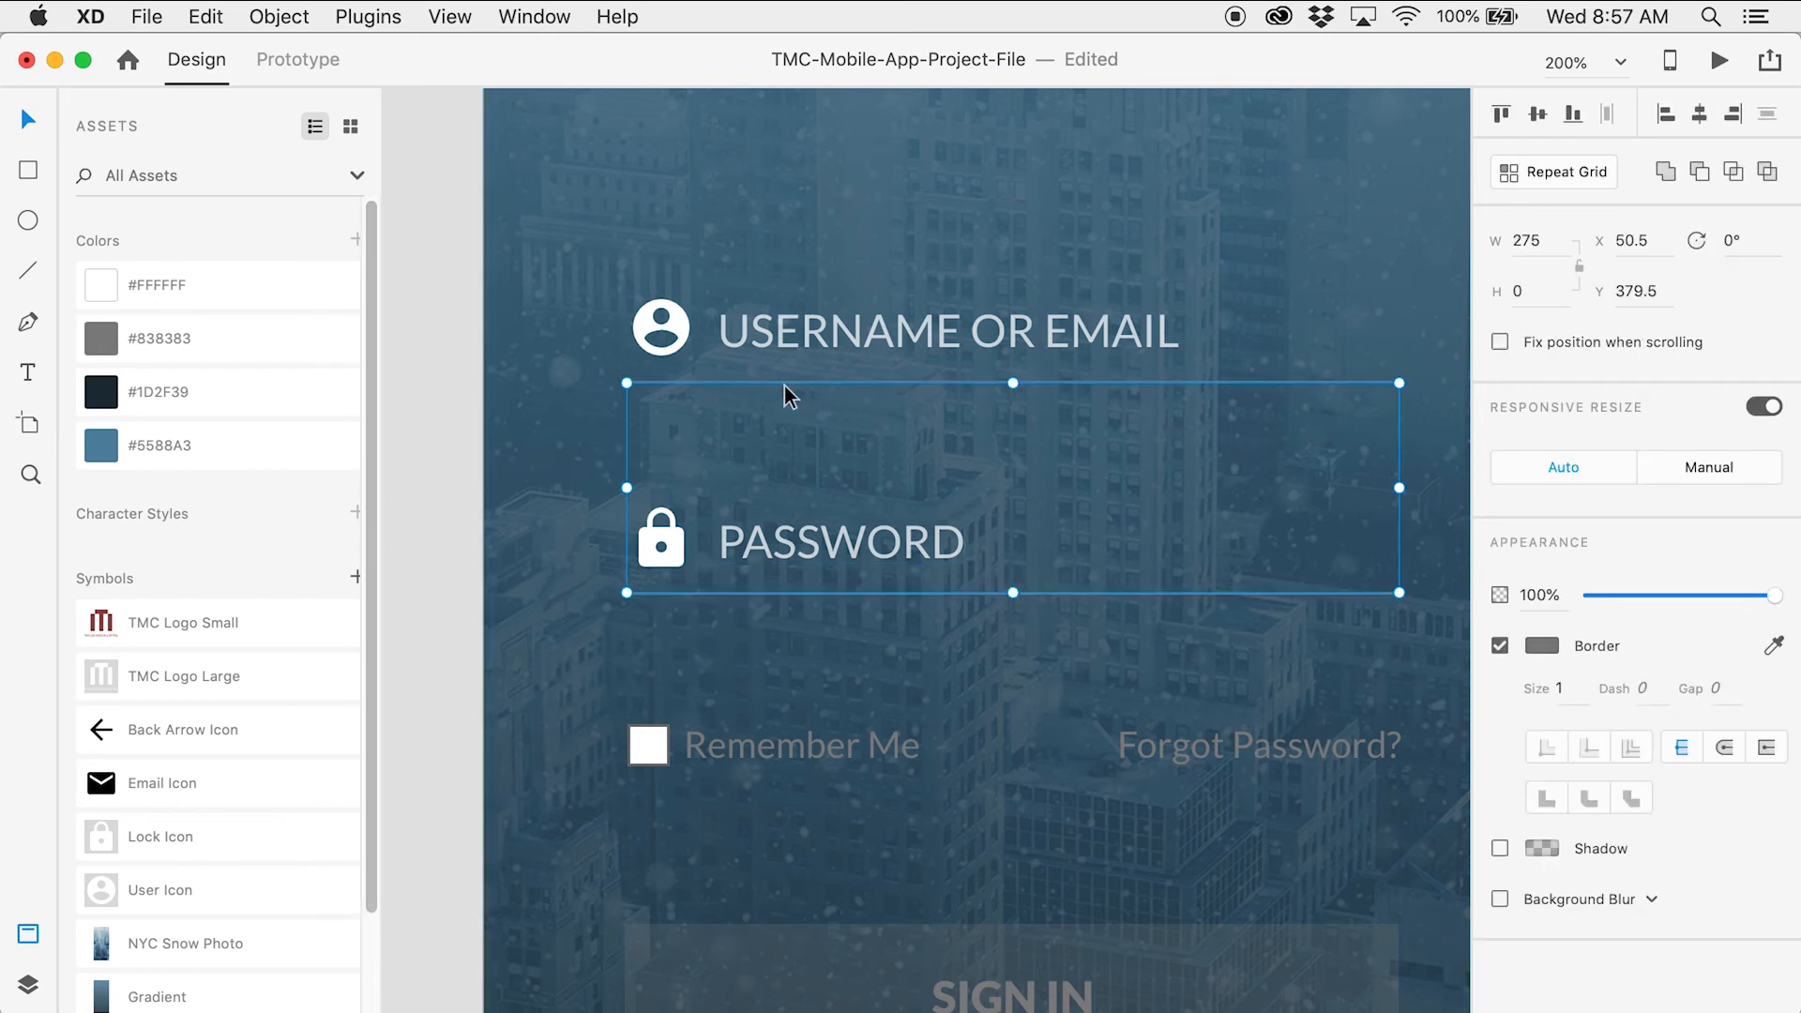
pyautogui.click(322, 293)
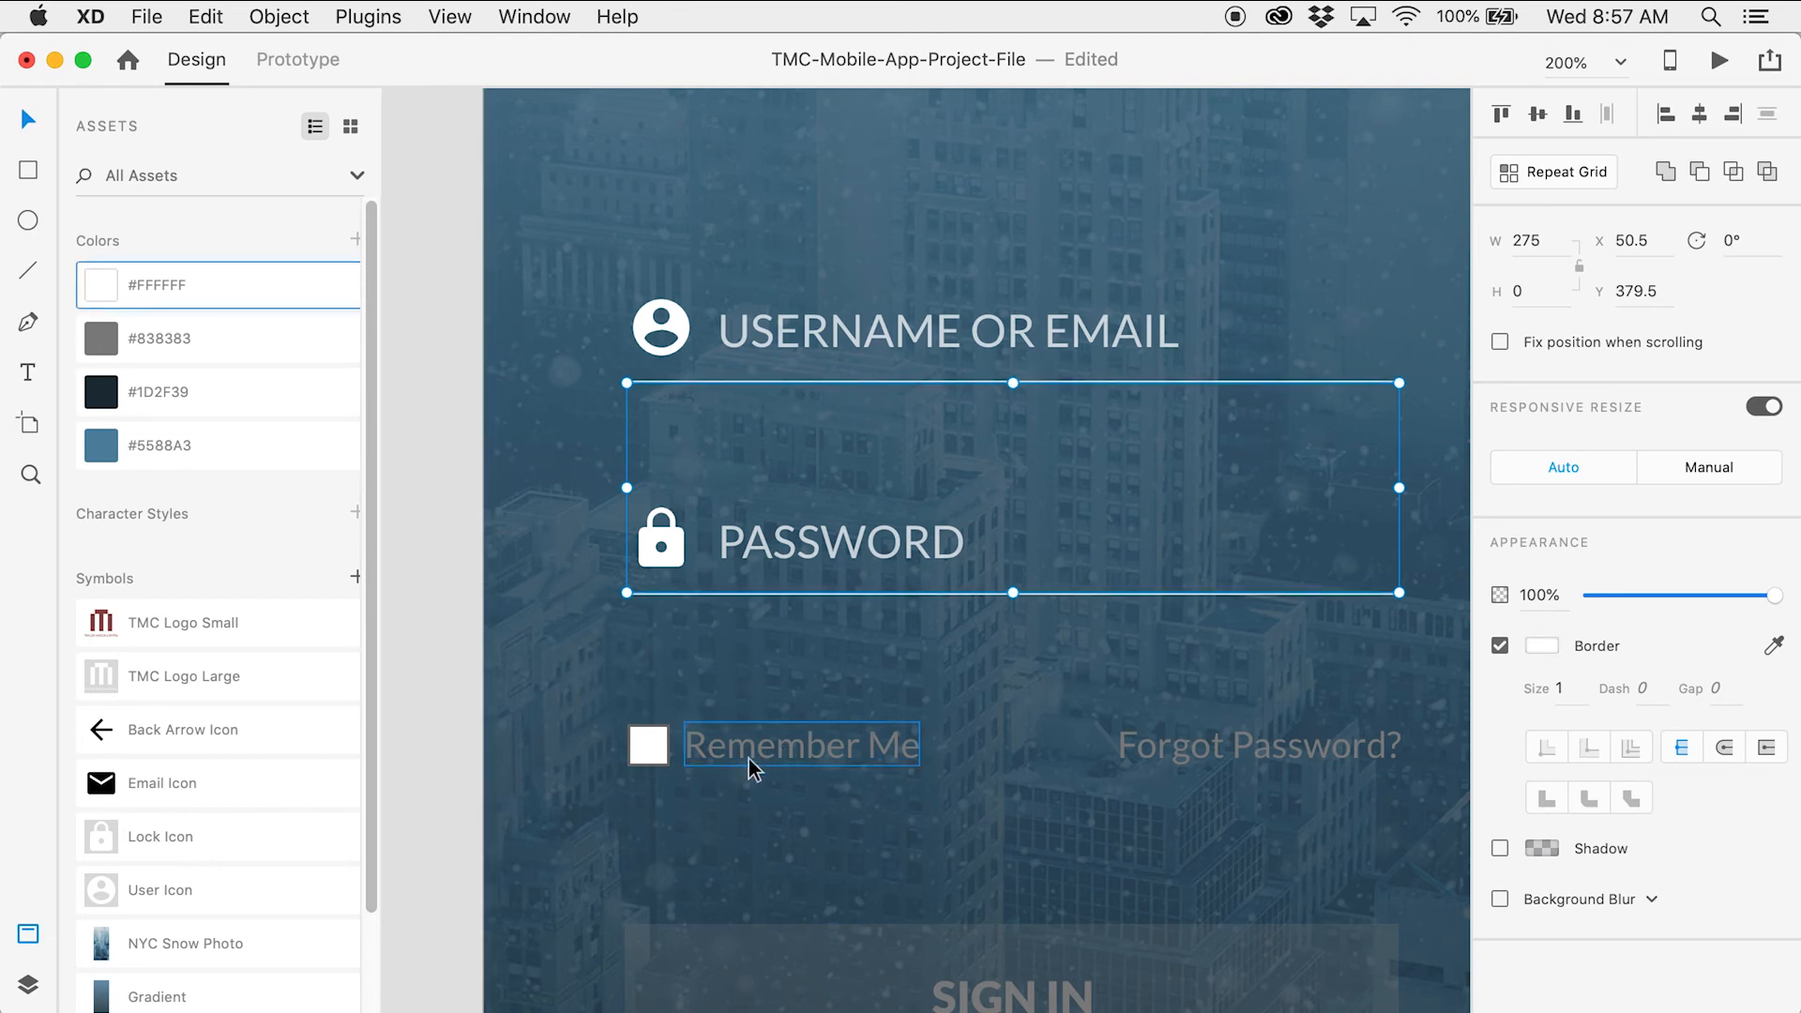
# Whiten the Remember Me checkbox border and the Remember Me and Forgot Password? labels
pyautogui.click(664, 756)
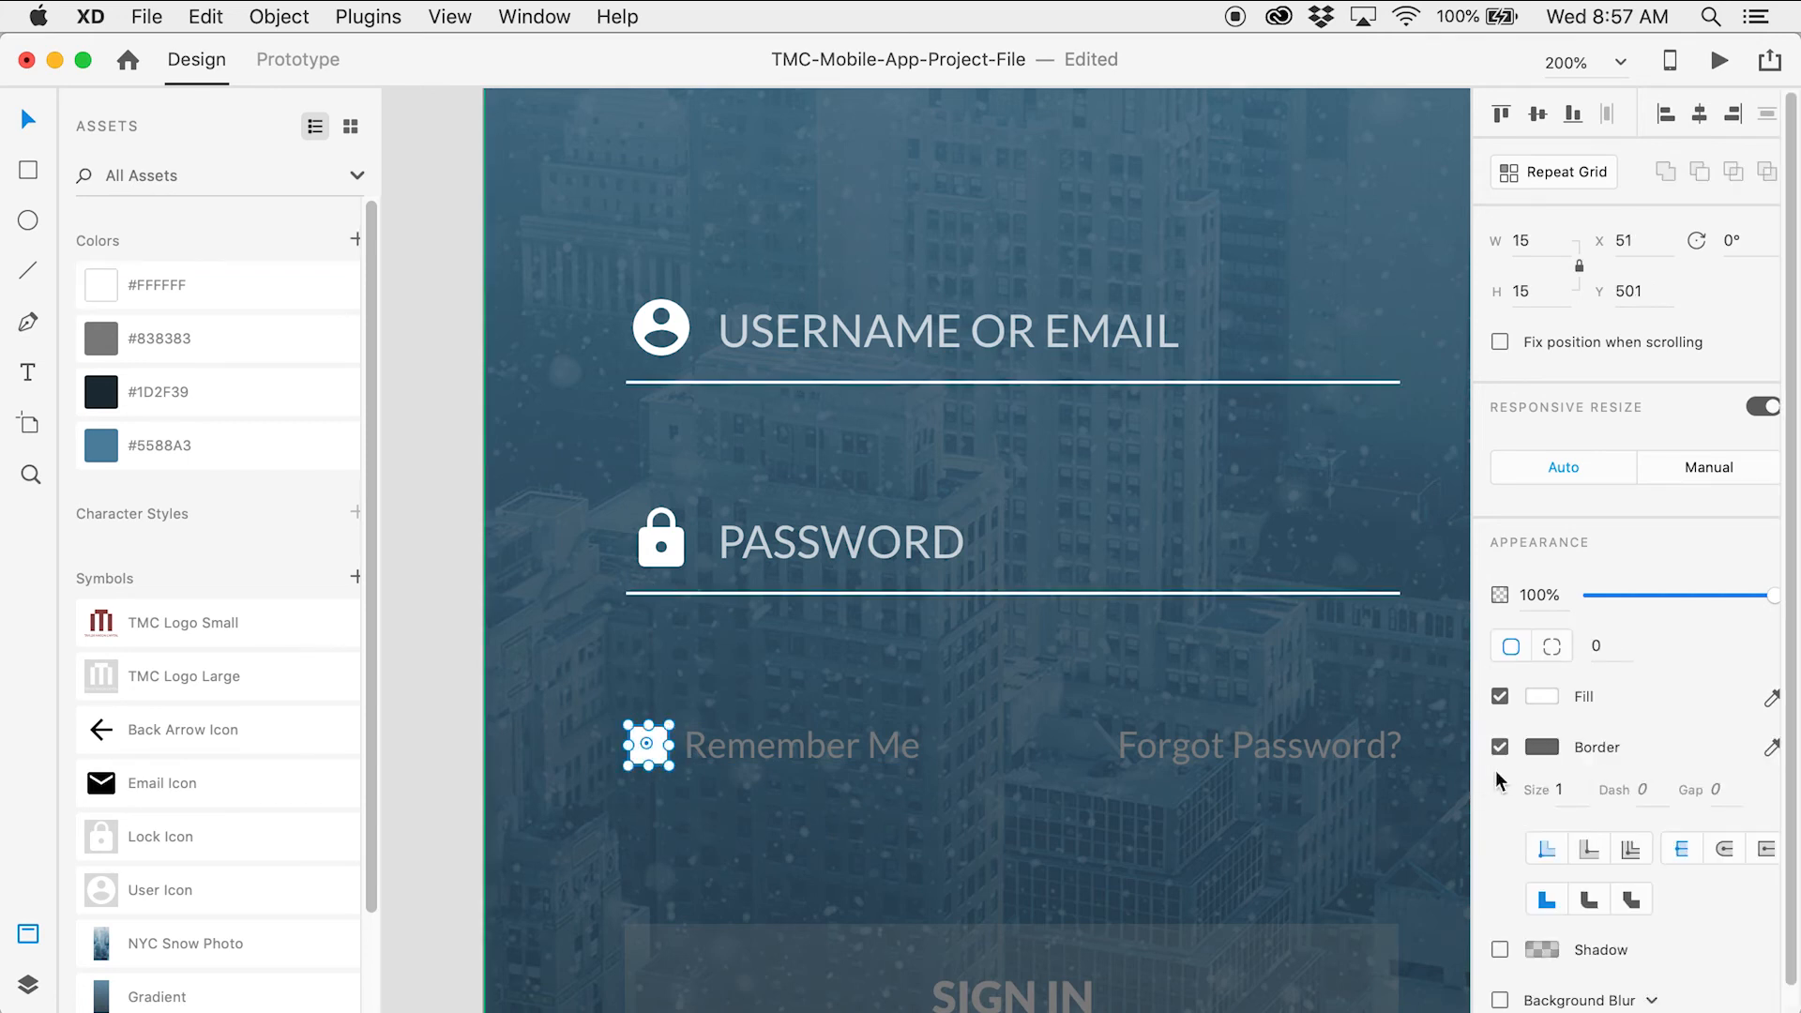
pyautogui.click(1541, 747)
pyautogui.moveTo(1354, 695); pyautogui.dragTo(1194, 561)
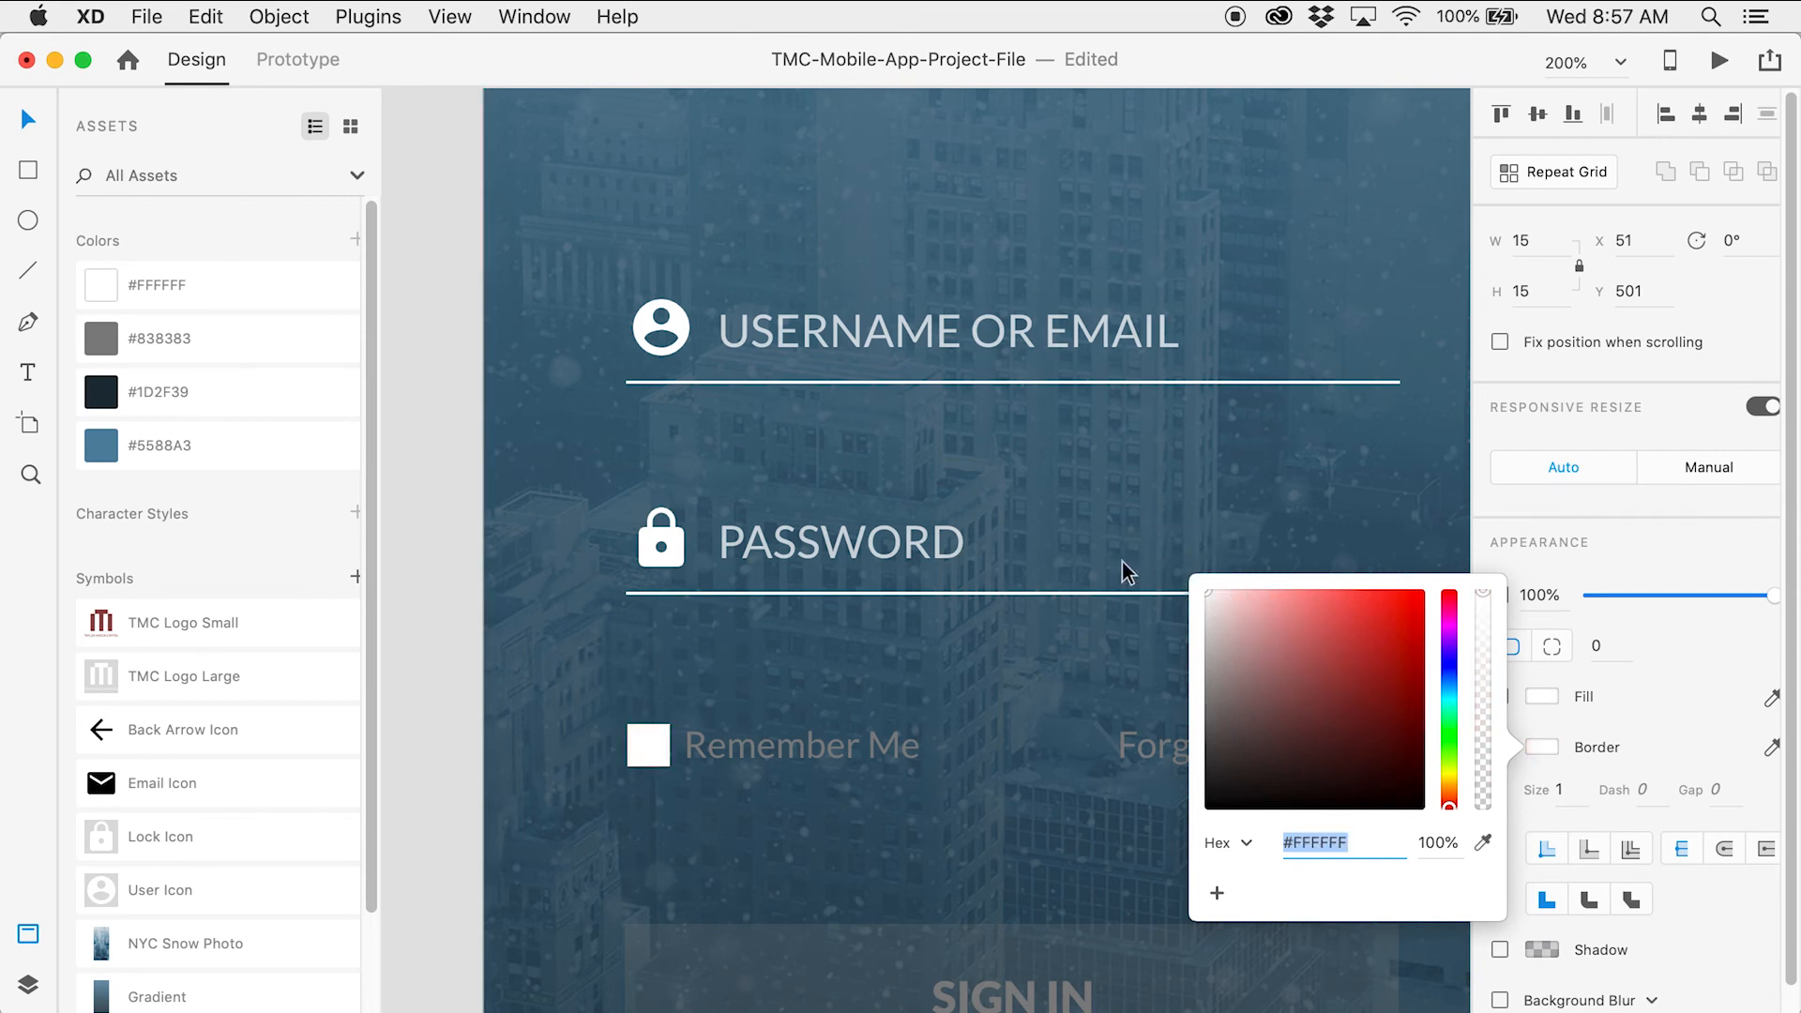
pyautogui.click(889, 744)
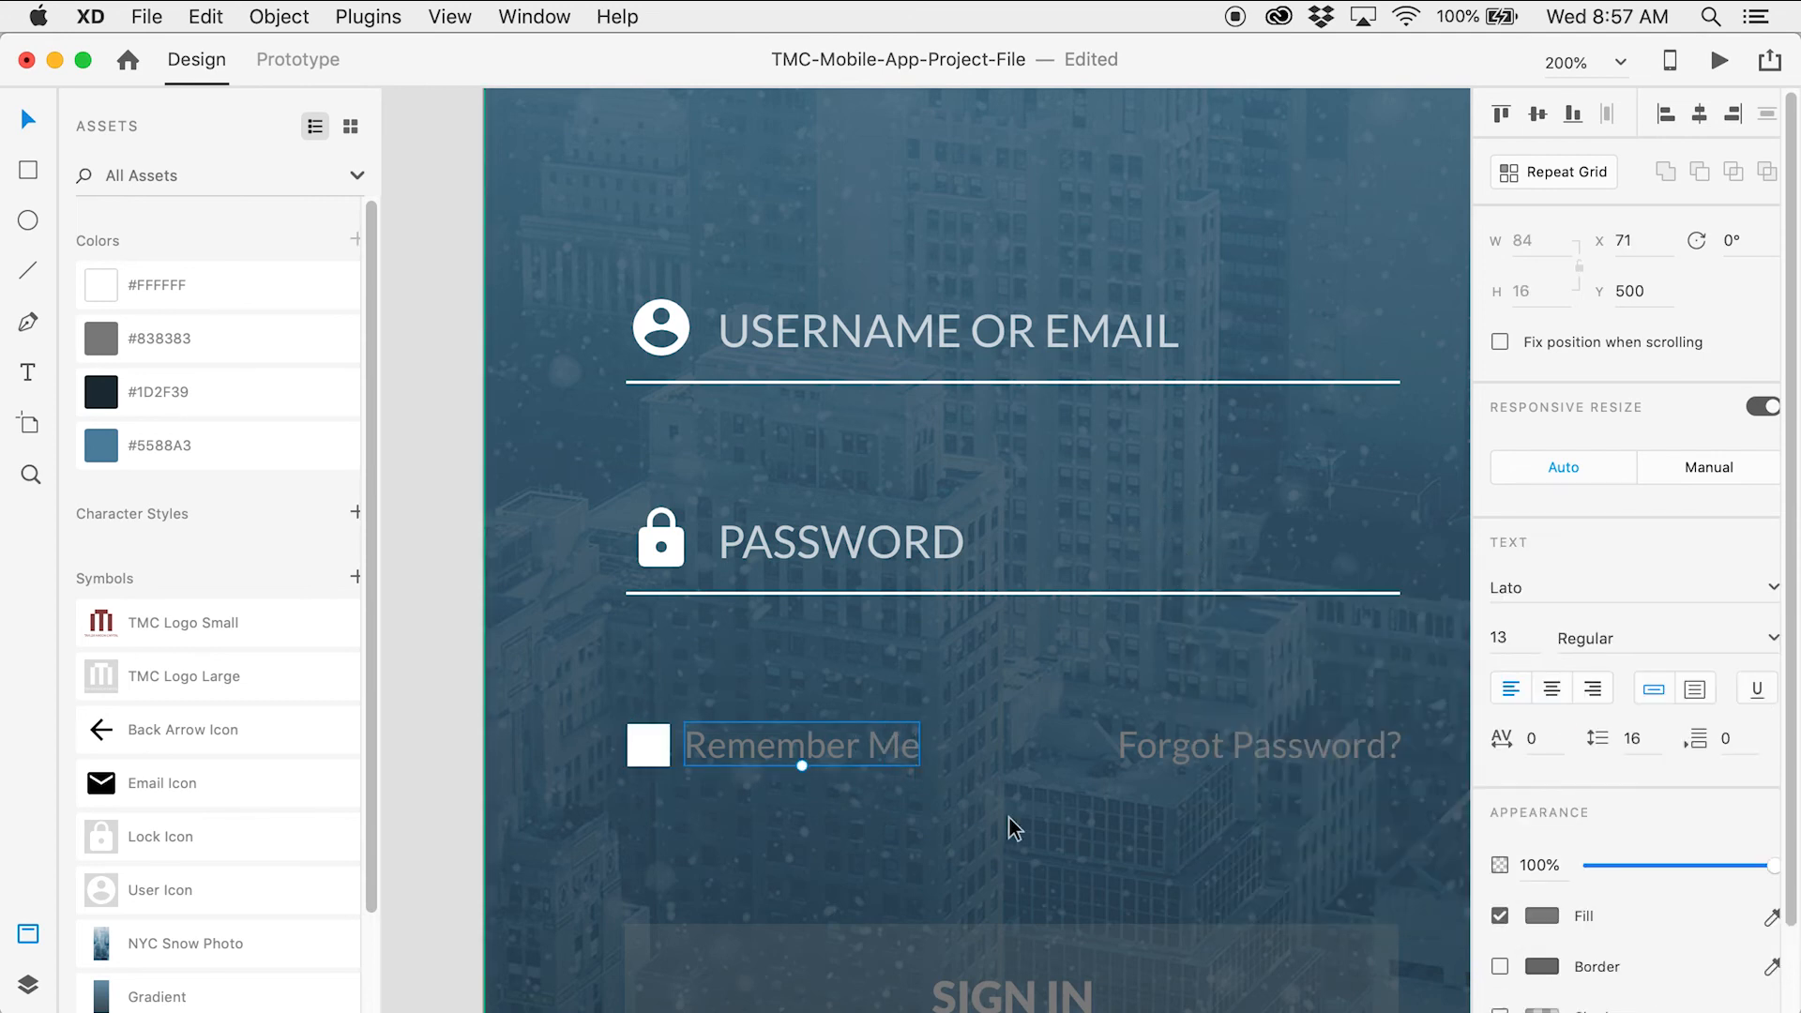
pyautogui.keyDown('shift'); pyautogui.click(1211, 758); pyautogui.keyUp('shift')
pyautogui.click(204, 289)
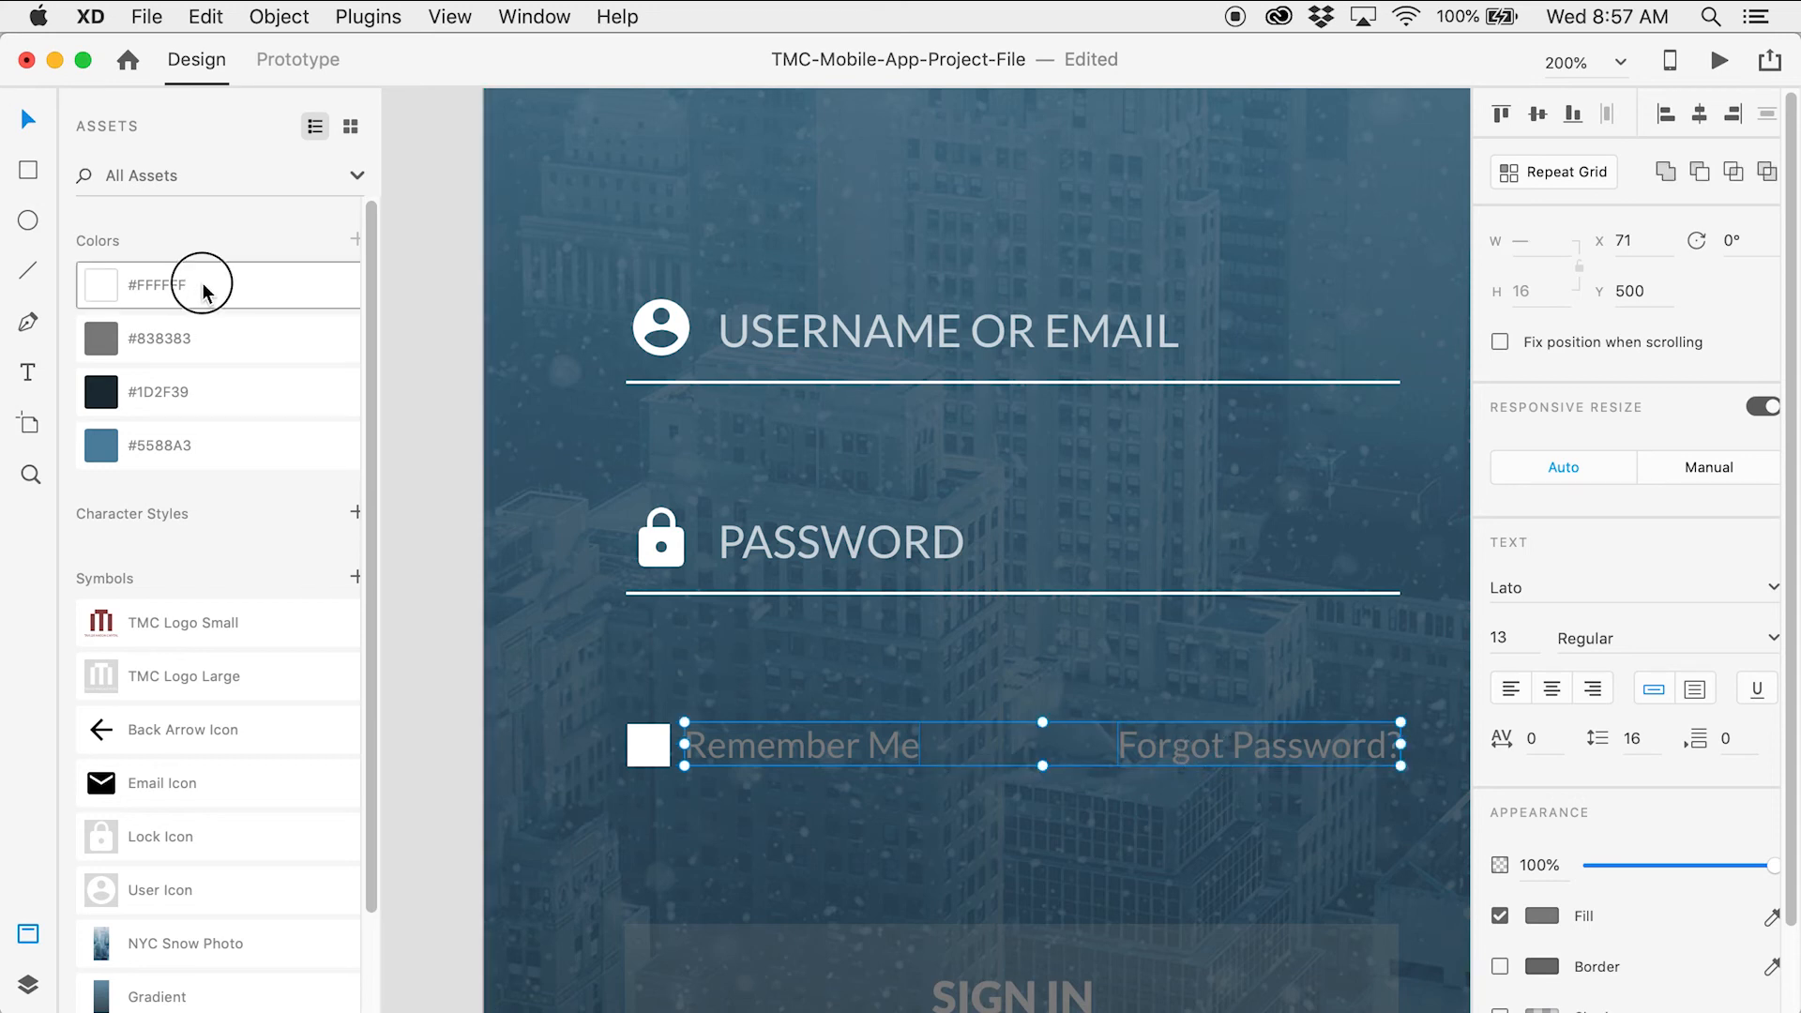
pyautogui.click(431, 477)
# Make the SIGN IN button rectangle 100% opaque #FFFFFF white with #5588A3 blue label text
pyautogui.scroll(-4, 431, 476)
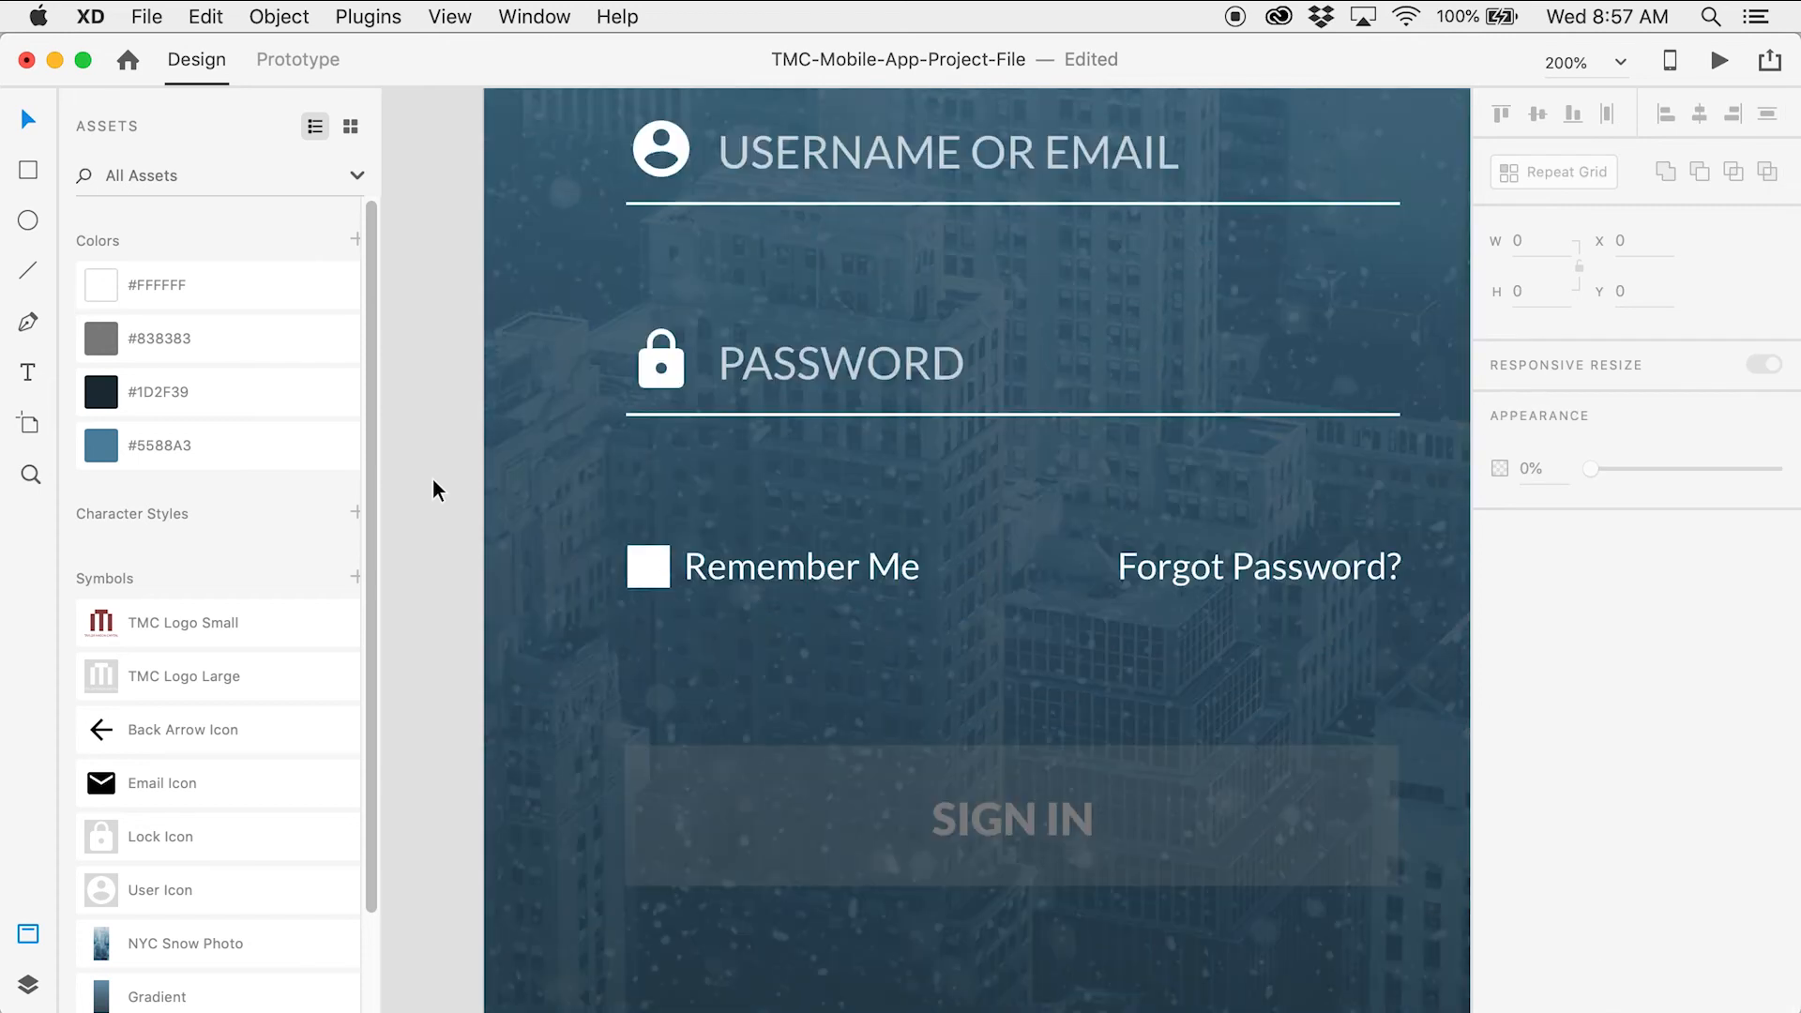
pyautogui.scroll(-2, 432, 477)
pyautogui.click(644, 700)
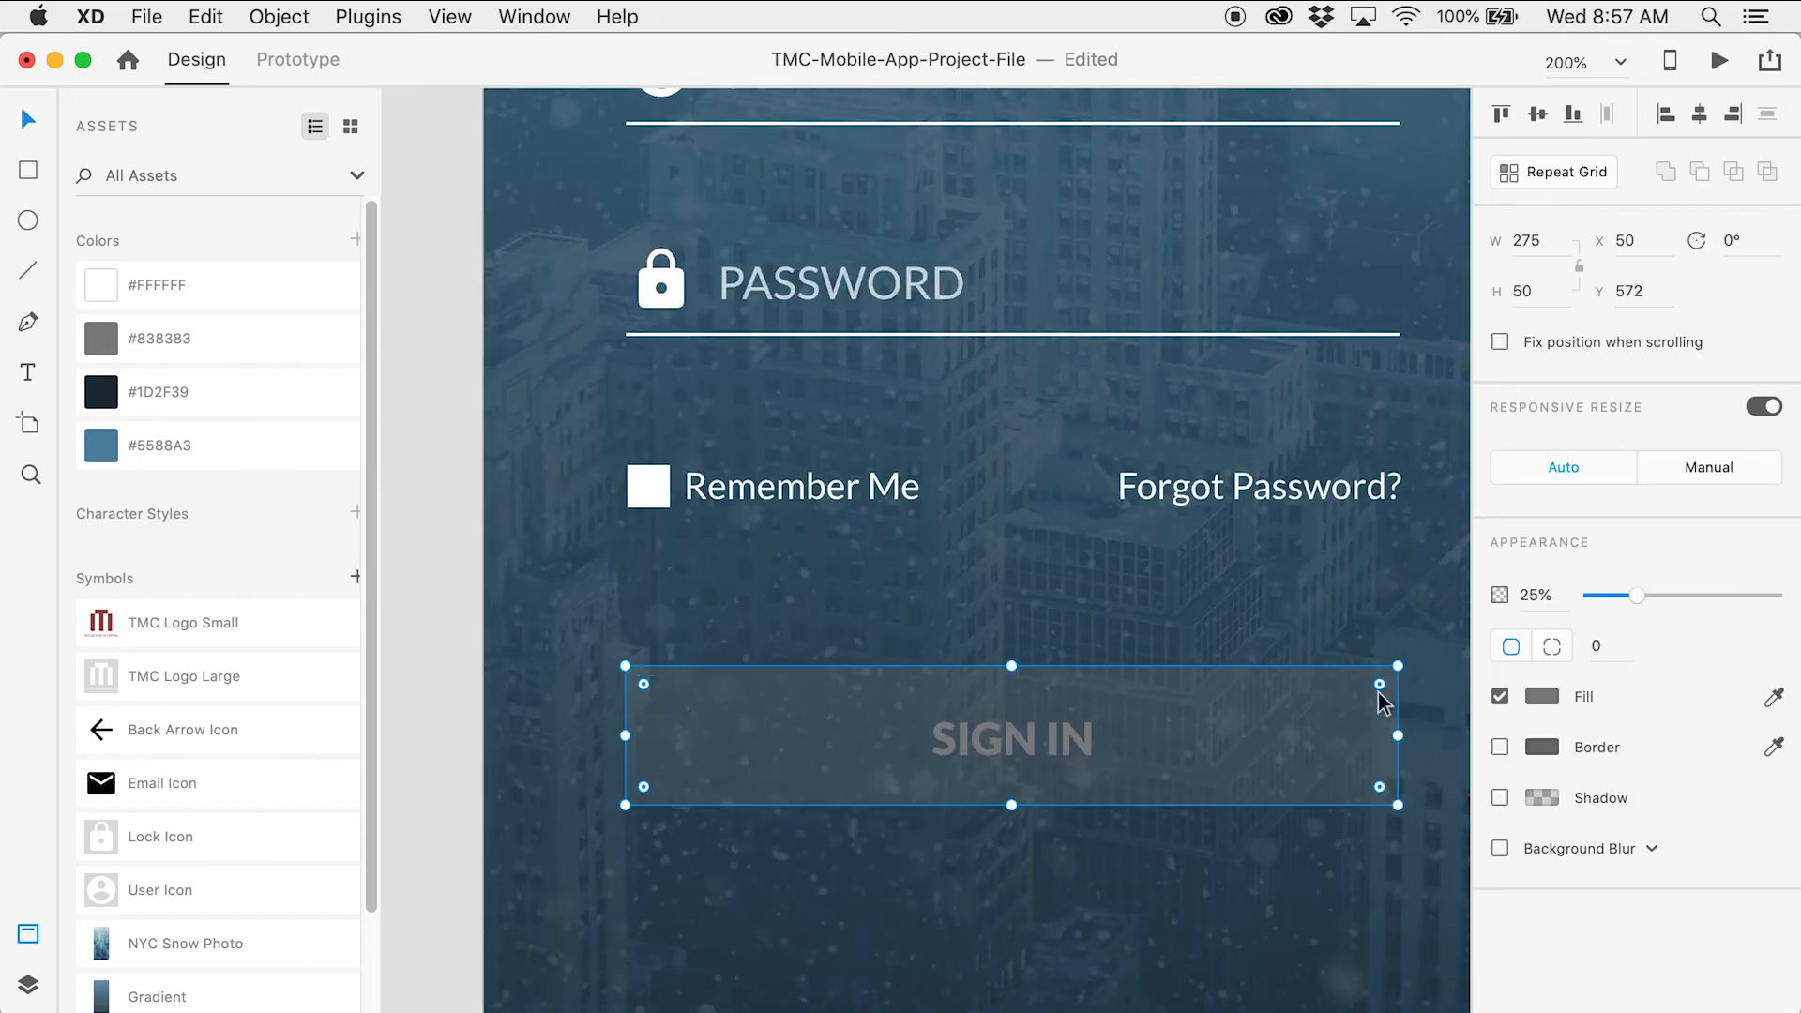
pyautogui.moveTo(1637, 597); pyautogui.dragTo(1794, 614)
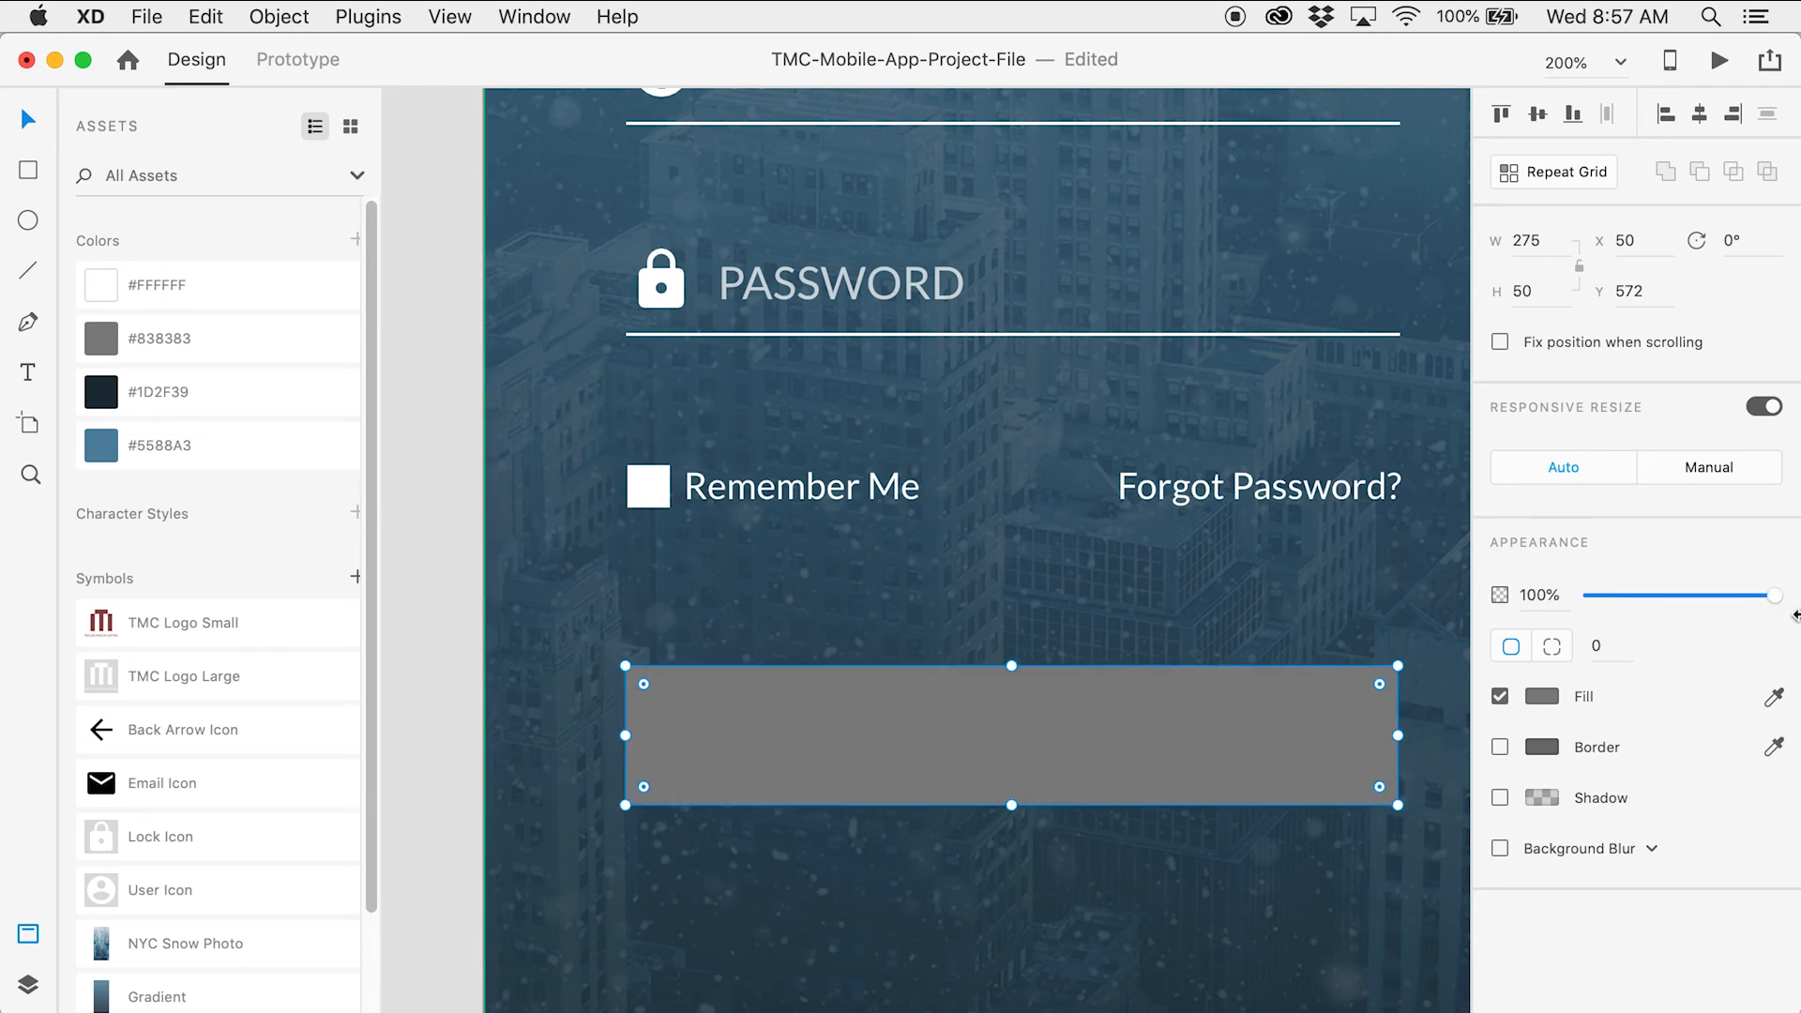
pyautogui.click(240, 285)
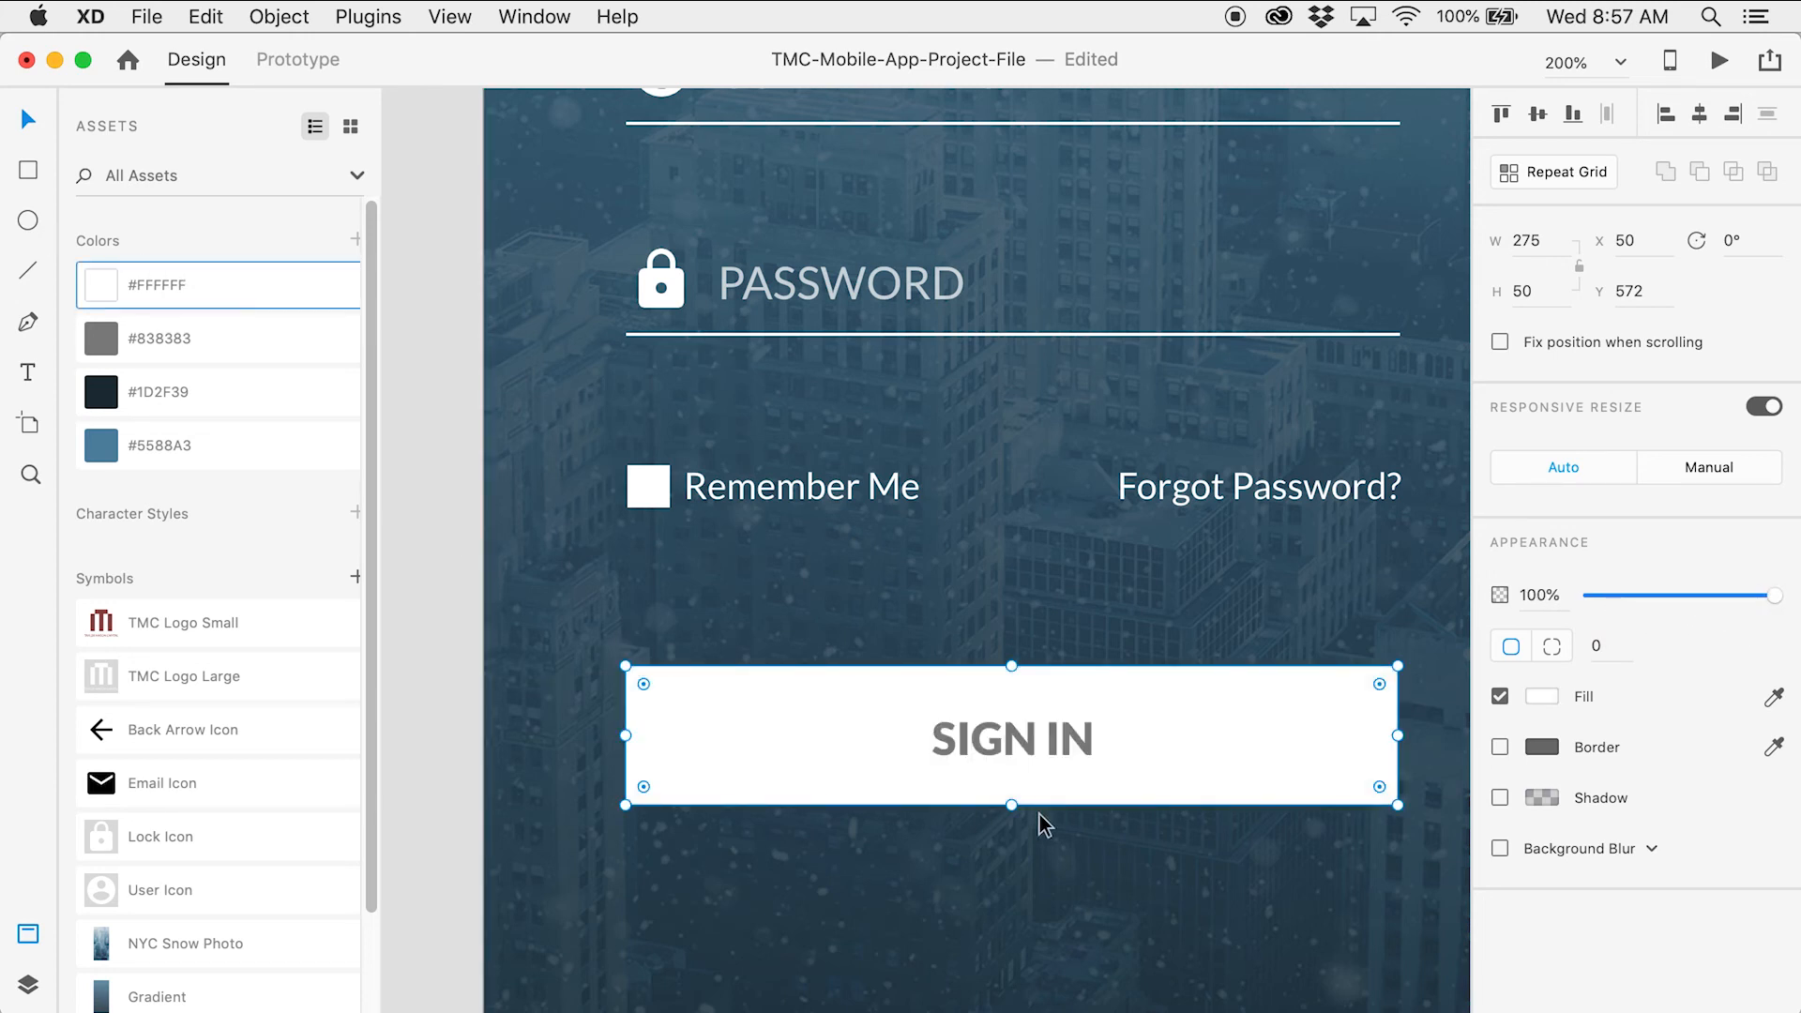
pyautogui.click(1060, 748)
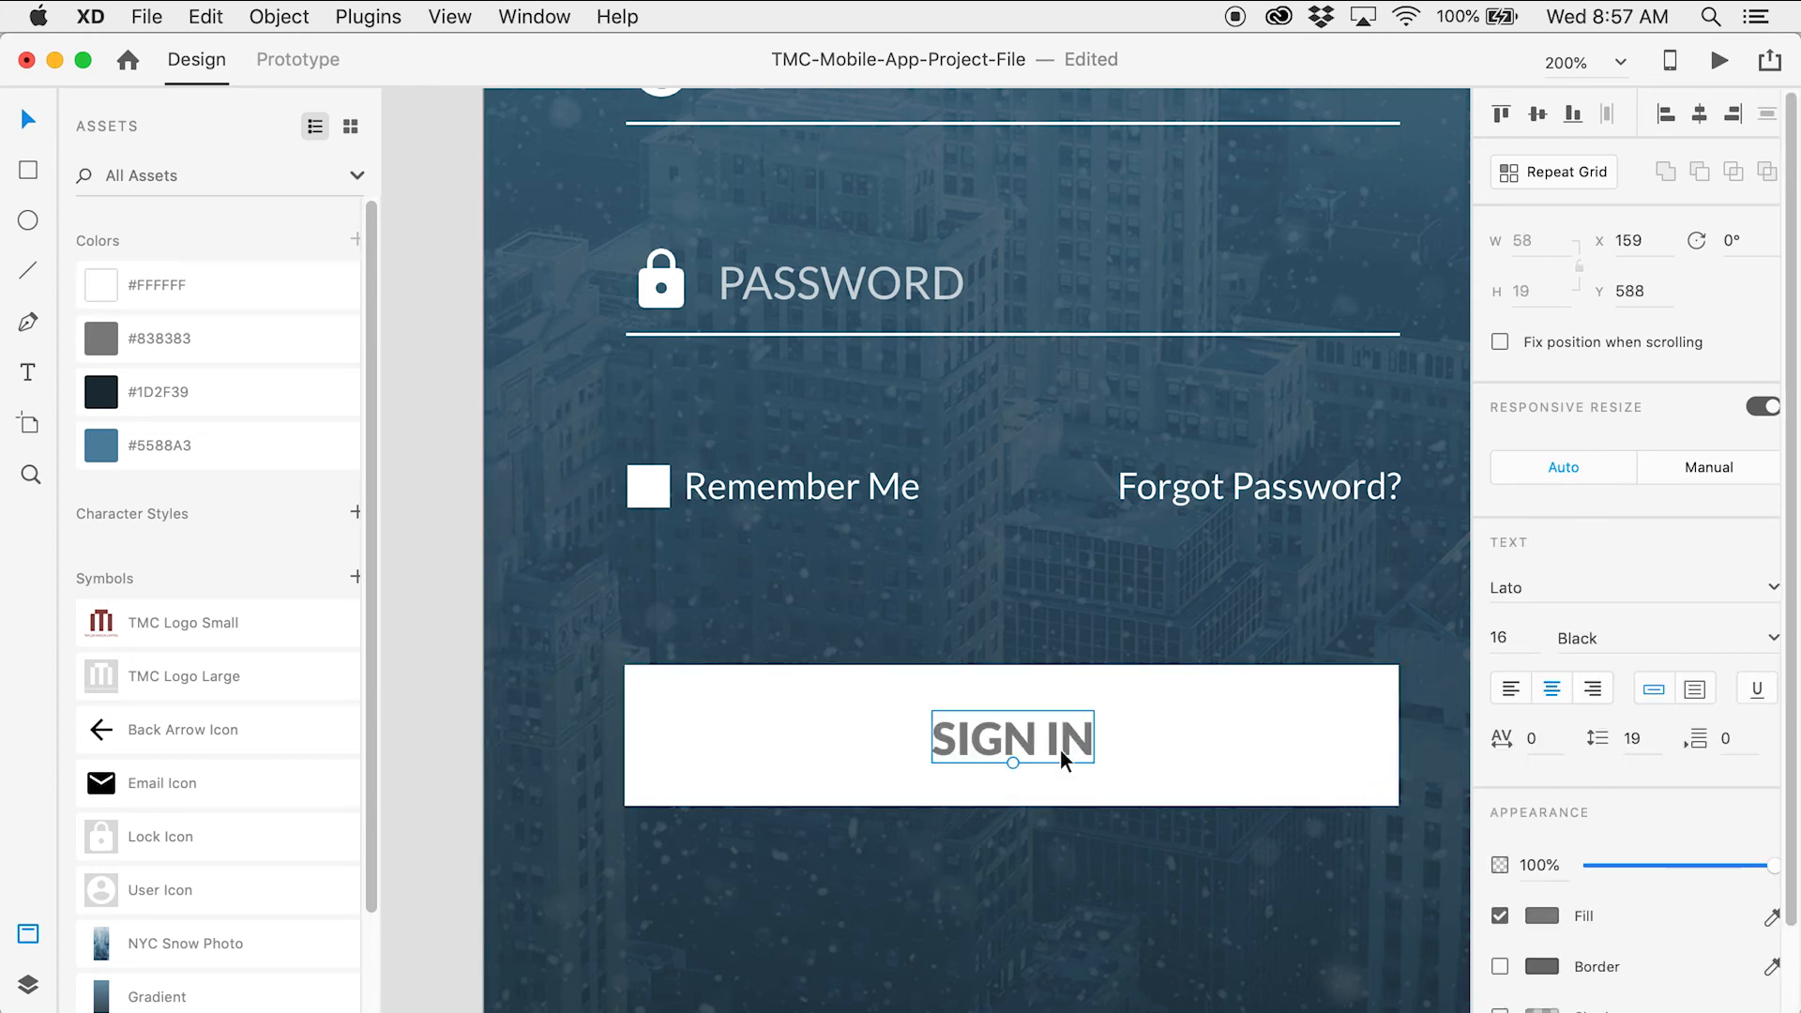
pyautogui.click(261, 455)
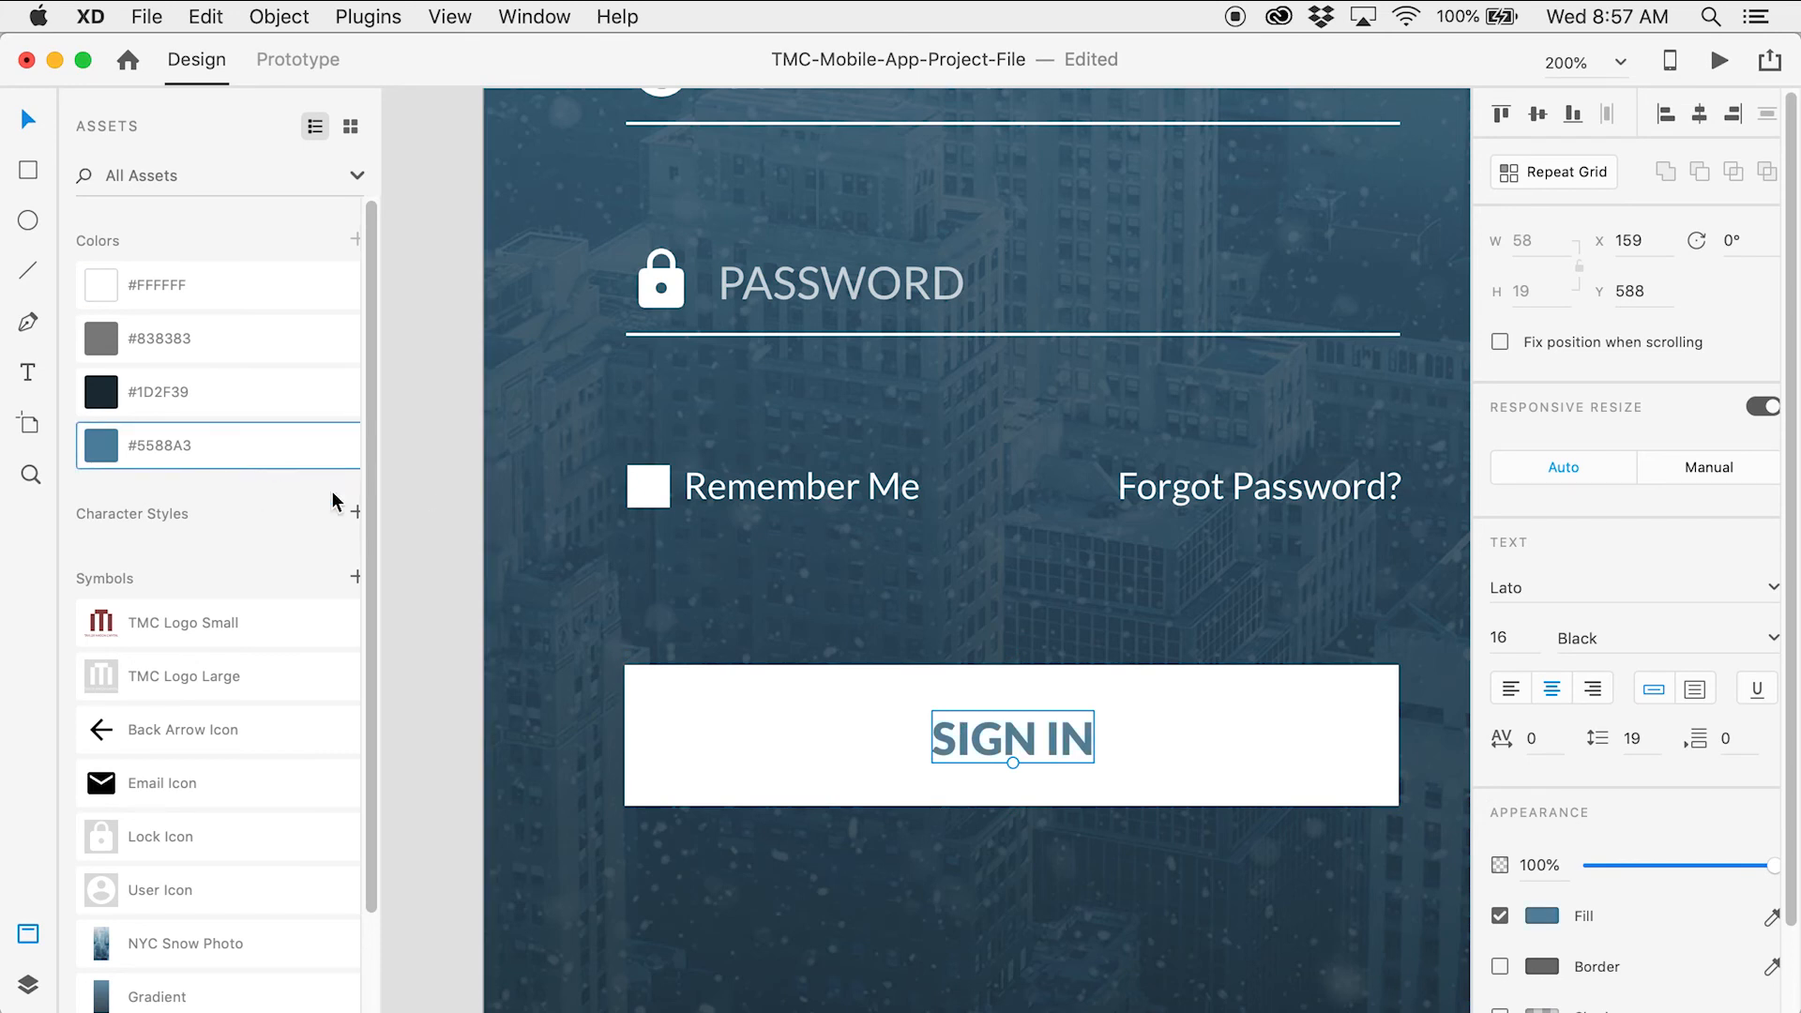
pyautogui.click(440, 544)
# Turn the Don't have an account? SIGN UP prompt #FFFFFF white and zoom out
pyautogui.scroll(-1, 439, 542)
pyautogui.scroll(-5, 439, 542)
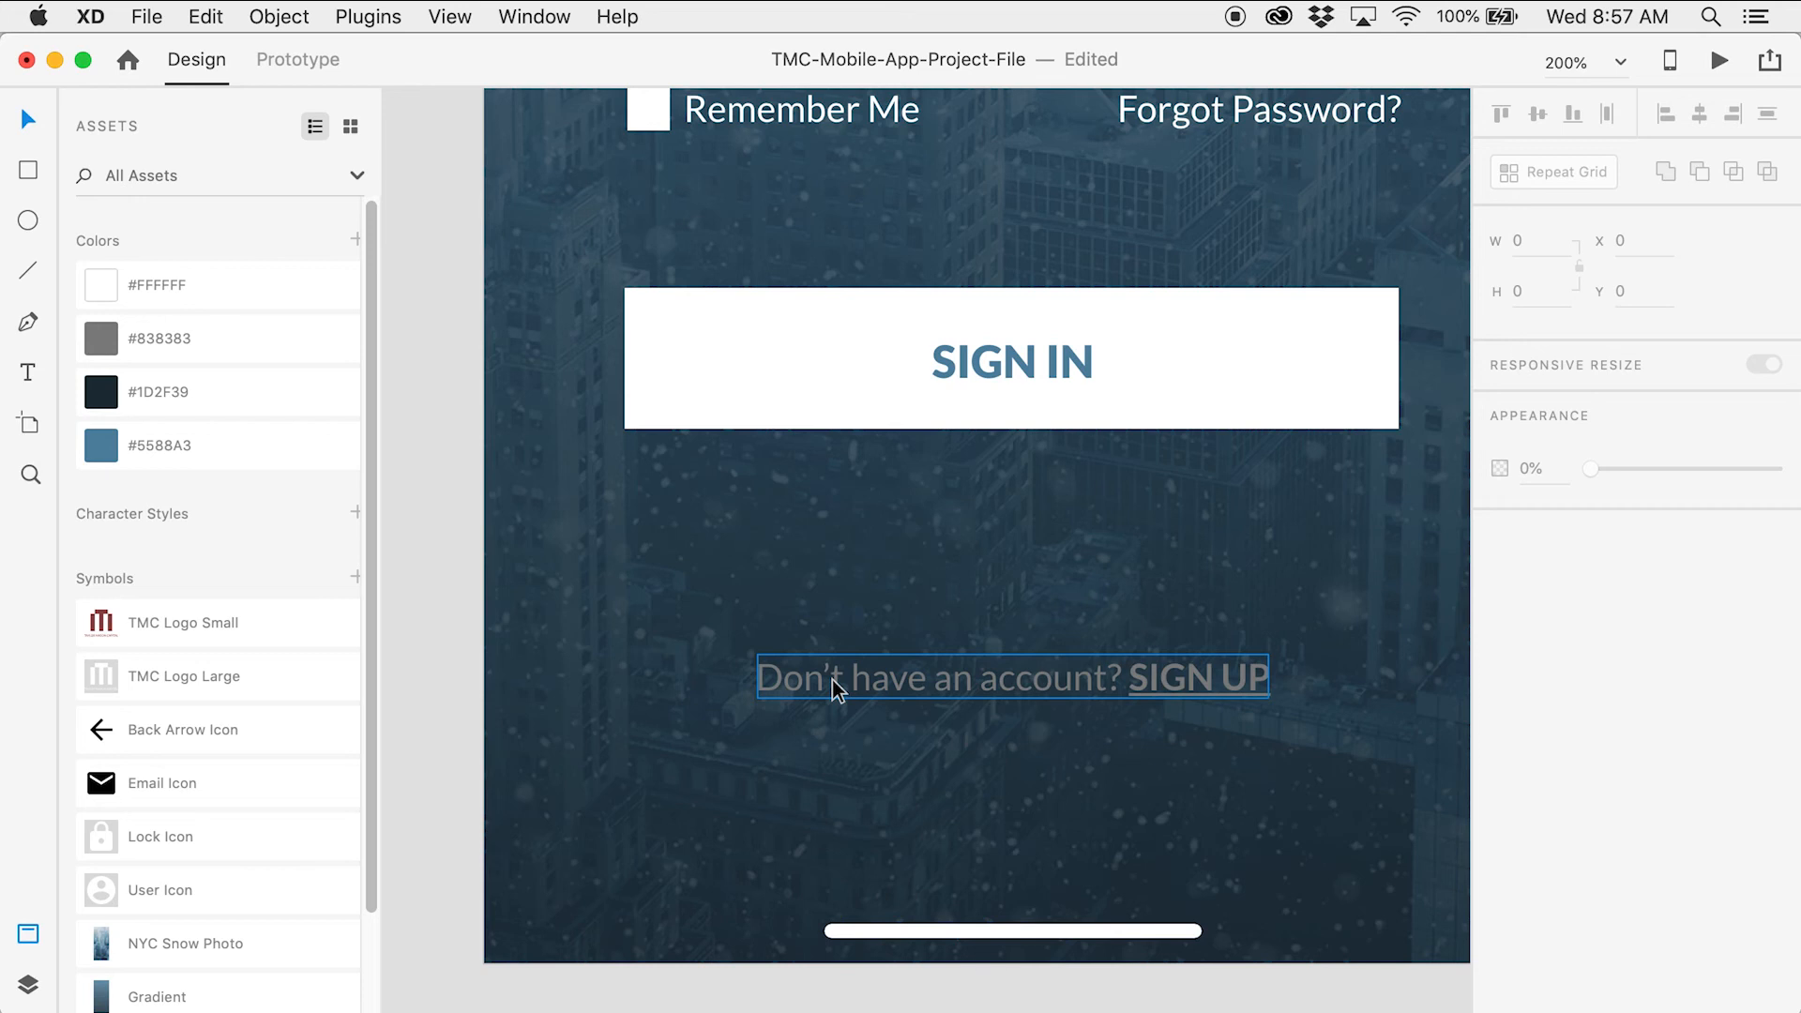
pyautogui.click(837, 689)
pyautogui.click(237, 284)
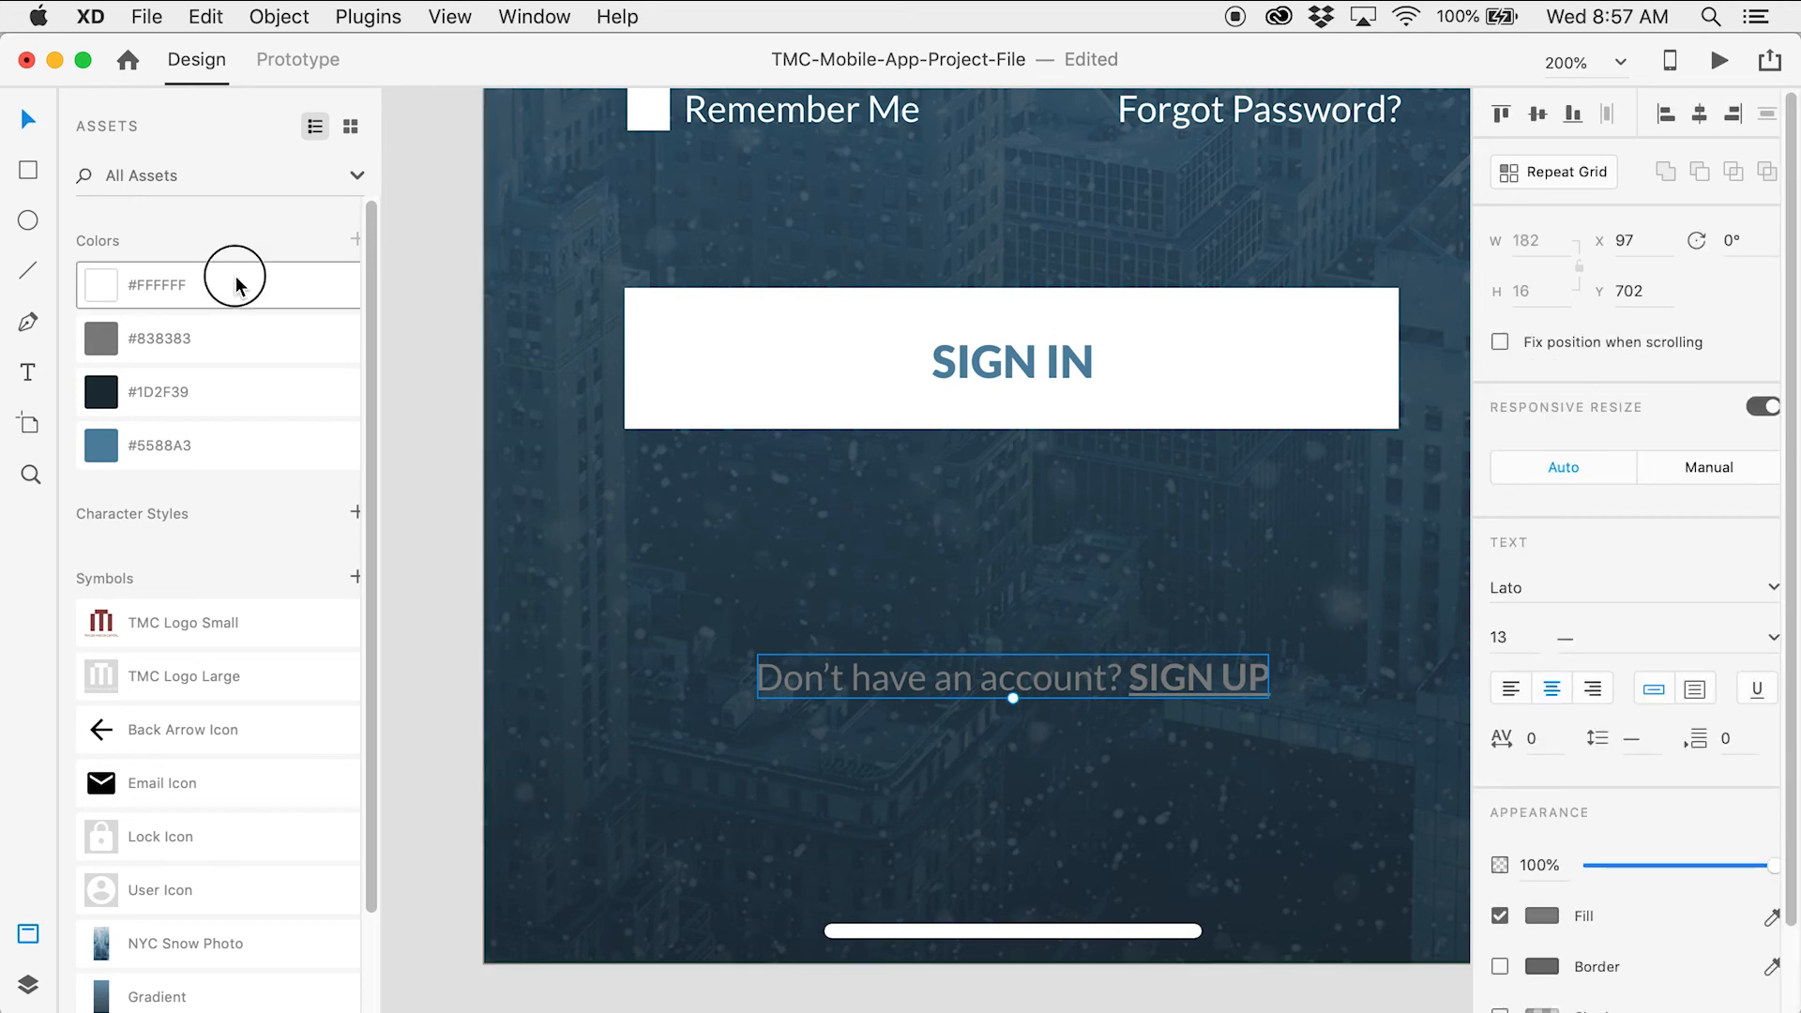
pyautogui.press('z')
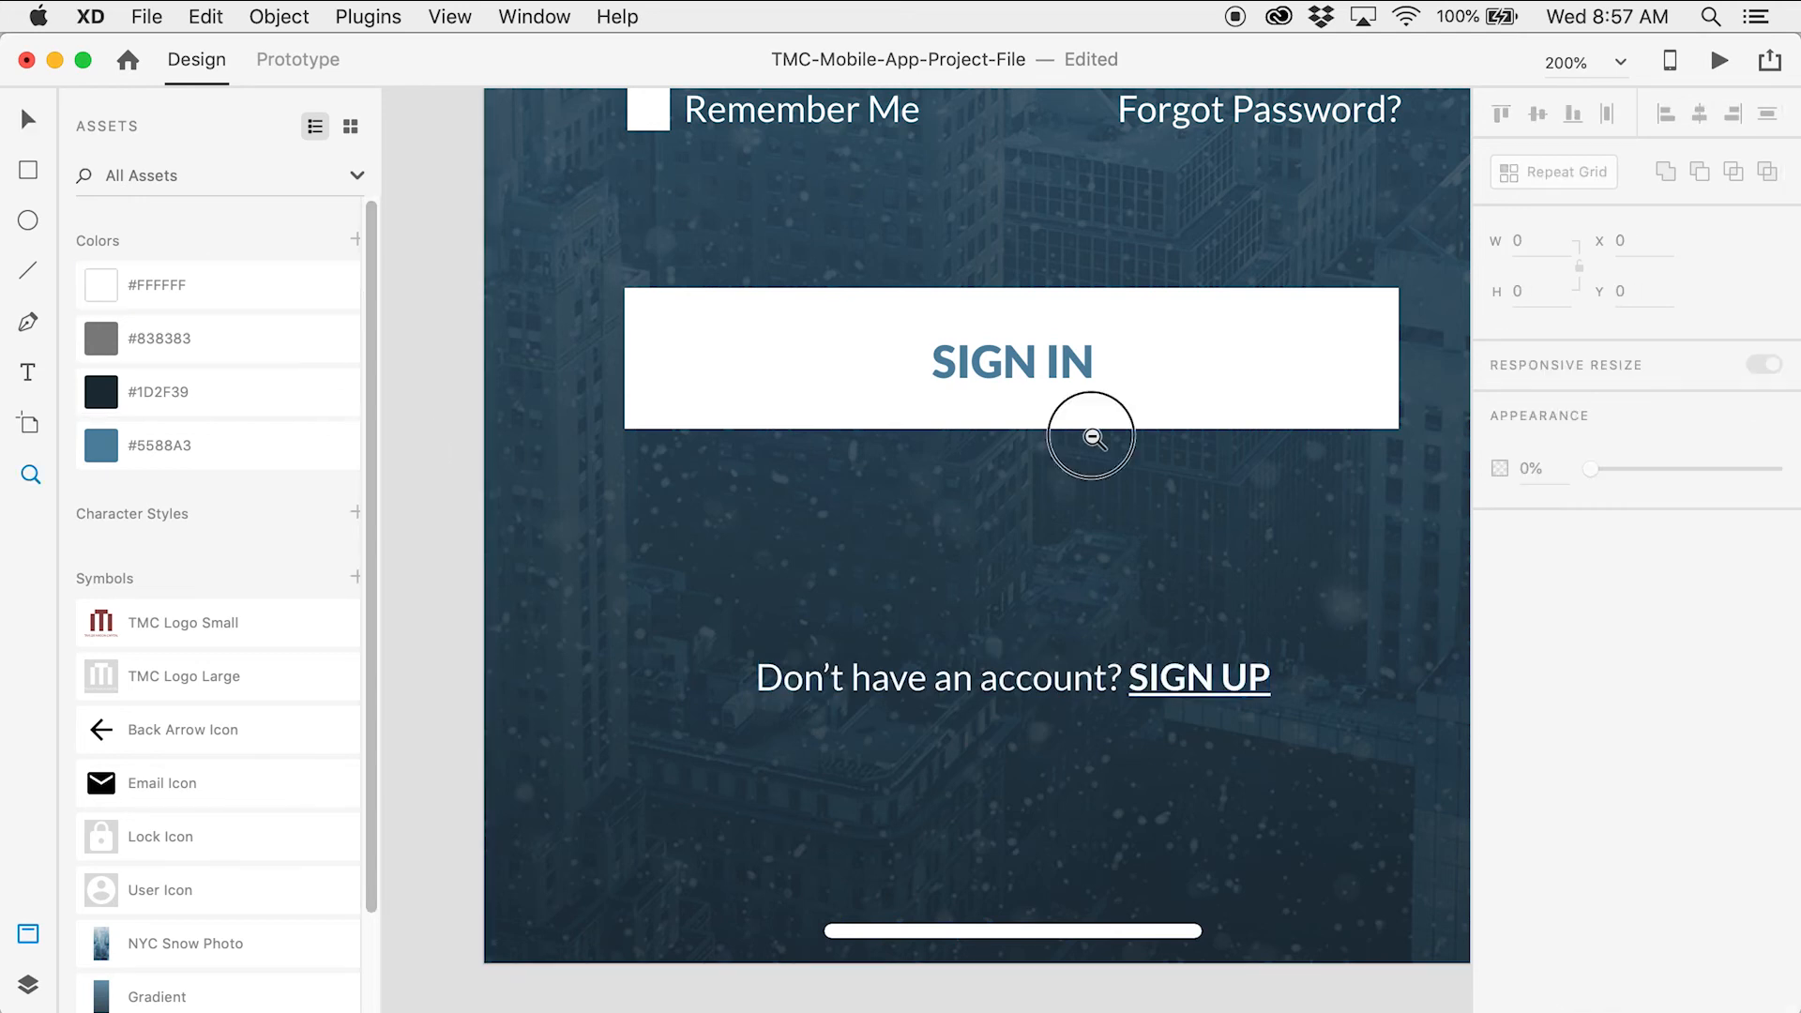
pyautogui.keyDown('alt'); pyautogui.click(1088, 433); pyautogui.keyUp('alt')
# Save the project with the login and sign-up screens in view
pyautogui.press('v')
pyautogui.moveTo(1290, 378); pyautogui.dragTo(948, 675)
pyautogui.press('super+s')
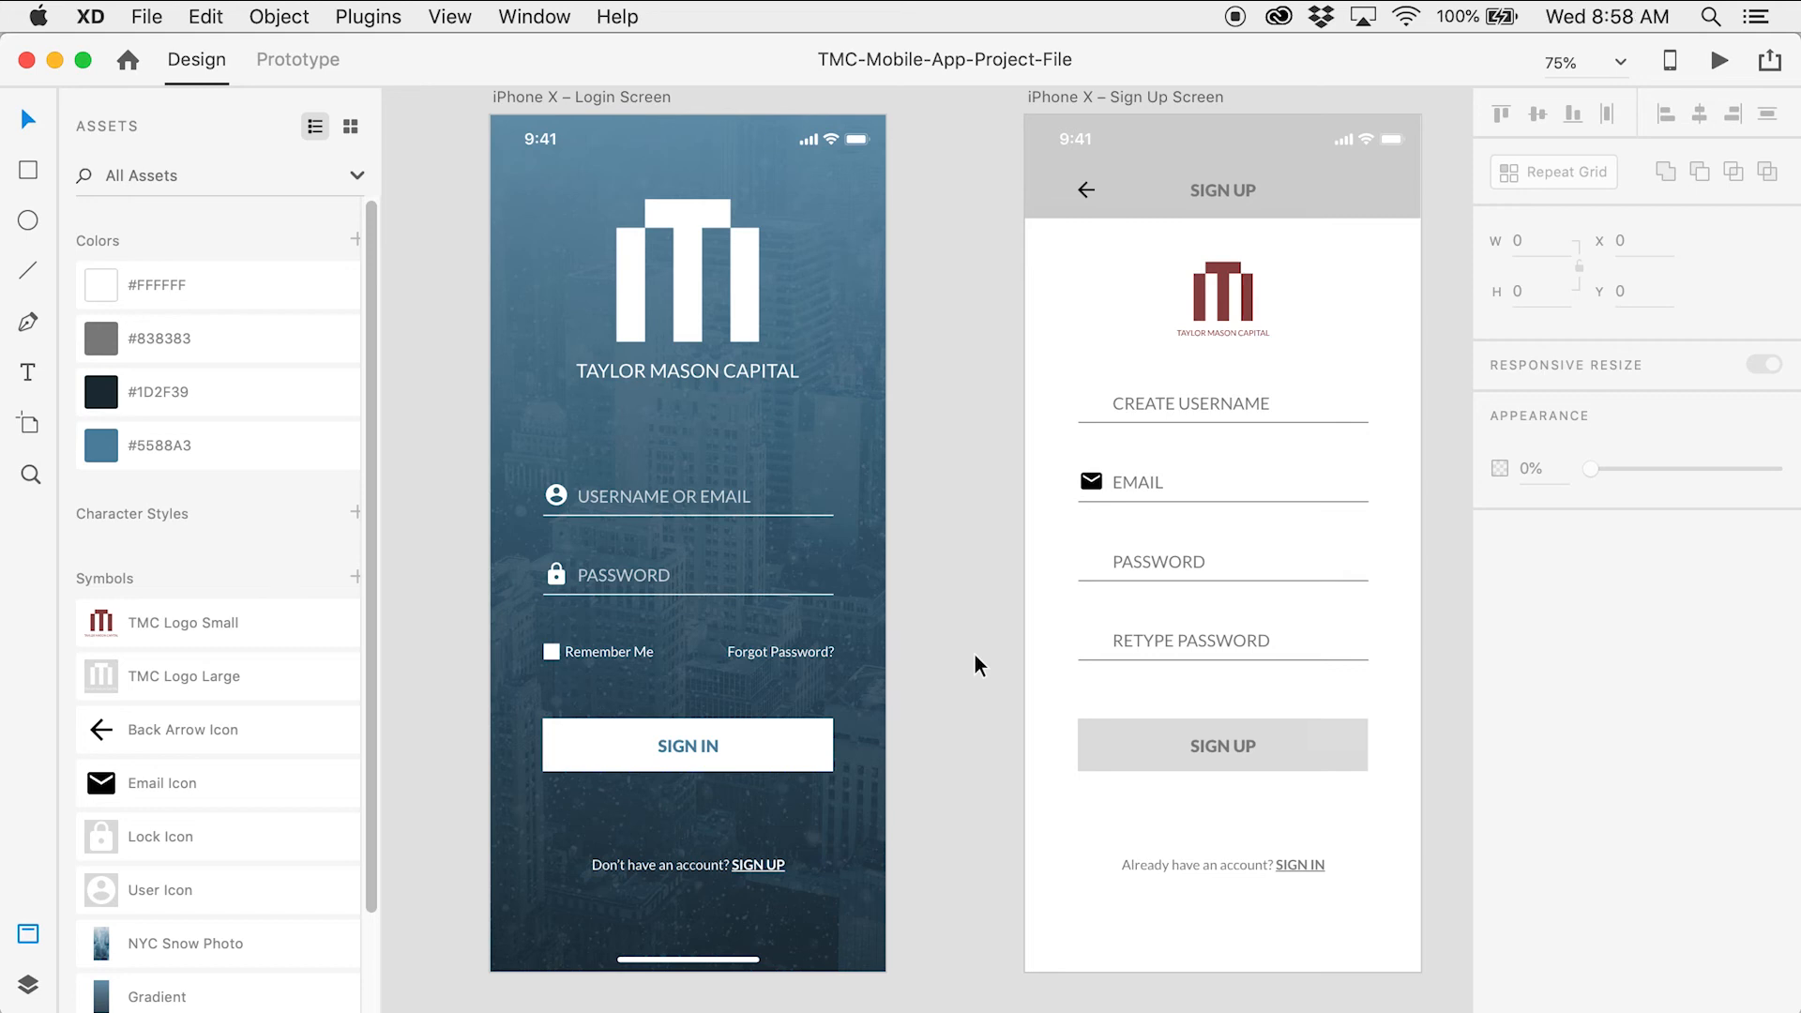
pyautogui.moveTo(984, 313); pyautogui.dragTo(848, 322)
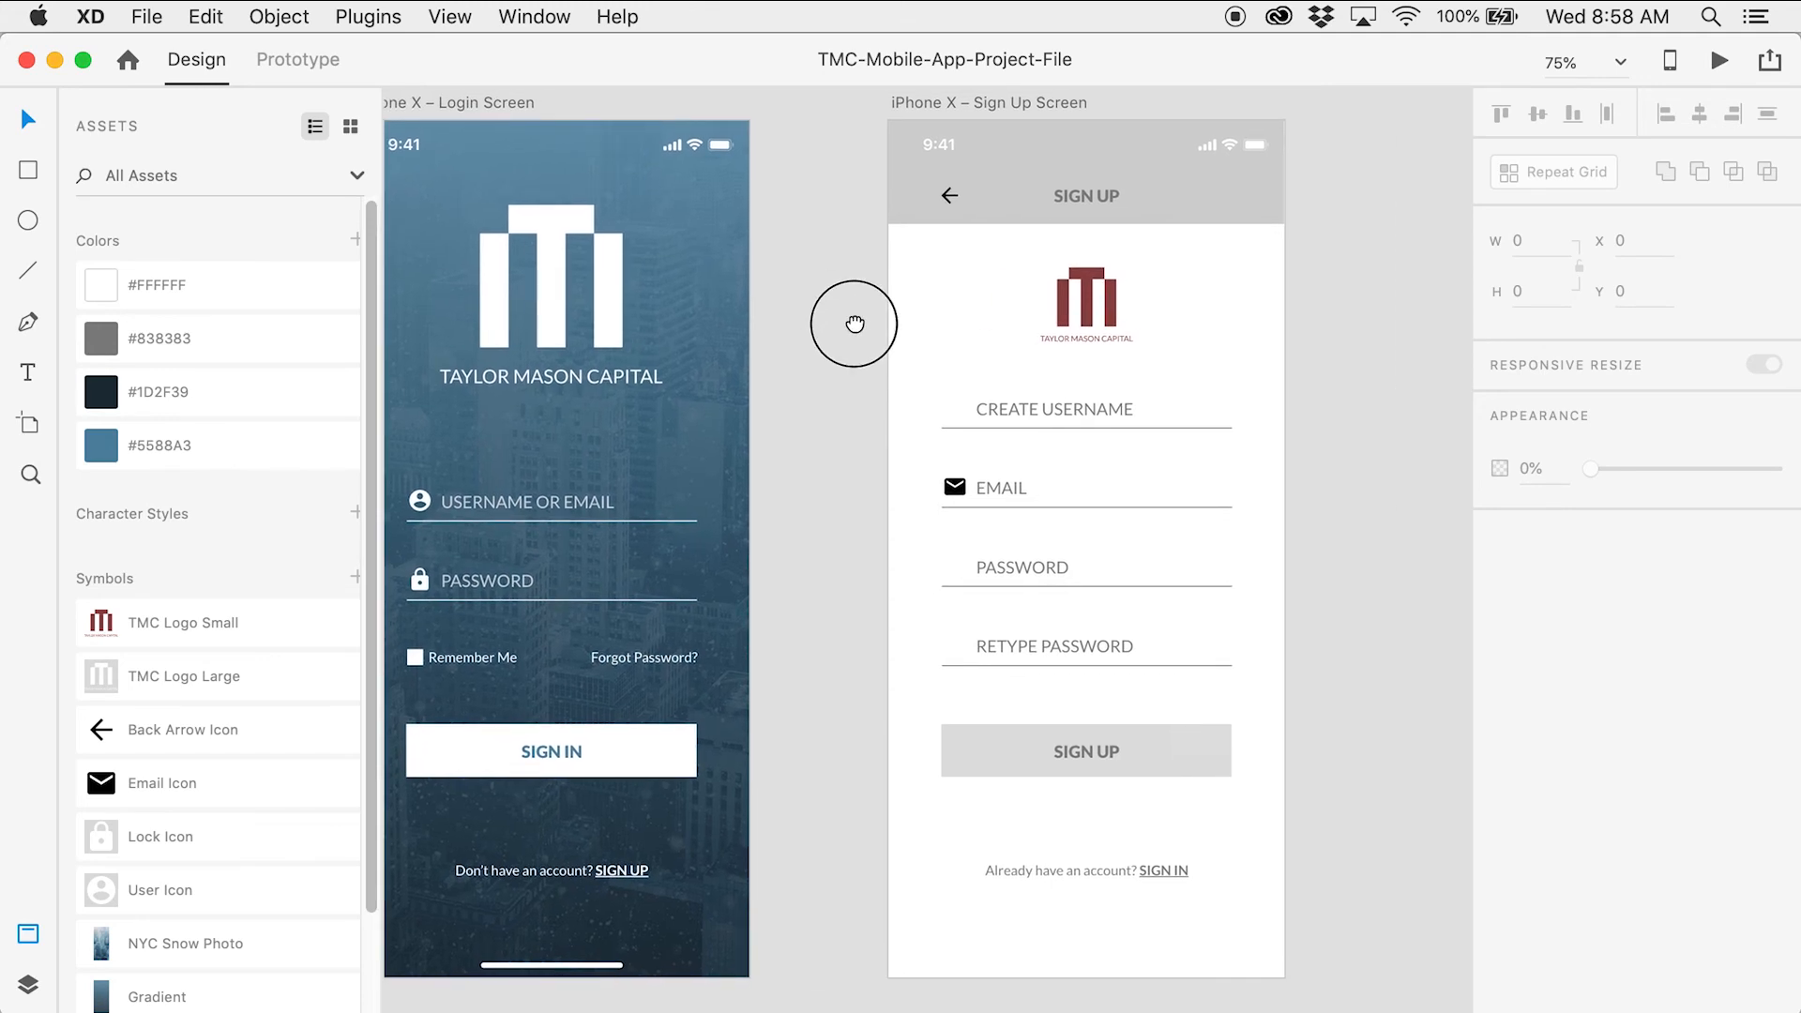
# Duplicate the Sign Up grey header, stretch it over the form area, and delete the original
pyautogui.click(1030, 162)
pyautogui.press('super+d')
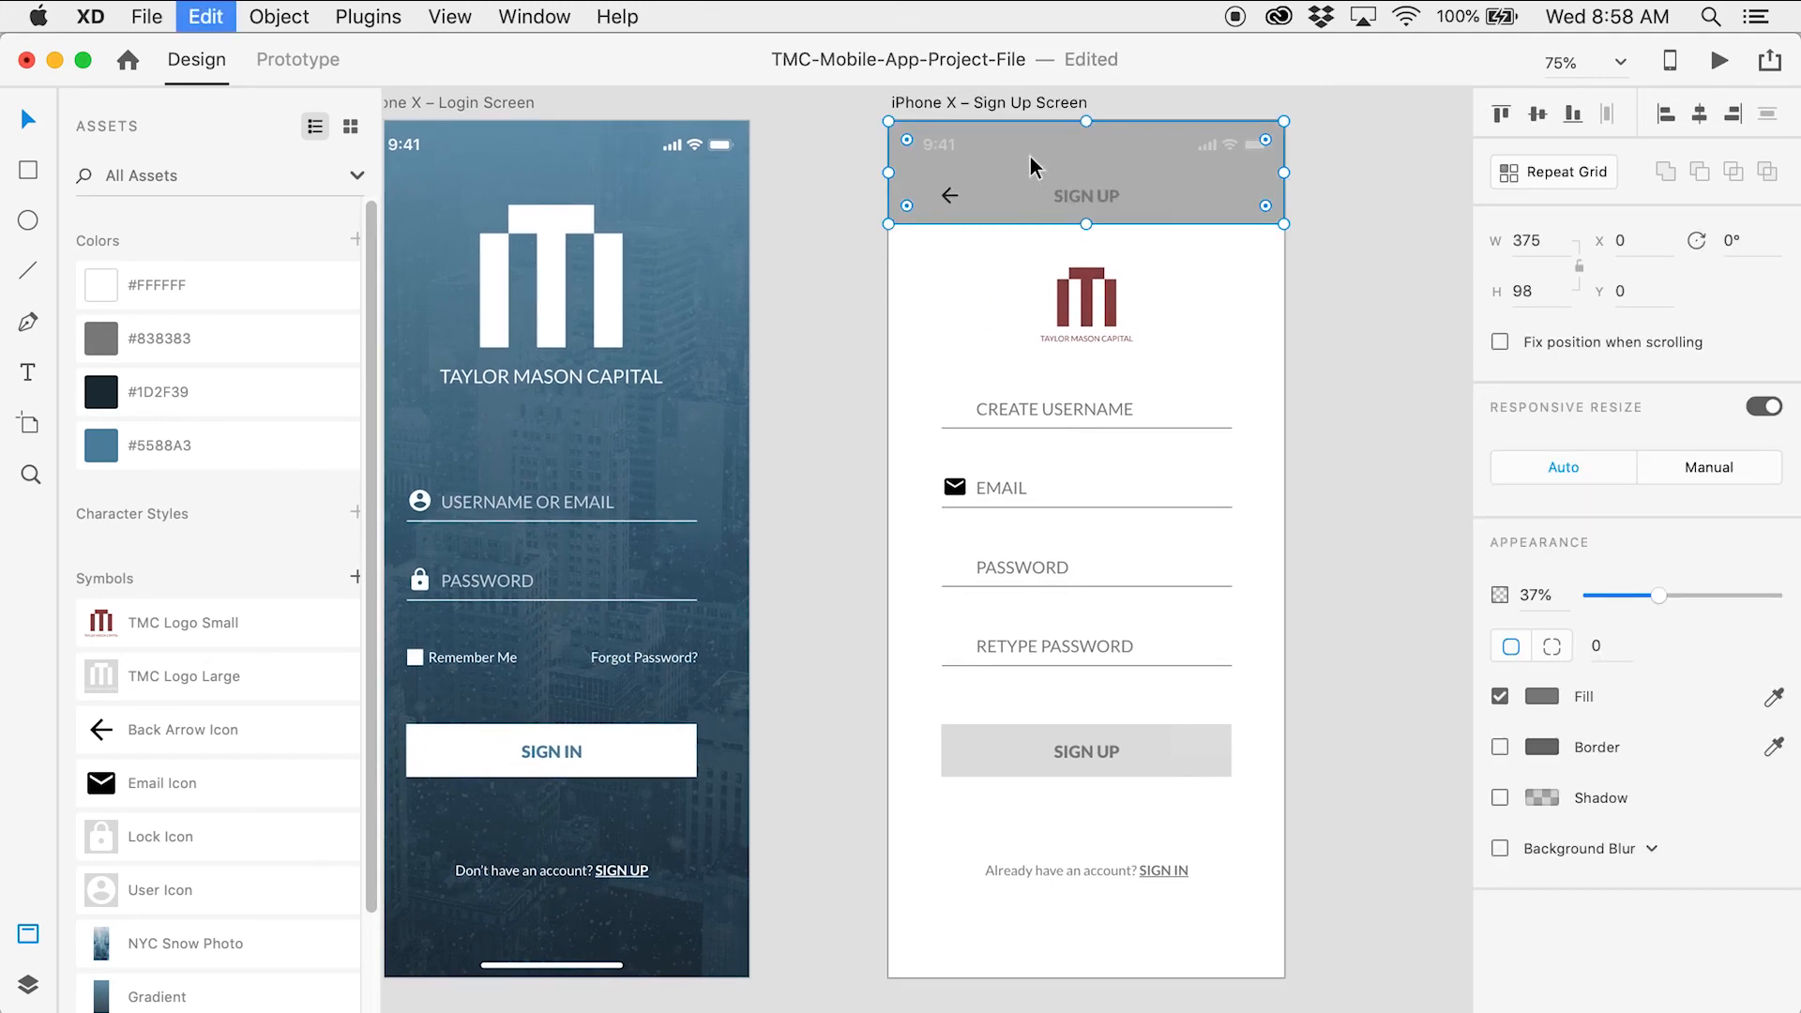
pyautogui.moveTo(1022, 156); pyautogui.dragTo(1020, 264)
pyautogui.moveTo(1086, 326); pyautogui.dragTo(1113, 979)
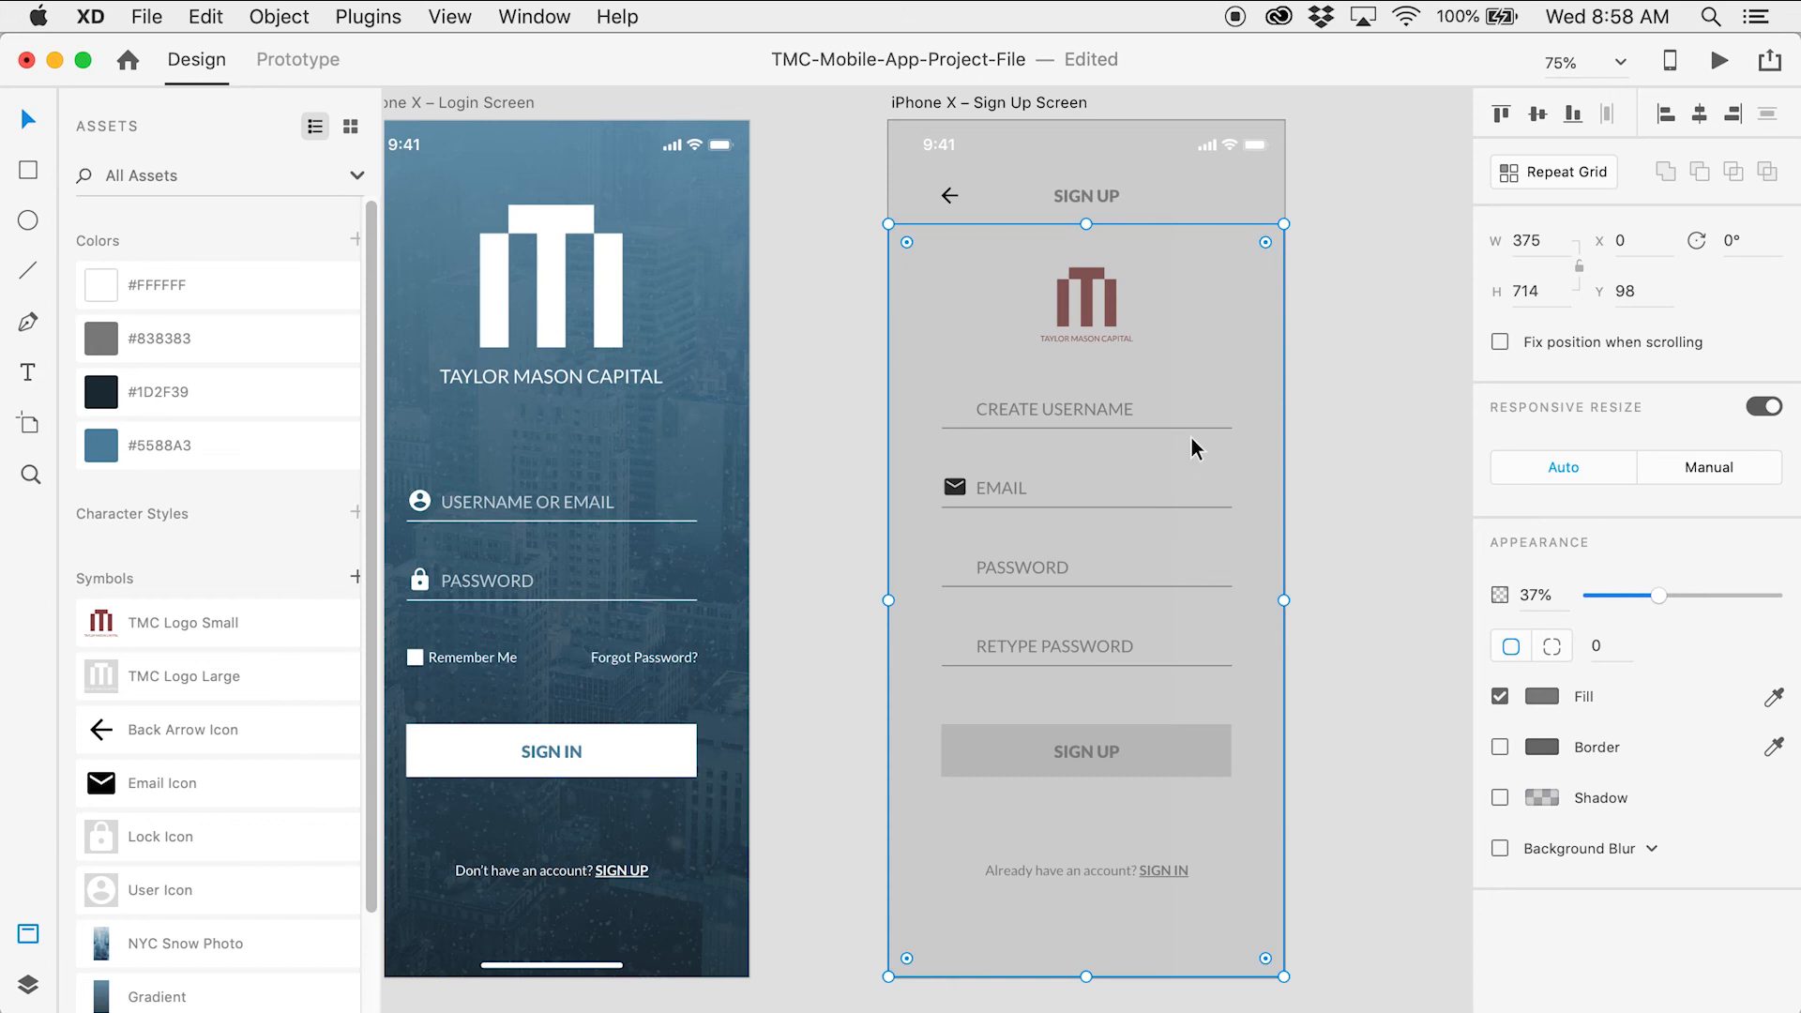
pyautogui.click(1196, 197)
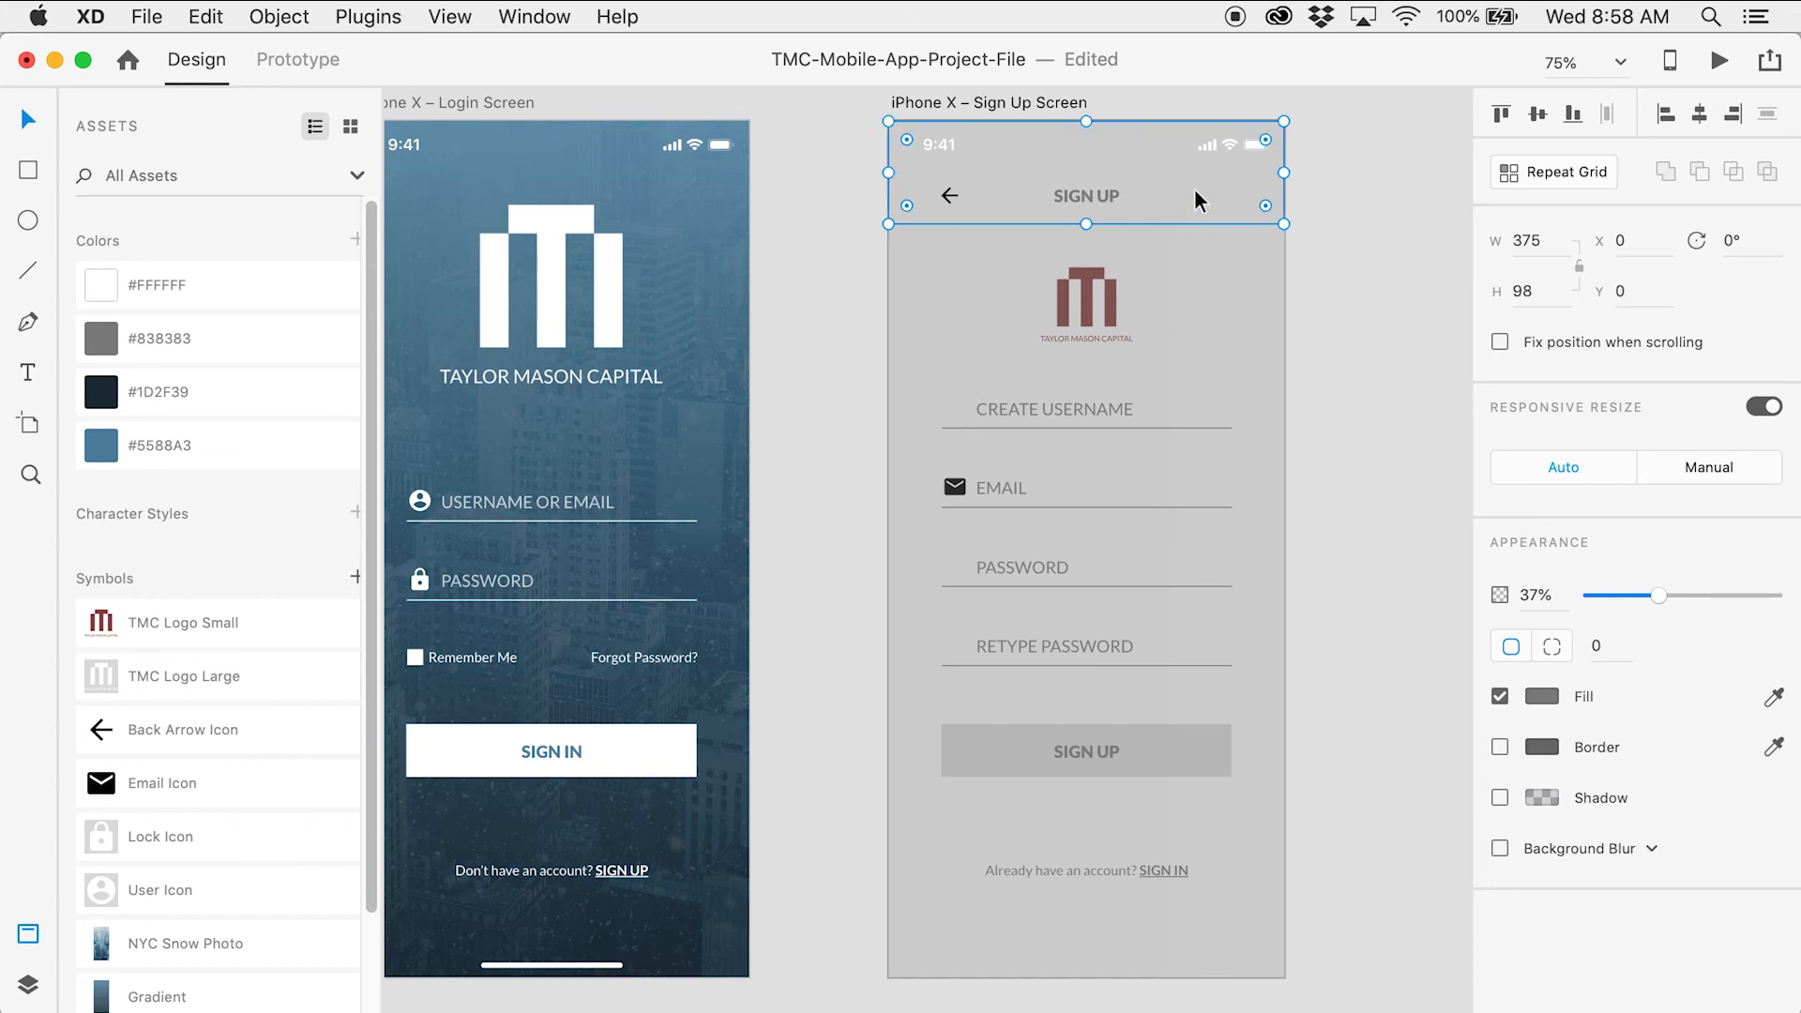
pyautogui.press('Delete')
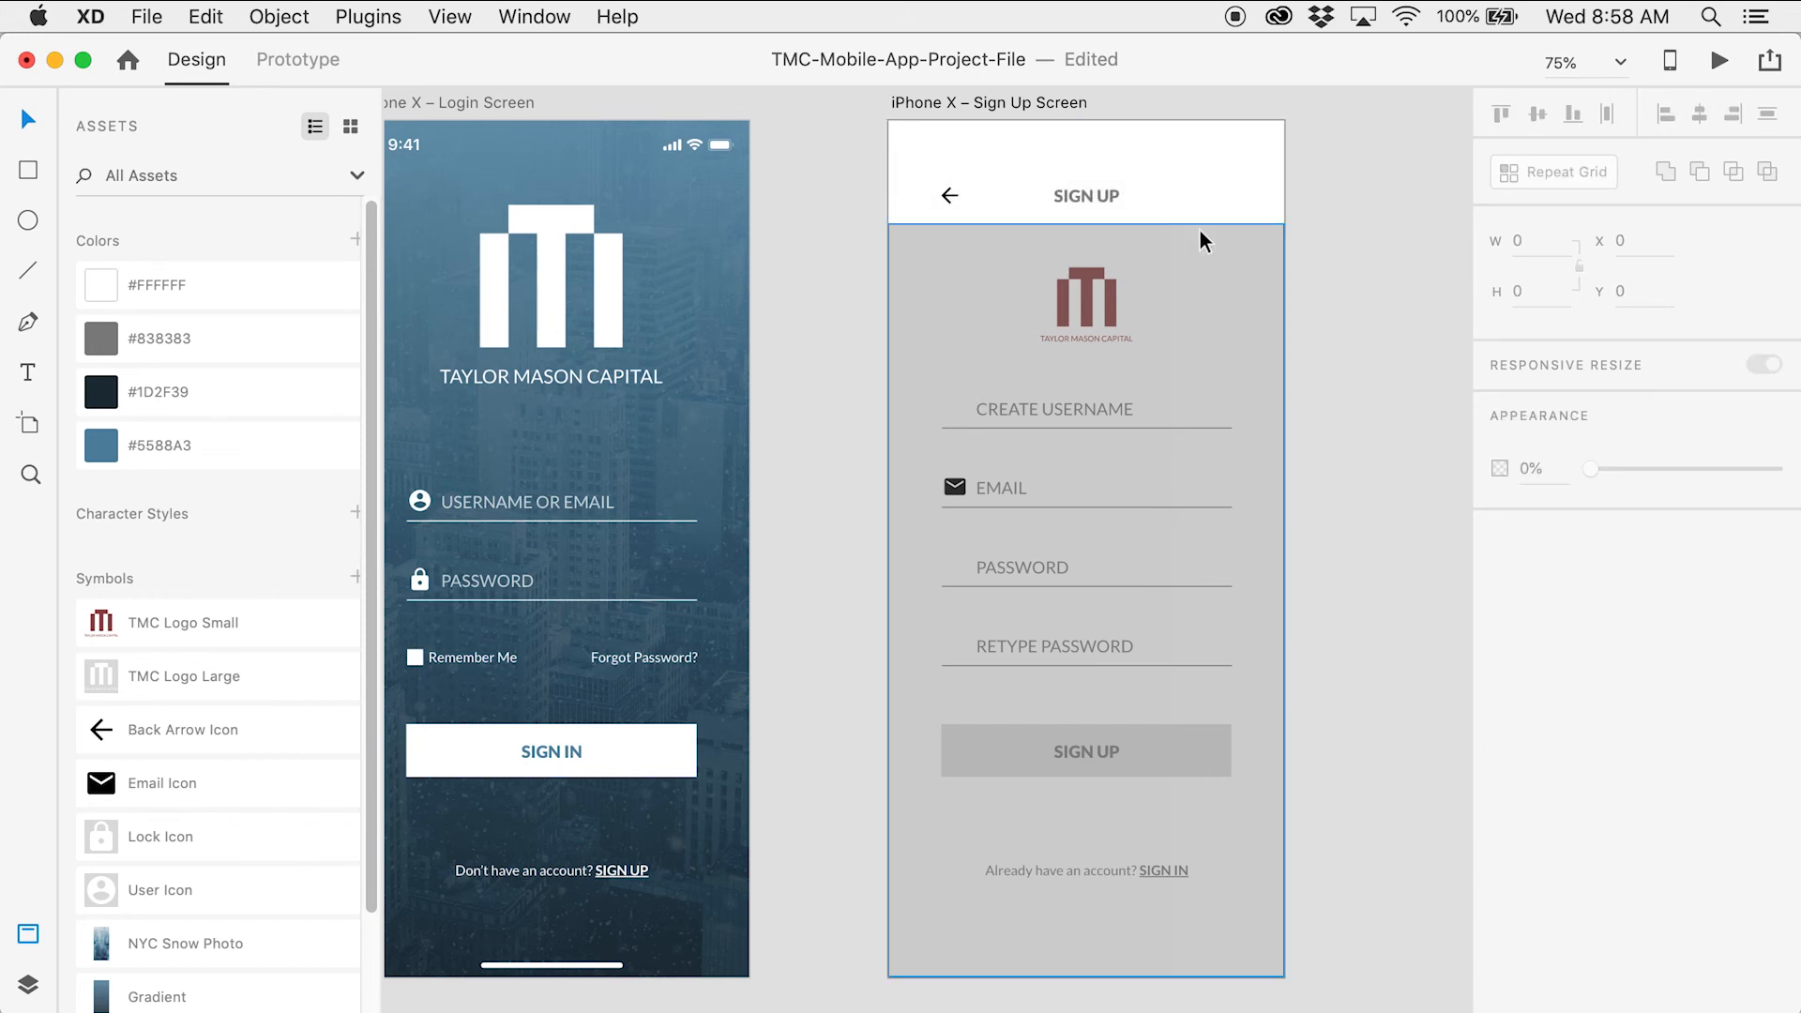
# Make the sign-up body rectangle 100% opaque and fill it white
pyautogui.click(1198, 246)
pyautogui.moveTo(1662, 595); pyautogui.dragTo(1775, 594)
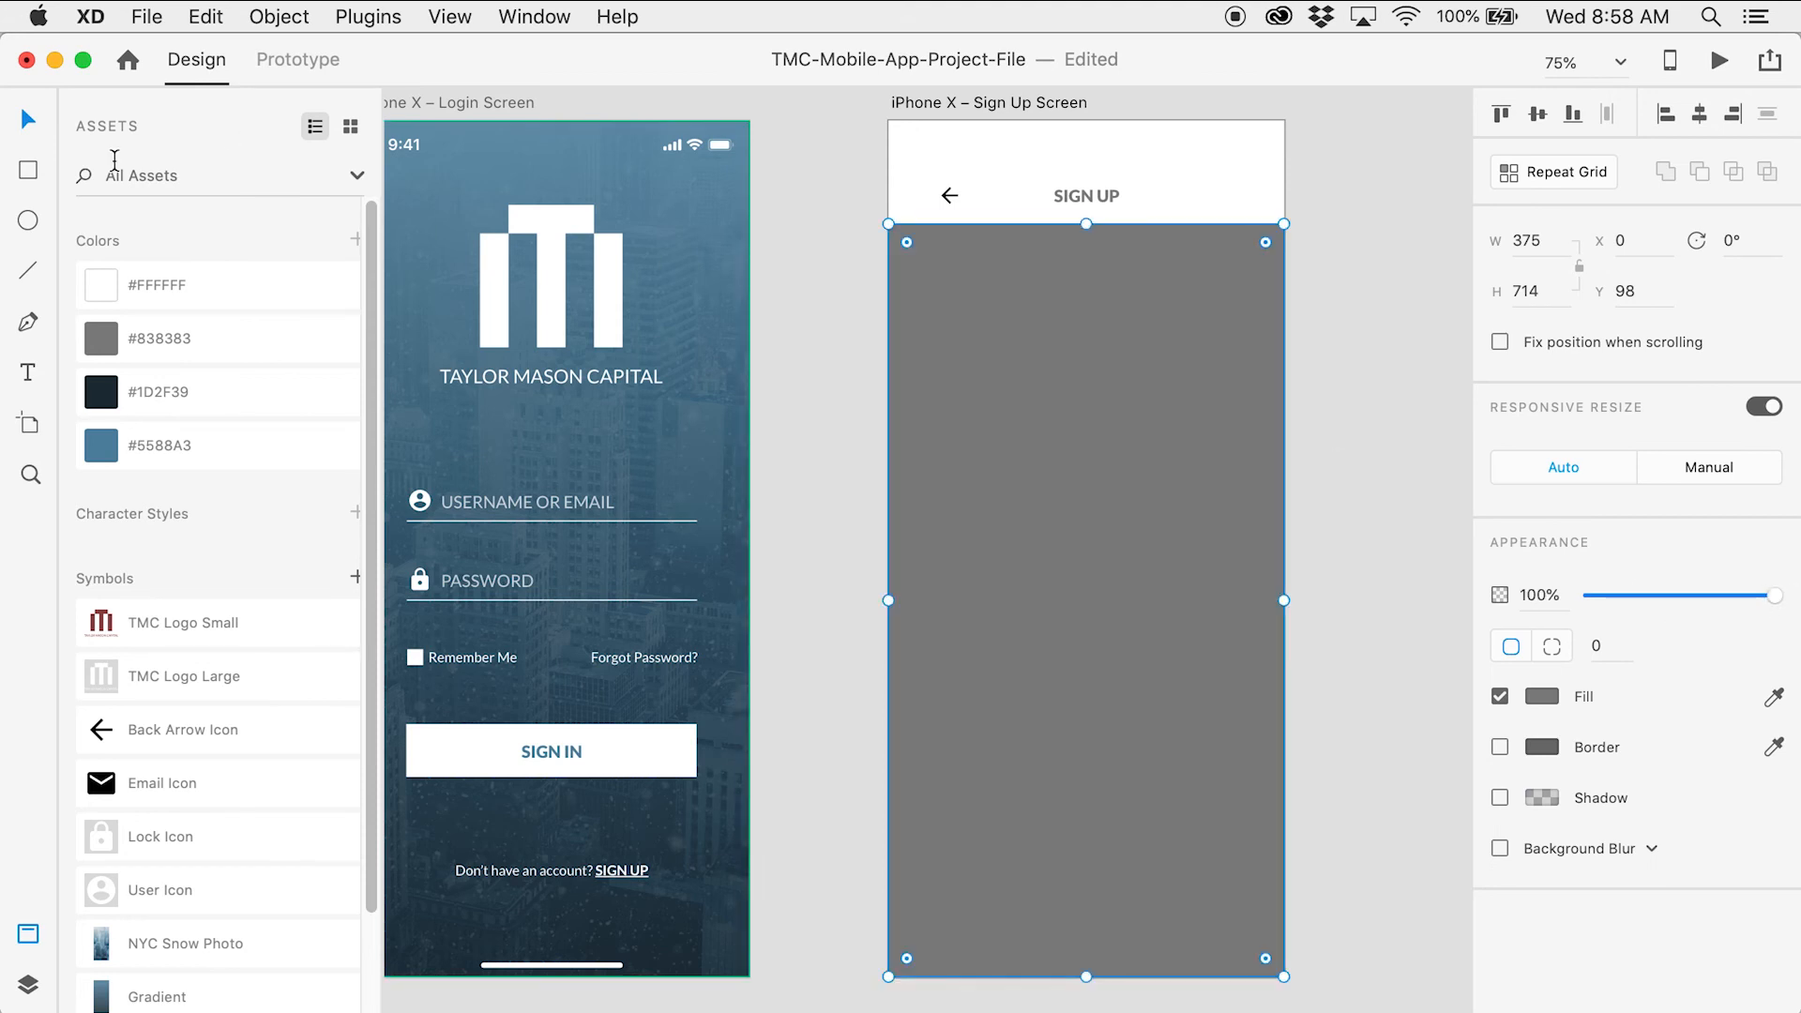
pyautogui.click(200, 281)
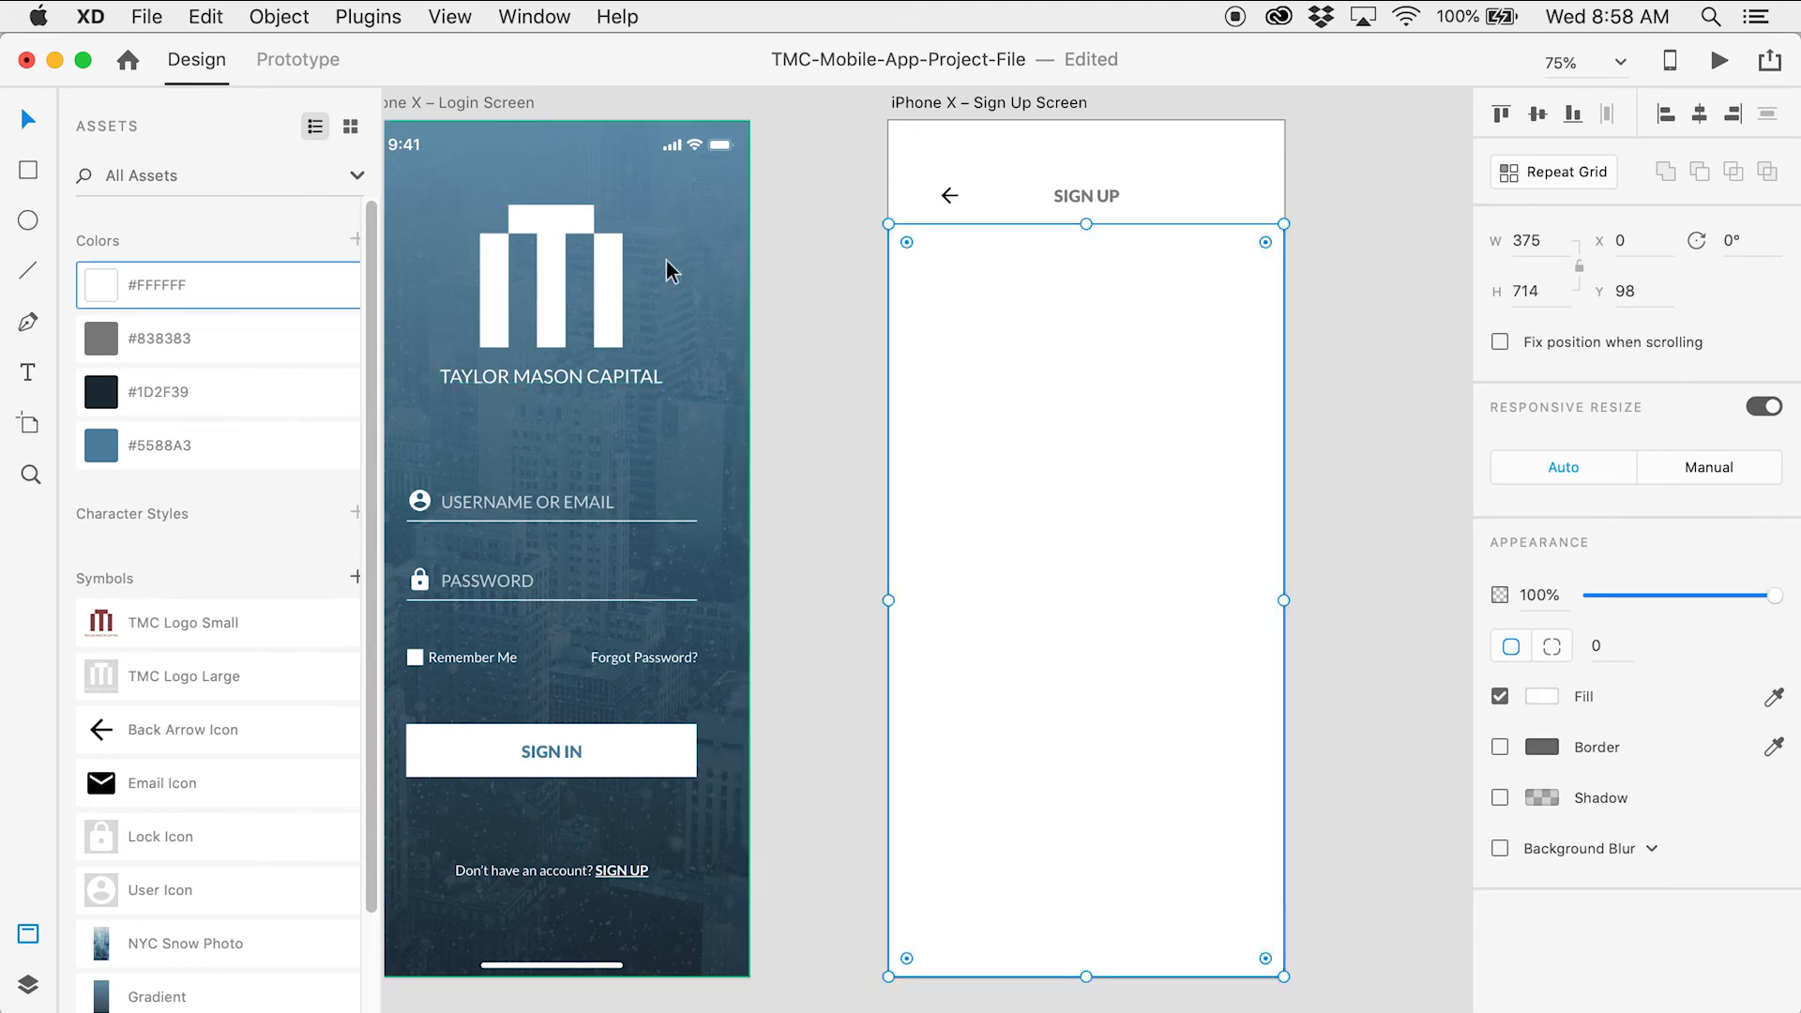
pyautogui.click(788, 221)
# Paste the Login screen's snow photo into the Sign Up artboard and send it to back
pyautogui.click(779, 216)
pyautogui.moveTo(779, 216); pyautogui.dragTo(730, 224)
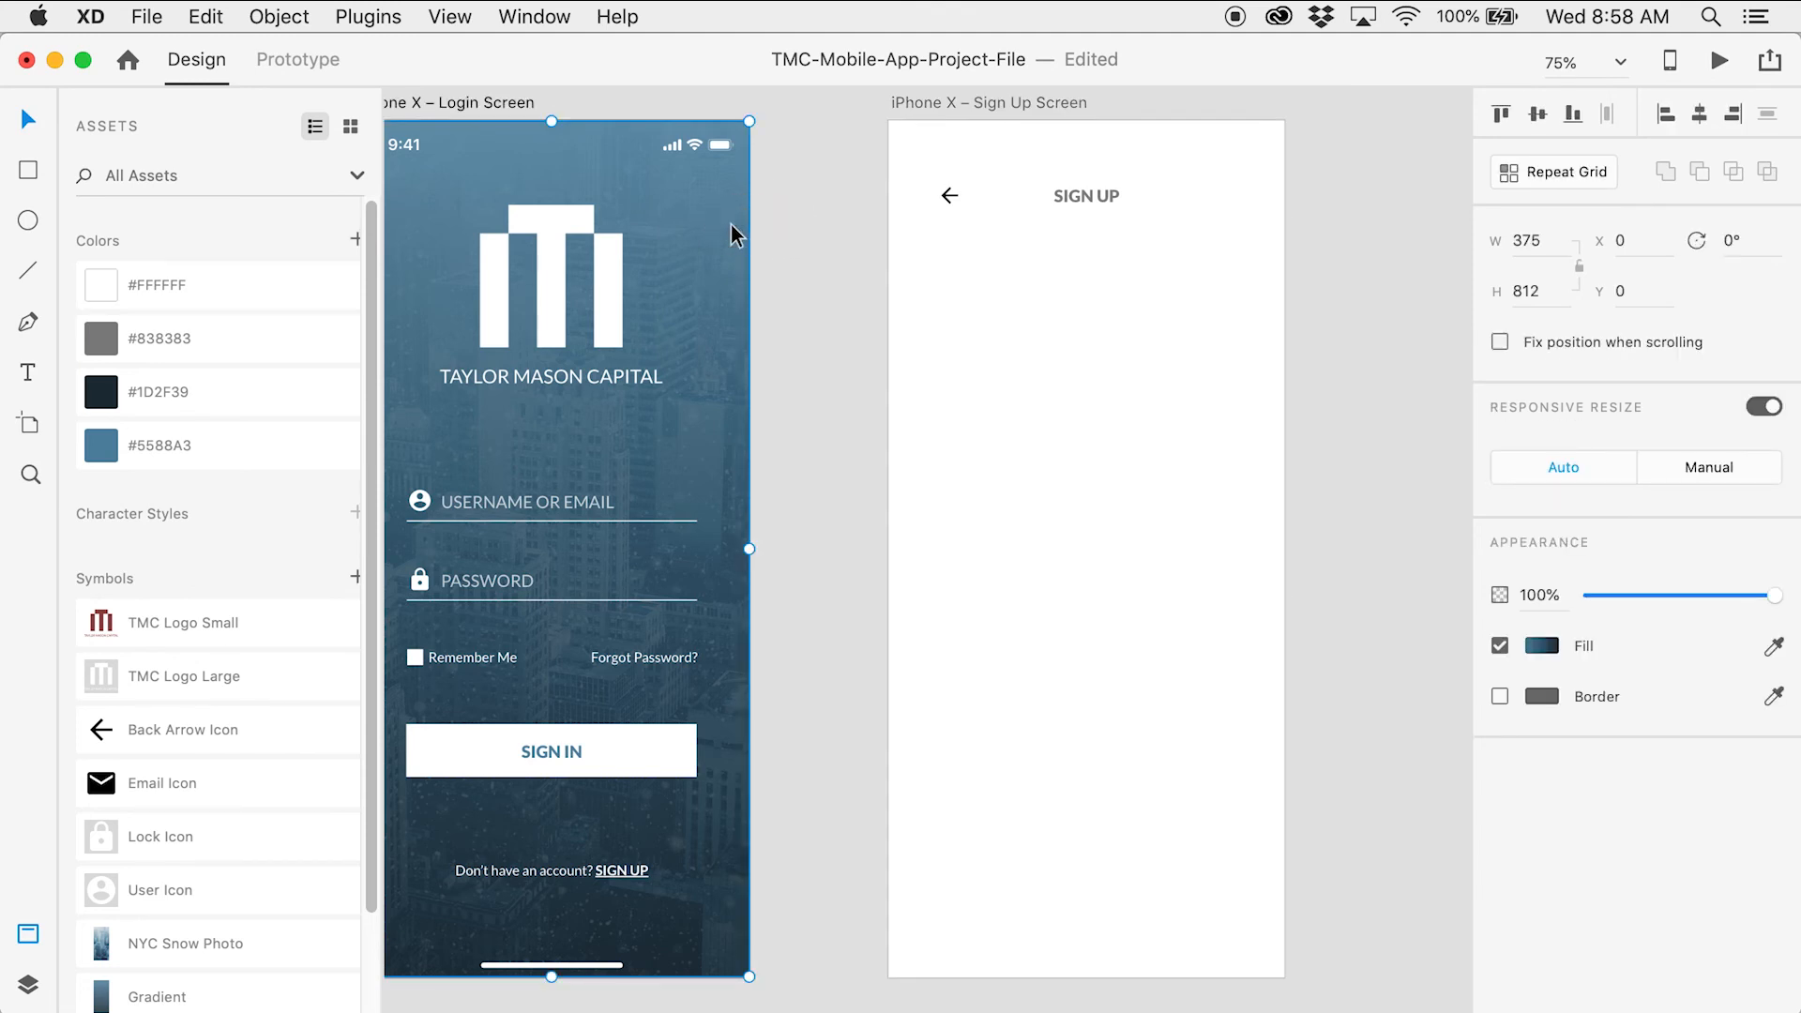
pyautogui.click(957, 103)
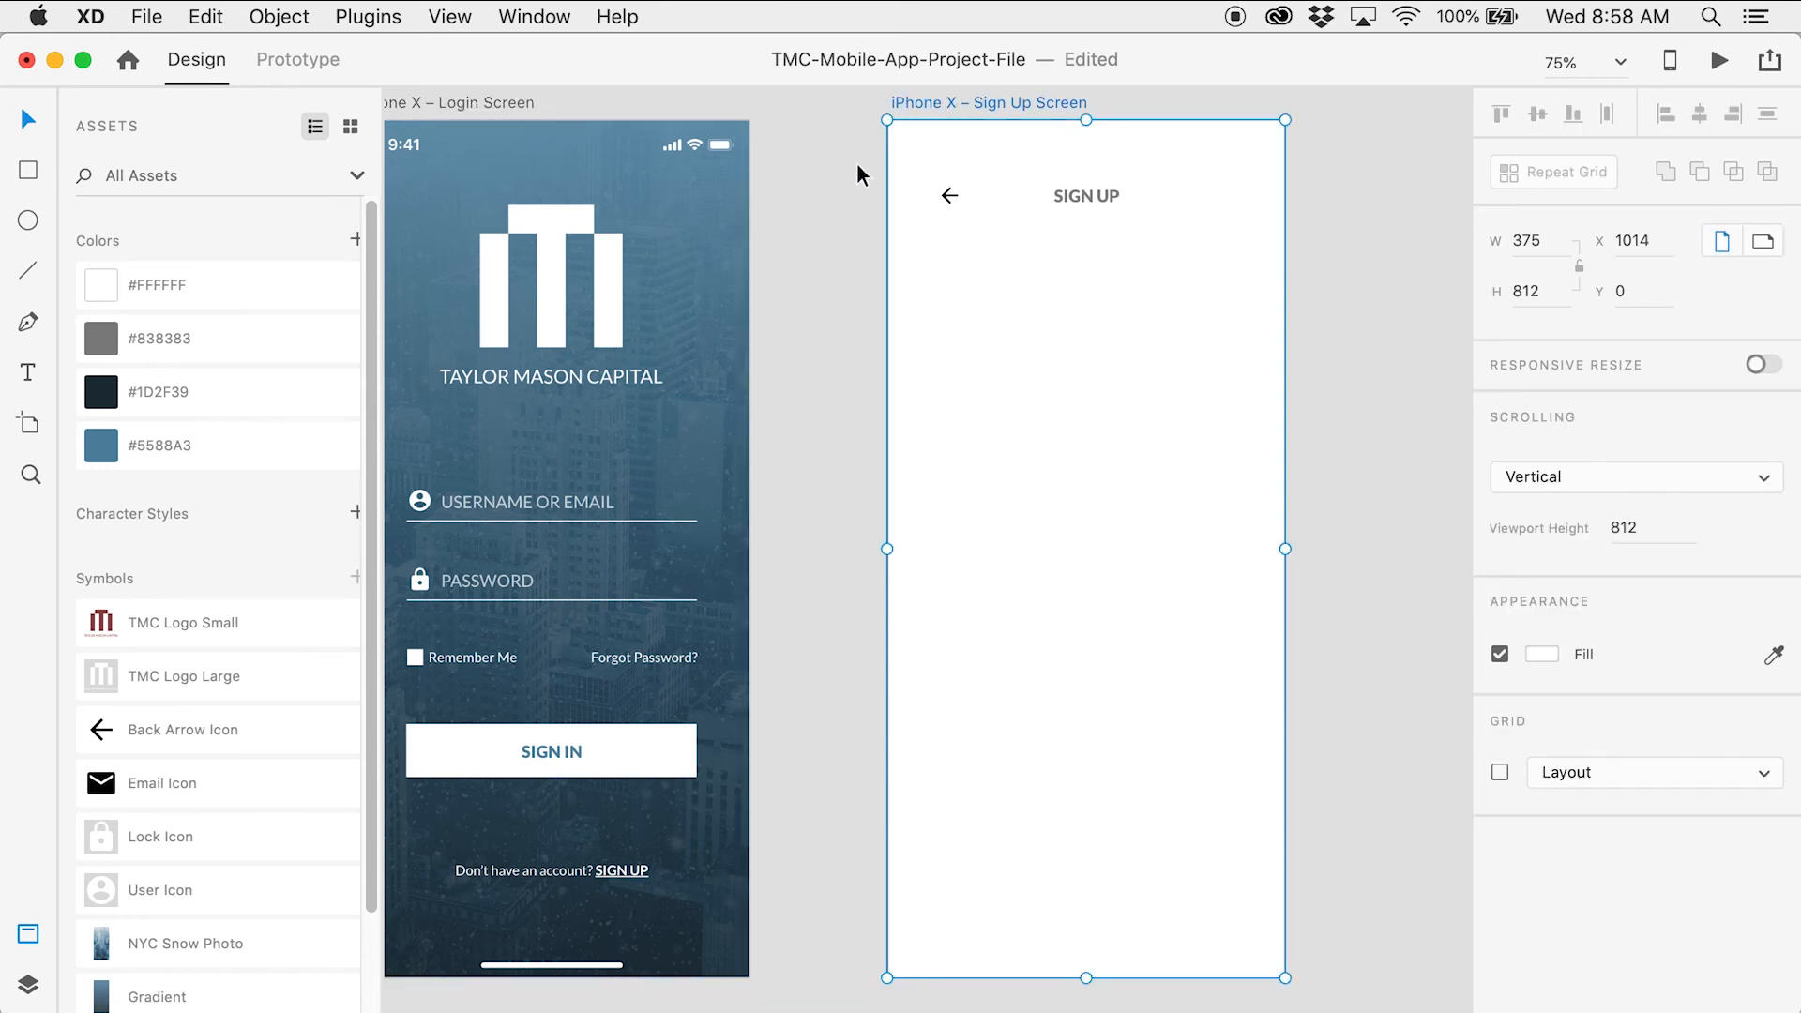
pyautogui.press('super+v')
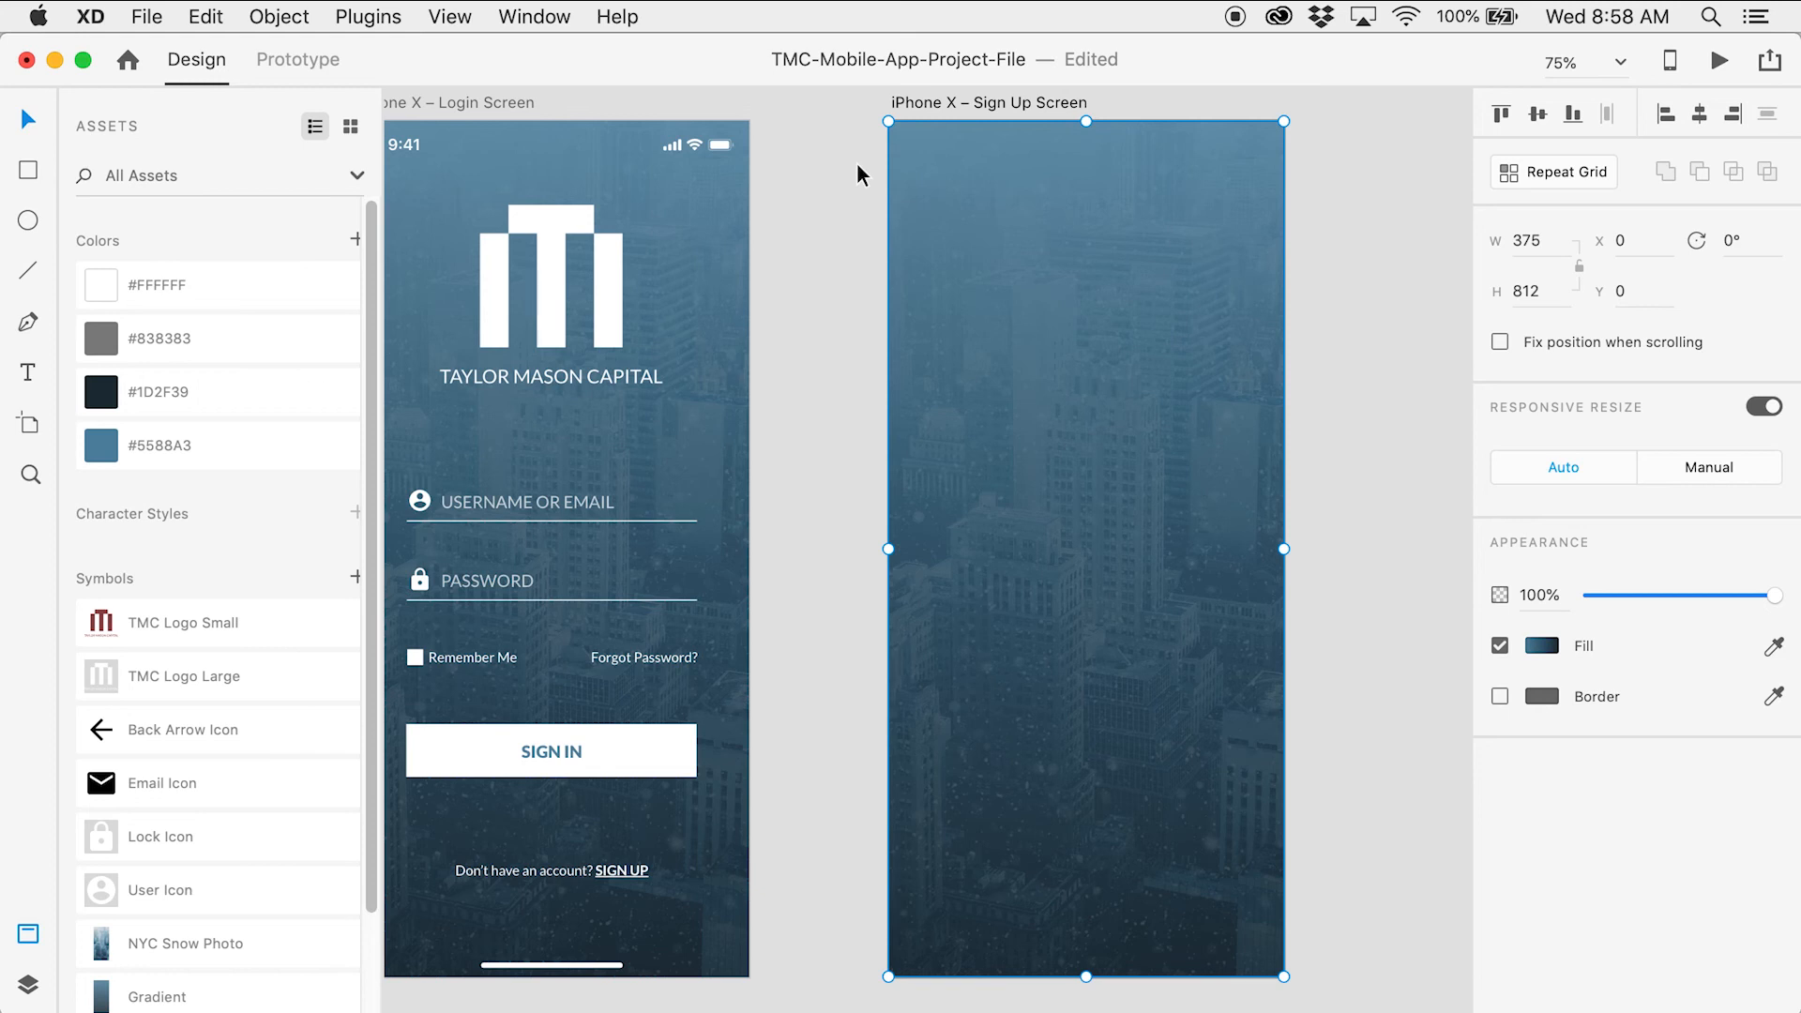
pyautogui.press('super+shift+bracketleft')
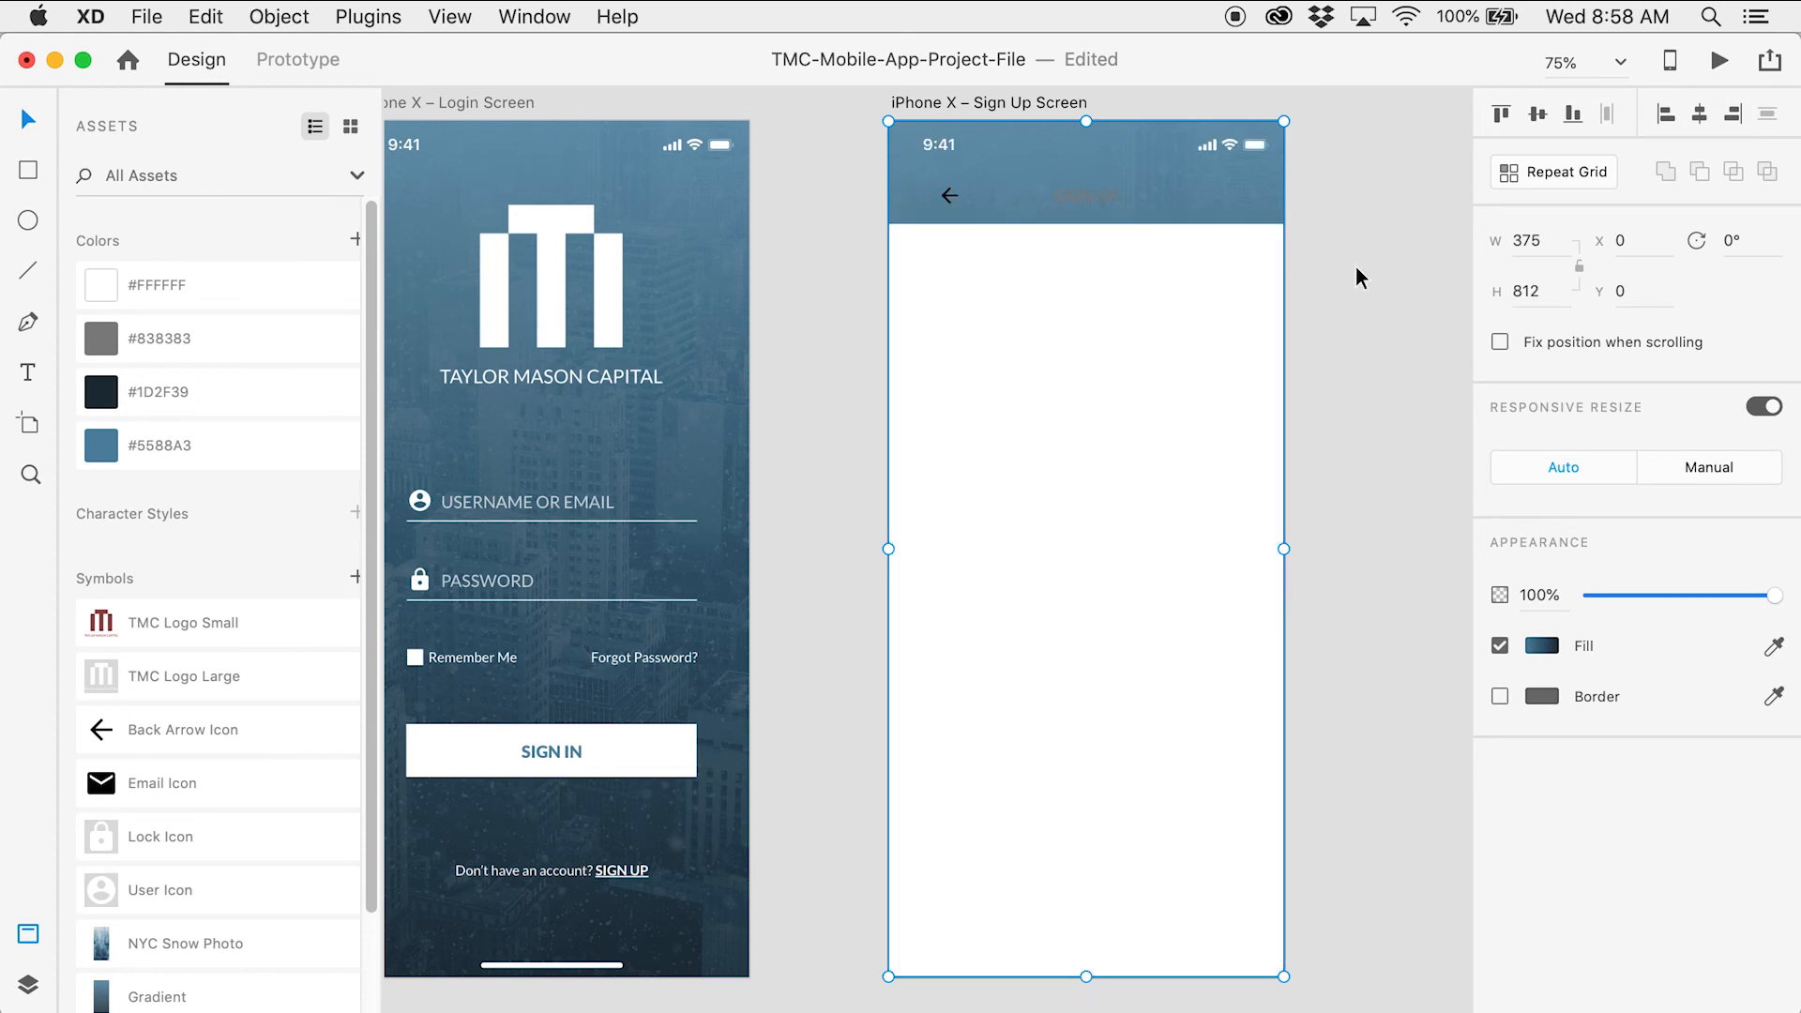
# Unhide all the sign-up content with Object > Show All
pyautogui.click(1313, 284)
pyautogui.click(1261, 294)
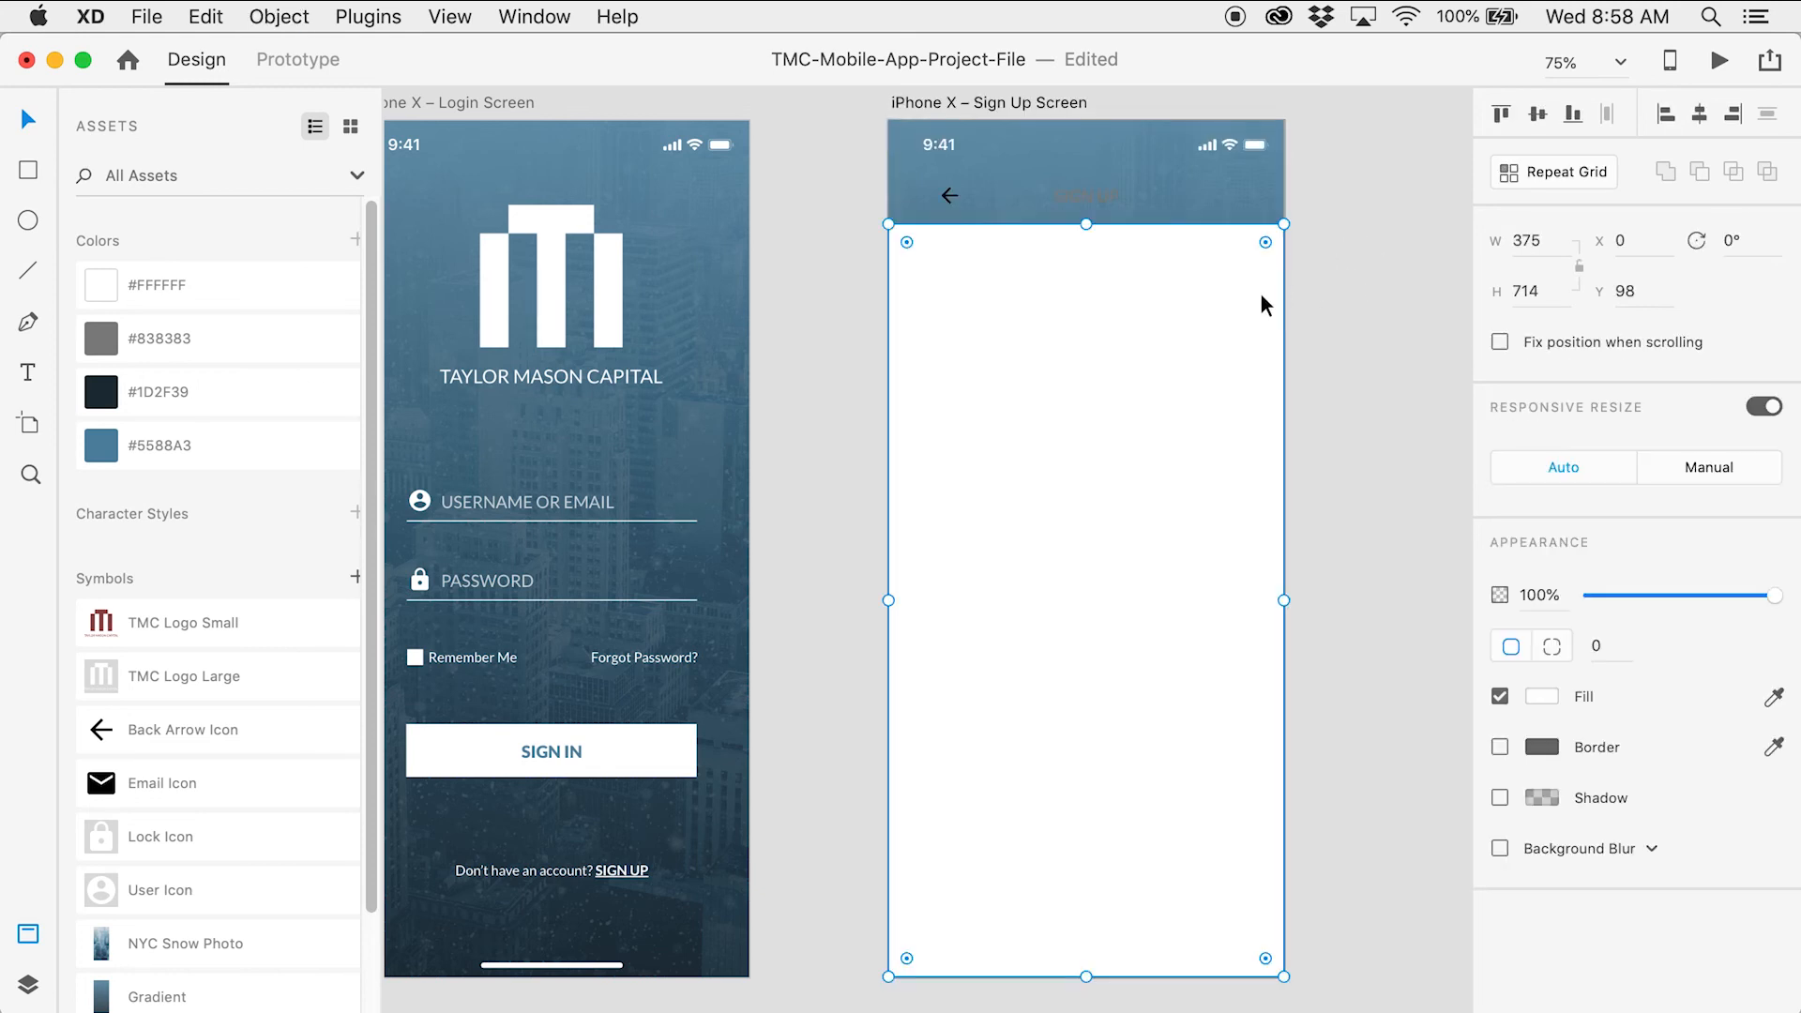
pyautogui.click(1325, 195)
pyautogui.moveTo(841, 195); pyautogui.dragTo(903, 272)
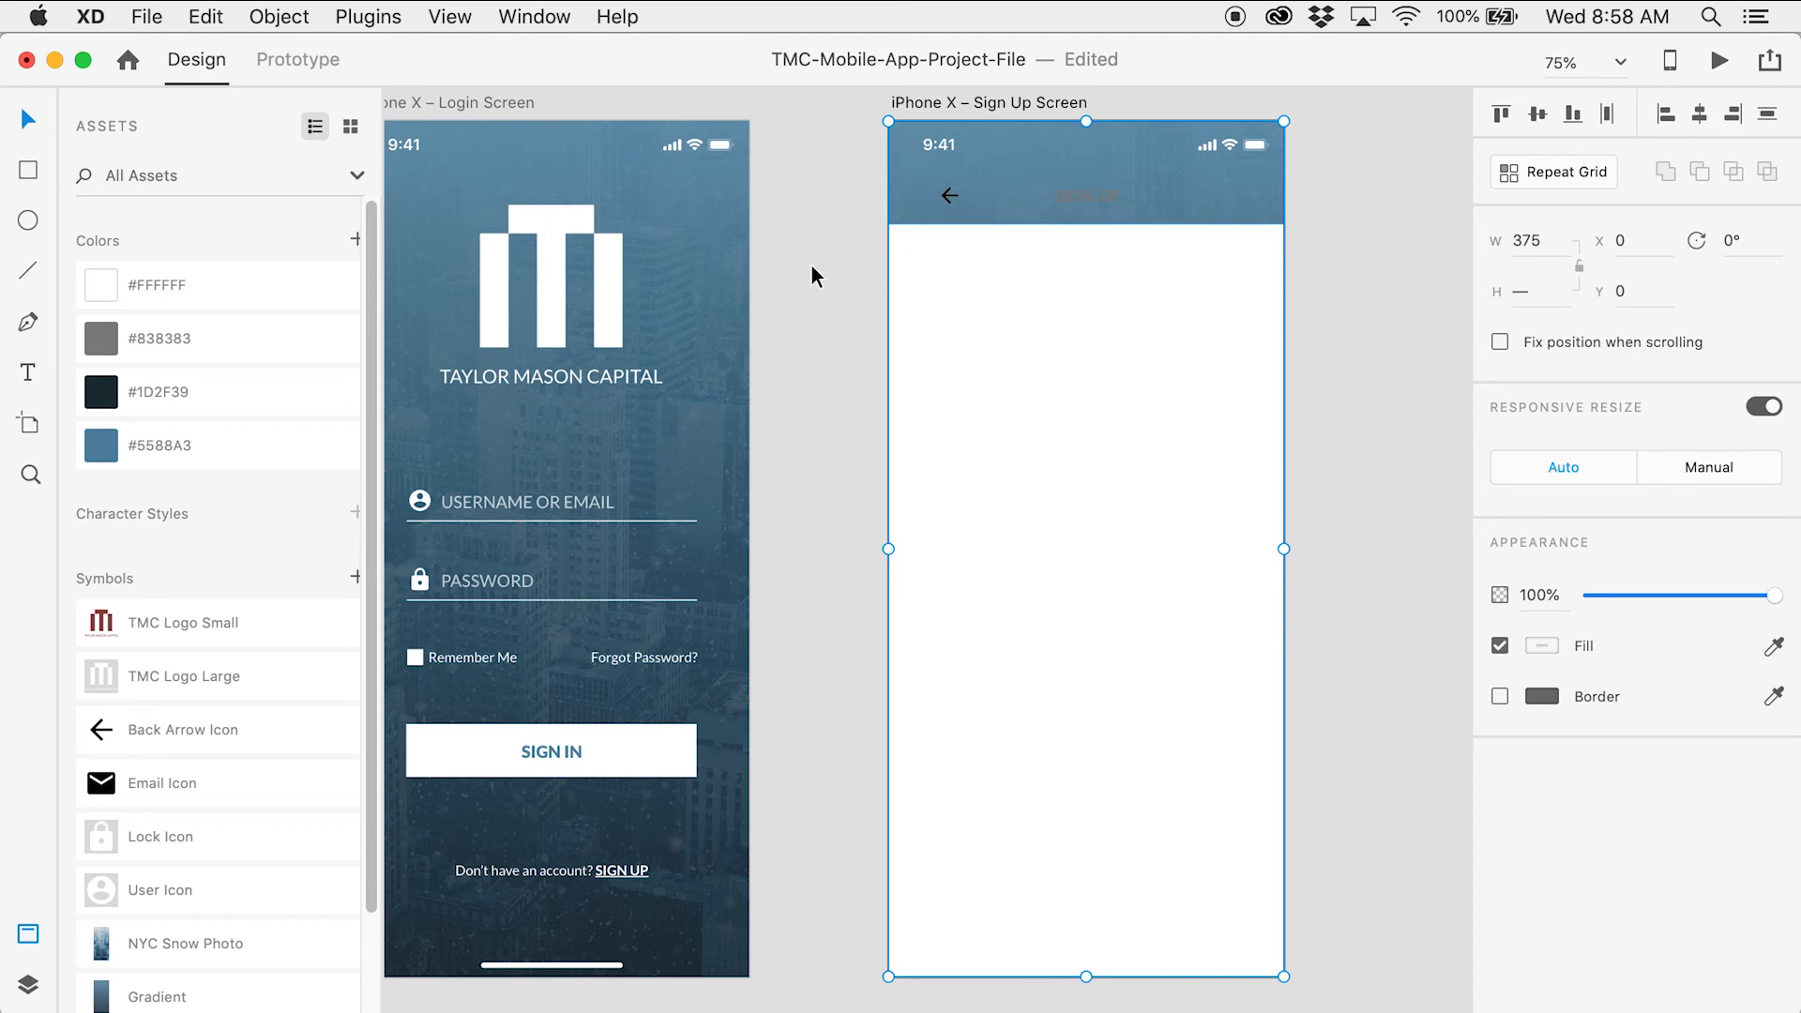
pyautogui.press('super+comma')
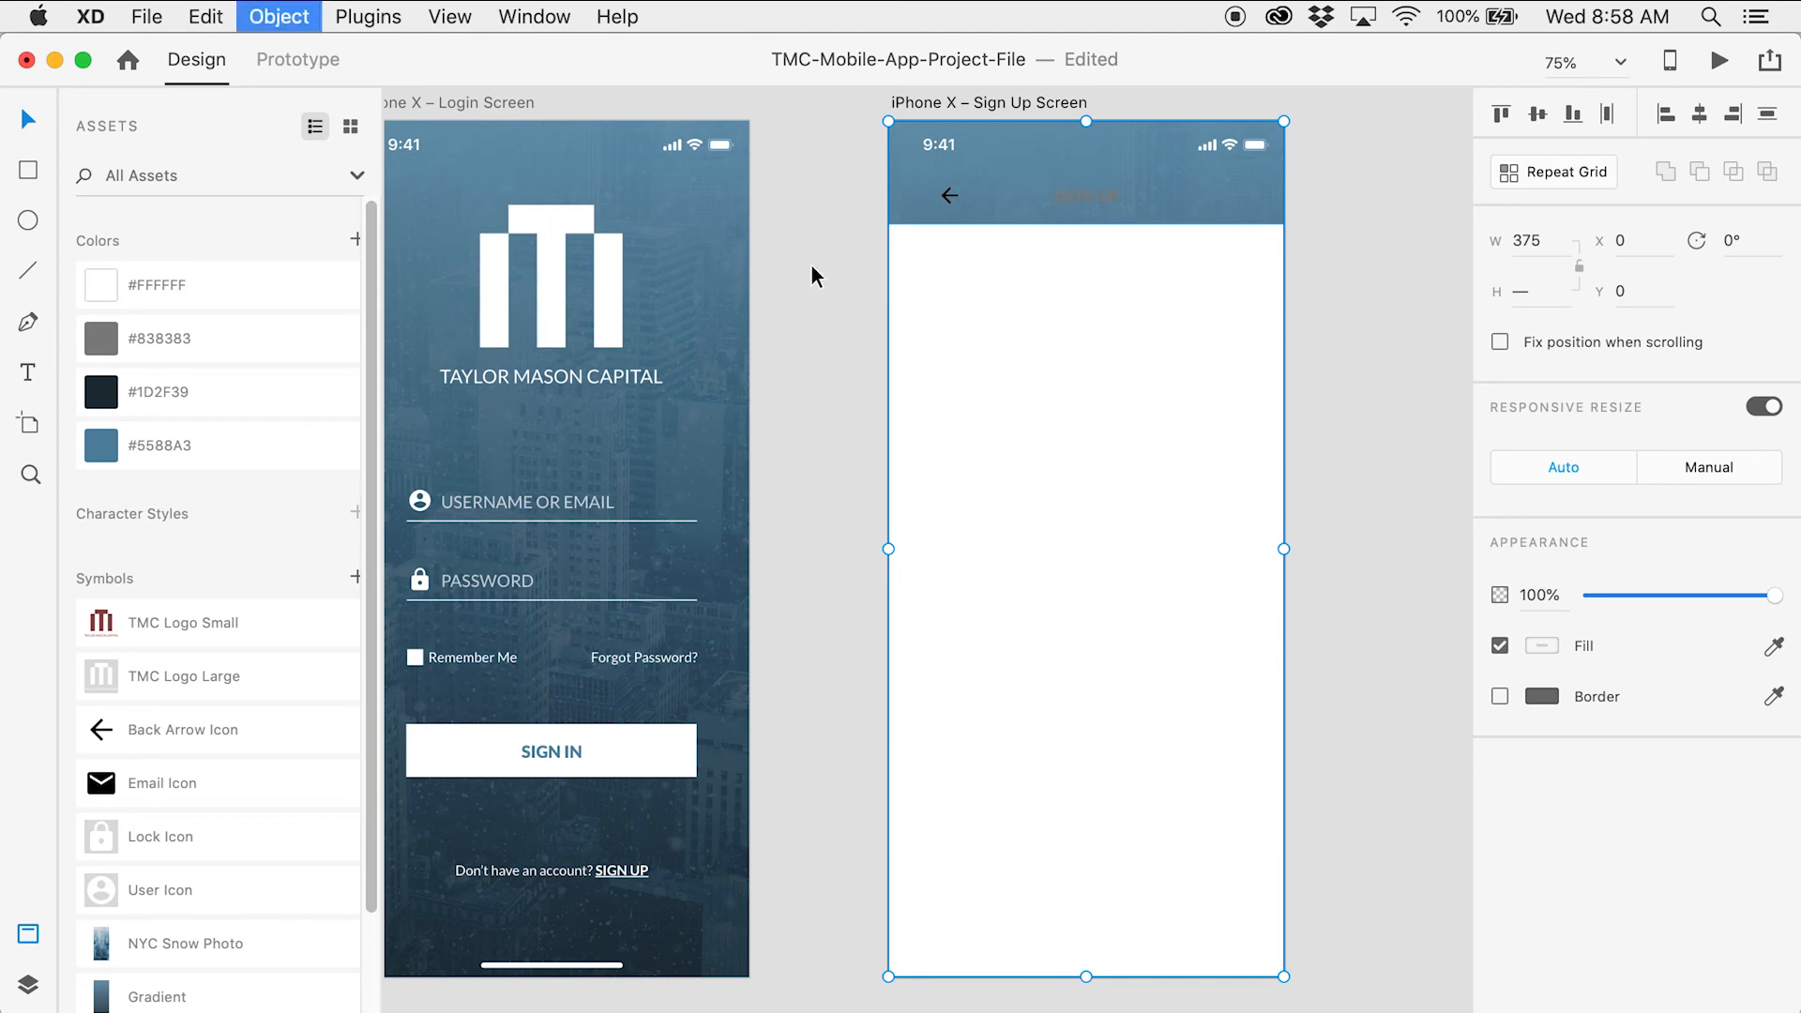
pyautogui.click(1397, 245)
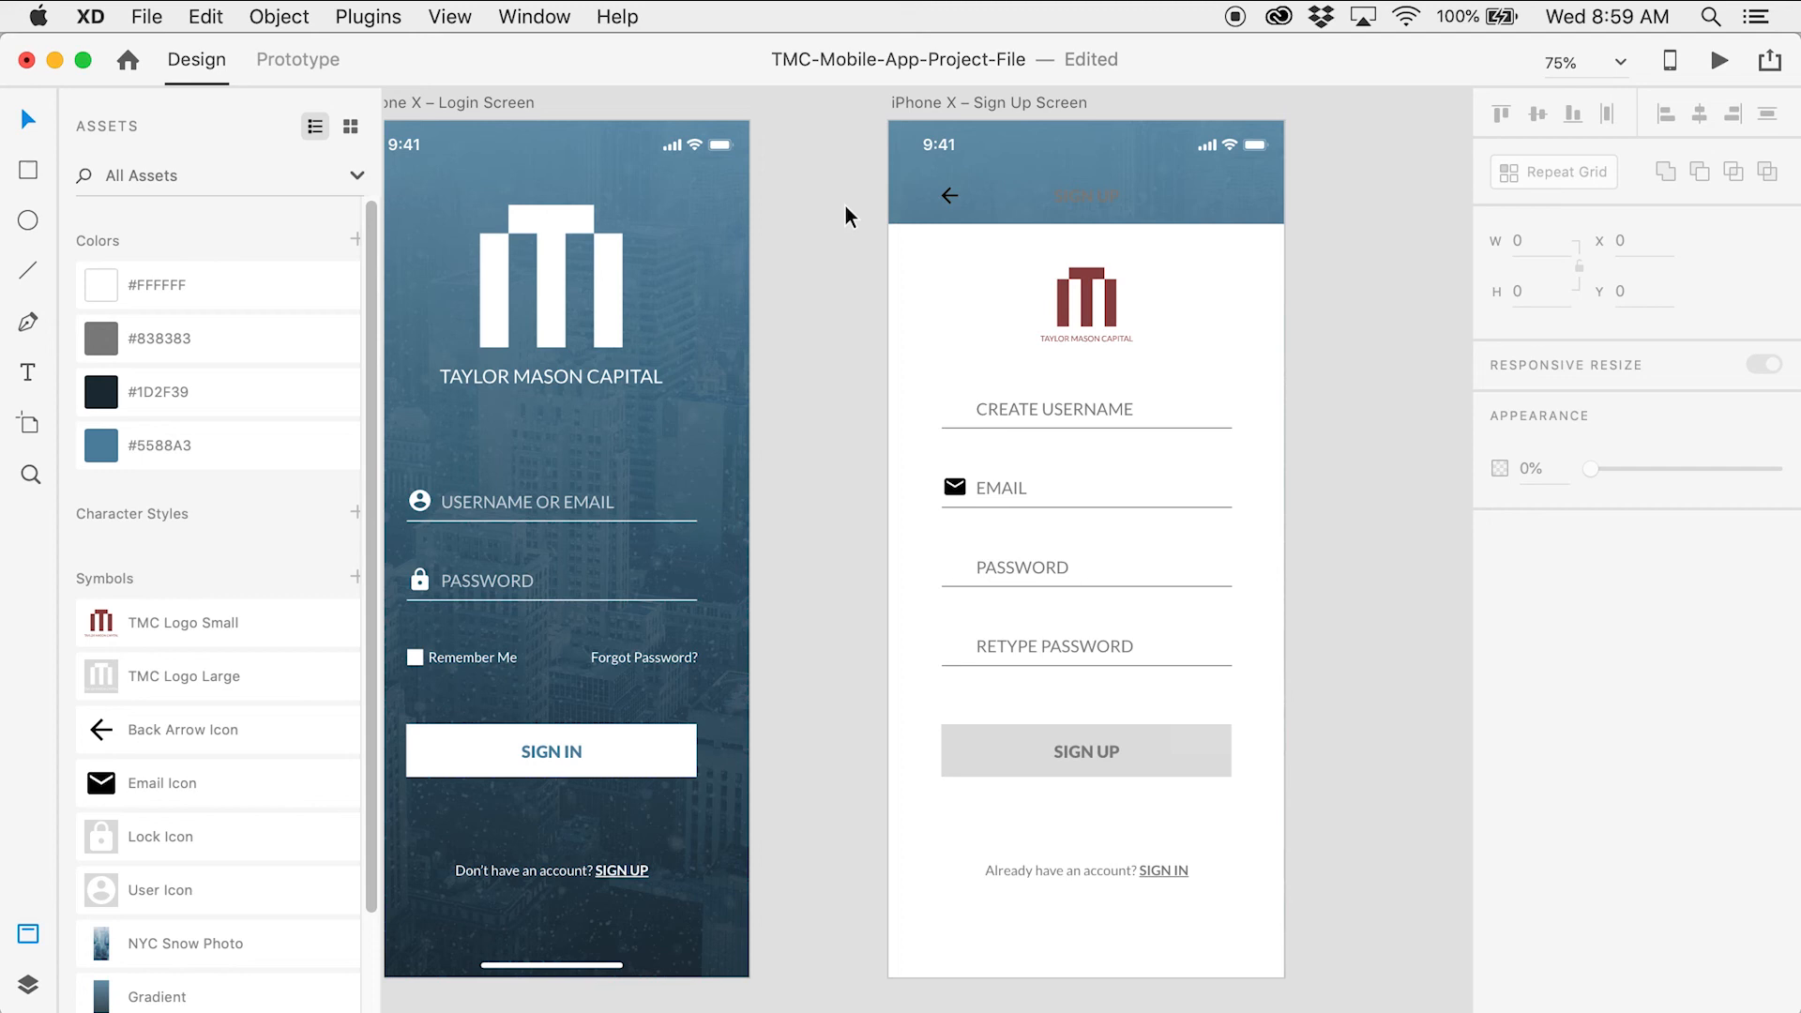
# Make the header's back arrow and SIGN UP title #FFFFFF white
pyautogui.press('z')
pyautogui.click(1062, 236)
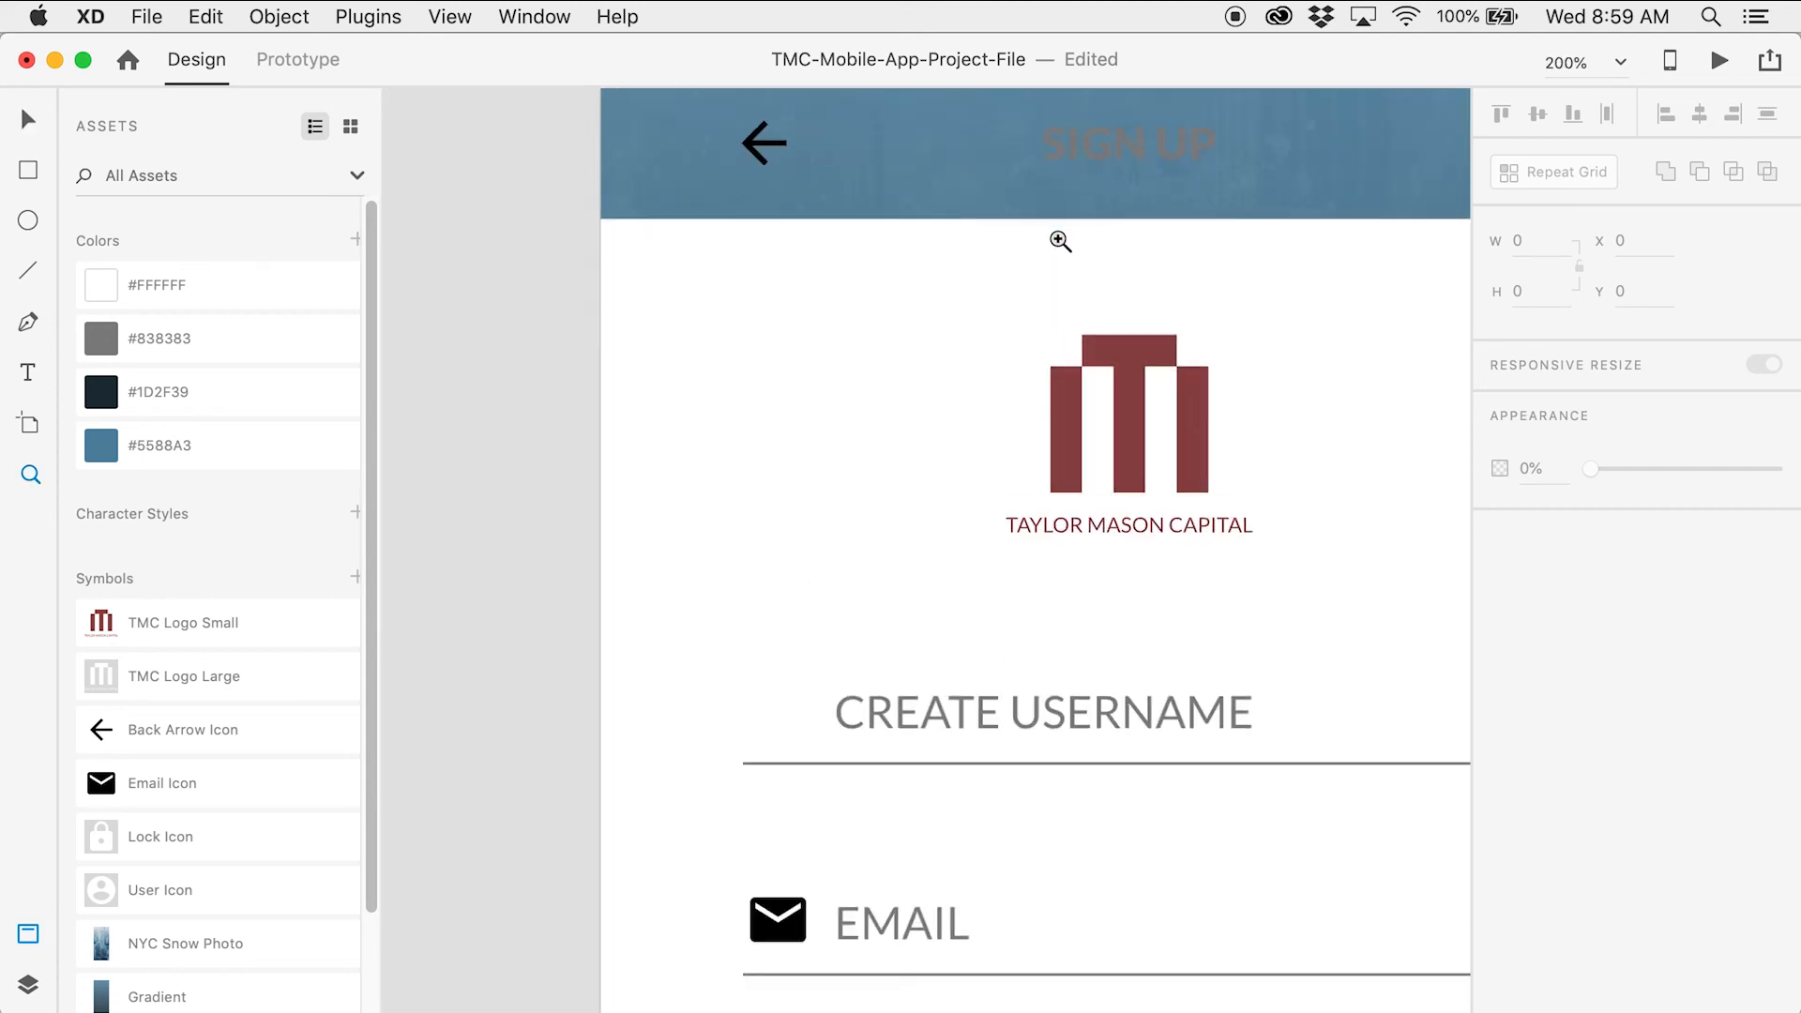
pyautogui.moveTo(1062, 241); pyautogui.dragTo(952, 353)
pyautogui.press('v')
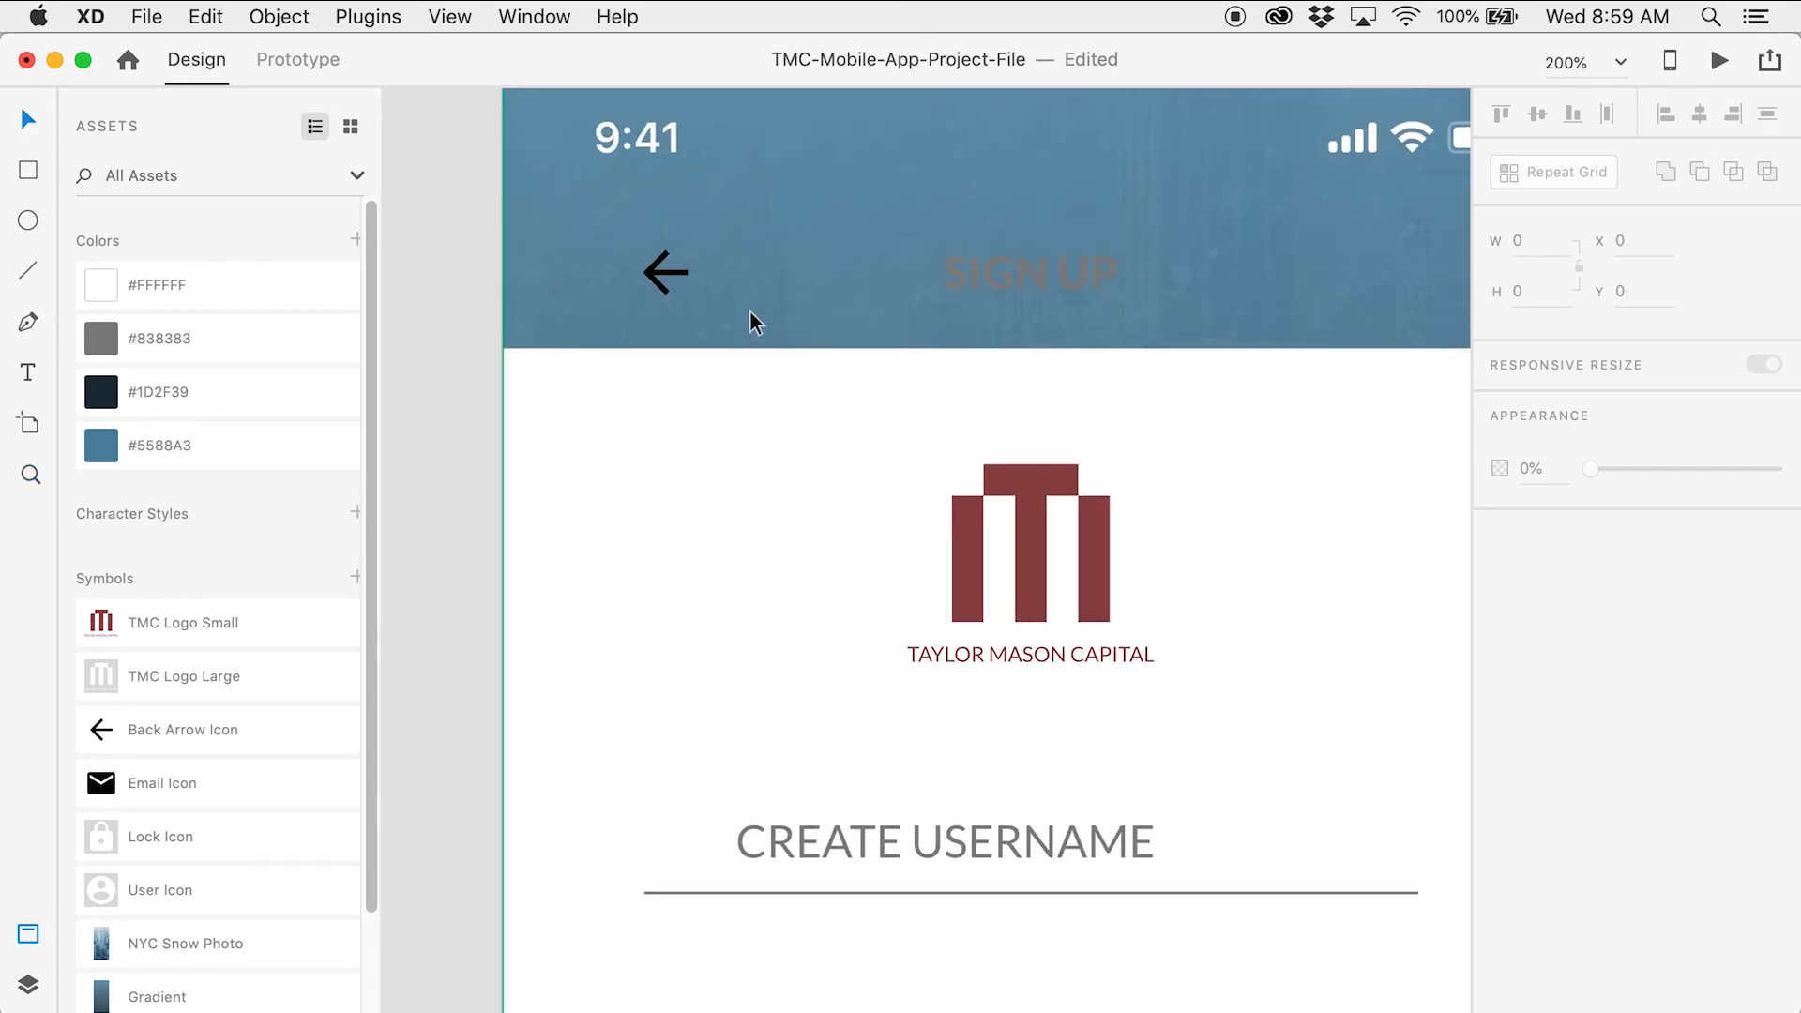
pyautogui.click(671, 277)
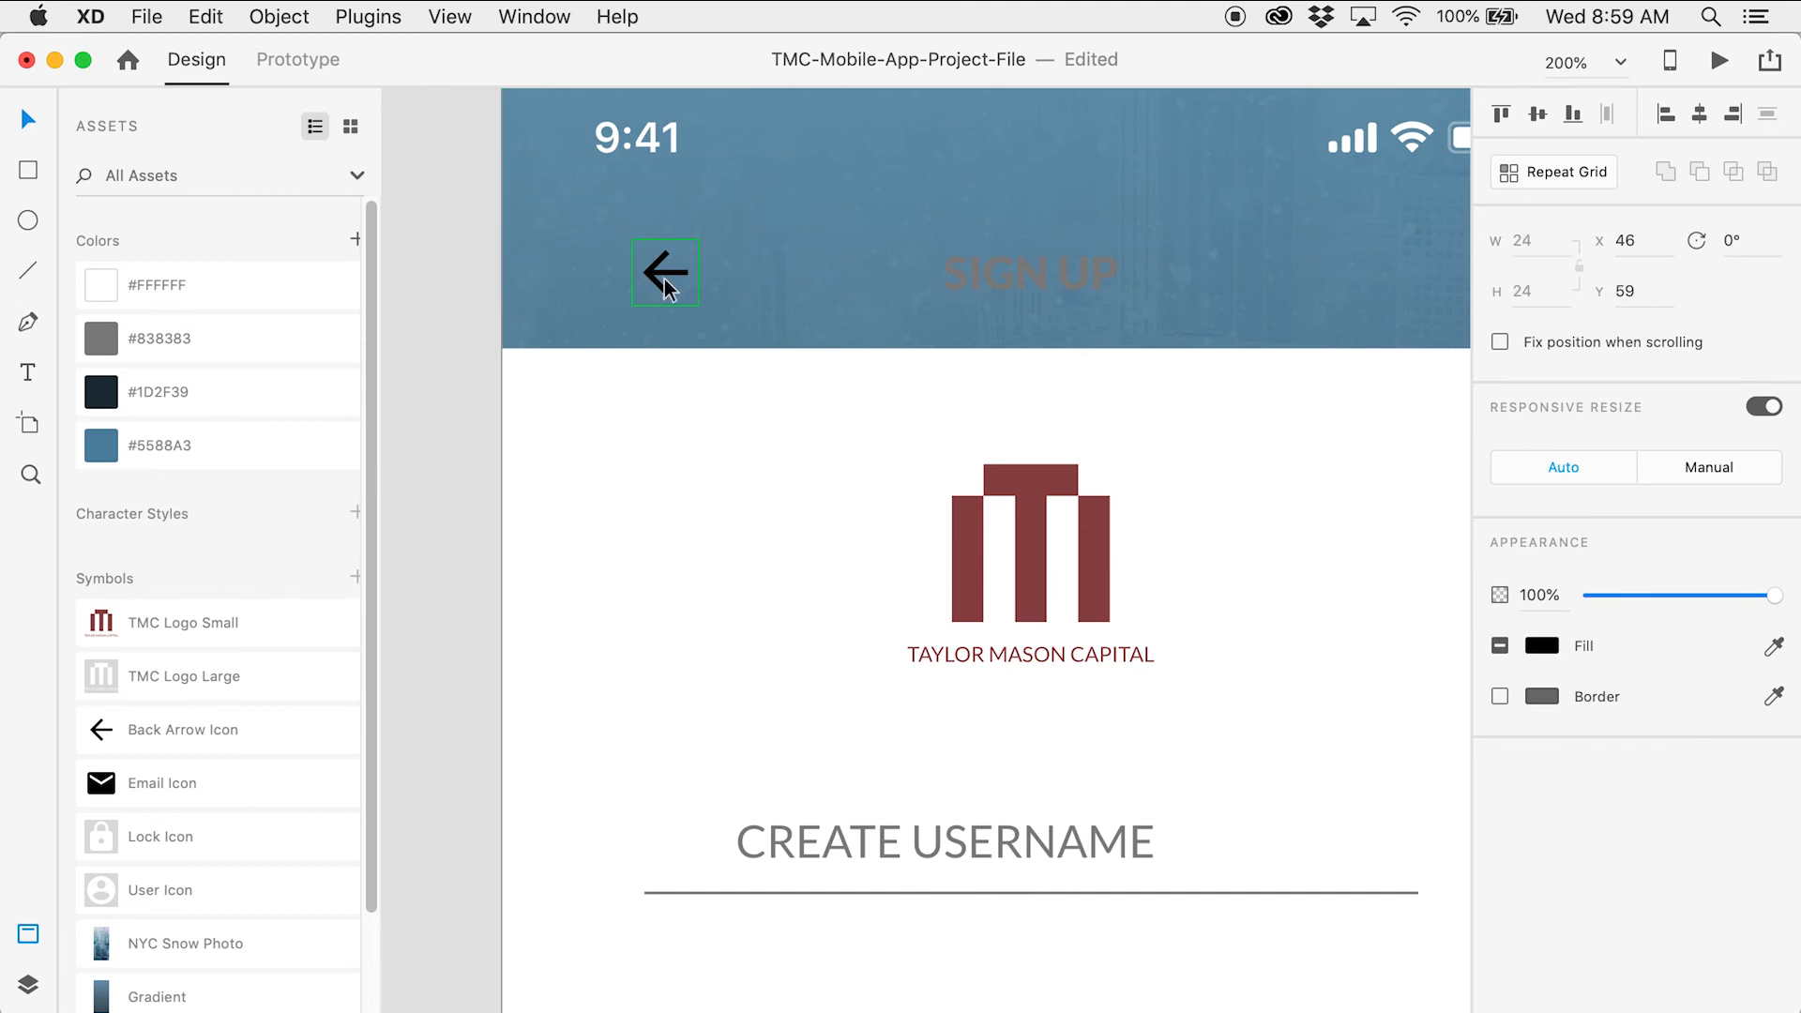
pyautogui.click(281, 287)
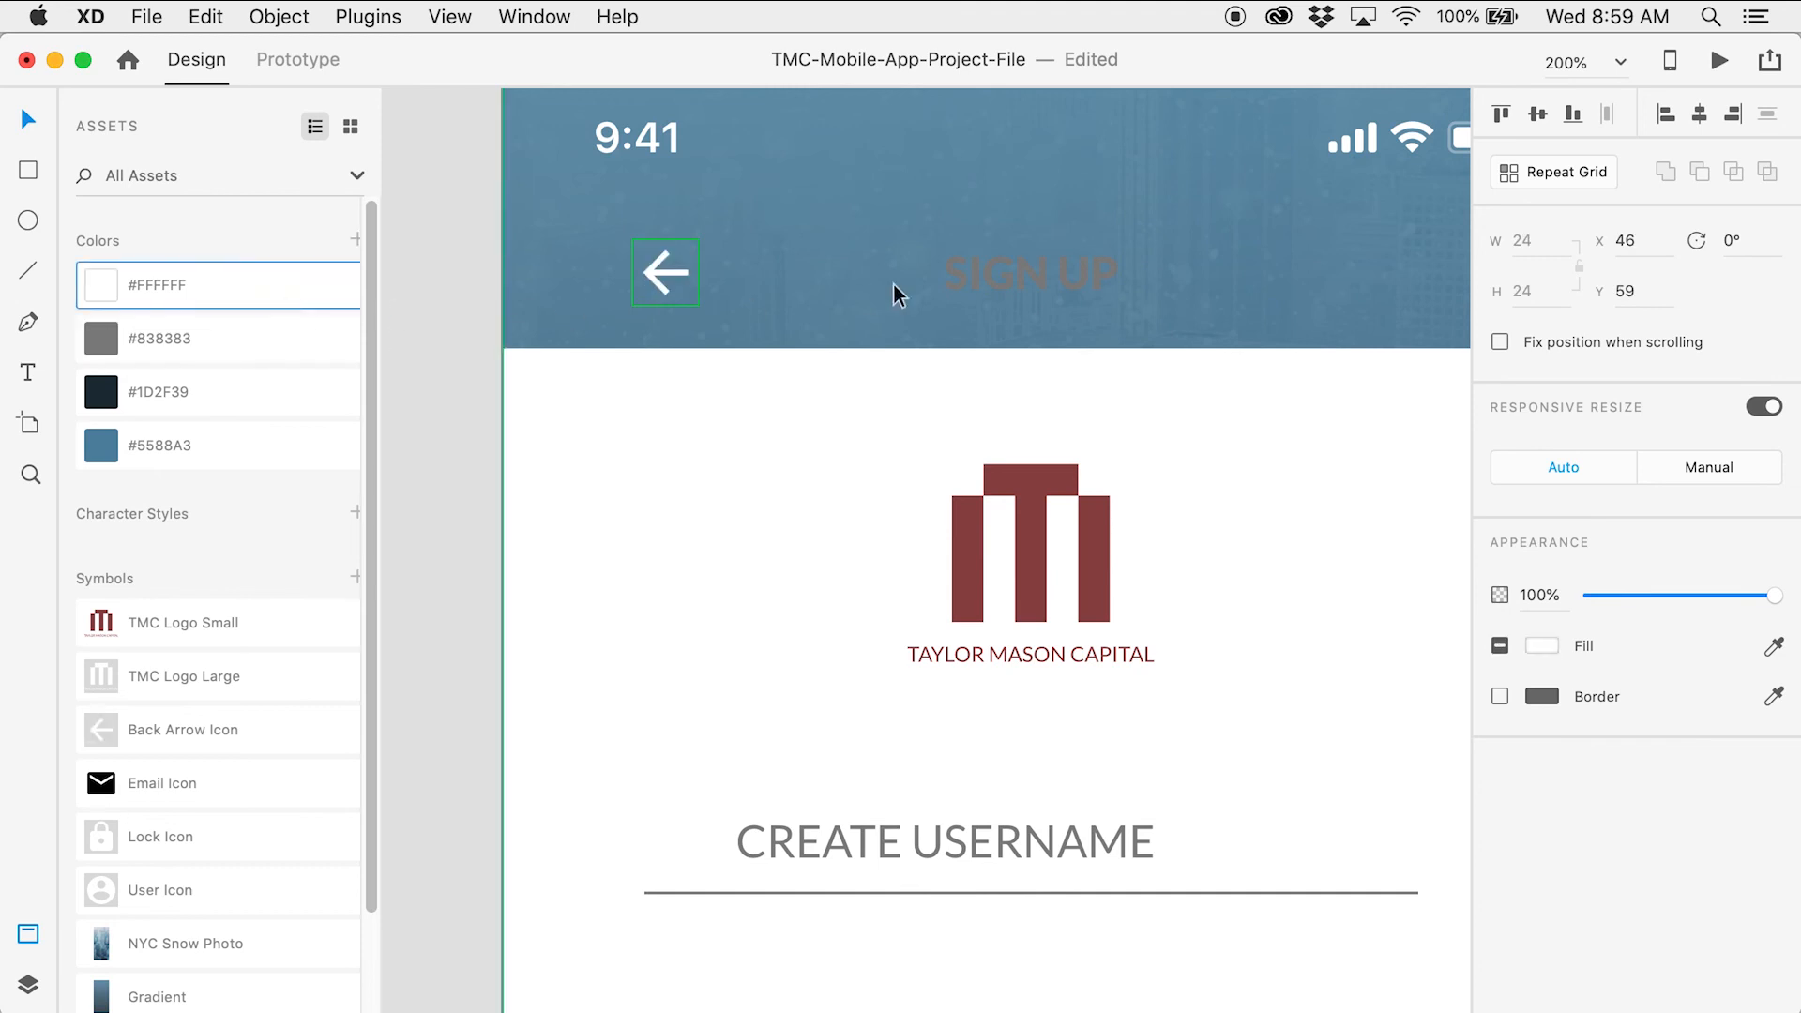
pyautogui.click(975, 285)
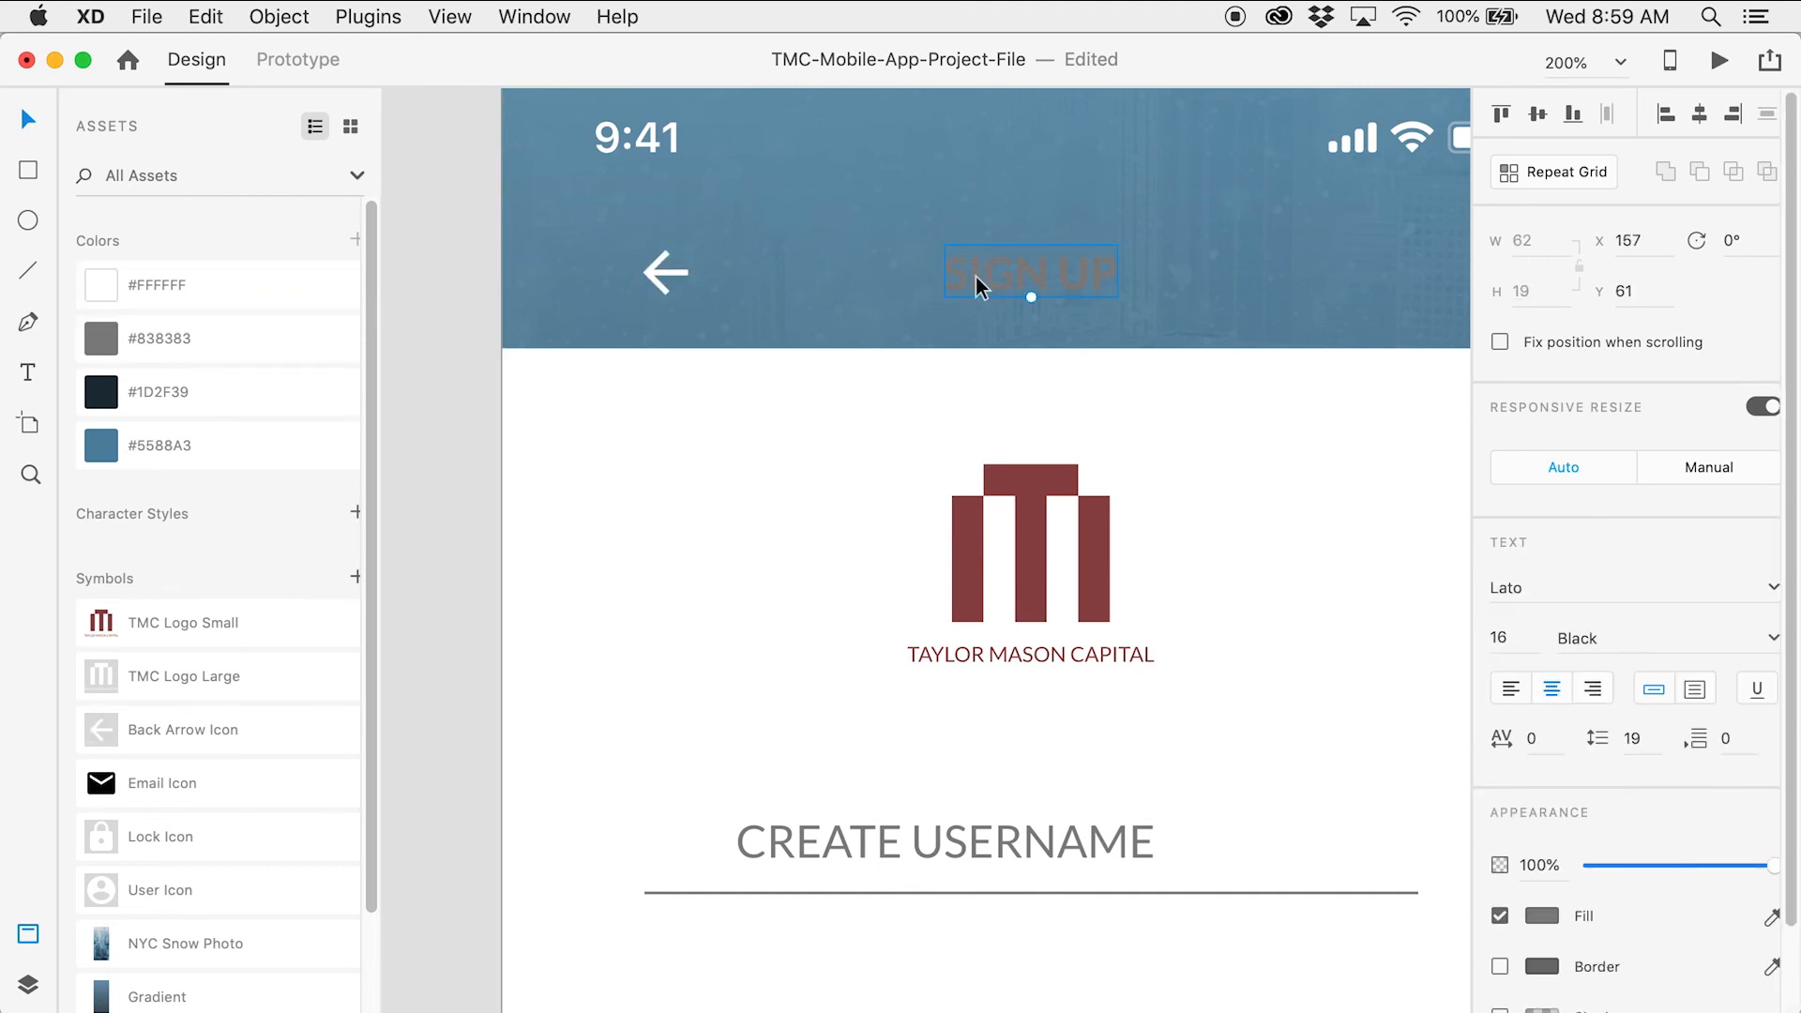
pyautogui.click(311, 283)
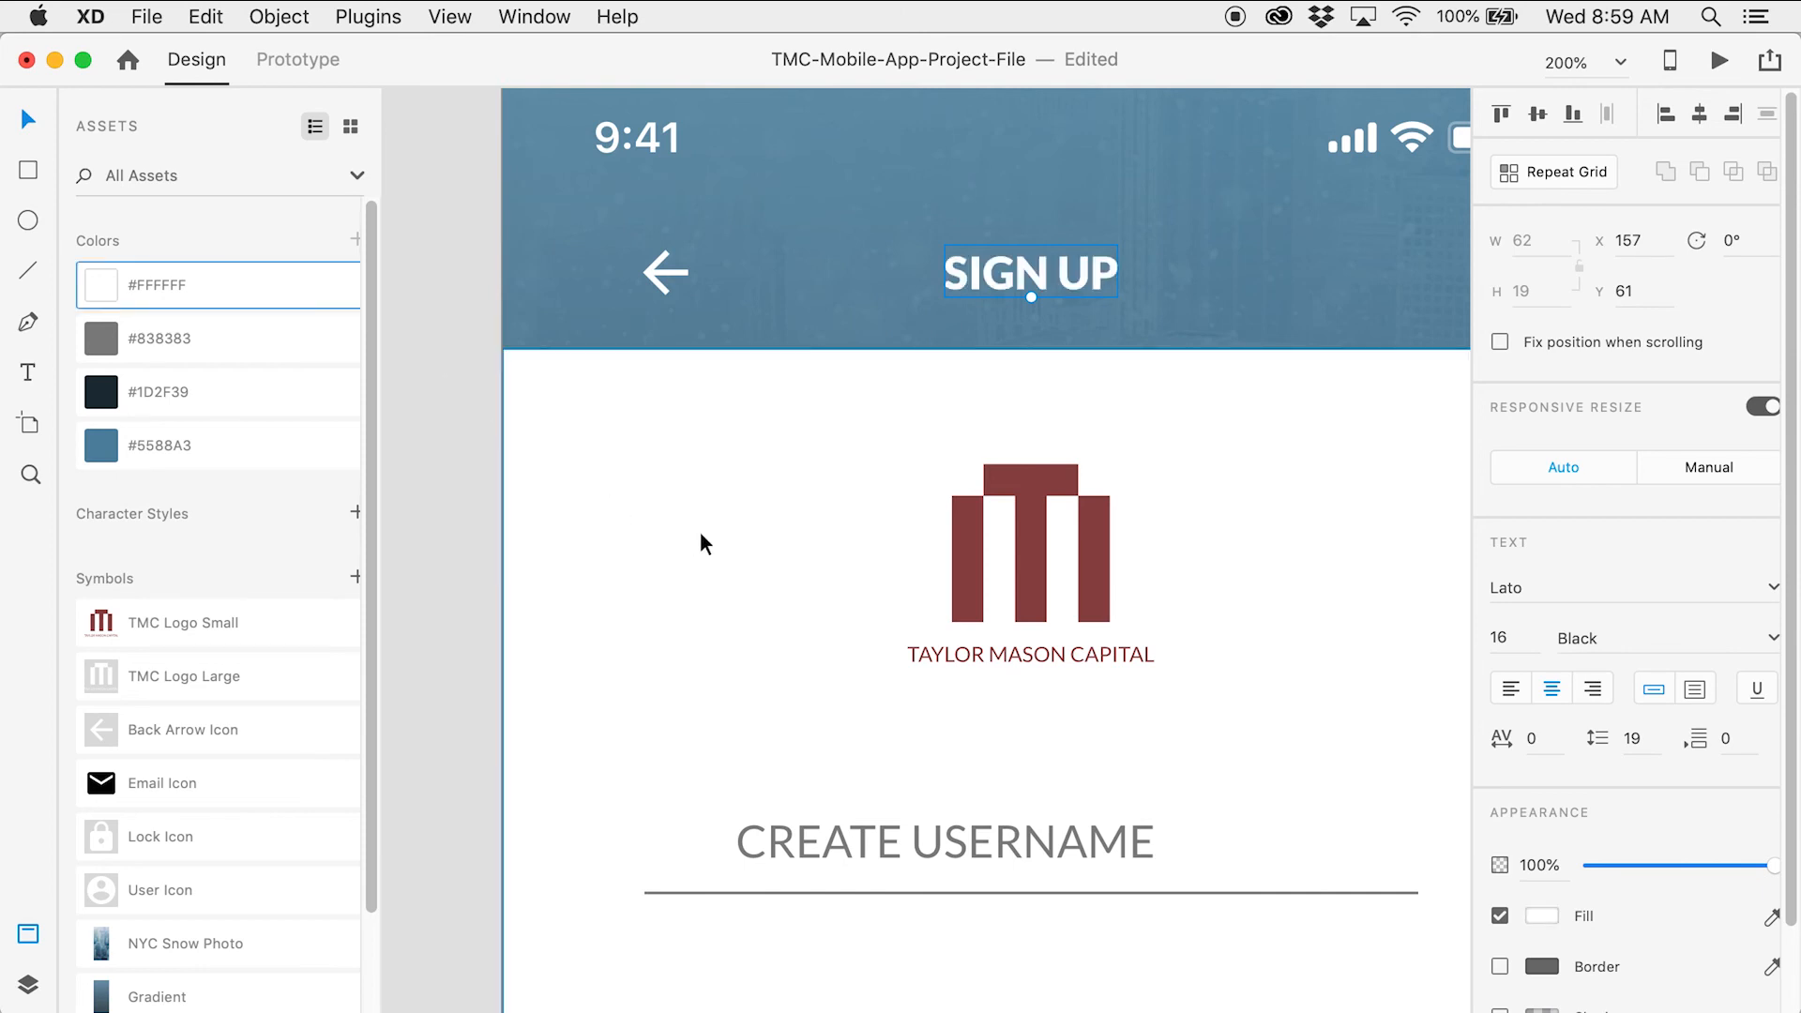
# Recolour the TMC logo and Taylor Mason Capital wordmark to #5588A3 blue
pyautogui.click(1039, 548)
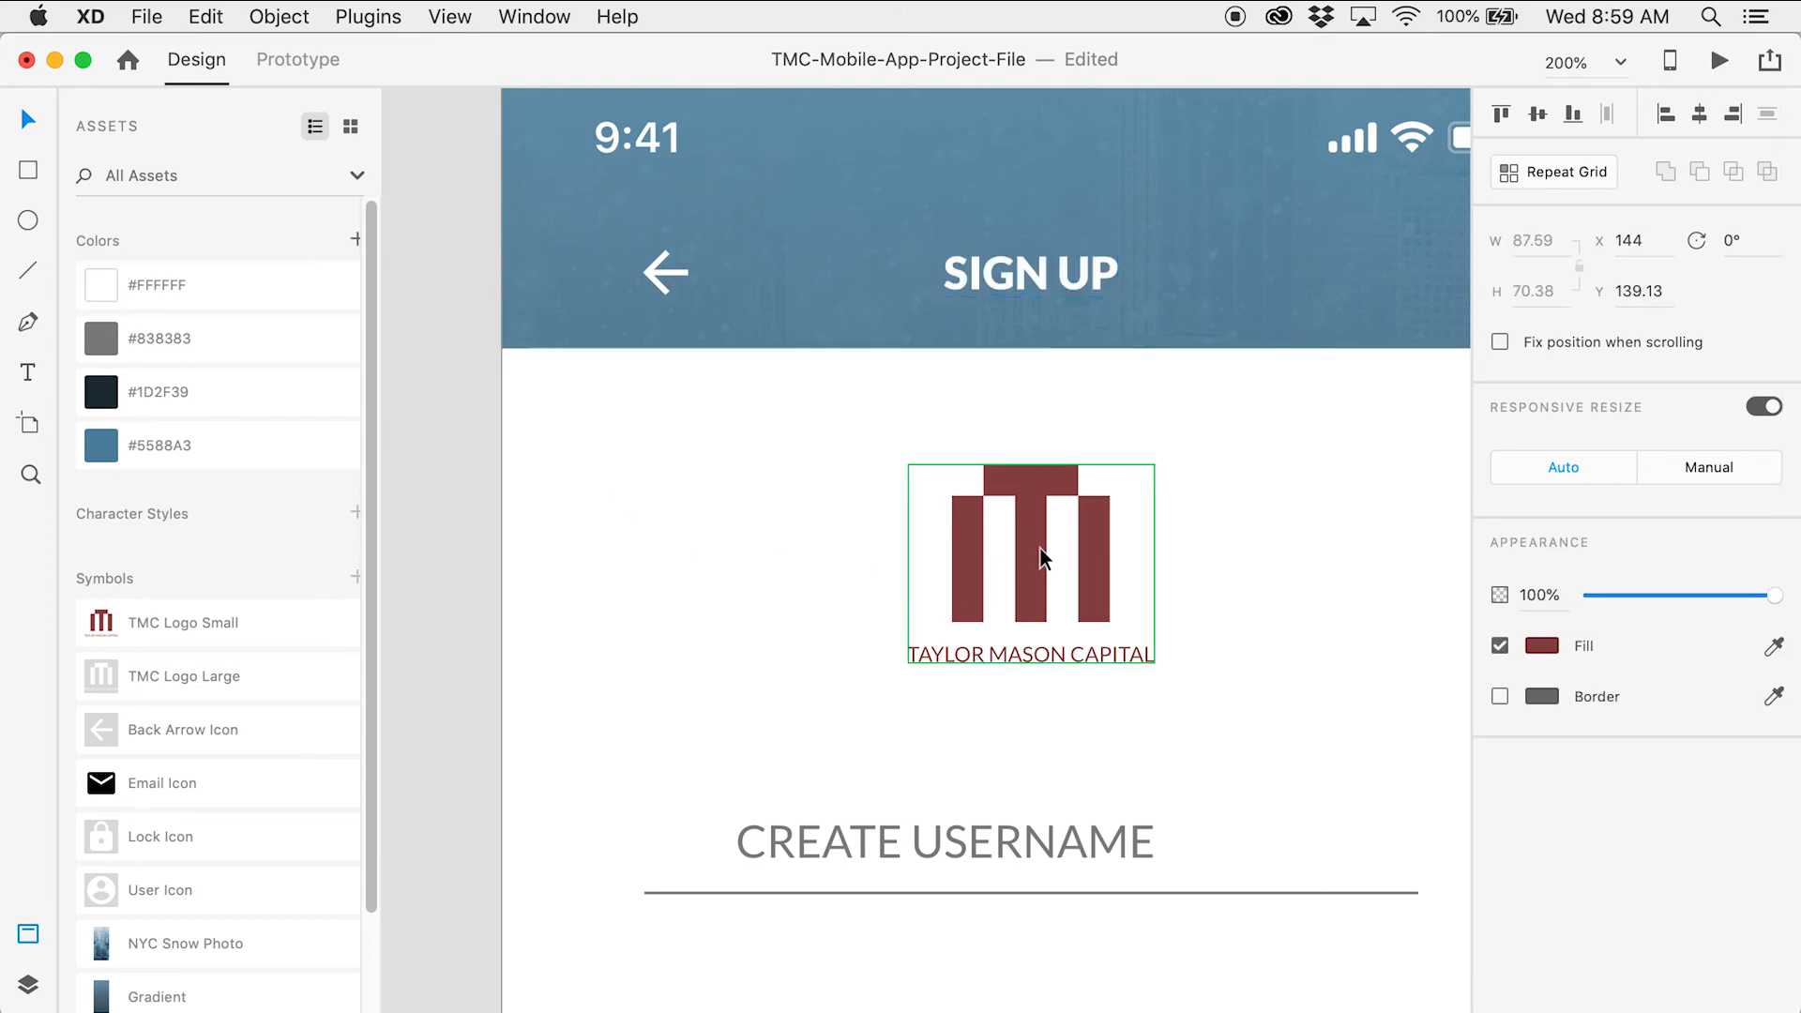
pyautogui.click(259, 451)
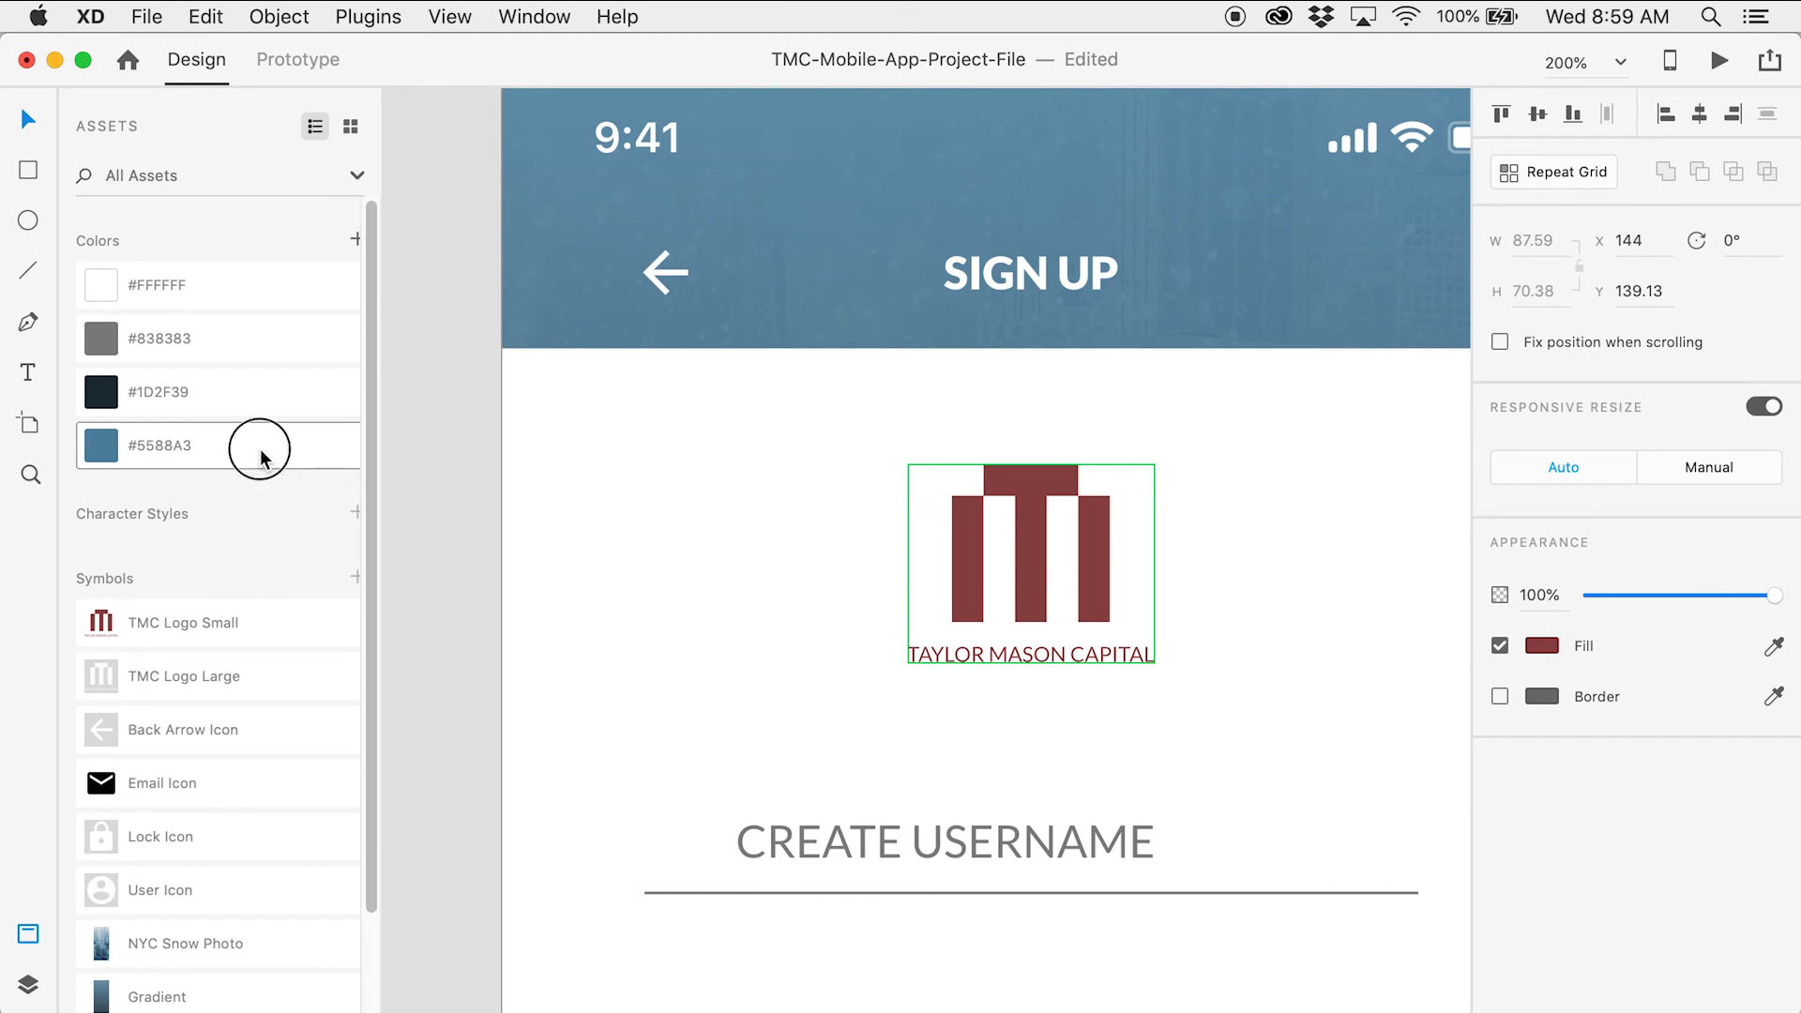
pyautogui.click(436, 504)
pyautogui.scroll(-2, 436, 503)
pyautogui.scroll(-6, 435, 504)
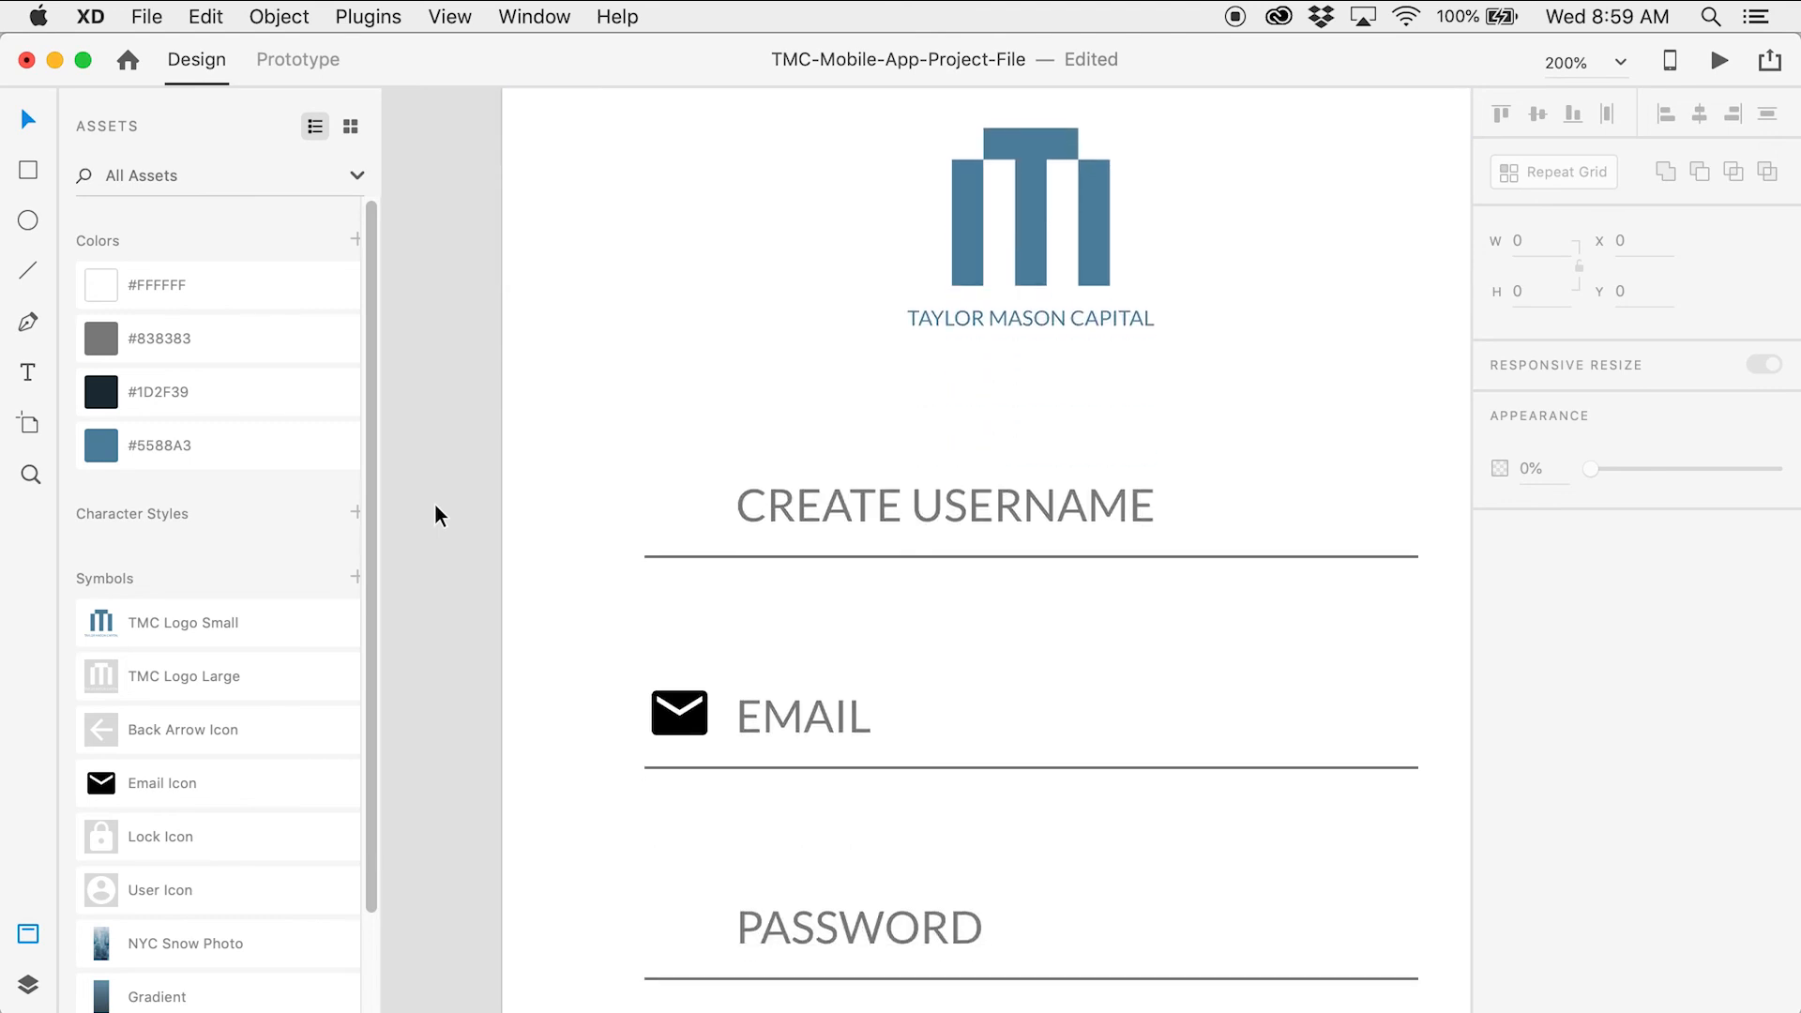
# Ungroup the icon symbol beside CREATE USERNAME
pyautogui.moveTo(438, 493); pyautogui.dragTo(512, 473)
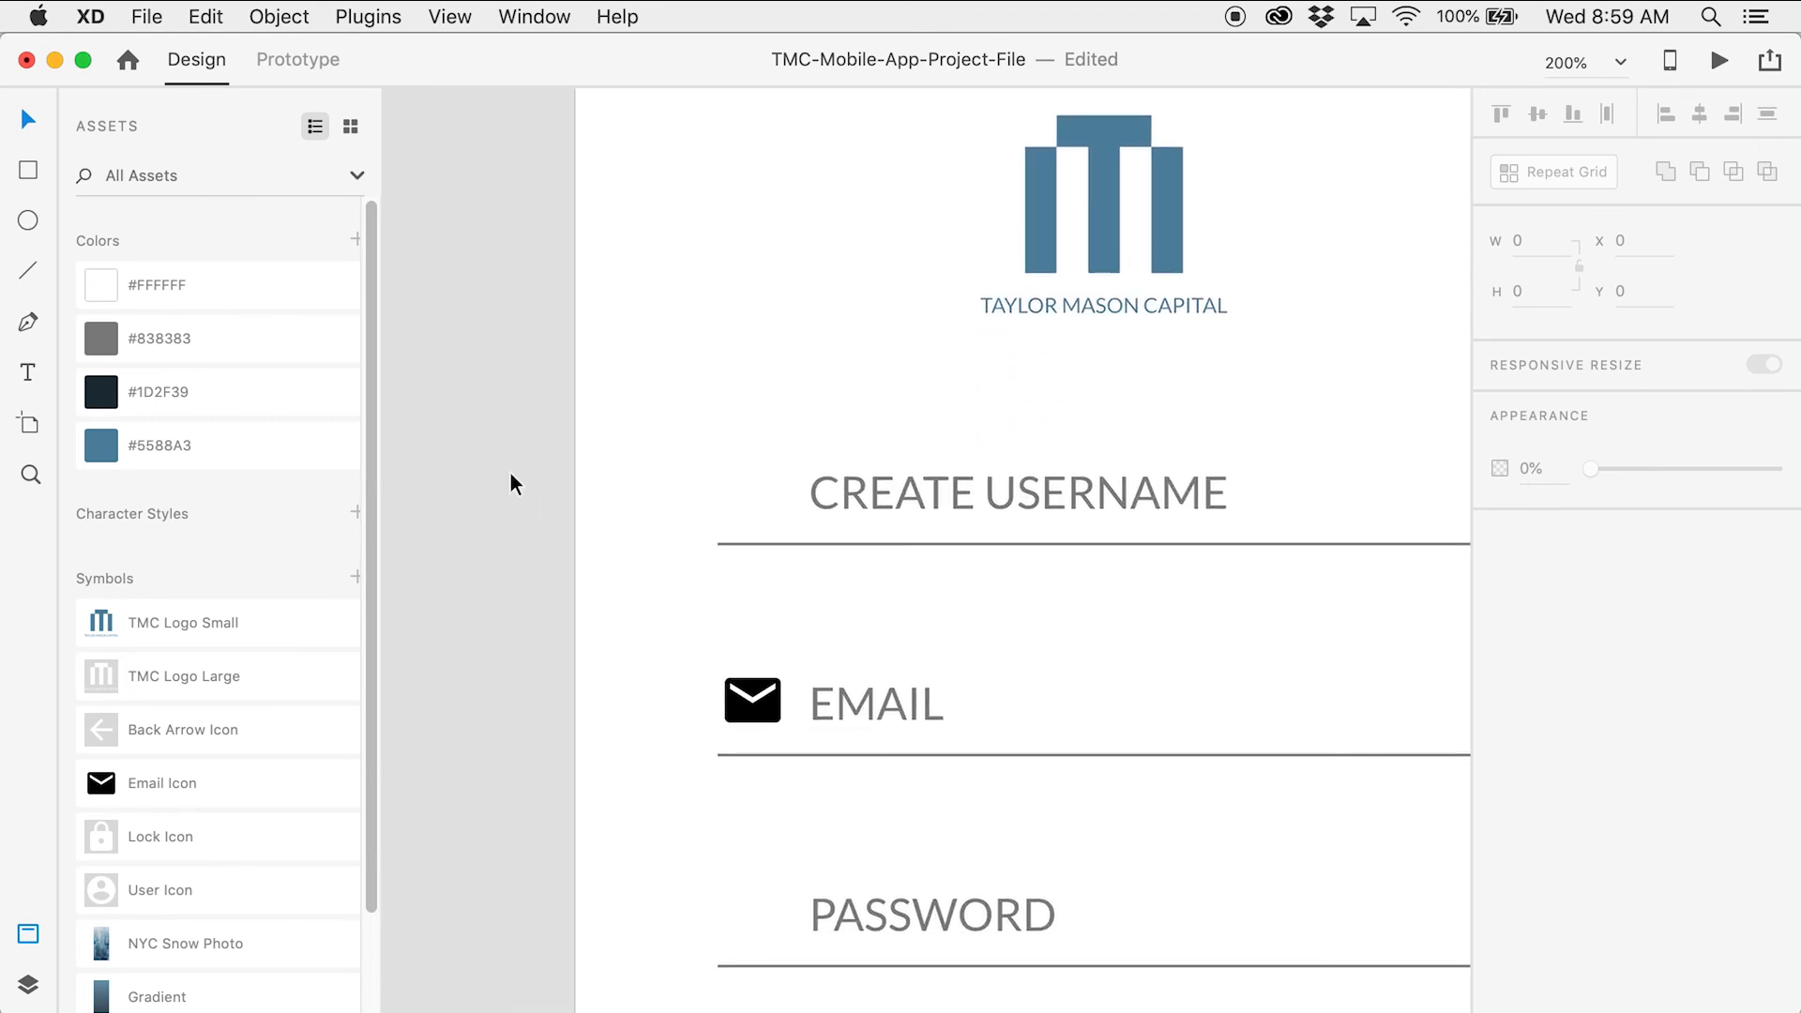
pyautogui.click(773, 488)
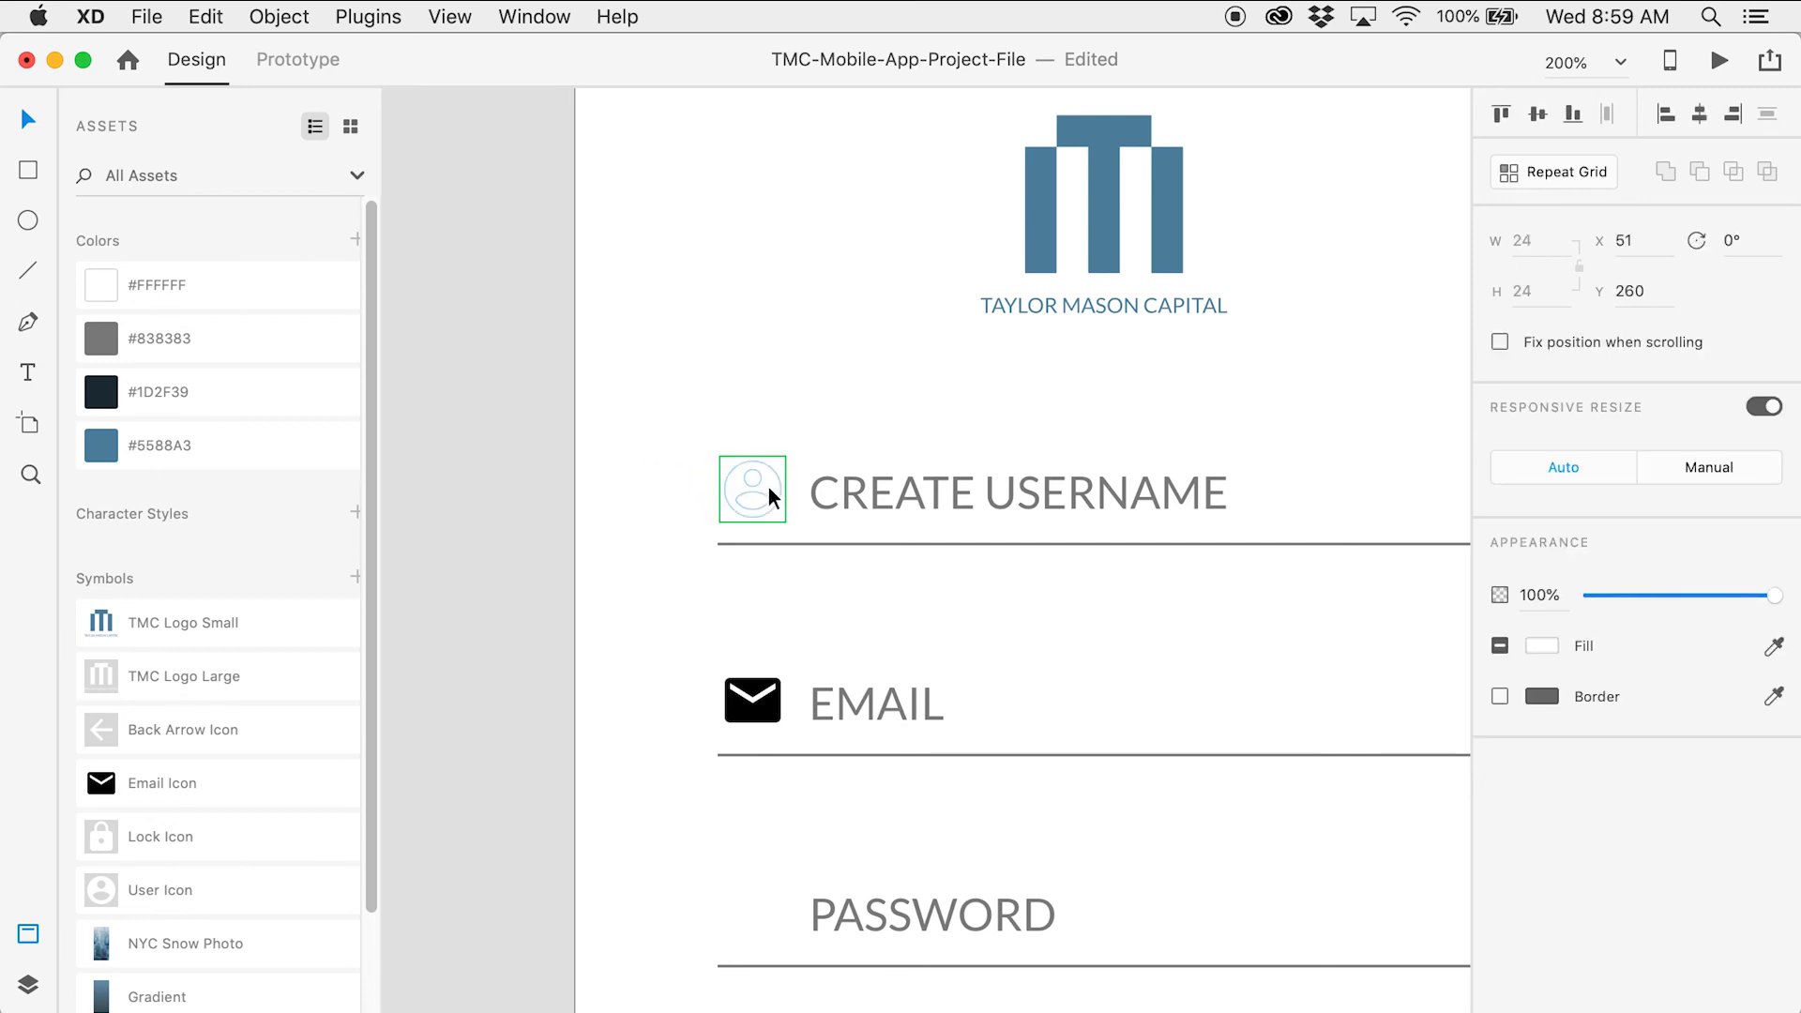
pyautogui.rightClick(769, 495)
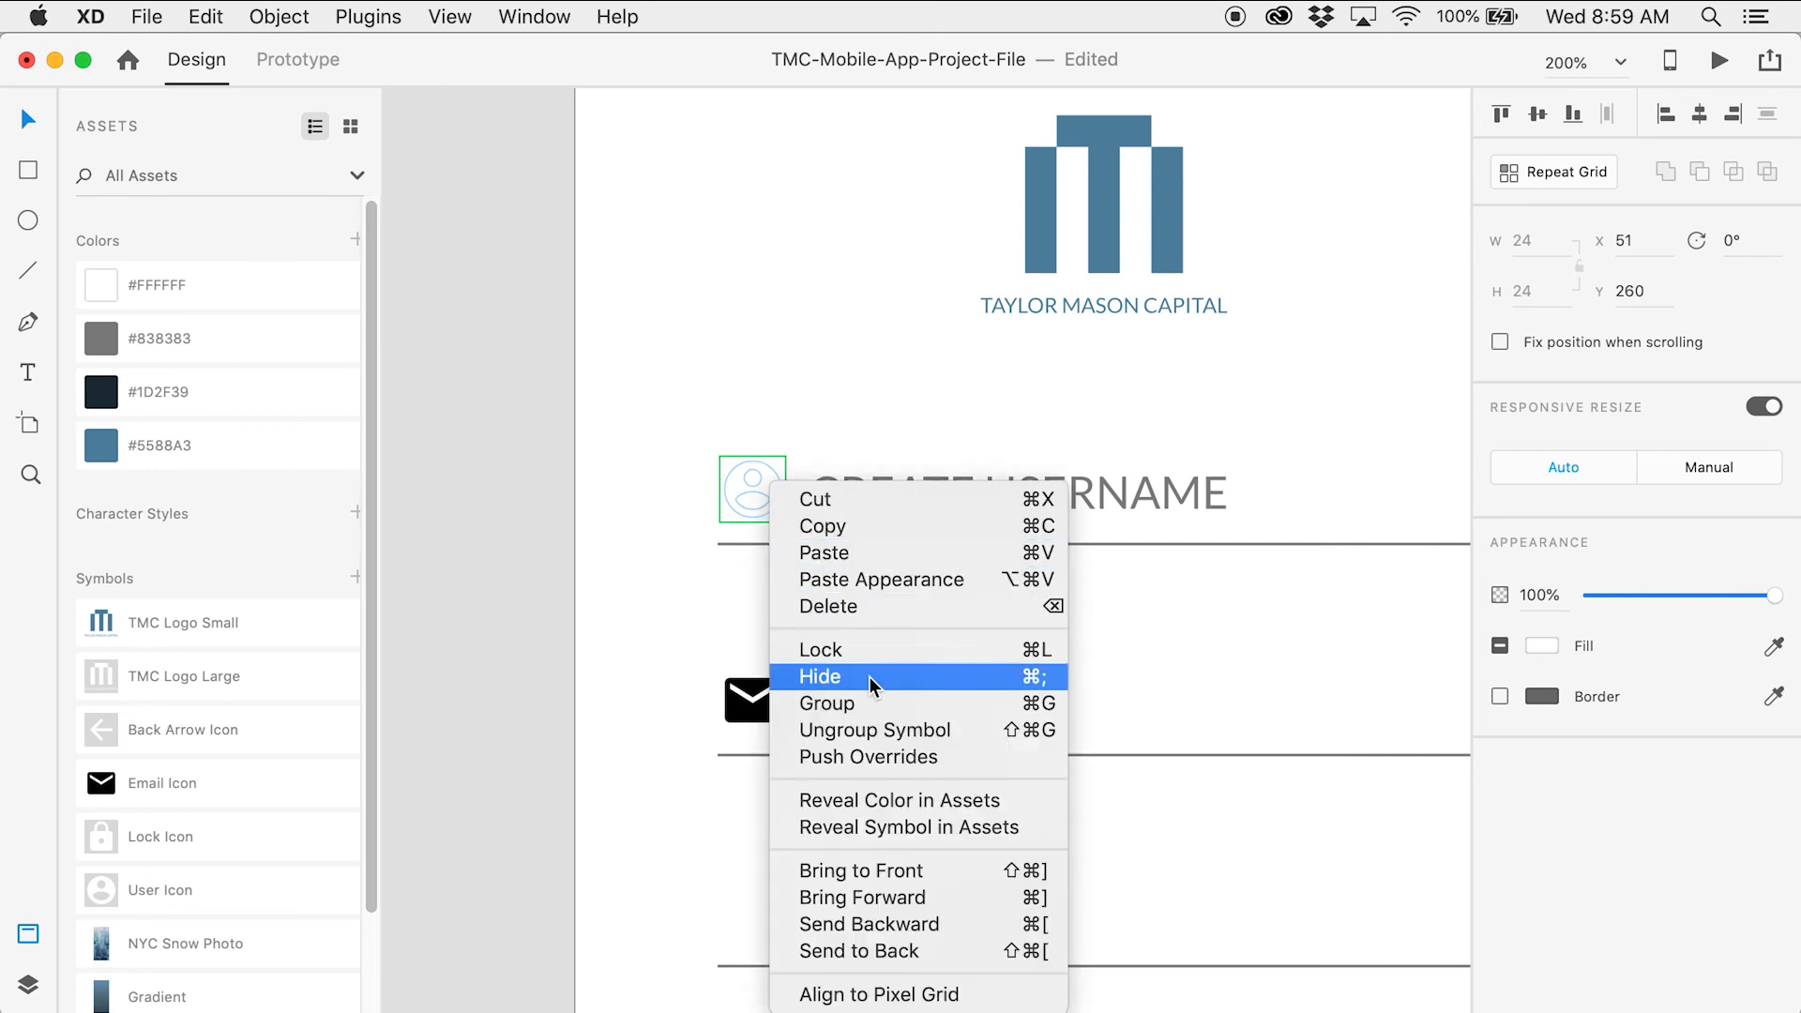
pyautogui.click(947, 728)
pyautogui.click(497, 587)
# Fill the user icon beside CREATE USERNAME with #5588A3 blue
pyautogui.moveTo(507, 513); pyautogui.dragTo(403, 539)
pyautogui.press('z')
pyautogui.click(1261, 612)
pyautogui.moveTo(1196, 617); pyautogui.dragTo(780, 357)
pyautogui.press('v')
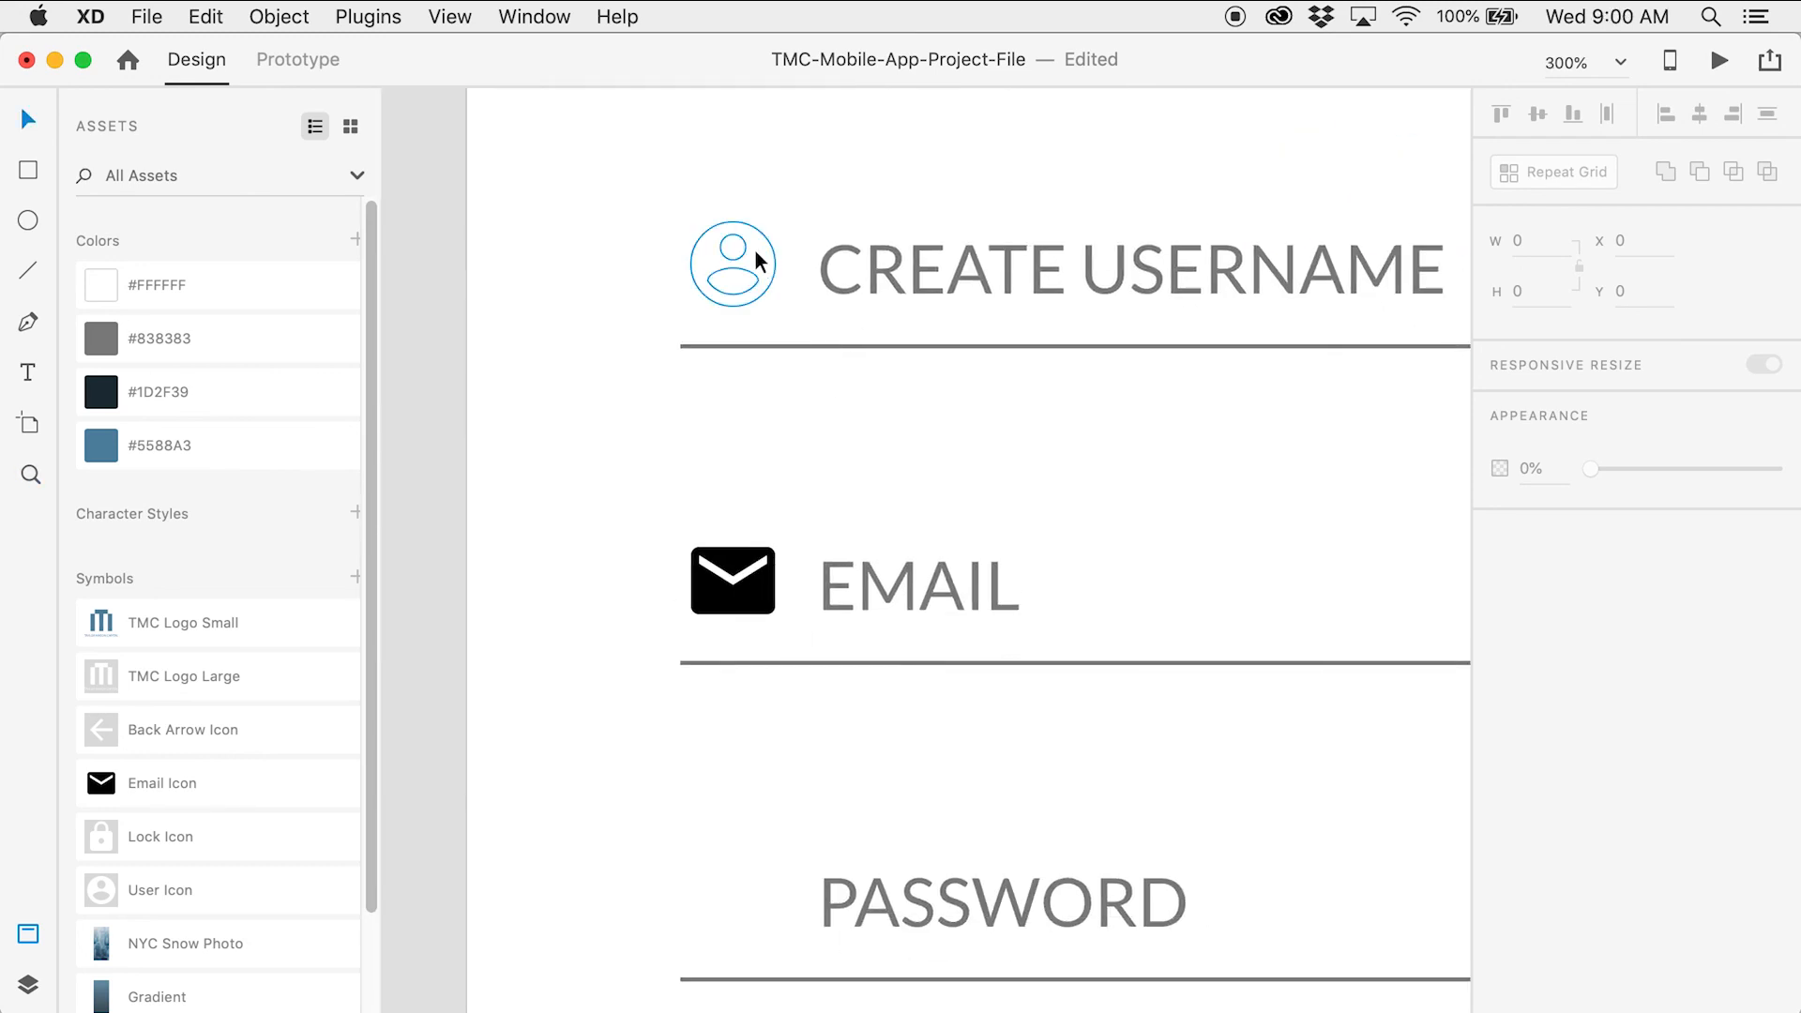
pyautogui.click(756, 250)
pyautogui.click(247, 437)
pyautogui.click(418, 401)
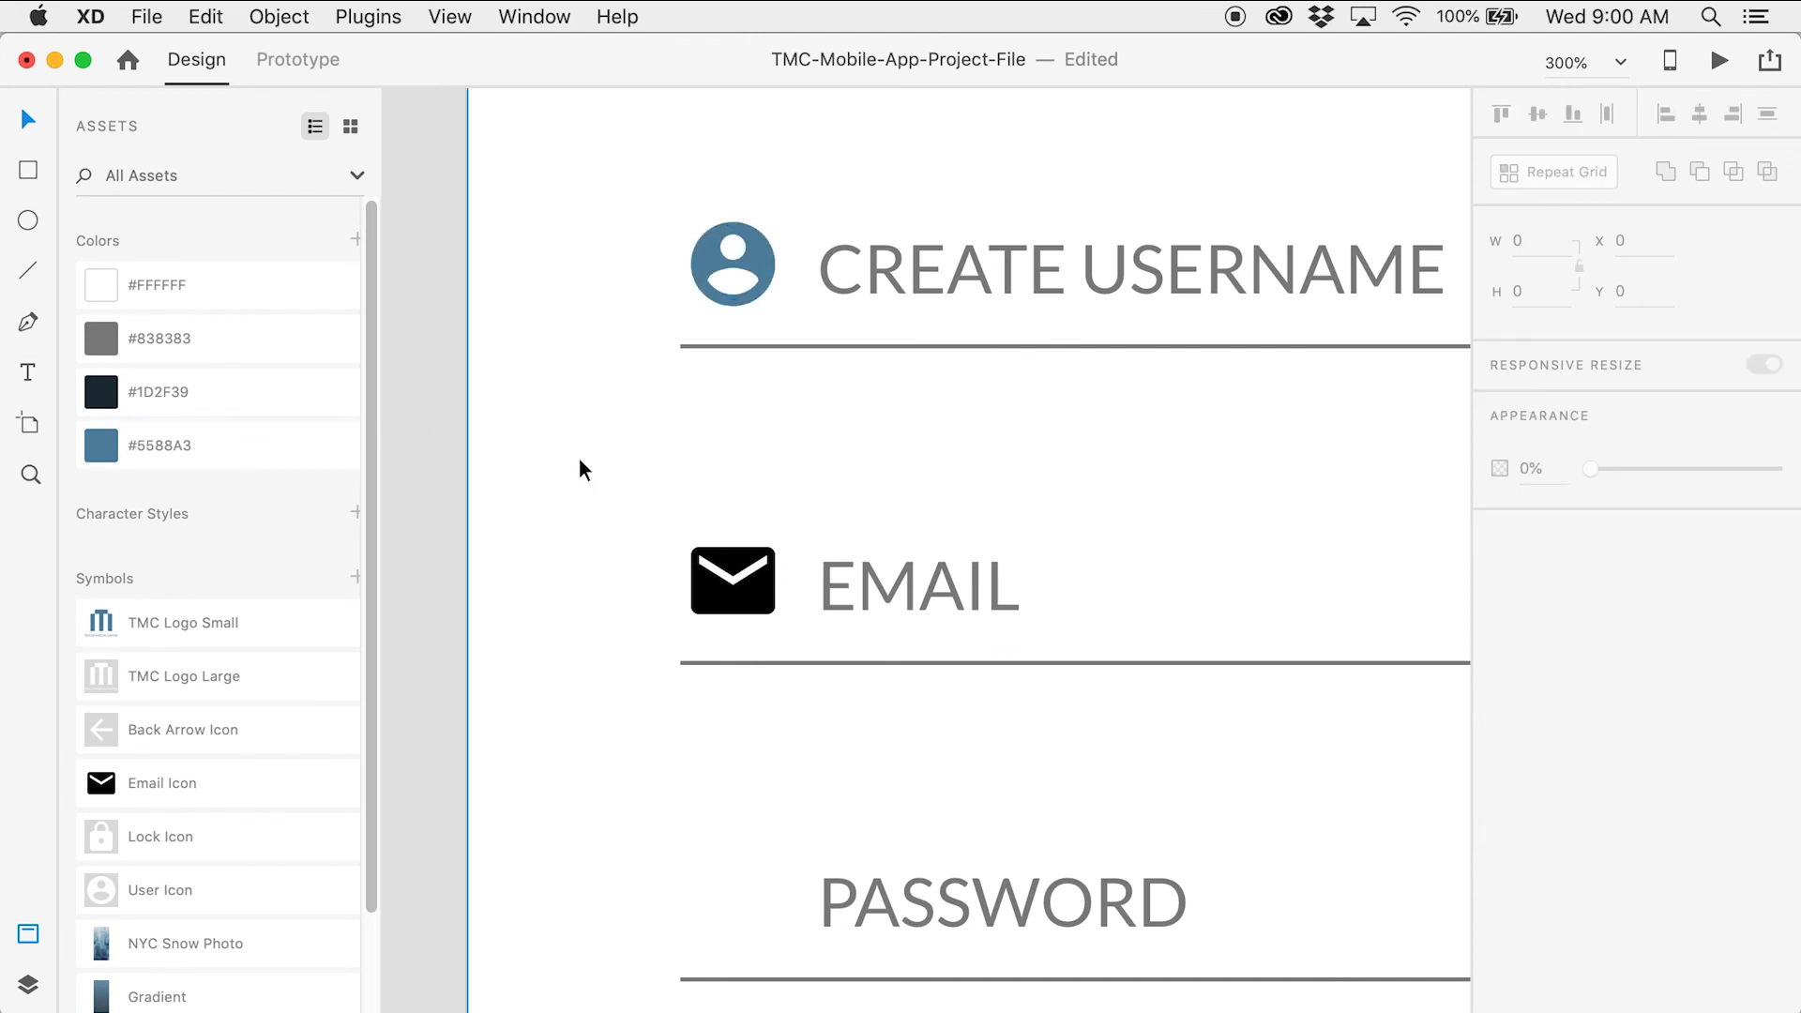
# Ungroup the lock icon symbols beside PASSWORD and RETYPE PASSWORD
pyautogui.moveTo(578, 469); pyautogui.dragTo(1206, 575)
pyautogui.moveTo(723, 538); pyautogui.dragTo(1302, 414)
pyautogui.moveTo(682, 460); pyautogui.dragTo(394, 416)
pyautogui.moveTo(996, 385); pyautogui.dragTo(422, 362)
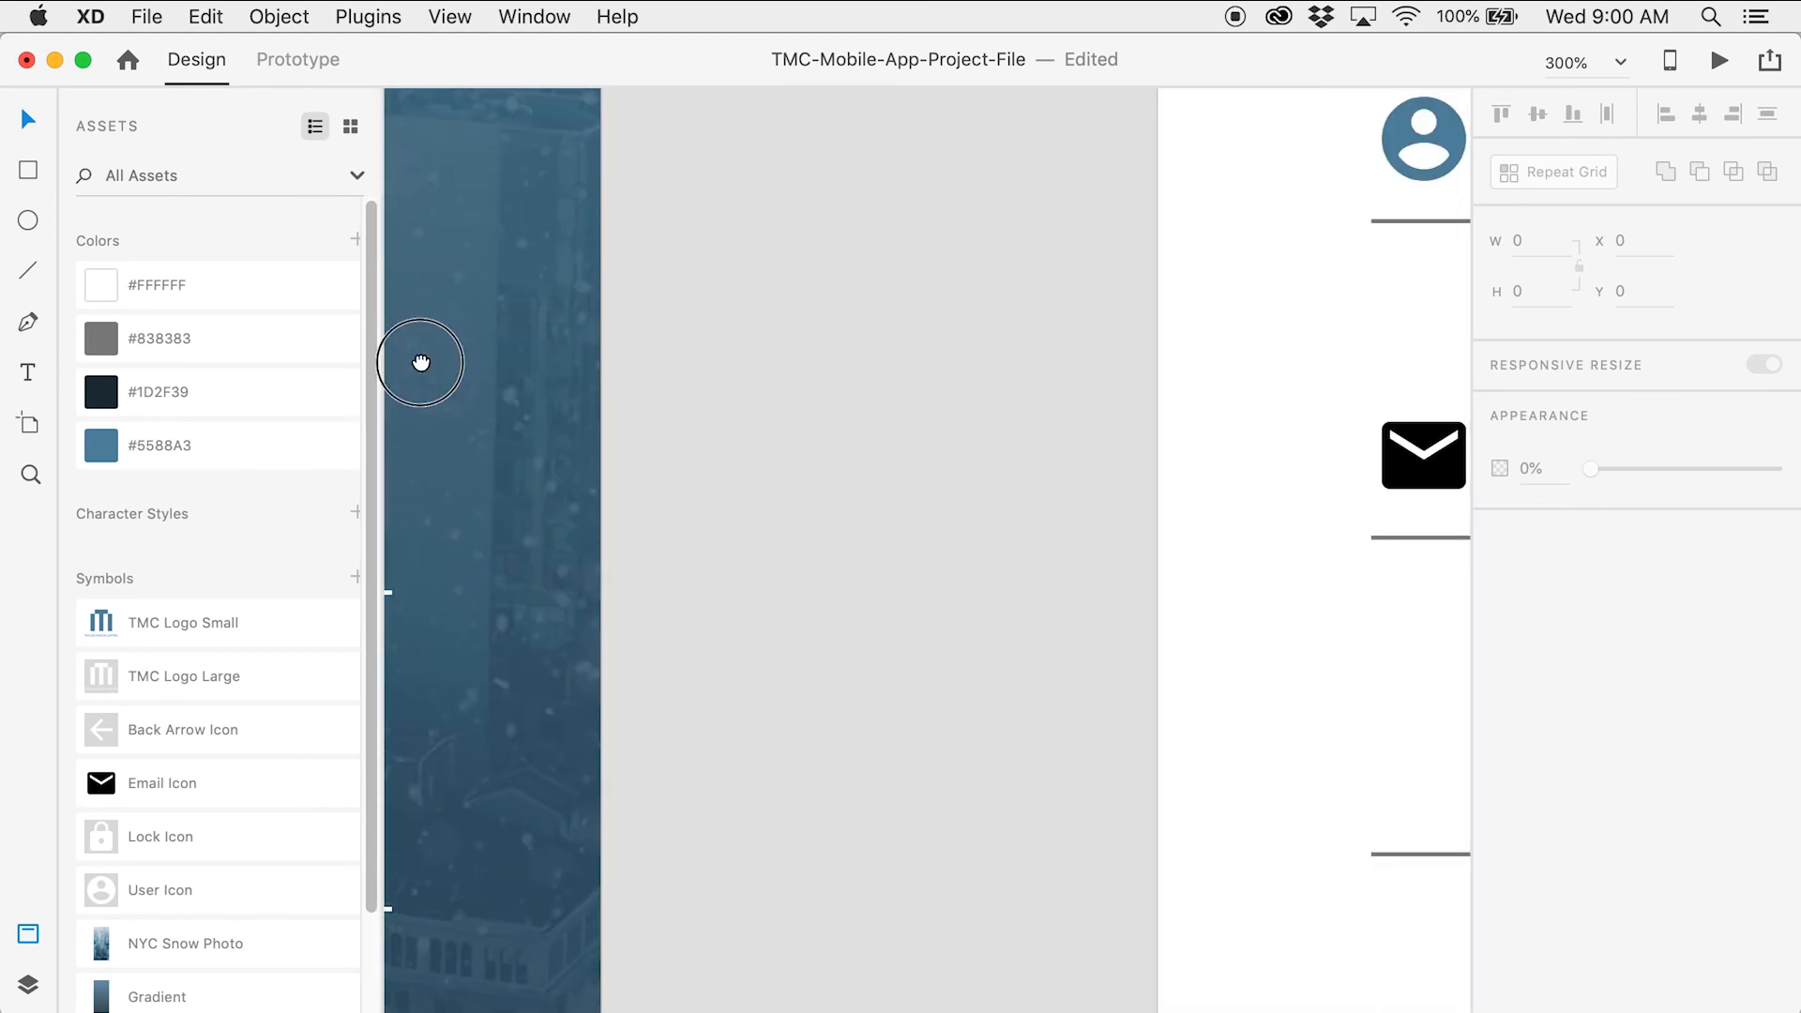
pyautogui.moveTo(1088, 337); pyautogui.dragTo(487, 410)
pyautogui.moveTo(639, 543); pyautogui.dragTo(594, 329)
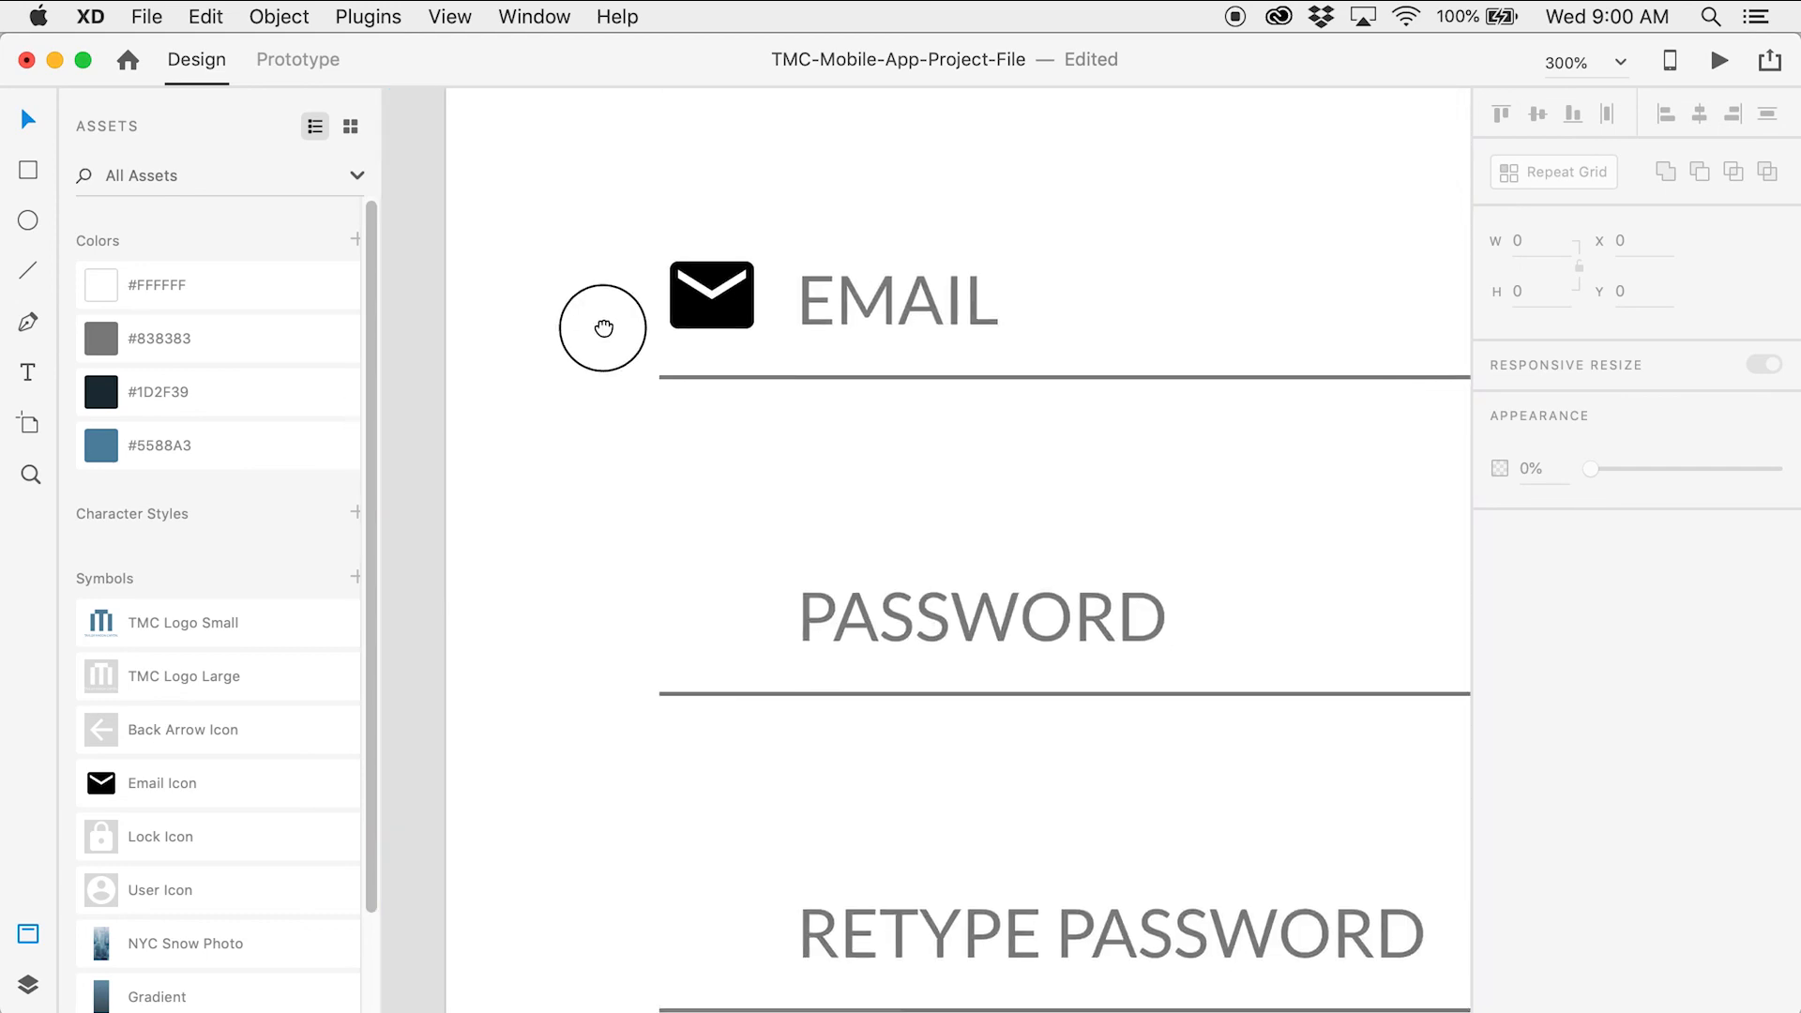
pyautogui.moveTo(675, 547); pyautogui.dragTo(688, 370)
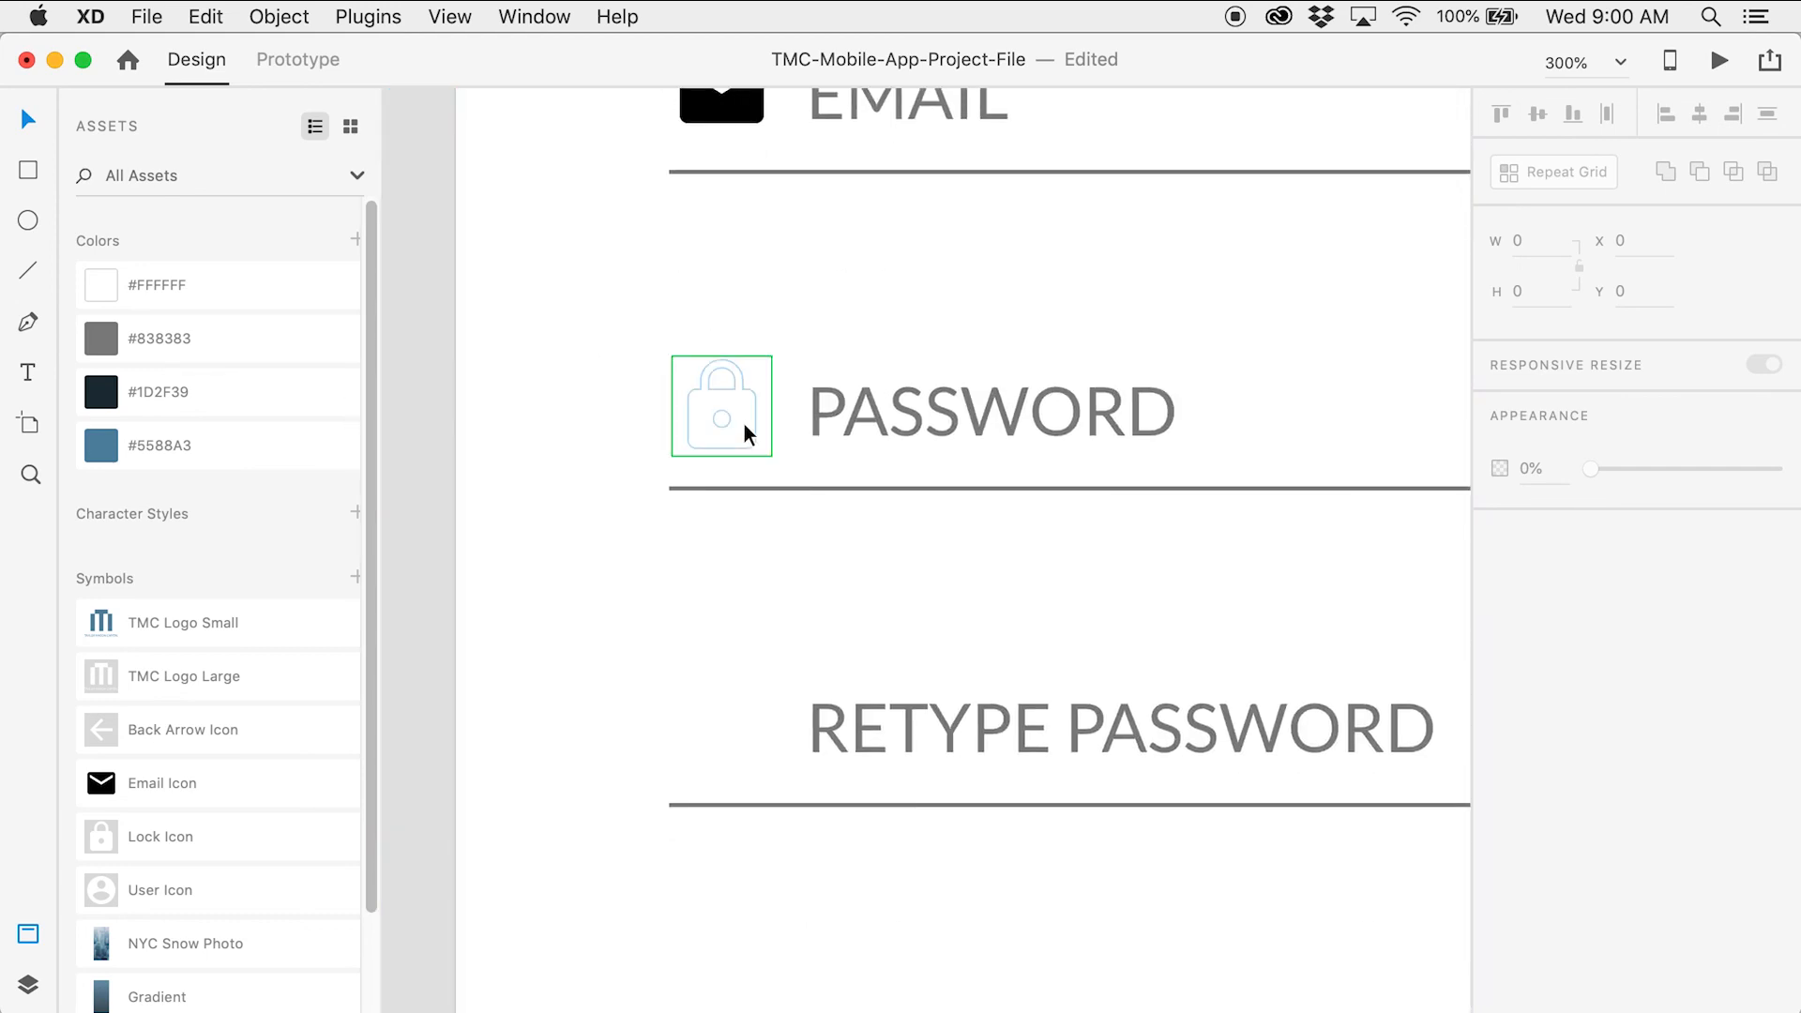
pyautogui.click(744, 424)
pyautogui.keyDown('shift'); pyautogui.click(747, 720); pyautogui.keyUp('shift')
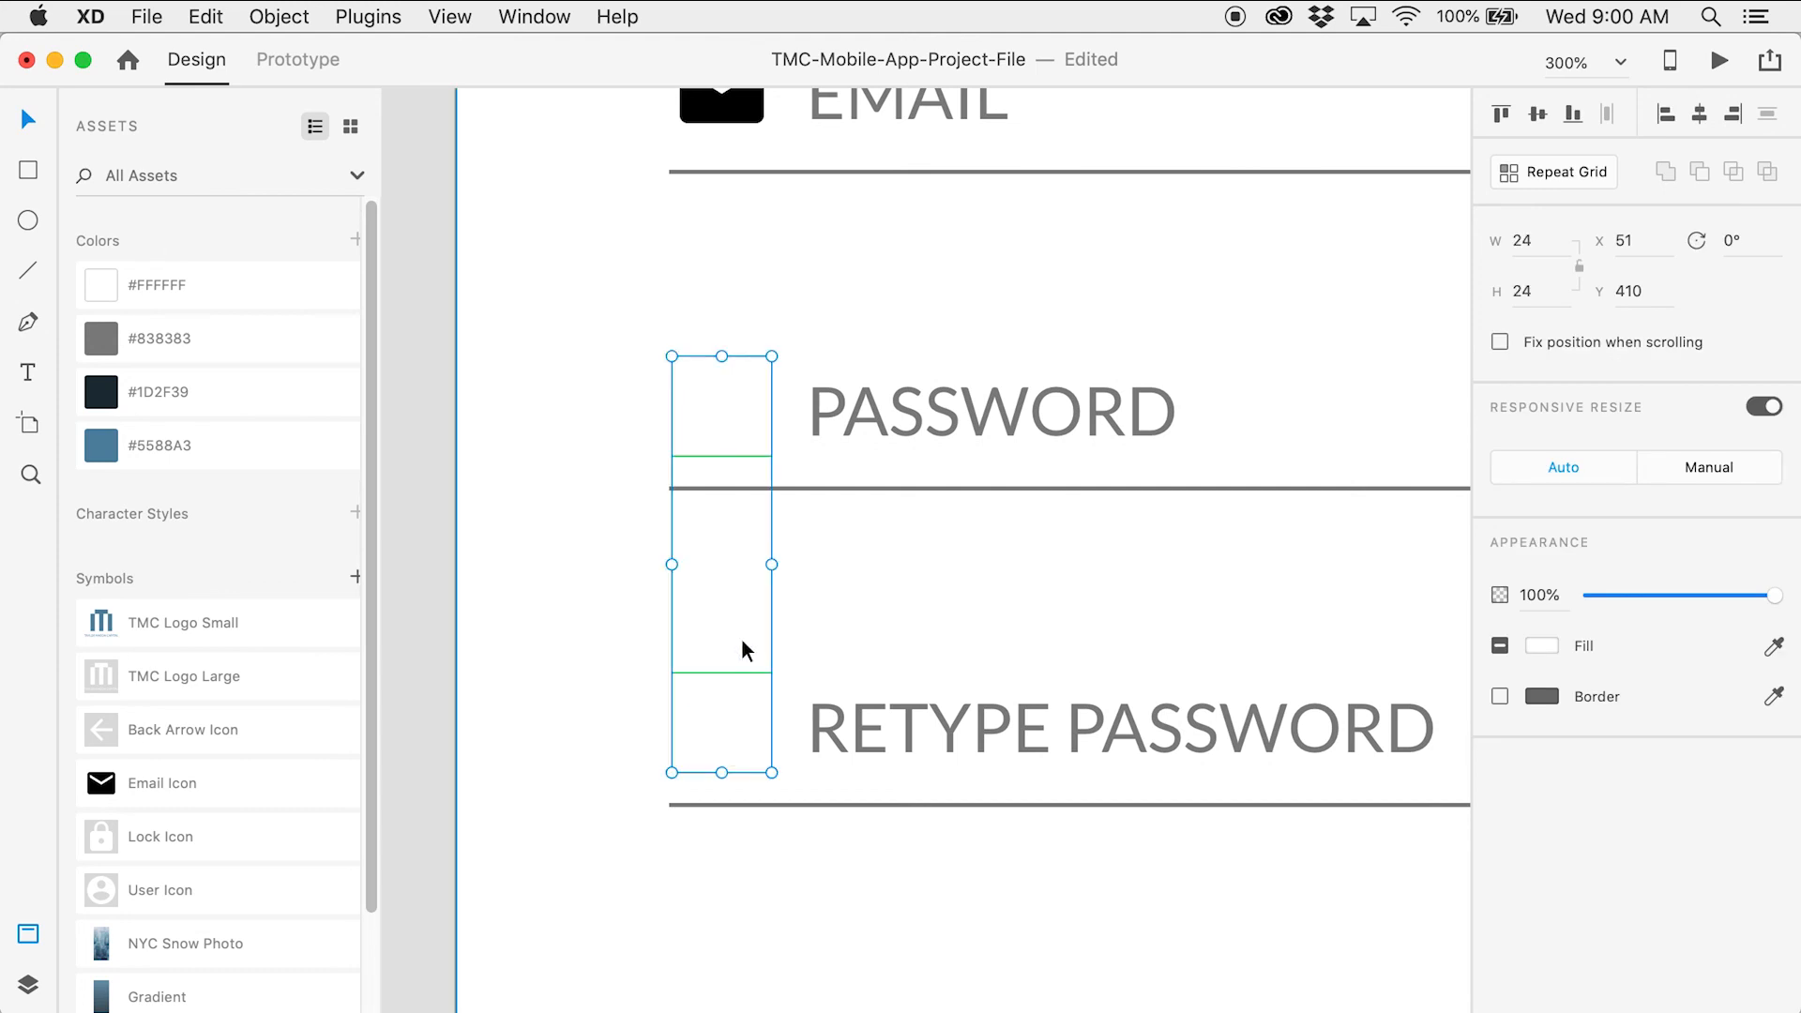
pyautogui.rightClick(738, 434)
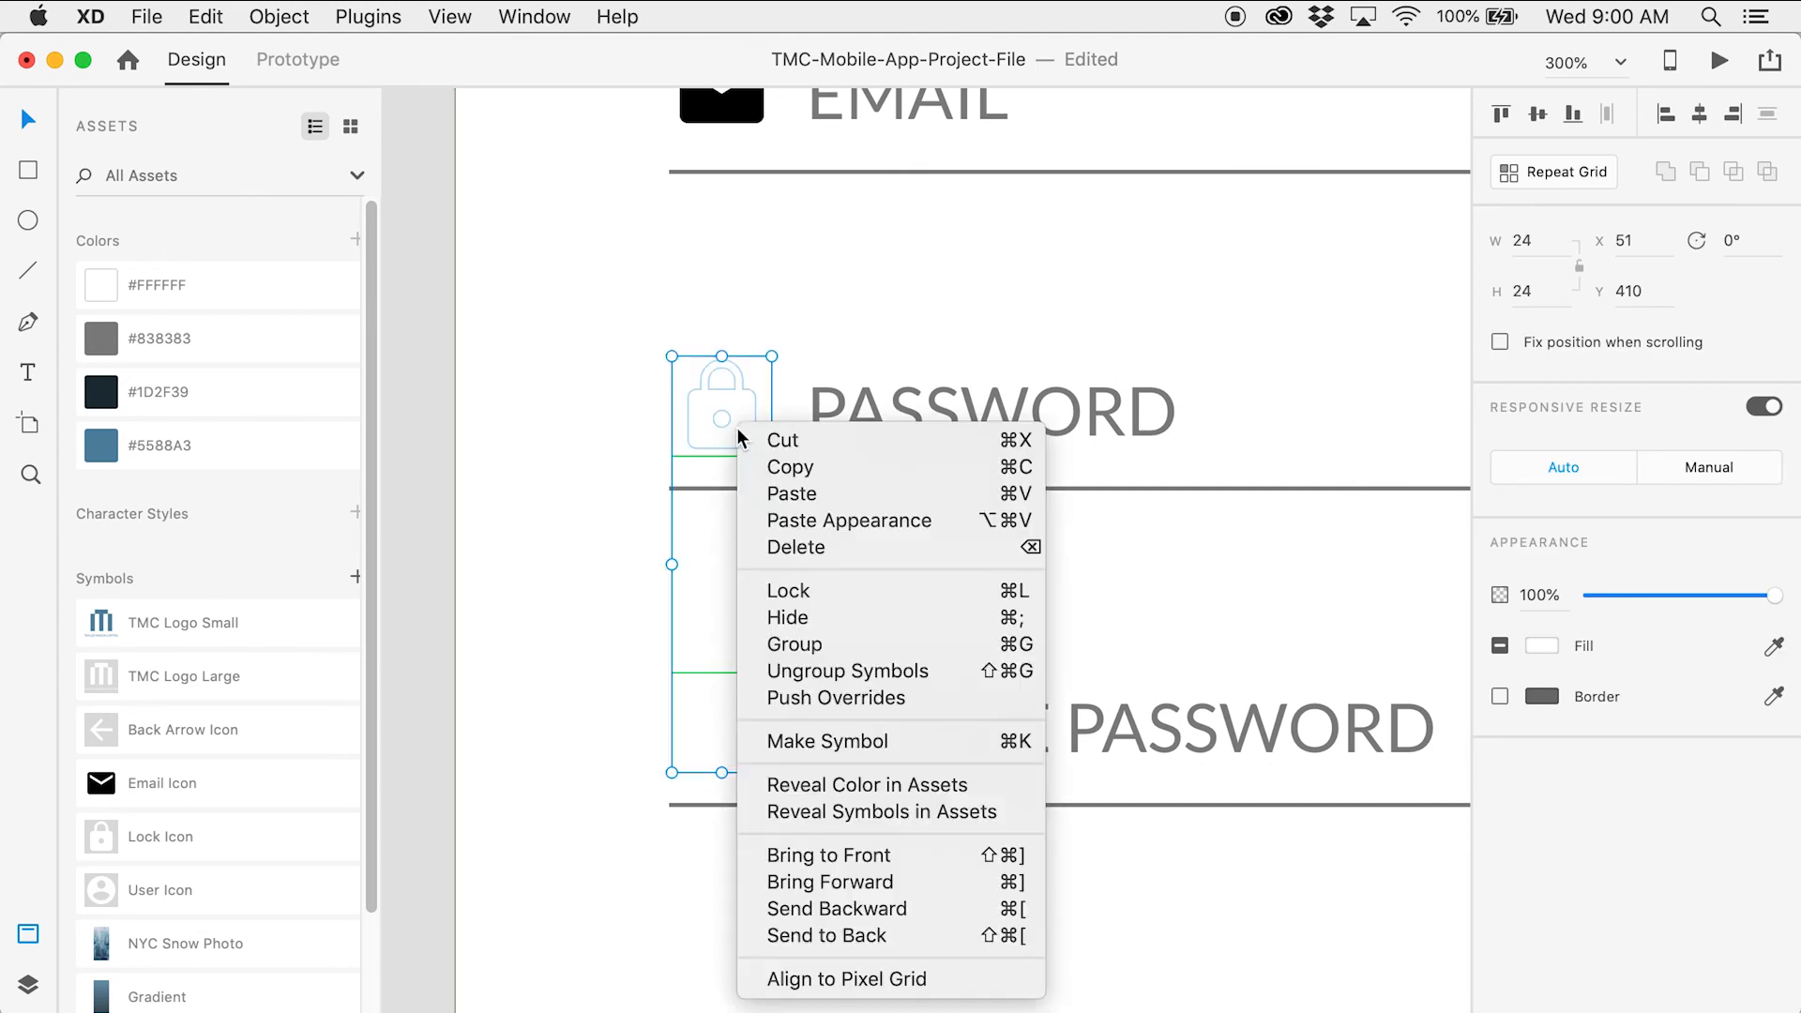
pyautogui.click(875, 671)
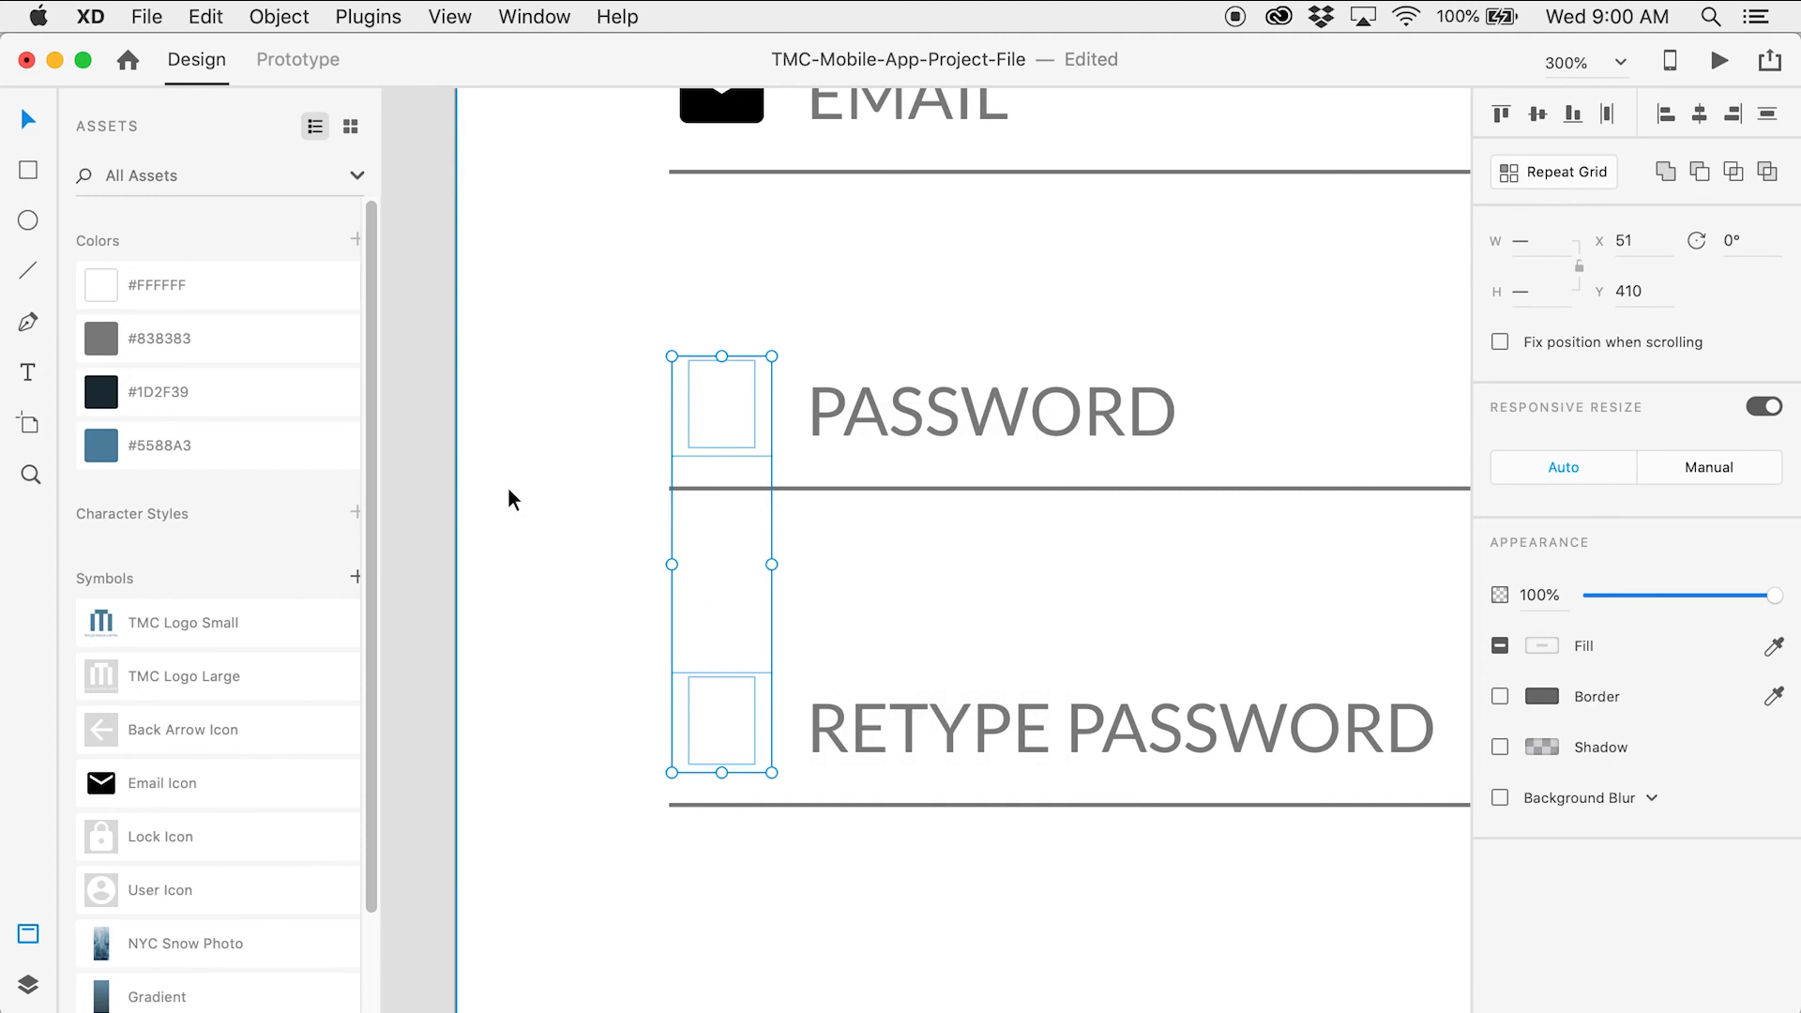
pyautogui.click(422, 450)
# Fill both lock icons with #5588A3 blue
pyautogui.click(741, 426)
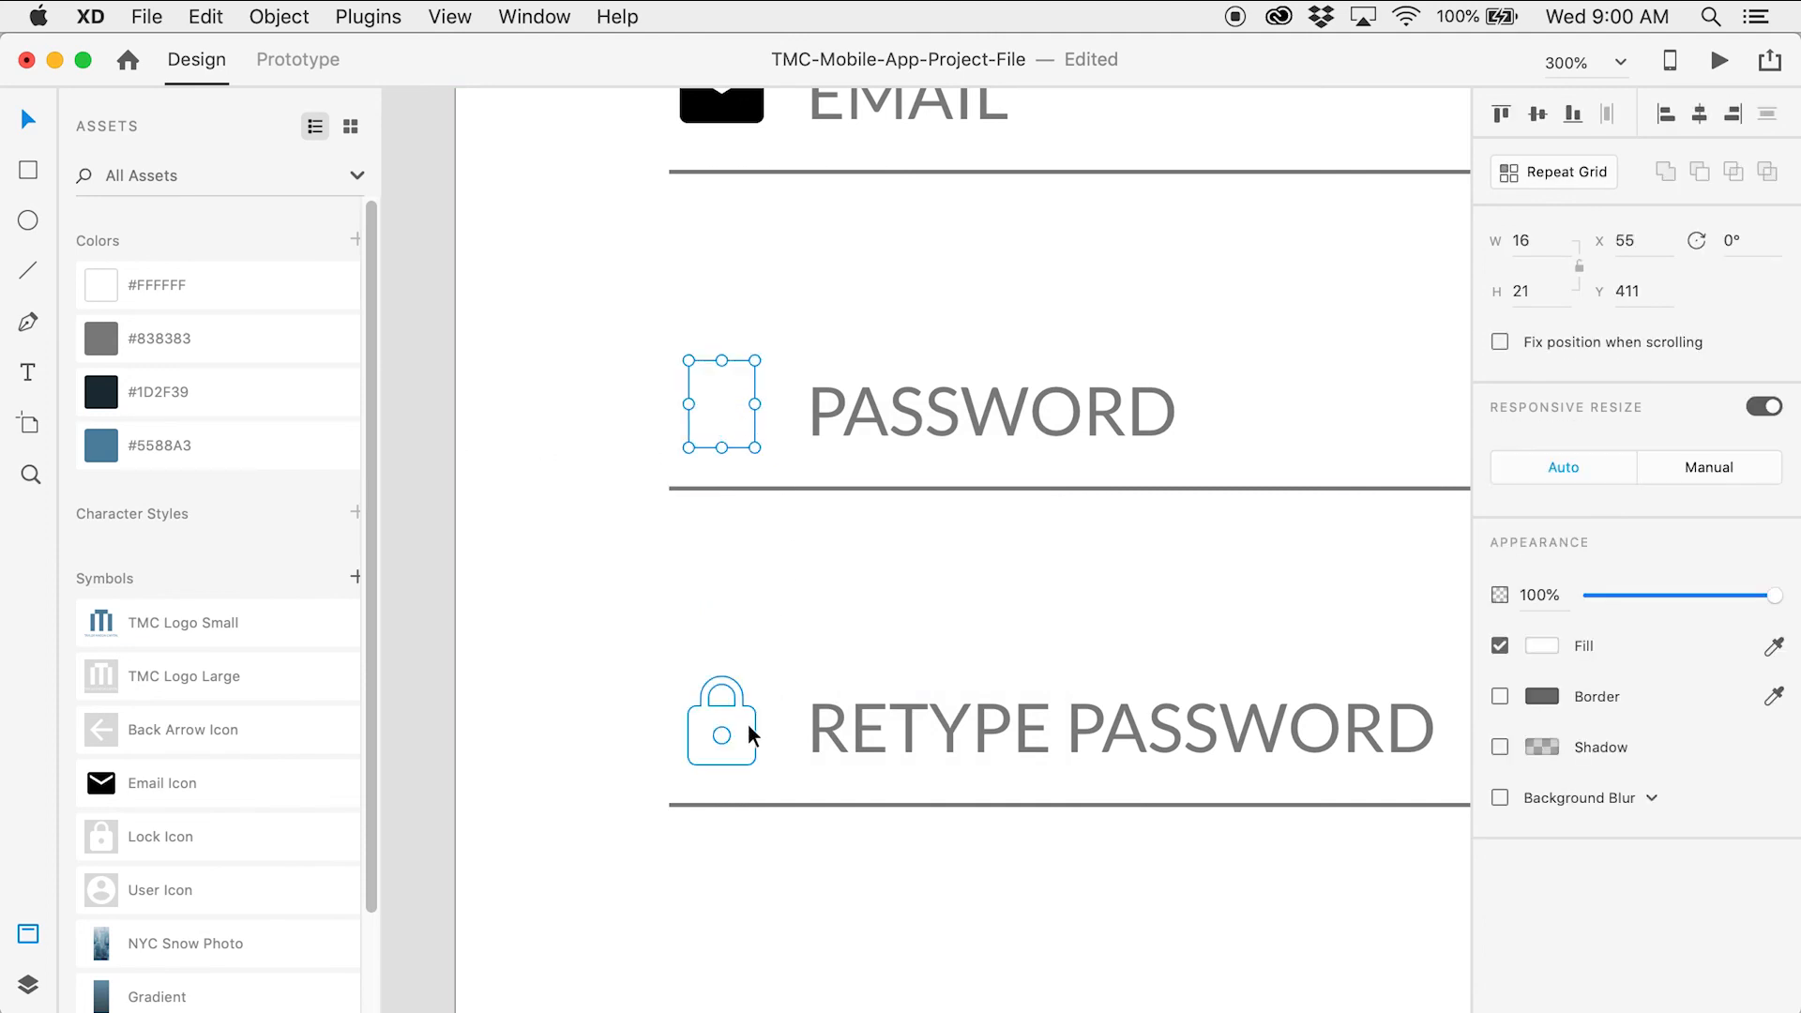
pyautogui.keyDown('shift'); pyautogui.click(744, 731); pyautogui.keyUp('shift')
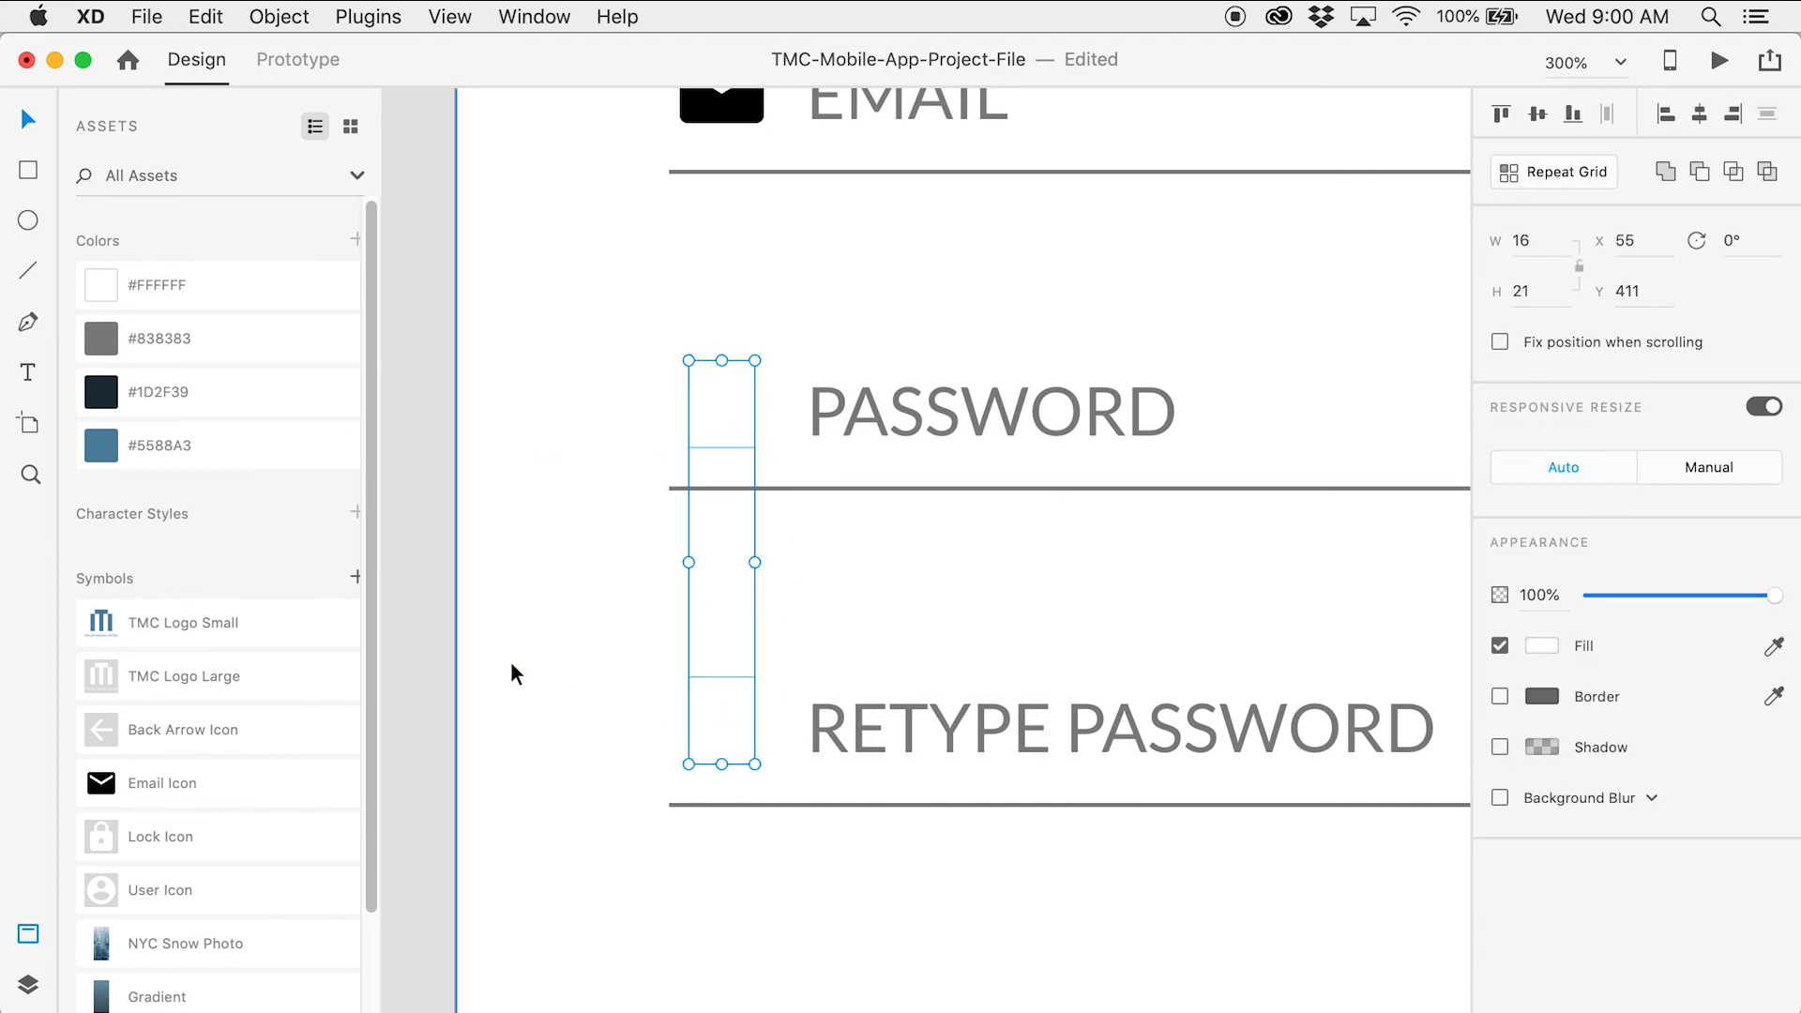
pyautogui.click(241, 454)
pyautogui.click(449, 467)
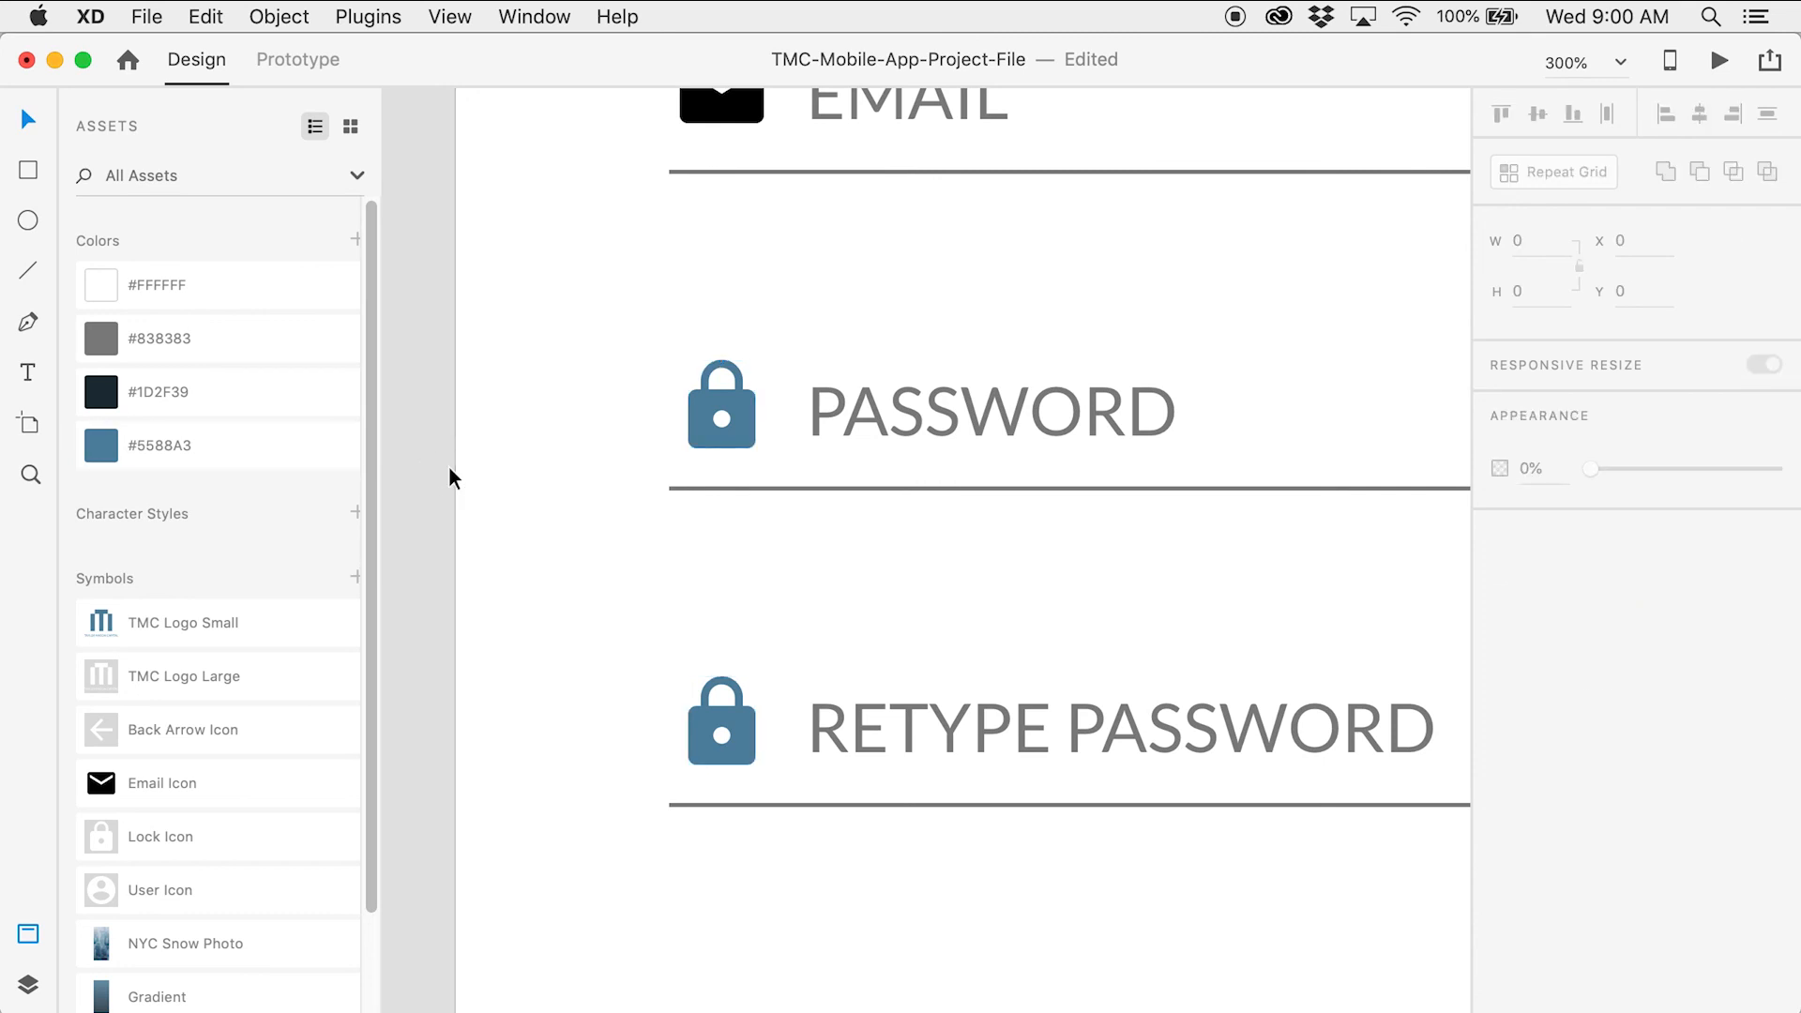
# Colour the email icon #5588A3 blue and zoom out to the whole sign-up screen
pyautogui.scroll(4, 563, 452)
pyautogui.scroll(3, 562, 452)
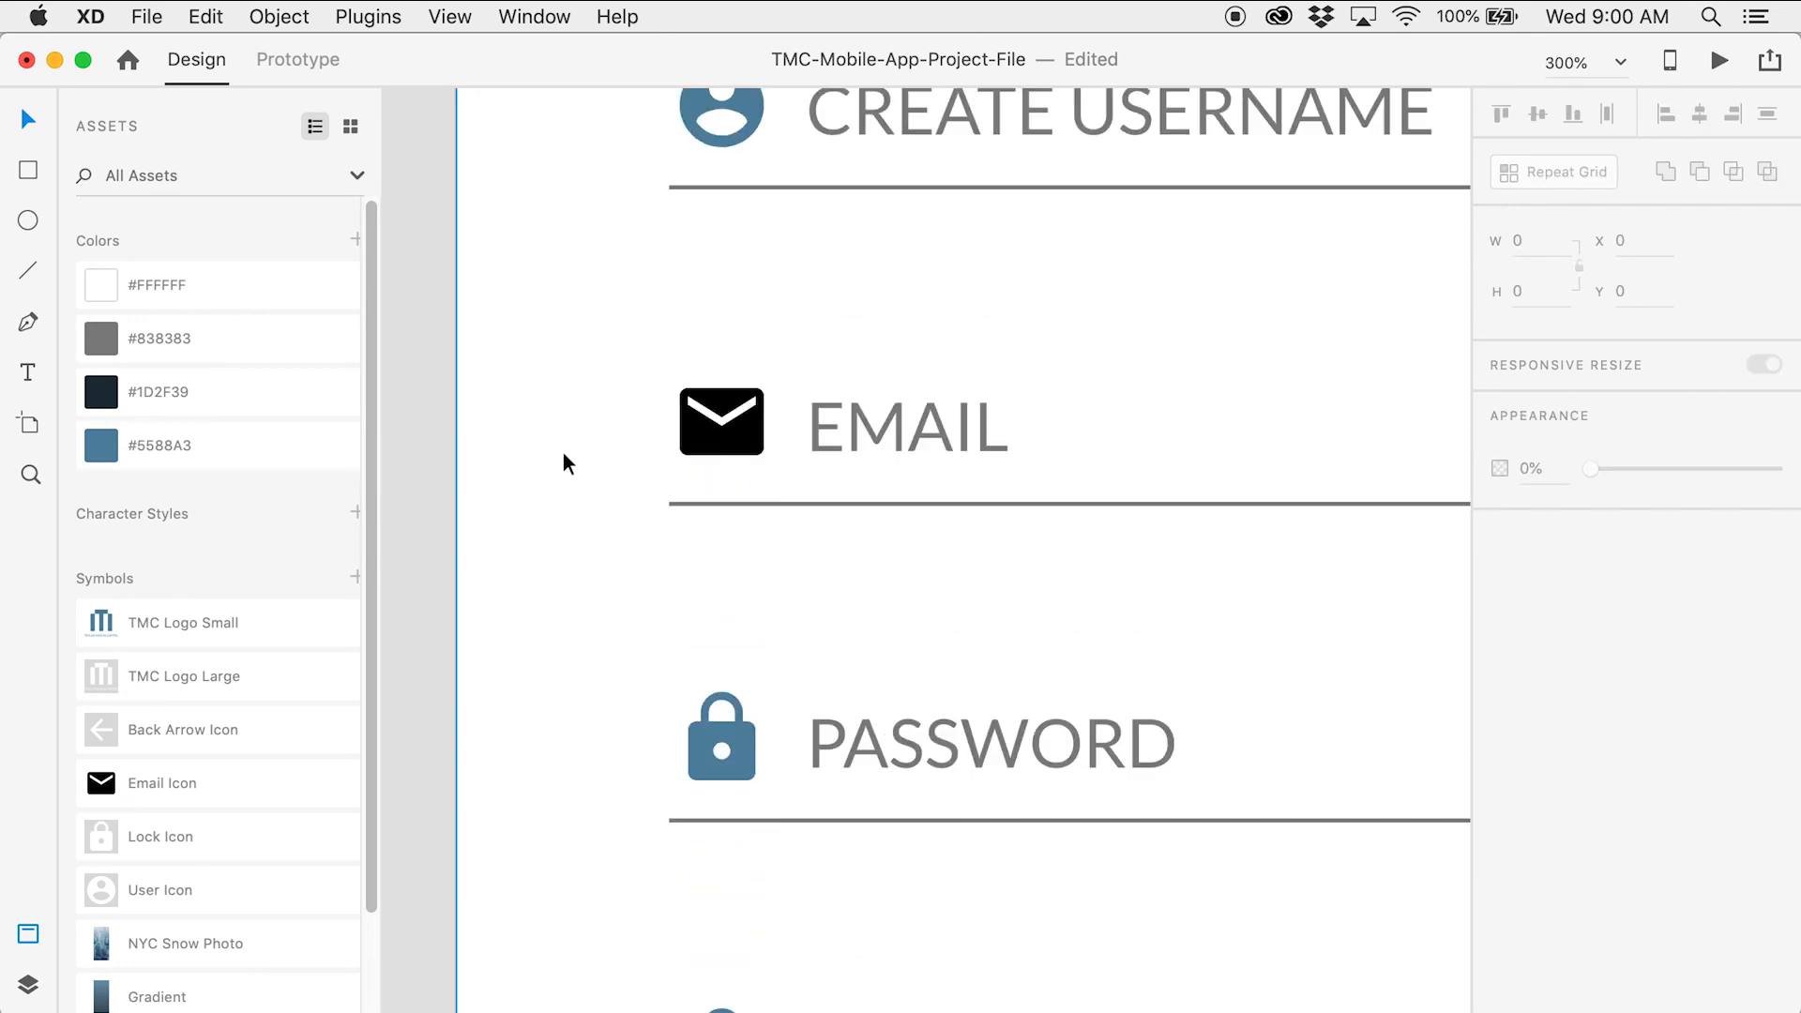
pyautogui.click(756, 439)
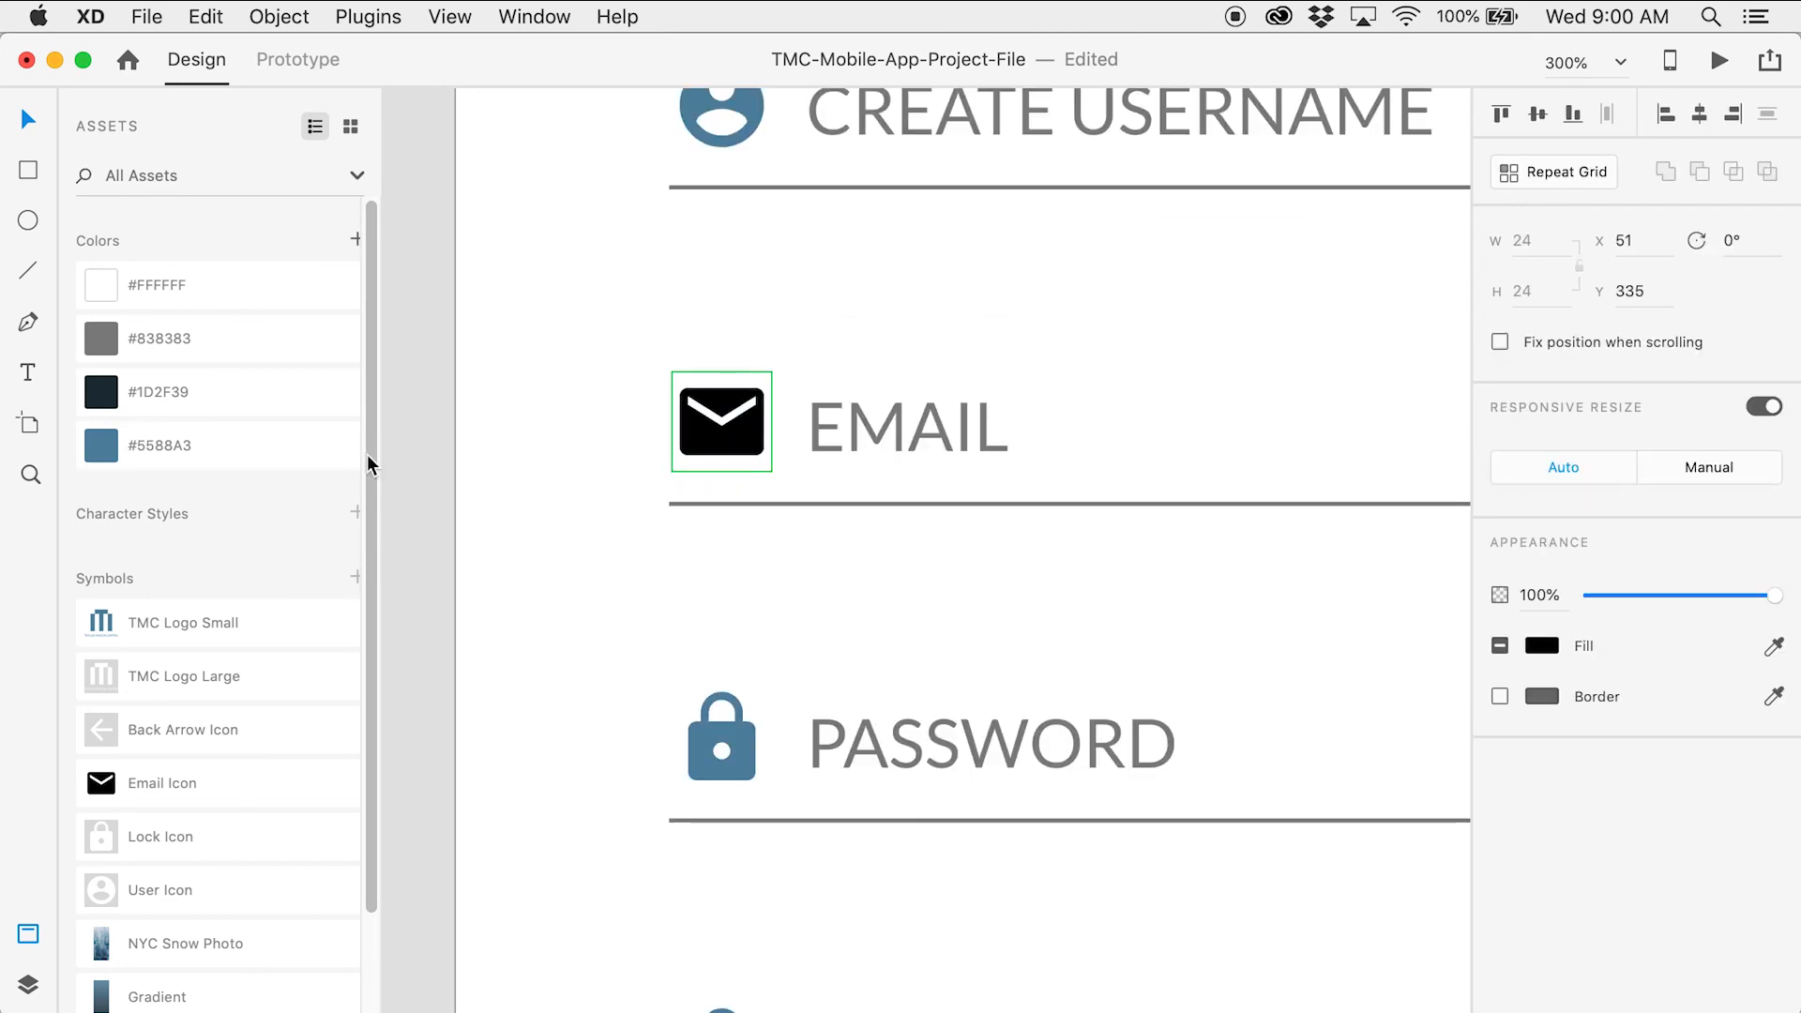
pyautogui.click(313, 453)
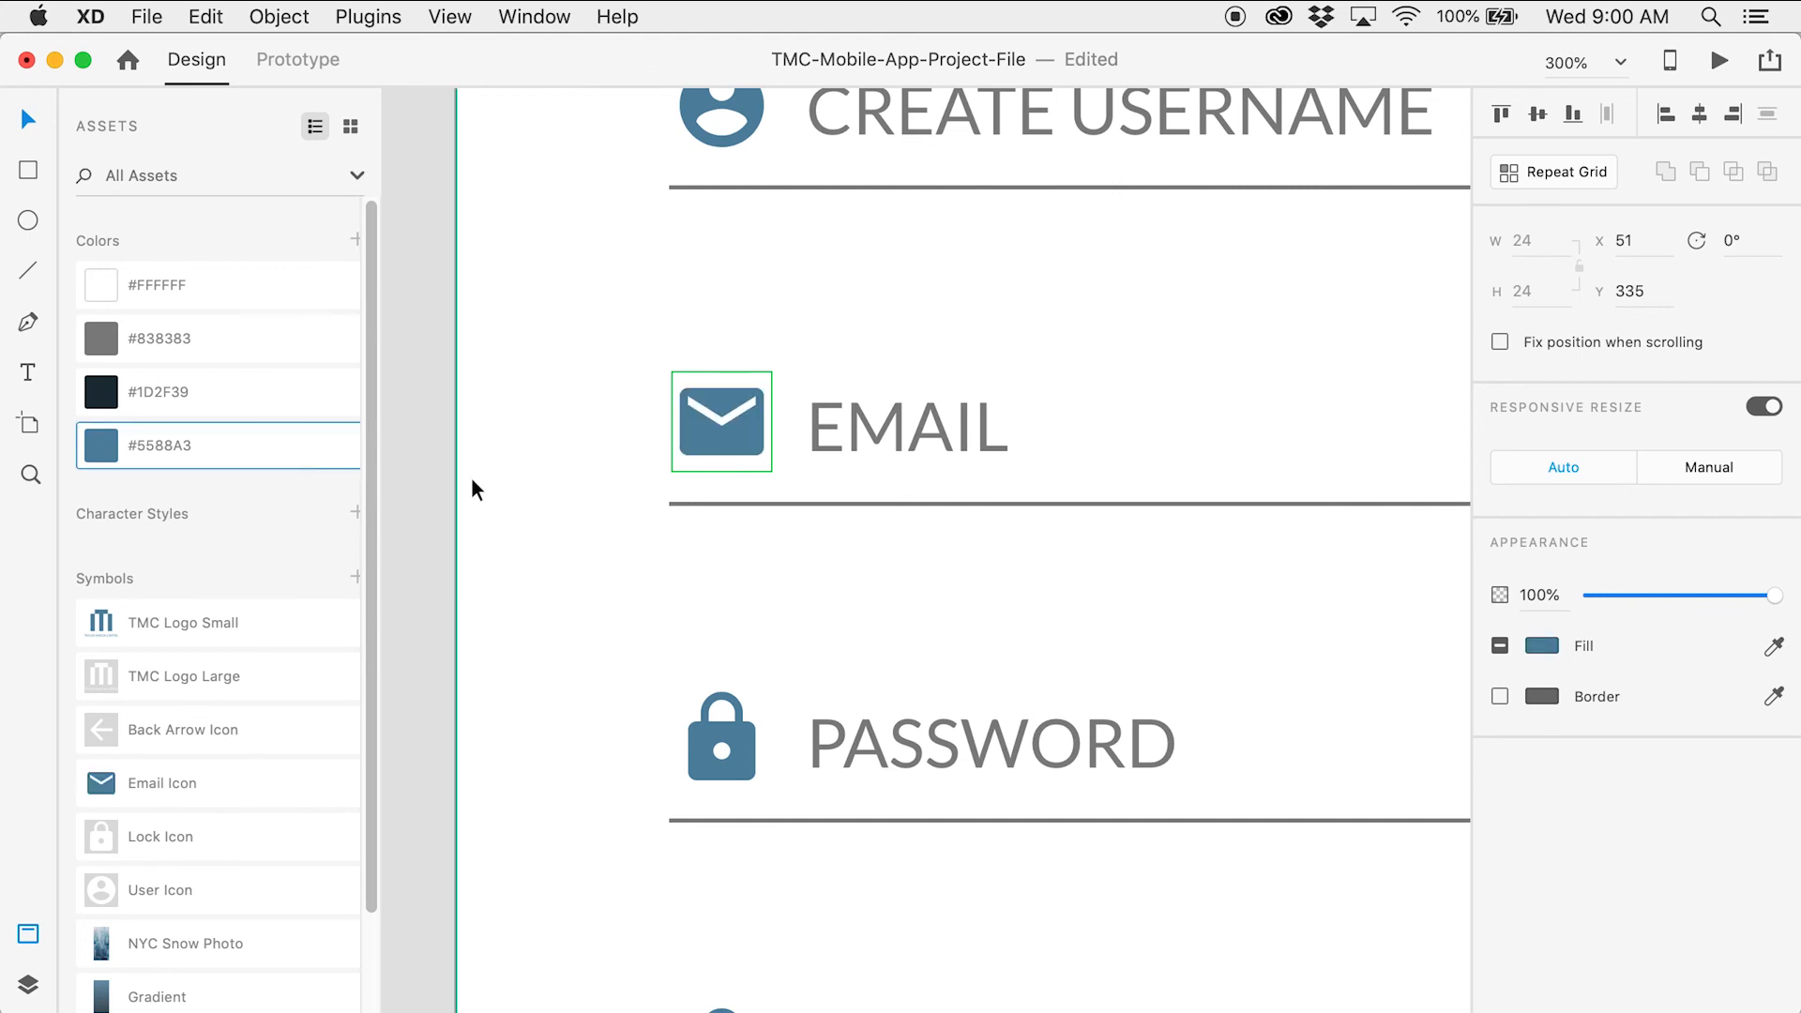
pyautogui.click(443, 478)
pyautogui.press('z')
pyautogui.keyDown('alt'); pyautogui.click(792, 511); pyautogui.keyUp('alt')
pyautogui.keyDown('alt'); pyautogui.click(792, 512); pyautogui.keyUp('alt')
pyautogui.keyDown('alt'); pyautogui.click(793, 511); pyautogui.keyUp('alt')
pyautogui.keyDown('alt'); pyautogui.click(792, 511); pyautogui.keyUp('alt')
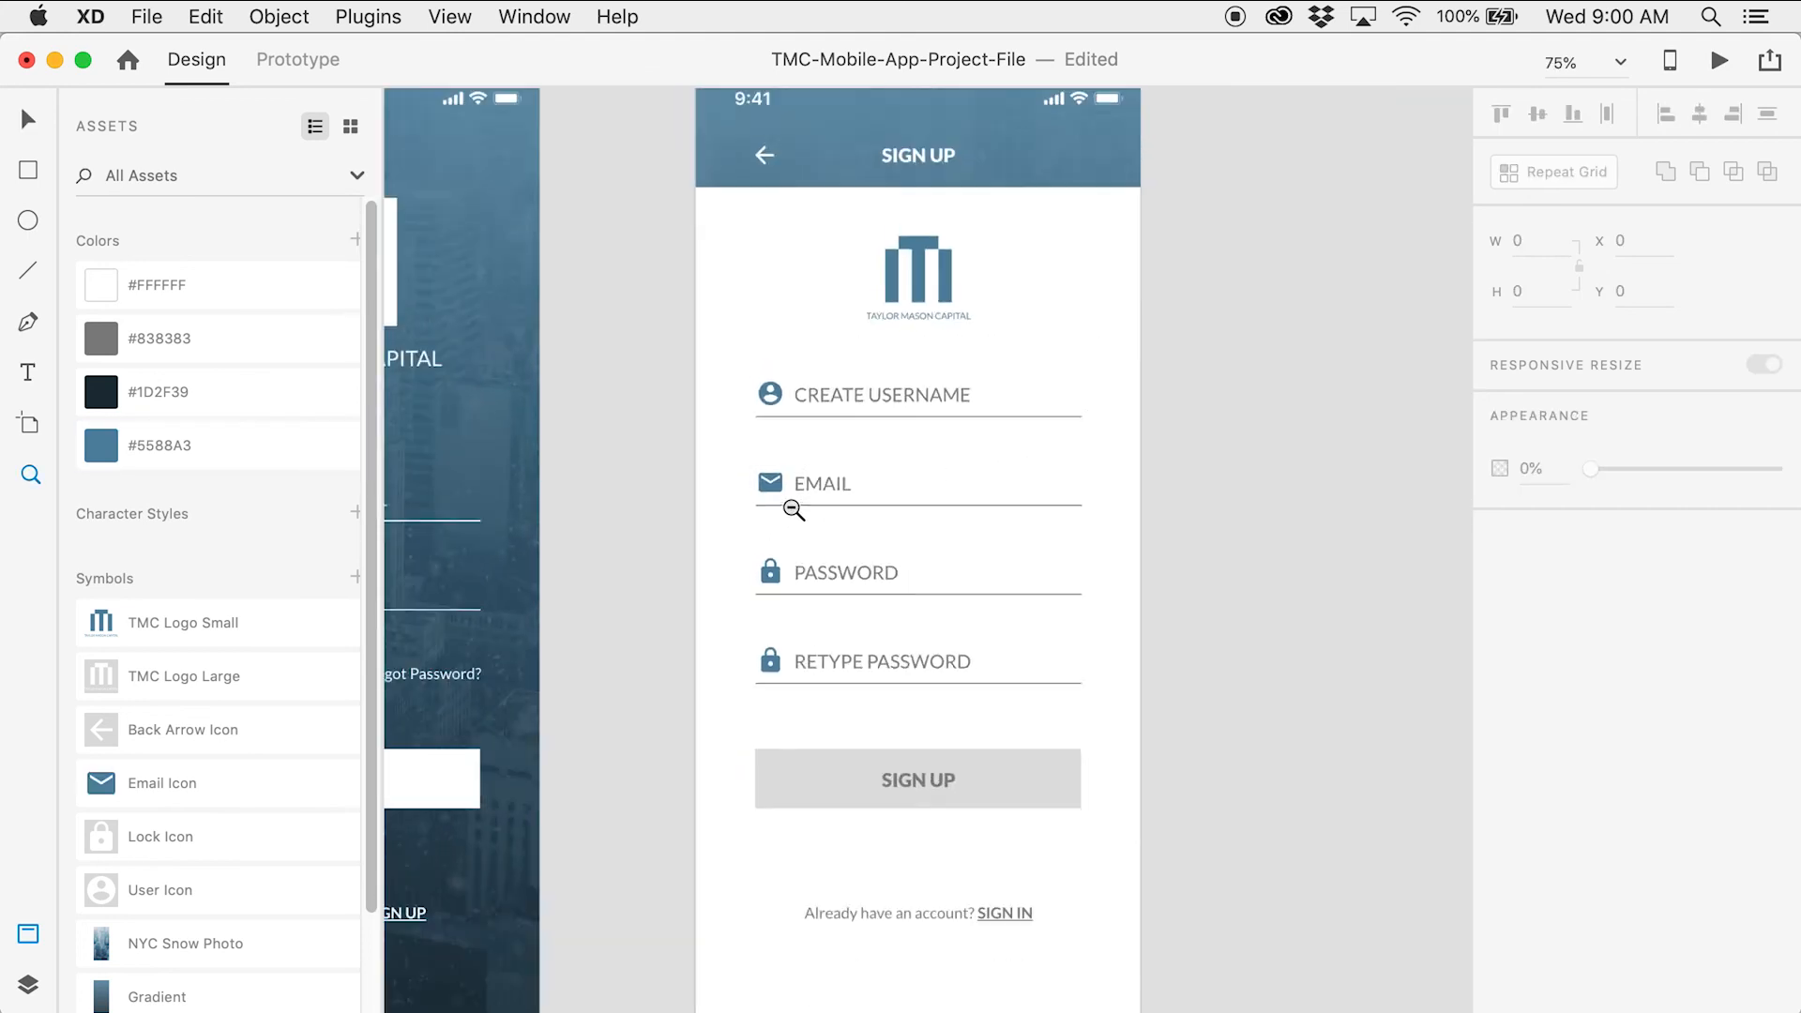
# Zoom in to 200% on the sign-up form fields
pyautogui.moveTo(714, 486); pyautogui.dragTo(1051, 481)
pyautogui.press('v')
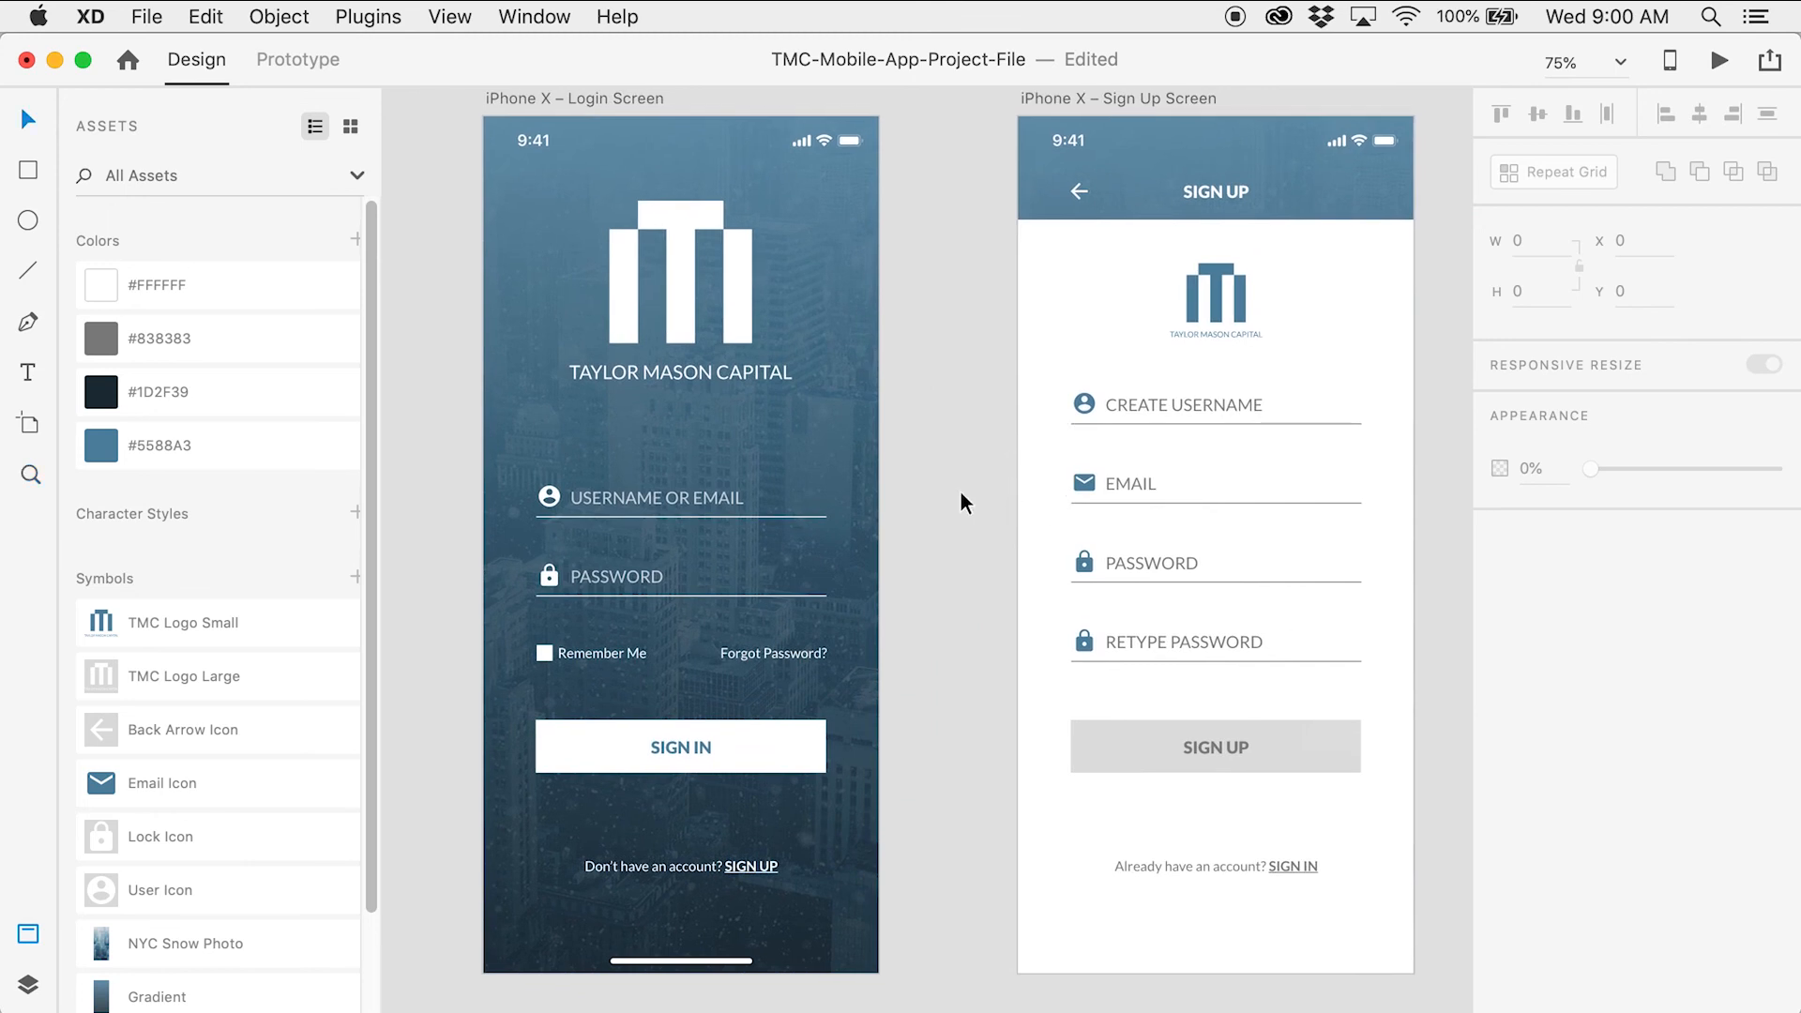
pyautogui.moveTo(1002, 461); pyautogui.dragTo(804, 423)
pyautogui.press('z')
pyautogui.click(985, 469)
pyautogui.click(991, 469)
pyautogui.moveTo(1010, 470); pyautogui.dragTo(816, 438)
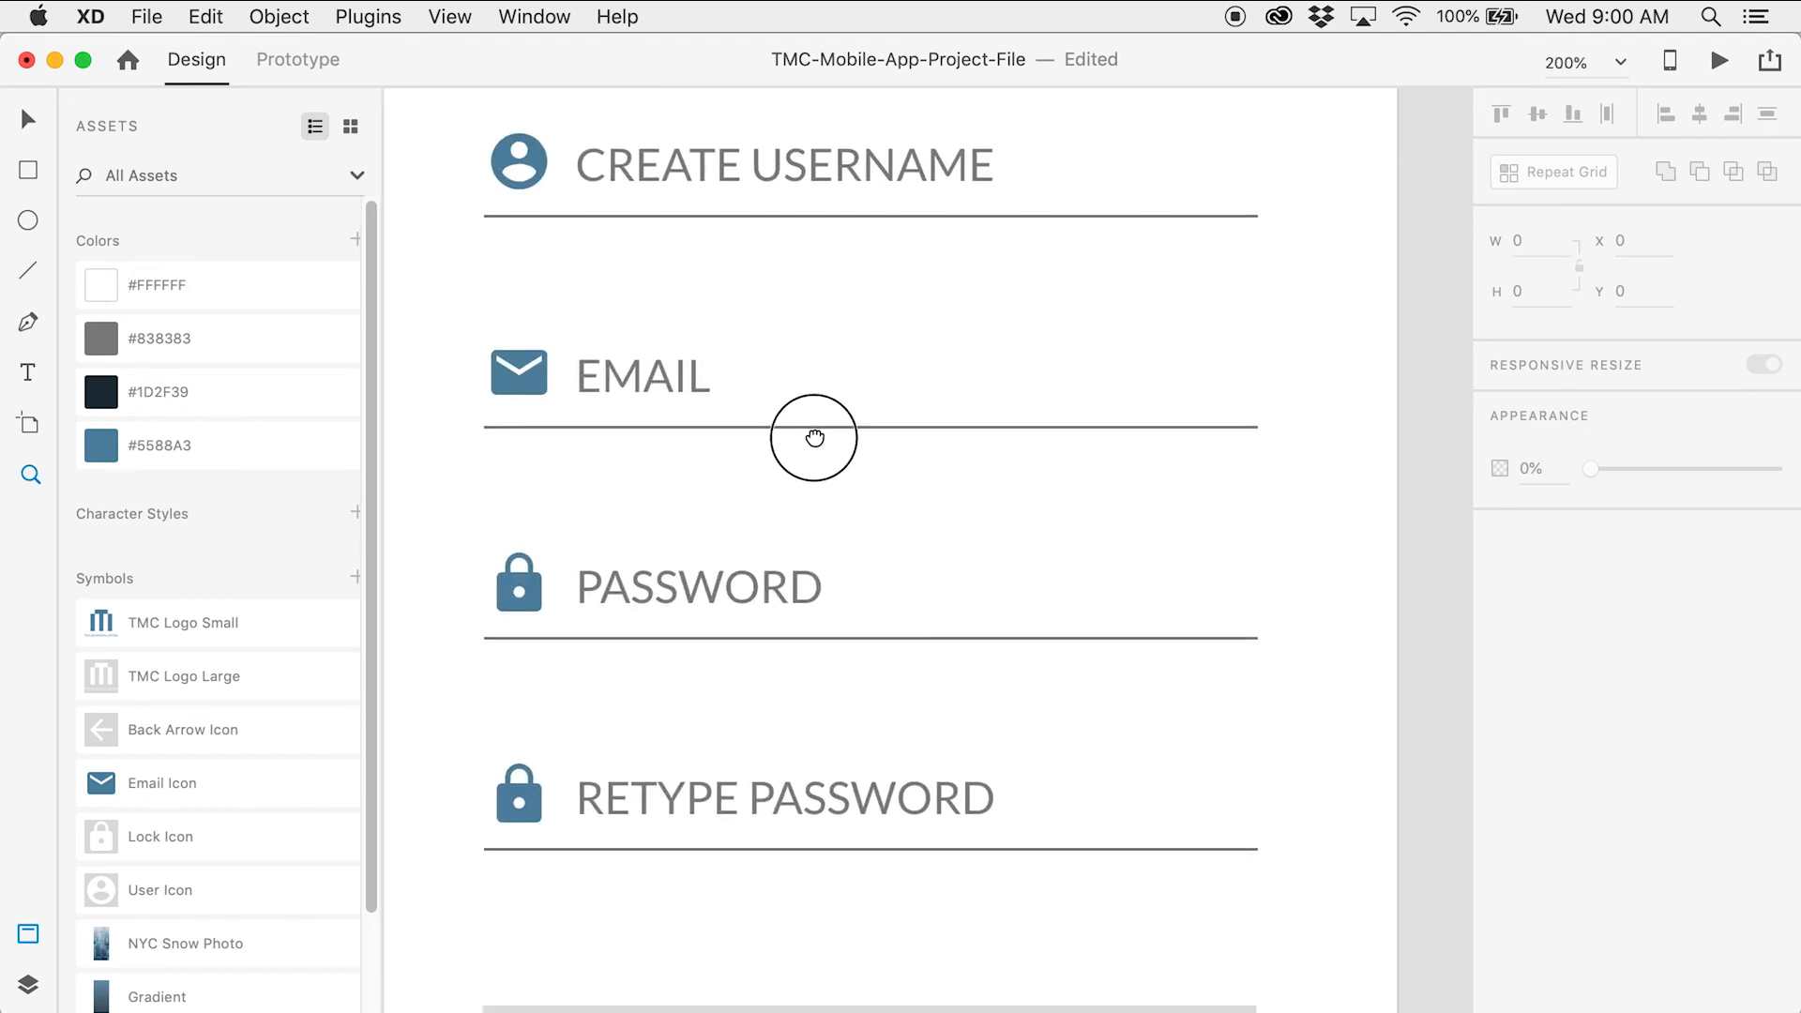
pyautogui.press('v')
# Apply #838383 grey to the CREATE USERNAME, EMAIL, PASSWORD and RETYPE PASSWORD underlines
pyautogui.click(1088, 218)
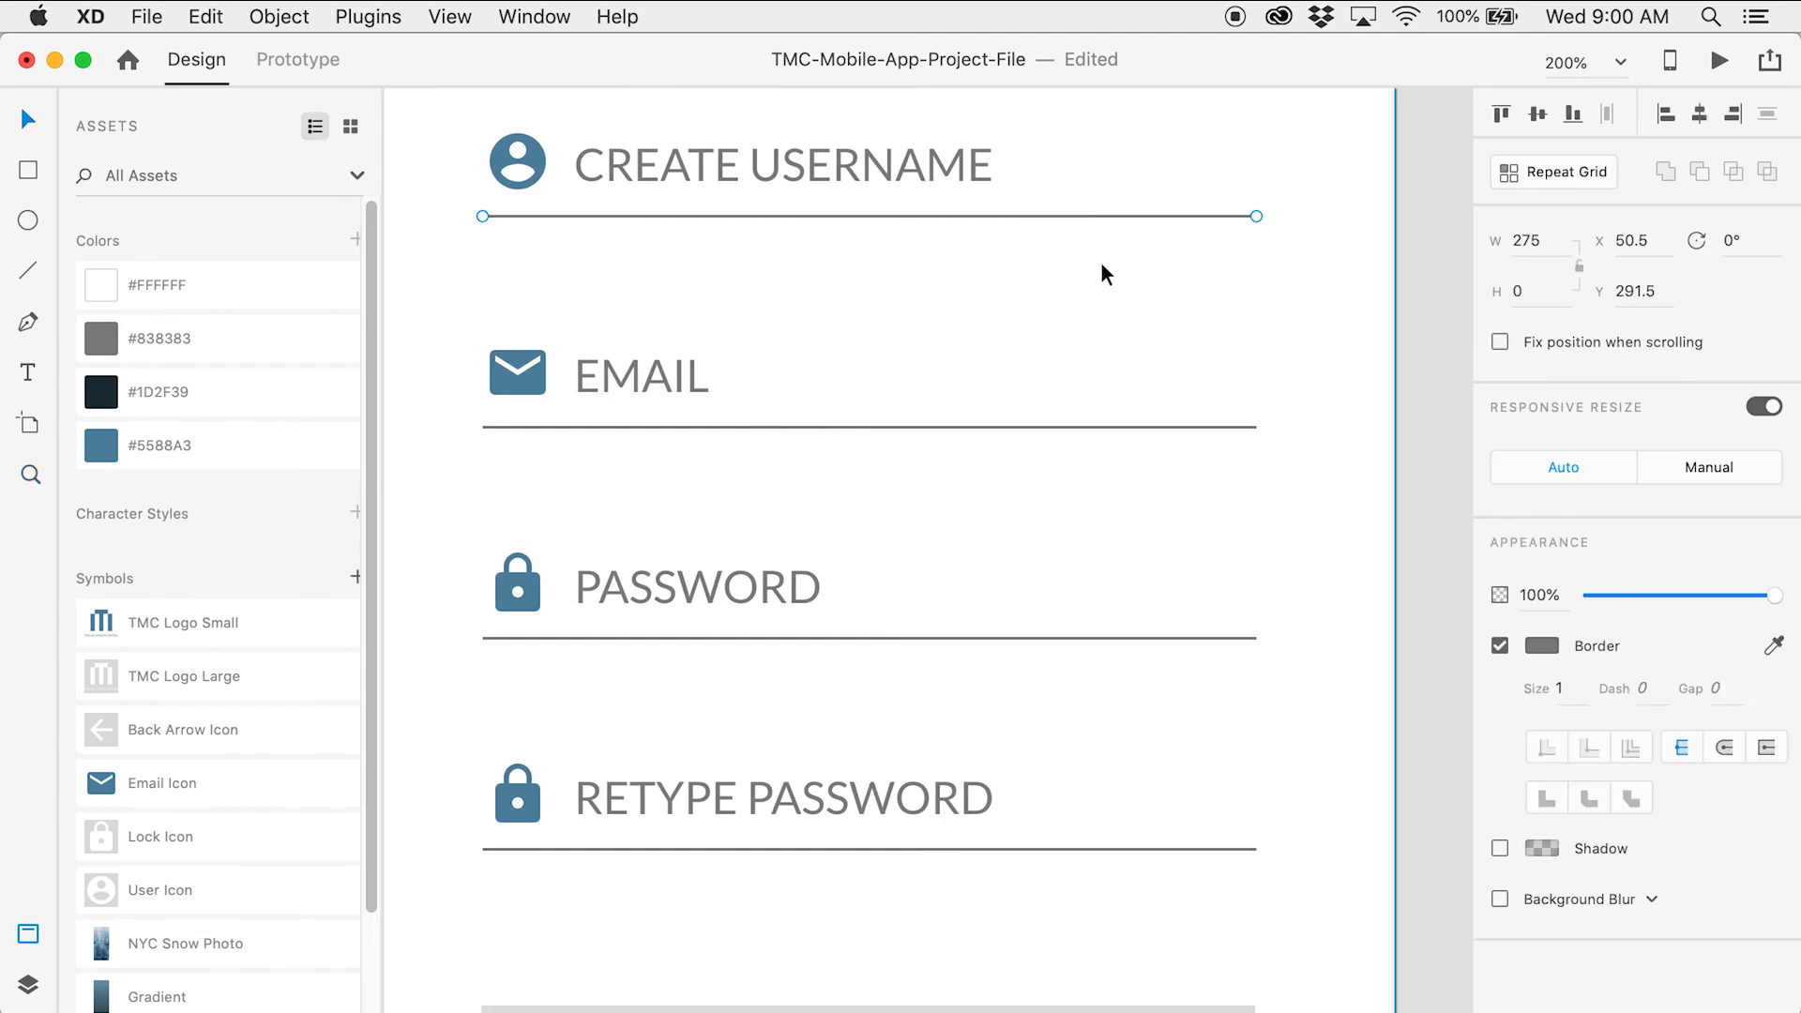
pyautogui.keyDown('shift'); pyautogui.click(1130, 427); pyautogui.keyUp('shift')
pyautogui.keyDown('shift'); pyautogui.click(1157, 637); pyautogui.keyUp('shift')
pyautogui.keyDown('shift'); pyautogui.click(1152, 846); pyautogui.keyUp('shift')
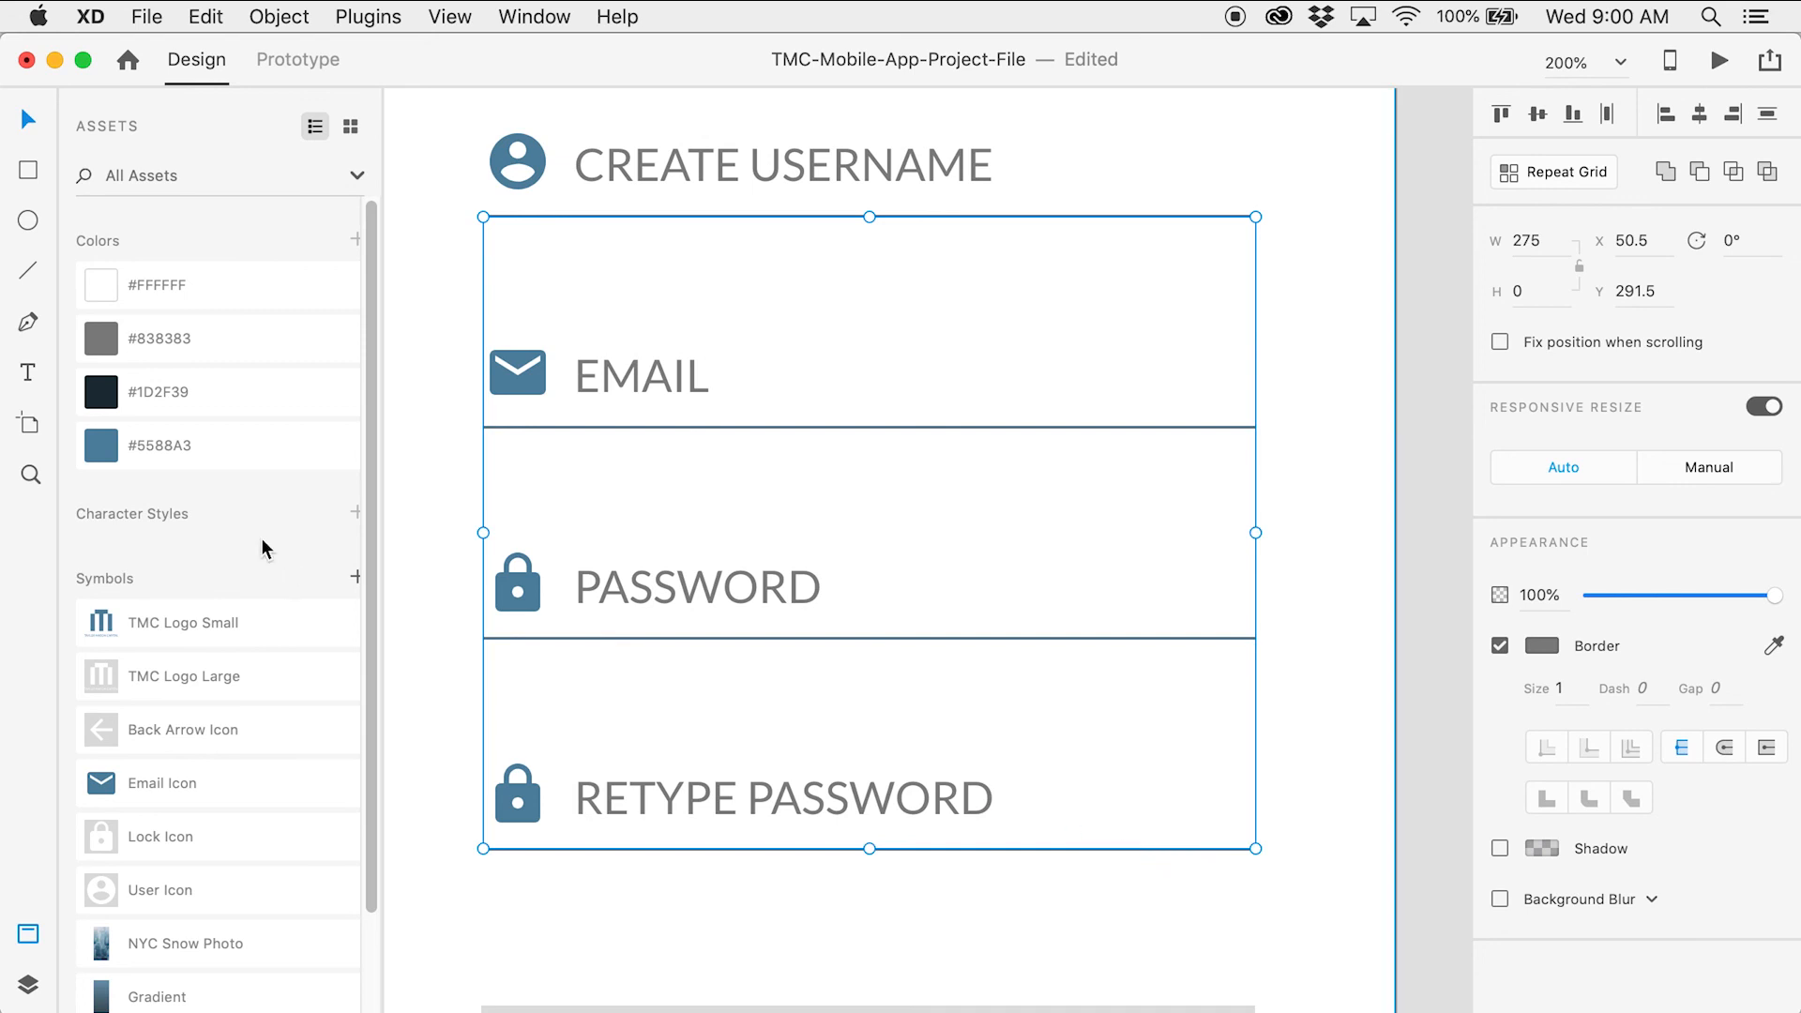
pyautogui.click(272, 340)
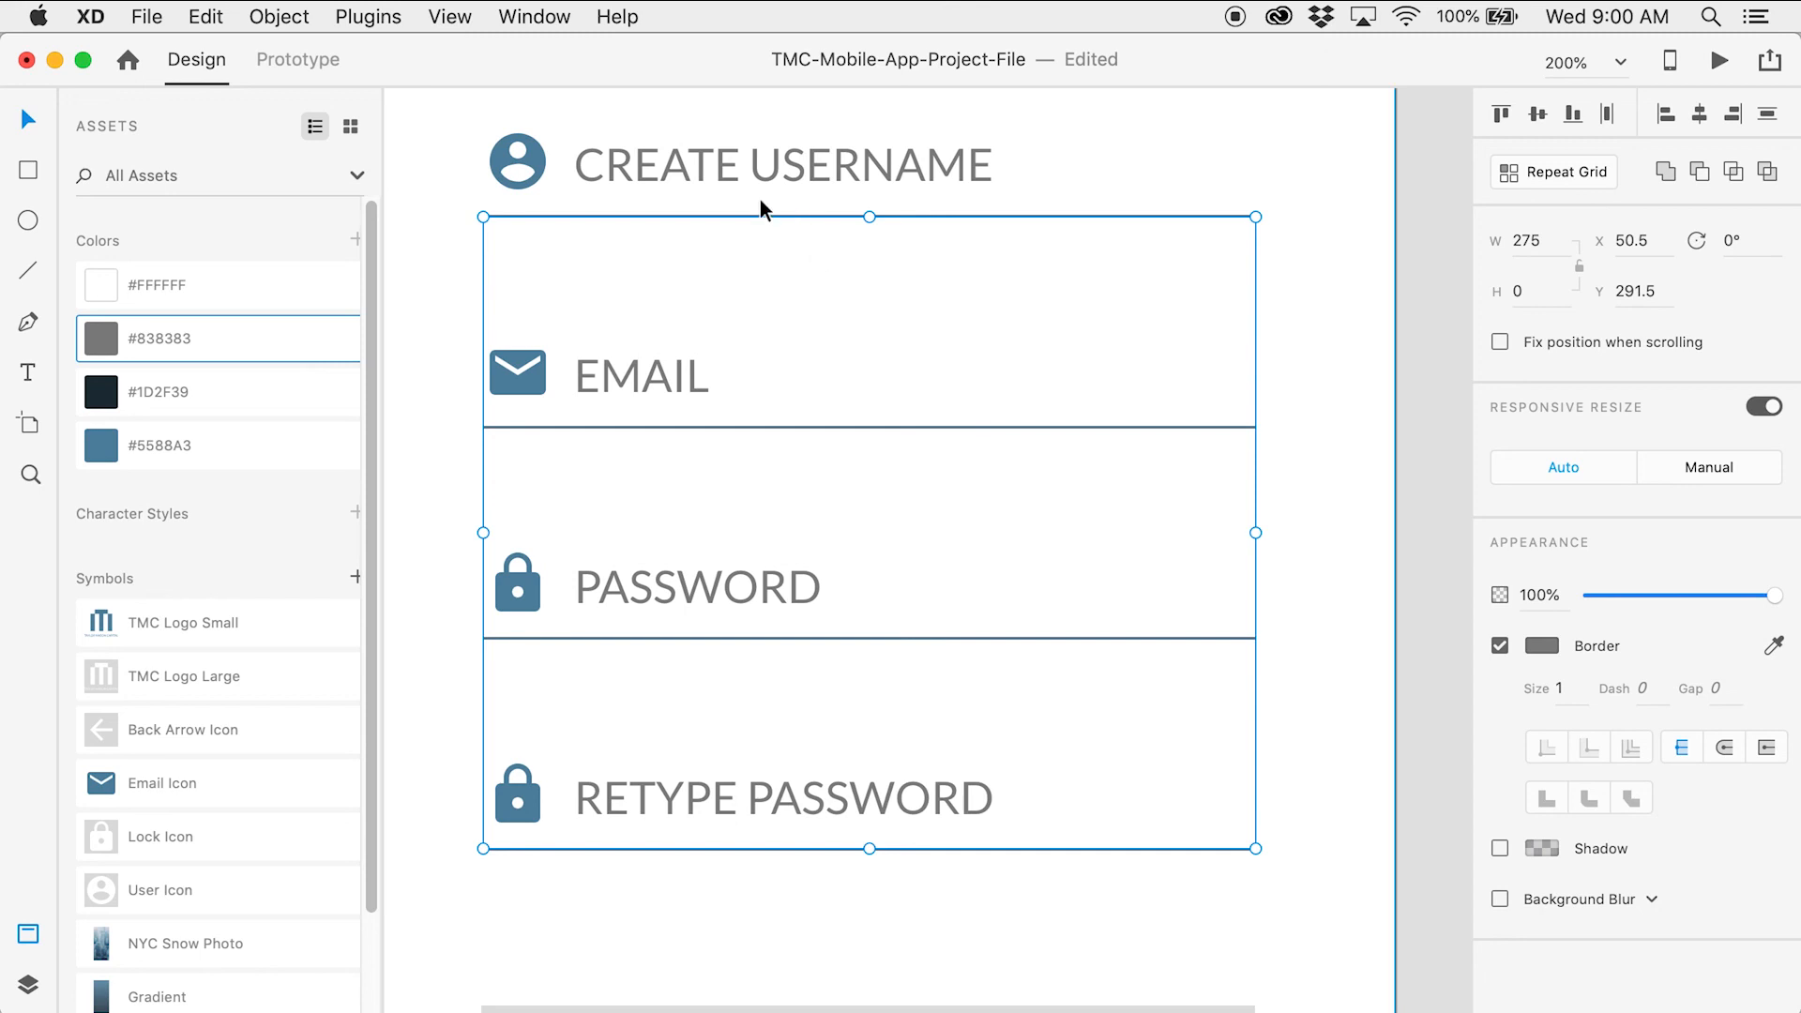
pyautogui.click(776, 169)
# Colour the four field labels, CREATE USERNAME through RETYPE PASSWORD, #838383 at 50% opacity
pyautogui.keyDown('shift'); pyautogui.click(681, 377); pyautogui.keyUp('shift')
pyautogui.keyDown('shift'); pyautogui.click(751, 588); pyautogui.keyUp('shift')
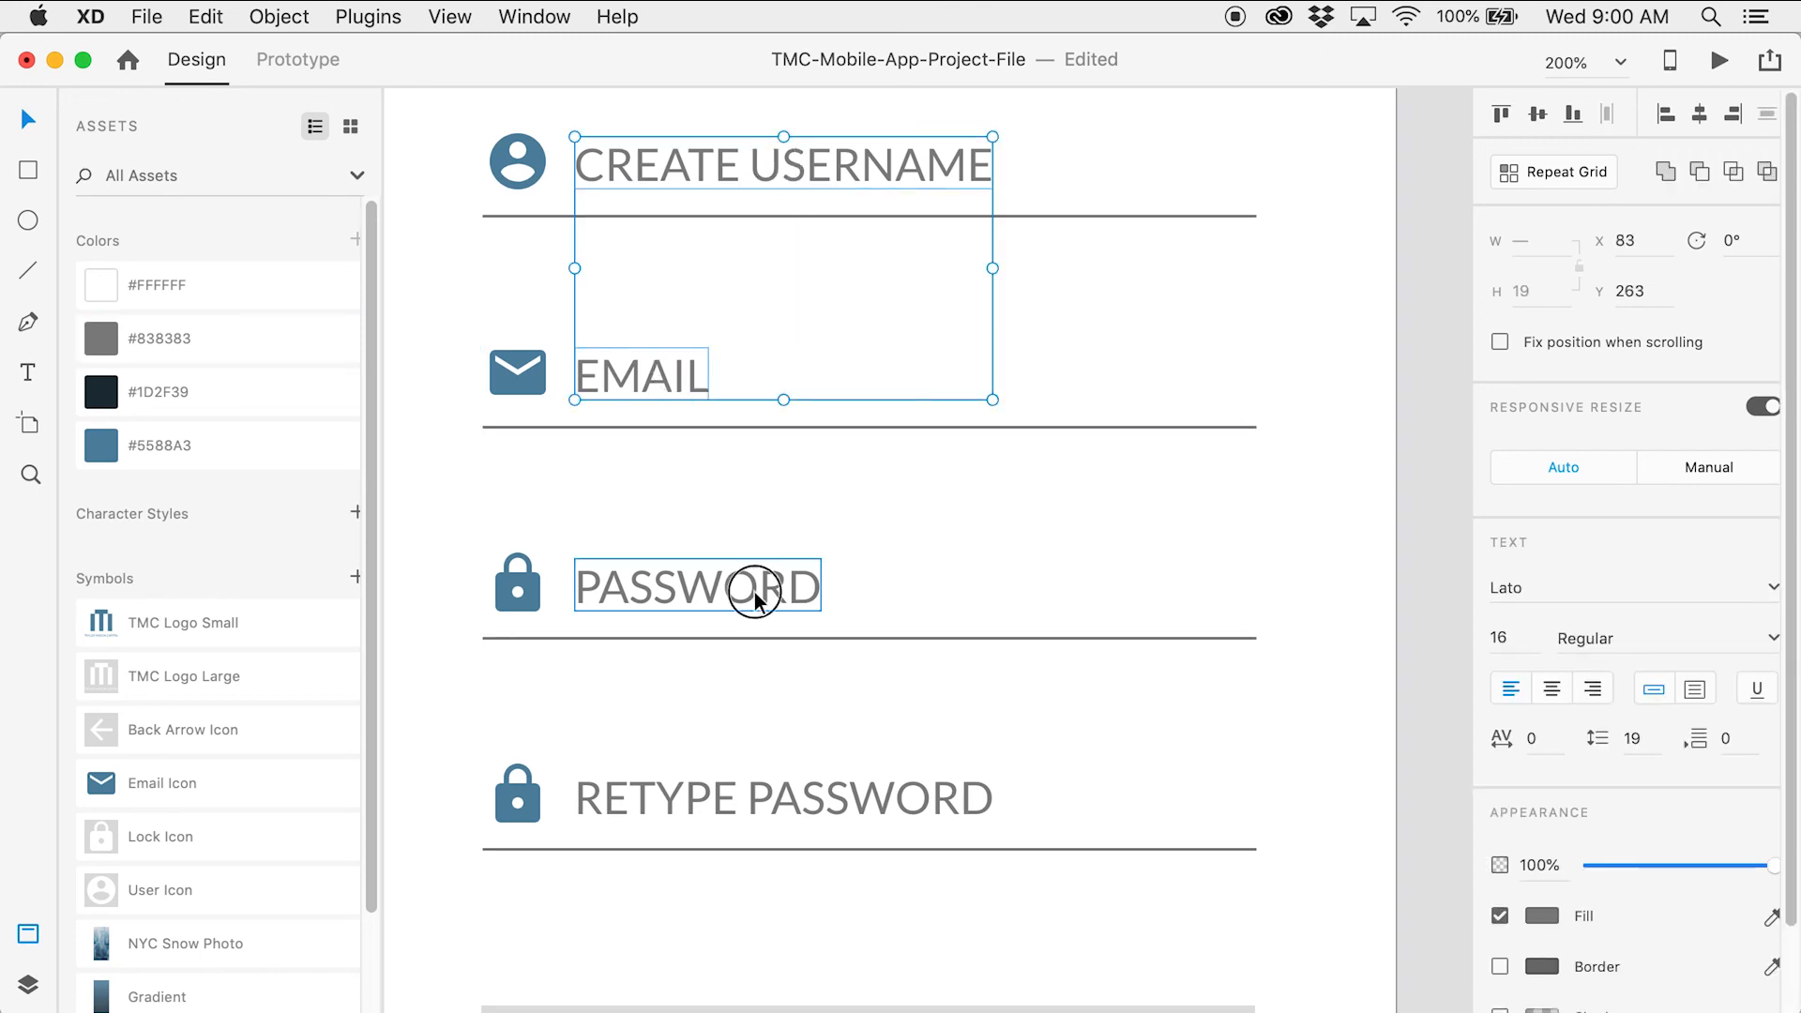
pyautogui.keyDown('shift'); pyautogui.click(808, 808); pyautogui.keyUp('shift')
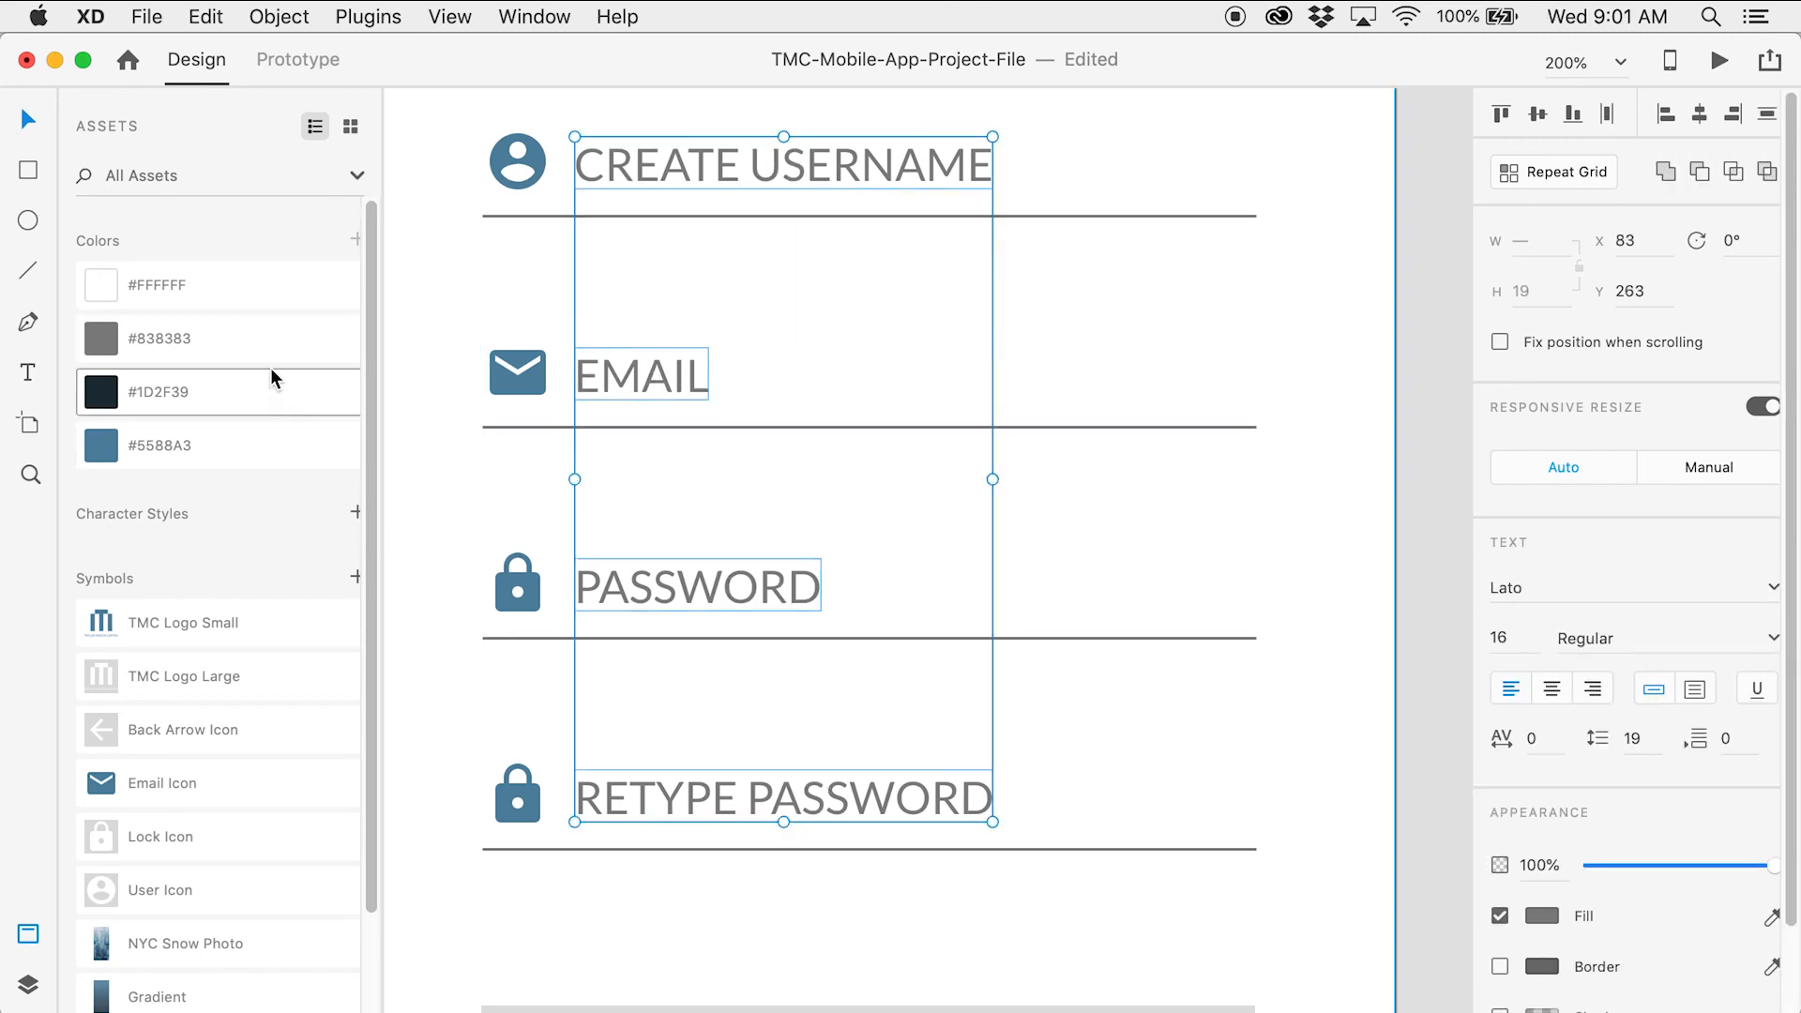
pyautogui.click(257, 345)
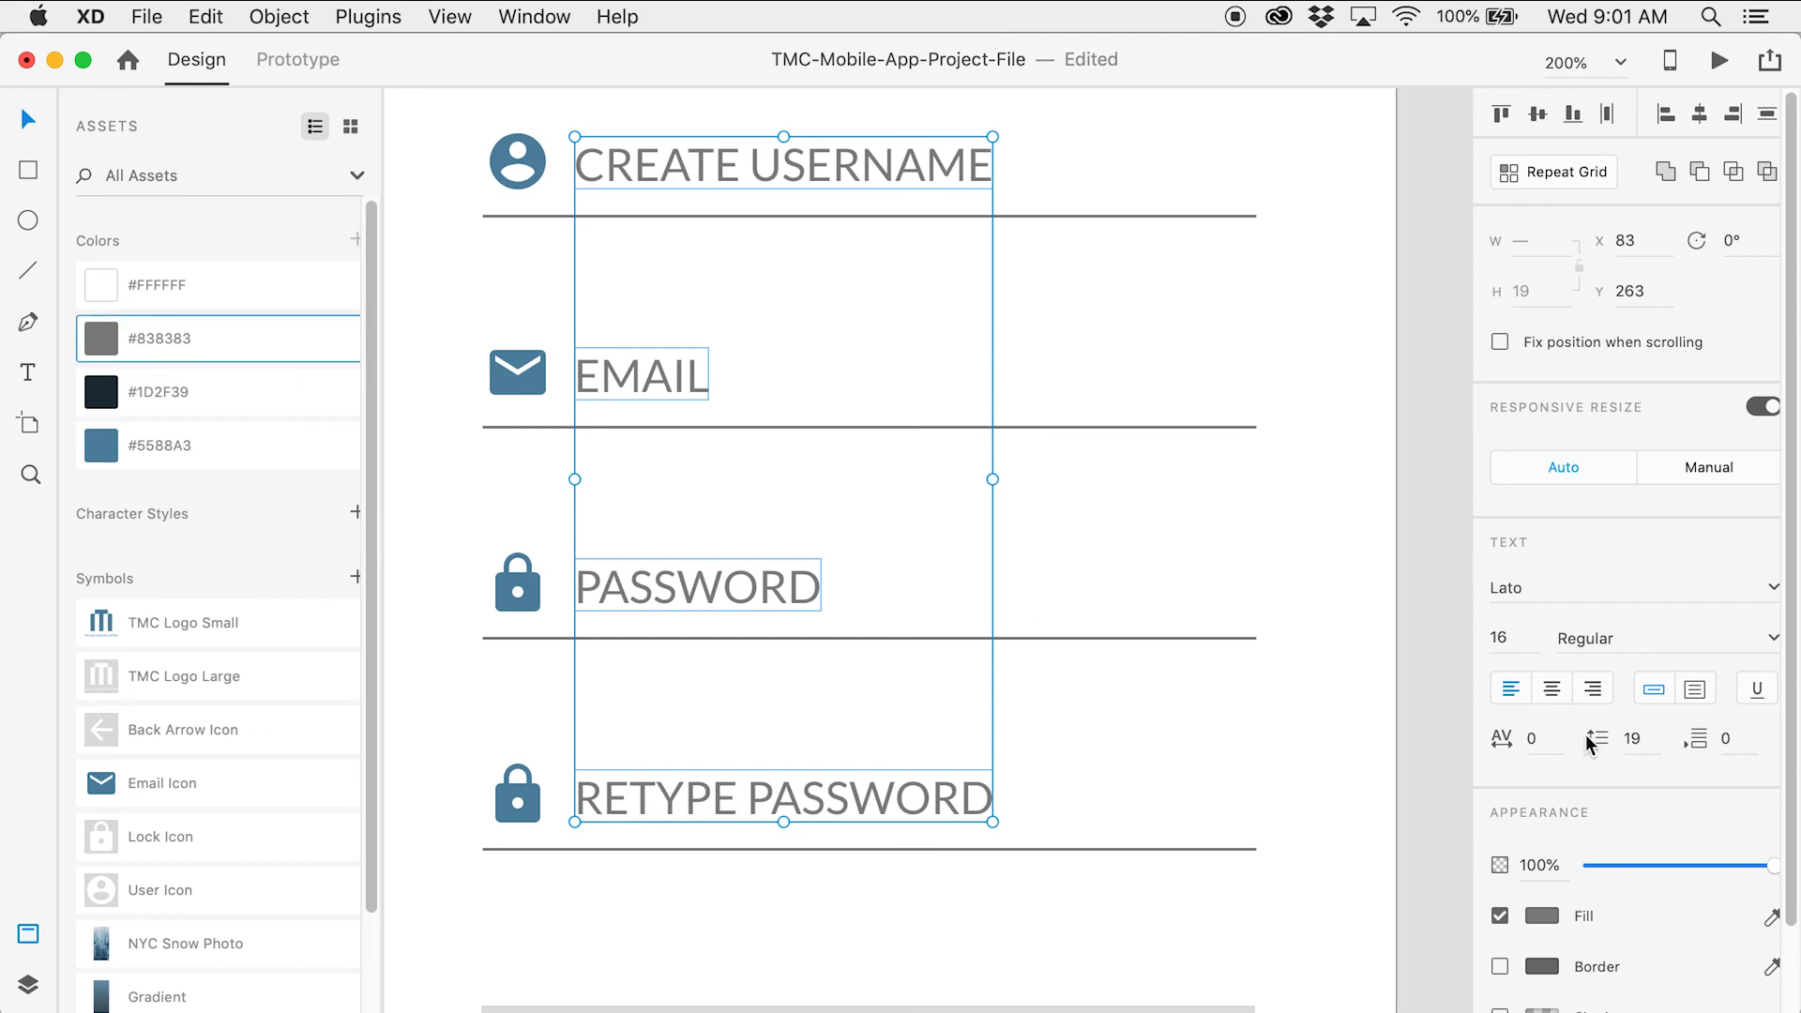
pyautogui.click(1534, 864)
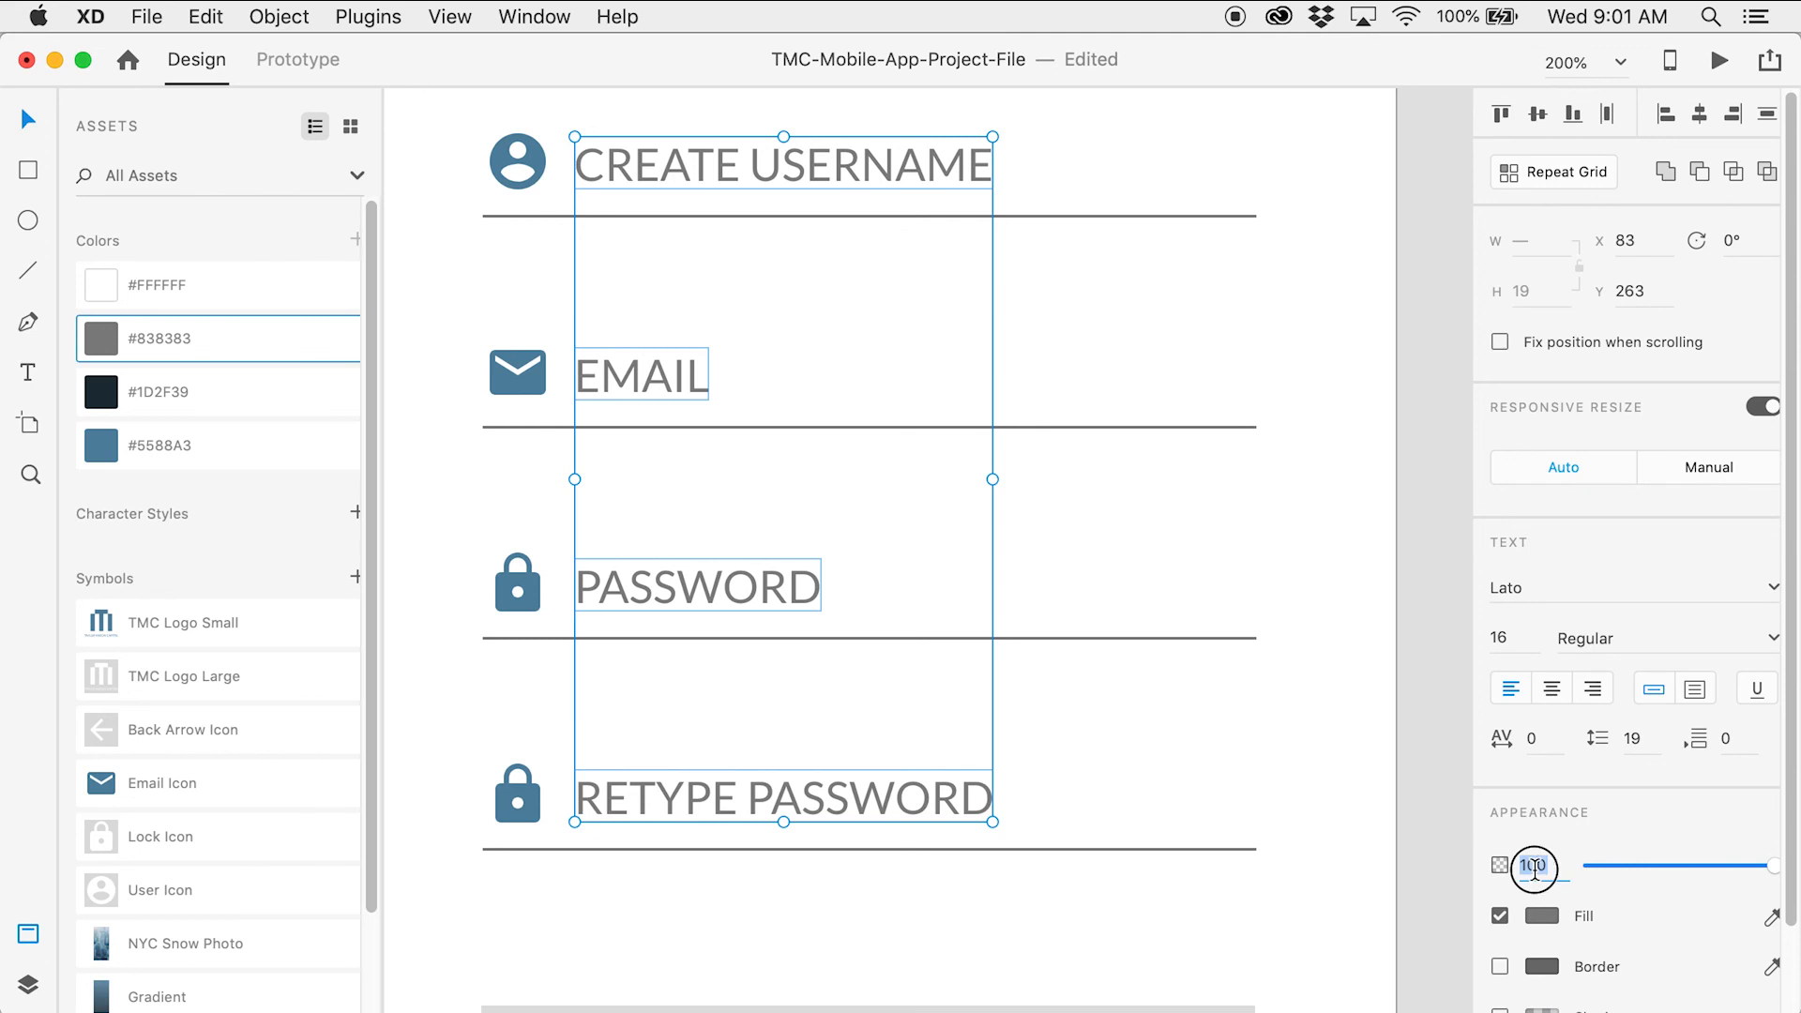
pyautogui.write('50')
pyautogui.press('Return')
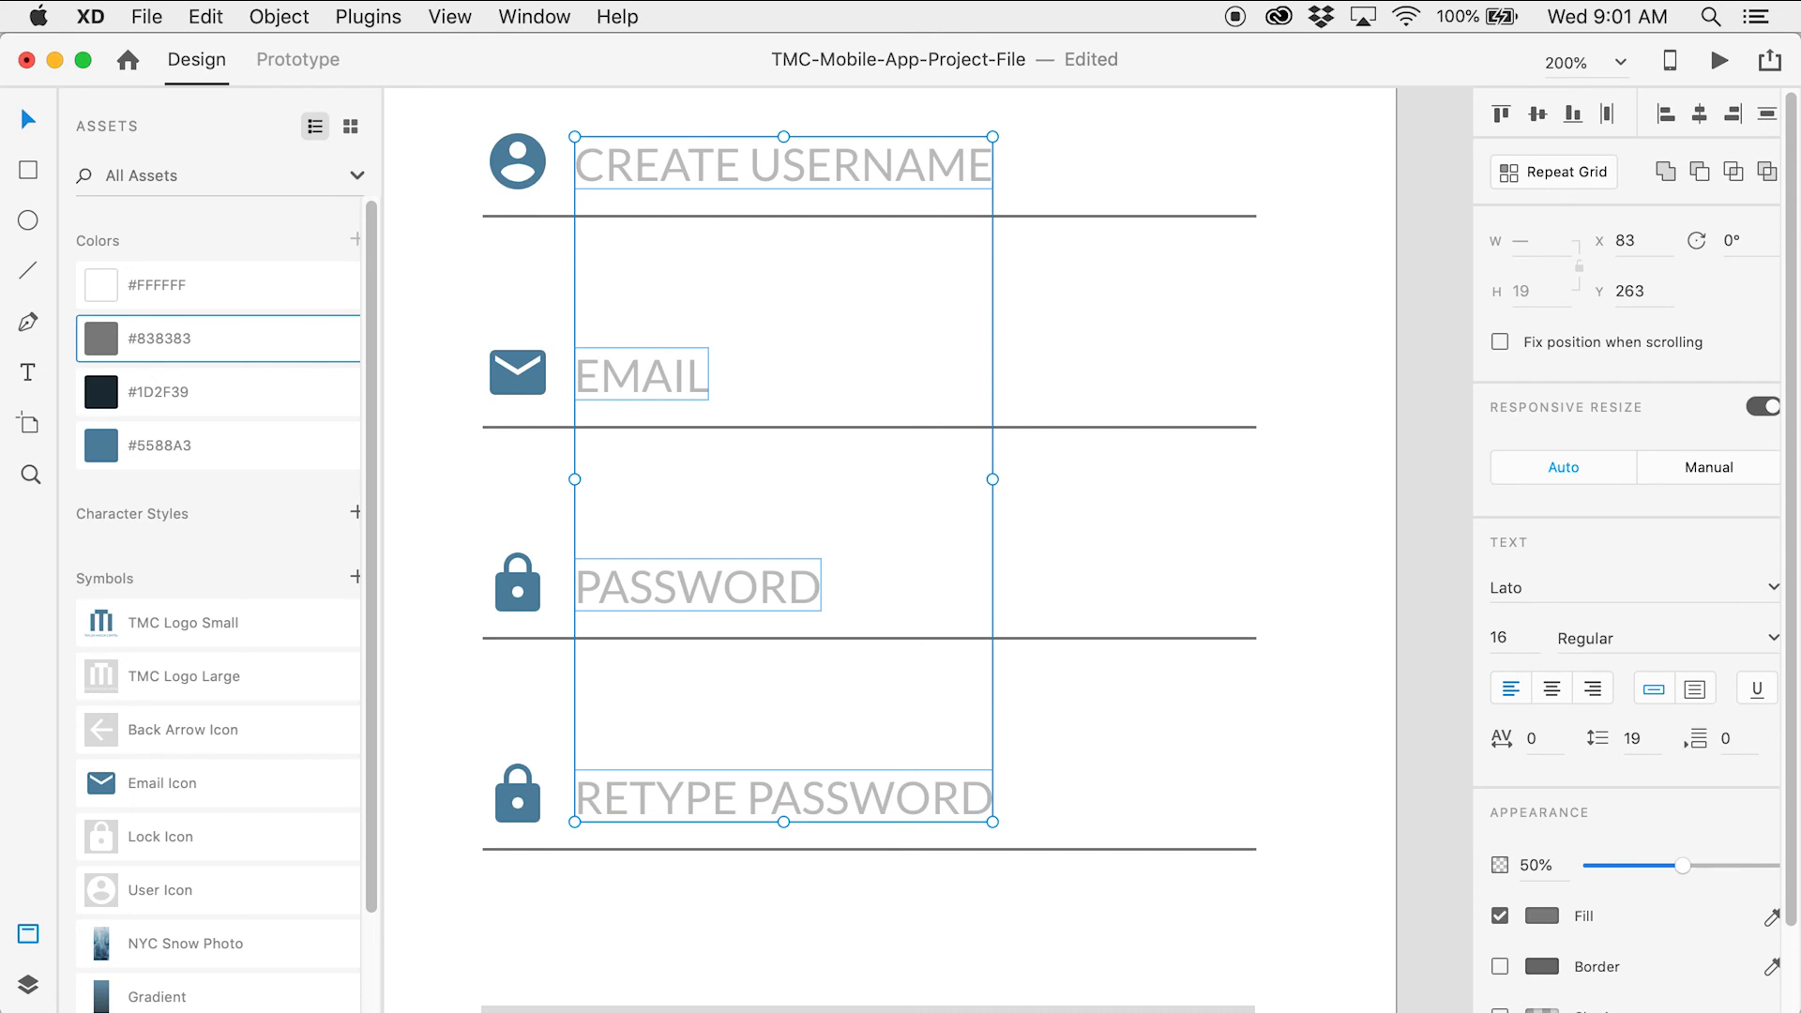
pyautogui.click(1404, 737)
# Make the SIGN UP button rectangle 100% opaque and fill it #5588A3 blue
pyautogui.press('z')
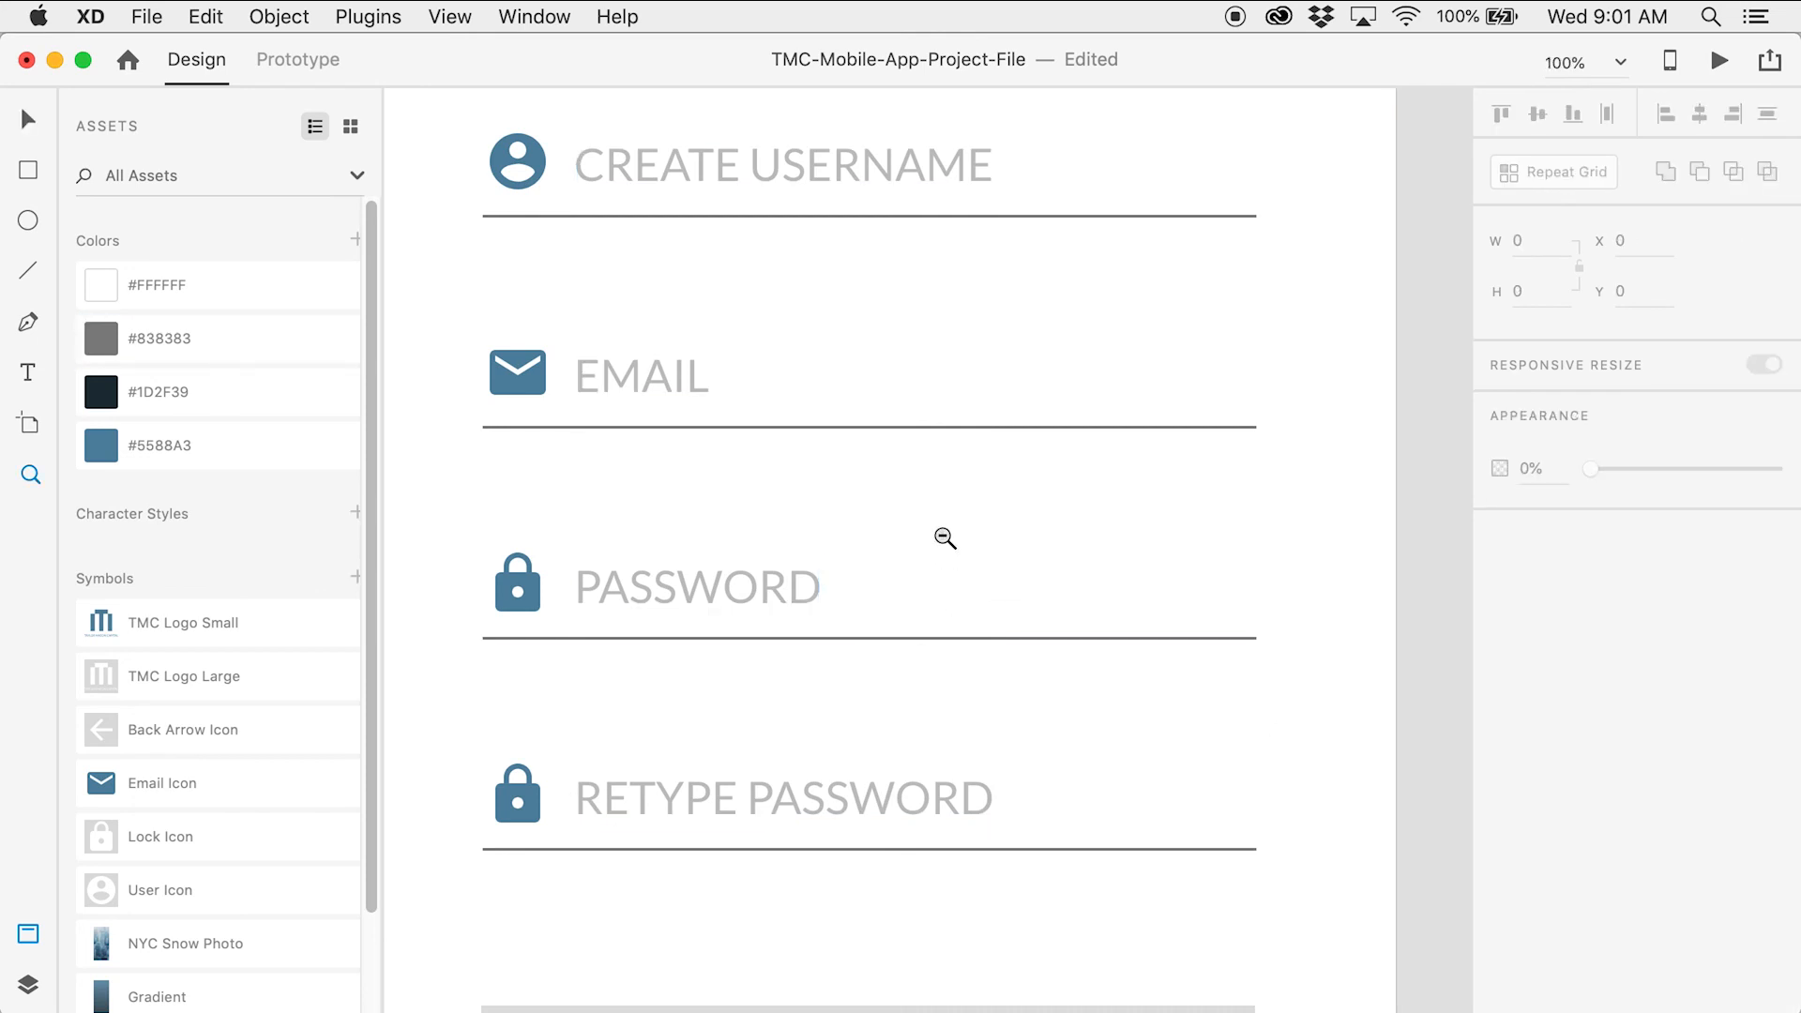
pyautogui.keyDown('alt'); pyautogui.click(944, 539); pyautogui.keyUp('alt')
pyautogui.press('v')
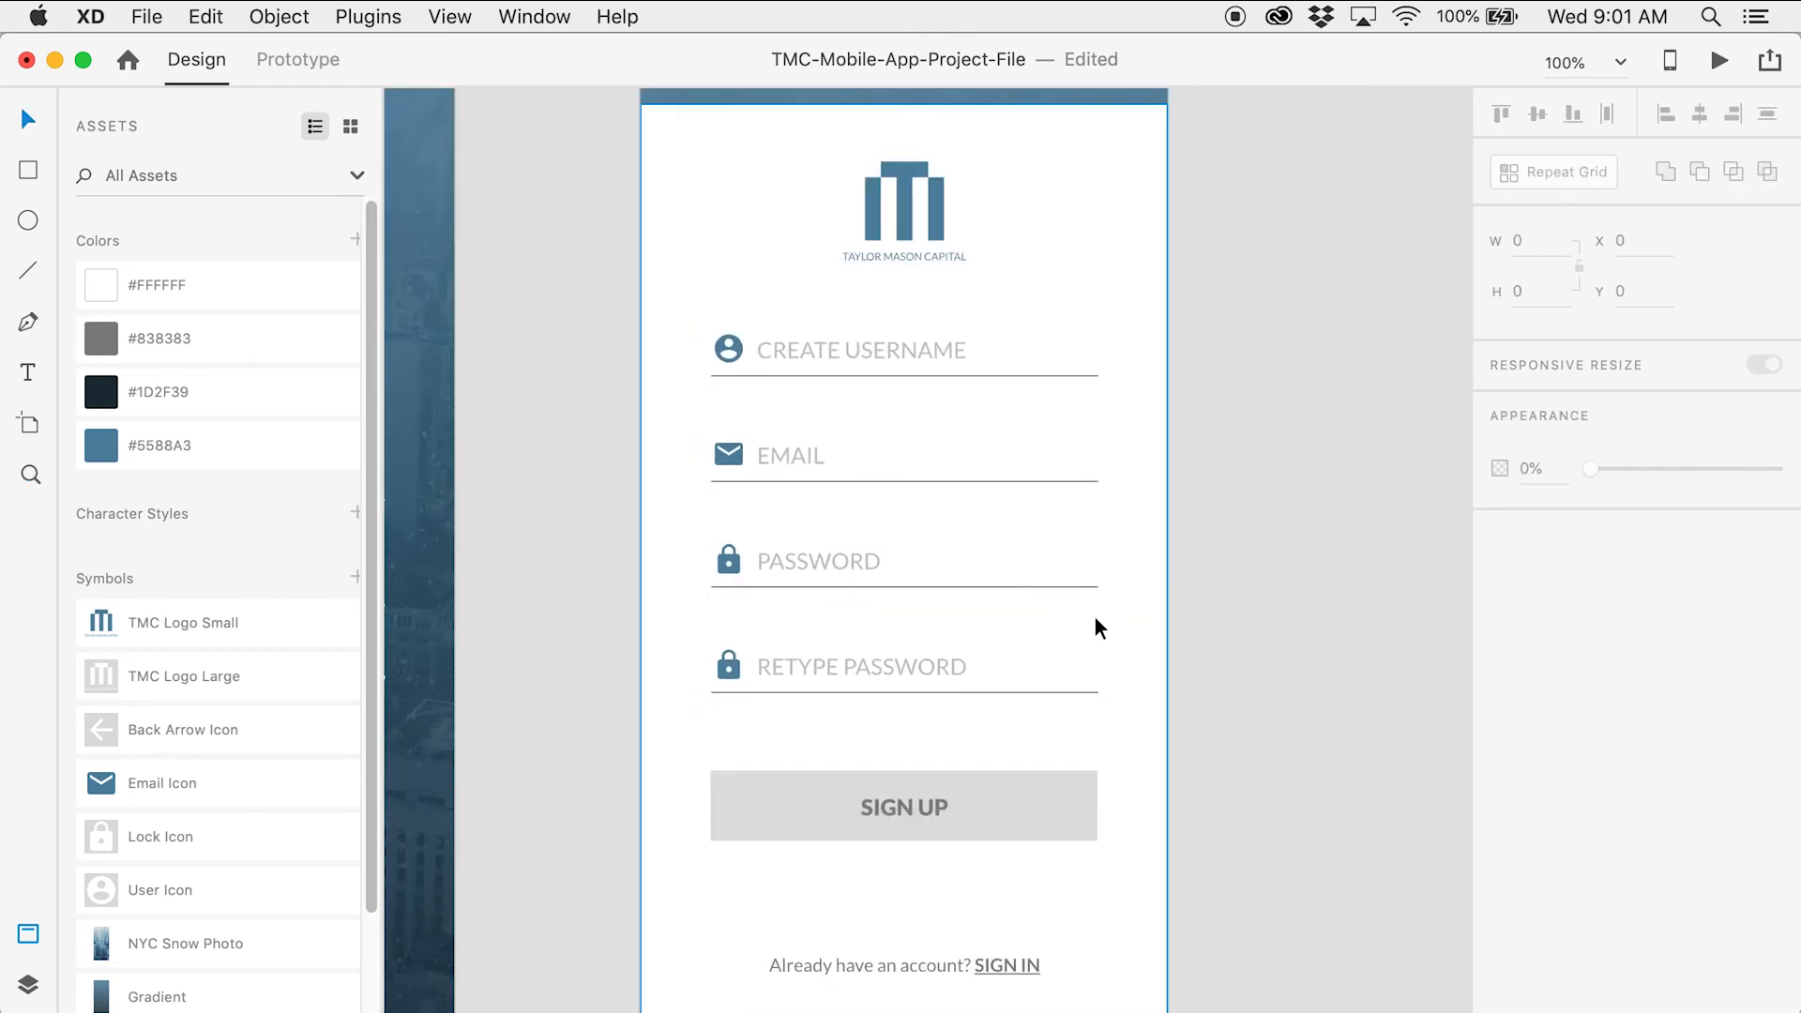
pyautogui.moveTo(1286, 587); pyautogui.dragTo(1194, 378)
pyautogui.press('z')
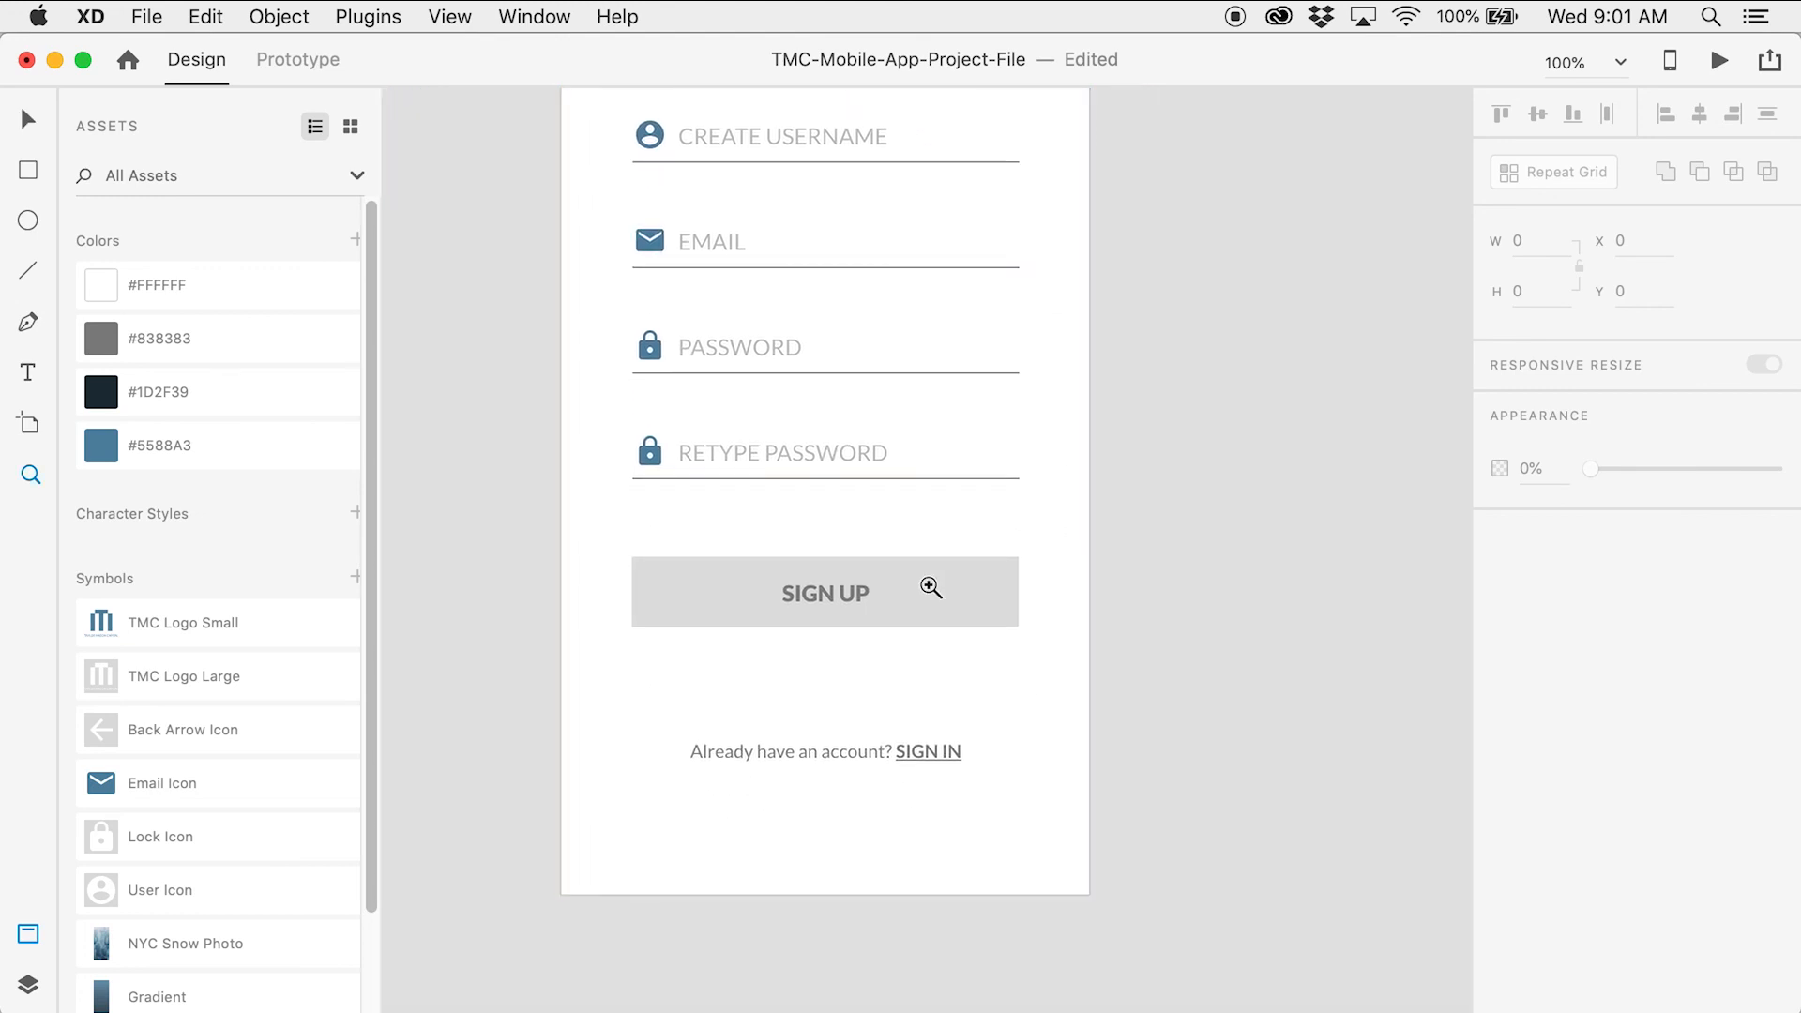
pyautogui.click(933, 585)
pyautogui.moveTo(925, 587); pyautogui.dragTo(1032, 418)
pyautogui.press('v')
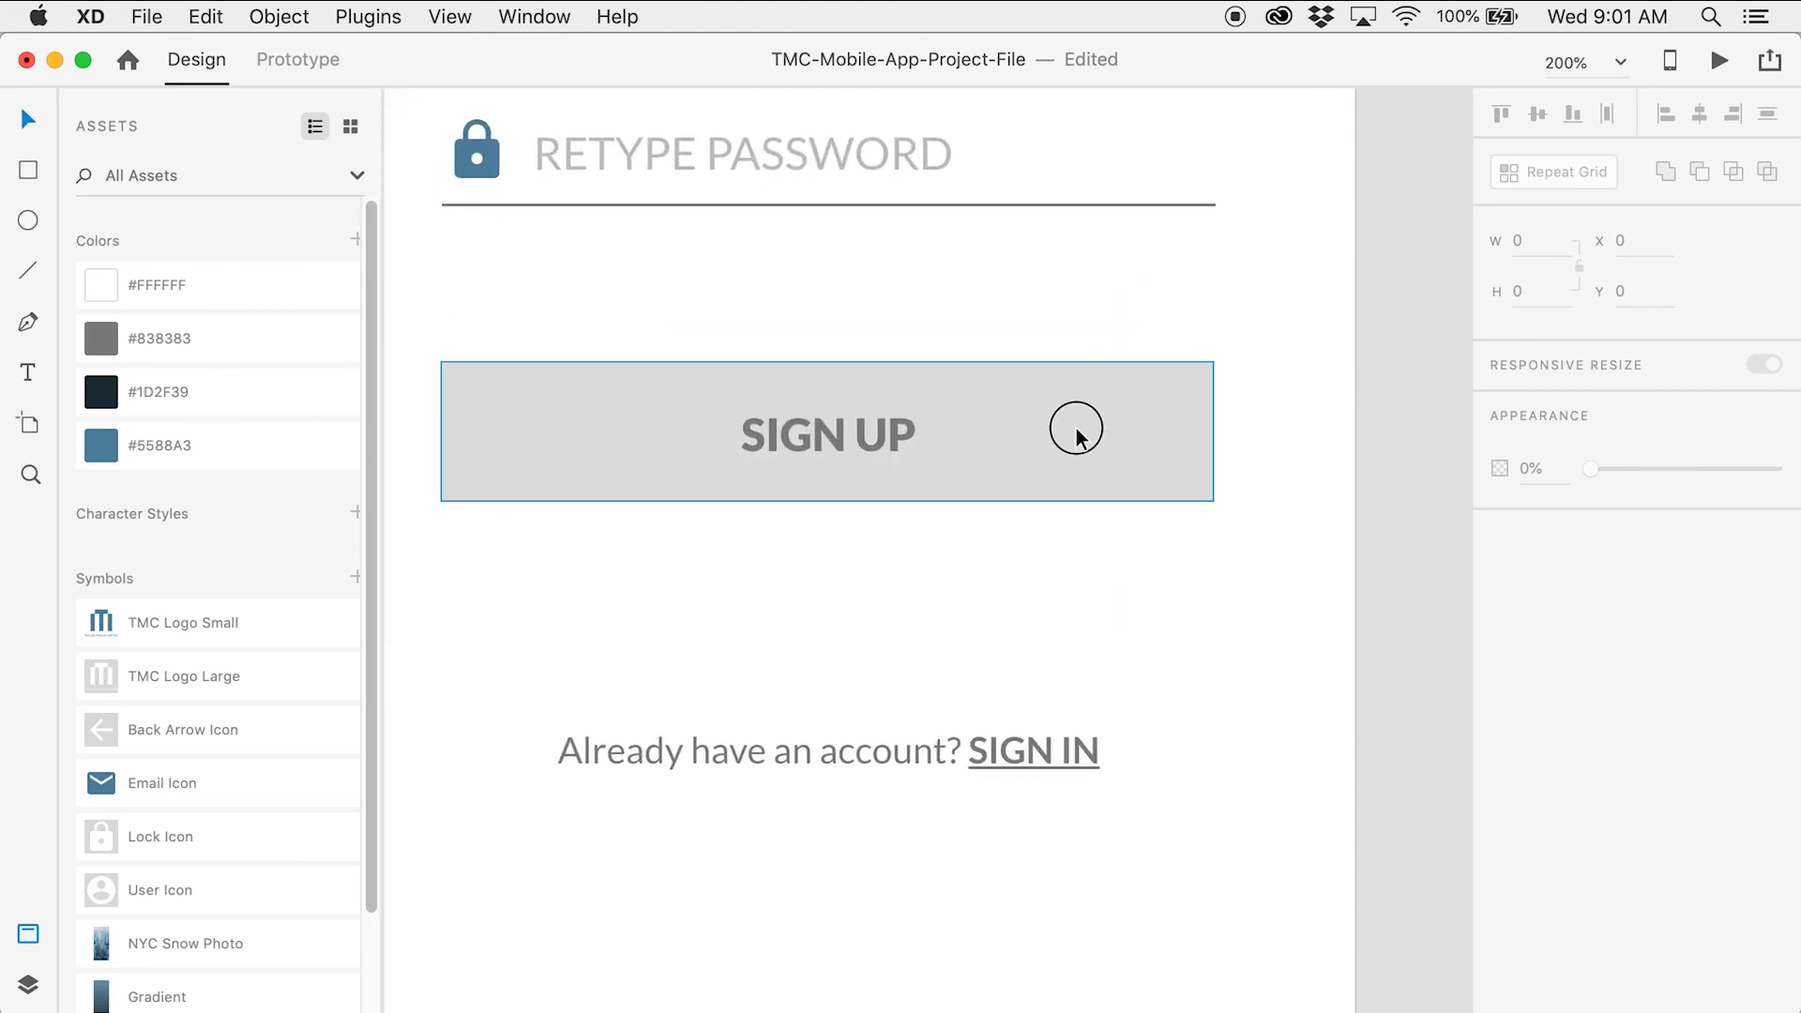
pyautogui.click(1077, 430)
pyautogui.moveTo(1640, 600); pyautogui.dragTo(1788, 603)
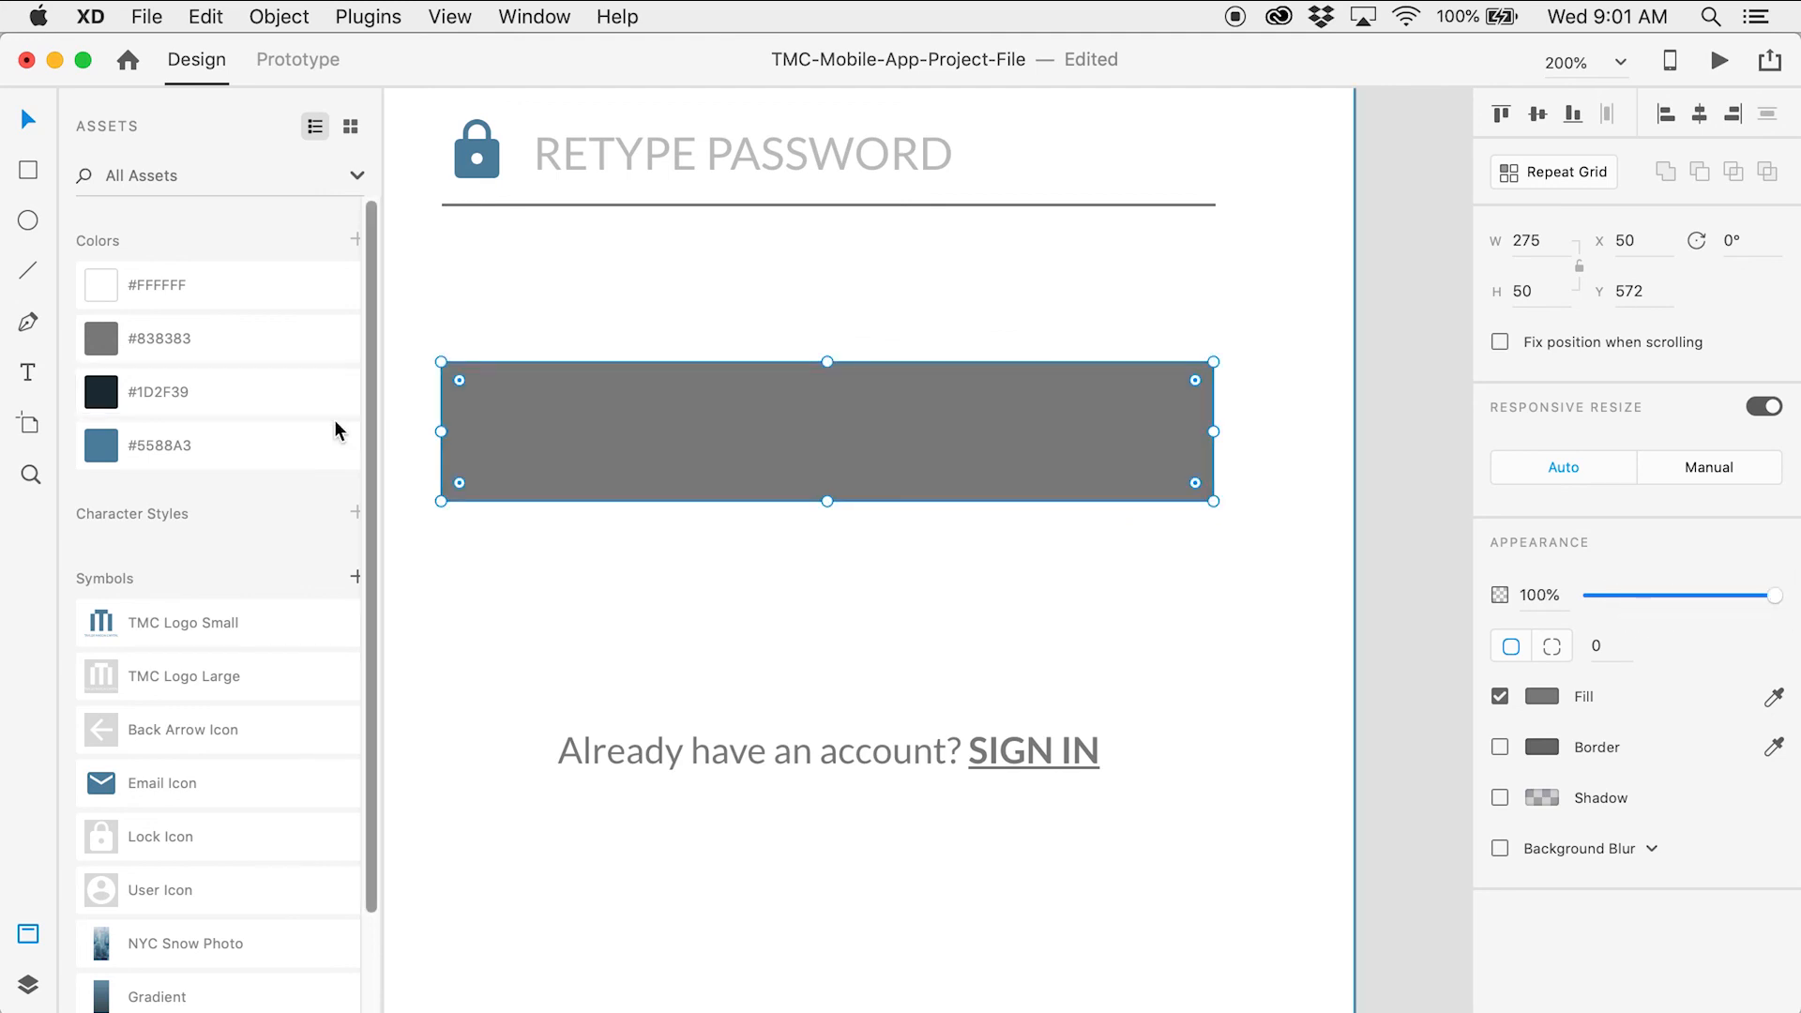
pyautogui.click(321, 446)
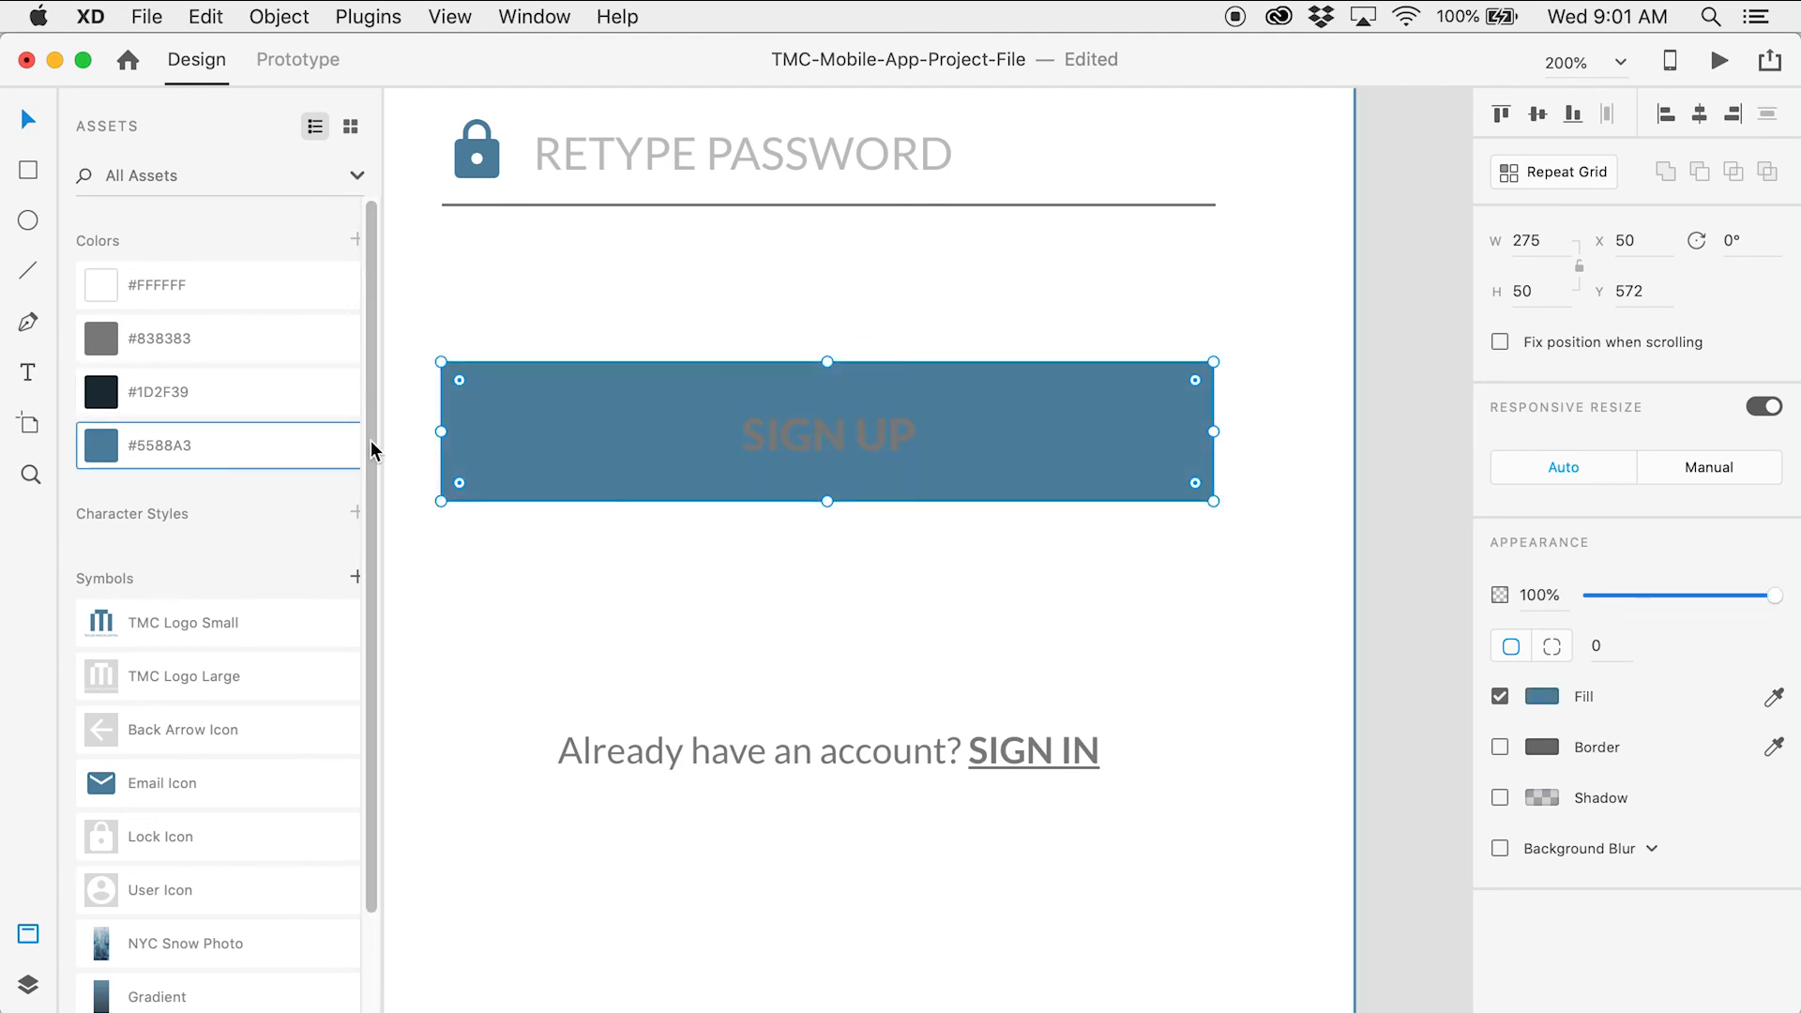
# Make the SIGN UP label white and the Already have an account line #838383 grey
pyautogui.click(870, 448)
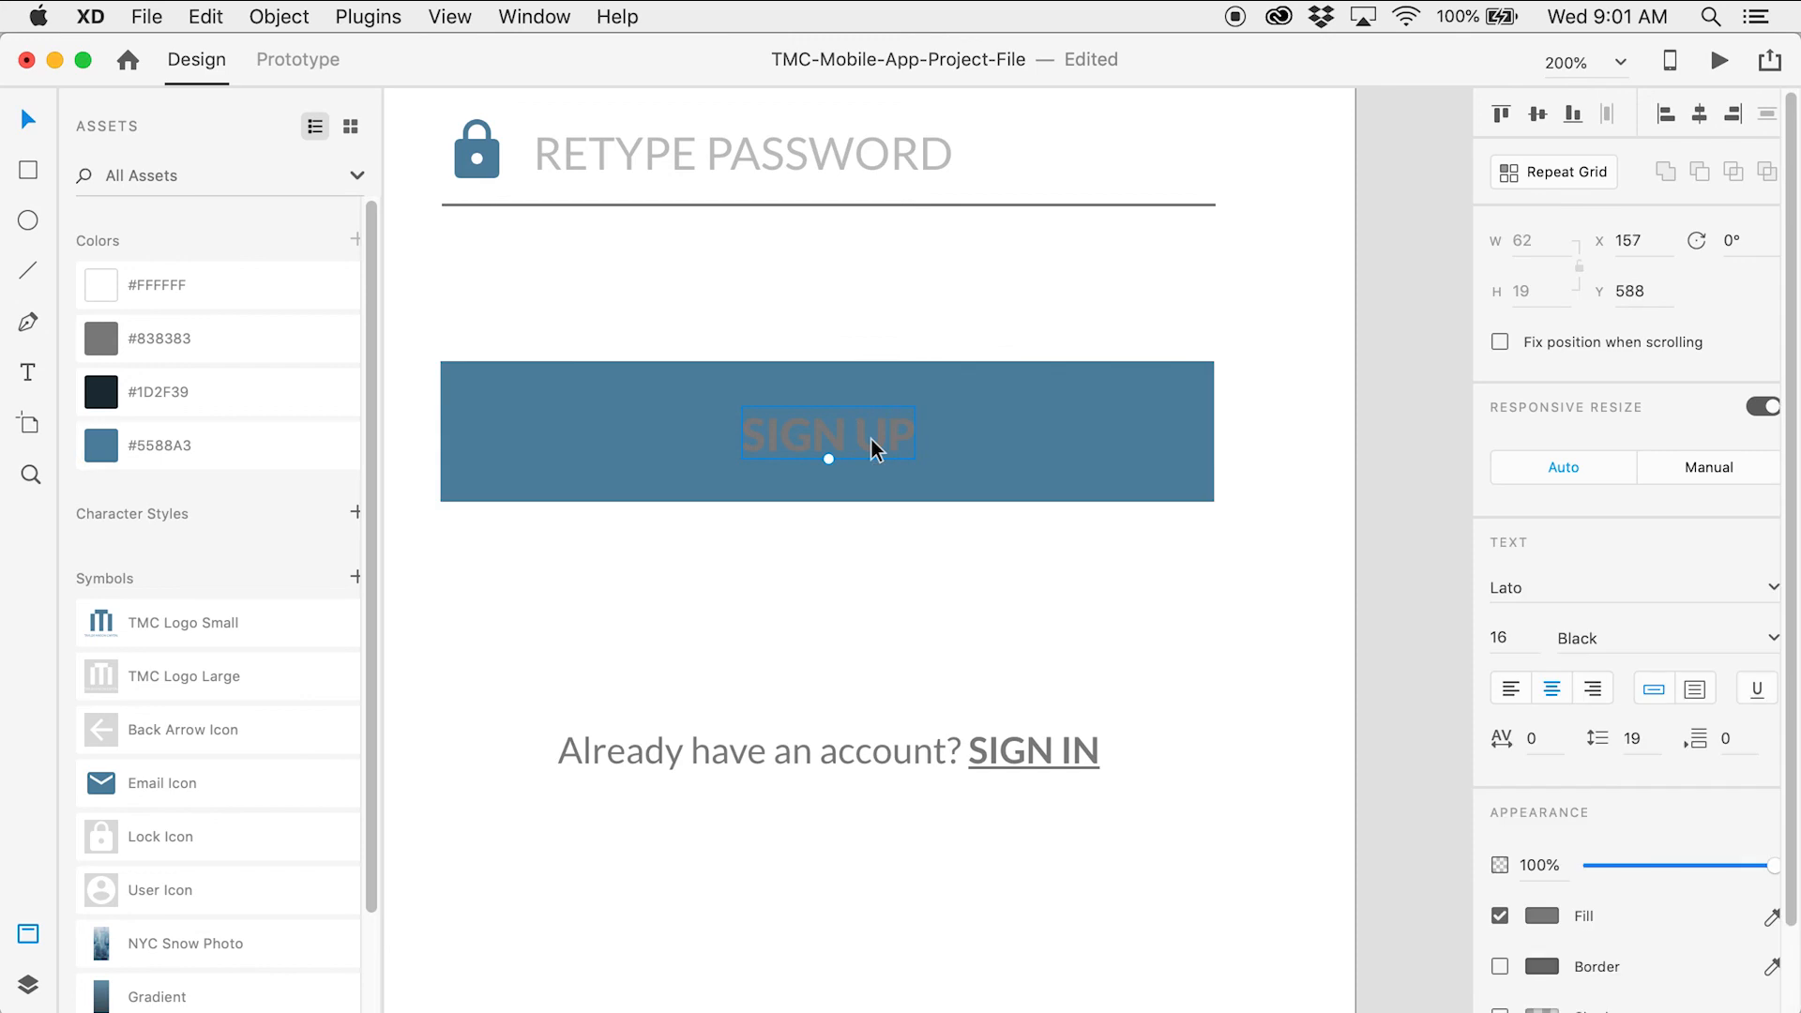
pyautogui.click(293, 301)
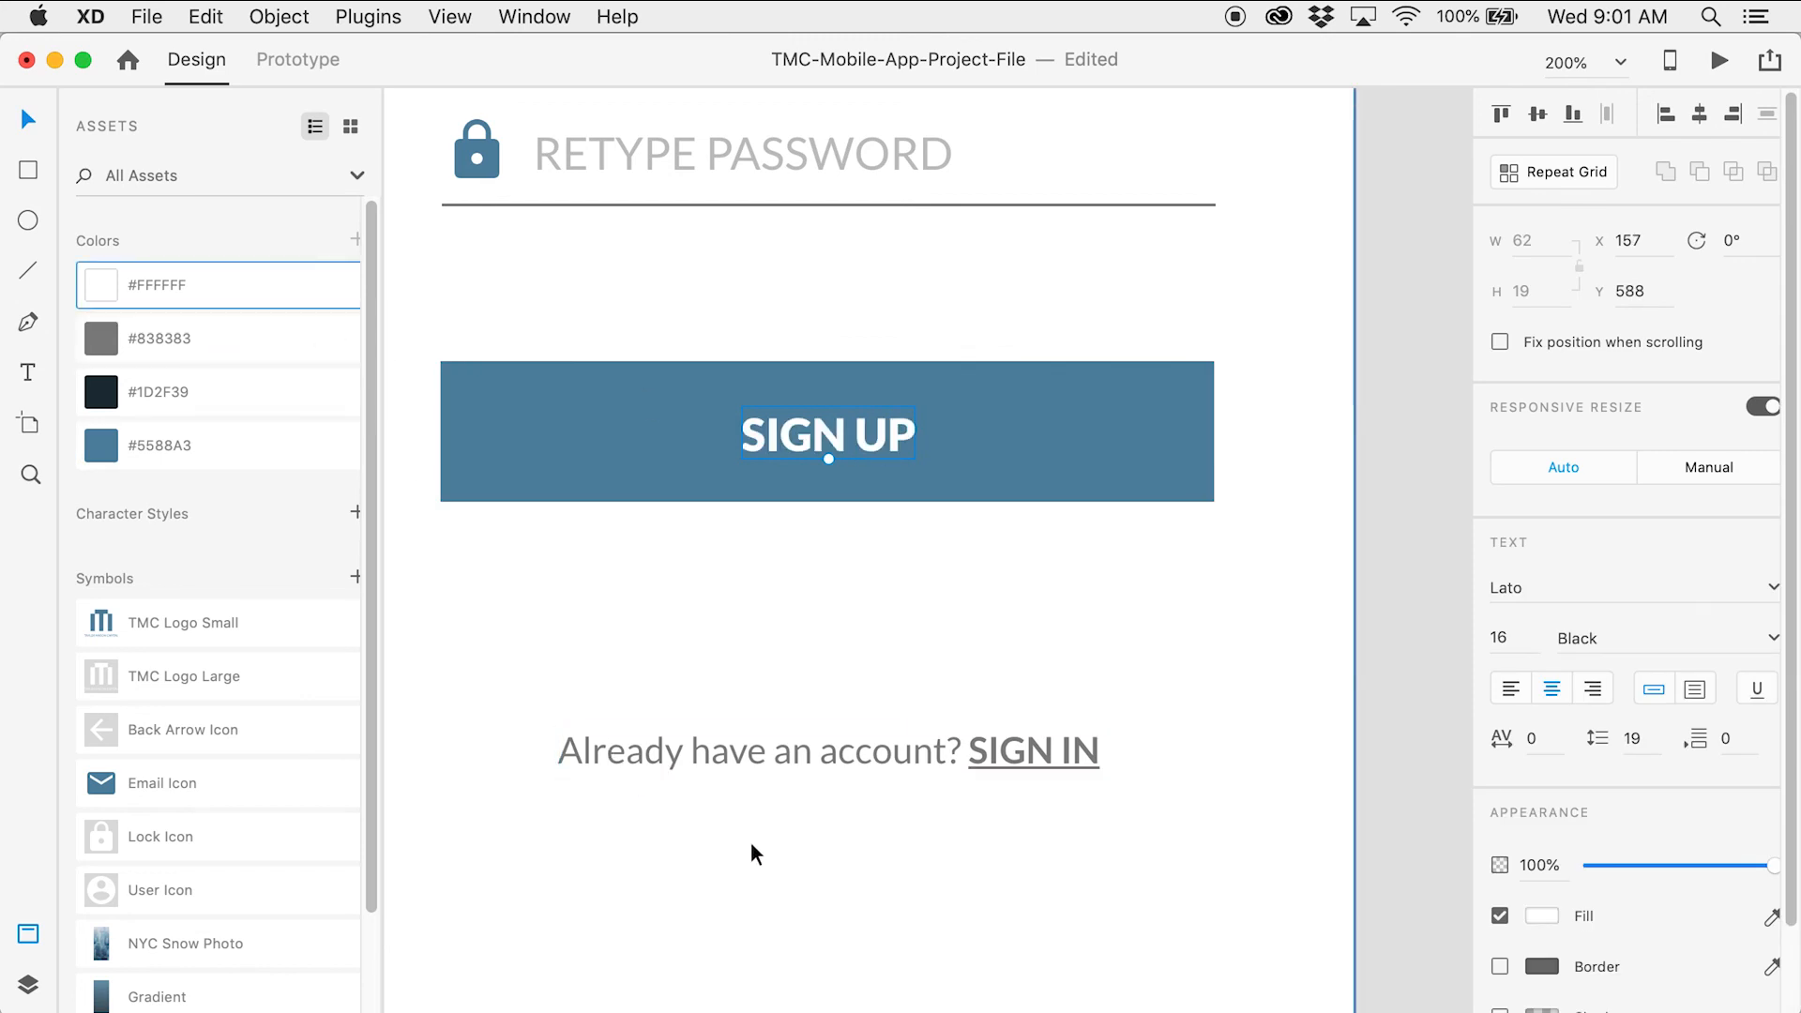
pyautogui.click(833, 760)
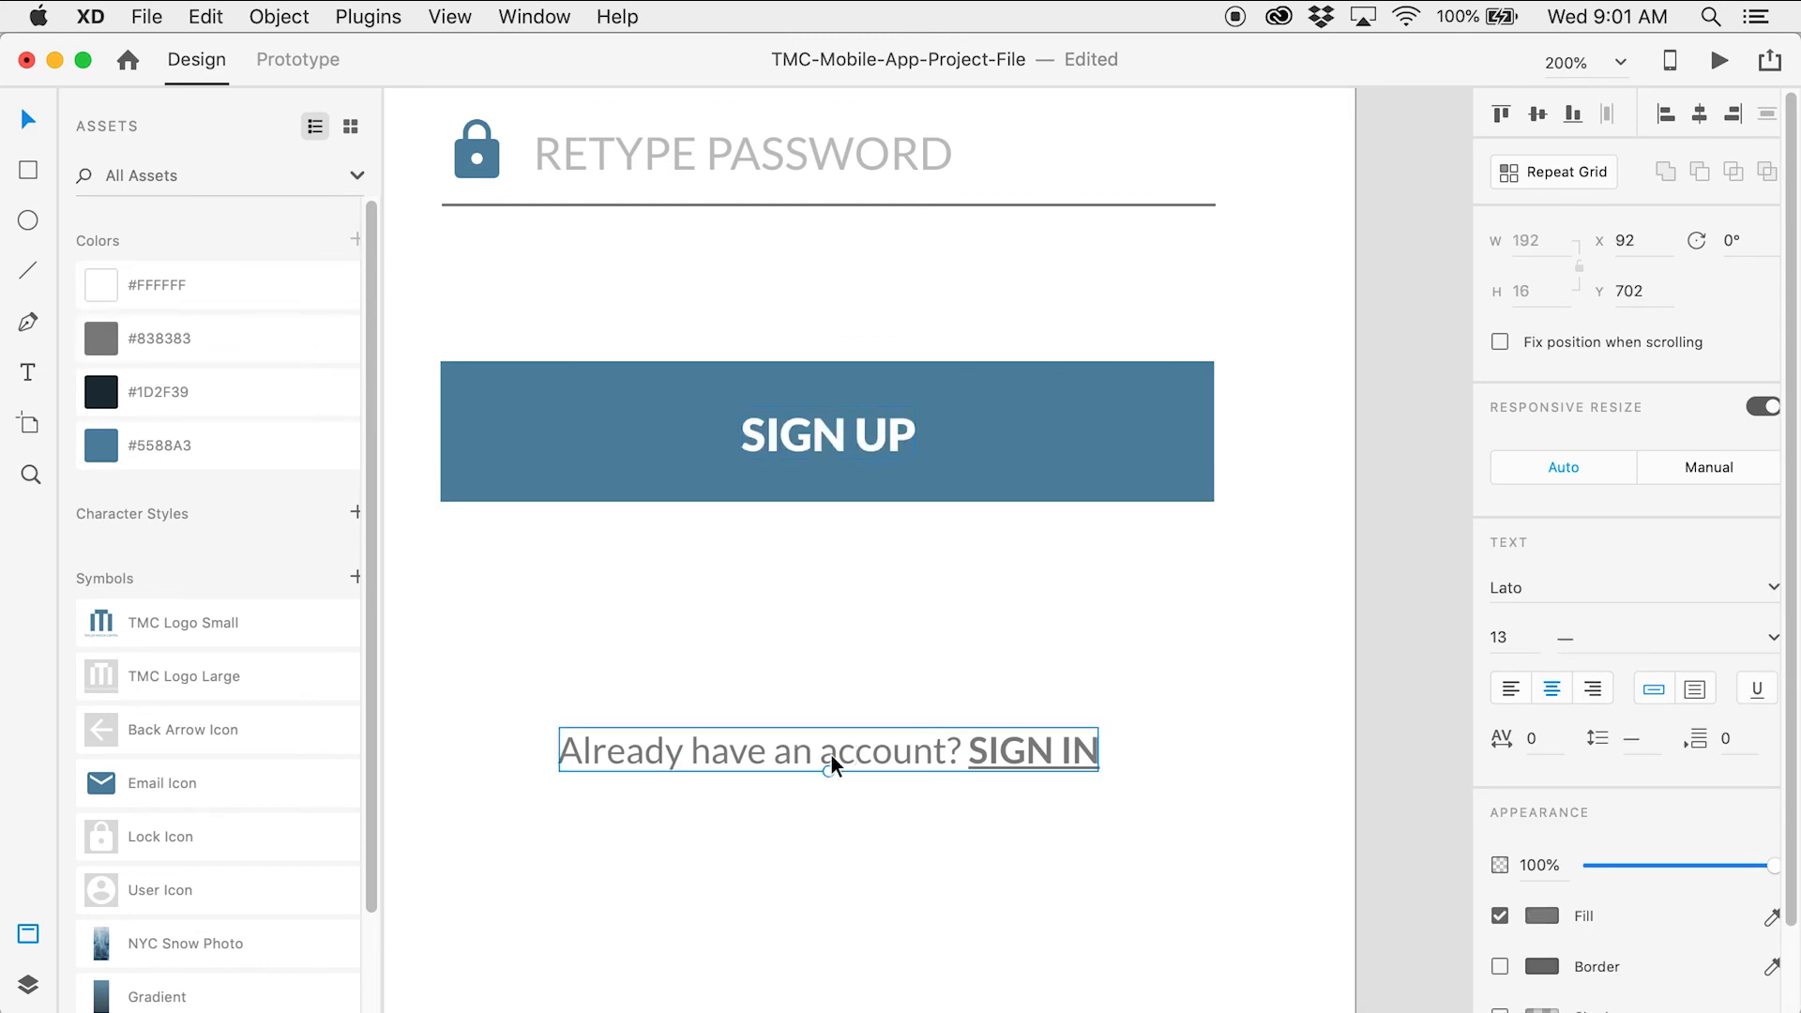
pyautogui.click(274, 336)
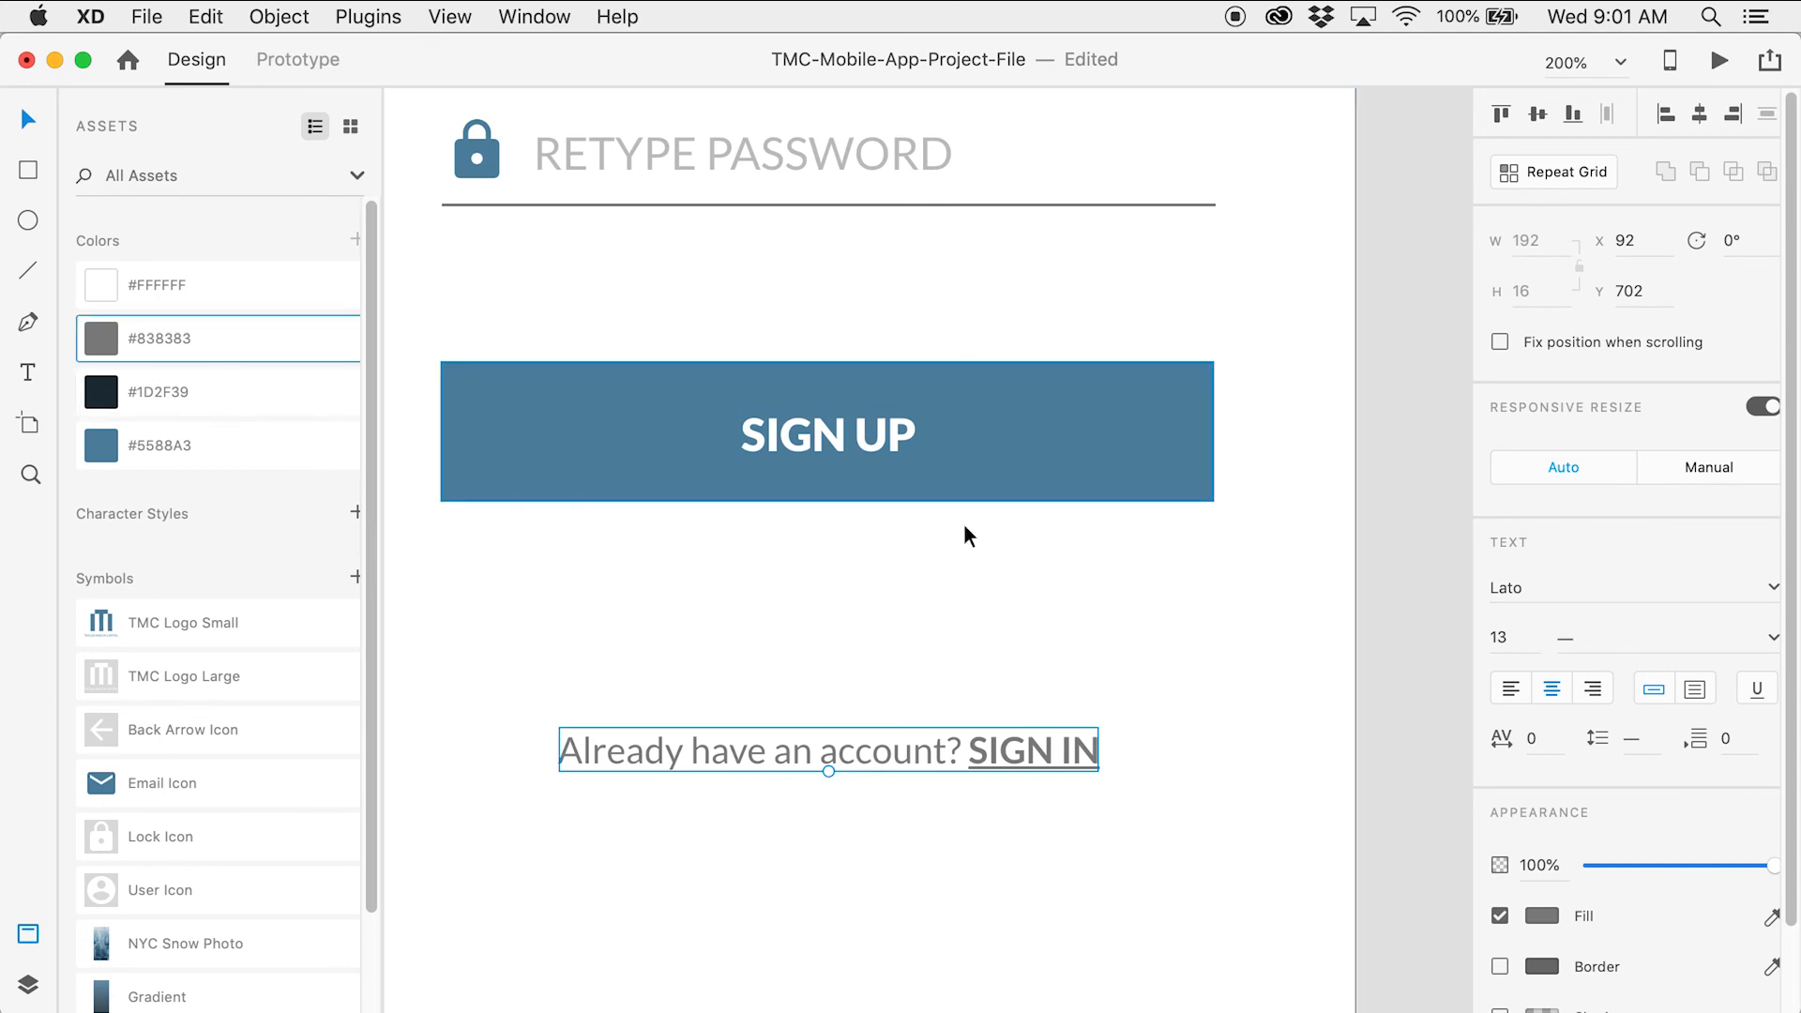
pyautogui.click(1449, 623)
pyautogui.press('z')
pyautogui.keyDown('alt'); pyautogui.click(841, 497); pyautogui.keyUp('alt')
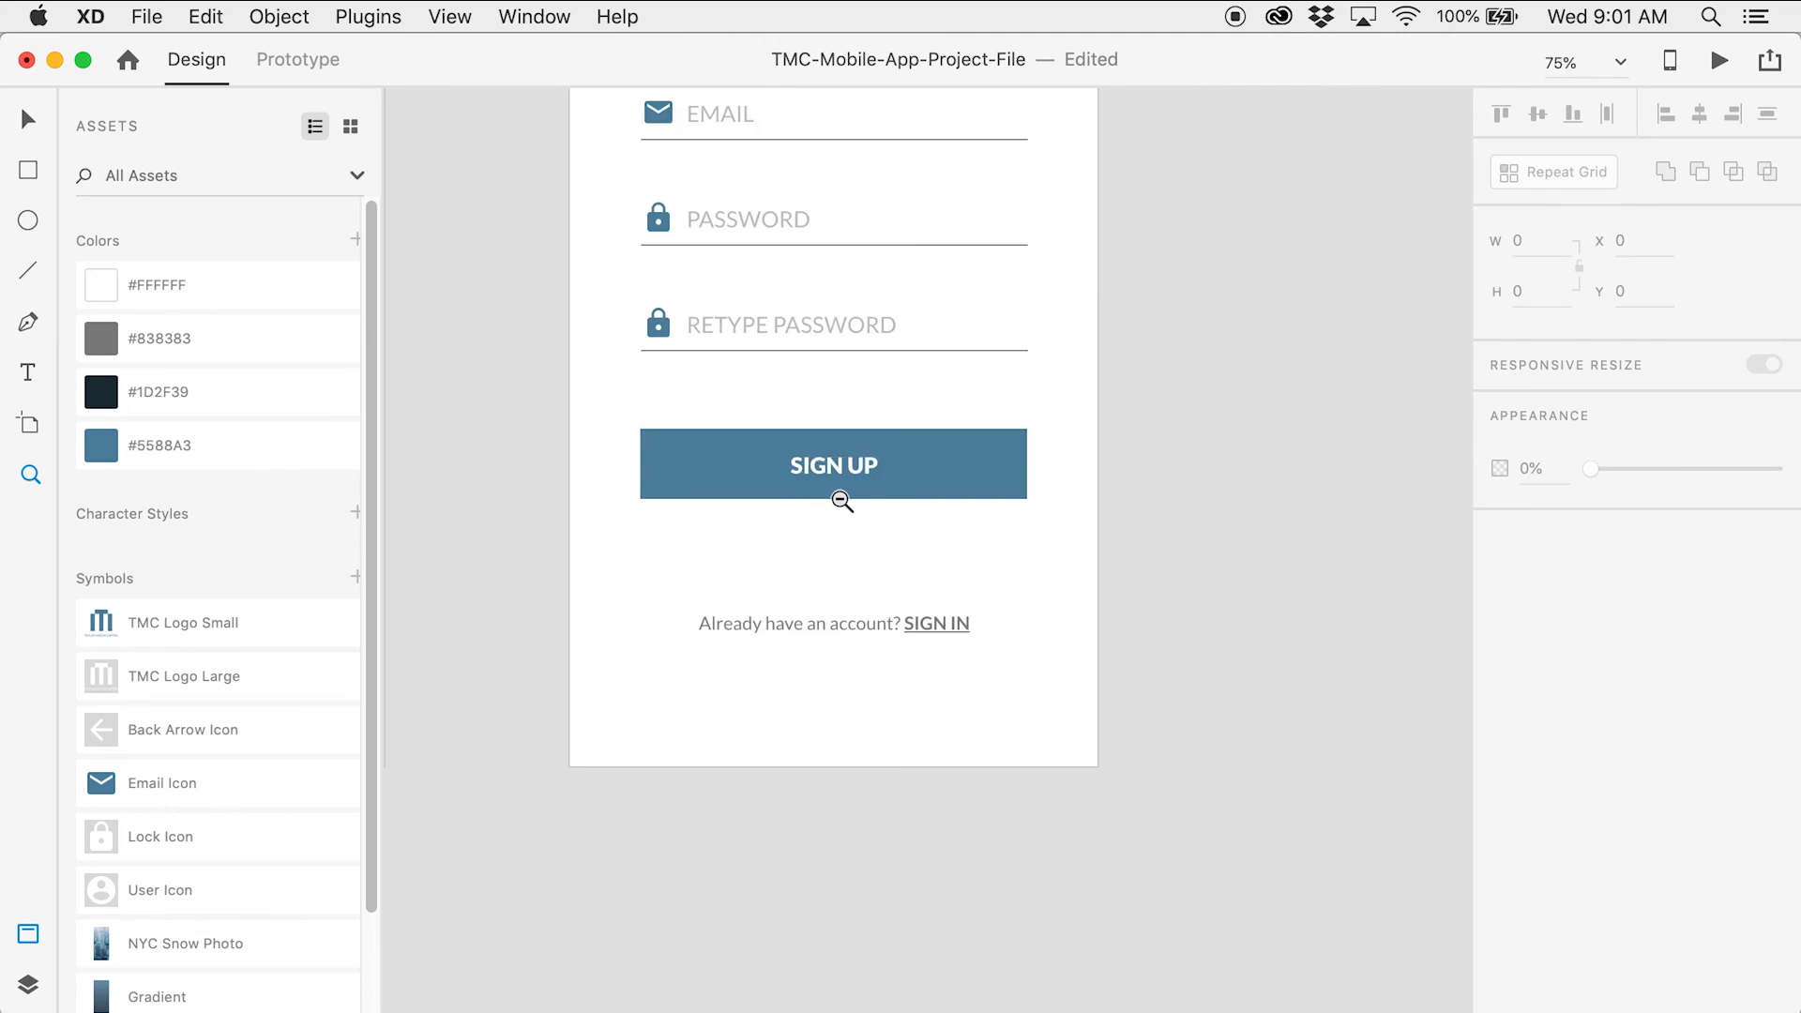
# Save the project with Cmd+S
pyautogui.moveTo(734, 364); pyautogui.dragTo(1101, 630)
pyautogui.press('v')
pyautogui.press('super+s')
# Zoom out to 50% with both screens centred and switch to the Prototype workspace
pyautogui.press('z')
pyautogui.keyDown('alt'); pyautogui.click(936, 485); pyautogui.keyUp('alt')
pyautogui.press('v')
pyautogui.moveTo(1348, 501); pyautogui.dragTo(1200, 467)
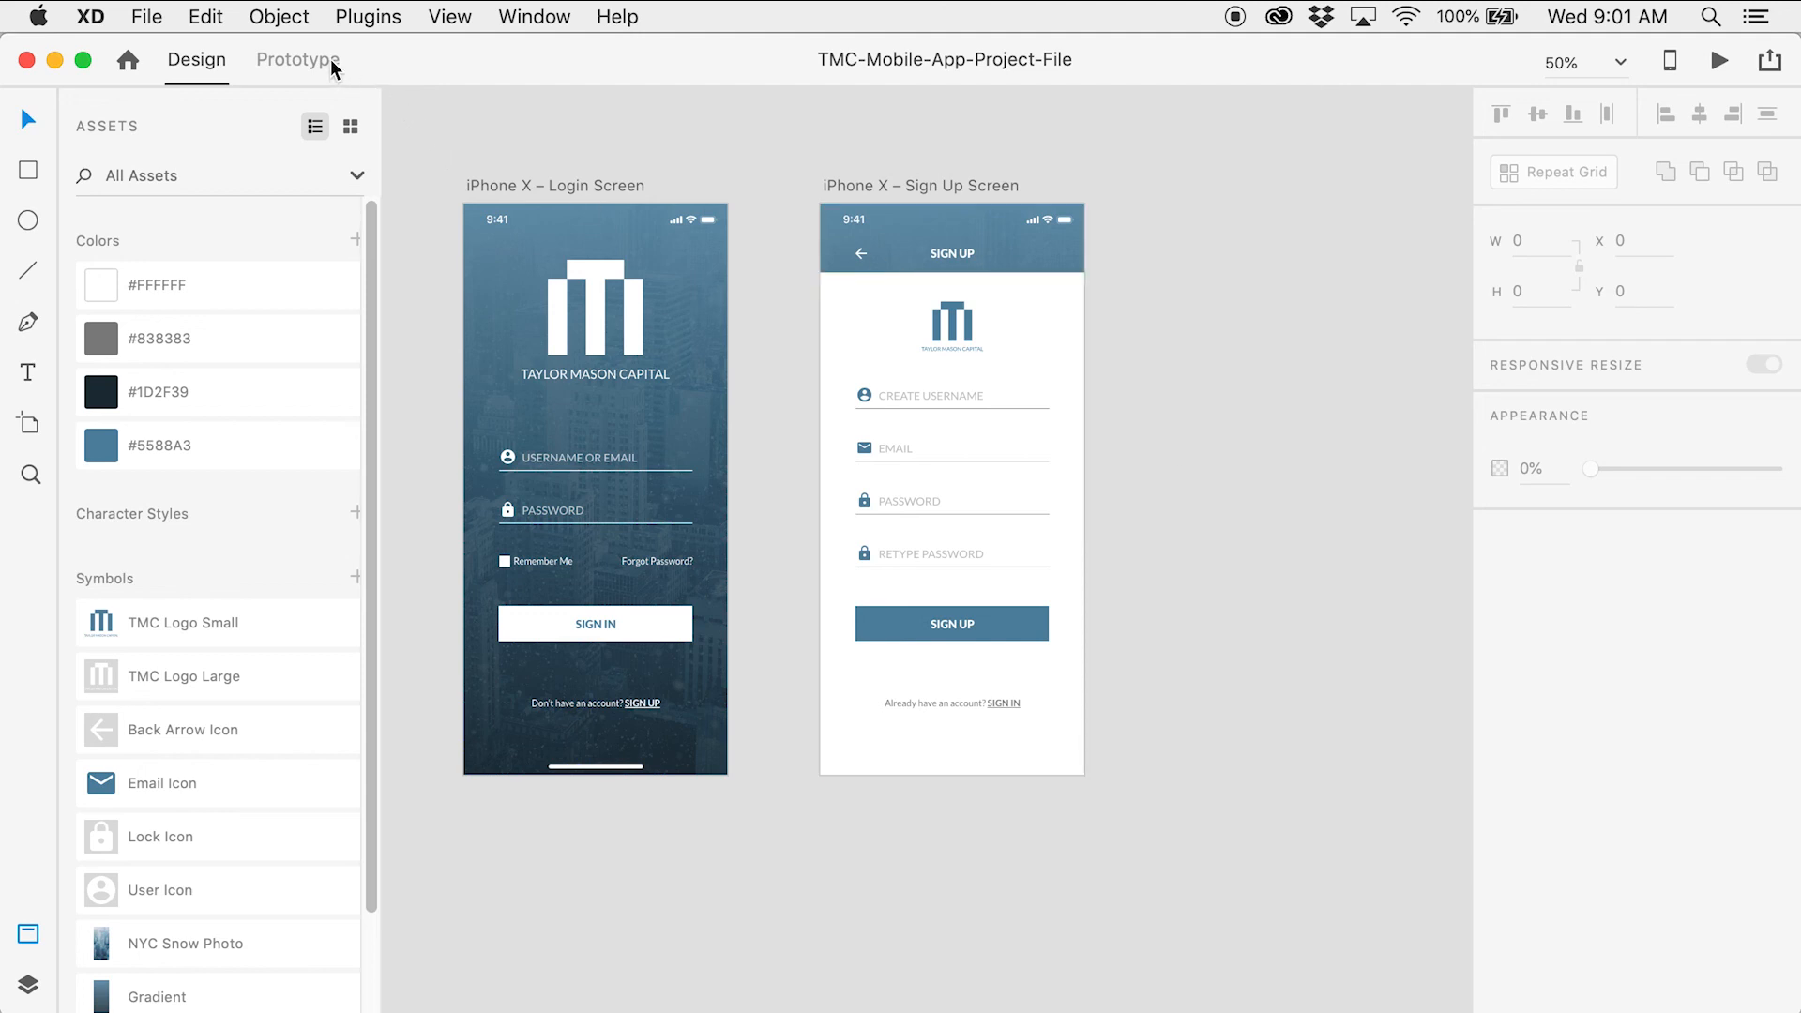
pyautogui.click(298, 60)
pyautogui.press('z')
pyautogui.click(872, 346)
# Link the login screen's SIGN UP text to the Sign Up Screen with a Slide Left transition
pyautogui.moveTo(884, 351); pyautogui.dragTo(834, 399)
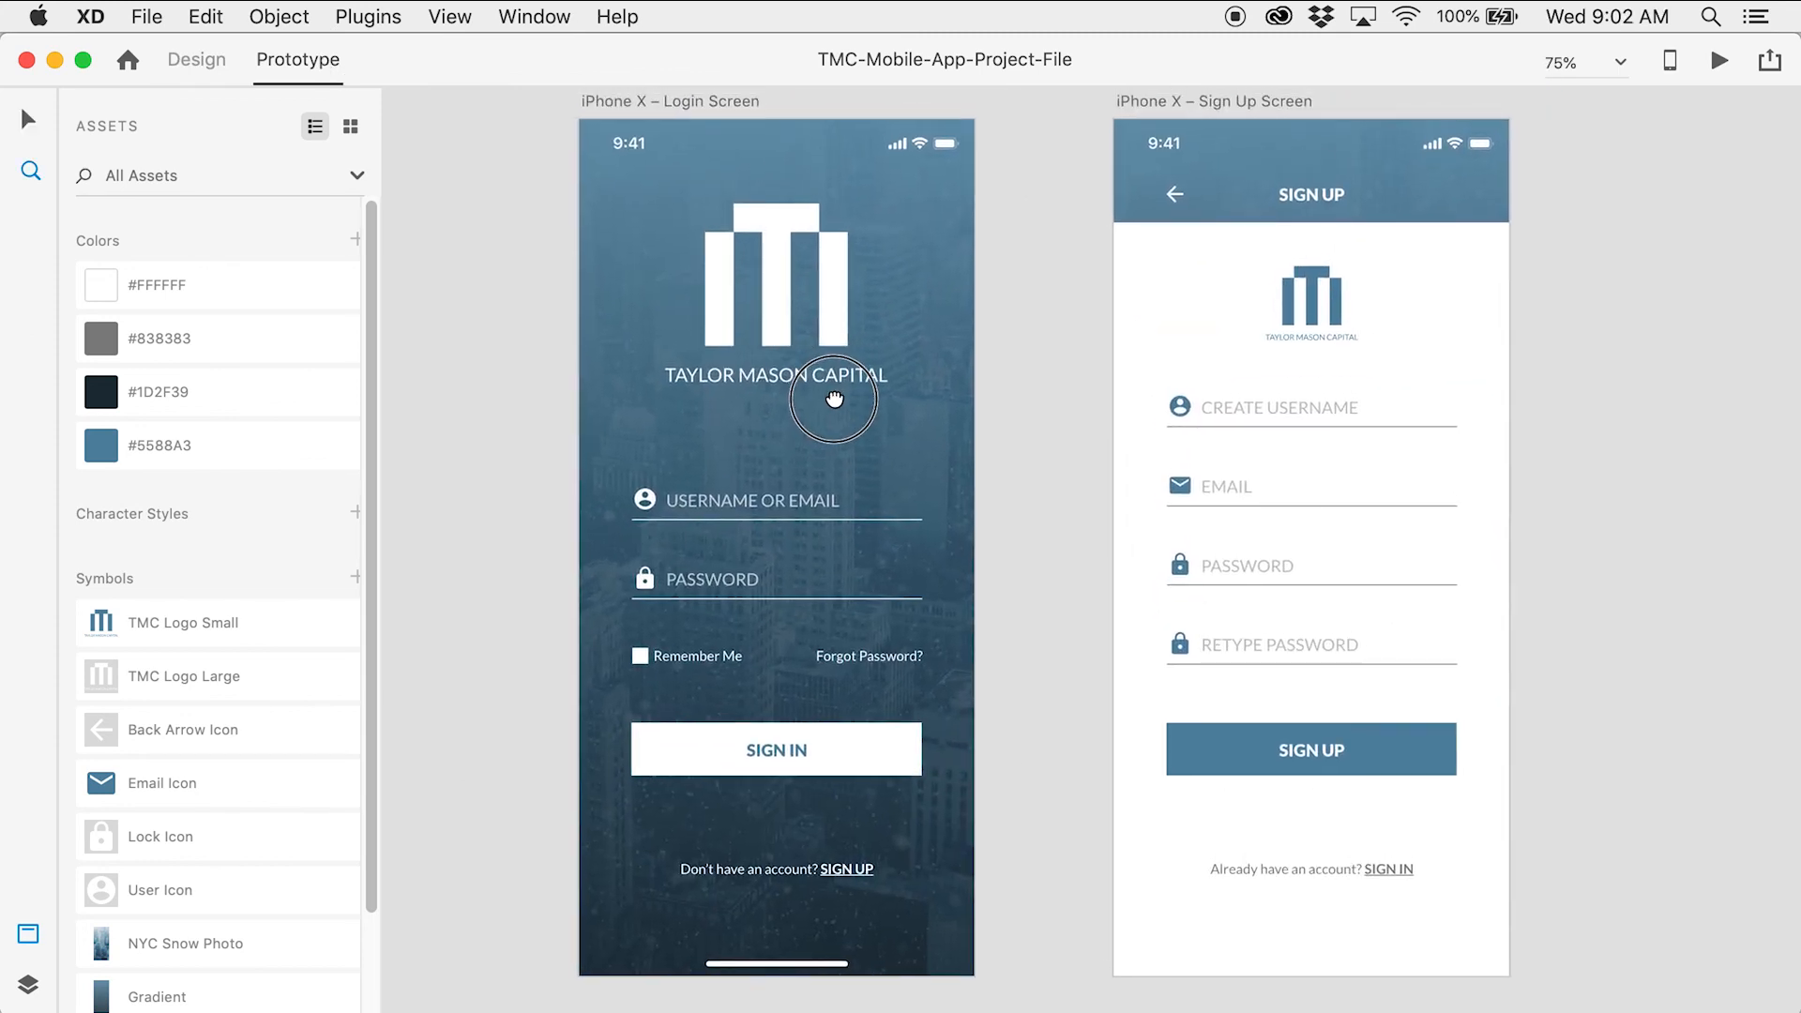
pyautogui.press('v')
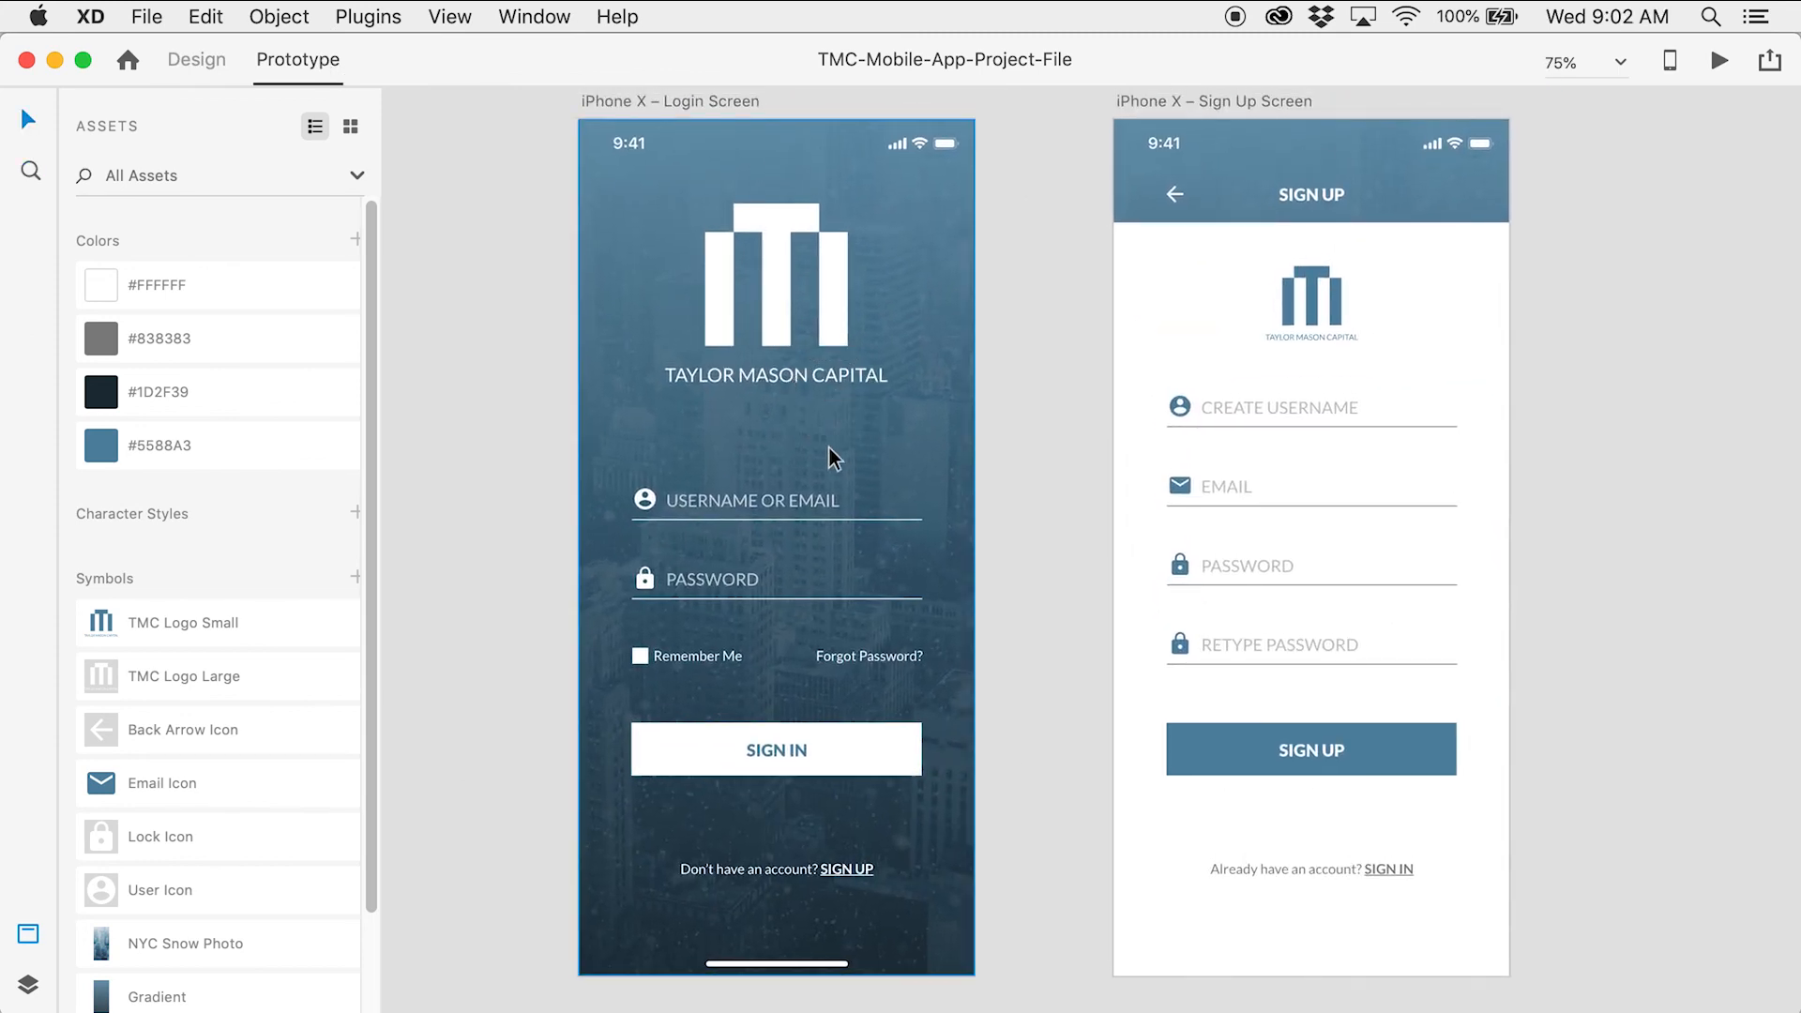
pyautogui.click(848, 872)
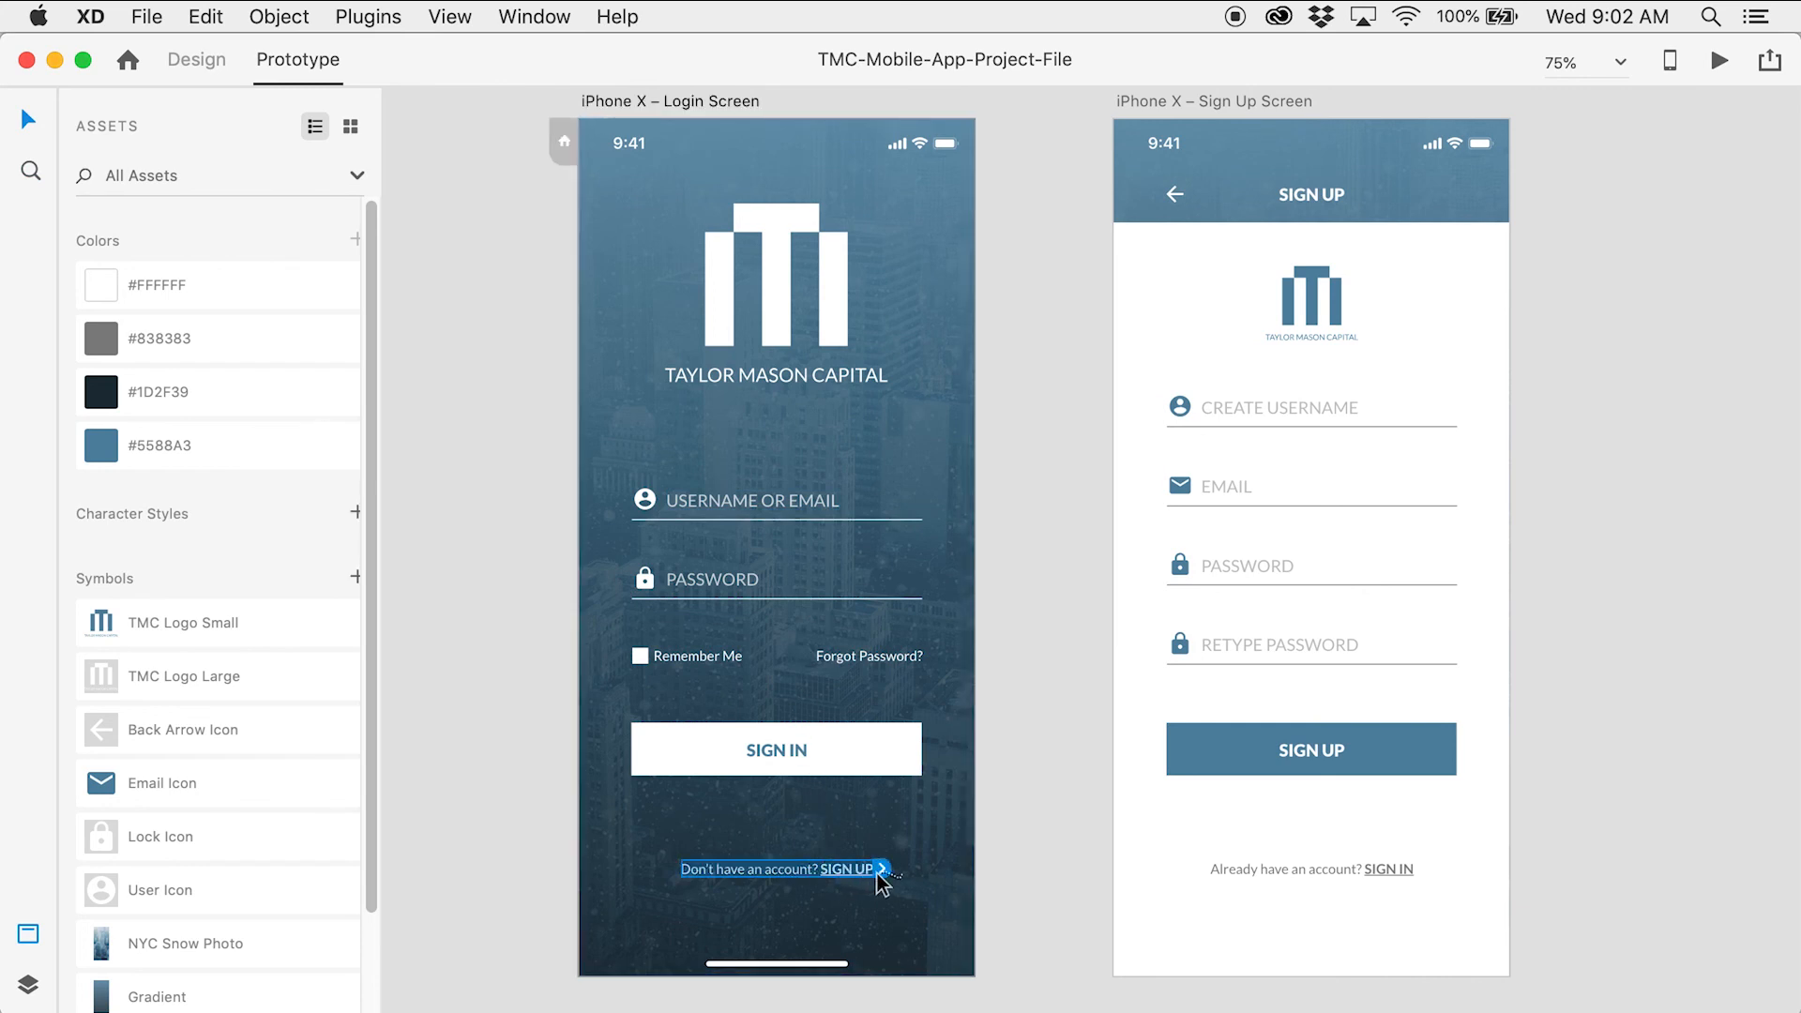
pyautogui.moveTo(882, 872); pyautogui.dragTo(1295, 487)
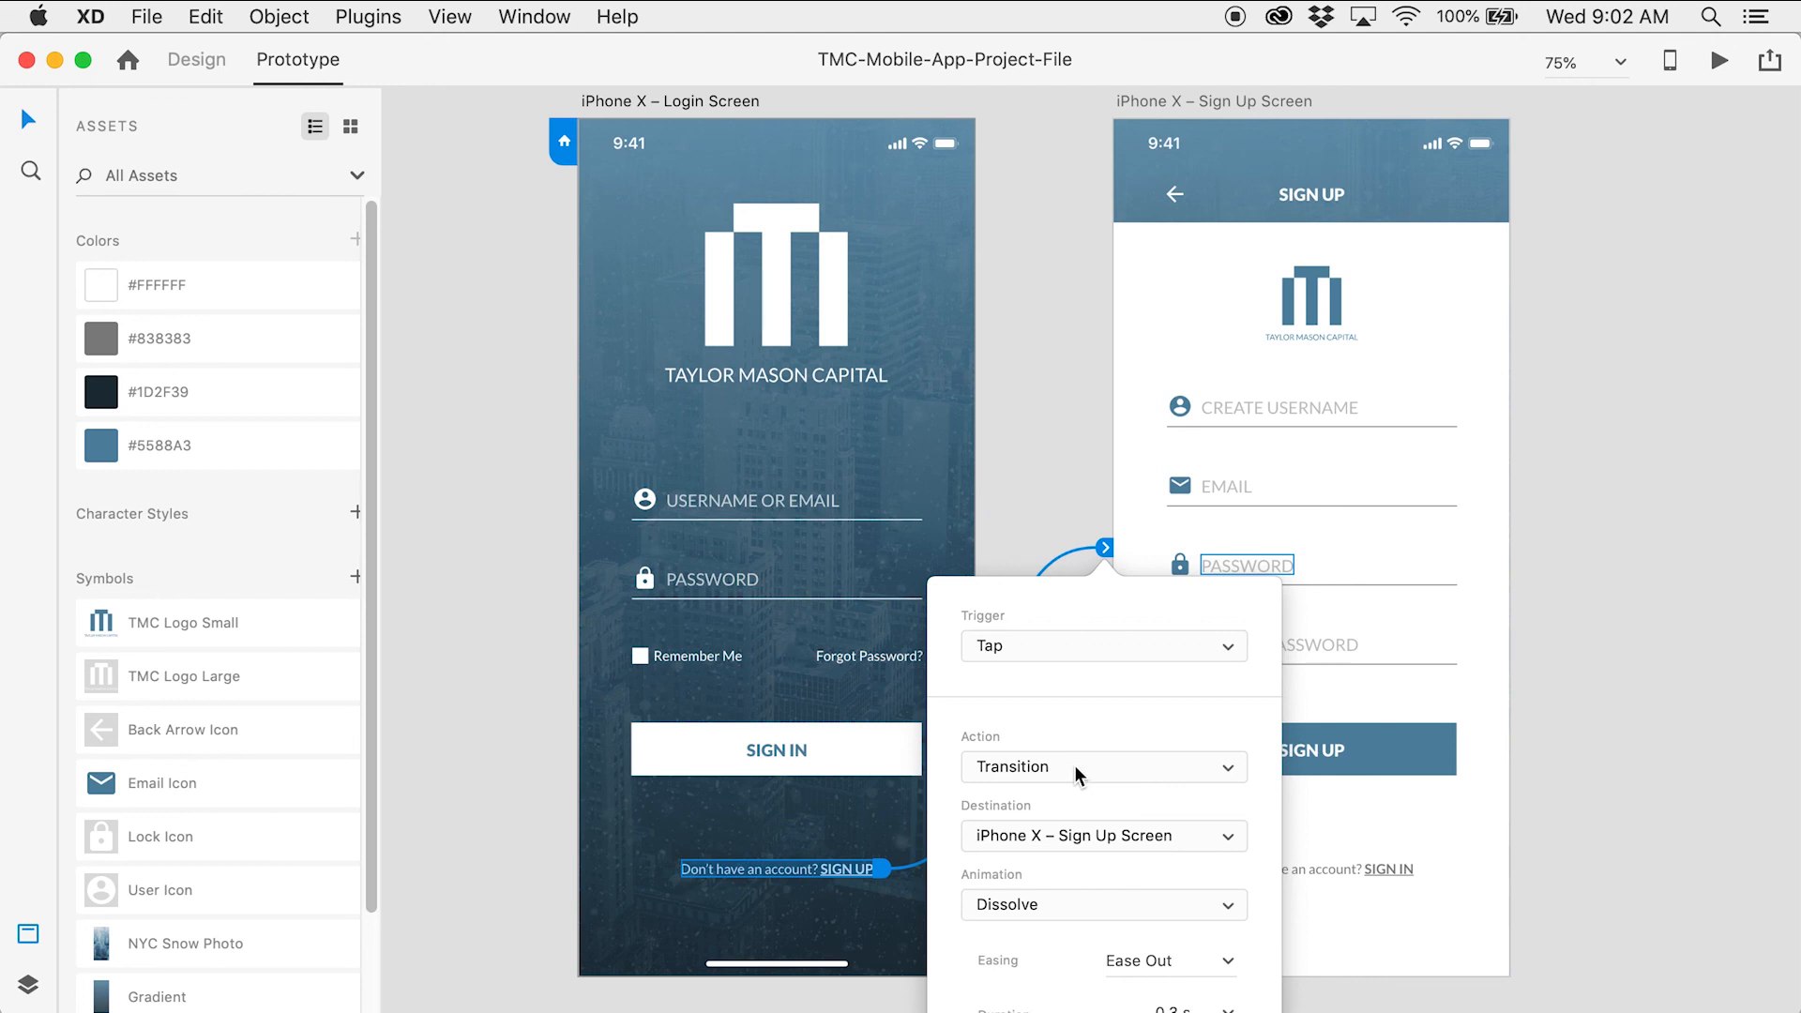
pyautogui.click(1123, 909)
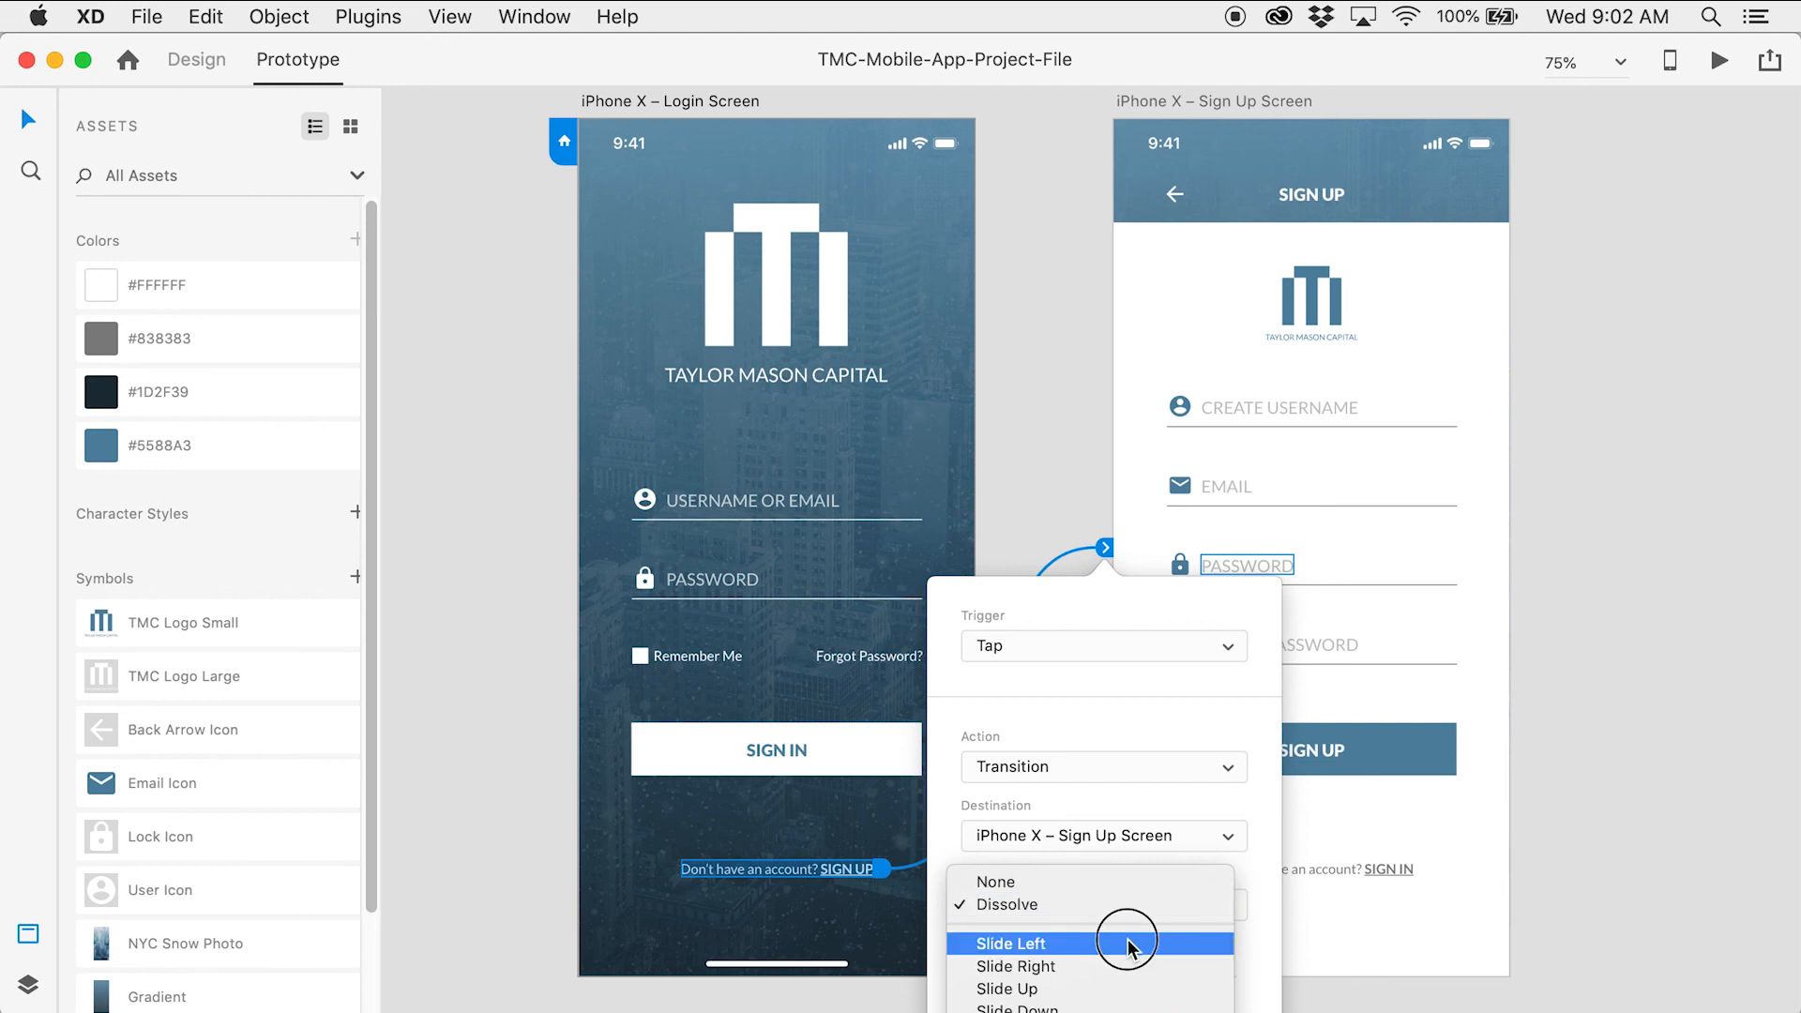
pyautogui.click(1127, 941)
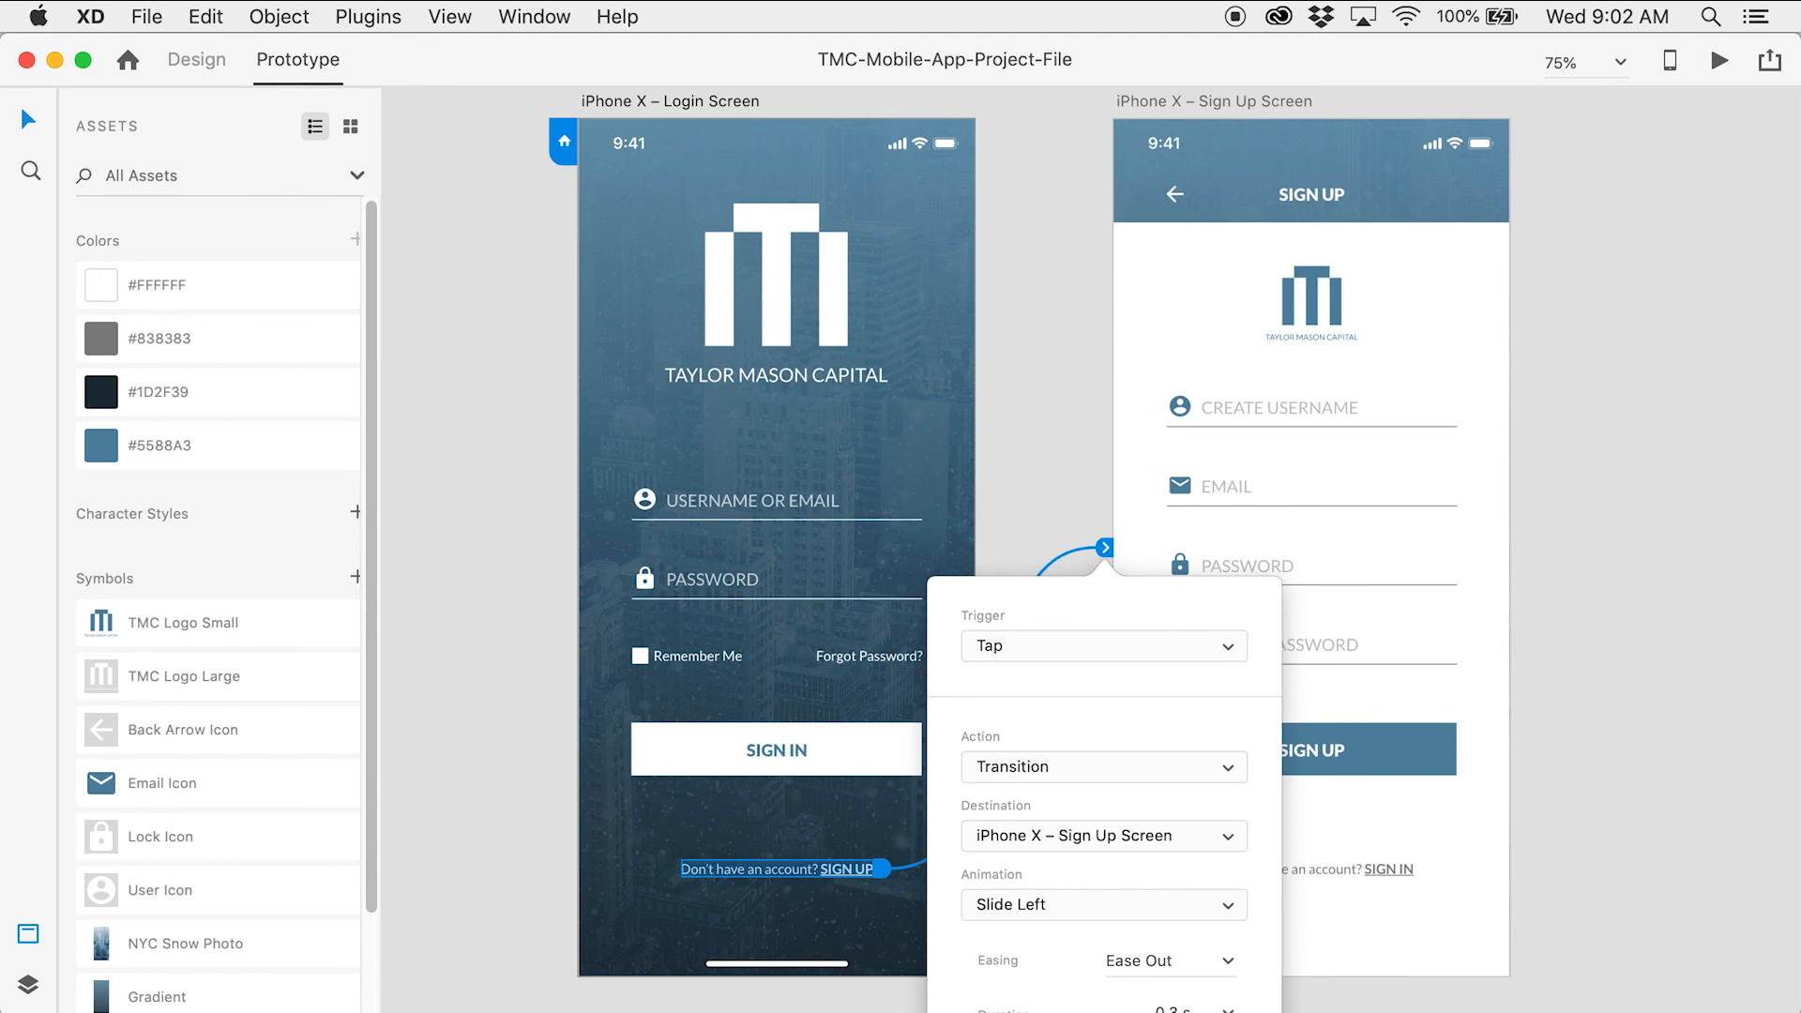
pyautogui.click(1598, 758)
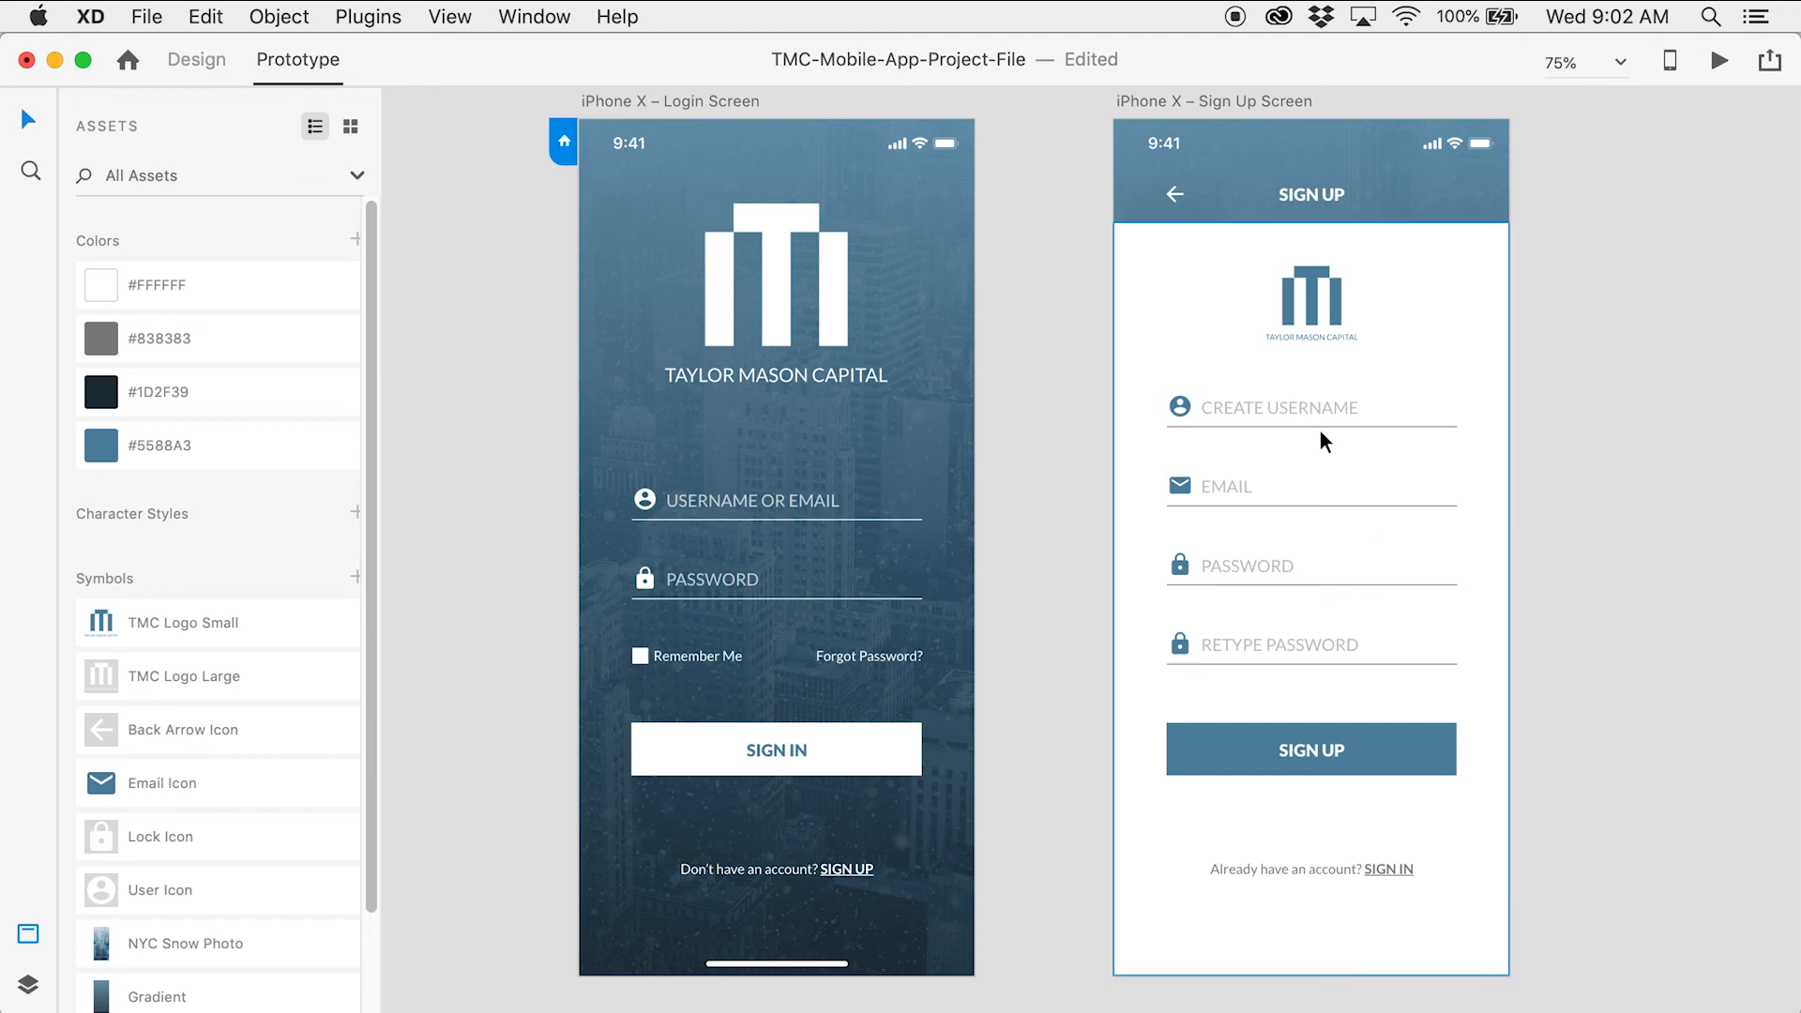
# Link the Sign Up screen's back arrow to the Login Screen with a Slide Right transition
pyautogui.click(1173, 197)
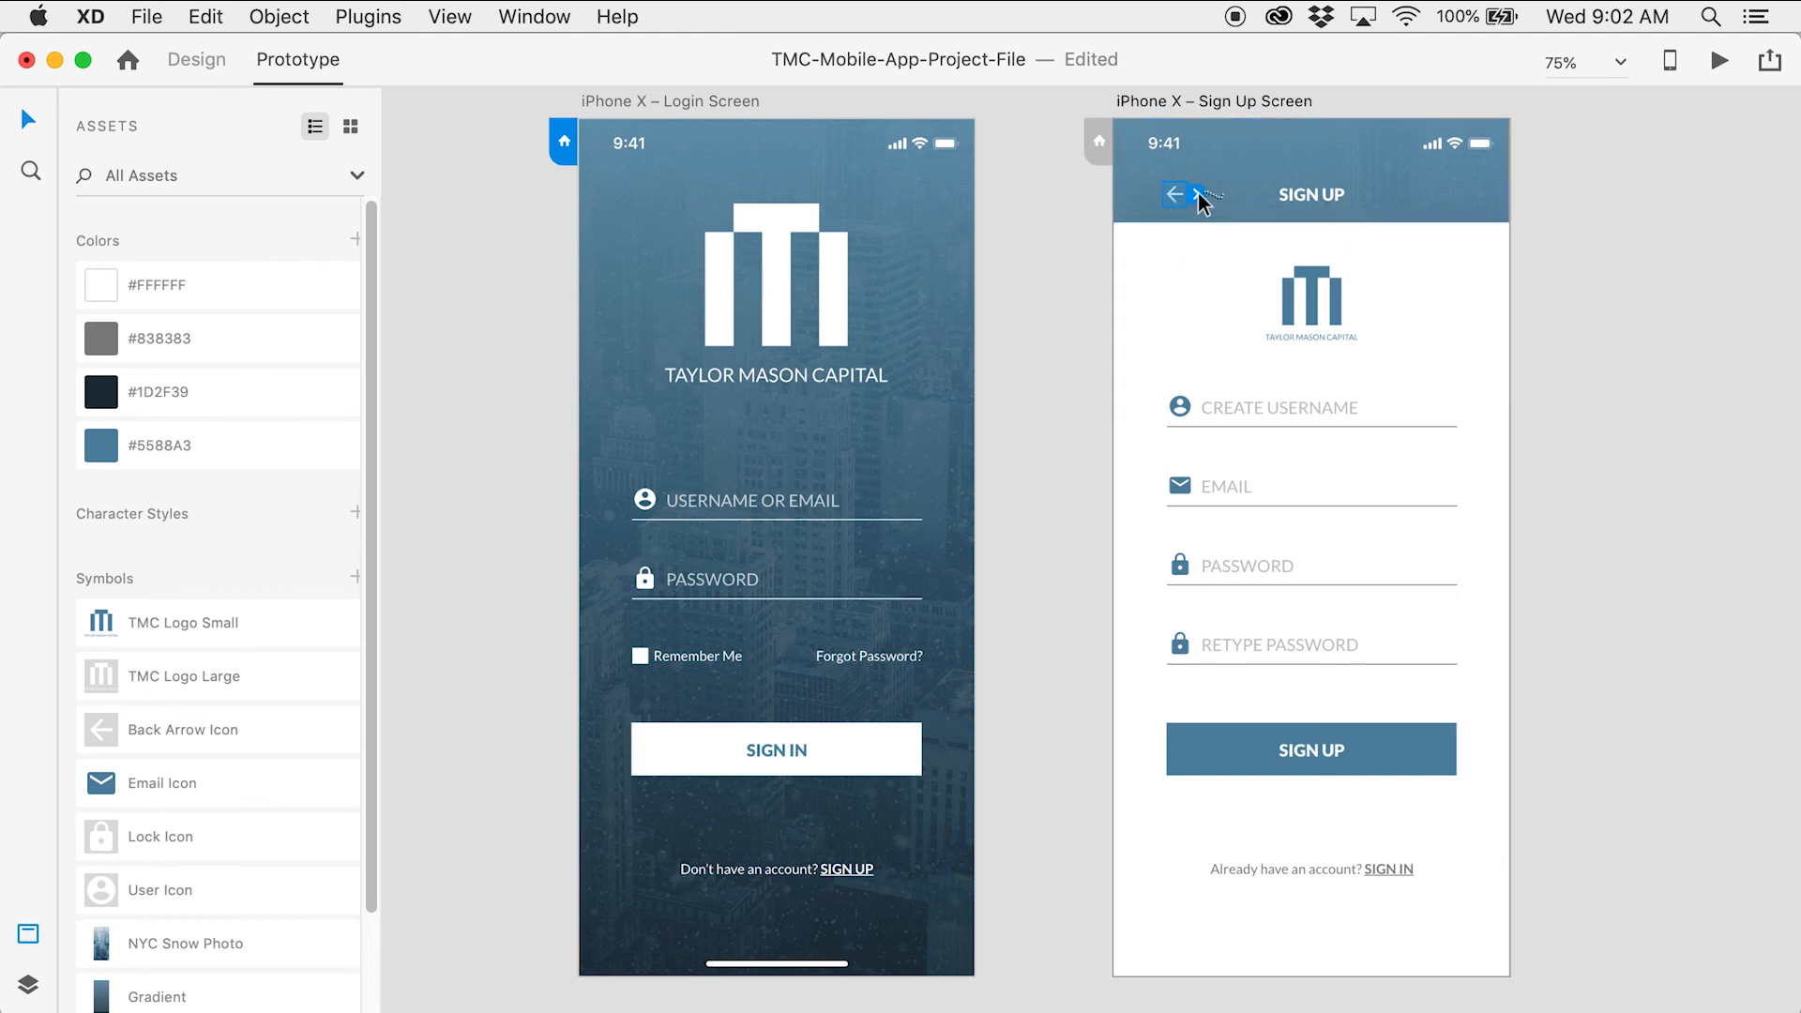
pyautogui.moveTo(1197, 193); pyautogui.dragTo(897, 471)
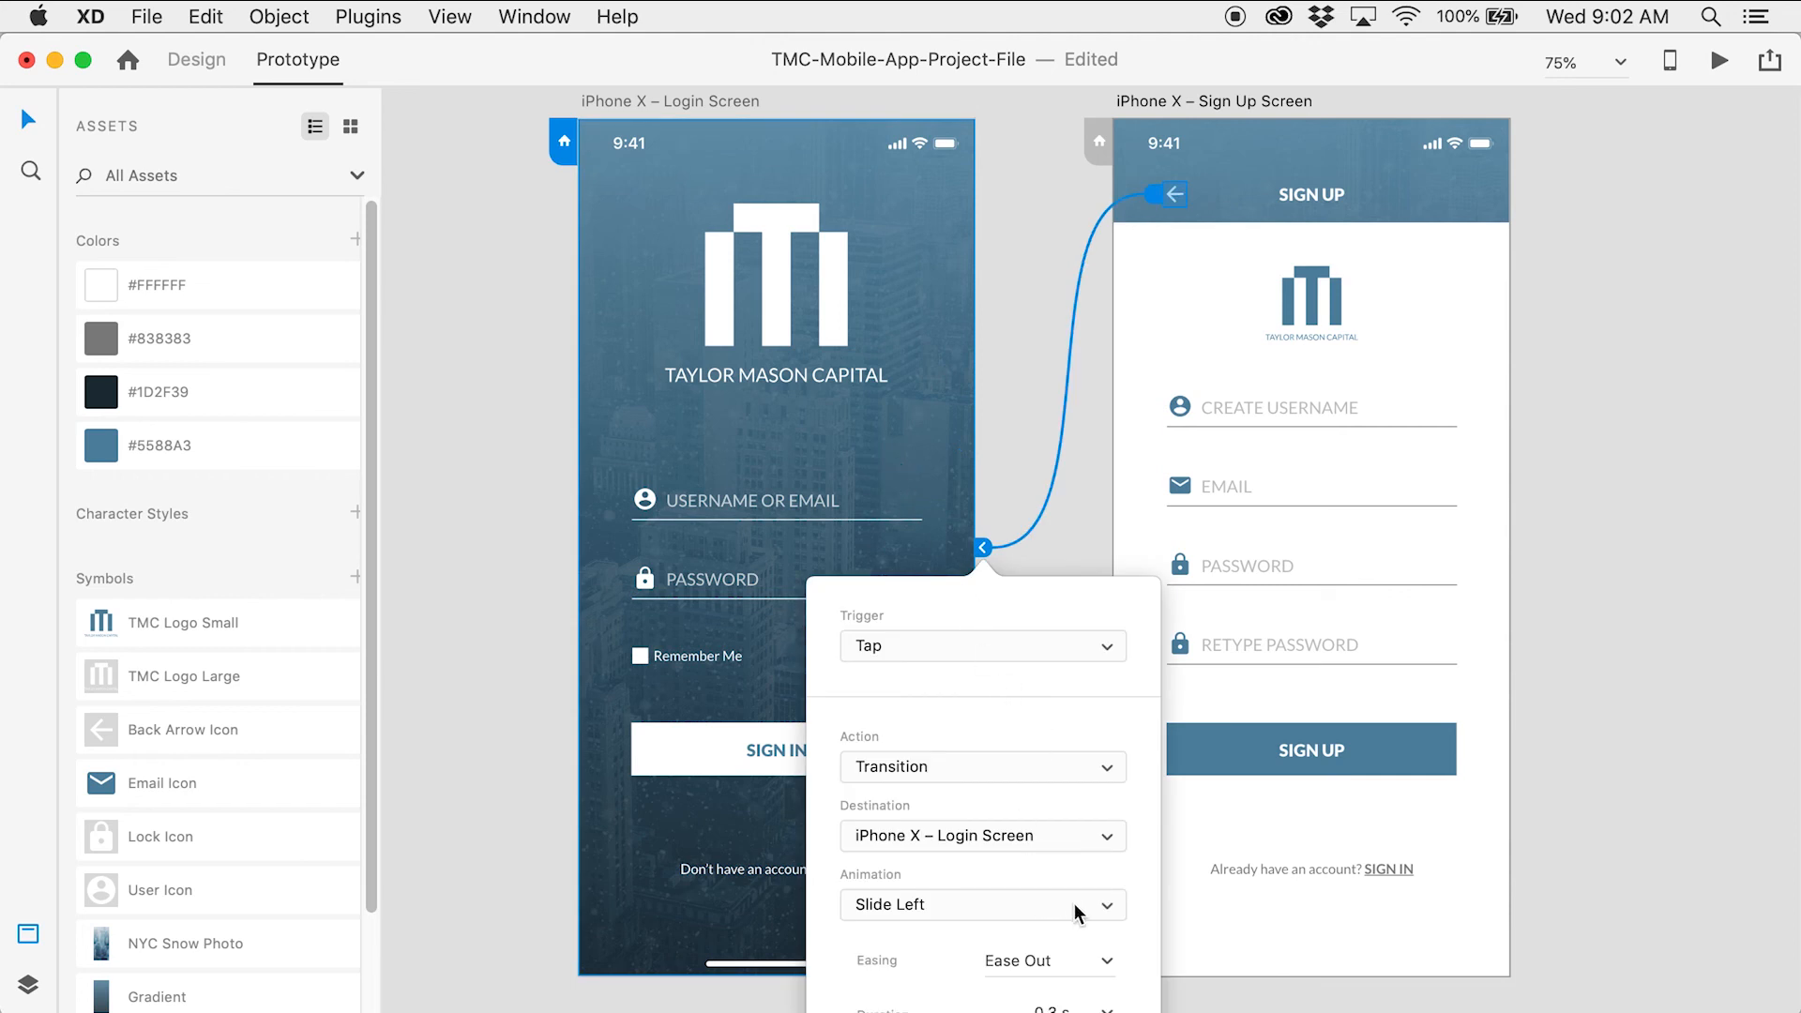
pyautogui.click(1116, 906)
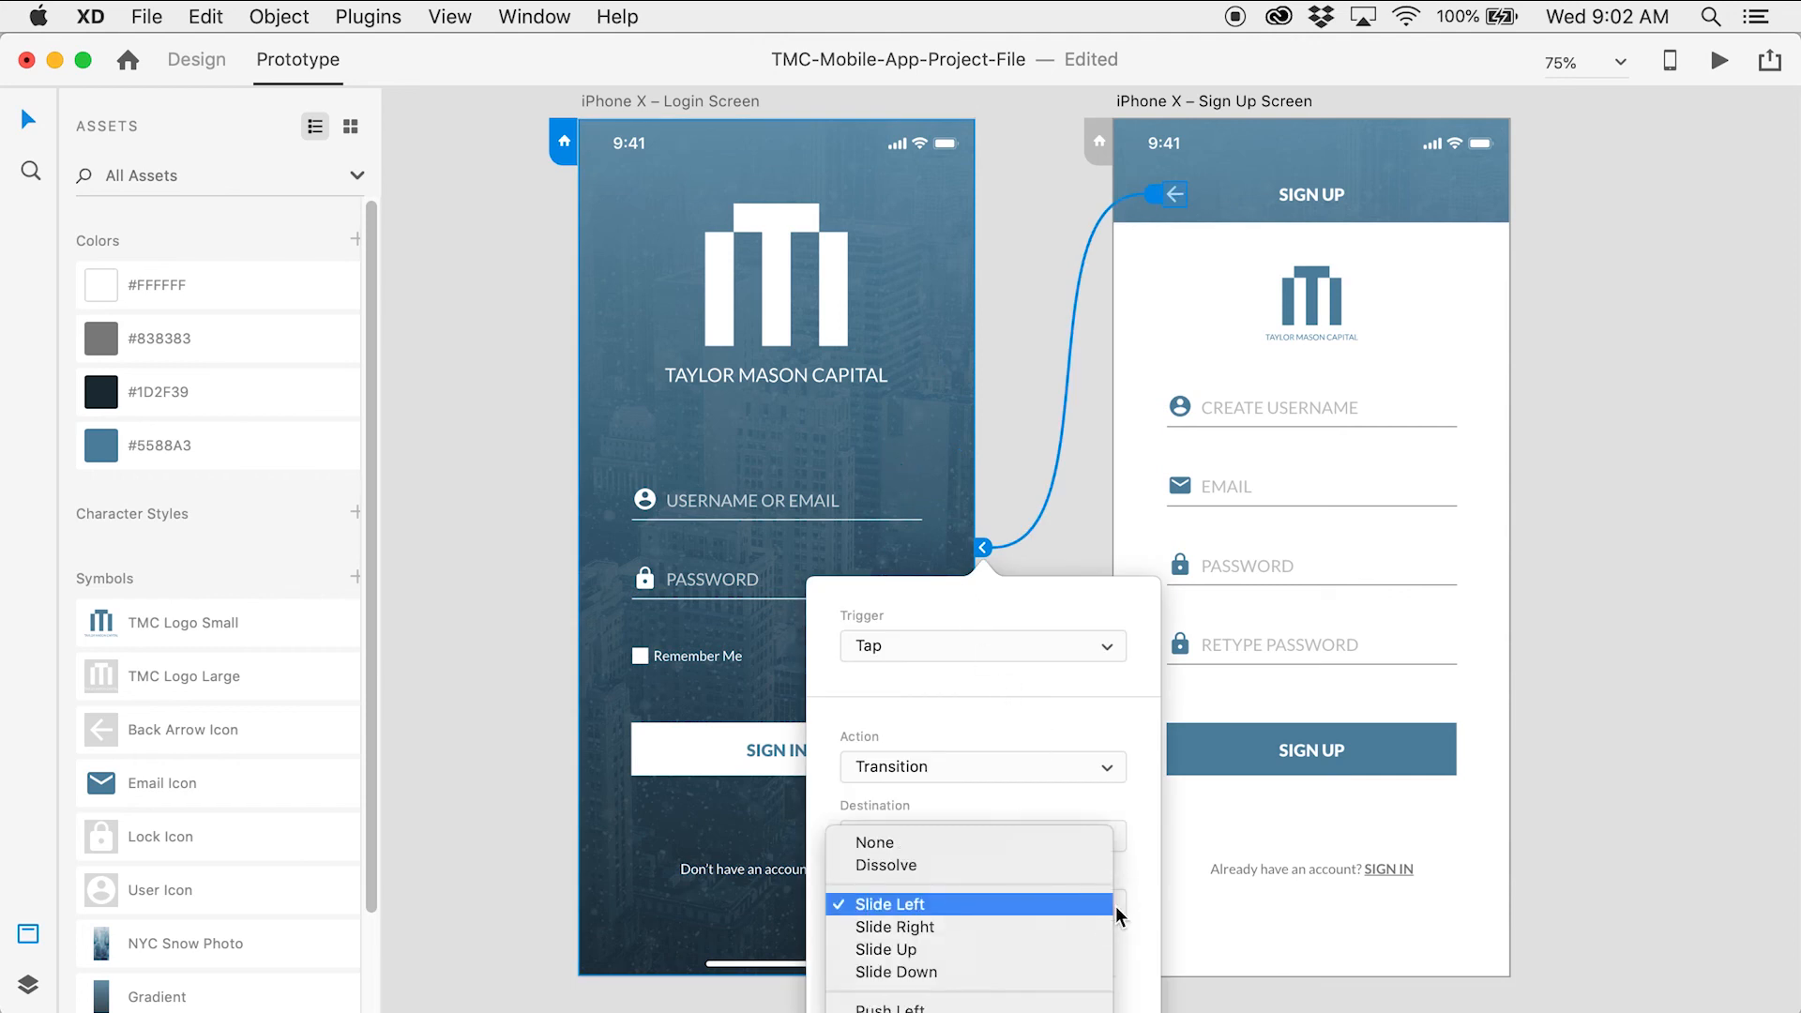
pyautogui.click(1089, 921)
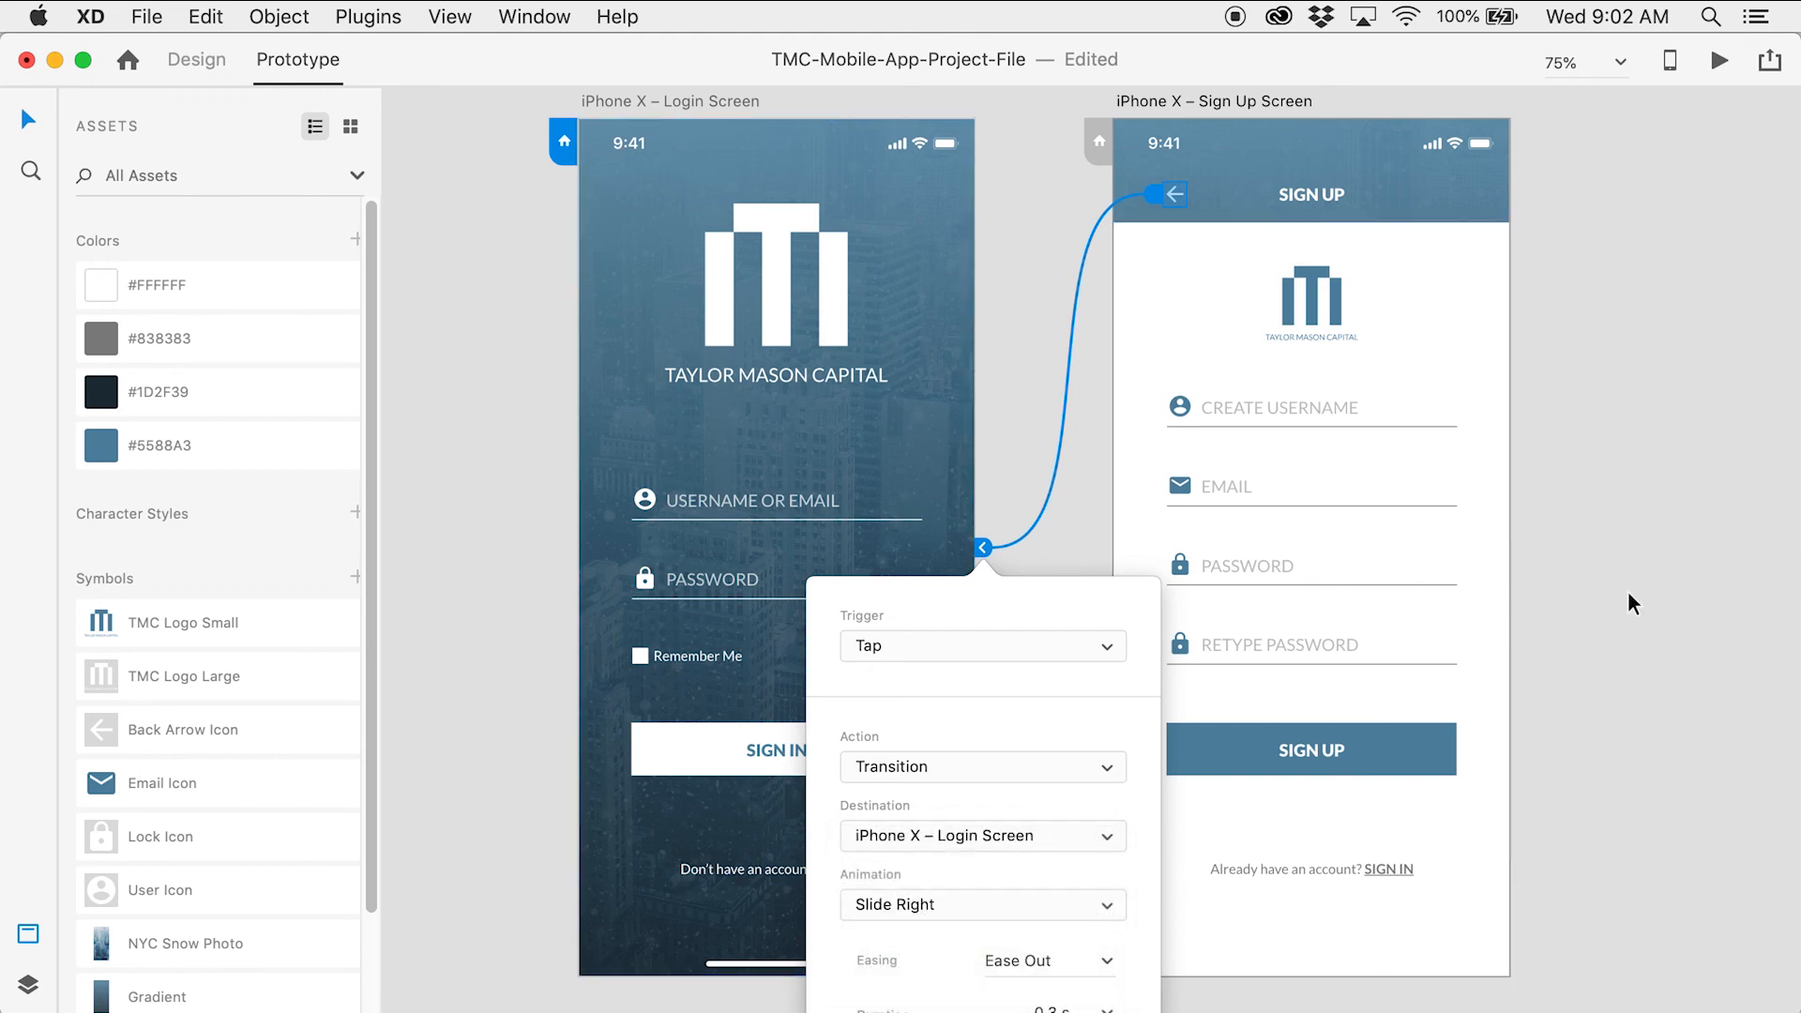
pyautogui.click(1652, 595)
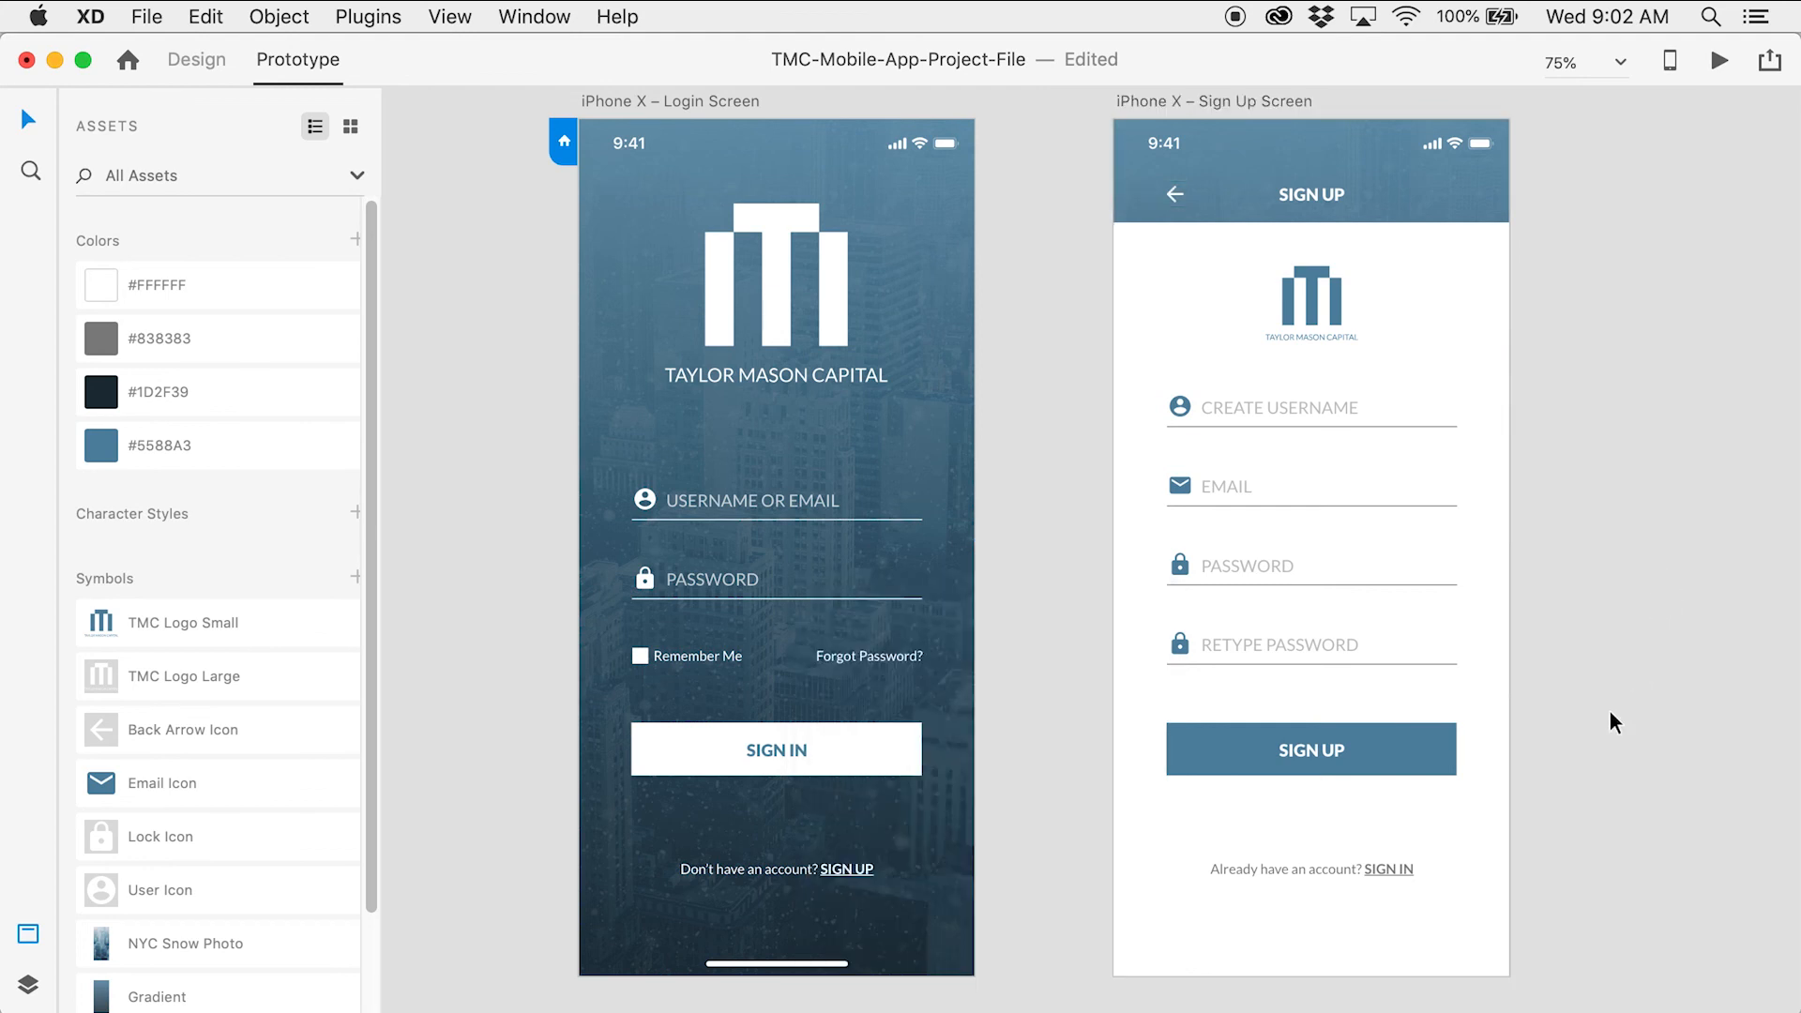
# Link the 'Already have an account? SIGN IN' text back to the Login Screen
pyautogui.click(1375, 867)
pyautogui.moveTo(1422, 867); pyautogui.dragTo(902, 598)
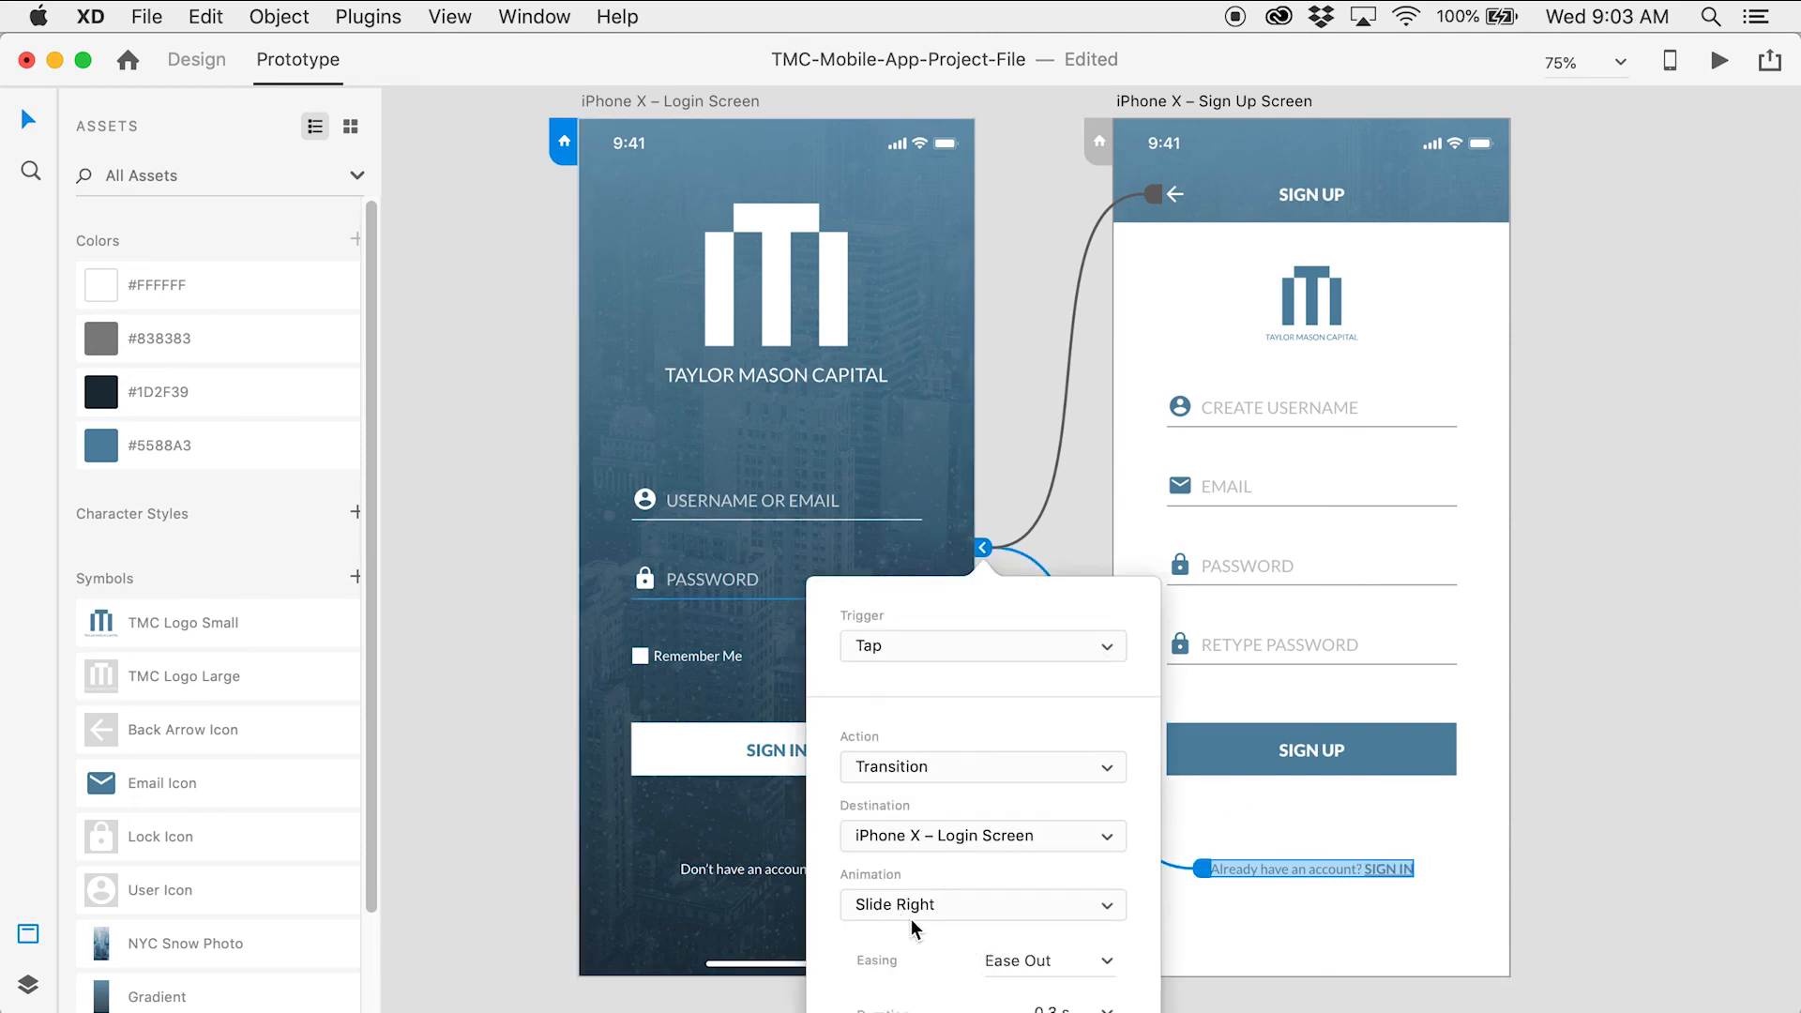
pyautogui.click(1603, 593)
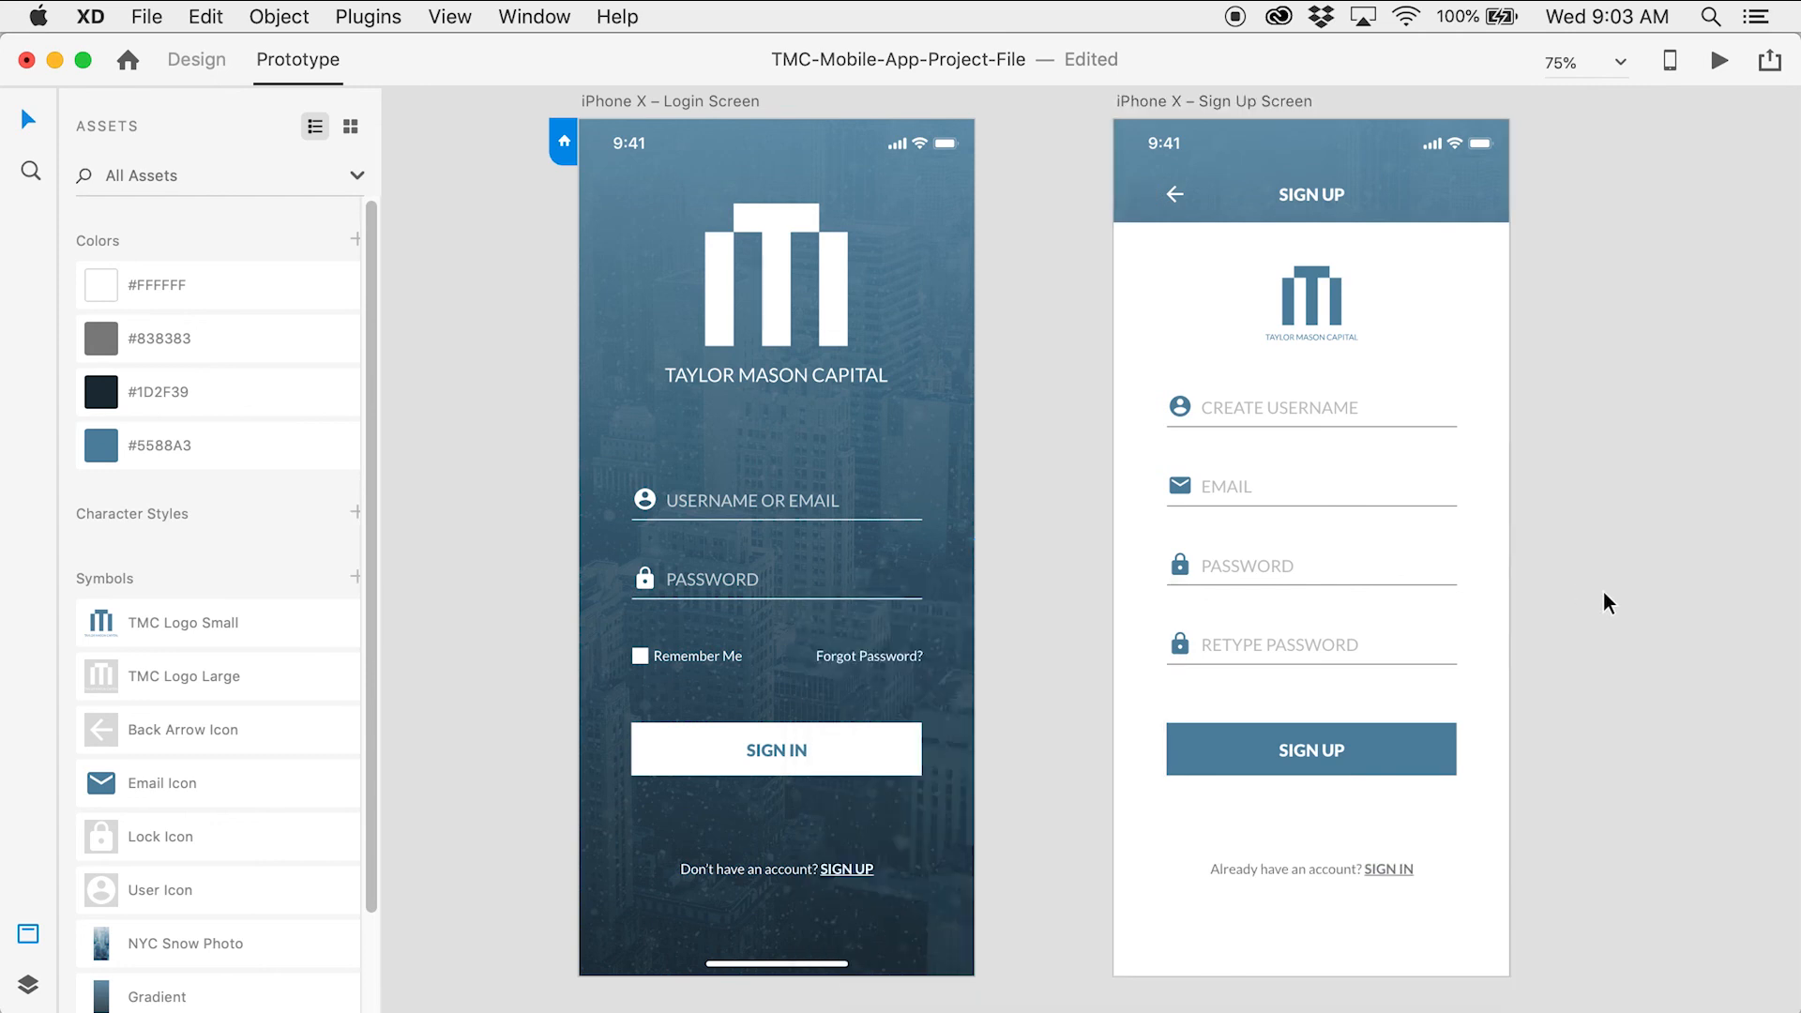
pyautogui.scroll(2, 1094, 449)
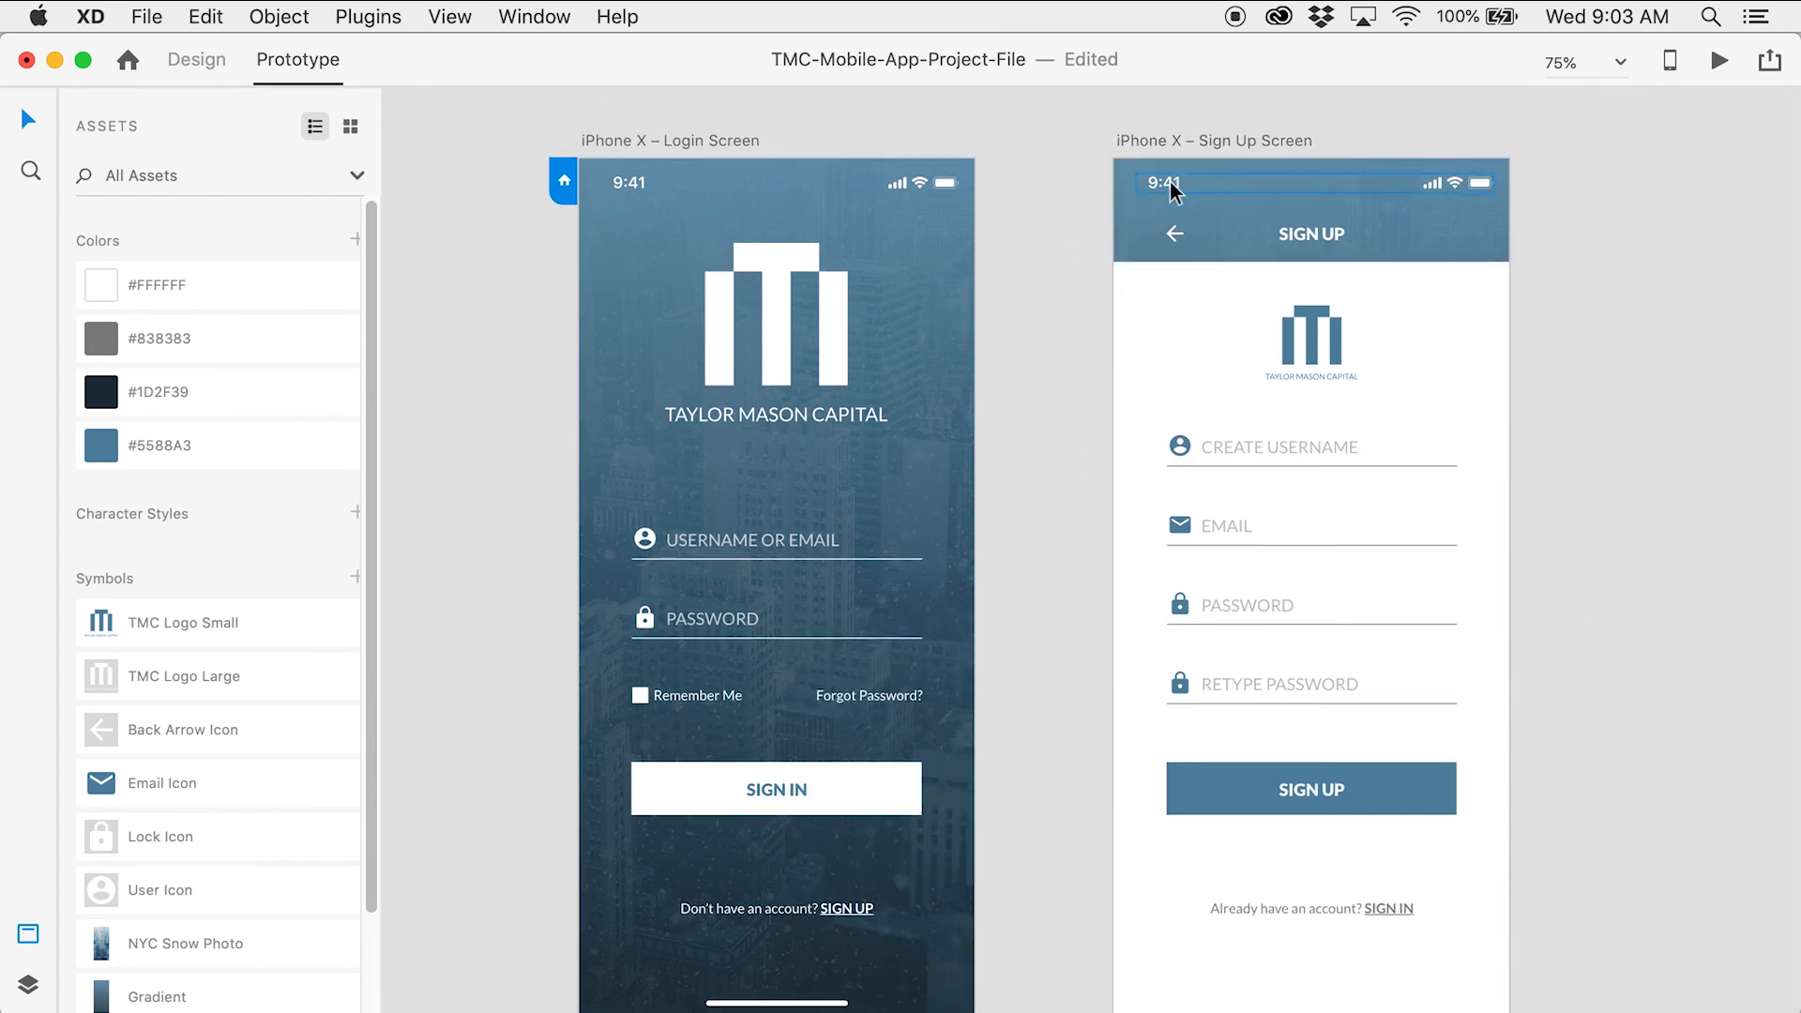
# Open a desktop preview and enlarge and center its window
pyautogui.click(1720, 64)
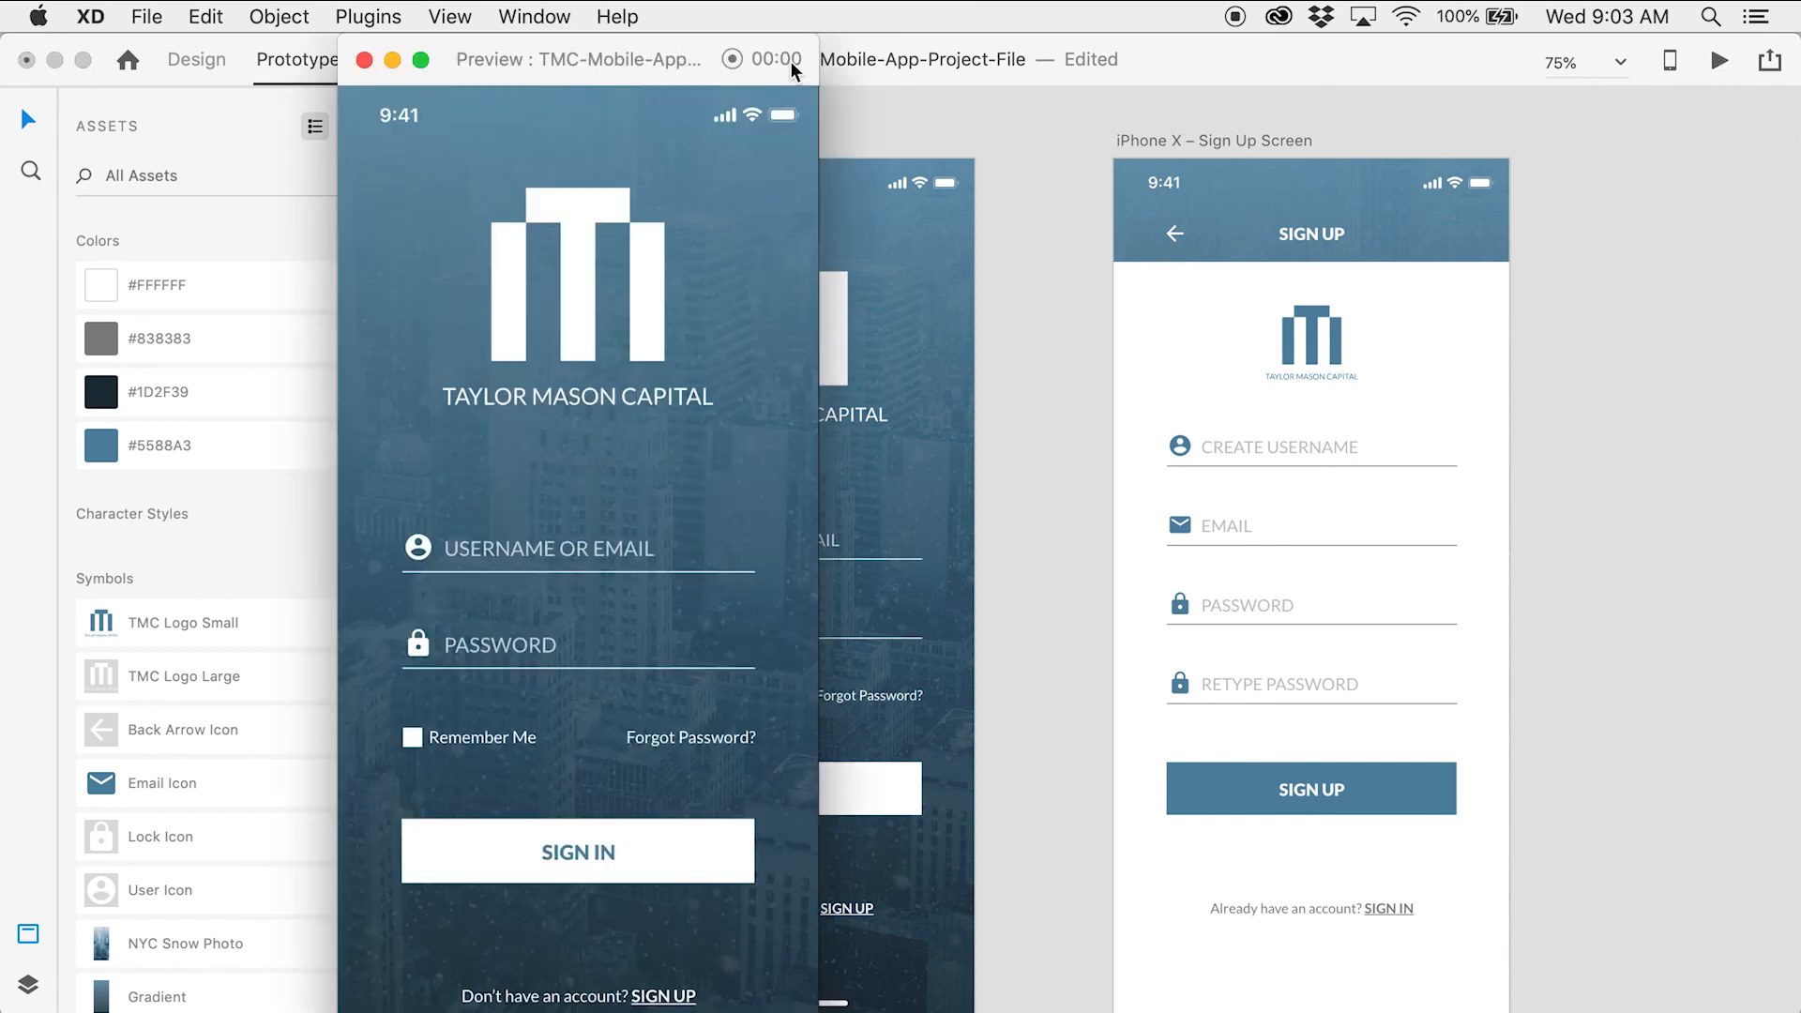
pyautogui.moveTo(594, 53); pyautogui.dragTo(815, 28)
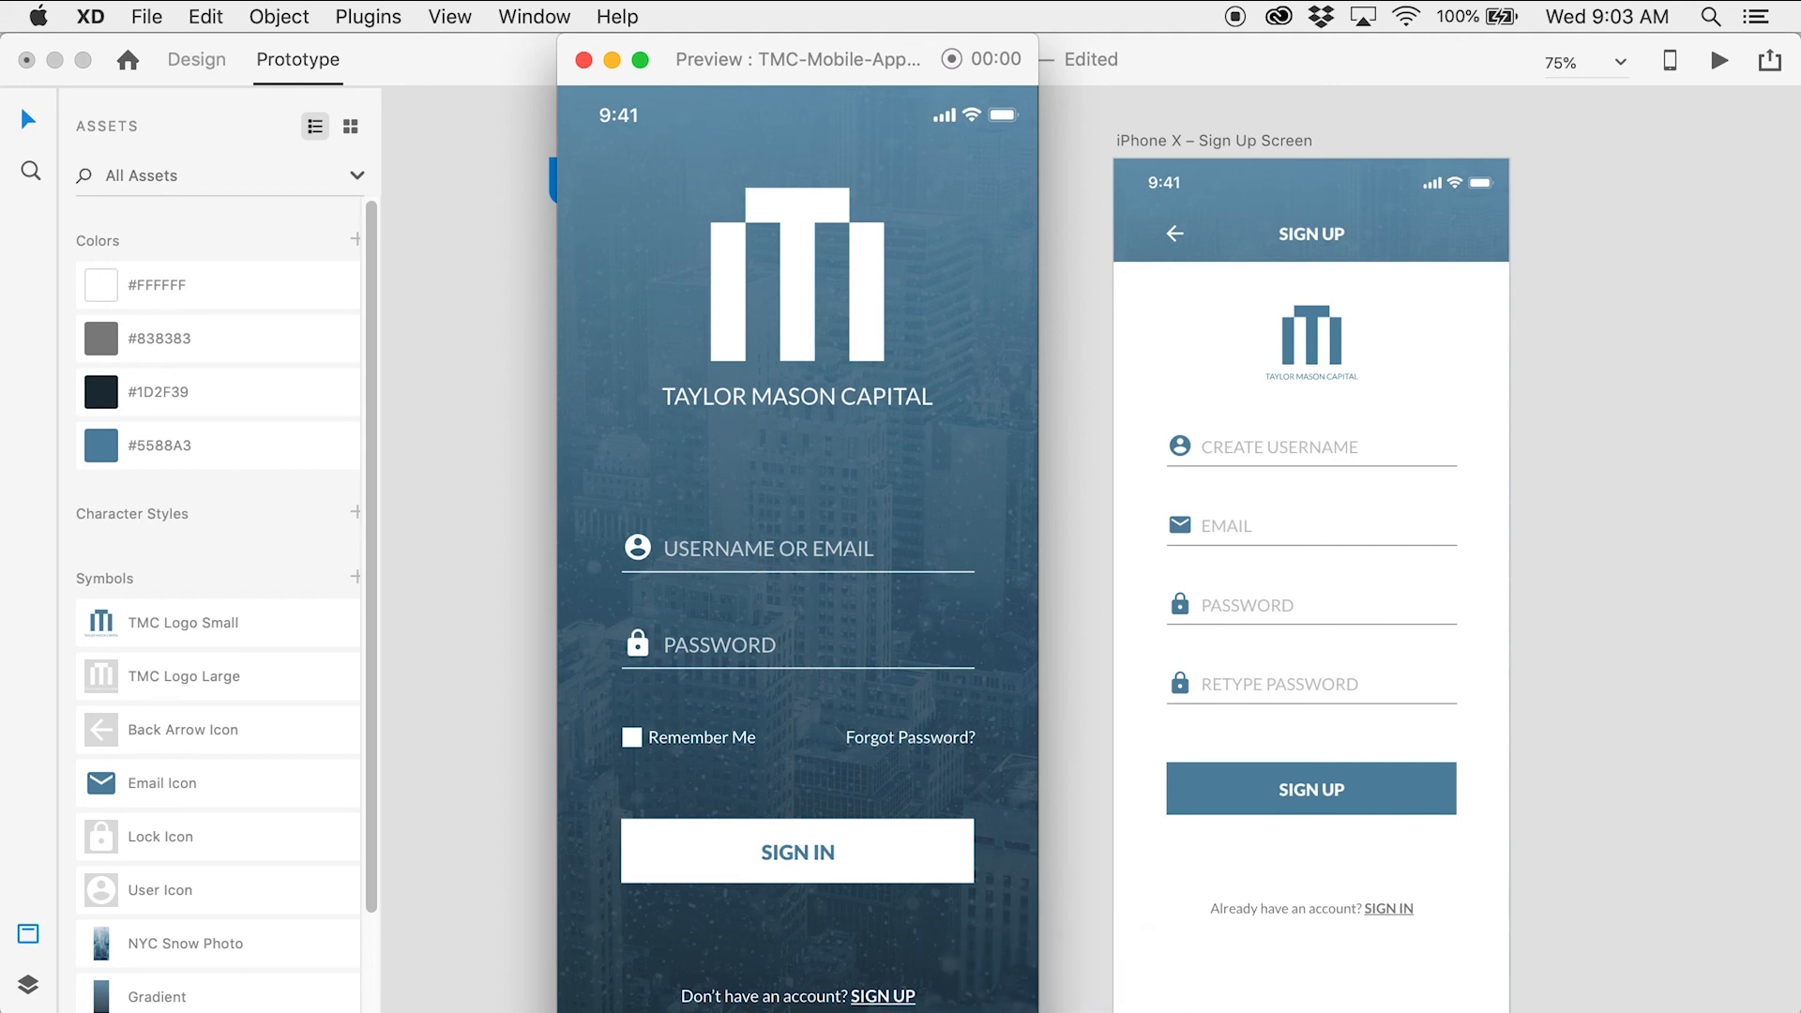
pyautogui.moveTo(1033, 976); pyautogui.dragTo(1083, 990)
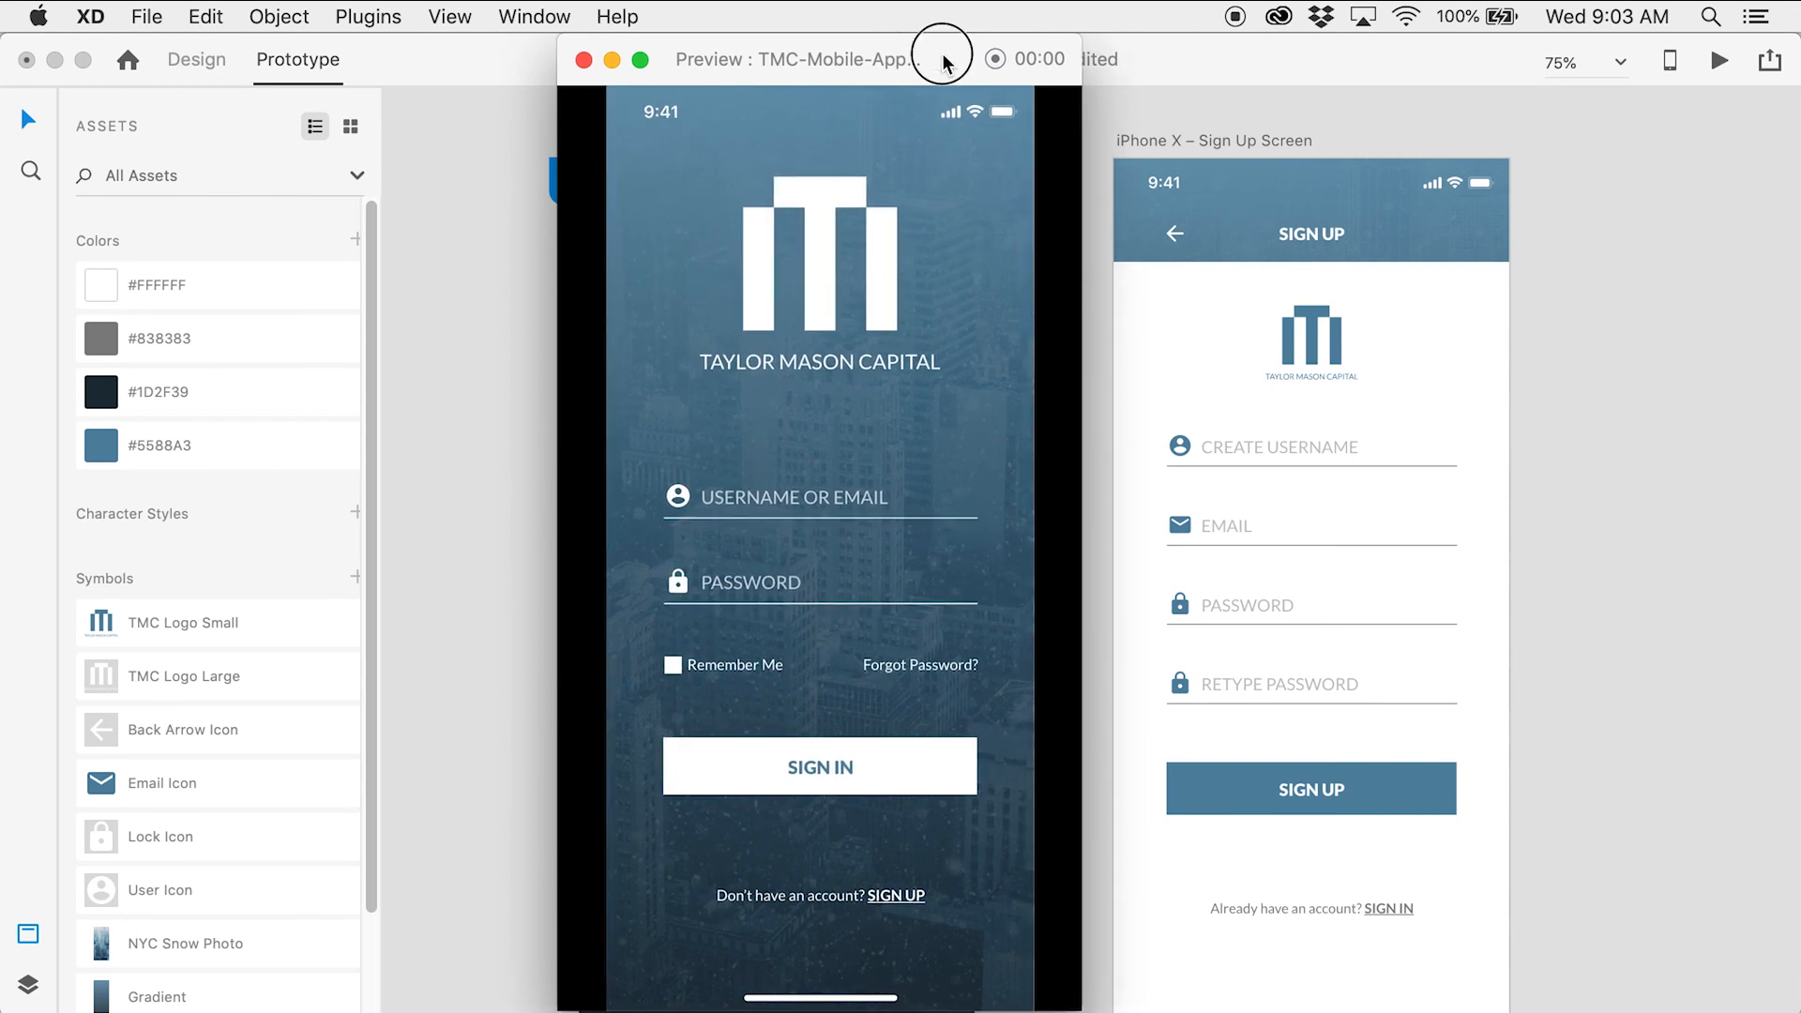
pyautogui.moveTo(944, 54); pyautogui.dragTo(951, 53)
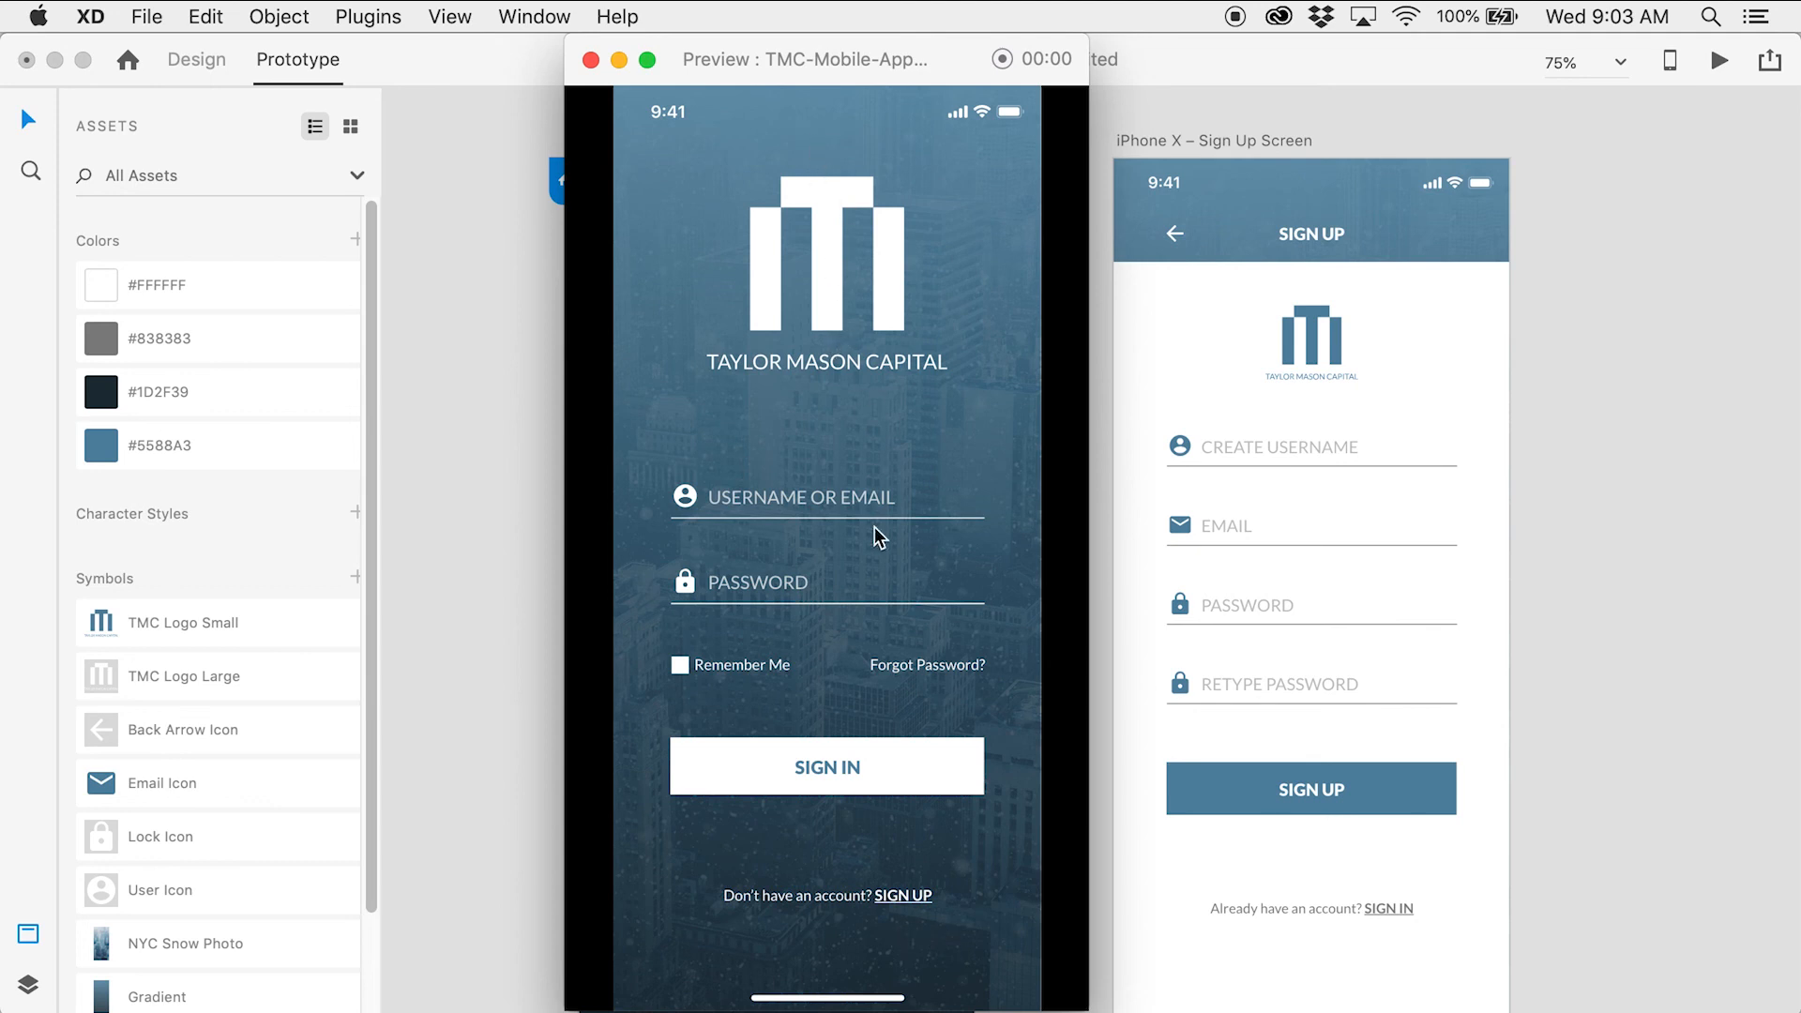
pyautogui.moveTo(895, 48); pyautogui.dragTo(915, 48)
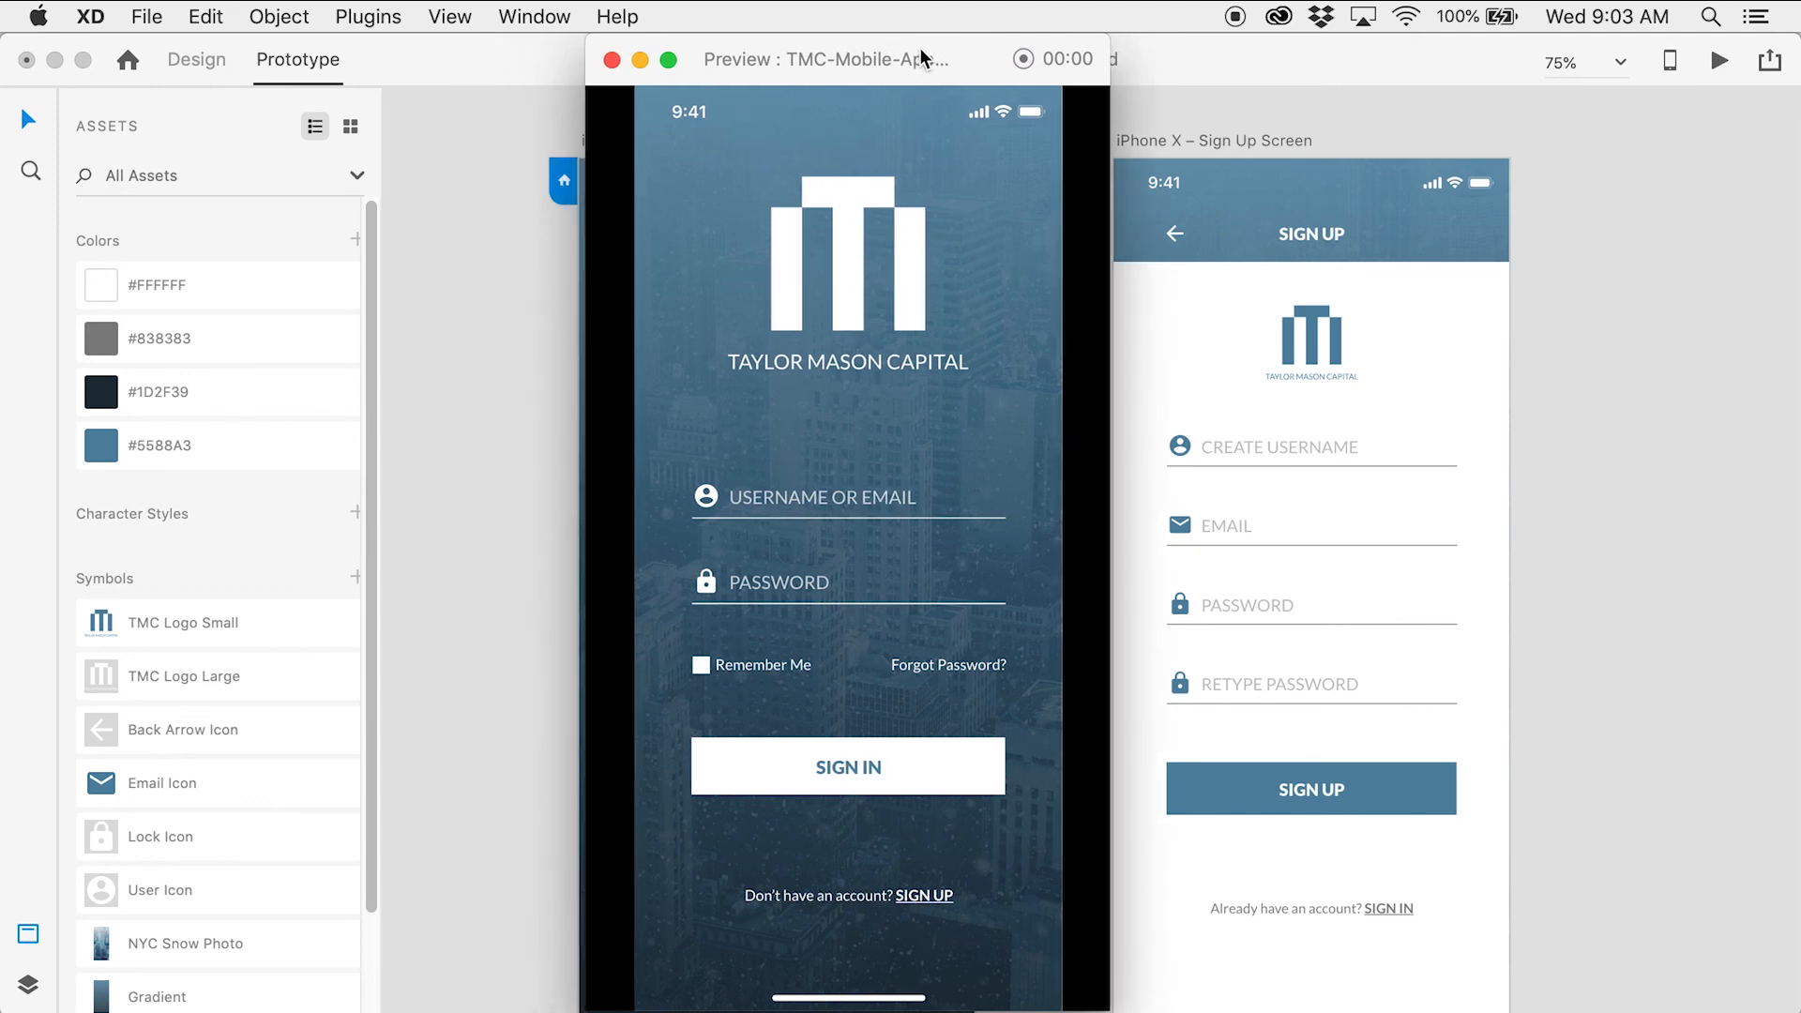
# Test the SIGN UP link, back arrow and SIGN IN link in the preview
pyautogui.click(904, 904)
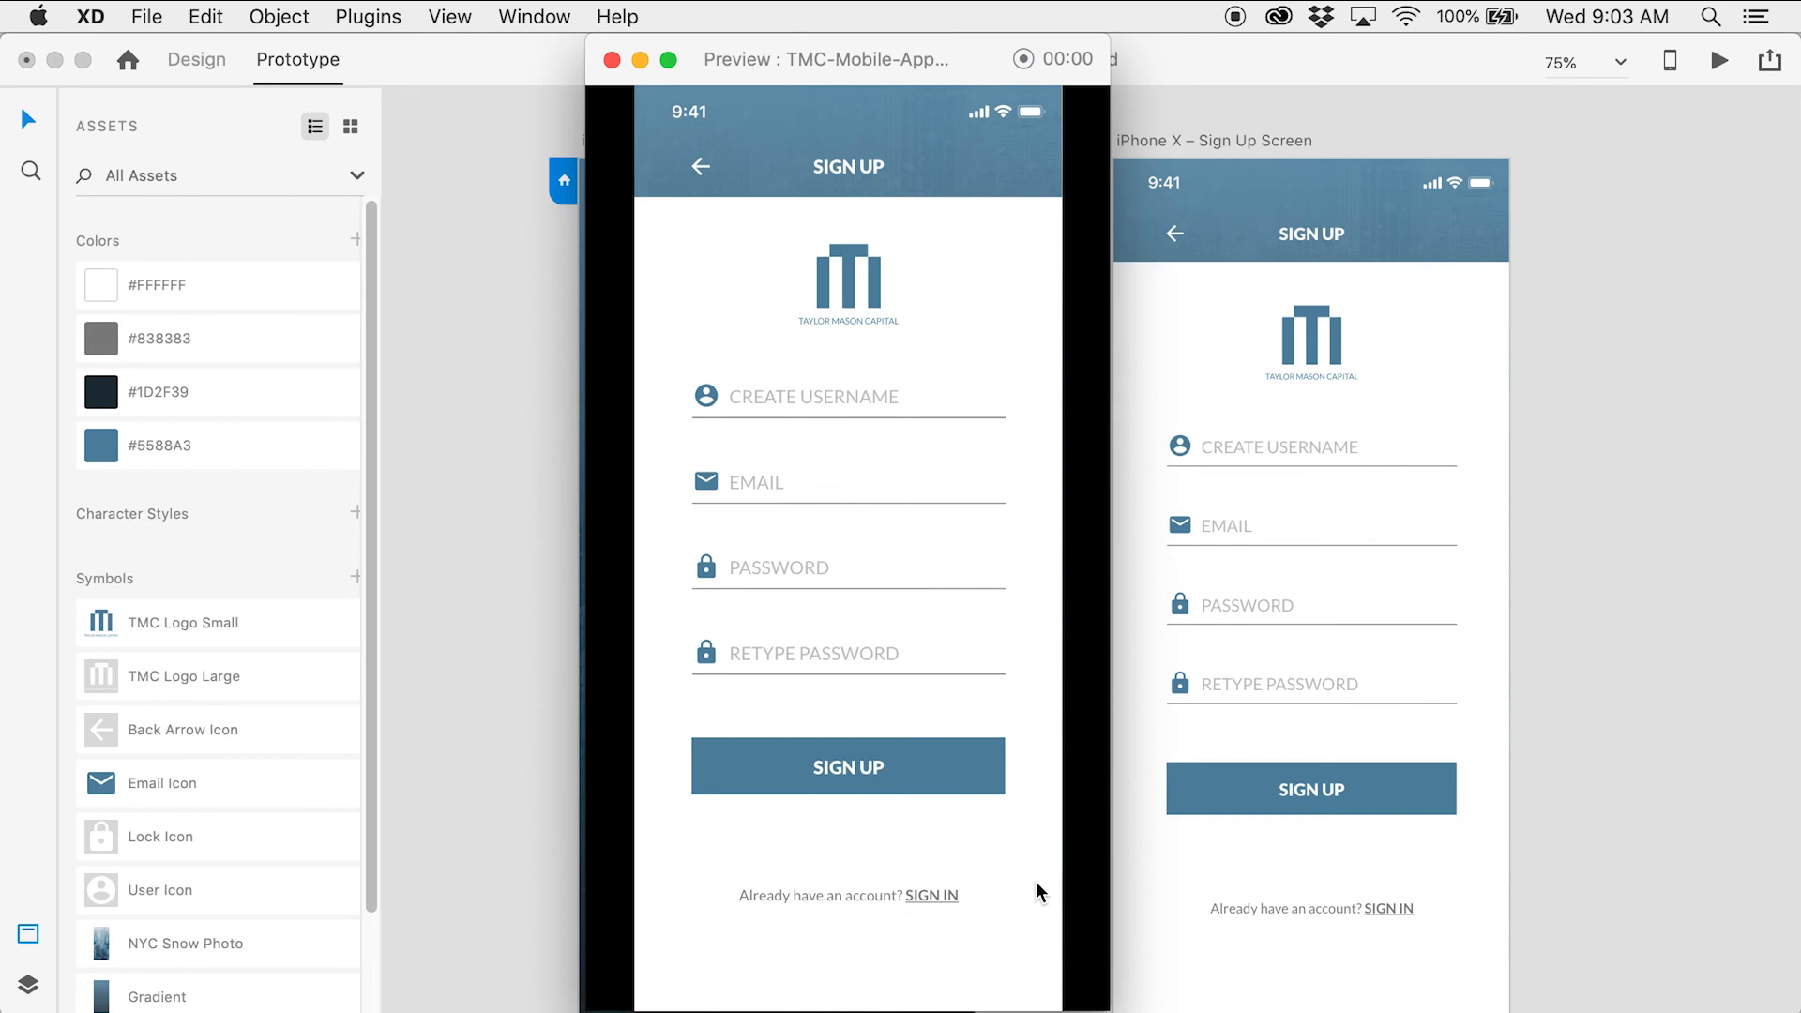
pyautogui.click(701, 172)
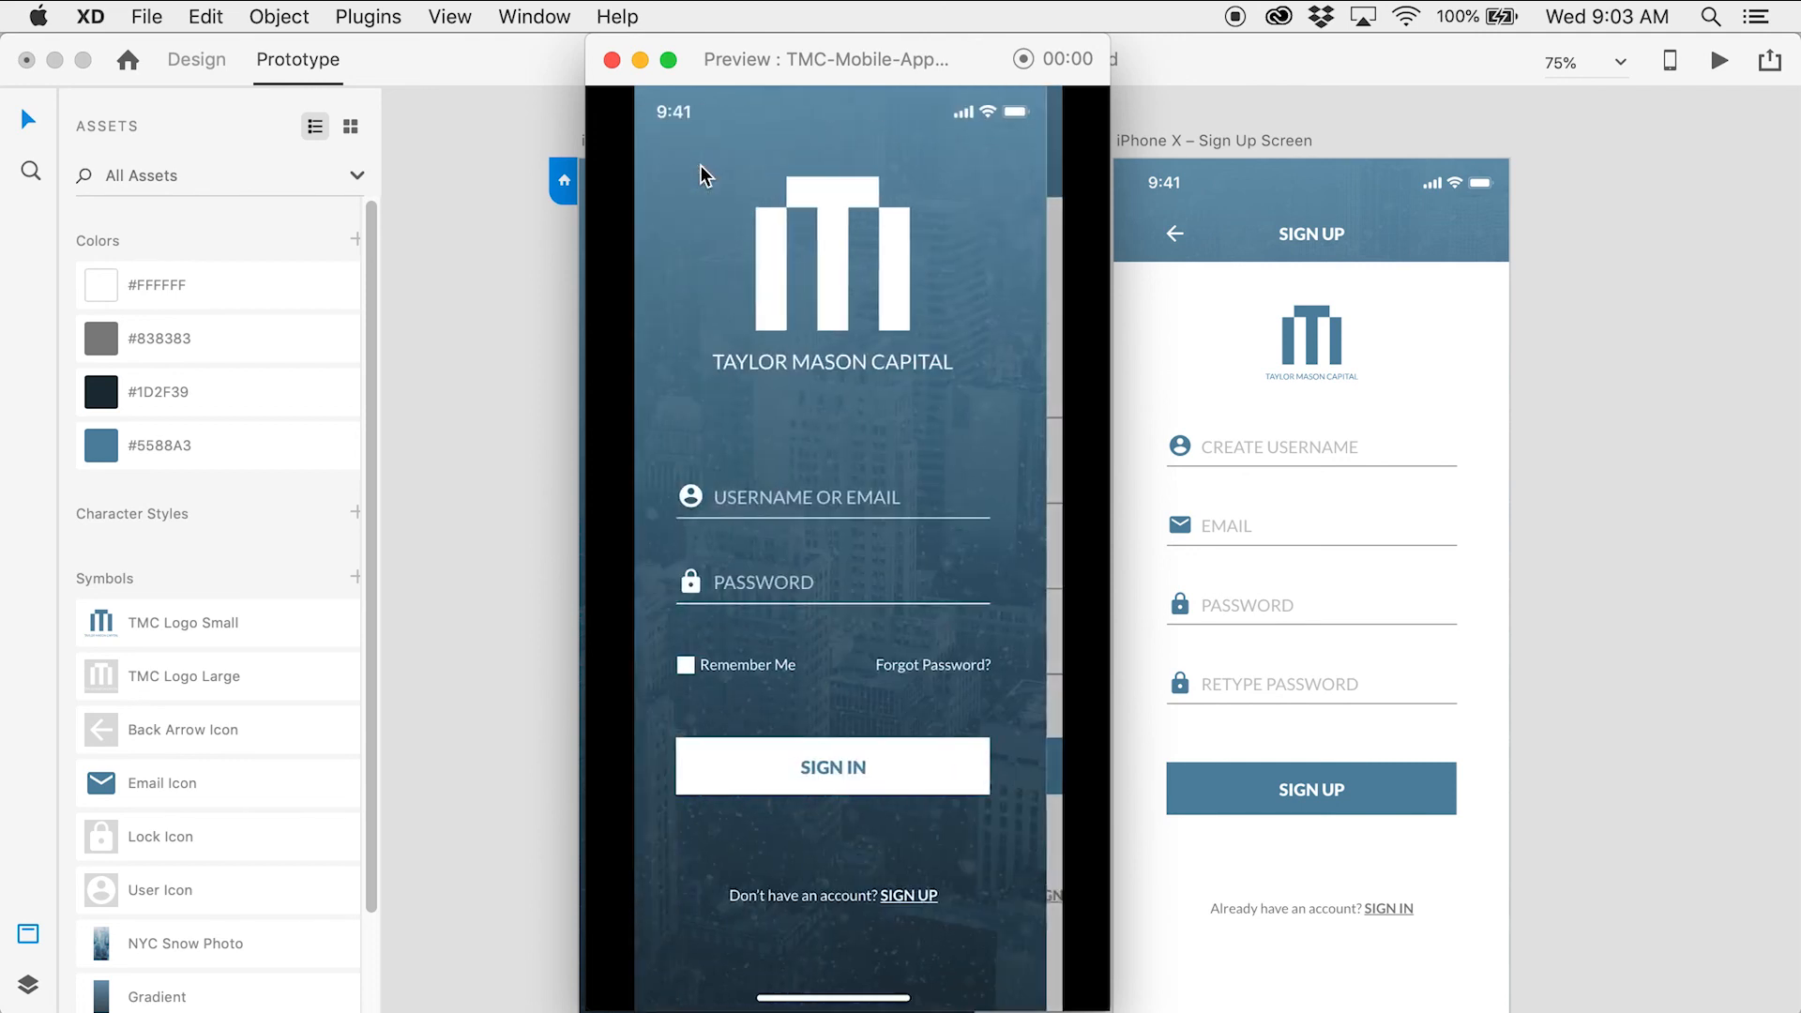
pyautogui.click(926, 894)
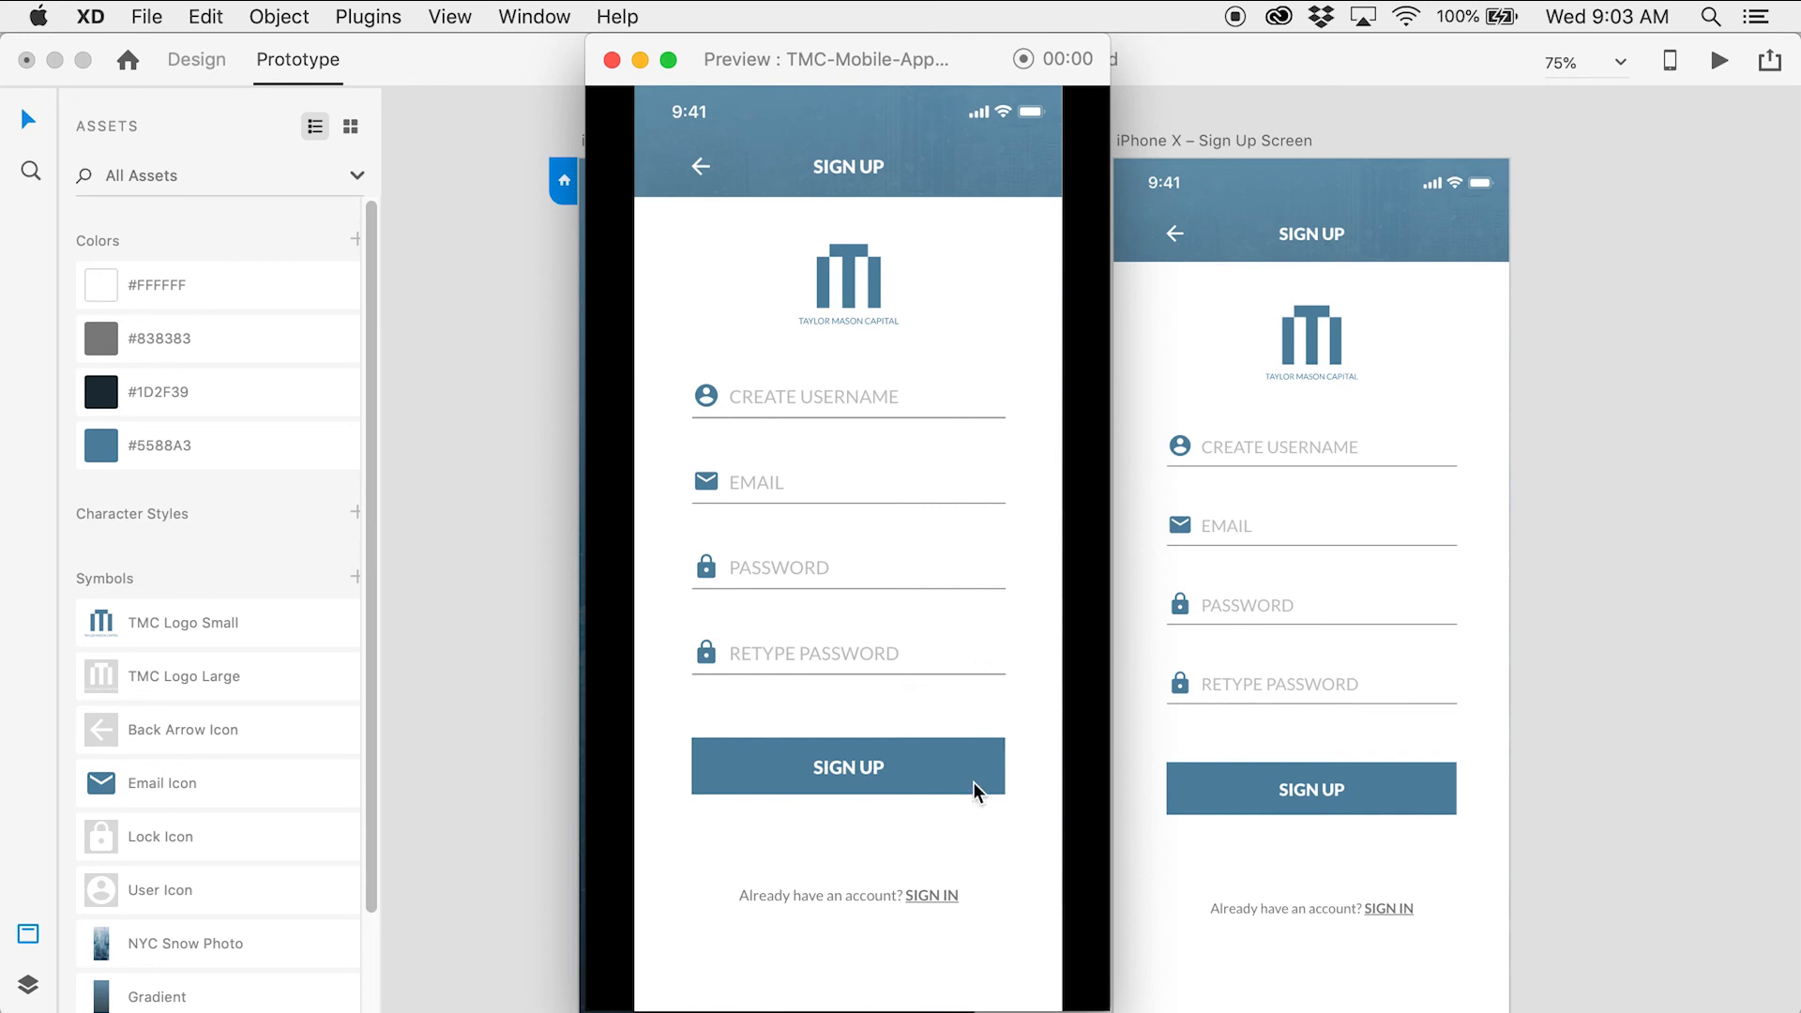
pyautogui.click(933, 895)
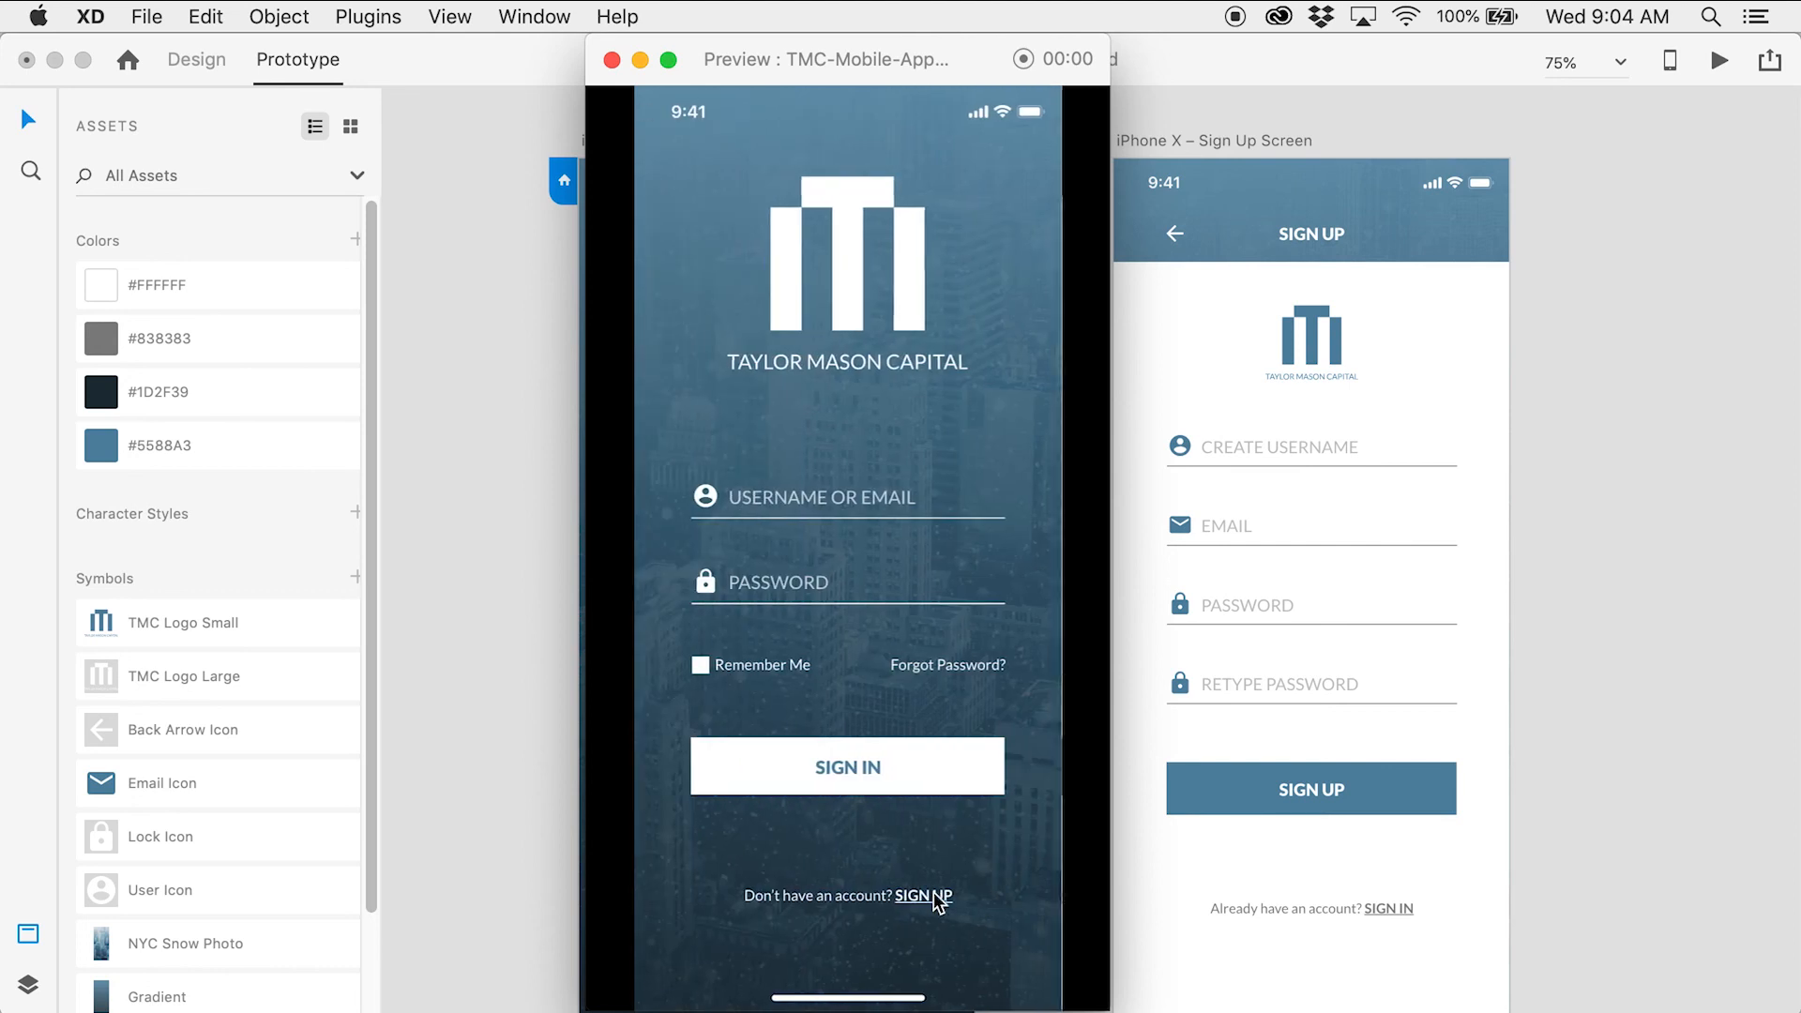